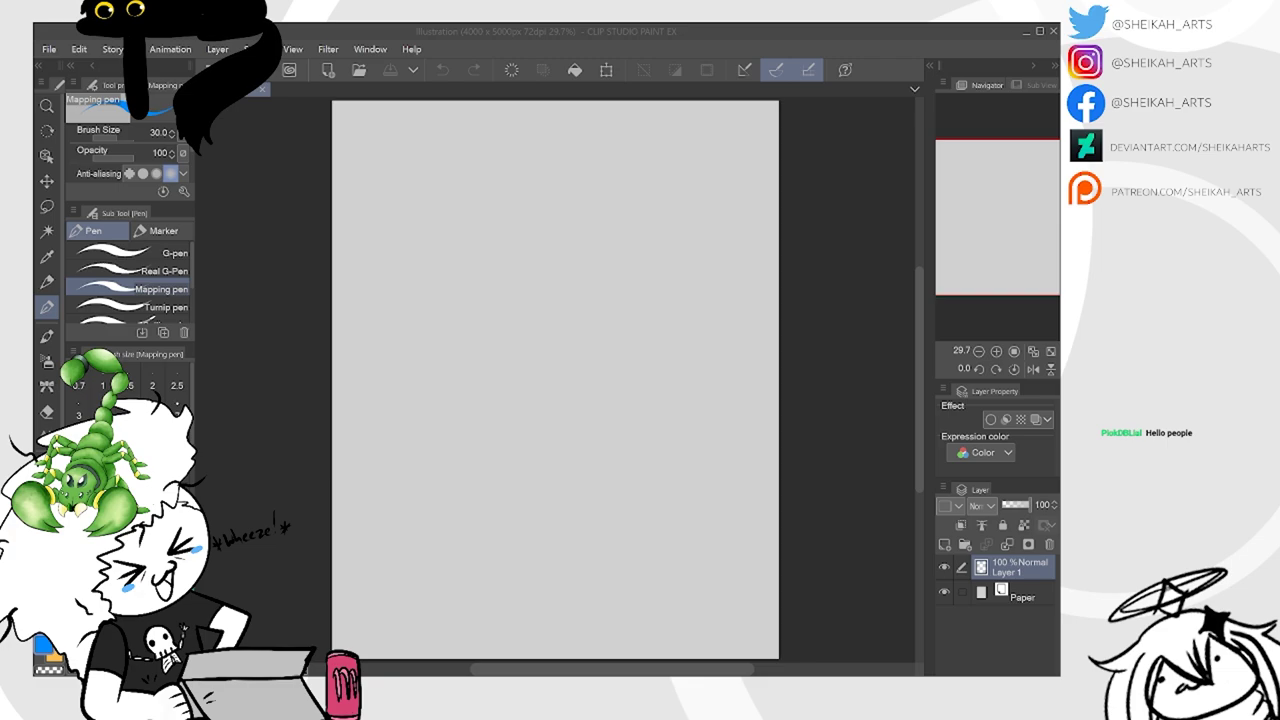
left_click(719, 637)
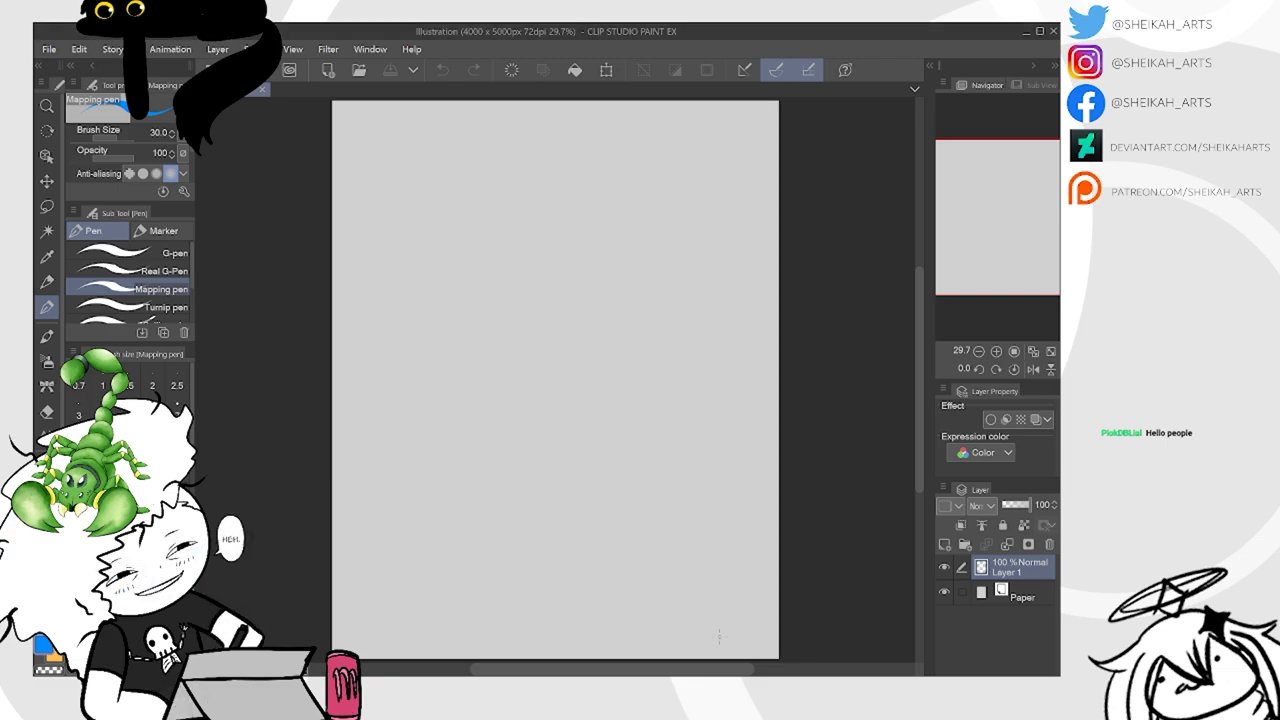
mouse_move(719, 637)
left_mouse_down()
mouse_move(784, 558)
mouse_move(701, 711)
mouse_move(727, 643)
left_mouse_up()
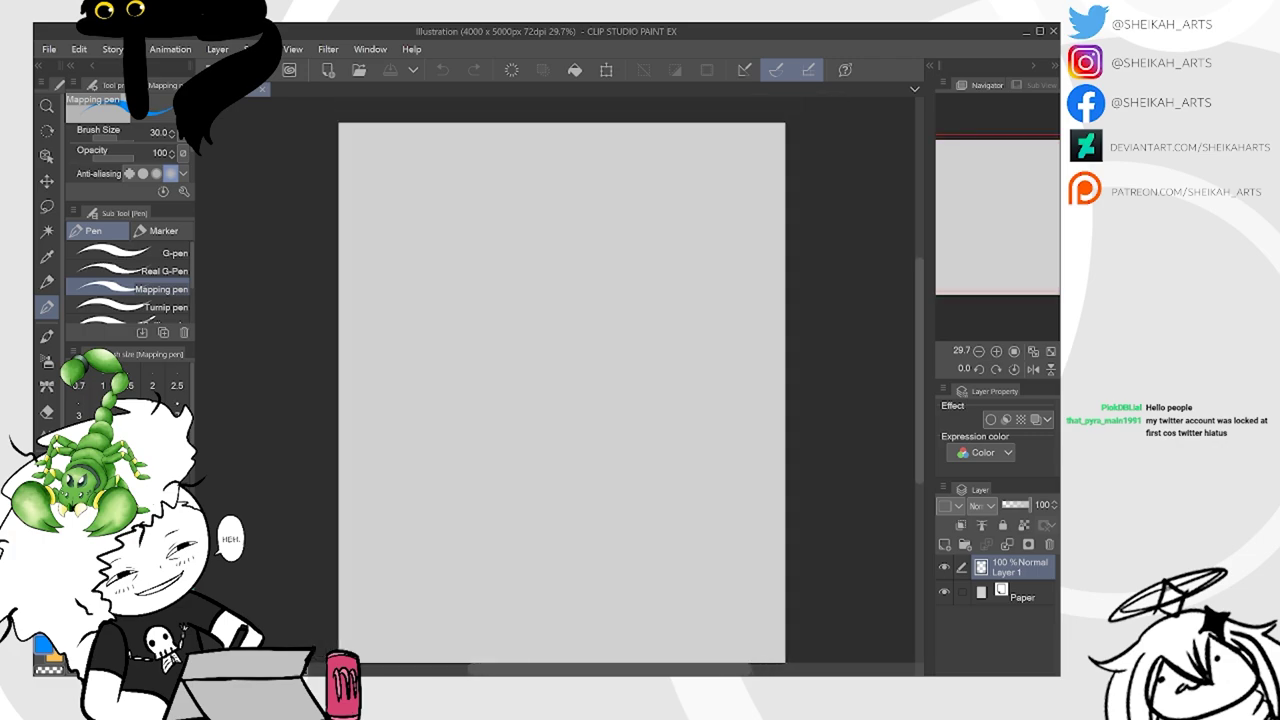
scroll(561, 393, "up", 3)
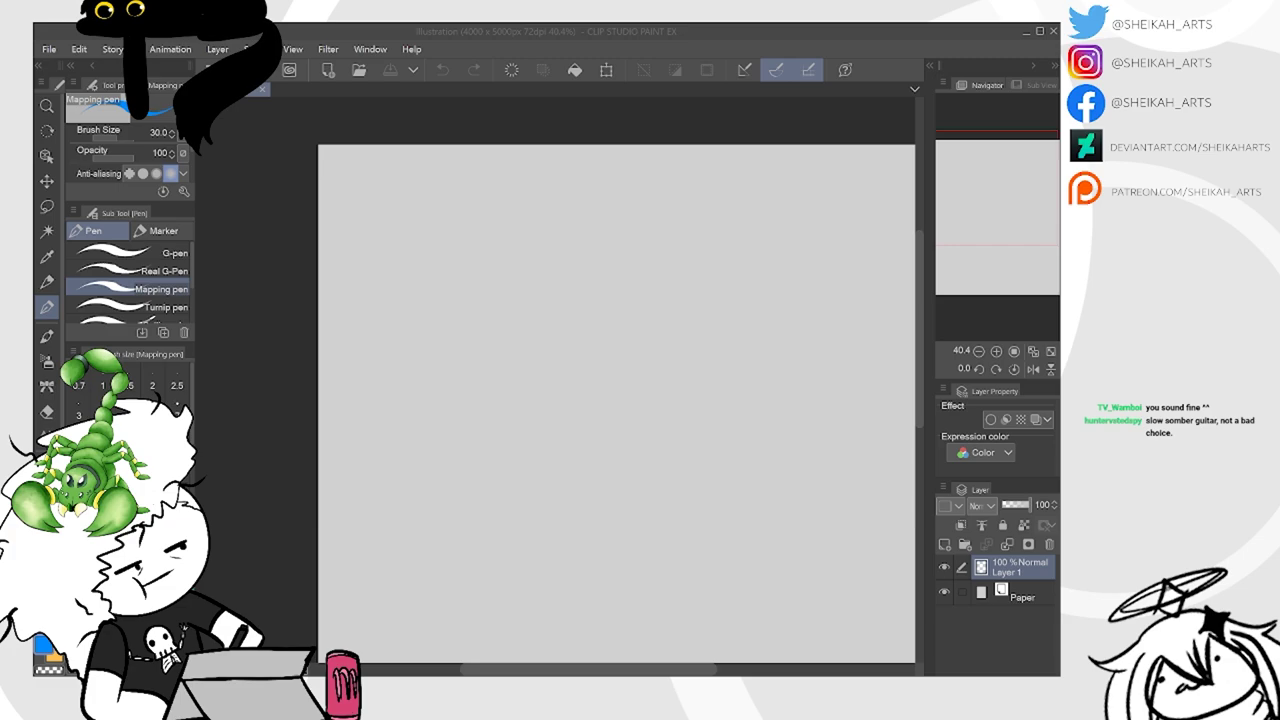
key("alt+Tab")
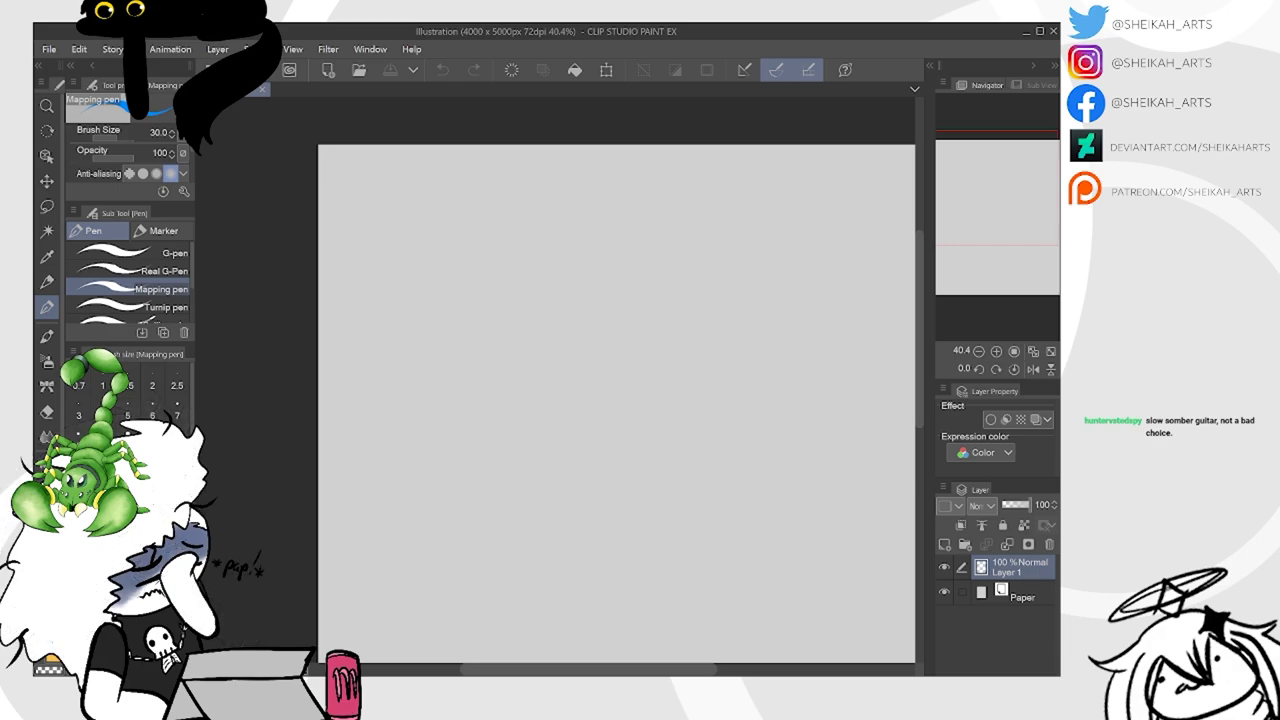
Sketch an egg-shaped head outline in blue in the canvas's upper part, using the Mapping pen at brush size 40
scroll(560, 400, "down", 1)
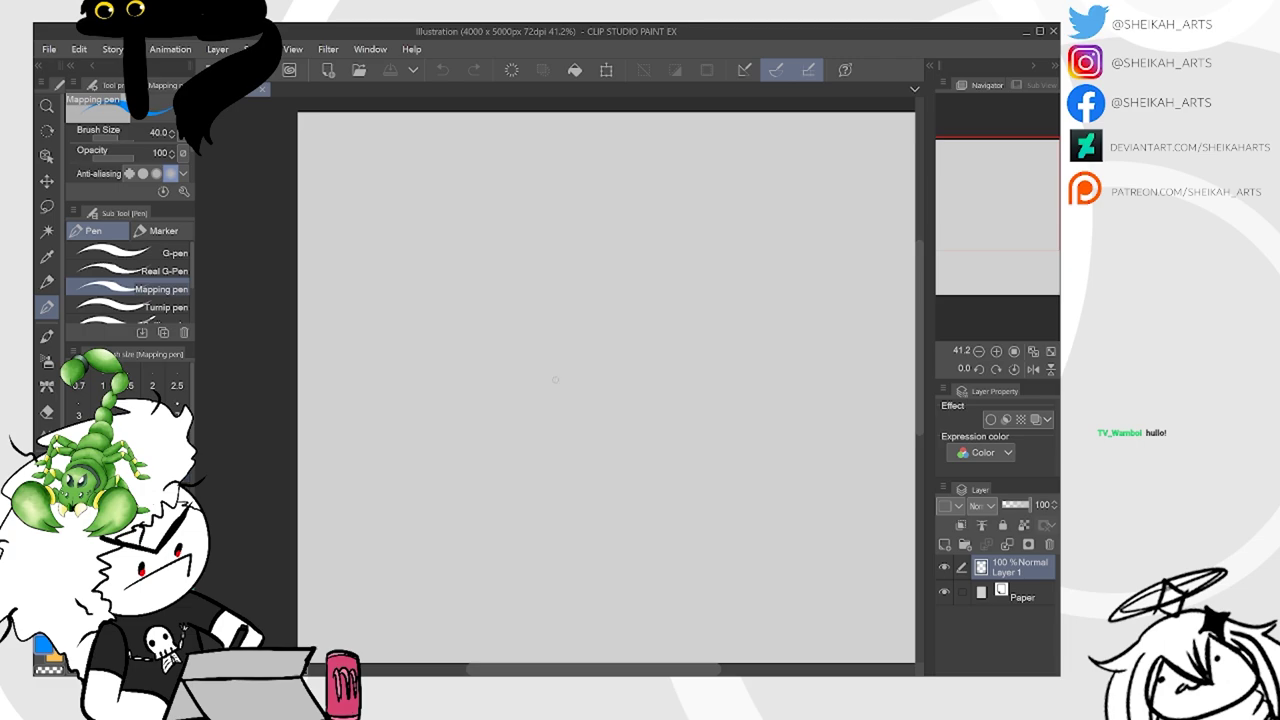
mouse_move(420, 172)
left_mouse_down()
mouse_move(392, 228)
mouse_move(420, 173)
mouse_move(396, 255)
mouse_move(434, 356)
mouse_move(455, 371)
mouse_move(489, 364)
mouse_move(540, 302)
left_mouse_up()
mouse_move(420, 178)
left_mouse_down()
mouse_move(466, 144)
mouse_move(490, 159)
mouse_move(528, 153)
mouse_move(556, 194)
left_mouse_up()
mouse_move(506, 144)
left_mouse_down()
mouse_move(564, 232)
mouse_move(538, 304)
left_mouse_up()
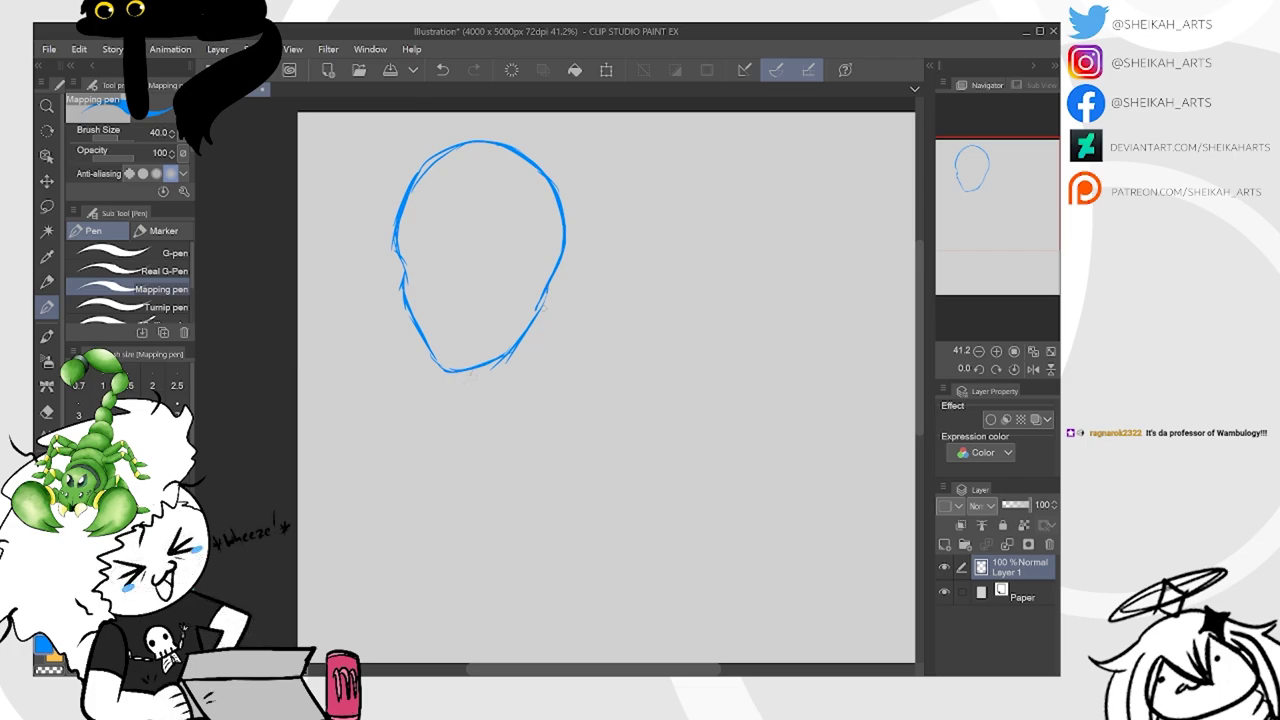
Sketch the neck beneath the head and the angular shoulder lines meeting in a V at the chest
left_click_drag(546, 290, 518, 408)
mouse_move(524, 342)
left_mouse_down()
mouse_move(512, 387)
mouse_move(468, 412)
left_mouse_up()
left_click_drag(546, 290, 553, 343)
mouse_move(460, 378)
left_mouse_down()
mouse_move(425, 388)
mouse_move(378, 416)
left_mouse_up()
mouse_move(396, 414)
left_mouse_down()
mouse_move(426, 438)
mouse_move(402, 426)
mouse_move(528, 434)
left_mouse_up()
mouse_move(458, 470)
left_mouse_down()
mouse_move(593, 387)
mouse_move(553, 343)
mouse_move(563, 379)
mouse_move(627, 397)
left_mouse_up()
mouse_move(432, 402)
left_mouse_down()
mouse_move(390, 412)
mouse_move(469, 428)
mouse_move(541, 422)
left_mouse_up()
left_click_drag(615, 395, 467, 472)
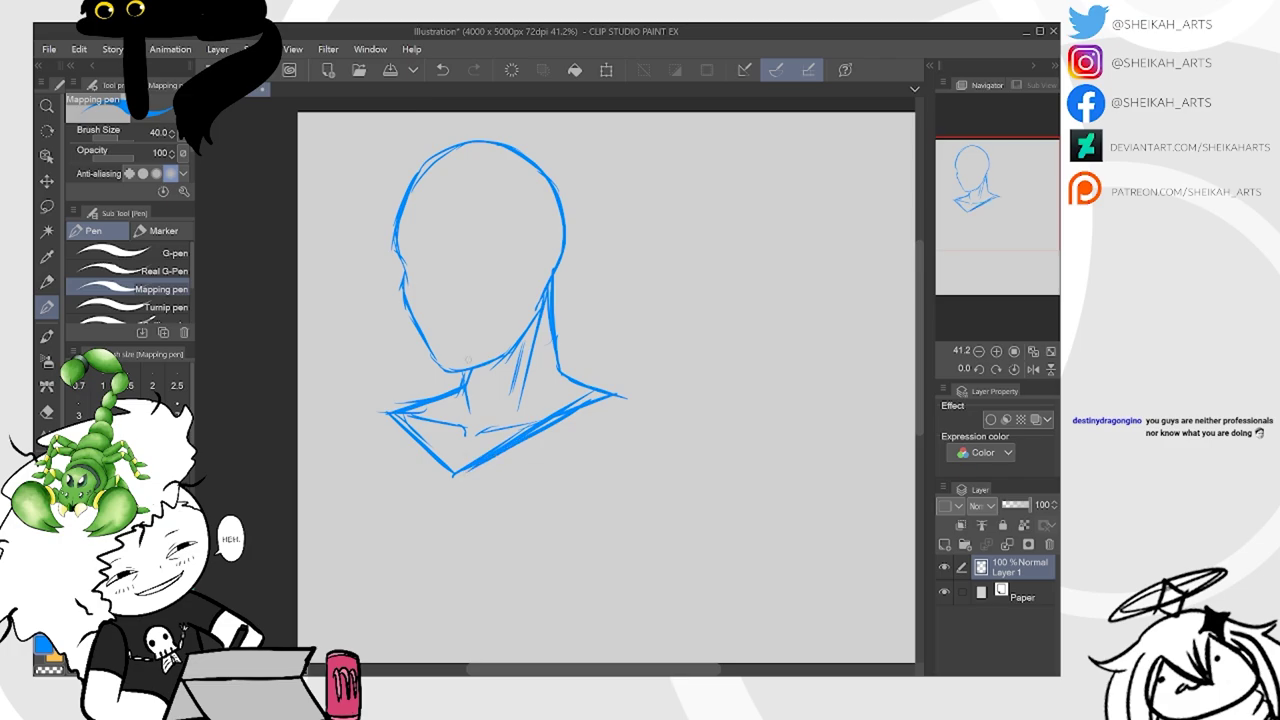
Draw the face's curved vertical centre line, the horizontal eye and nose guides, and an oval for the ear
scroll(556, 380, "up", 1)
left_click_drag(488, 377, 505, 362)
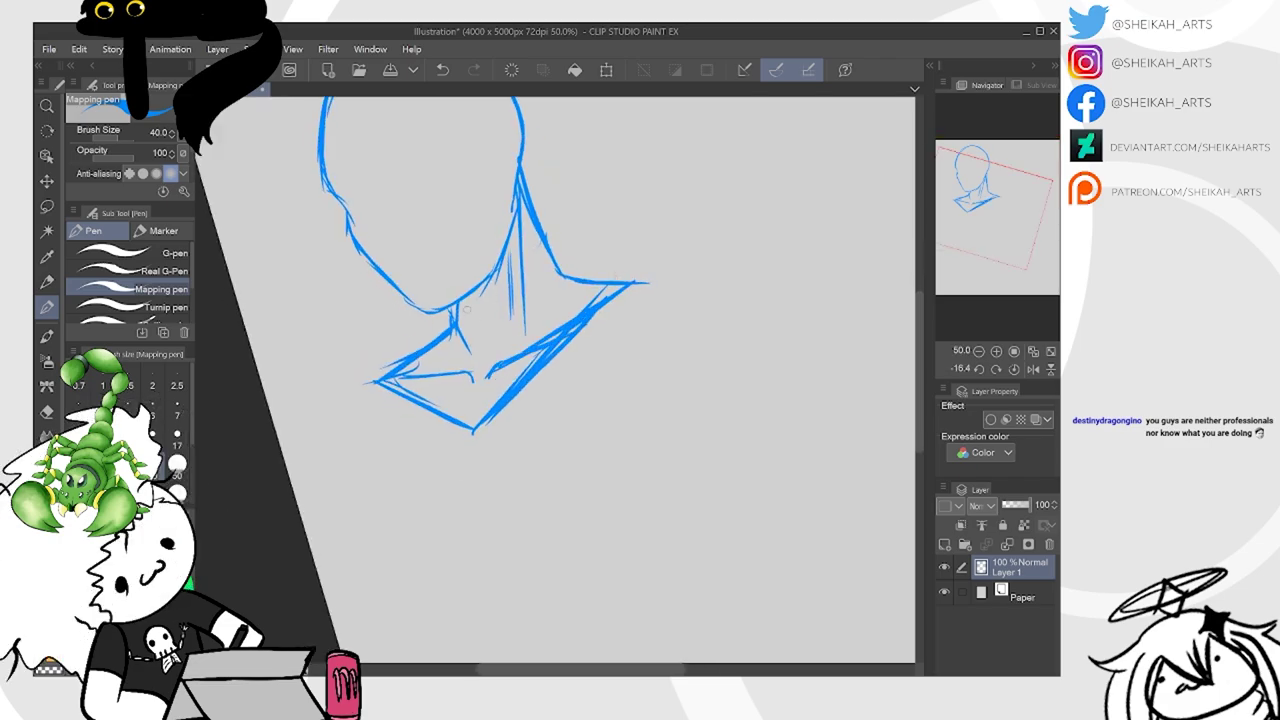
mouse_move(431, 333)
left_mouse_down()
mouse_move(441, 460)
mouse_move(436, 396)
left_mouse_up()
mouse_move(471, 128)
left_mouse_down()
mouse_move(438, 307)
mouse_move(440, 236)
mouse_move(433, 384)
left_mouse_up()
left_click_drag(438, 306, 450, 390)
left_click_drag(393, 246, 570, 238)
mouse_move(404, 302)
left_mouse_down()
mouse_move(462, 308)
mouse_move(590, 256)
mouse_move(560, 300)
left_mouse_up()
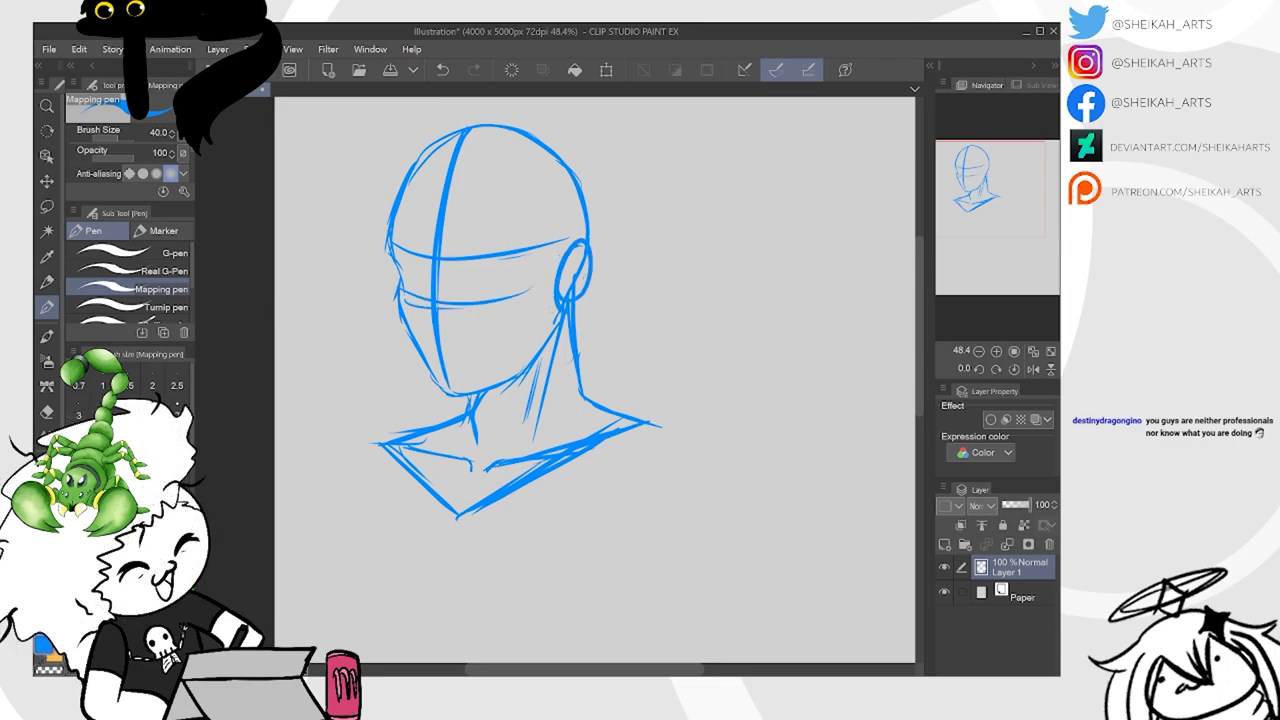
Fade the construction sketch's layer to 43% opacity and trace the far cheek and chin on a new layer above it
left_click(1014, 505)
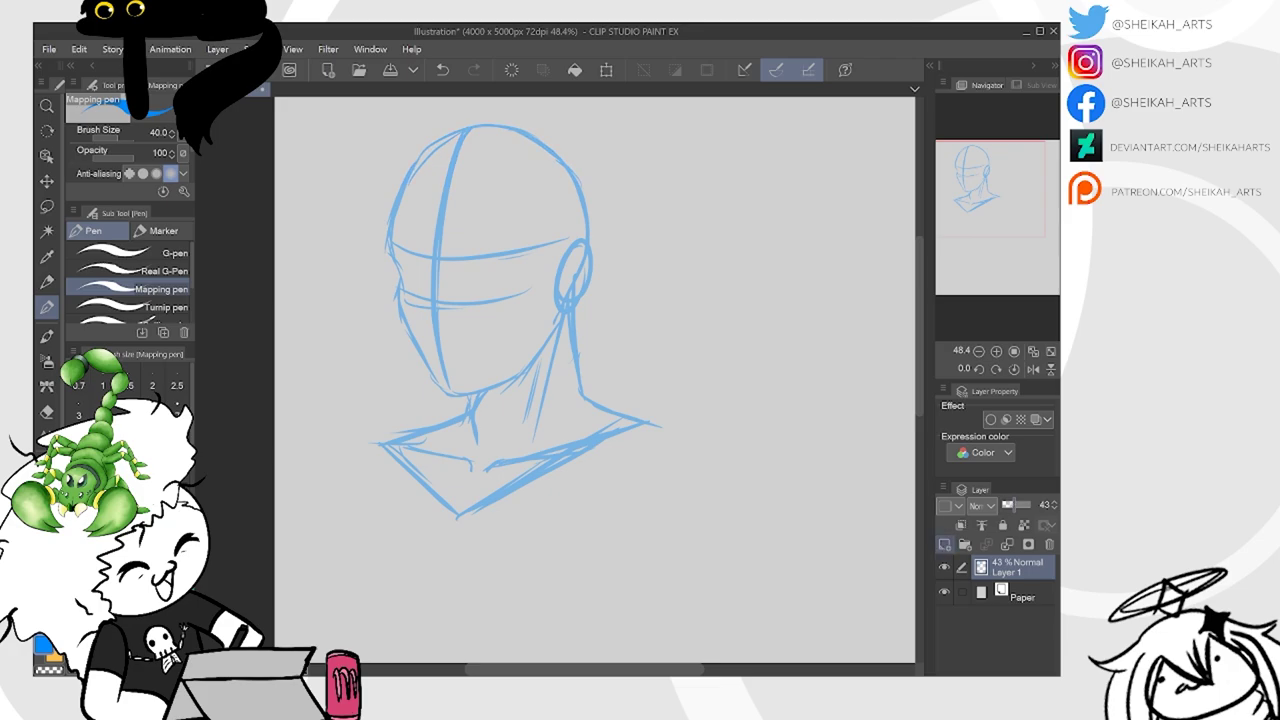
left_click(944, 544)
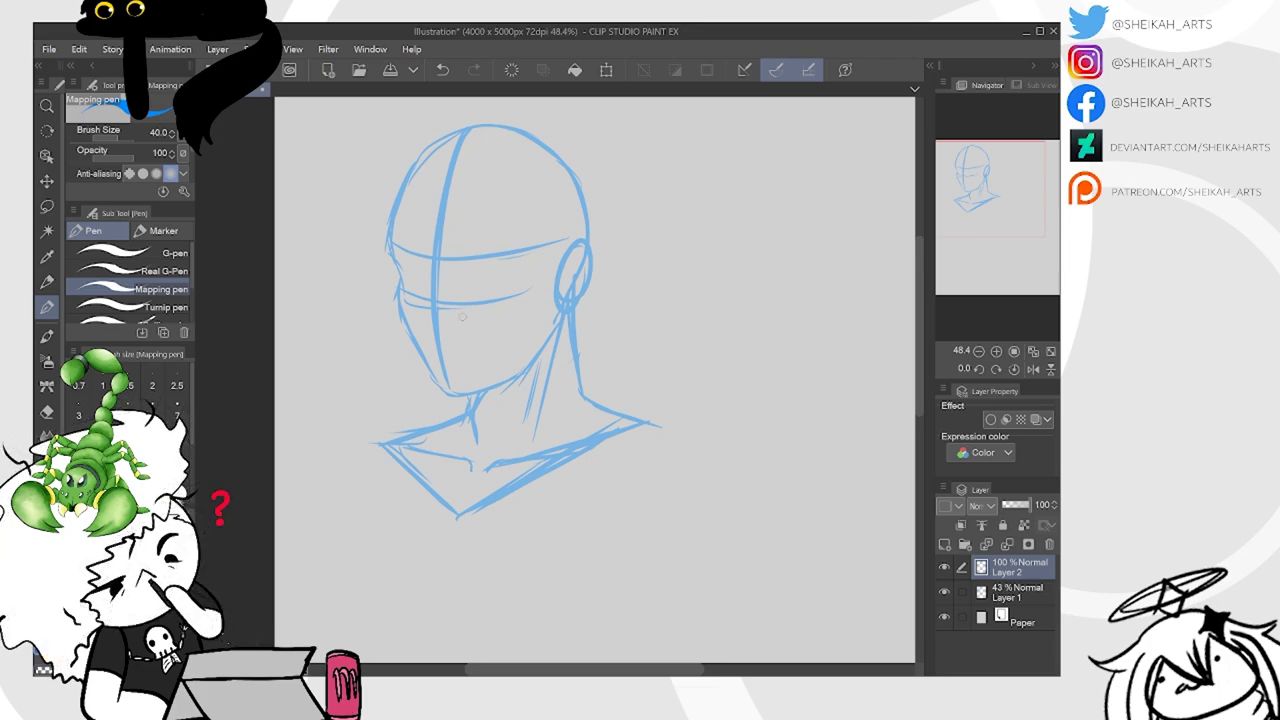
scroll(463, 216, "up", 2)
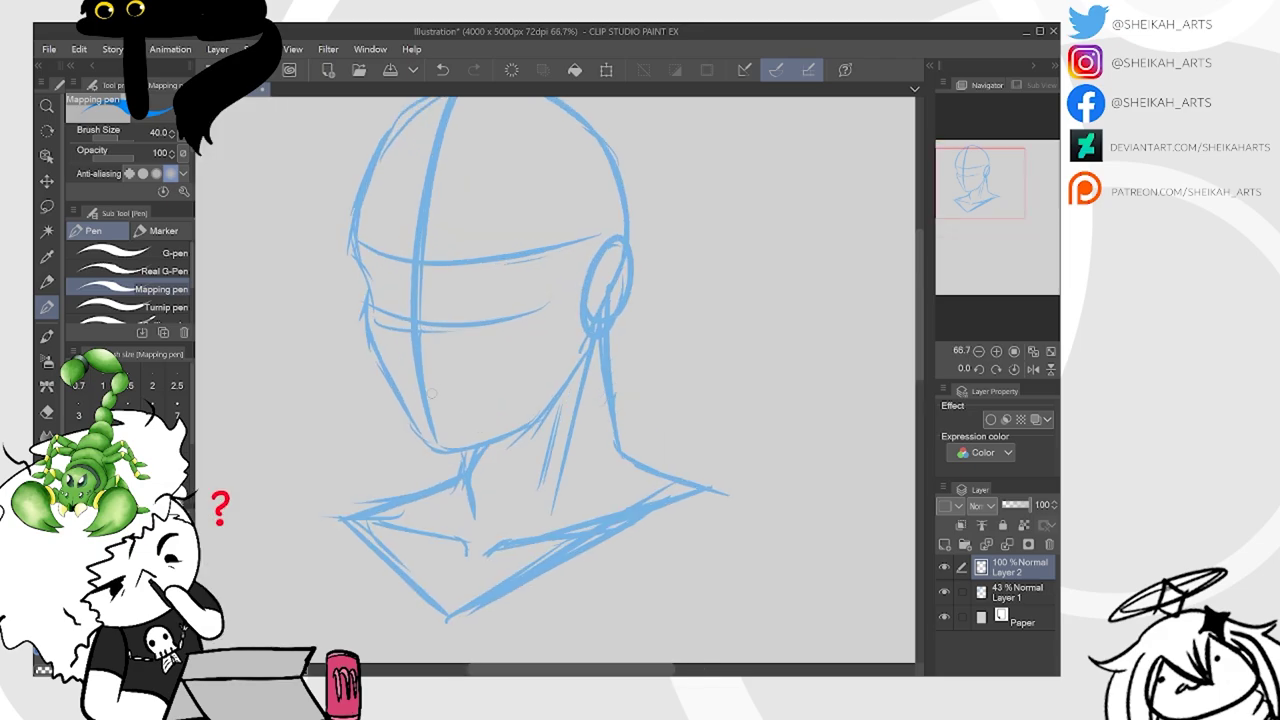
mouse_move(360, 334)
left_mouse_down()
mouse_move(378, 370)
mouse_move(470, 446)
mouse_move(484, 428)
left_mouse_up()
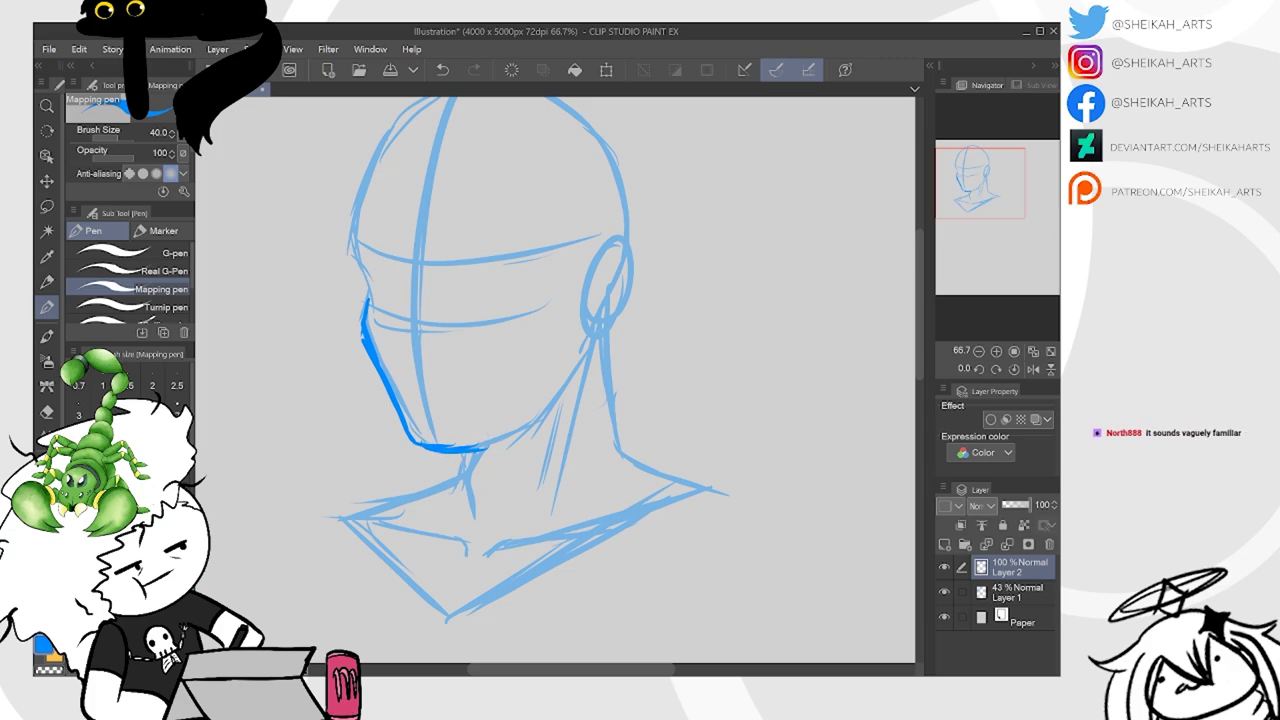
Lower the construction layer's opacity to 32% and make Layer 2 the active layer again
left_click(1010, 588)
left_click_drag(1014, 505, 1011, 505)
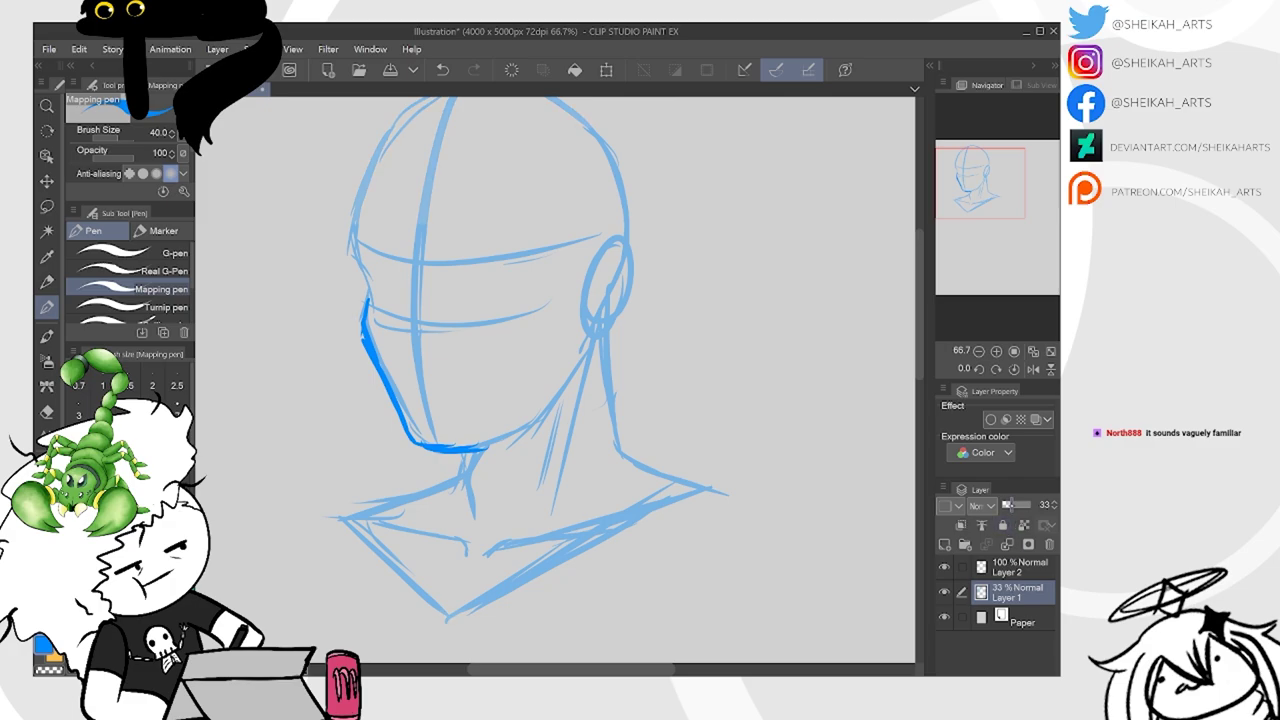
left_click(1018, 567)
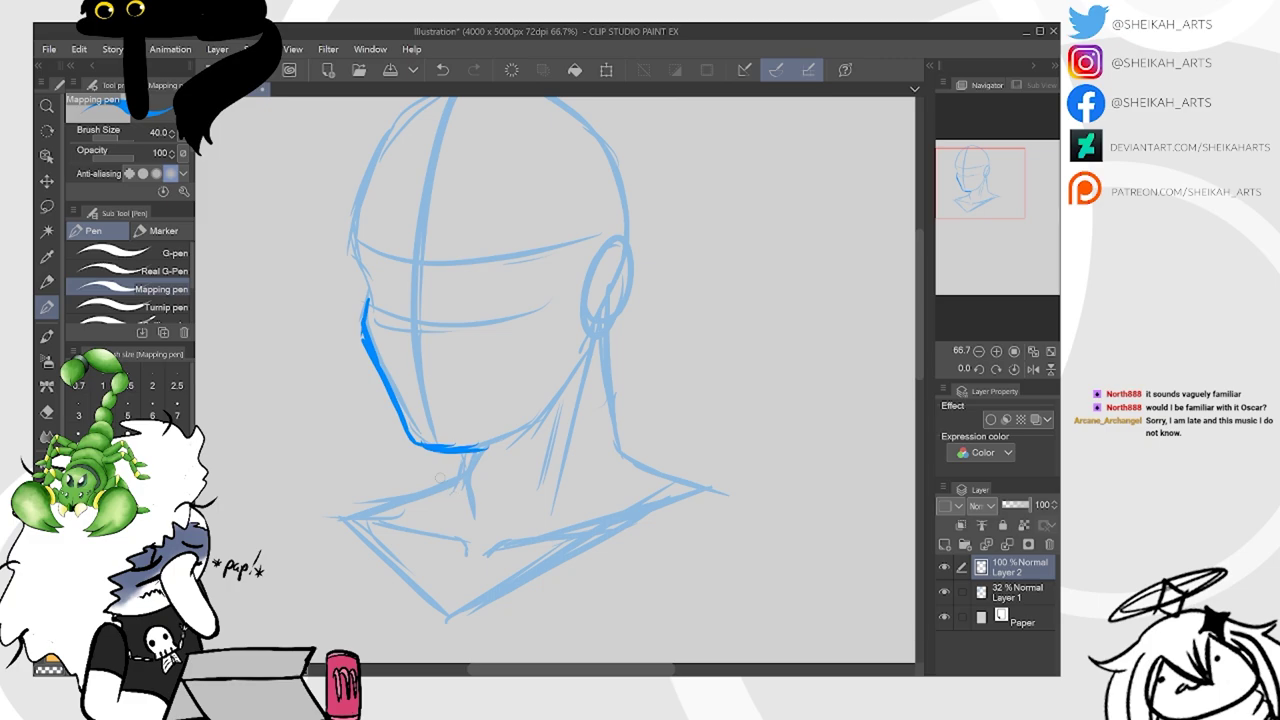
Draw the open shirt collar and a large upturned coat collar with notched, pointed lapels around the neck
mouse_move(443, 480)
left_mouse_down()
mouse_move(459, 613)
mouse_move(608, 454)
left_mouse_up()
mouse_move(536, 538)
left_mouse_down()
mouse_move(562, 562)
mouse_move(608, 532)
left_mouse_up()
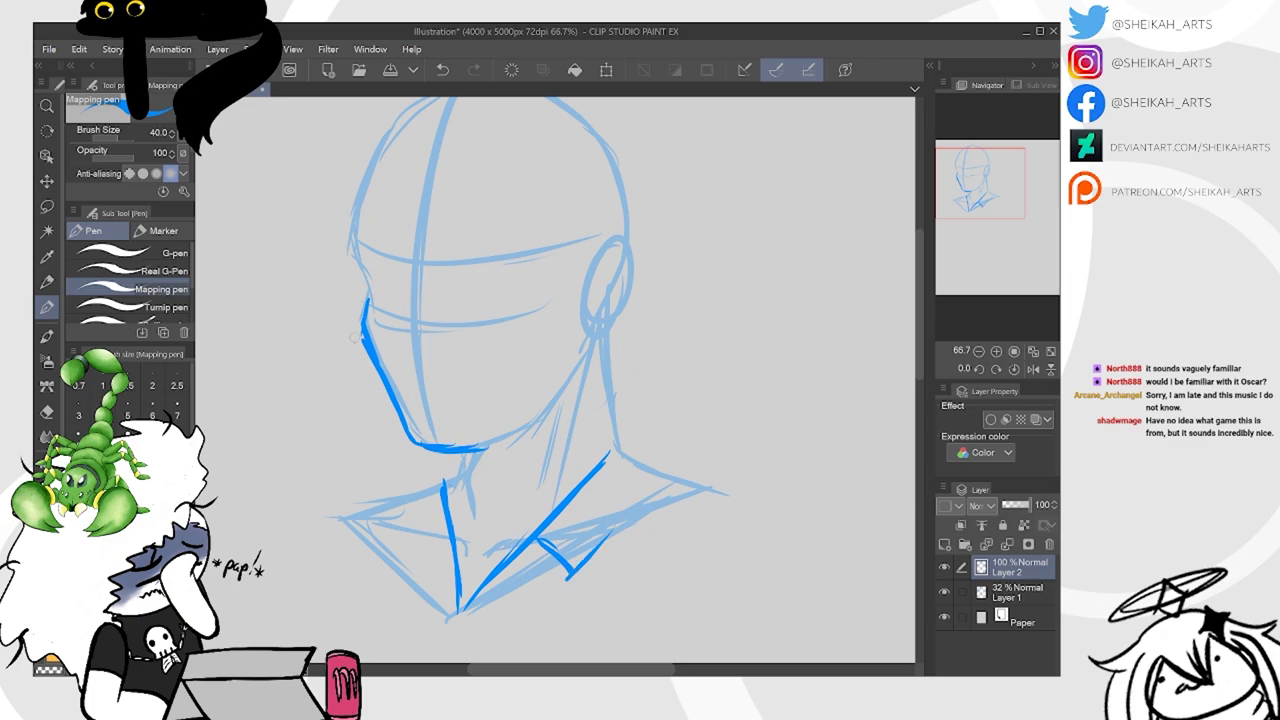
mouse_move(360, 343)
left_mouse_down()
mouse_move(230, 428)
mouse_move(370, 495)
mouse_move(263, 518)
mouse_move(412, 588)
left_mouse_up()
left_click_drag(450, 525, 412, 600)
mouse_move(612, 315)
left_mouse_down()
mouse_move(685, 336)
mouse_move(782, 398)
left_mouse_up()
mouse_move(604, 355)
left_mouse_down()
mouse_move(616, 450)
mouse_move(580, 600)
left_mouse_up()
mouse_move(726, 358)
left_mouse_down()
mouse_move(812, 430)
mouse_move(668, 462)
left_mouse_up()
mouse_move(788, 428)
left_mouse_down()
mouse_move(702, 456)
mouse_move(763, 500)
mouse_move(623, 553)
mouse_move(598, 582)
left_mouse_up()
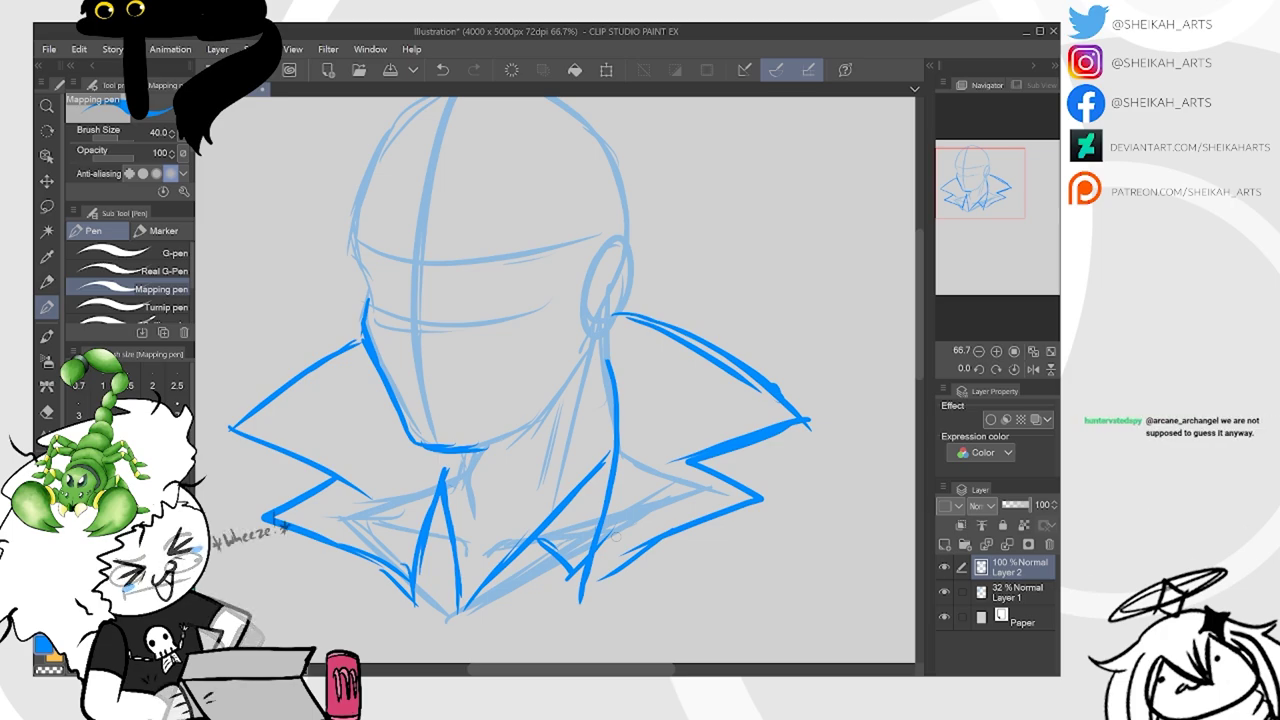
mouse_move(616, 537)
left_mouse_down()
mouse_move(606, 430)
mouse_move(601, 527)
mouse_move(623, 579)
left_mouse_up()
Draw a downturned mouth above the chin with a cigarette hanging from its corner
scroll(606, 430, "up", 2)
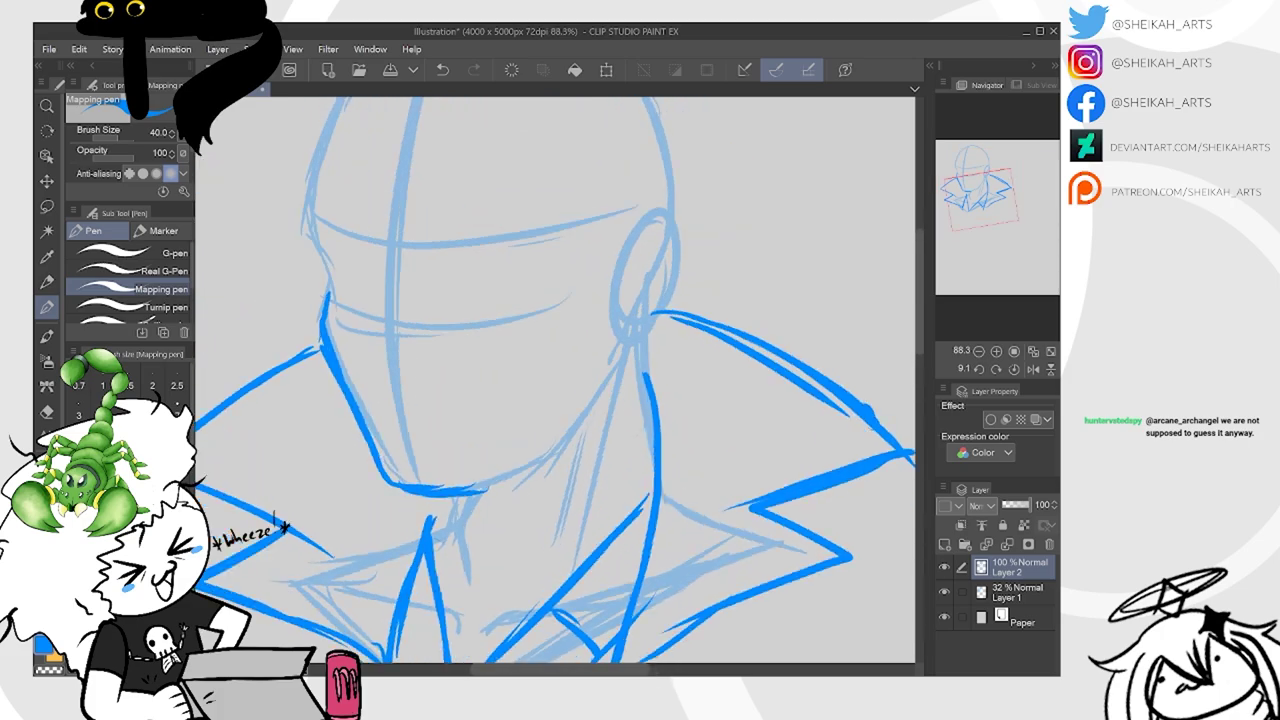
scroll(616, 537, "up", 1)
left_click_drag(548, 596, 616, 537)
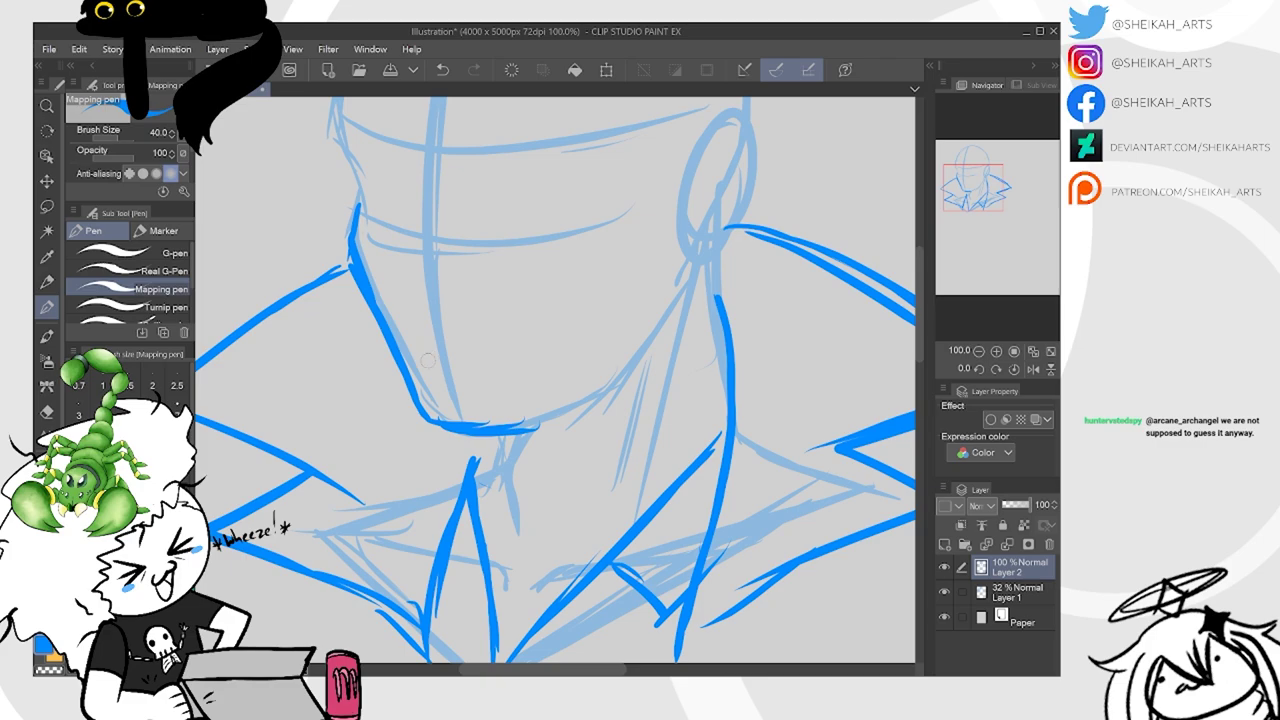
left_click_drag(442, 354, 520, 352)
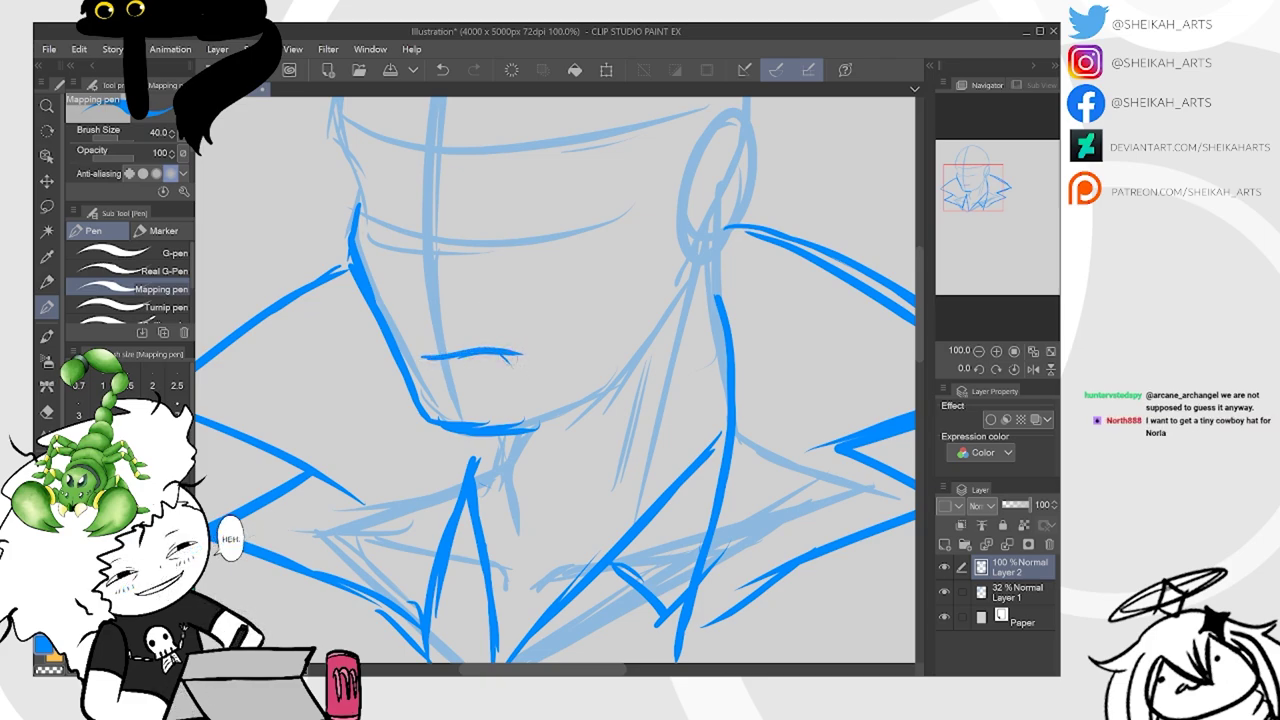
left_click_drag(498, 358, 564, 414)
left_click_drag(512, 356, 578, 414)
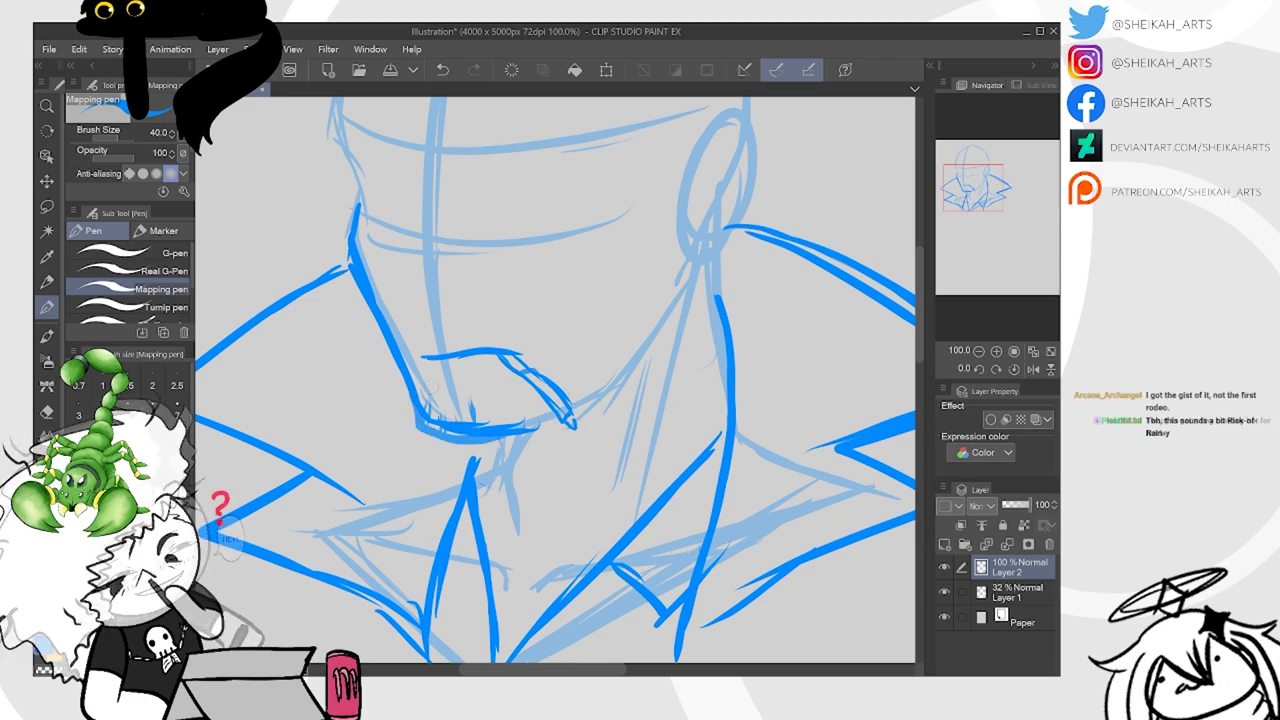
Add short stubble strokes to the chin and draw the jawline up to the ear with the neck muscle lines
left_click_drag(460, 422, 458, 401)
left_click_drag(490, 427, 484, 398)
mouse_move(501, 425)
left_mouse_down()
mouse_move(498, 405)
mouse_move(634, 359)
mouse_move(698, 283)
mouse_move(654, 460)
left_mouse_up()
left_click_drag(664, 334, 618, 454)
left_click_drag(714, 254, 718, 378)
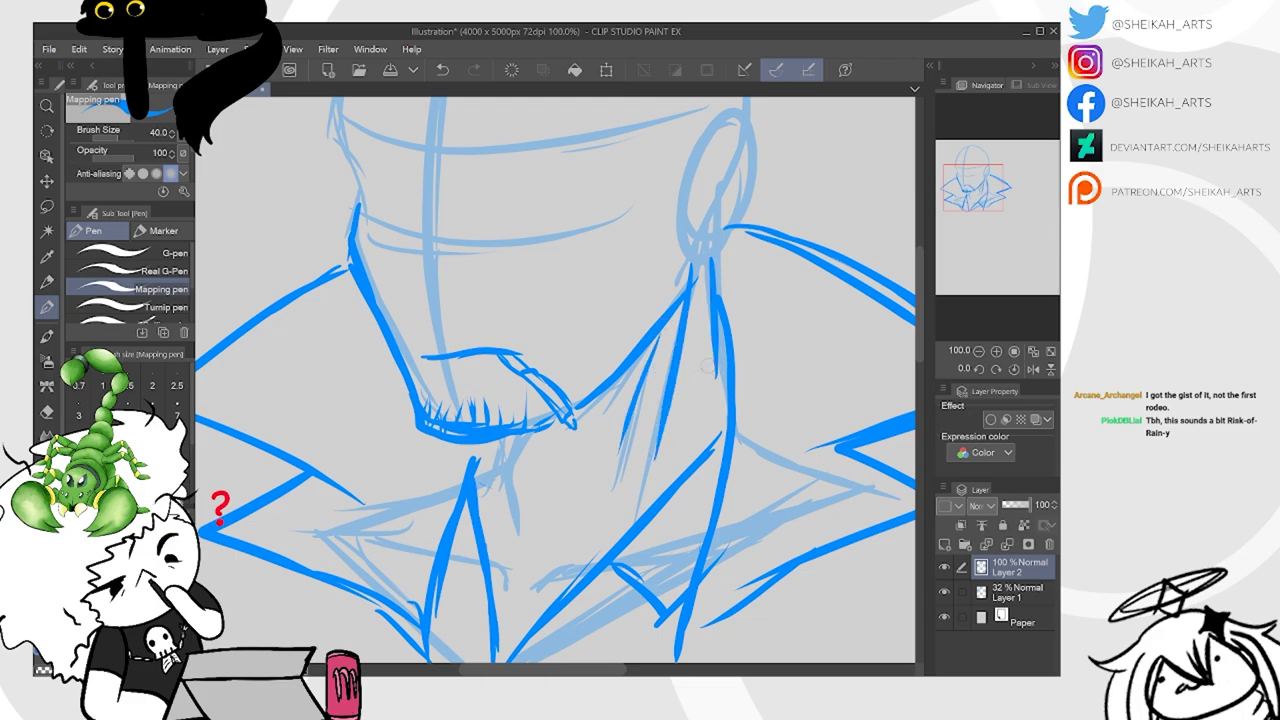
Add a short mark above the mouth and trace the far side of the face from forehead to cheek
left_click_drag(475, 330, 481, 309)
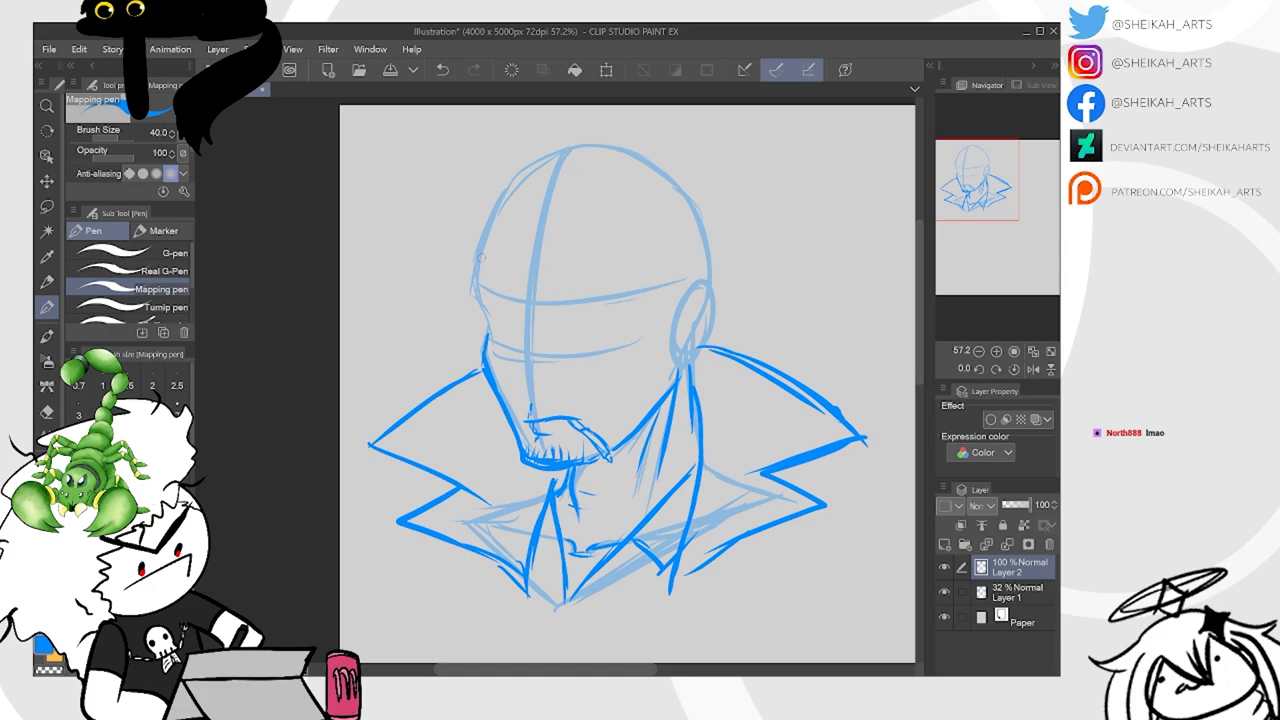
left_click_drag(481, 258, 485, 368)
scroll(628, 382, "up", 1)
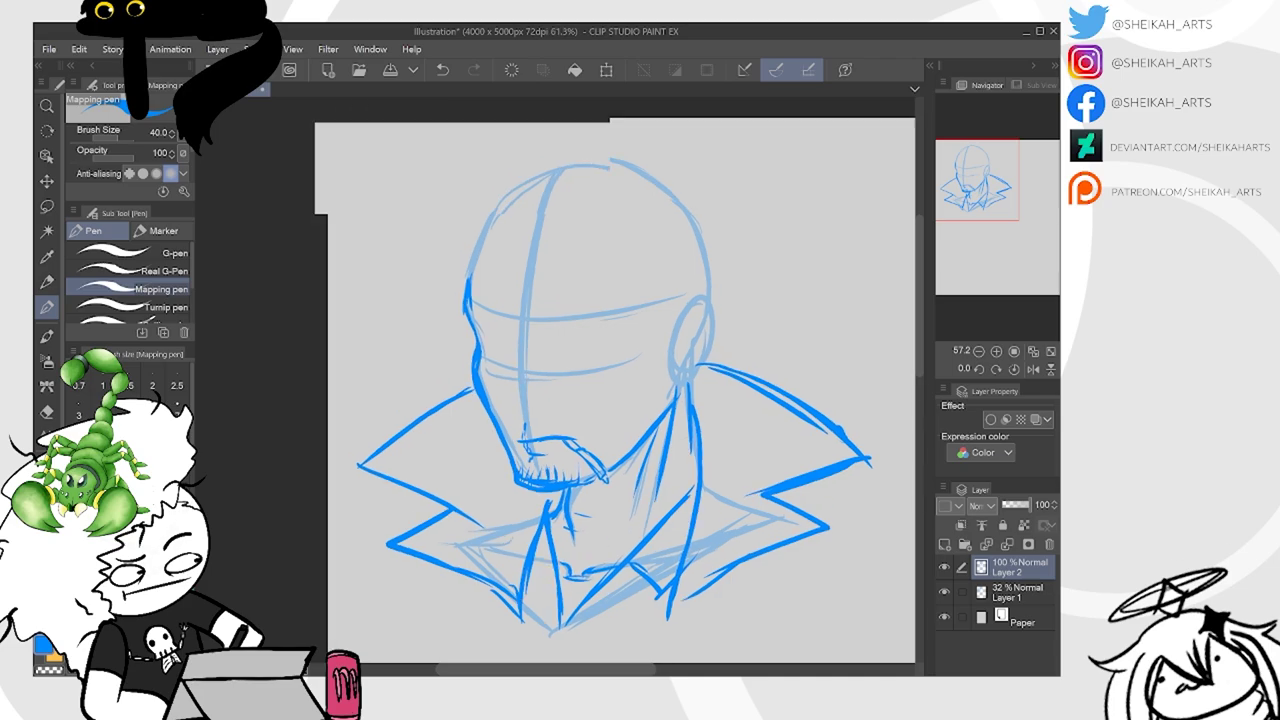
Sketch a fedora on the head with a pinched crown, a hat band and the front edge of the brim
scroll(615, 390, "down", 1)
left_click_drag(408, 268, 527, 330)
mouse_move(378, 270)
left_mouse_down()
mouse_move(464, 306)
mouse_move(464, 320)
mouse_move(576, 322)
mouse_move(695, 284)
left_mouse_up()
left_click_drag(522, 339, 608, 311)
left_click_drag(456, 318, 800, 252)
left_click_drag(692, 269, 787, 256)
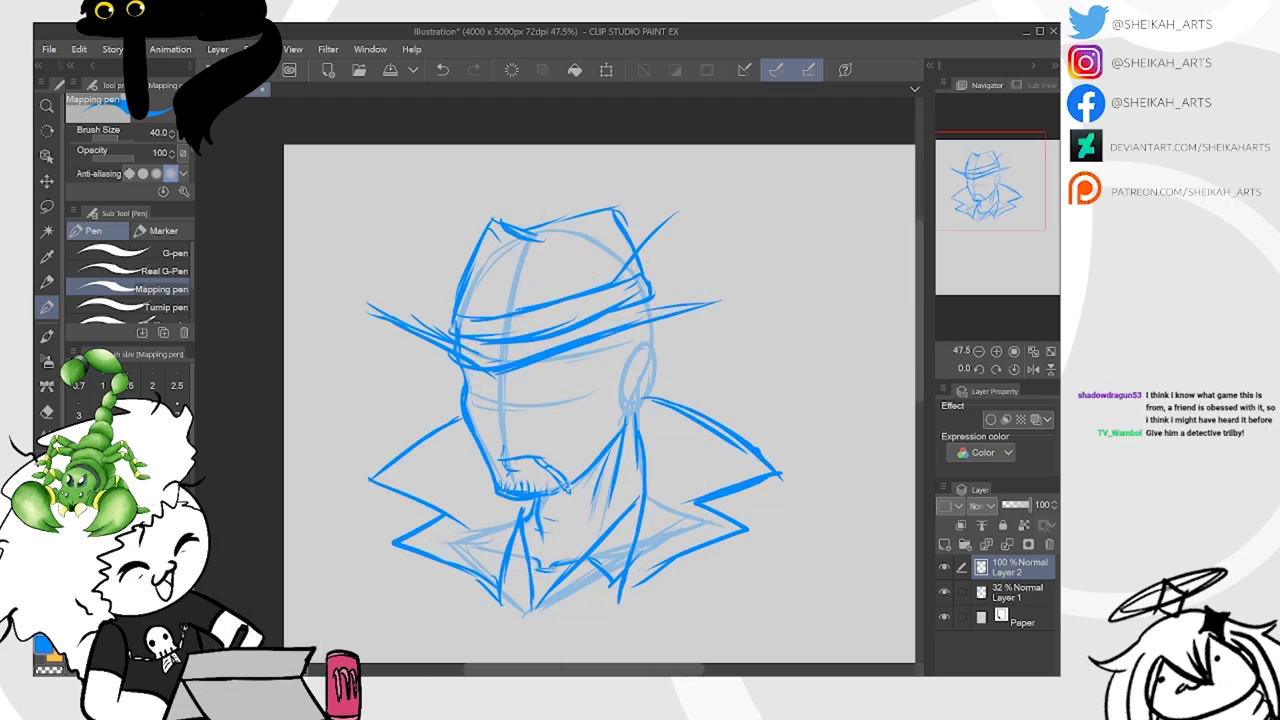
Complete the feather in the hat band and draw the brim's pointed ends and back edges on both sides
mouse_move(652, 264)
left_mouse_down()
mouse_move(686, 208)
mouse_move(650, 240)
left_mouse_up()
left_click_drag(452, 350, 357, 309)
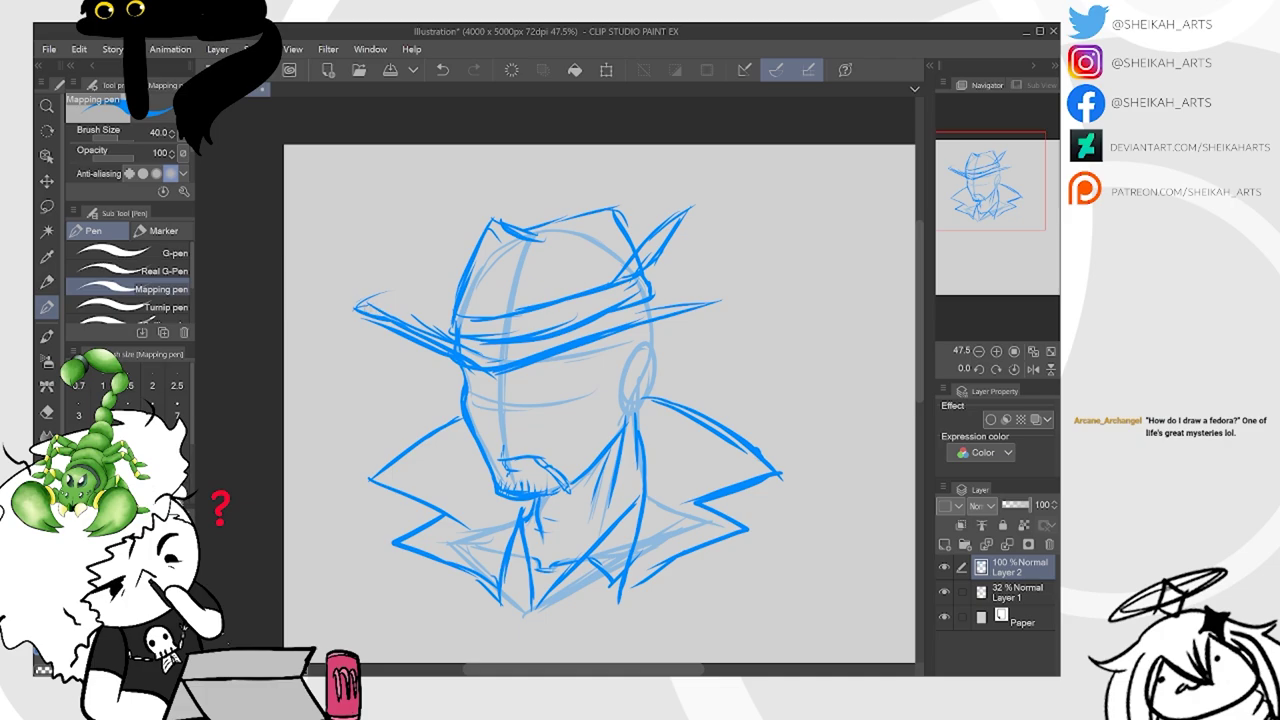
left_click_drag(374, 297, 456, 292)
mouse_move(648, 282)
left_mouse_down()
mouse_move(695, 276)
mouse_move(682, 273)
mouse_move(746, 297)
left_mouse_up()
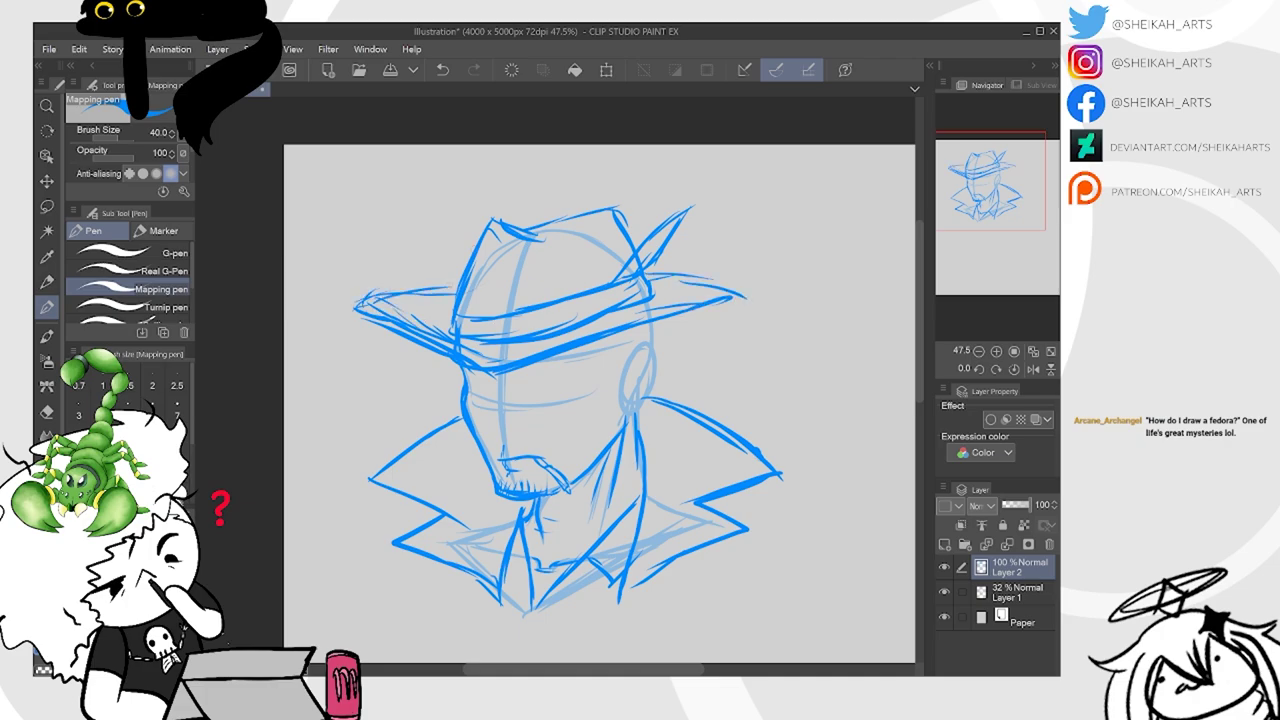
Reinforce the brim on the ear's side with a thicker curled tip and draw the detailed ear over its oval guide
scroll(756, 433, "up", 2)
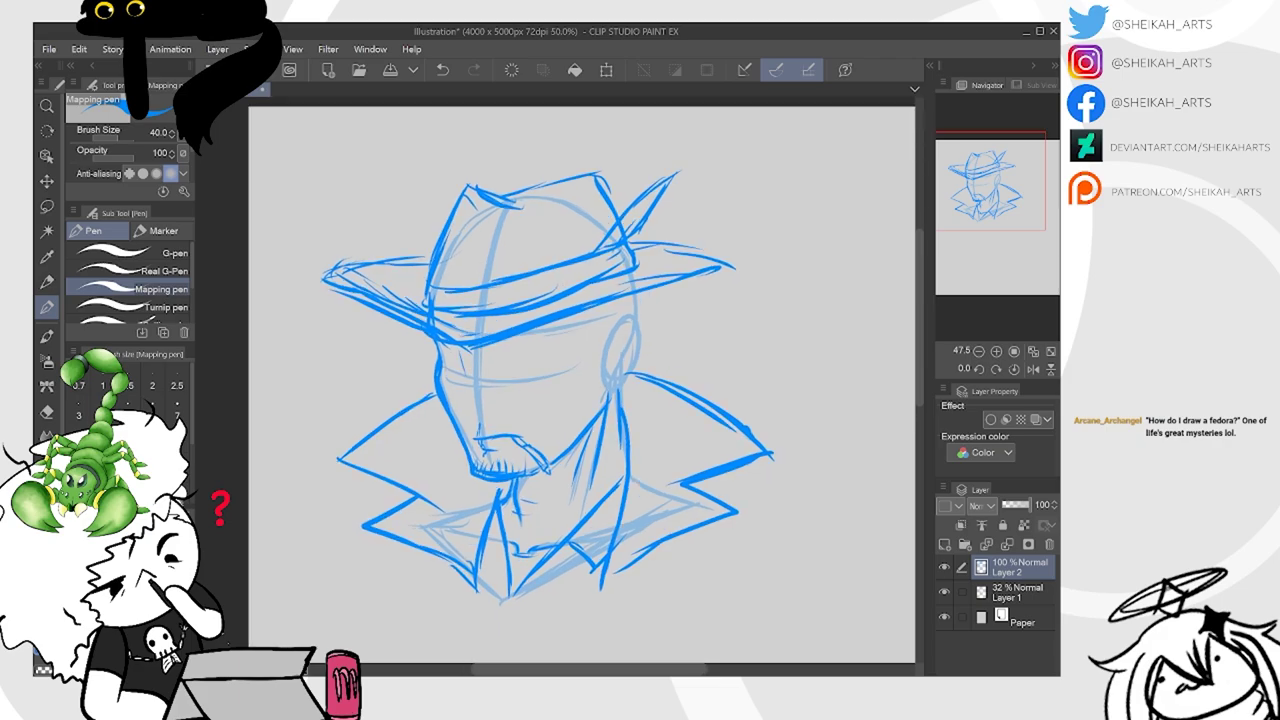
mouse_move(604, 370)
left_mouse_down()
mouse_move(588, 406)
mouse_move(602, 392)
left_mouse_up()
mouse_move(590, 284)
left_mouse_down()
mouse_move(676, 266)
mouse_move(736, 265)
left_mouse_up()
mouse_move(644, 228)
left_mouse_down()
mouse_move(684, 226)
mouse_move(750, 254)
left_mouse_up()
left_click_drag(750, 256, 690, 262)
mouse_move(570, 348)
left_mouse_down()
mouse_move(618, 318)
mouse_move(611, 366)
mouse_move(593, 333)
mouse_move(604, 332)
mouse_move(568, 404)
left_mouse_up()
left_click_drag(594, 350, 597, 294)
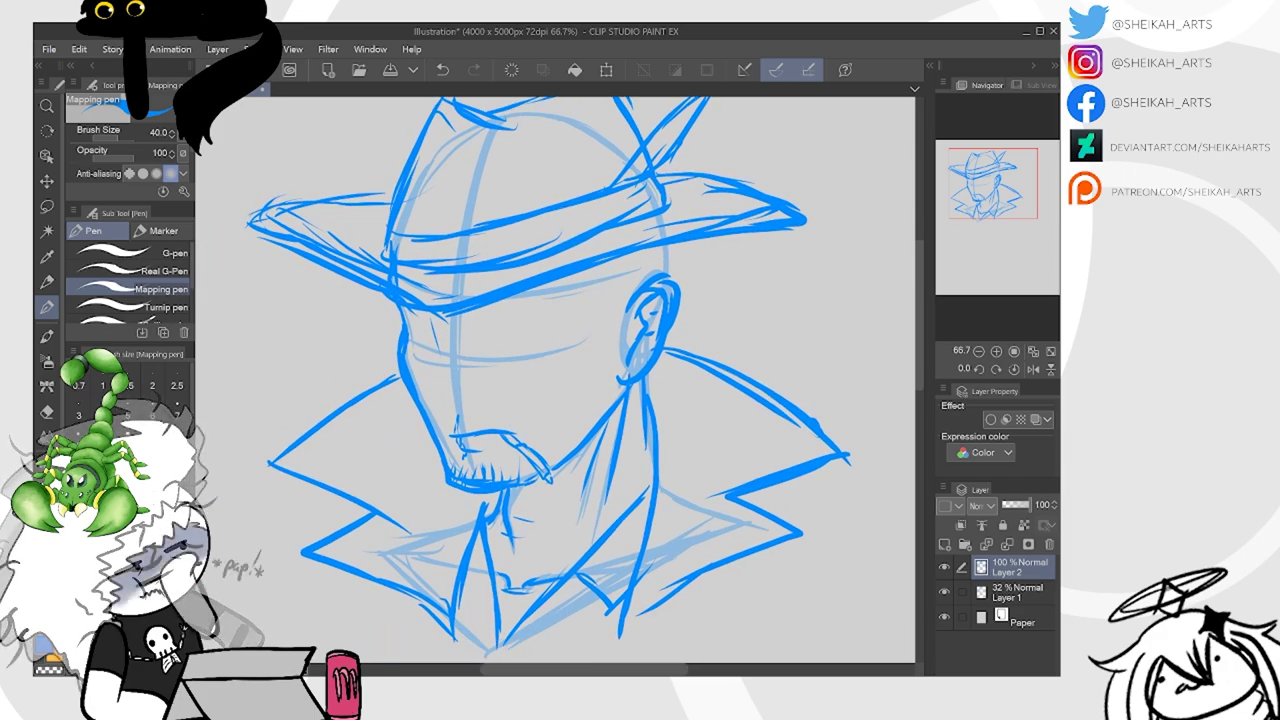
Draw the near eye below the brim with a lowered angry brow, upper lid, iris and under-eye crease
scroll(510, 328, "up", 3)
mouse_move(507, 333)
left_mouse_down()
mouse_move(588, 300)
mouse_move(581, 326)
left_mouse_up()
mouse_move(512, 330)
left_mouse_down()
mouse_move(502, 344)
mouse_move(582, 305)
left_mouse_up()
left_click_drag(485, 305, 598, 260)
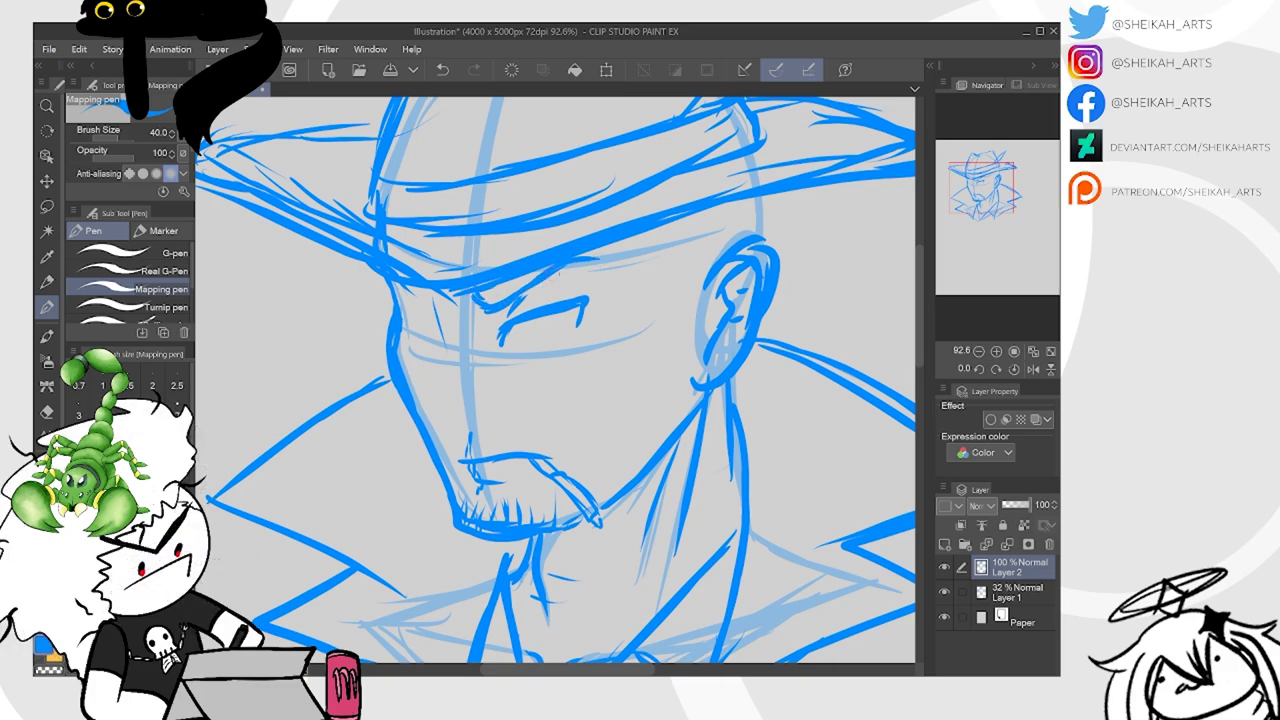
left_click_drag(579, 314, 553, 344)
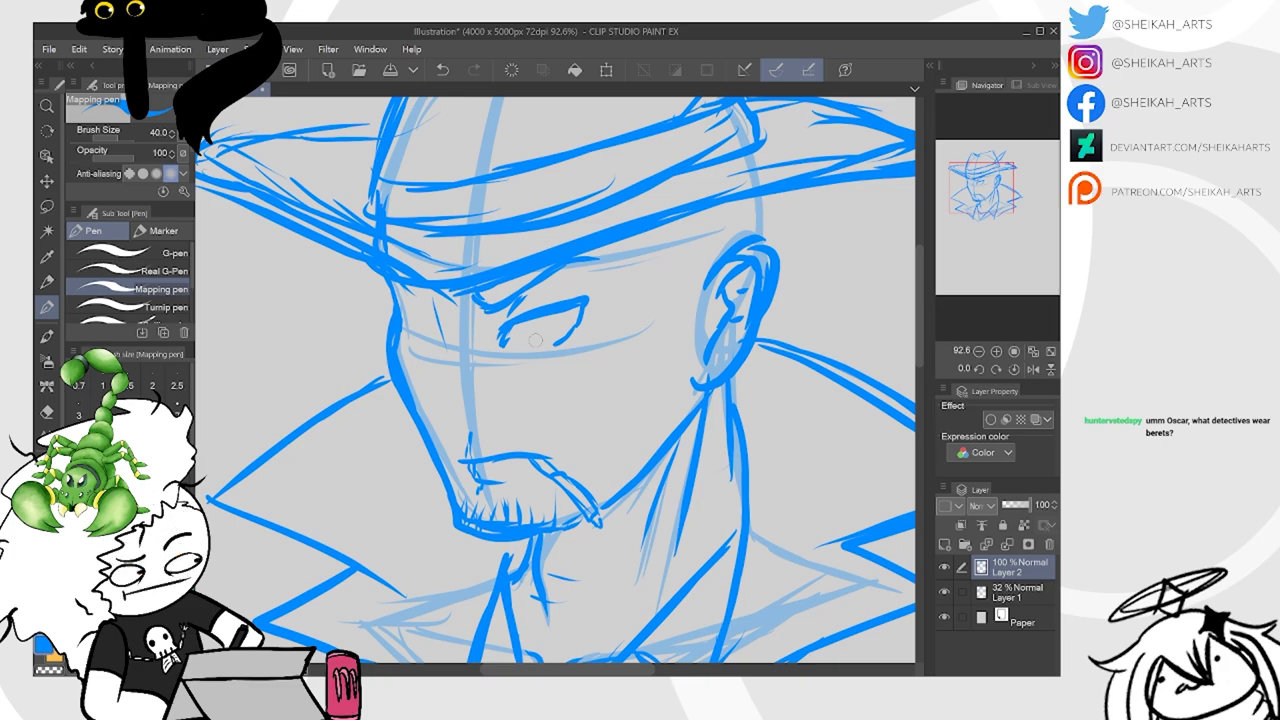
mouse_move(536, 340)
left_mouse_down()
mouse_move(481, 183)
mouse_move(493, 183)
mouse_move(456, 222)
mouse_move(444, 217)
mouse_move(477, 237)
left_mouse_up()
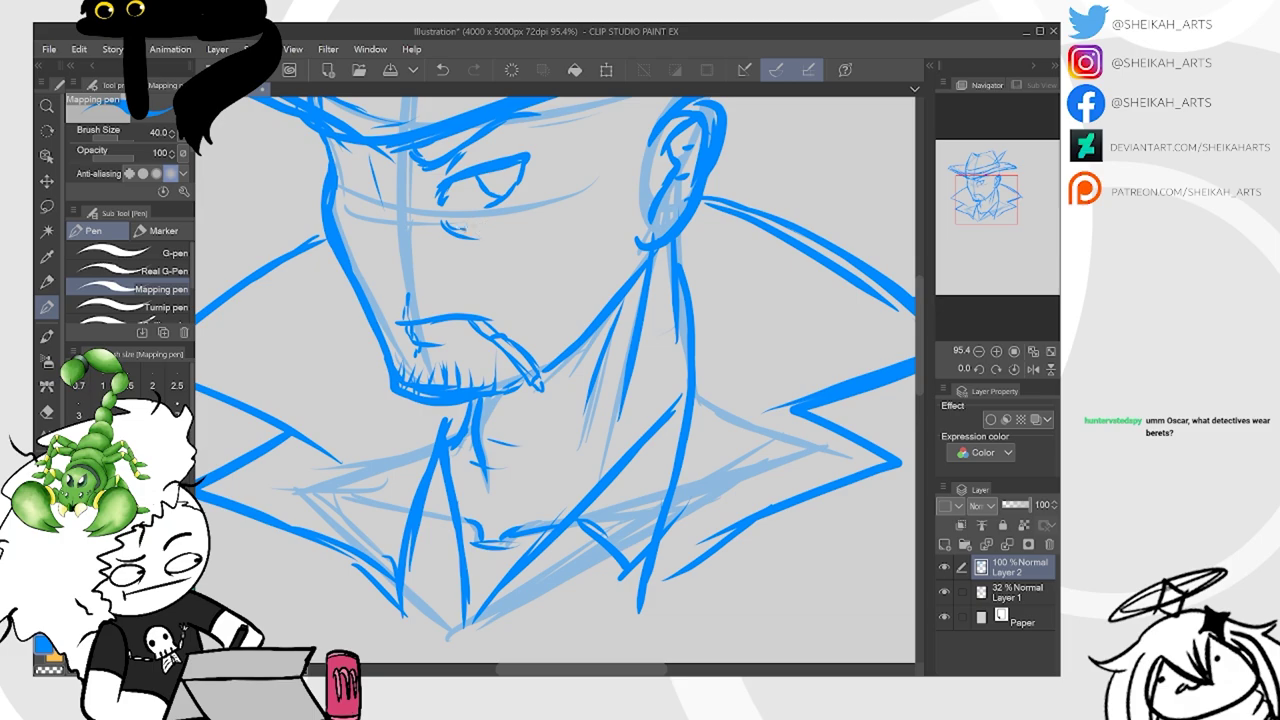
Draw the narrowed far eye with its brow under the brim, and the nose from the bridge down to the tip
scroll(555, 380, "down", 1)
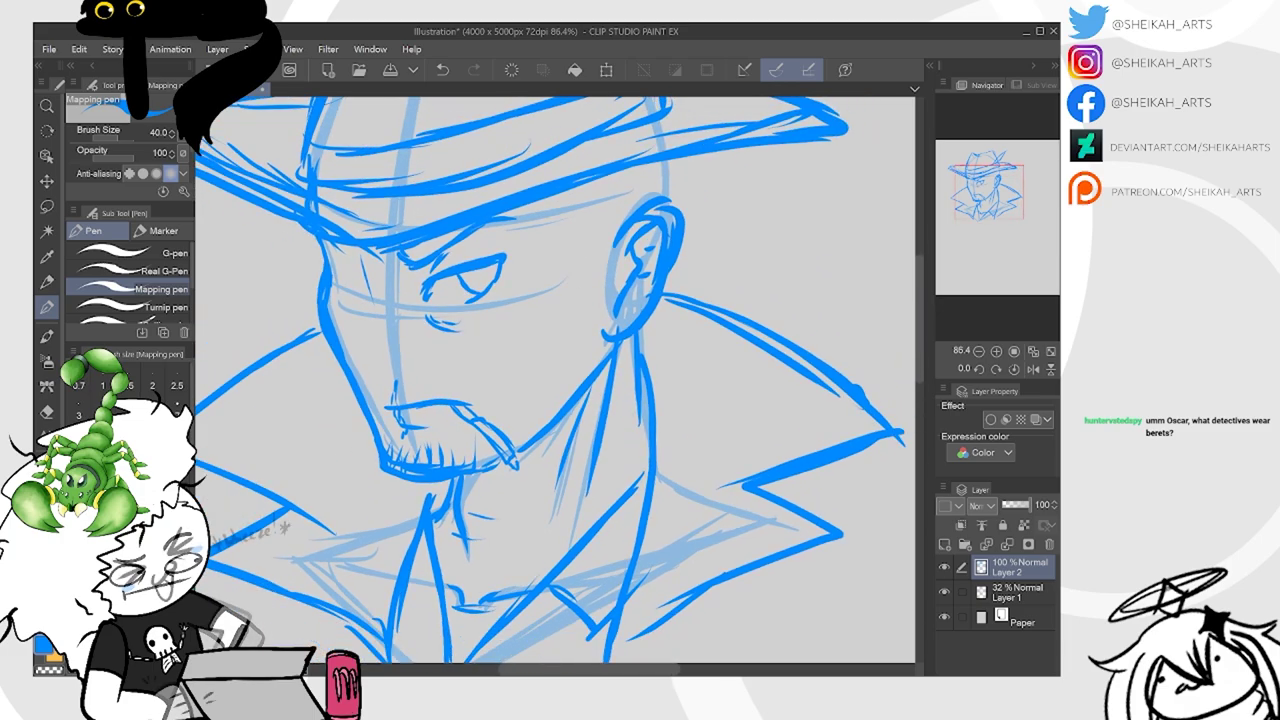
left_click_drag(334, 276, 377, 304)
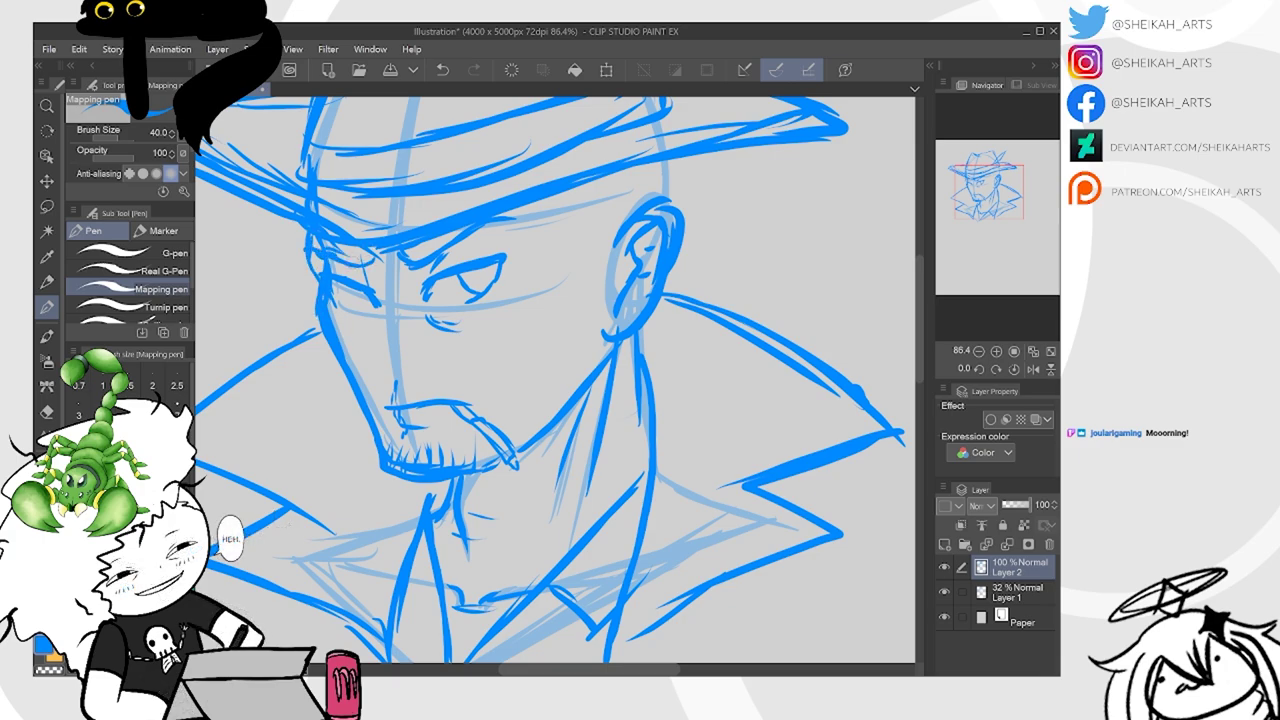
mouse_move(387, 266)
left_mouse_down()
mouse_move(371, 363)
mouse_move(398, 378)
left_mouse_up()
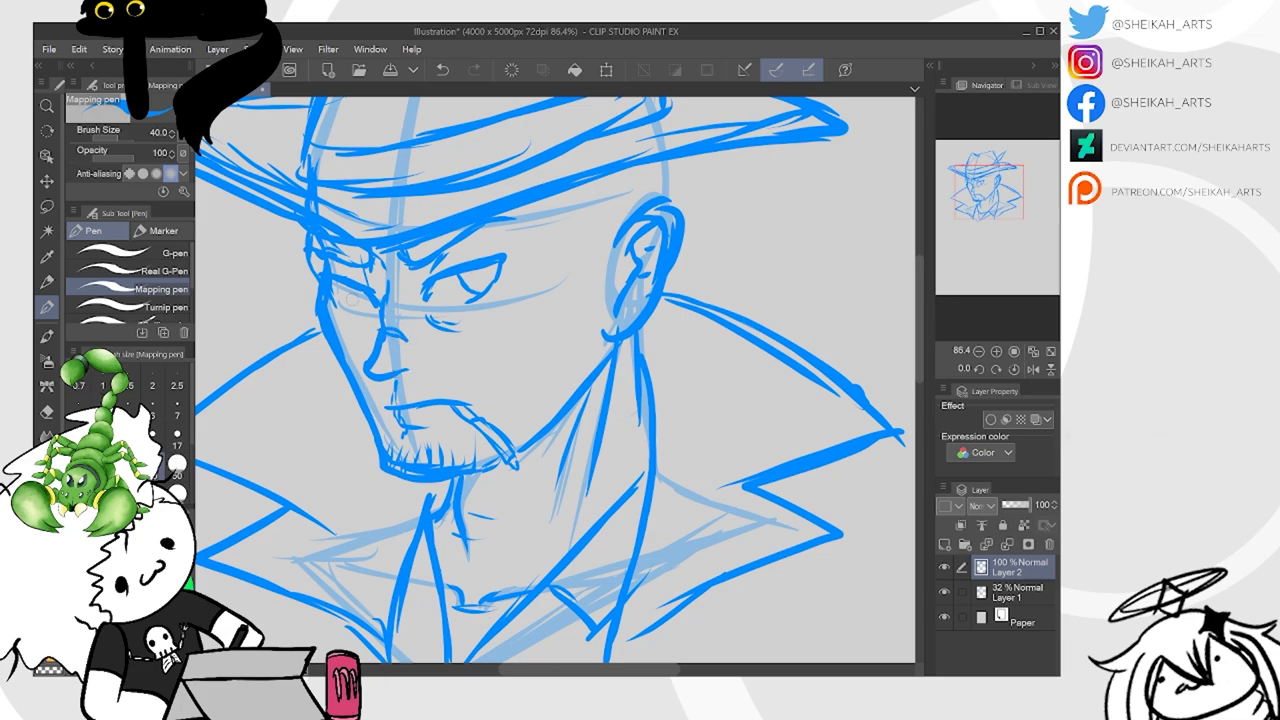
Draw the far eye's iris and under-eye line, the near cheek crease and the moustache stubble strokes above the mouth
left_click_drag(342, 286, 366, 312)
left_click_drag(348, 298, 368, 310)
left_click_drag(488, 386, 586, 294)
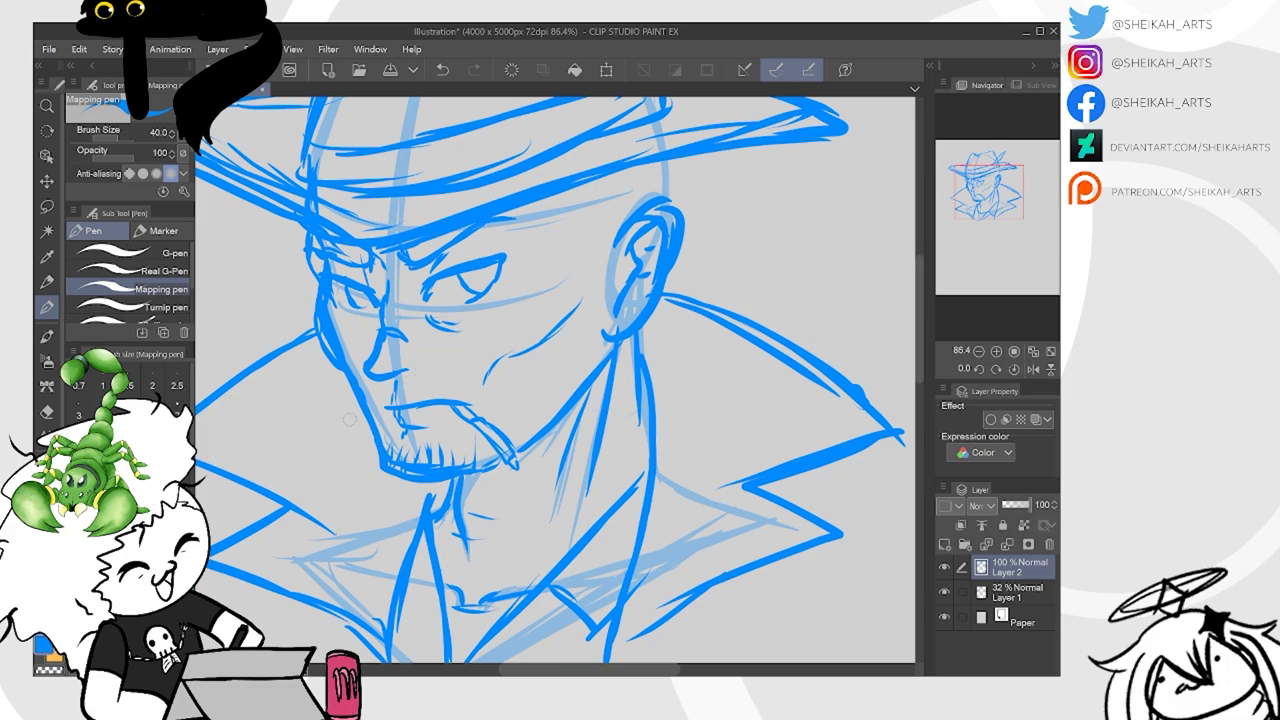
left_click_drag(410, 380, 472, 360)
Draw the hair below the hat: pointed sideburn, hair behind the ear and at the nape, and loose strands over the forehead and far temple
mouse_move(556, 194)
left_mouse_down()
mouse_move(588, 326)
mouse_move(620, 192)
left_mouse_up()
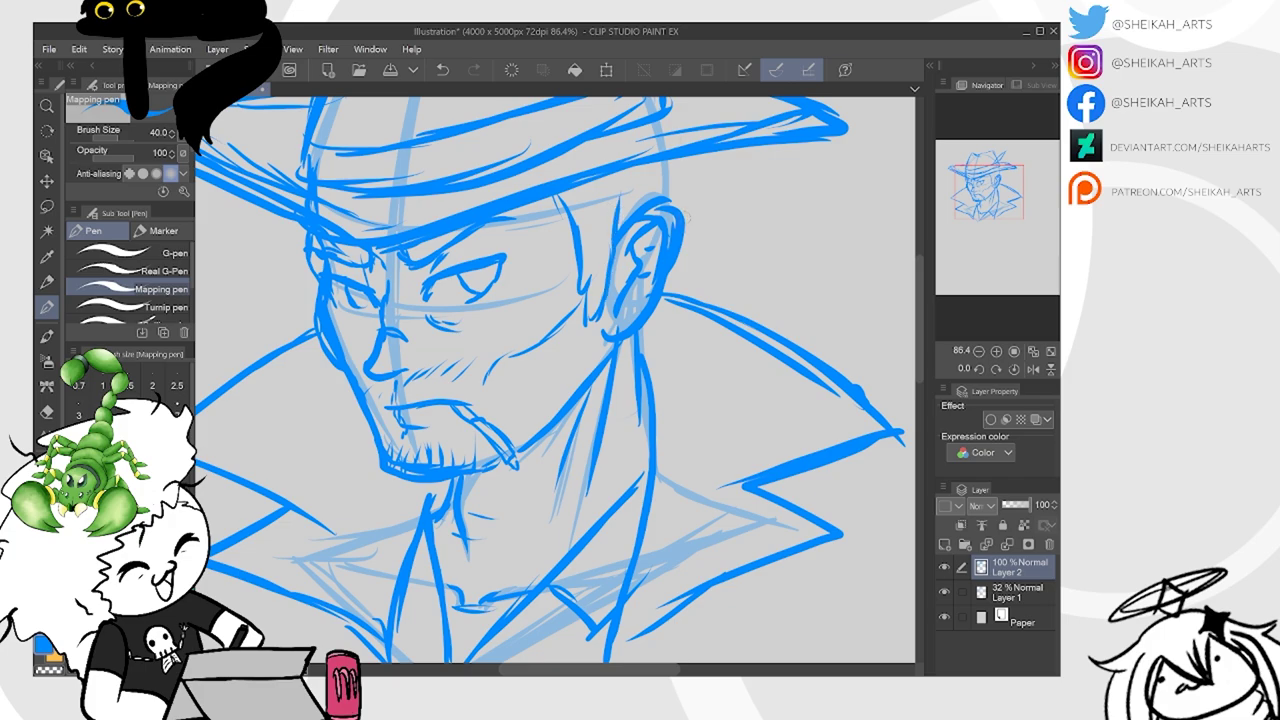
left_click_drag(694, 224, 690, 164)
left_click_drag(380, 252, 420, 320)
mouse_move(398, 260)
left_mouse_down()
mouse_move(418, 314)
mouse_move(404, 280)
left_mouse_up()
mouse_move(298, 222)
left_mouse_down()
mouse_move(286, 258)
mouse_move(284, 244)
mouse_move(302, 256)
left_mouse_up()
left_click_drag(286, 220, 288, 232)
left_click_drag(392, 252, 406, 292)
left_click_drag(544, 198, 598, 324)
mouse_move(604, 282)
left_mouse_down()
mouse_move(592, 314)
mouse_move(650, 380)
left_mouse_up()
left_click_drag(668, 313, 656, 326)
Fill in the beard stubble with short strokes along the jaw, chin, lower cheek and moustache area
left_click_drag(568, 376, 546, 412)
left_click_drag(572, 392, 514, 444)
left_click_drag(590, 358, 566, 402)
left_click_drag(482, 442, 468, 464)
left_click_drag(456, 436, 444, 464)
left_click_drag(446, 430, 419, 464)
left_click_drag(416, 438, 405, 464)
left_click_drag(394, 440, 389, 454)
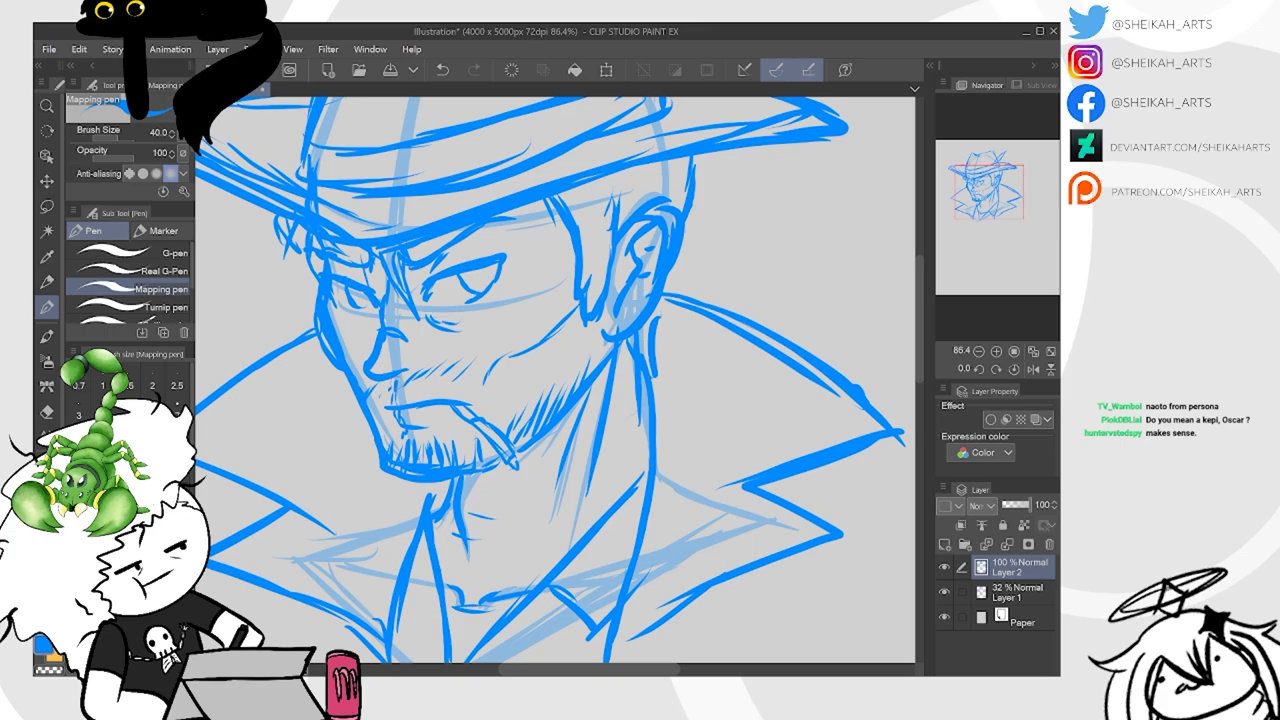
left_click_drag(564, 358, 560, 386)
left_click_drag(590, 340, 570, 388)
left_click_drag(494, 379, 488, 390)
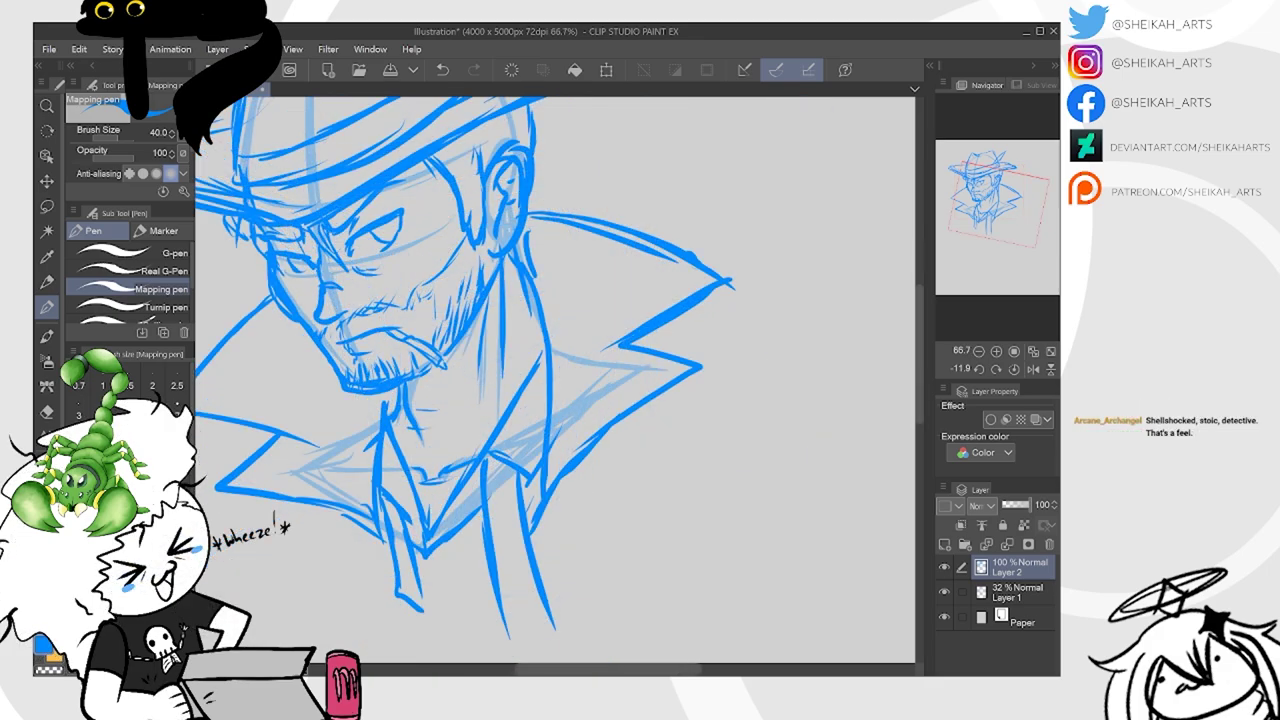
Draw a small rectangular bandage with crossing lines on the near cheek below the eye
scroll(555, 380, "down", 2)
left_click_drag(429, 162, 446, 188)
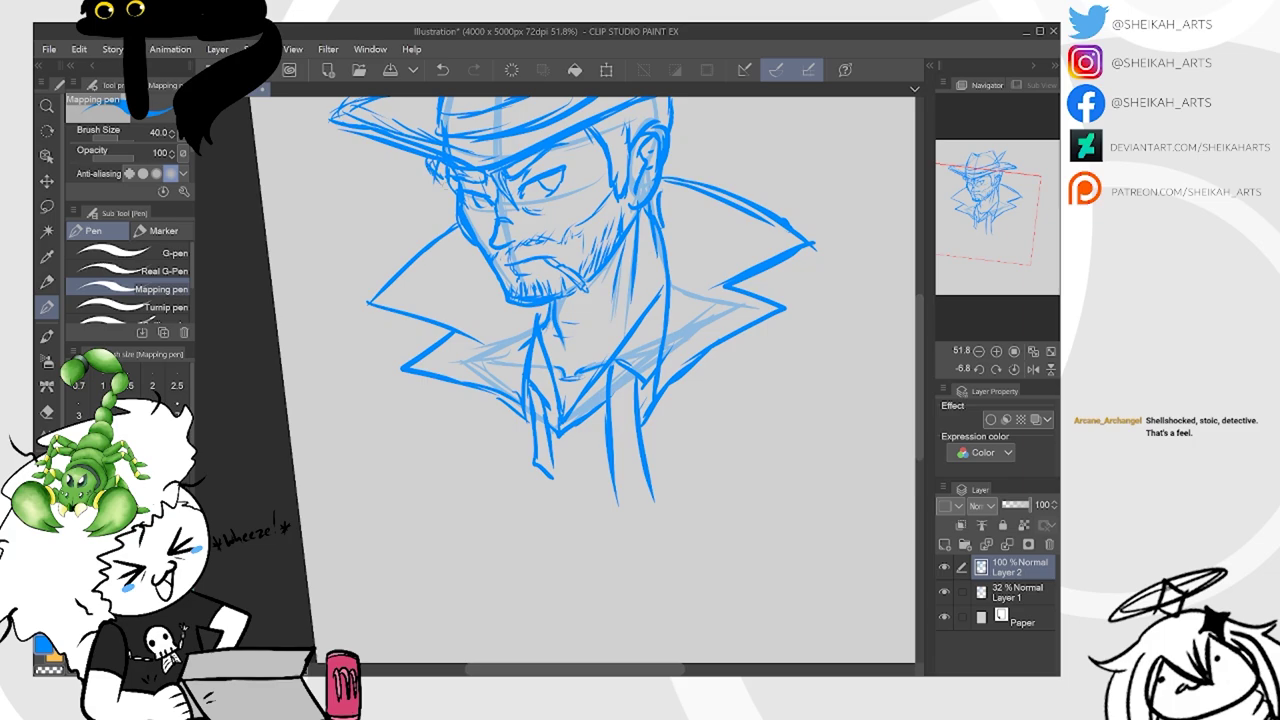
left_click_drag(586, 290, 519, 454)
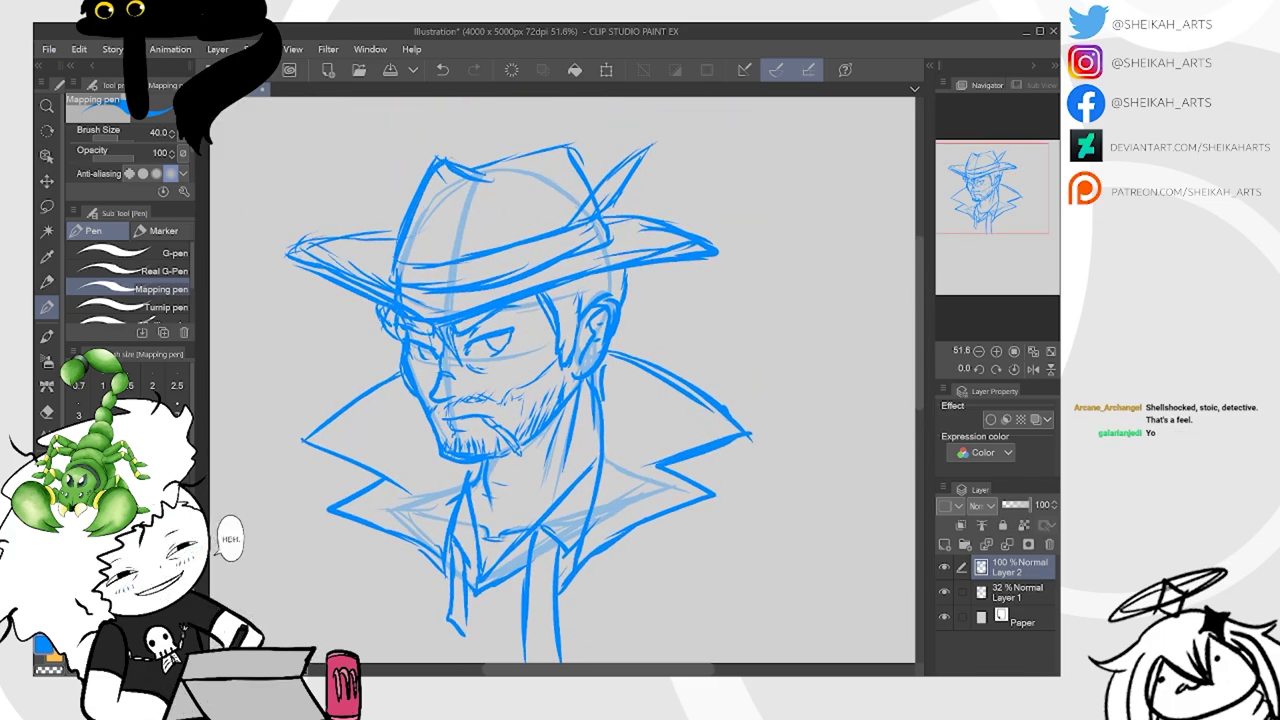
mouse_move(470, 176)
left_mouse_down()
mouse_move(518, 157)
mouse_move(714, 247)
left_mouse_up()
left_click_drag(560, 450, 593, 302)
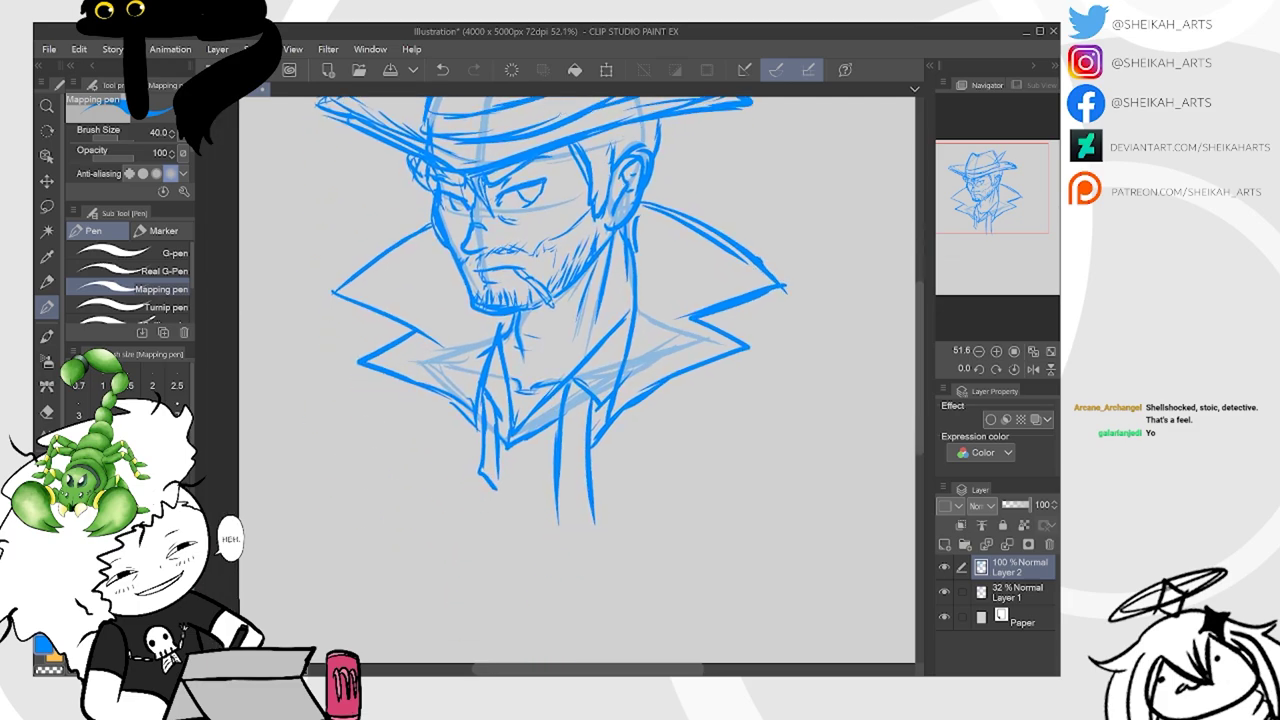
mouse_move(546, 210)
left_mouse_down()
mouse_move(539, 237)
mouse_move(572, 199)
mouse_move(570, 215)
mouse_move(525, 241)
left_mouse_up()
mouse_move(577, 205)
left_mouse_down()
mouse_move(561, 226)
mouse_move(547, 203)
left_mouse_up()
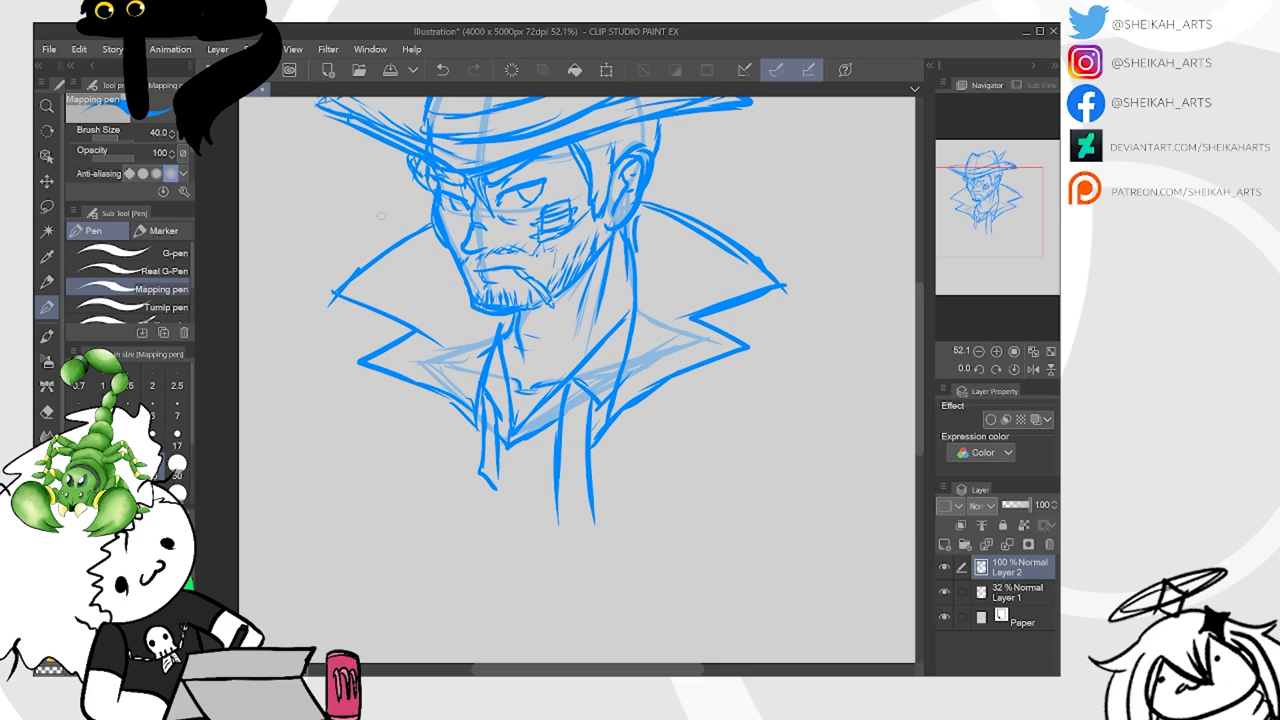
Shade softly around the near eye with the Running color edge watercolor brush at size 100
key("b")
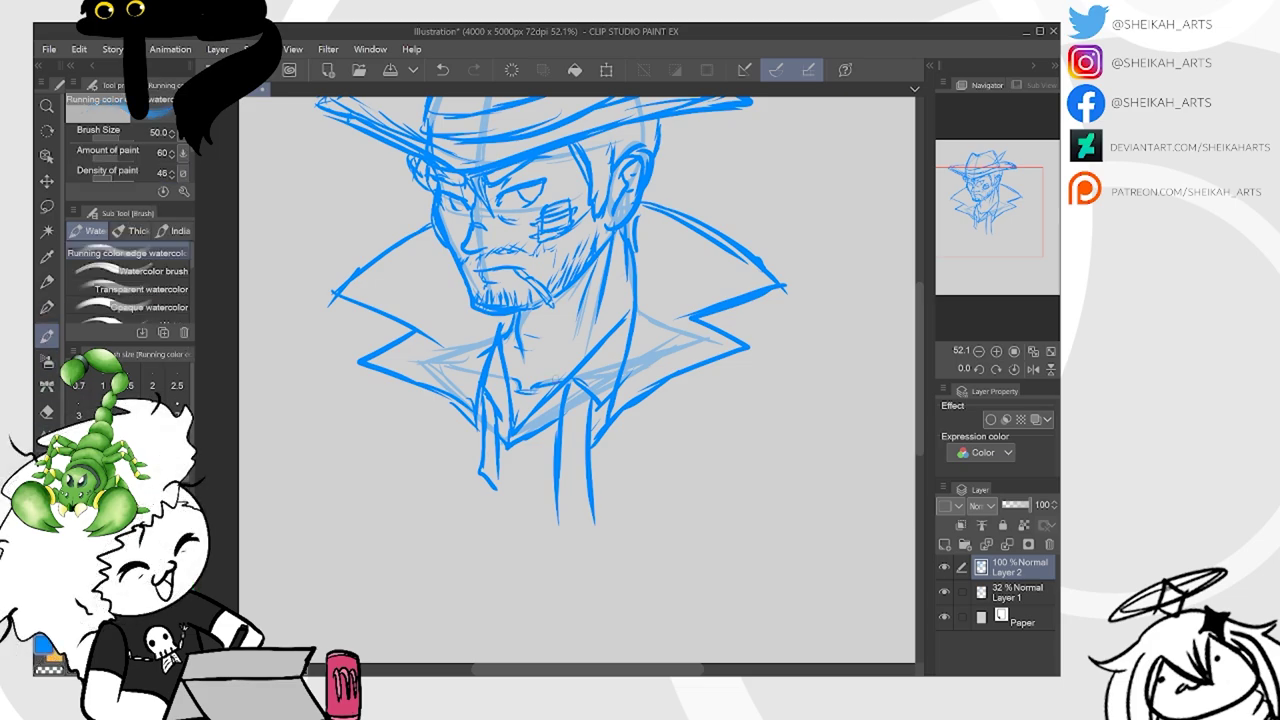
scroll(537, 137, "up", 3)
left_click_drag(467, 231, 526, 206)
key("bracketright")
key("bracketright")
key("bracketright")
key("bracketright")
mouse_move(474, 283)
left_mouse_down()
mouse_move(502, 297)
mouse_move(527, 279)
mouse_move(552, 220)
left_mouse_up()
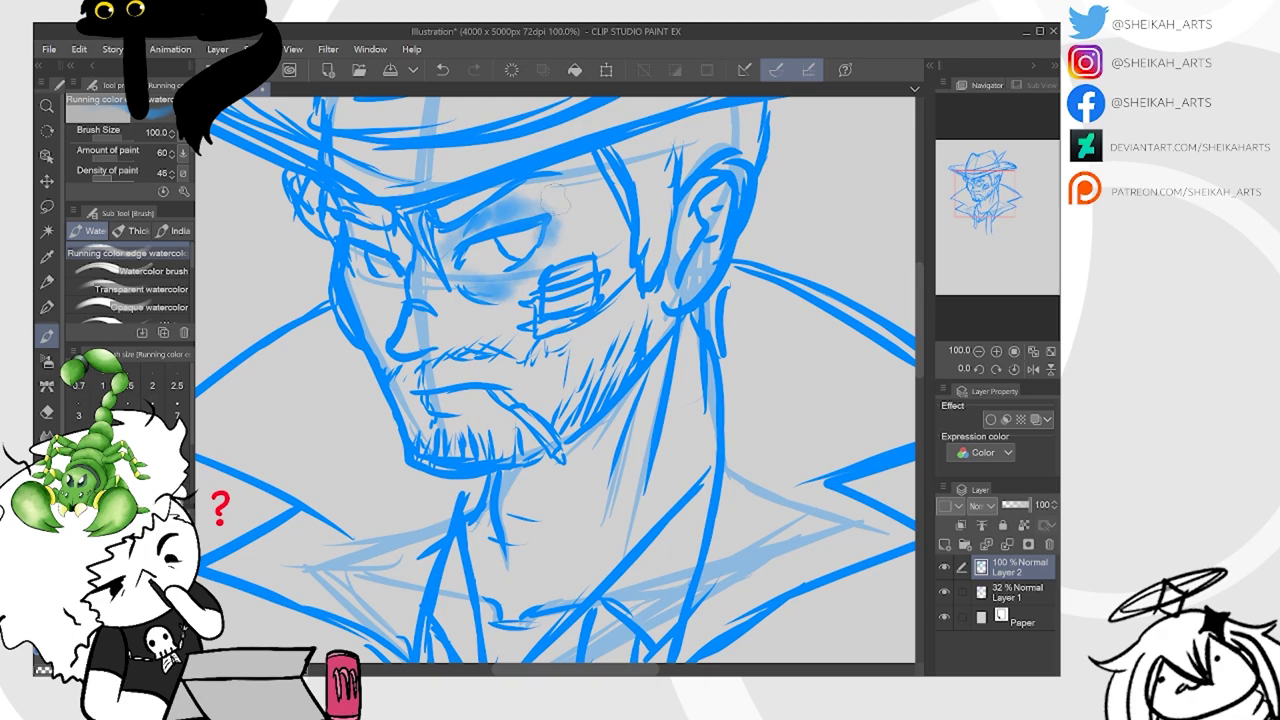
left_click_drag(560, 380, 522, 321)
scroll(588, 310, "down", 1)
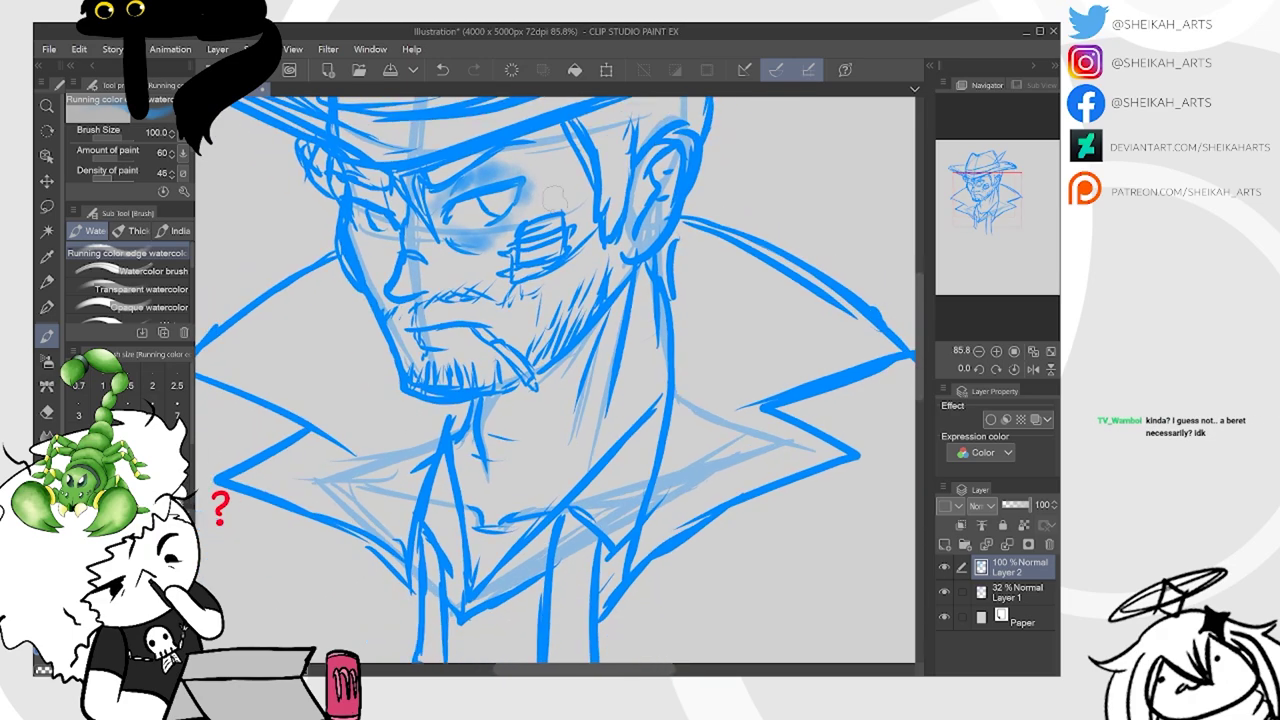
With the Mapping pen, add a curved mark on the neck below the cigarette and small strokes down the cheek around the bandage
left_click(47, 307)
scroll(588, 270, "down", 2)
left_click_drag(588, 270, 519, 285)
scroll(545, 390, "down", 1)
mouse_move(502, 400)
left_mouse_down()
mouse_move(518, 330)
mouse_move(501, 385)
left_mouse_up()
left_click_drag(522, 302, 514, 311)
left_click_drag(486, 378, 506, 400)
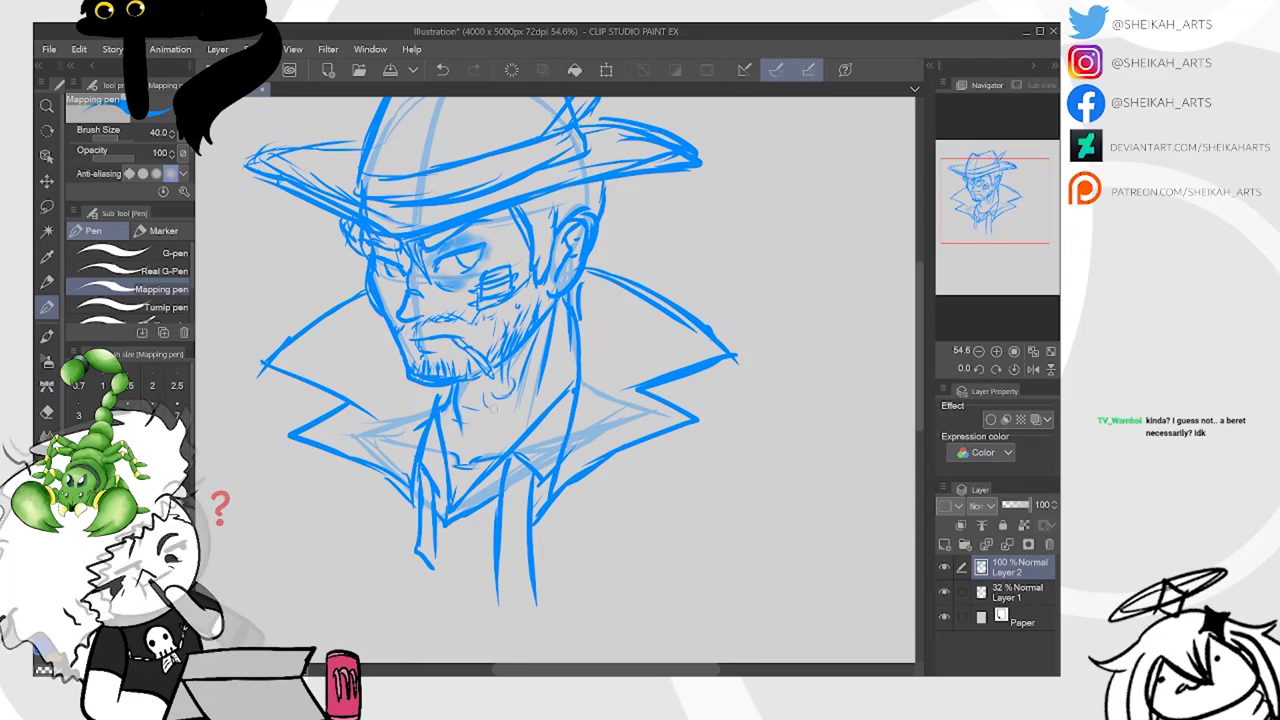
left_click_drag(520, 294, 510, 326)
left_click_drag(515, 303, 511, 317)
left_click_drag(521, 264, 512, 310)
left_click_drag(519, 227, 514, 239)
Reinforce the upturned coat collar's outlines on both sides and touch up the lapel ends below the neck
scroll(631, 318, "down", 1)
left_click_drag(384, 293, 316, 336)
mouse_move(299, 364)
left_mouse_down()
mouse_move(369, 397)
mouse_move(322, 422)
left_mouse_up()
left_click_drag(317, 428, 415, 473)
left_click_drag(590, 322, 588, 424)
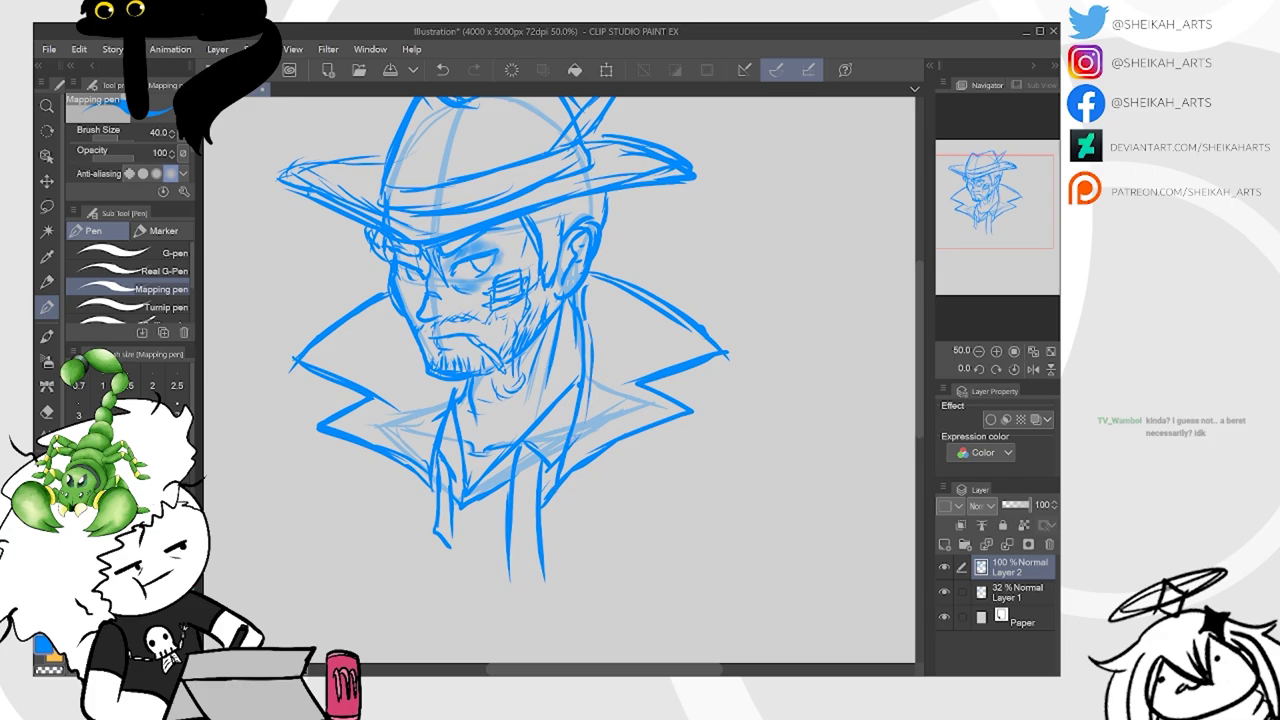
scroll(690, 585, "down", 2)
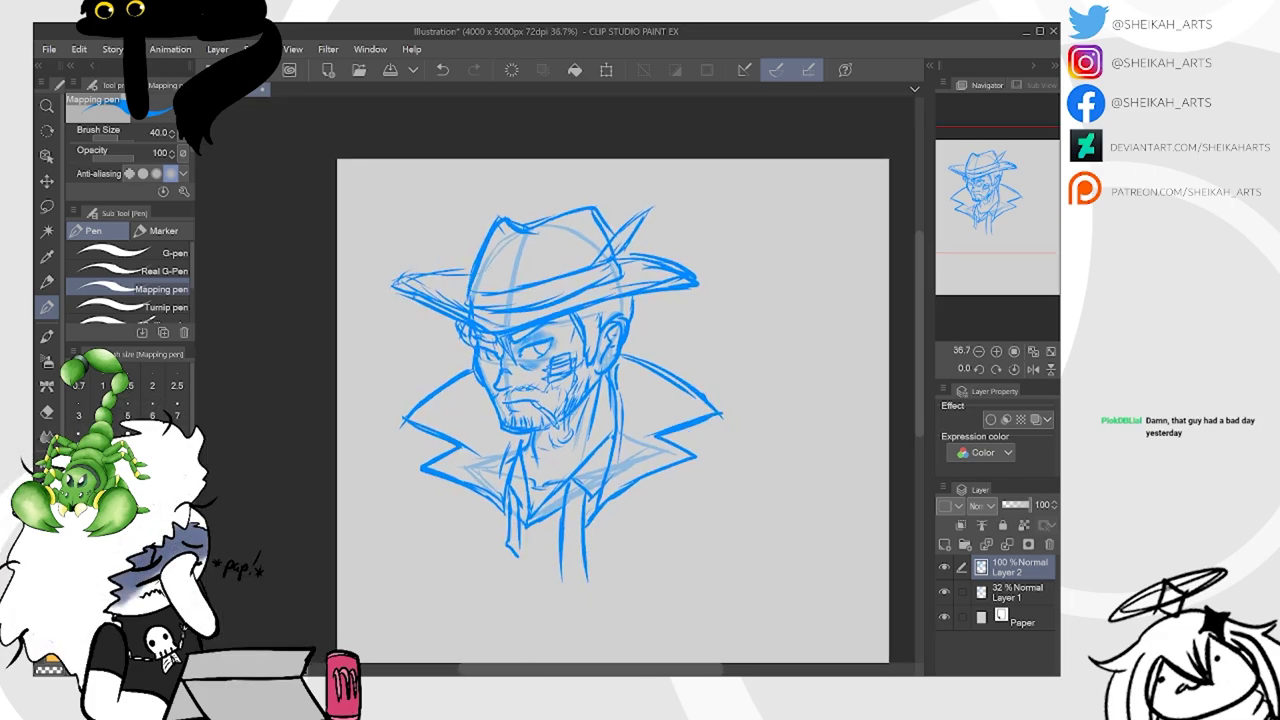
left_click_drag(506, 535, 518, 568)
left_click_drag(547, 503, 535, 513)
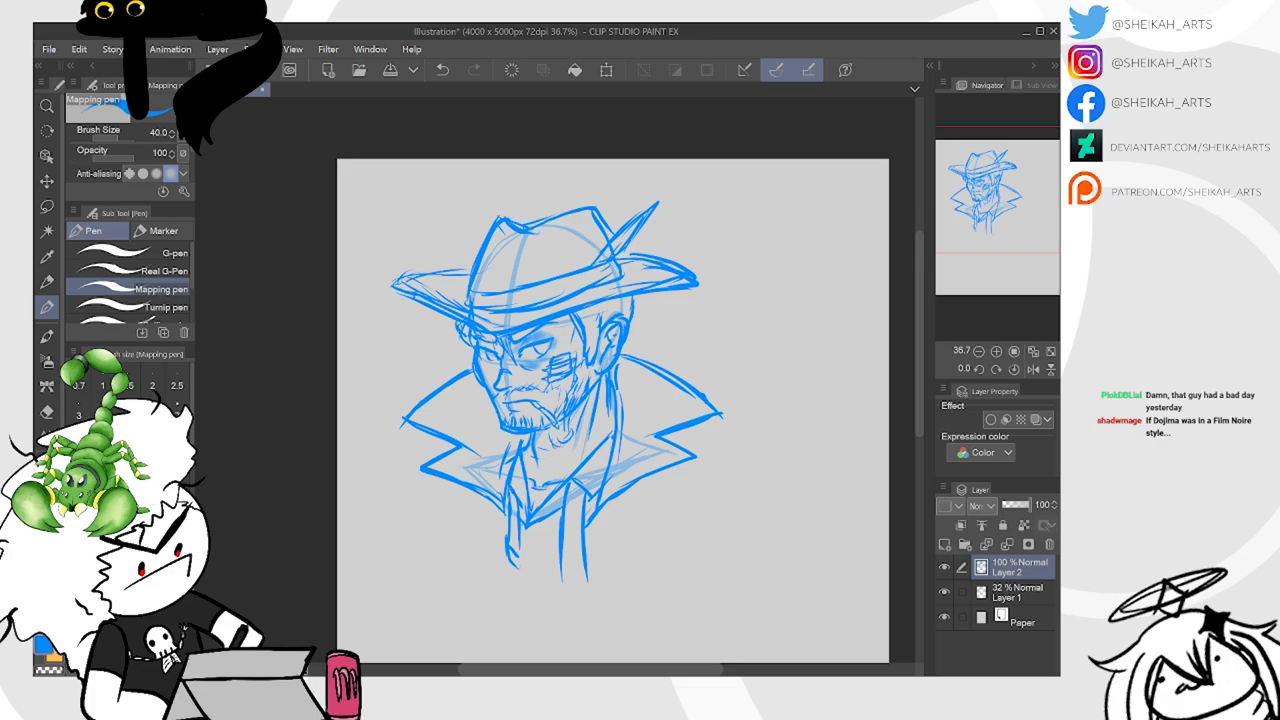
Merge the detailed sketch on Layer 2 down into the construction drawing on Layer 1
left_click(1018, 592)
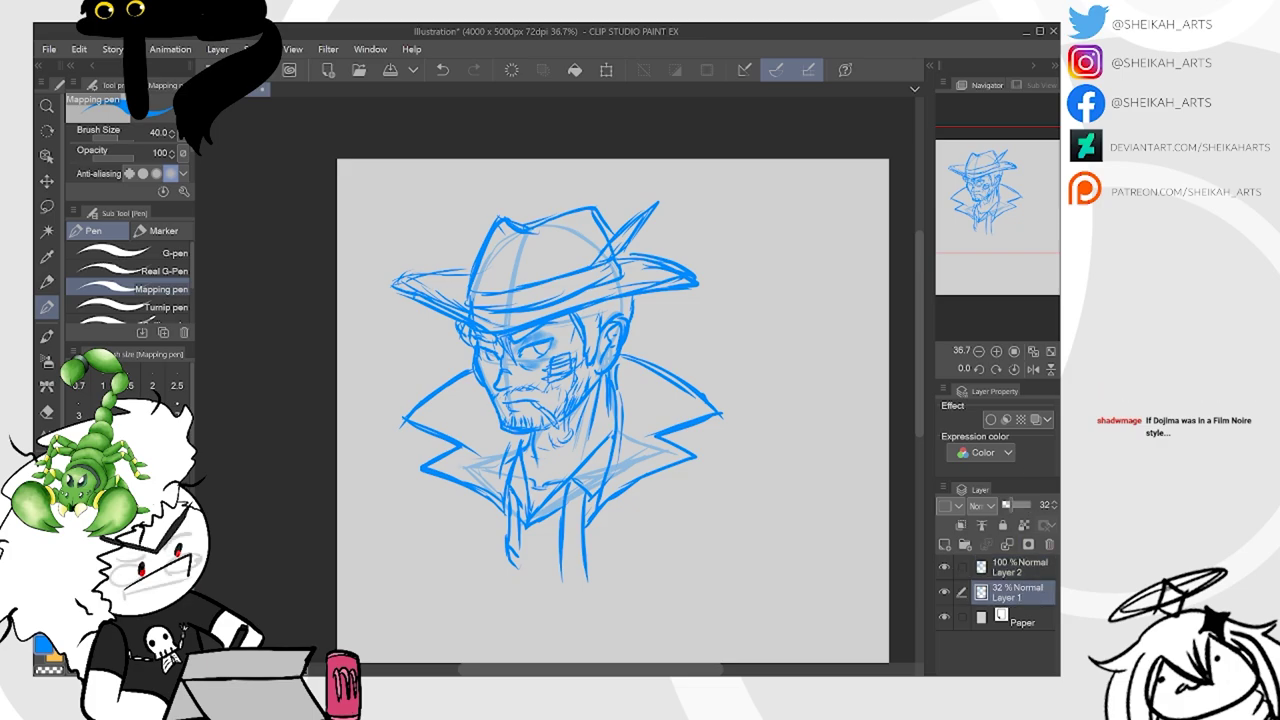
left_click(1024, 572)
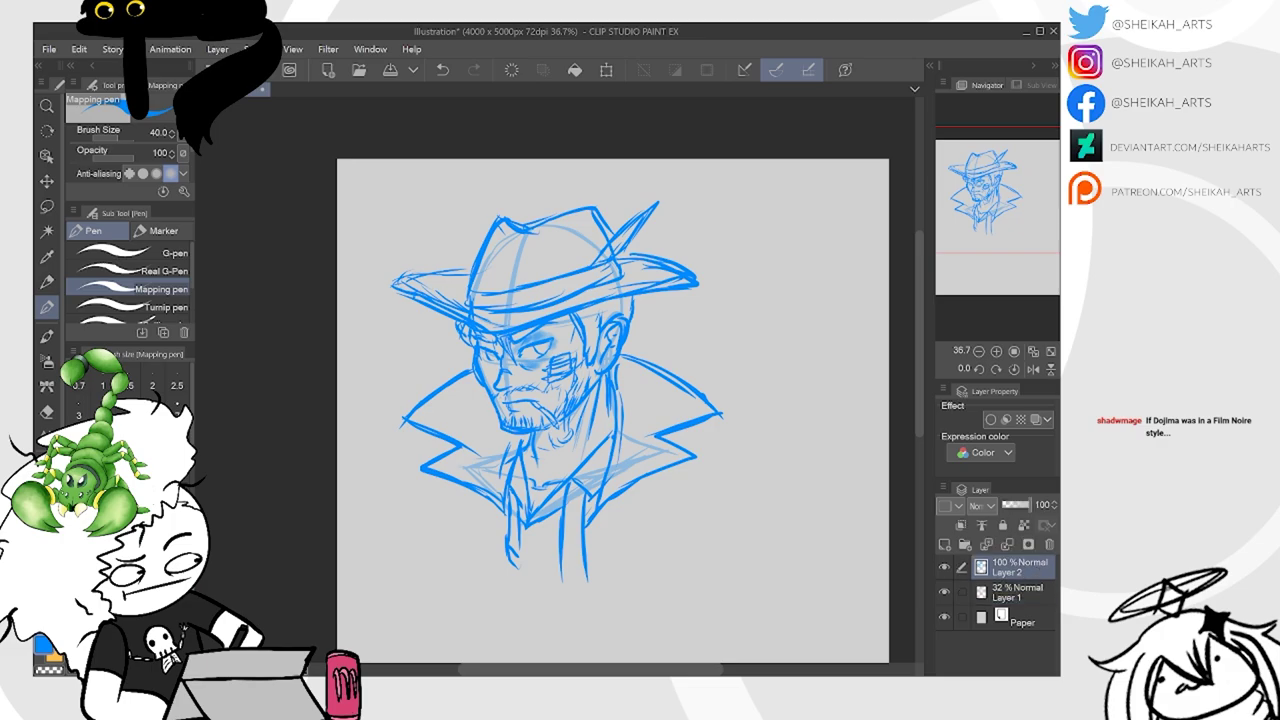
key("ctrl+e")
Scale the detective bust down to about a quarter of the canvas width and place it in the canvas's upper-left corner
scroll(560, 380, "up", 3)
scroll(530, 380, "up", 1)
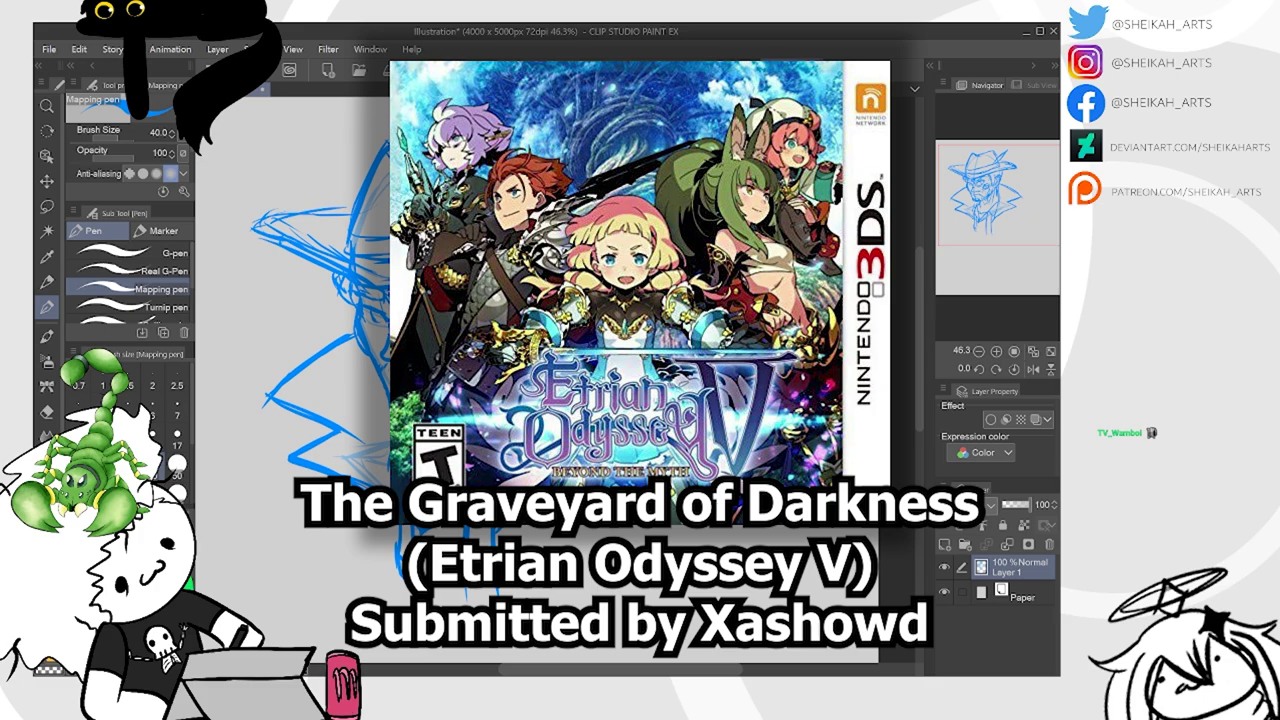
scroll(731, 271, "down", 1)
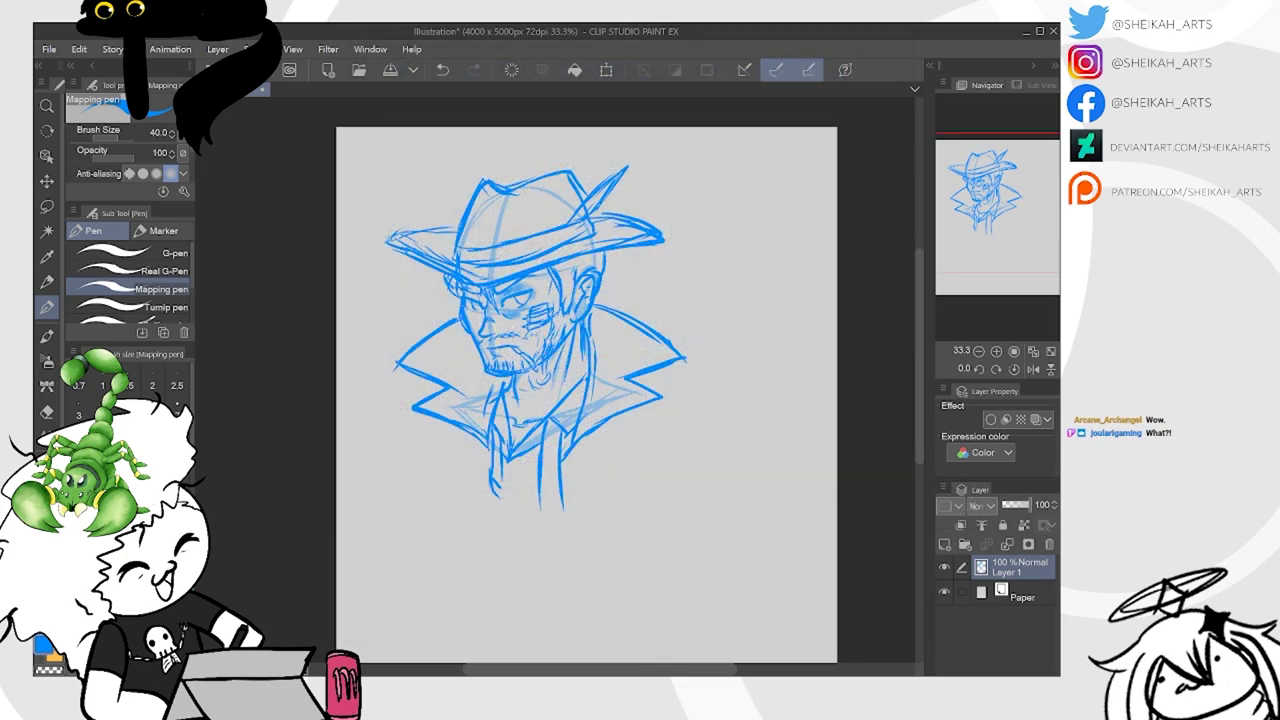
key("ctrl+t")
left_click_drag(688, 512, 545, 348)
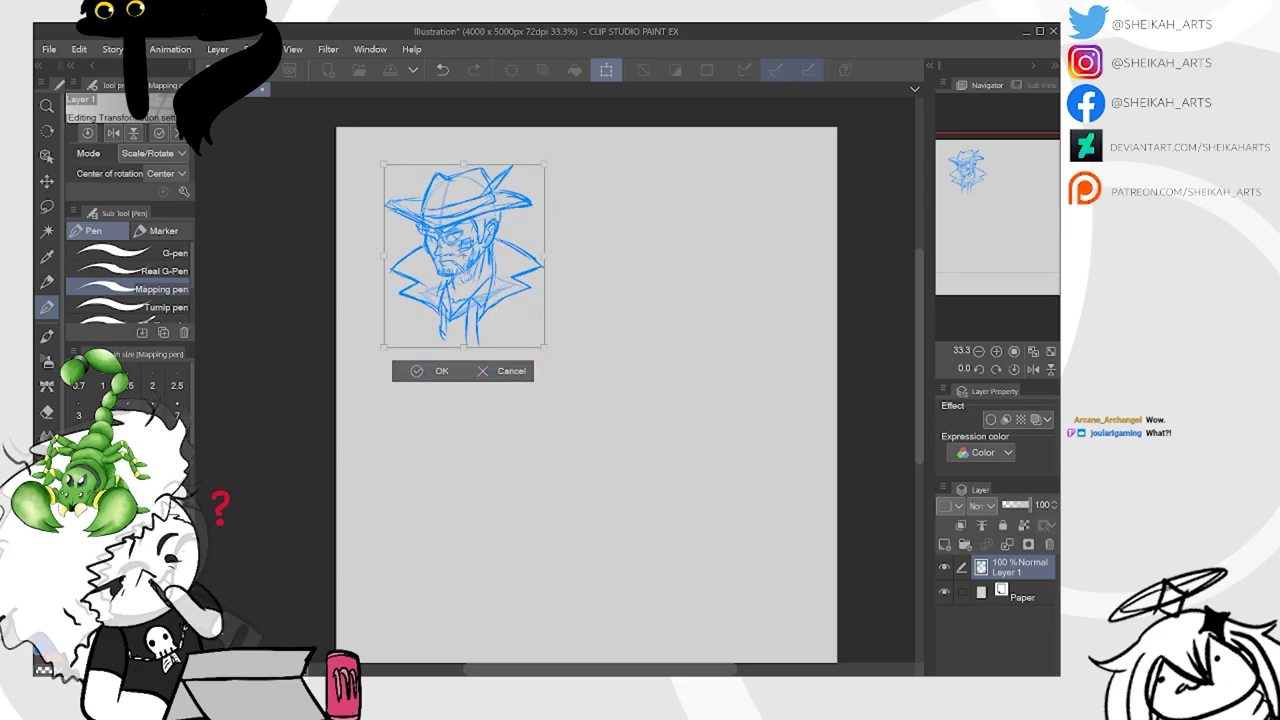
left_click_drag(483, 248, 458, 228)
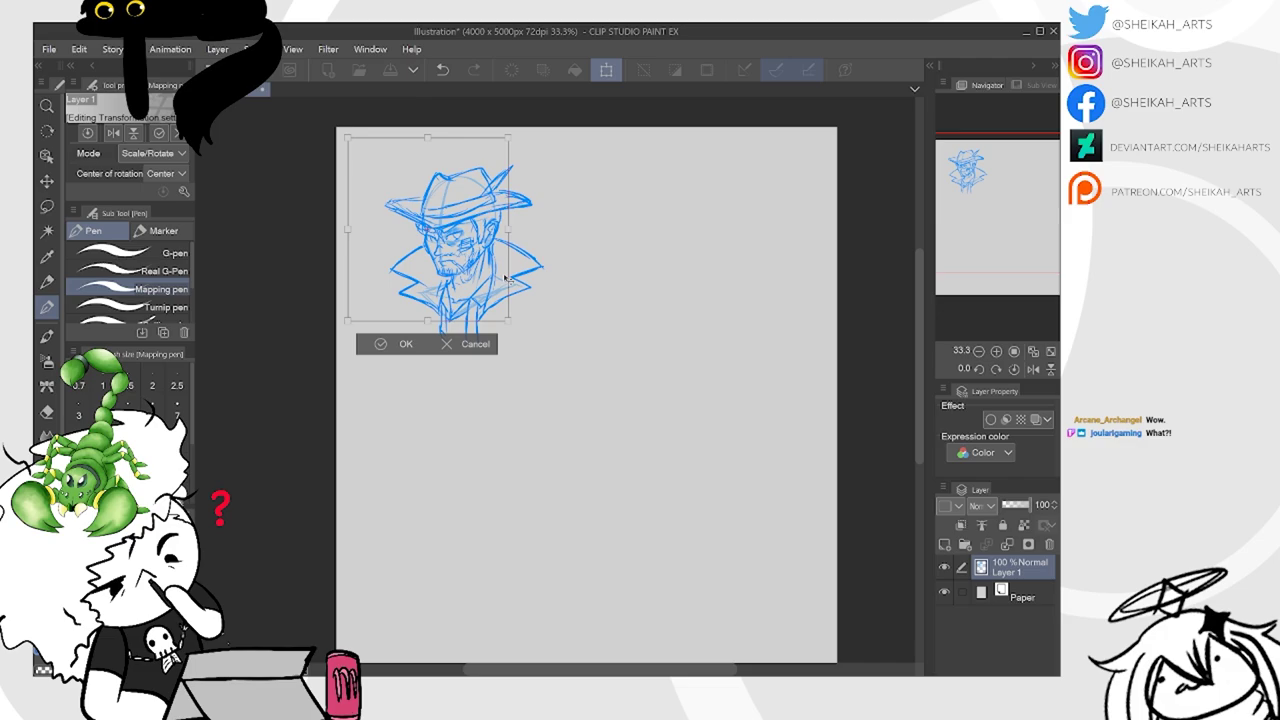
left_click_drag(500, 315, 473, 286)
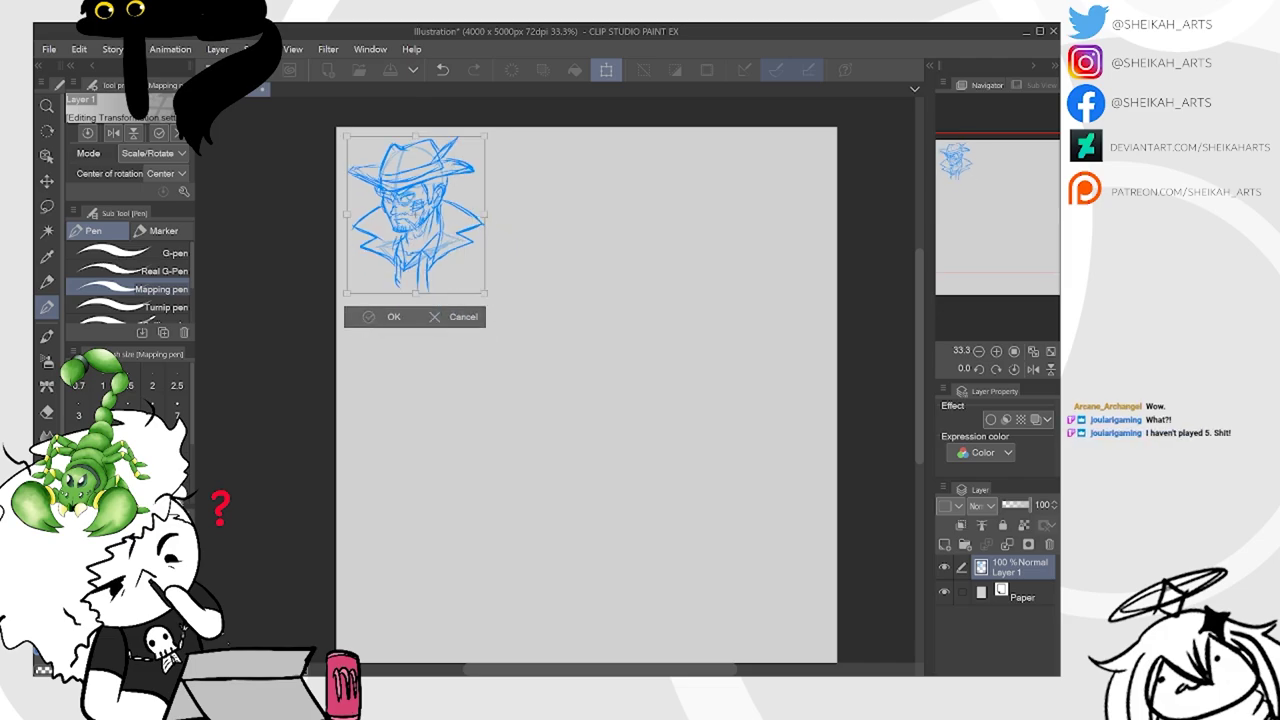
left_click(385, 316)
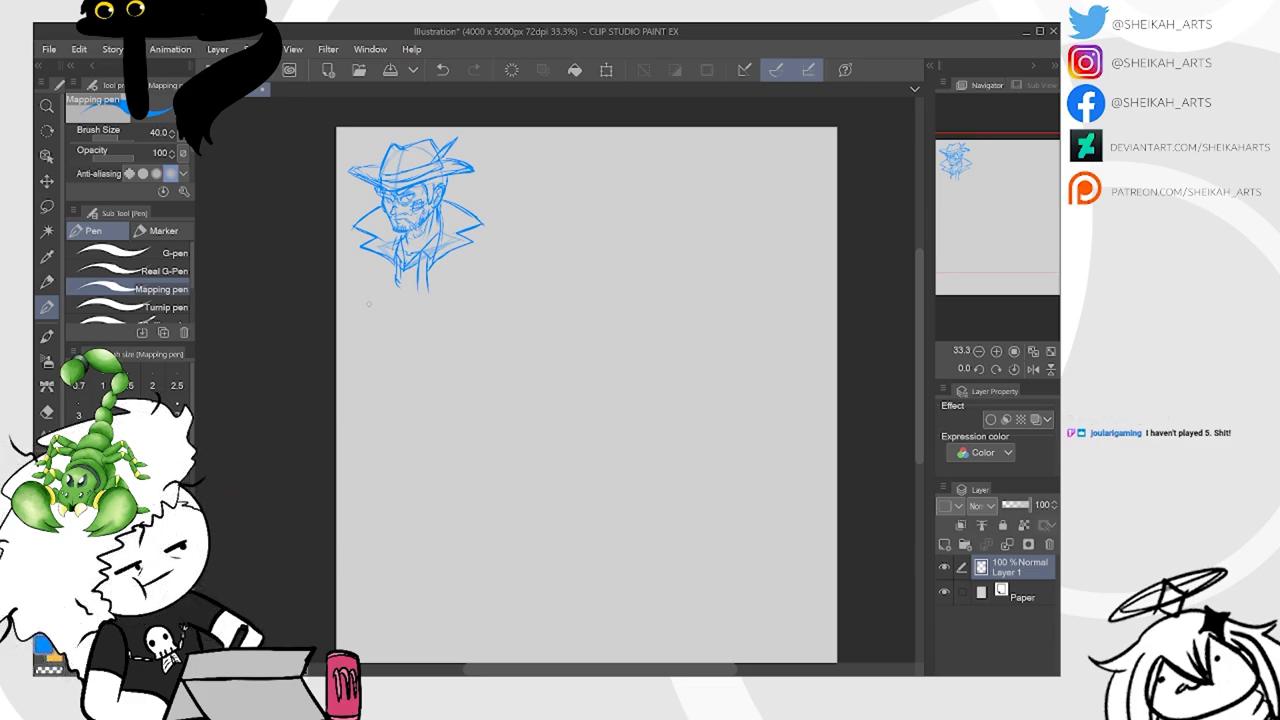
Label the shrunken detective bust with a circled number 1 beside its hat
scroll(565, 400, "up", 4)
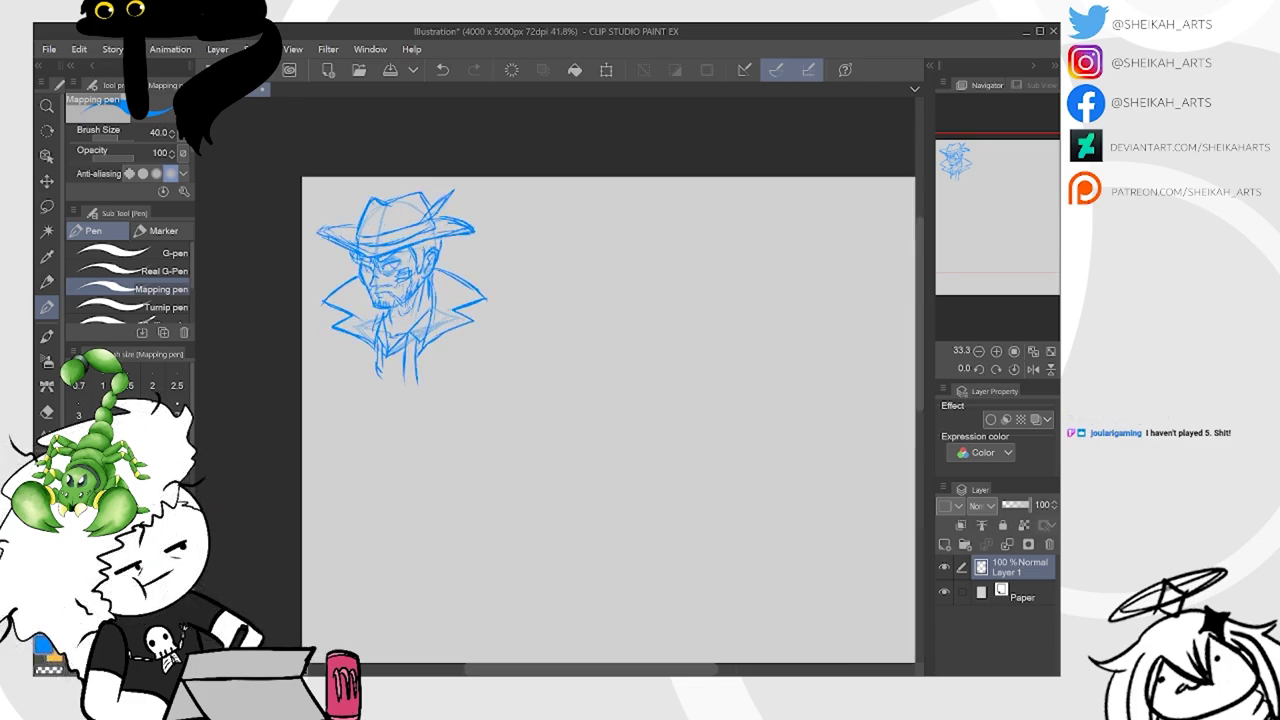
scroll(708, 576, "up", 1)
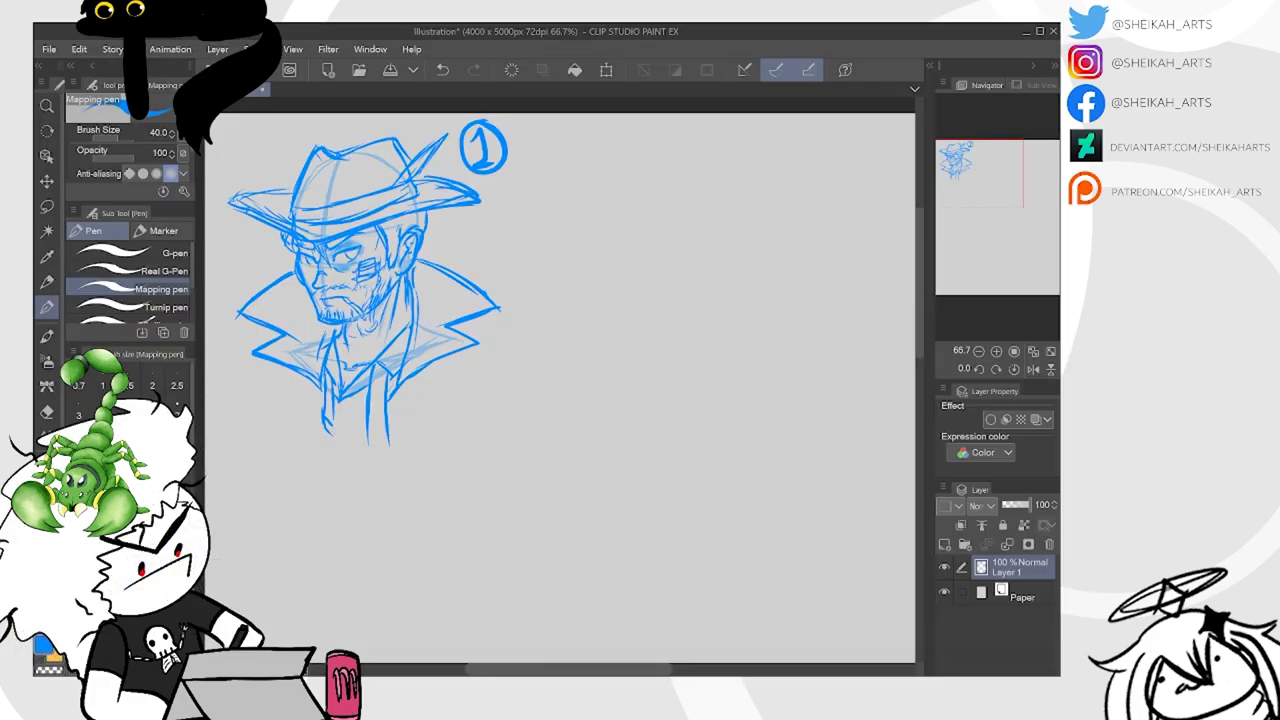
On a new layer, construct a second head beside the first bust with a skull circle, curved centre and eye guides, and a tapered jaw
mouse_move(560, 388)
left_mouse_down()
mouse_move(502, 373)
mouse_move(453, 392)
mouse_move(423, 378)
mouse_move(465, 379)
left_mouse_up()
scroll(555, 380, "down", 1)
scroll(553, 390, "right", 1)
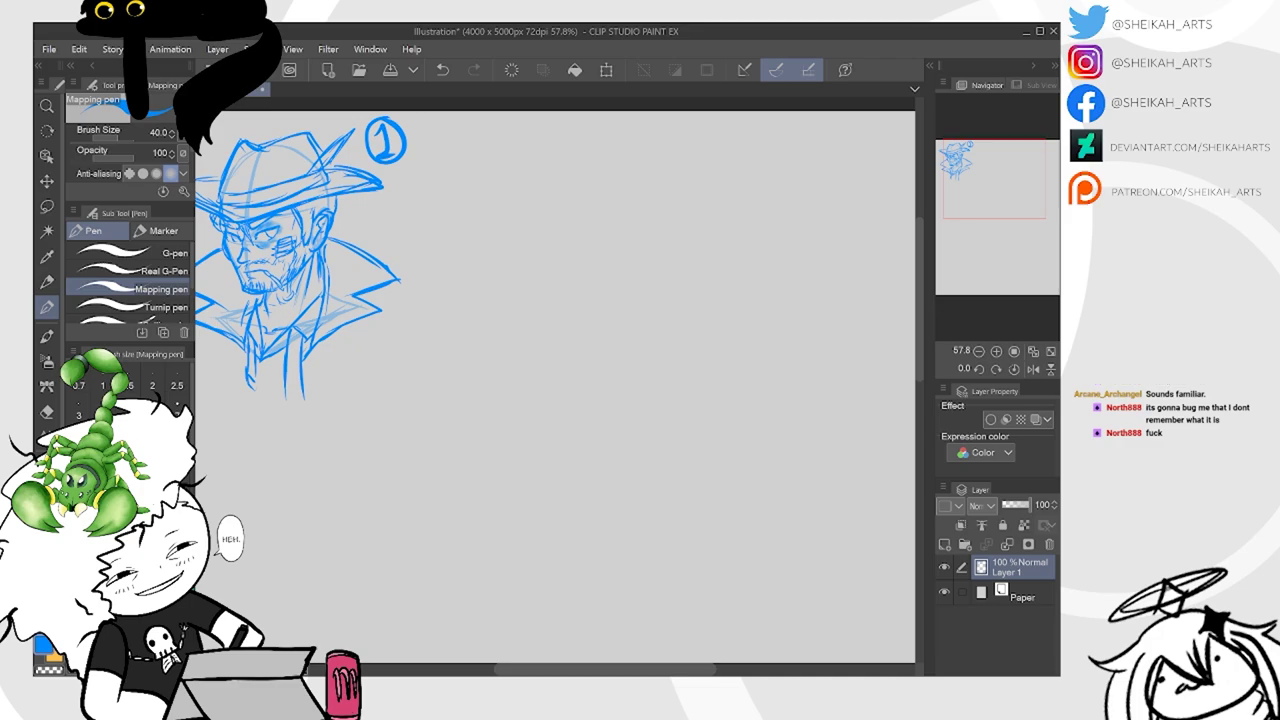
scroll(555, 380, "right", 3)
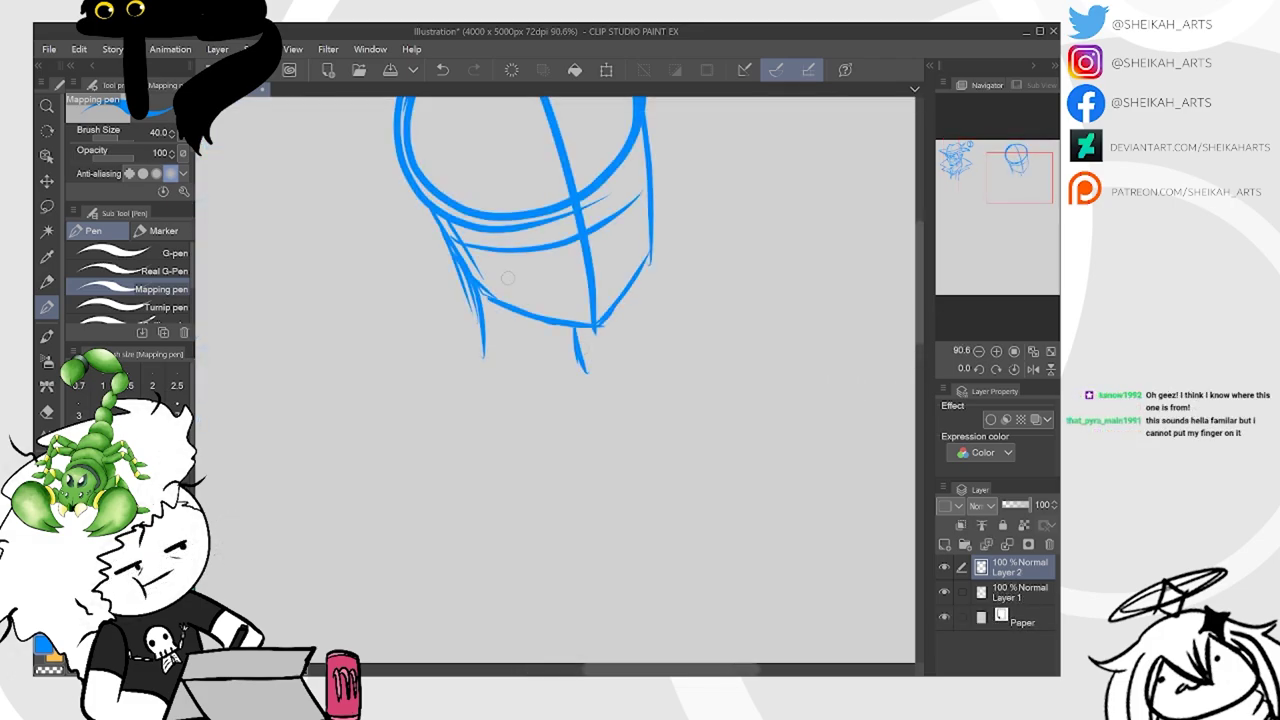
Add the oval ear at the side of the second head and sketch the neck's back and front lines
left_click_drag(468, 286, 478, 370)
mouse_move(430, 214)
left_mouse_down()
mouse_move(455, 270)
mouse_move(430, 262)
left_mouse_up()
left_click_drag(476, 300, 482, 382)
left_click_drag(572, 328, 582, 374)
Draw the second bust's shoulders converging to a point at the chest, add collarbone strokes and reinforce the side of the jaw
mouse_move(474, 372)
left_mouse_down()
mouse_move(386, 383)
mouse_move(362, 420)
mouse_move(486, 496)
left_mouse_up()
left_click_drag(478, 404, 530, 446)
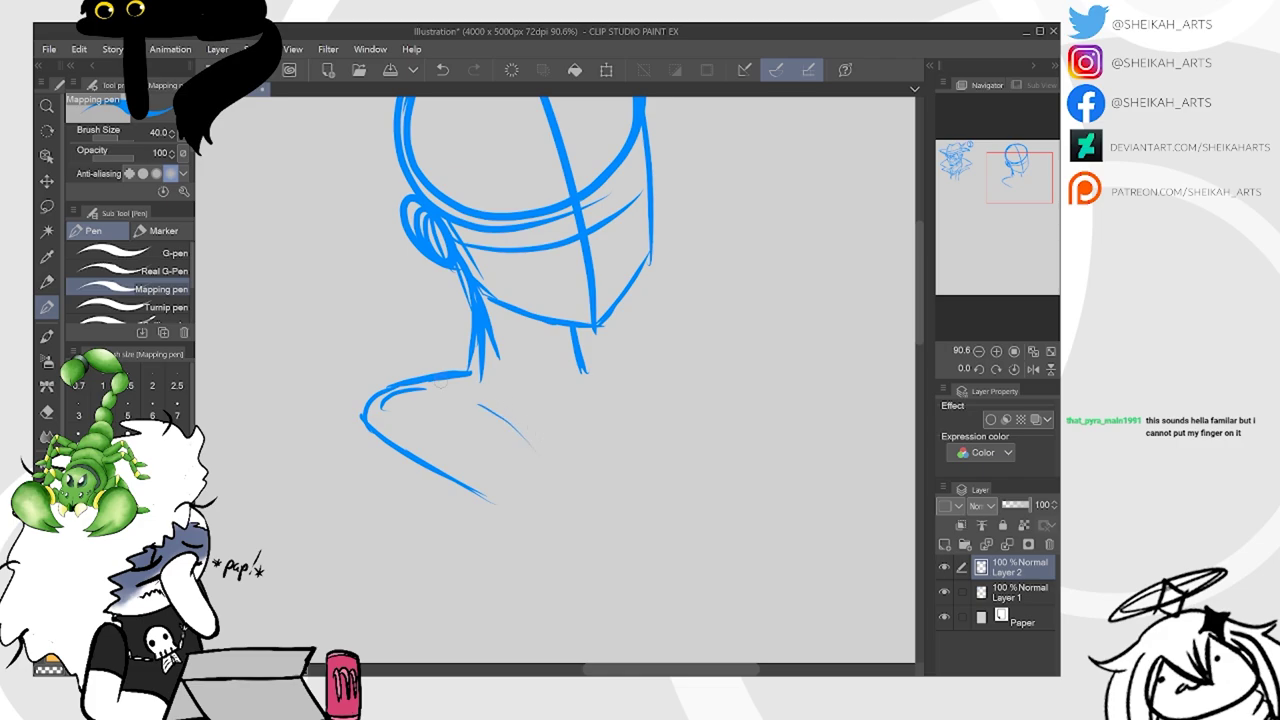
left_click_drag(368, 405, 535, 511)
mouse_move(588, 372)
left_mouse_down()
mouse_move(628, 392)
mouse_move(642, 382)
left_mouse_up()
mouse_move(492, 330)
left_mouse_down()
mouse_move(518, 375)
mouse_move(650, 390)
mouse_move(617, 495)
left_mouse_up()
mouse_move(455, 471)
left_mouse_down()
mouse_move(572, 534)
mouse_move(622, 468)
mouse_move(645, 395)
left_mouse_up()
mouse_move(412, 385)
left_mouse_down()
mouse_move(350, 405)
mouse_move(520, 512)
left_mouse_up()
mouse_move(596, 366)
left_mouse_down()
mouse_move(614, 474)
mouse_move(580, 522)
mouse_move(570, 569)
left_mouse_up()
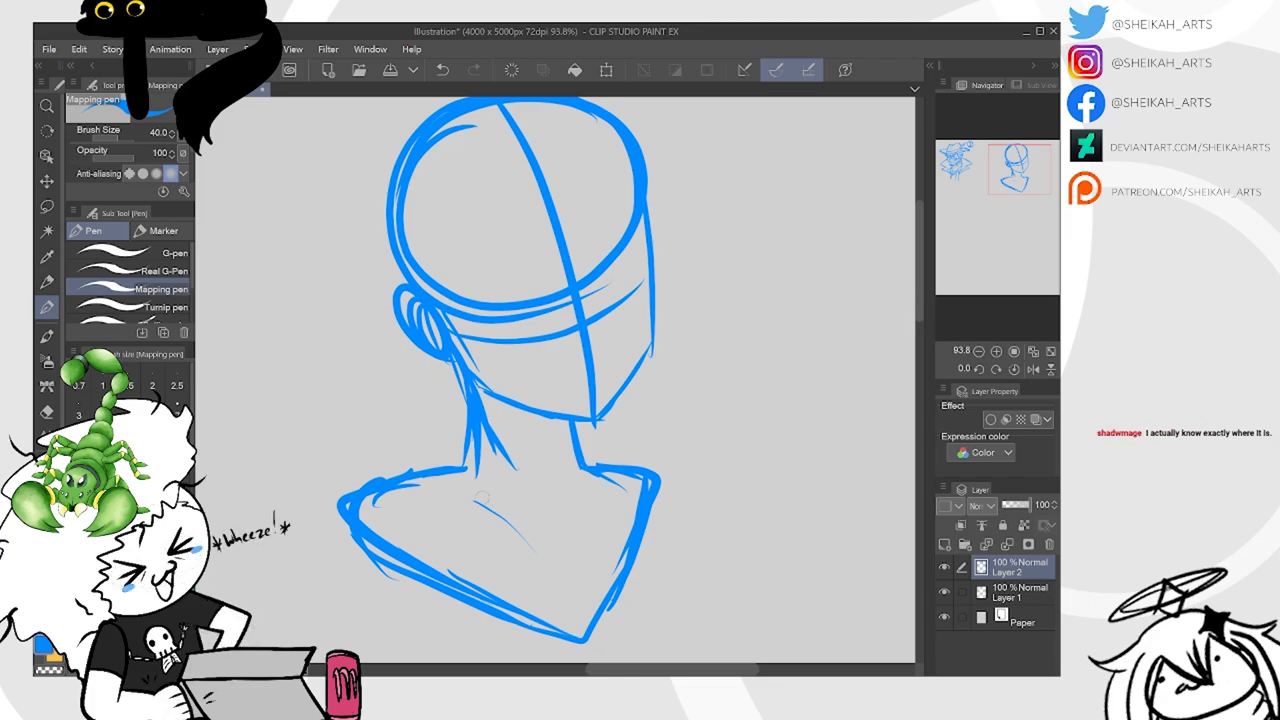
left_click_drag(456, 498, 611, 482)
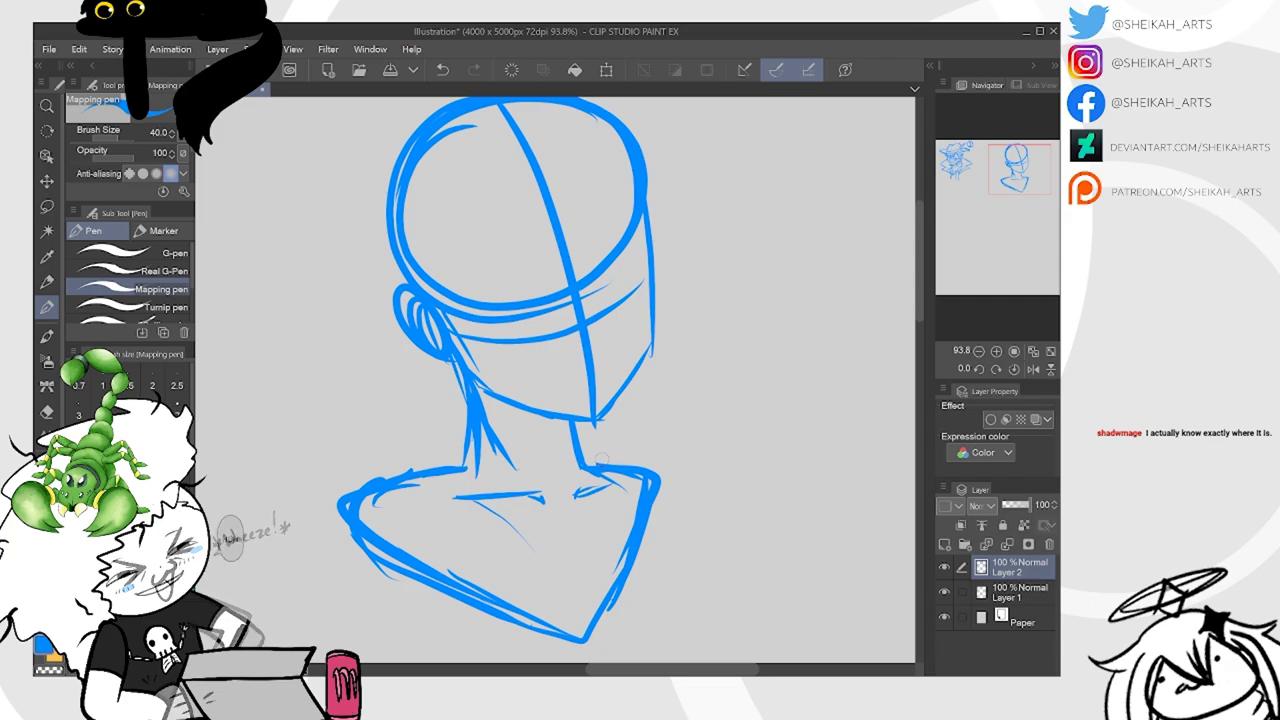
left_click_drag(649, 312, 642, 357)
Lower the construction layer's opacity to 24% and add a new layer above it for the detailed sketch
left_click_drag(1030, 504, 1016, 504)
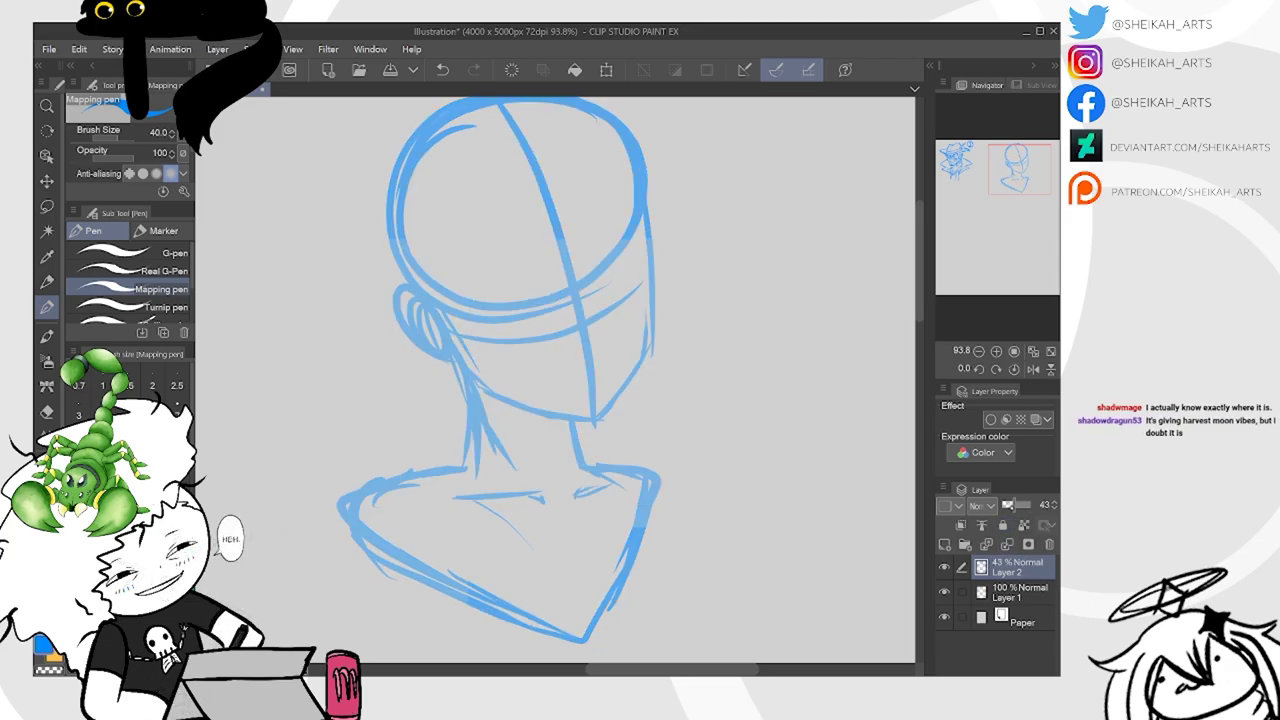
left_click_drag(1016, 504, 1009, 504)
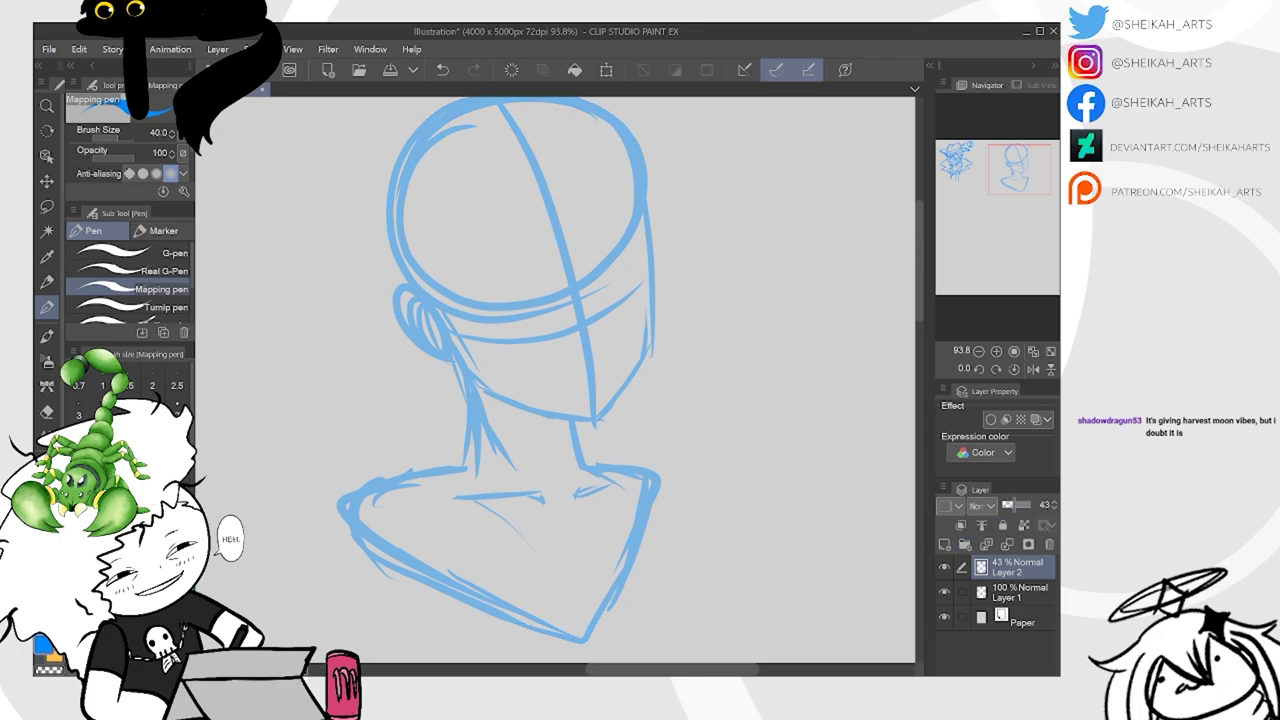
left_click(1010, 505)
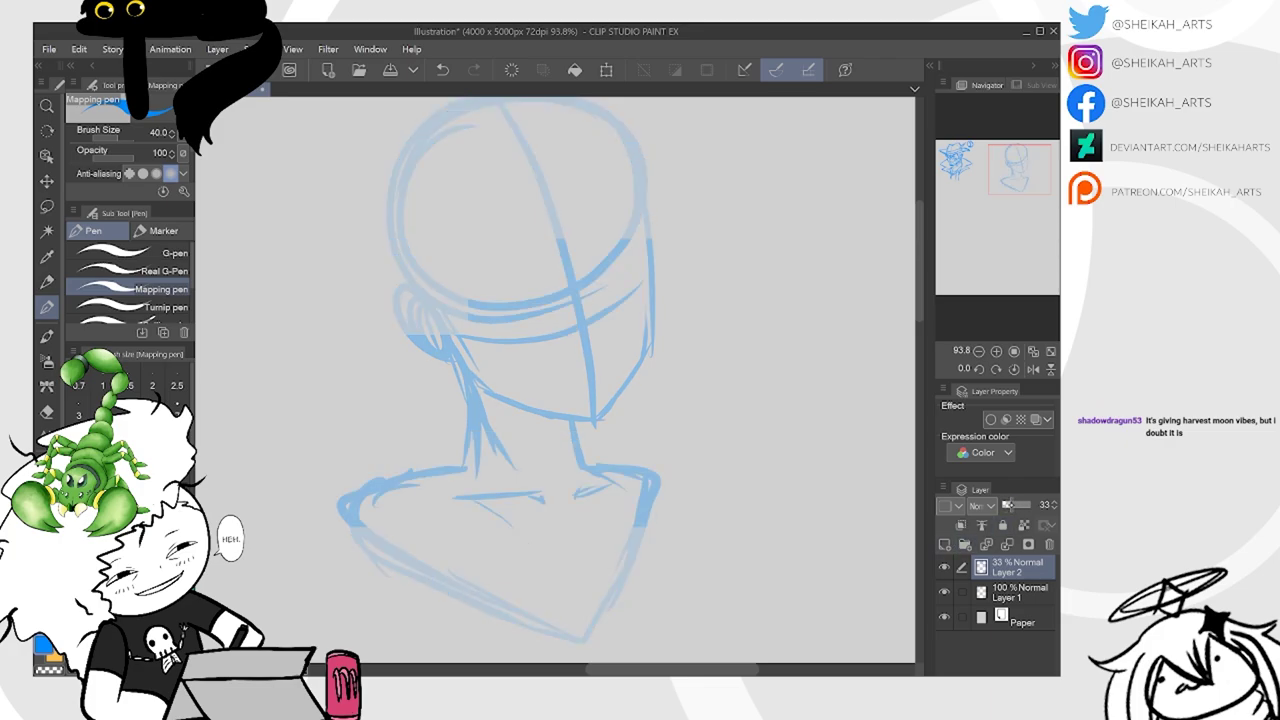
left_click(945, 544)
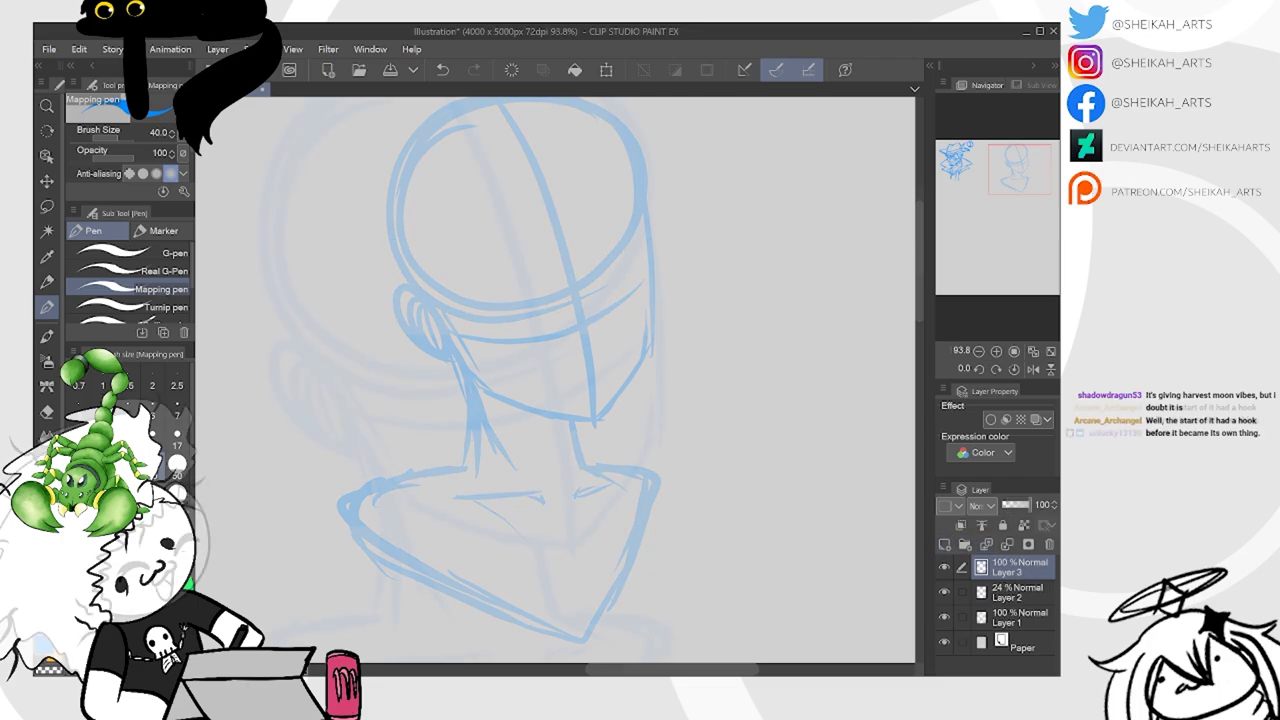
scroll(558, 301, "up", 4)
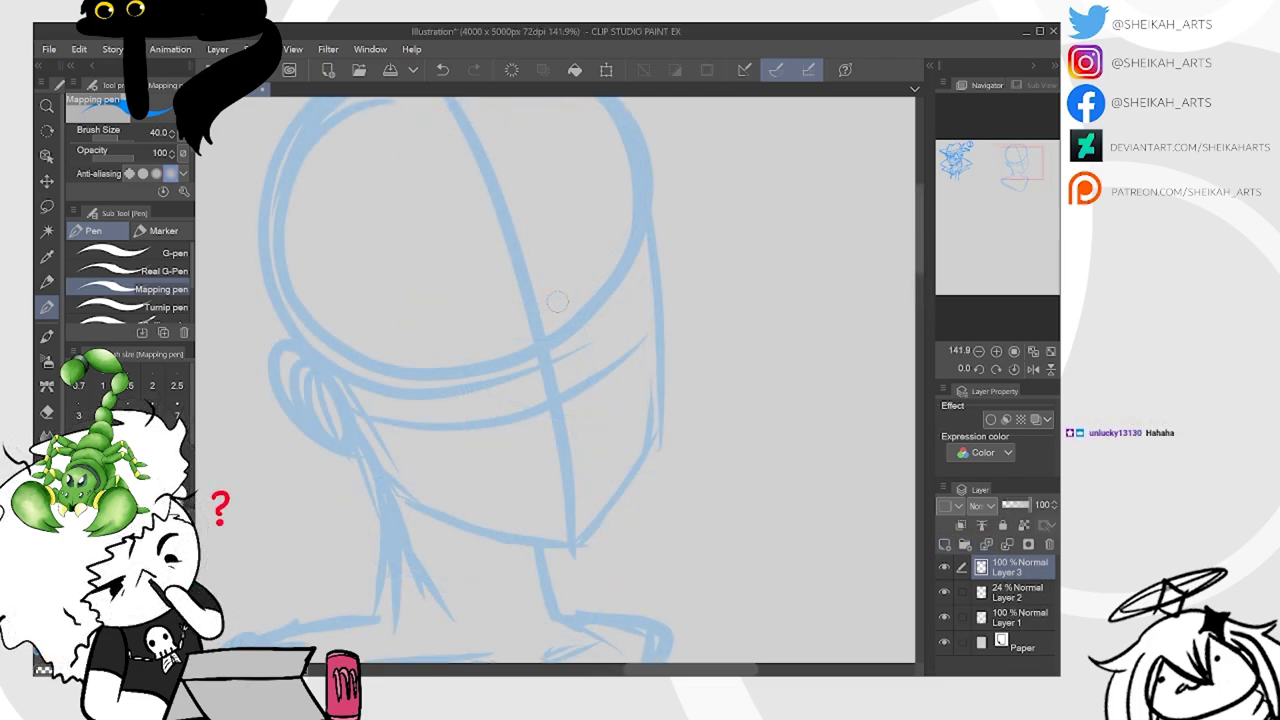
Draw the second bust's face over the faded guides: round lashed eyes, arched eyebrows, a small nose and a slight smile
mouse_move(568, 339)
left_mouse_down()
mouse_move(590, 292)
mouse_move(628, 288)
mouse_move(642, 314)
mouse_move(654, 291)
left_mouse_up()
left_click_drag(606, 342, 580, 380)
mouse_move(626, 296)
left_mouse_down()
mouse_move(607, 352)
mouse_move(620, 356)
left_mouse_up()
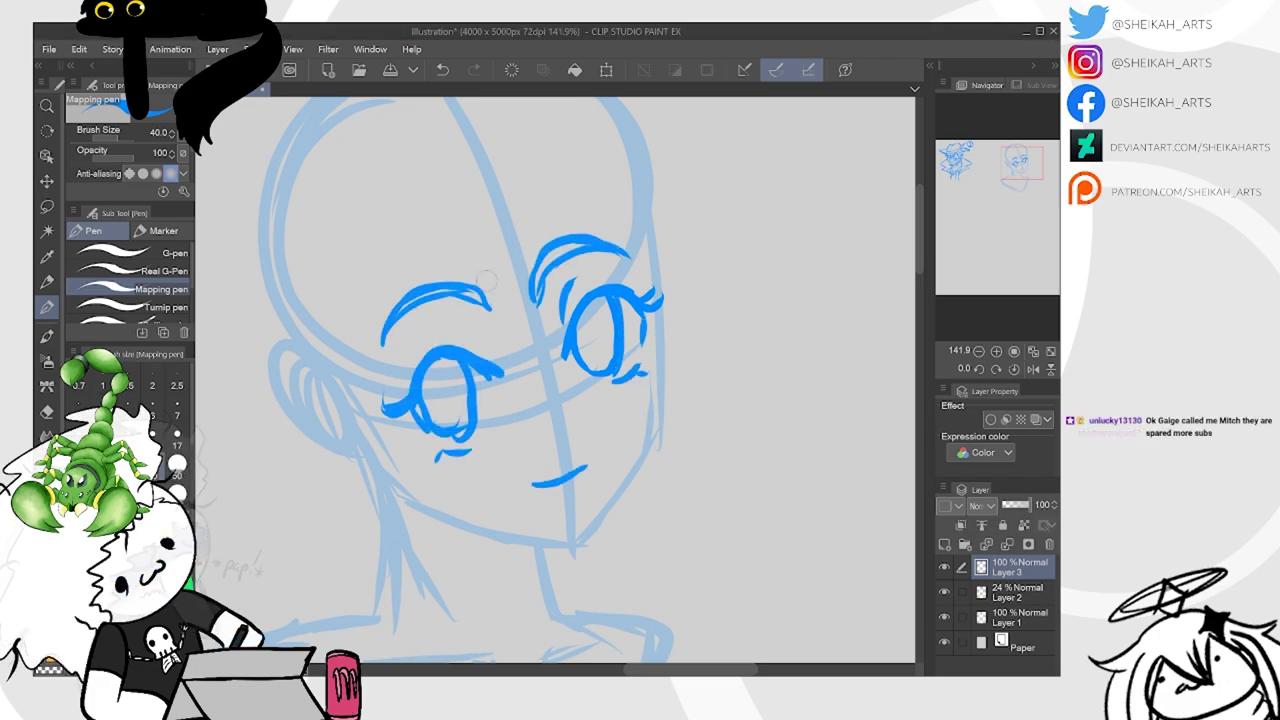
left_click_drag(537, 268, 535, 331)
mouse_move(552, 376)
left_mouse_down()
mouse_move(585, 438)
mouse_move(590, 428)
left_mouse_up()
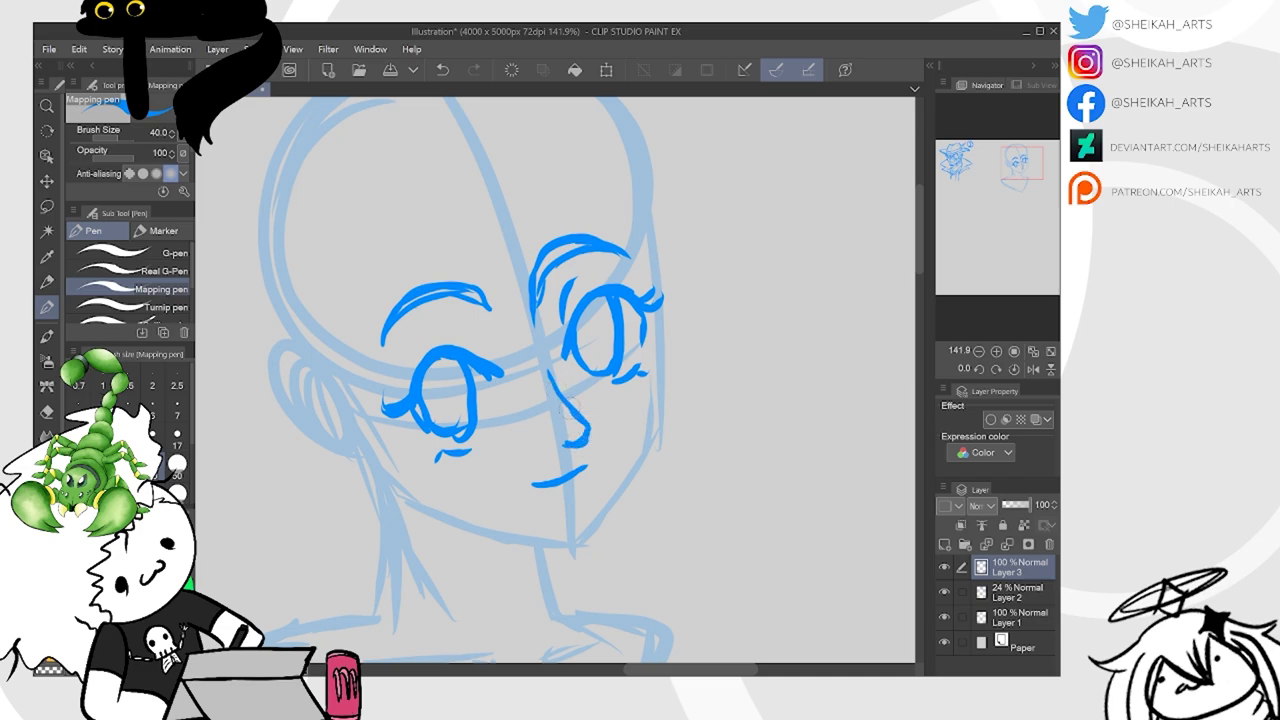
Undo the second bust's last face contour and redraw the jaw, chin and far cheek line
scroll(555, 380, "down", 2)
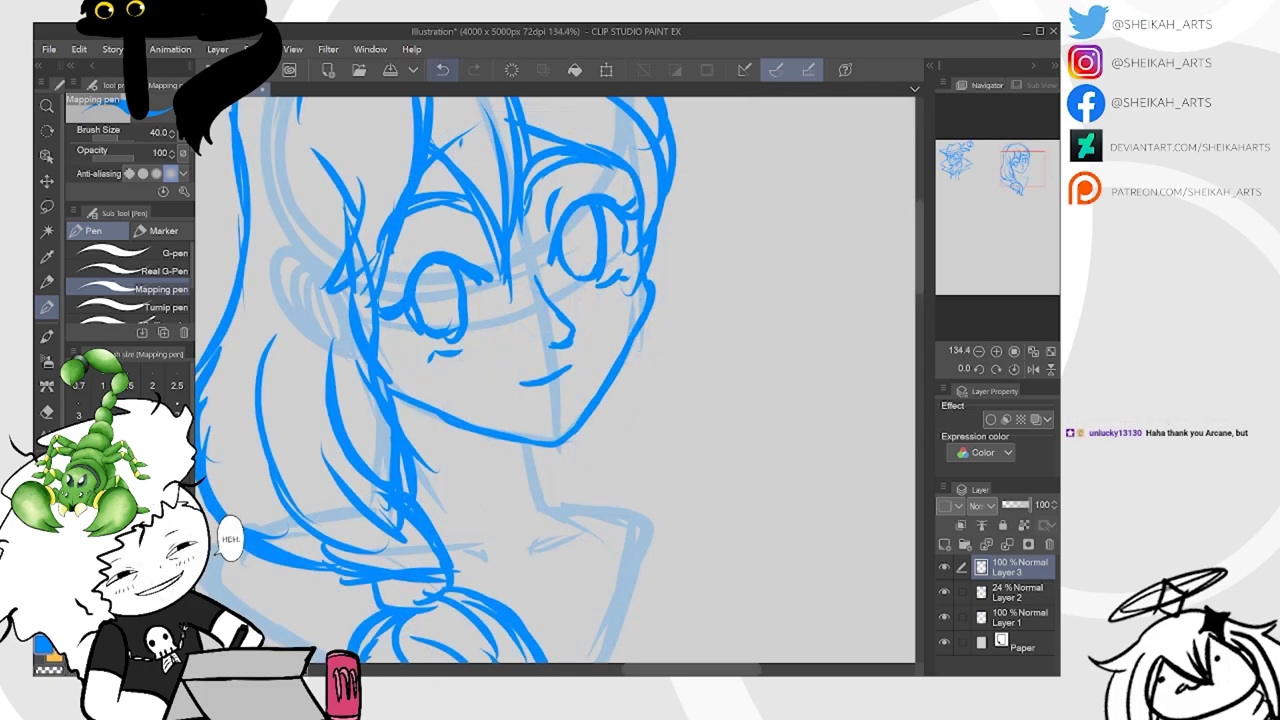
left_click(442, 69)
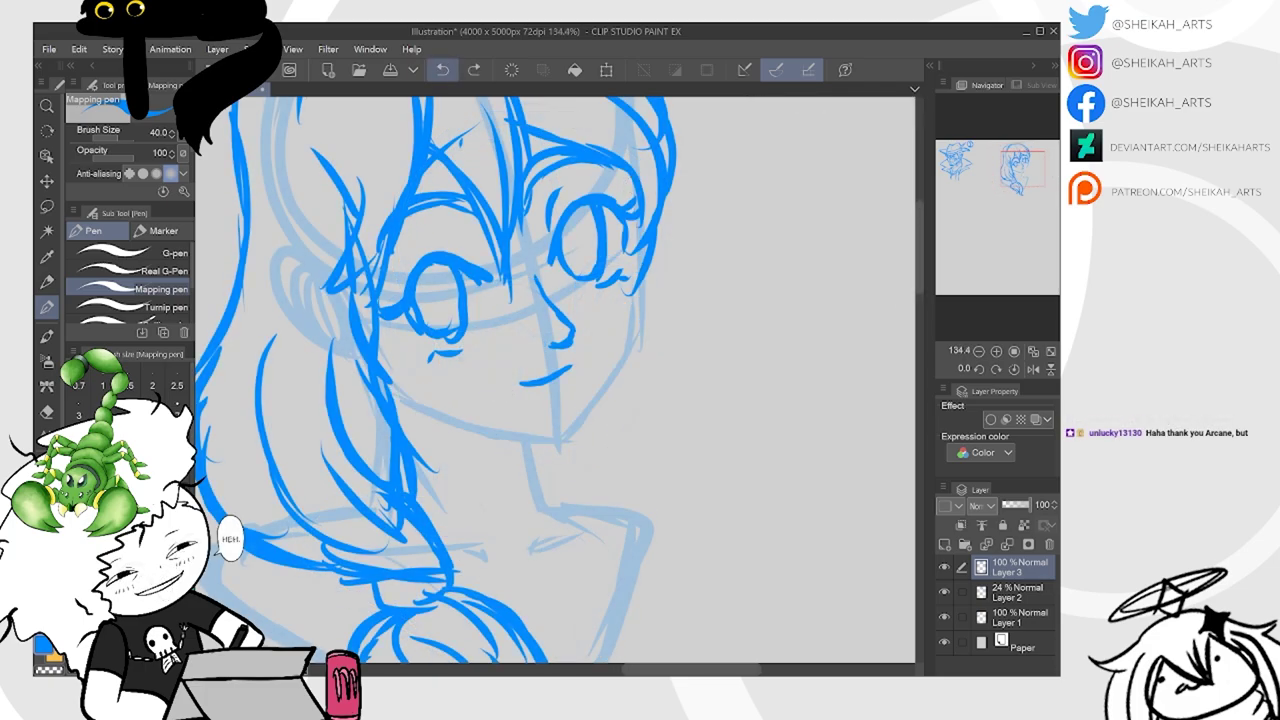
left_click_drag(392, 402, 578, 446)
left_click_drag(596, 392, 578, 440)
mouse_move(636, 220)
left_mouse_down()
mouse_move(642, 270)
mouse_move(620, 356)
mouse_move(576, 436)
left_mouse_up()
Dot freckles across both of the second bust's cheeks below the eyes
left_click(437, 379)
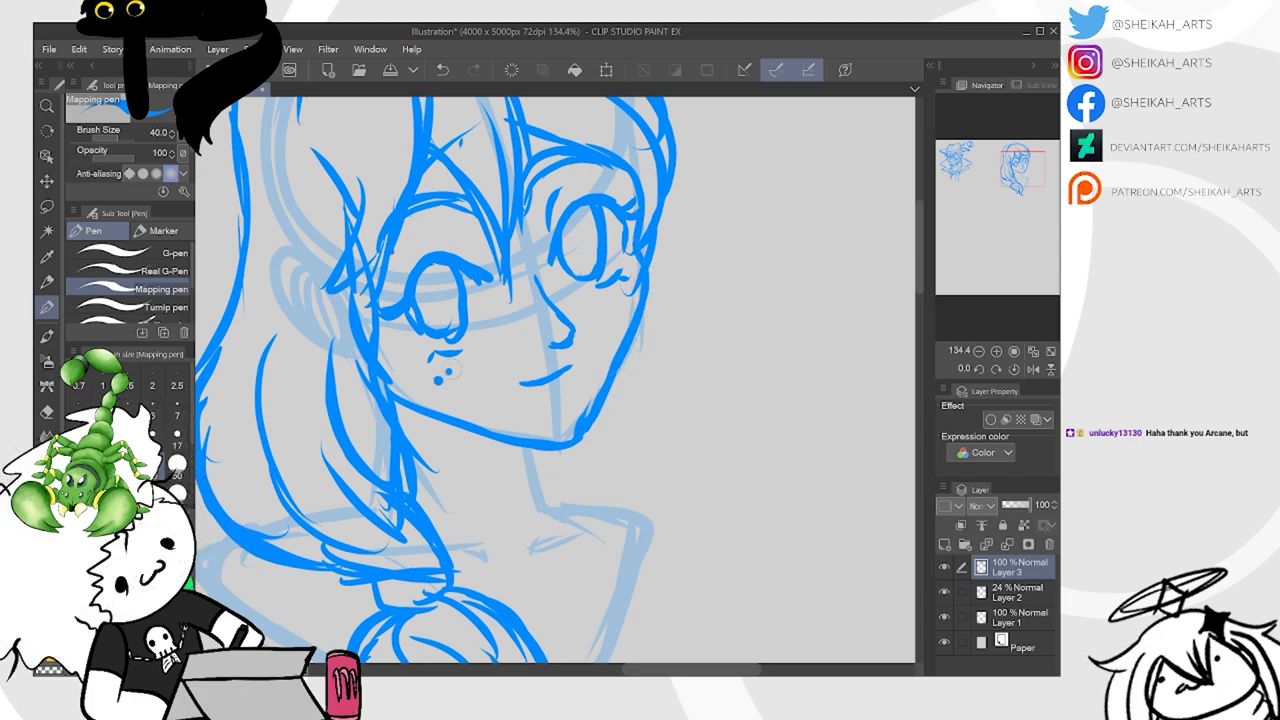
left_click(578, 295)
left_click(590, 297)
left_click(581, 307)
left_click(592, 306)
left_click(583, 317)
left_click(602, 305)
left_click(604, 320)
left_click(487, 352)
left_click_drag(653, 257, 689, 220)
Draw the second bust's neckline, shoulders and the lower edges of the chest around the gathered hair
scroll(650, 480, "down", 5)
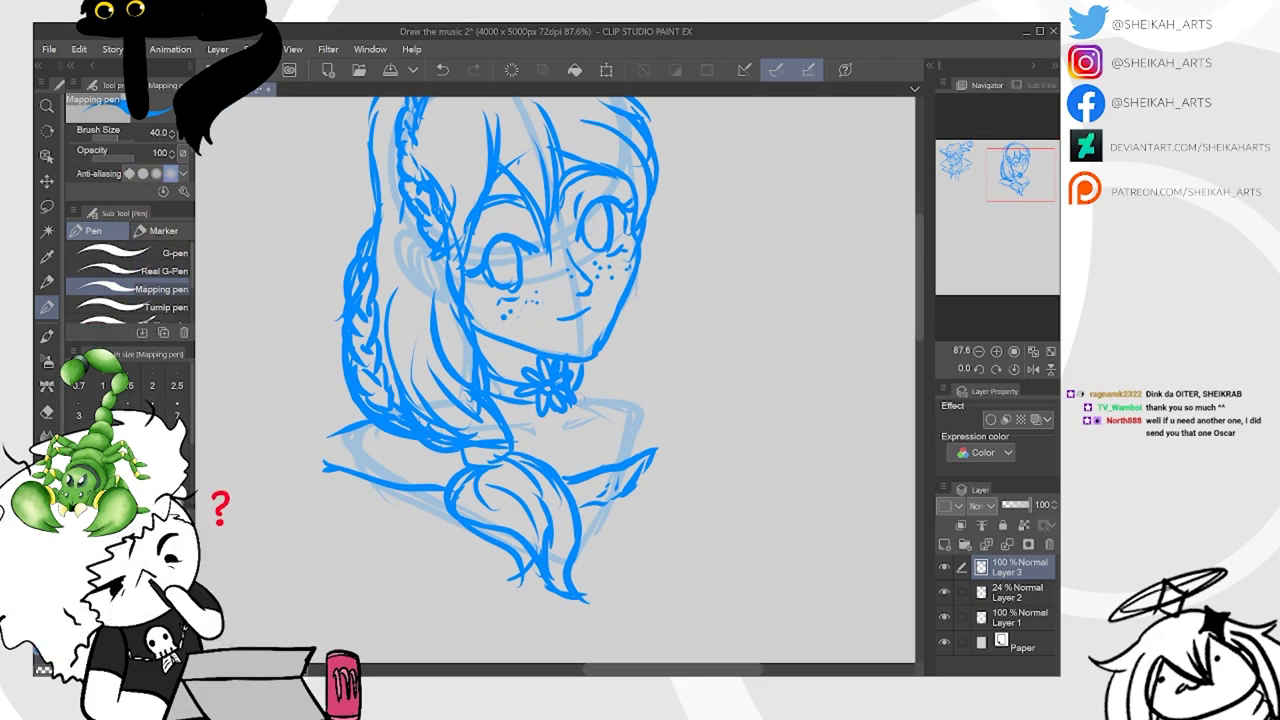
mouse_move(580, 407)
left_mouse_down()
mouse_move(644, 398)
mouse_move(614, 462)
left_mouse_up()
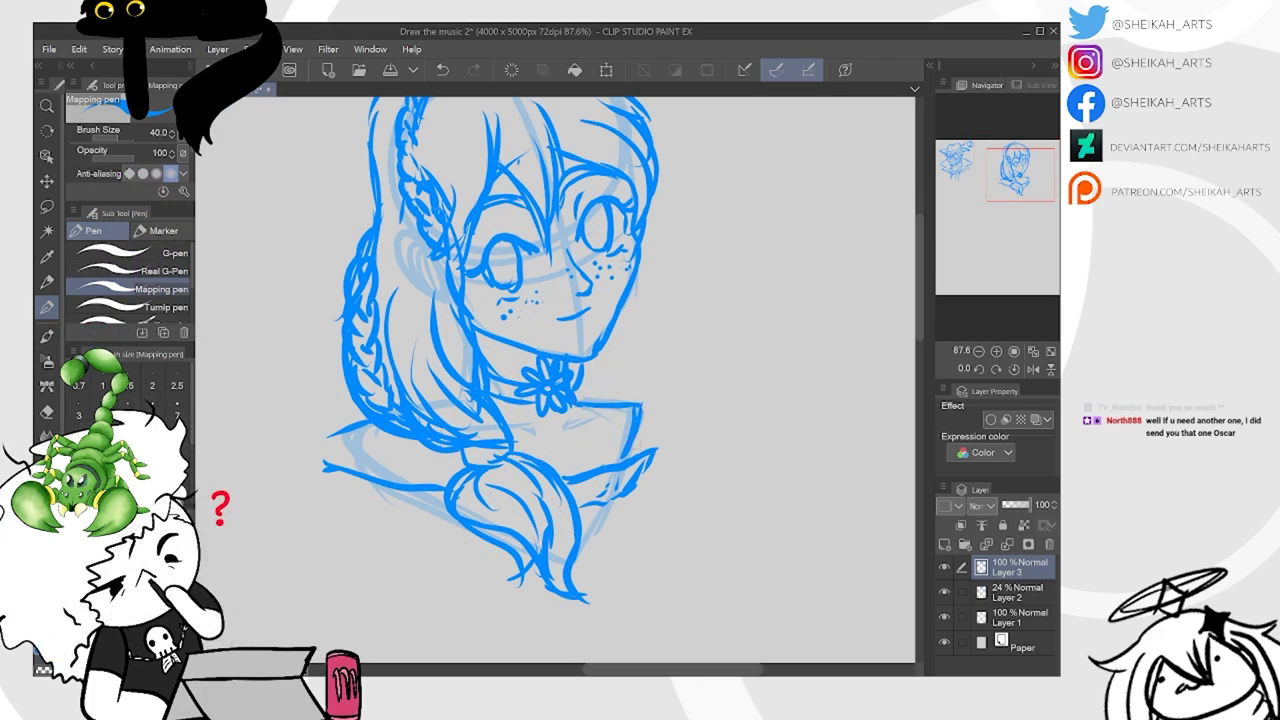
mouse_move(514, 428)
left_mouse_down()
mouse_move(546, 438)
mouse_move(611, 414)
left_mouse_up()
mouse_move(360, 434)
left_mouse_down()
mouse_move(346, 466)
mouse_move(326, 464)
mouse_move(362, 504)
mouse_move(438, 514)
mouse_move(420, 524)
mouse_move(468, 540)
left_mouse_up()
left_click_drag(619, 501, 578, 557)
left_click_drag(570, 450, 554, 552)
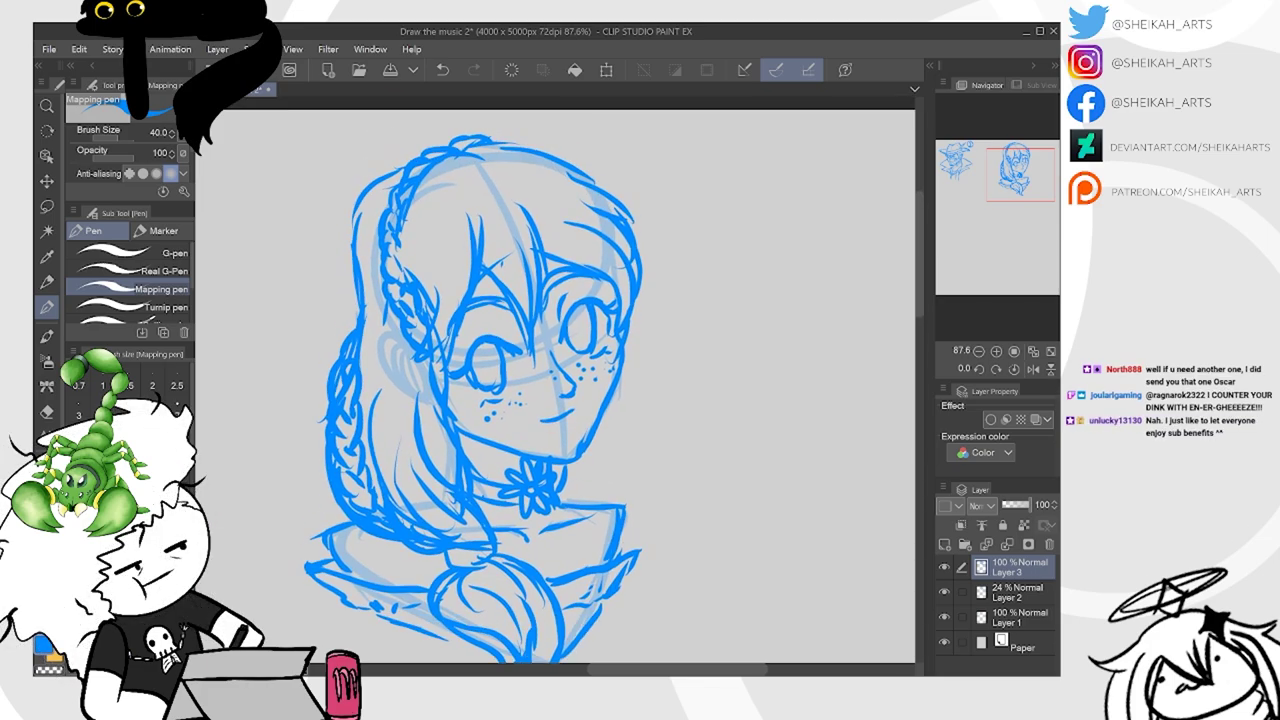
Add short hair strands at the top of the second bust's fringe
scroll(723, 481, "down", 2)
left_click_drag(429, 247, 412, 319)
mouse_move(431, 253)
left_mouse_down()
mouse_move(419, 303)
mouse_move(430, 401)
left_mouse_up()
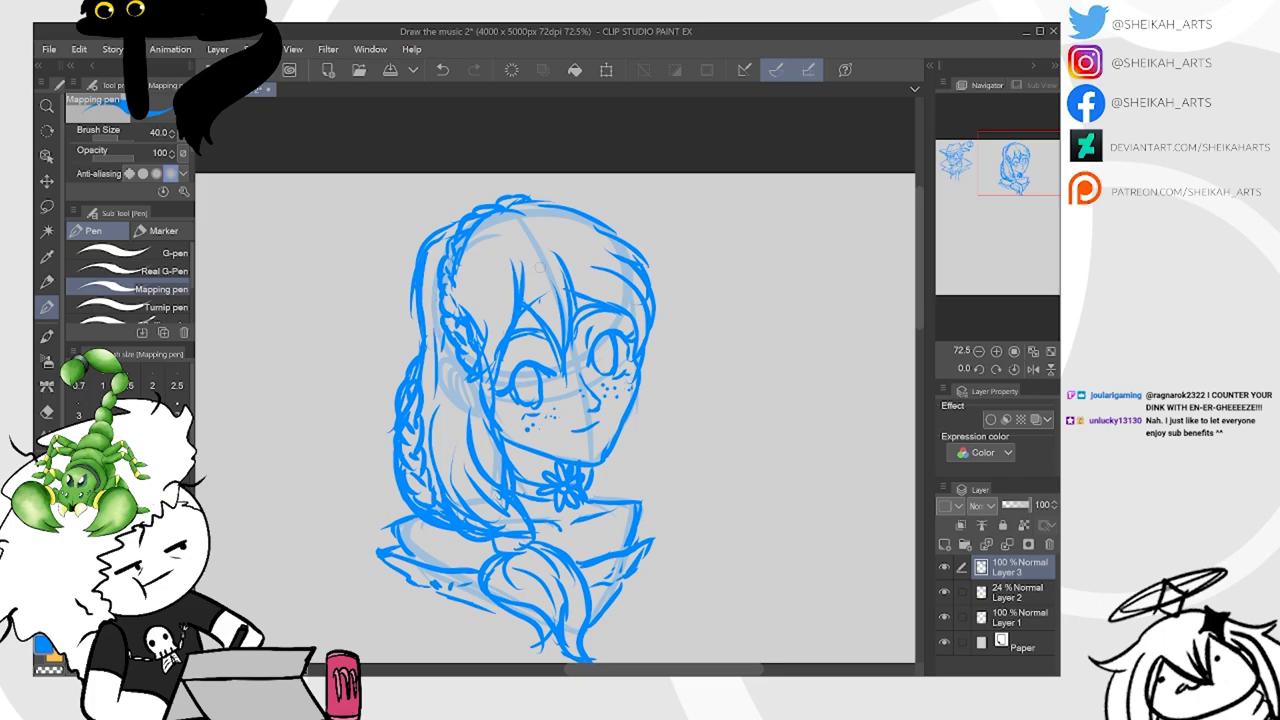
scroll(521, 236, "up", 4)
left_click_drag(391, 293, 422, 349)
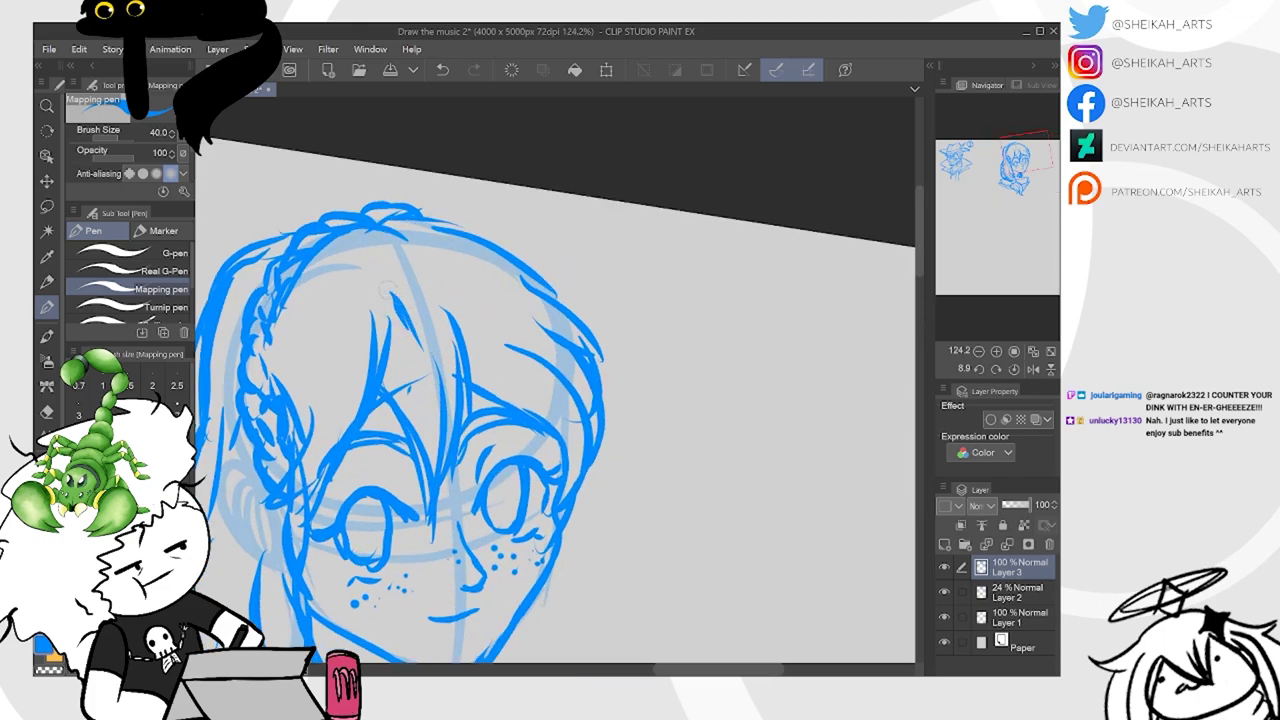
left_click_drag(386, 286, 421, 249)
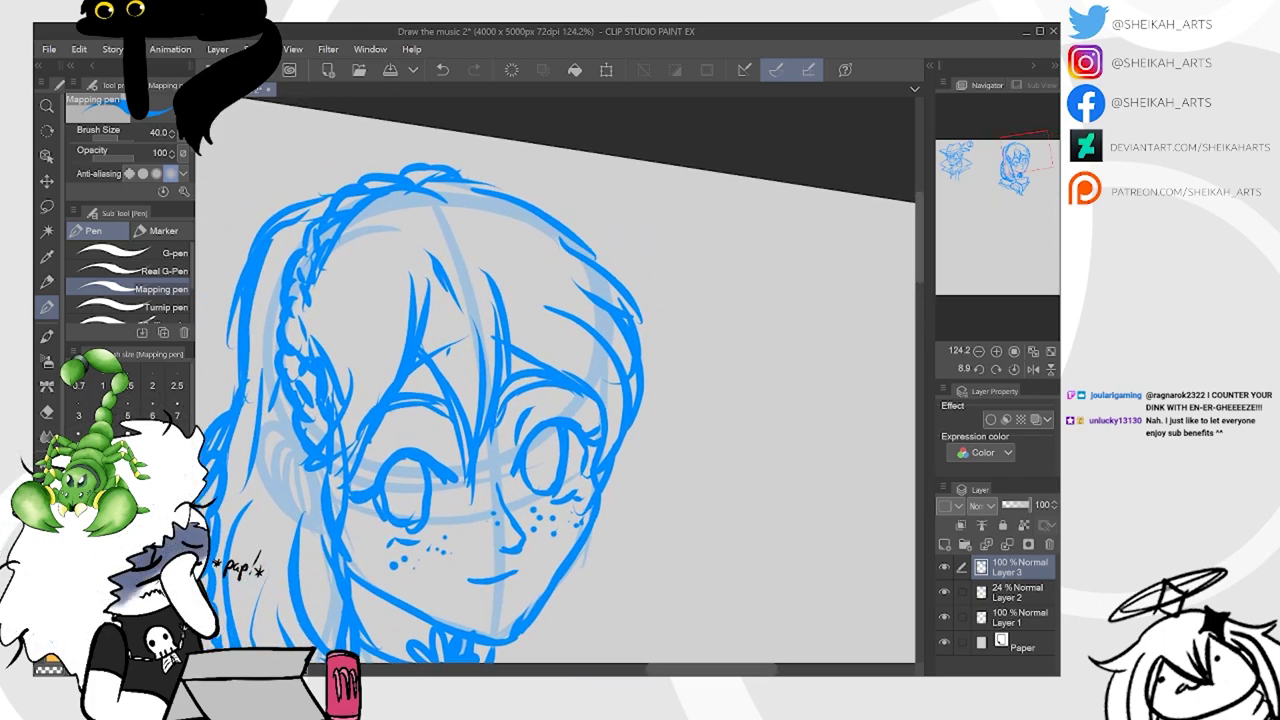
scroll(700, 360, "down", 2)
left_click_drag(560, 450, 560, 307)
scroll(700, 335, "down", 4)
scroll(729, 280, "up", 3)
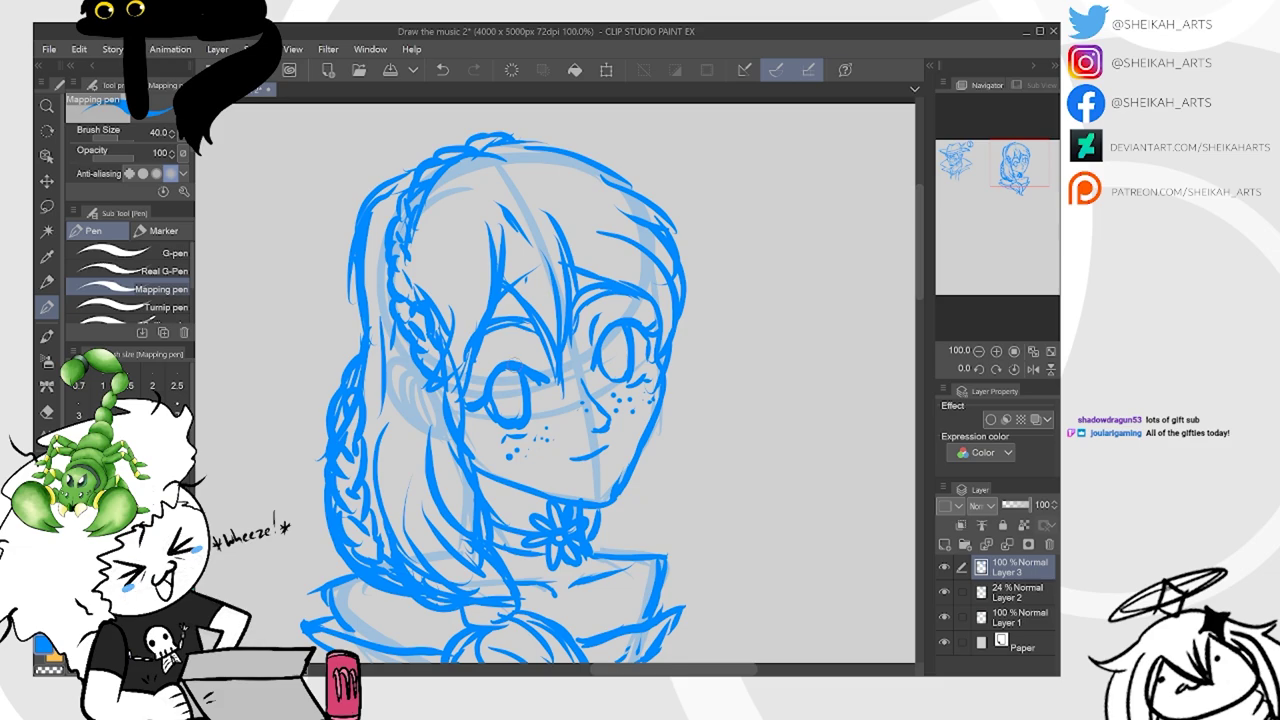
Merge the detailed sketch on Layer 3 down into the faded construction on Layer 2
scroll(717, 382, "down", 6)
left_click_drag(560, 450, 560, 362)
scroll(514, 364, "up", 1)
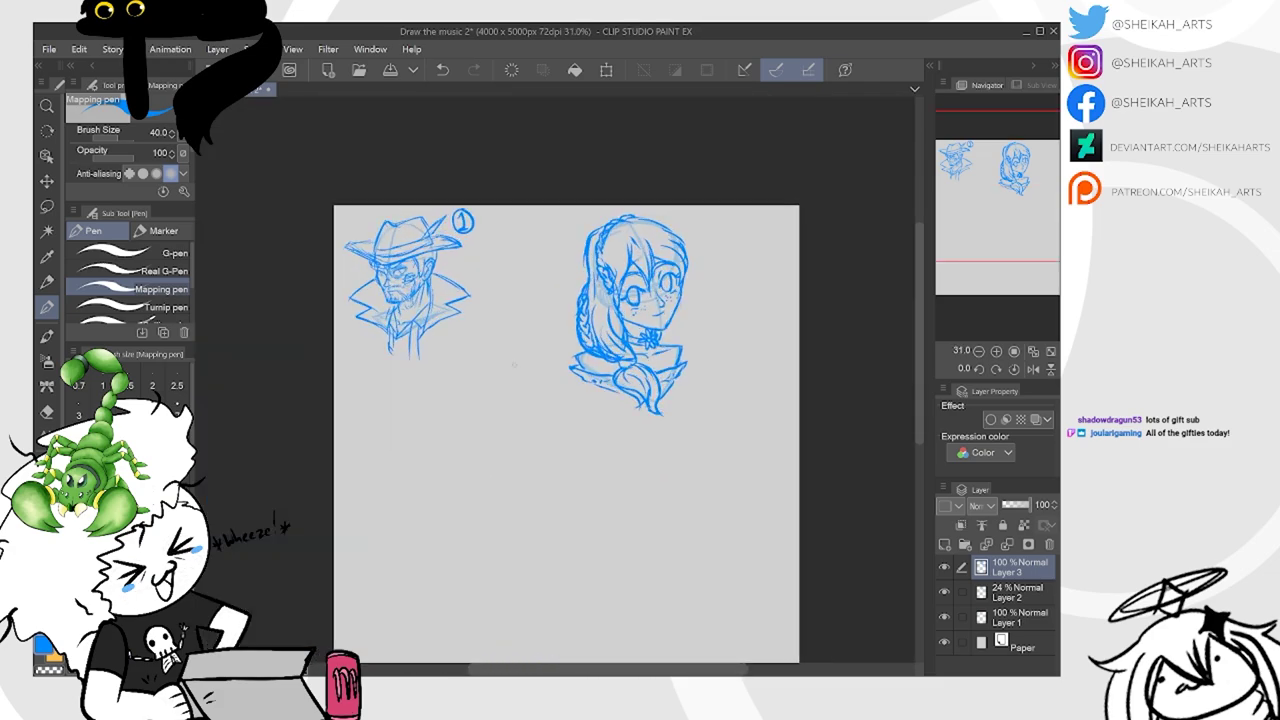
left_click(1018, 593)
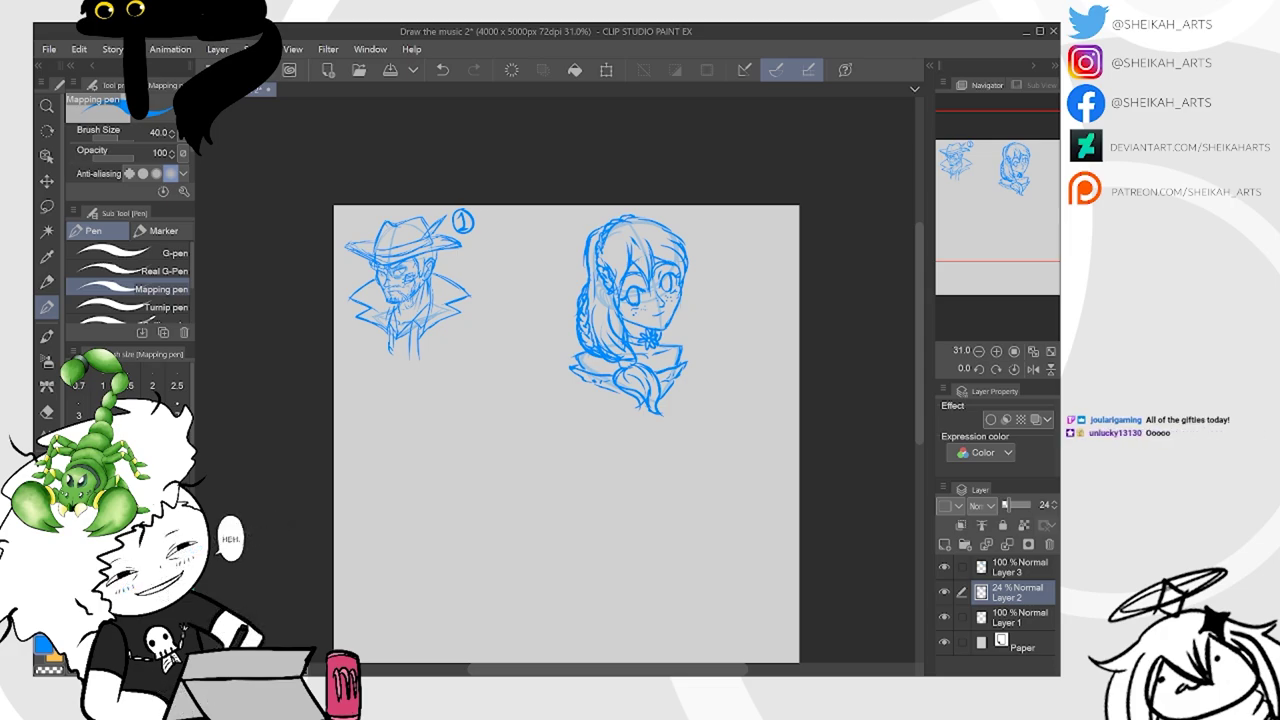
left_click(1015, 574)
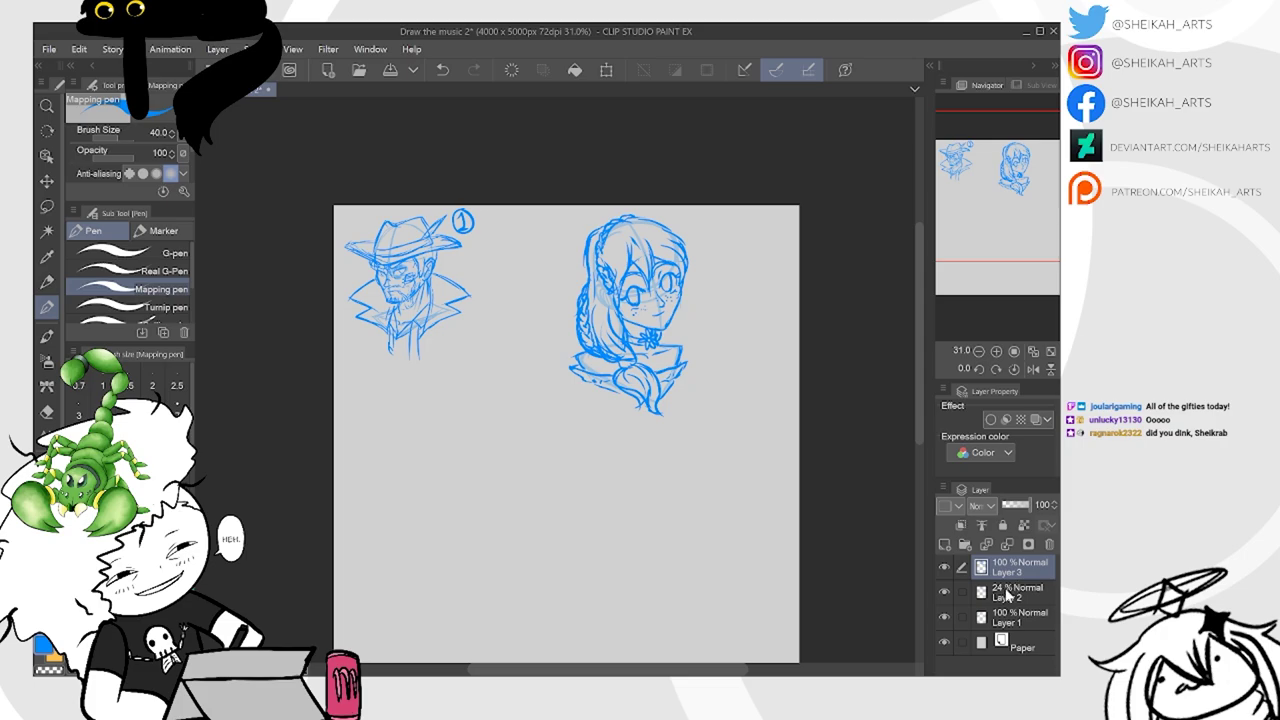
key("ctrl+e")
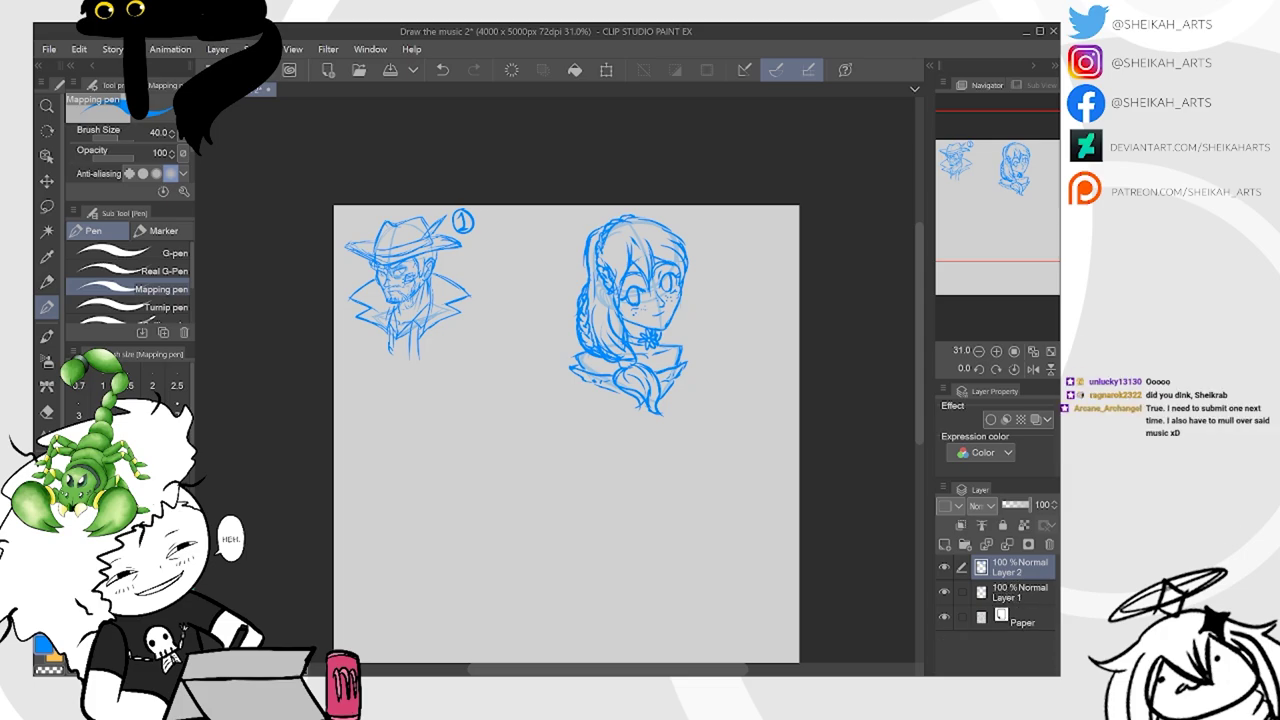
Scale the second bust down and move it closer to the first bust near the canvas's upper edge
key("ctrl+t")
left_click_drag(674, 398, 664, 376)
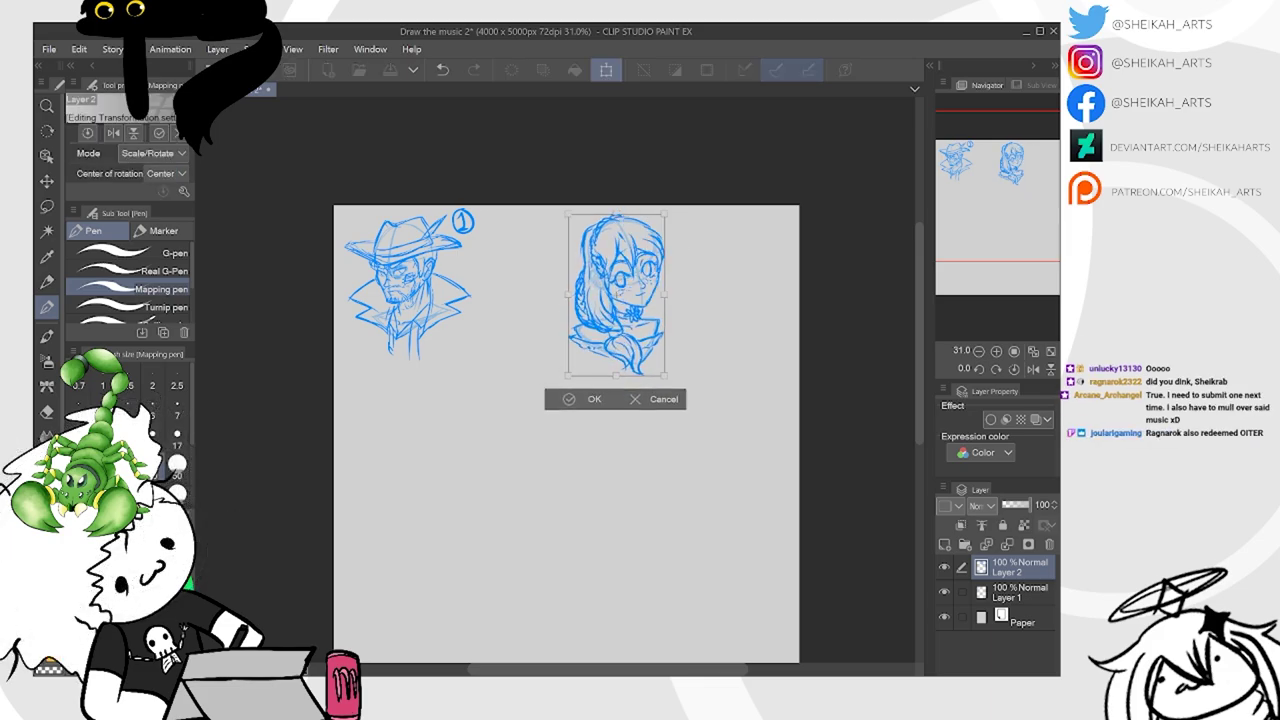
mouse_move(636, 288)
left_mouse_down()
mouse_move(584, 290)
mouse_move(595, 306)
left_mouse_up()
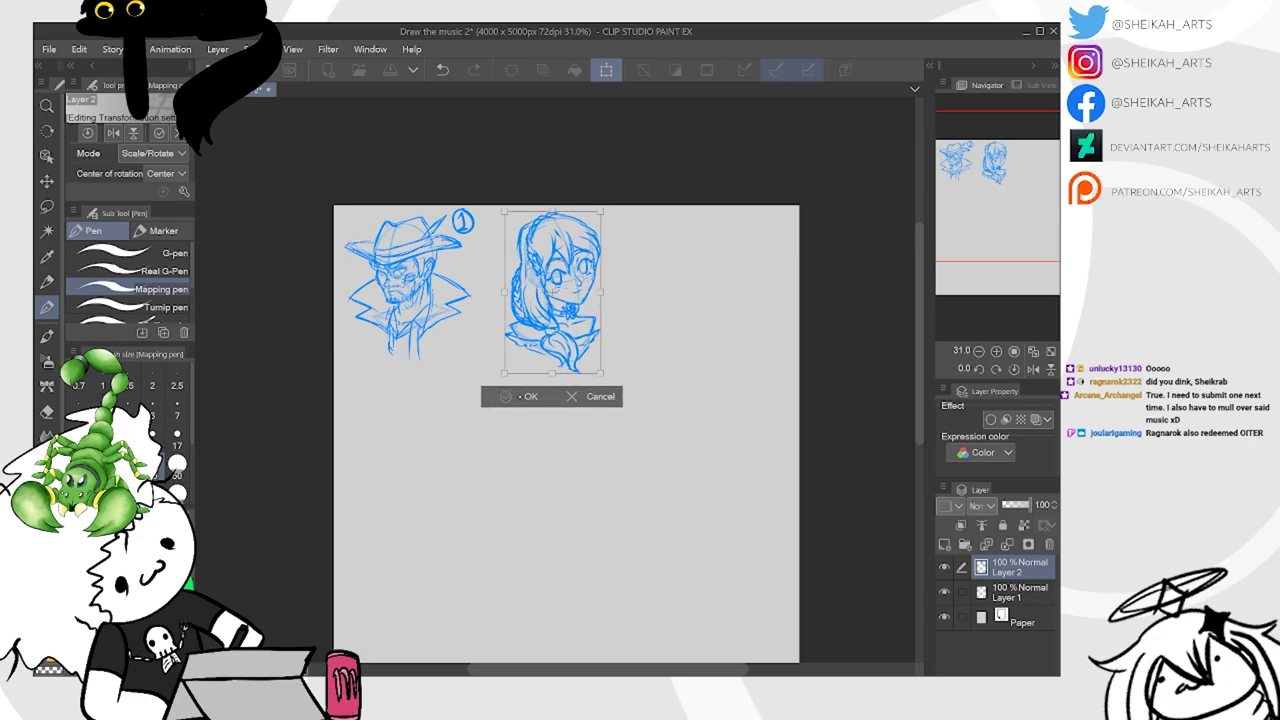
left_click(522, 396)
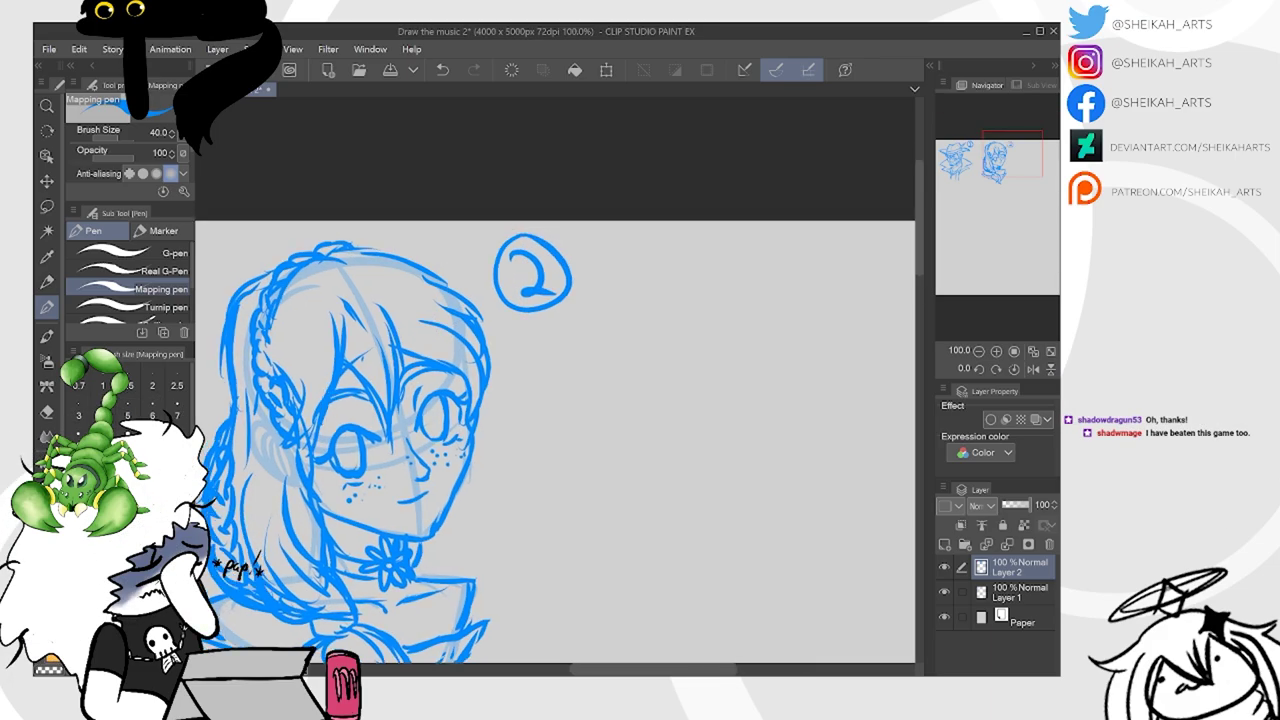
key("ctrl+minus")
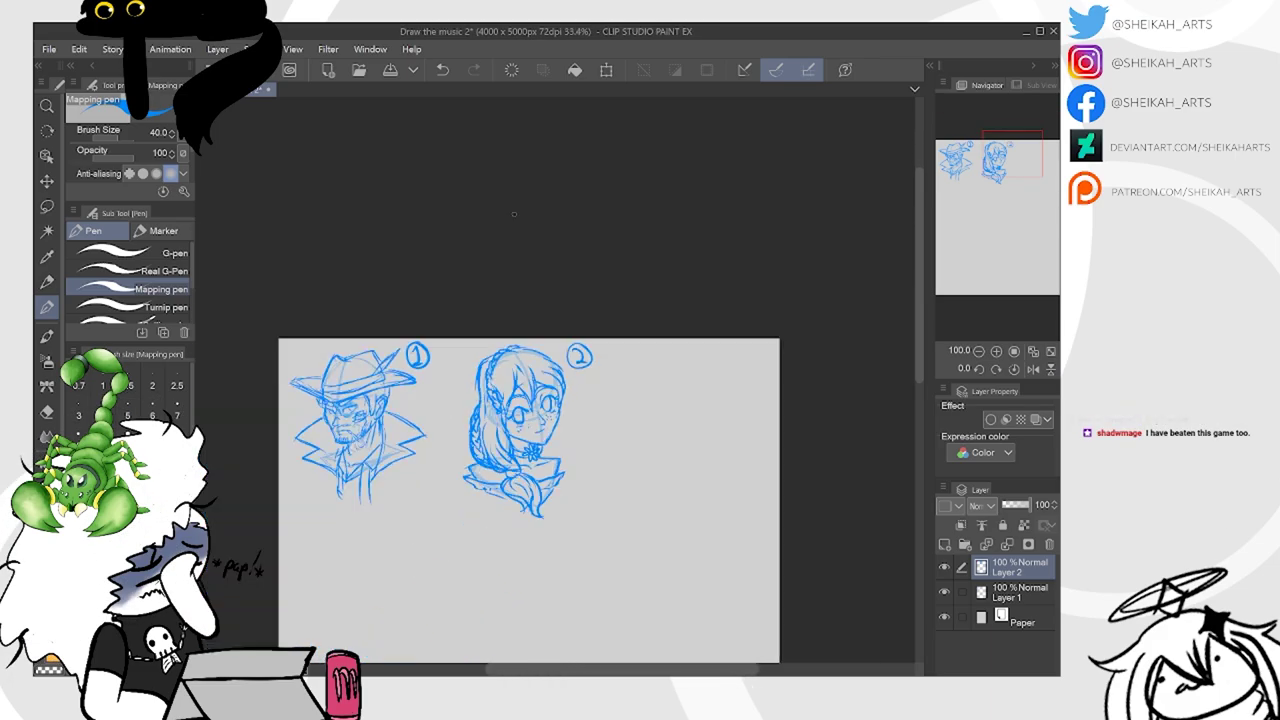
scroll(617, 400, "up", 2)
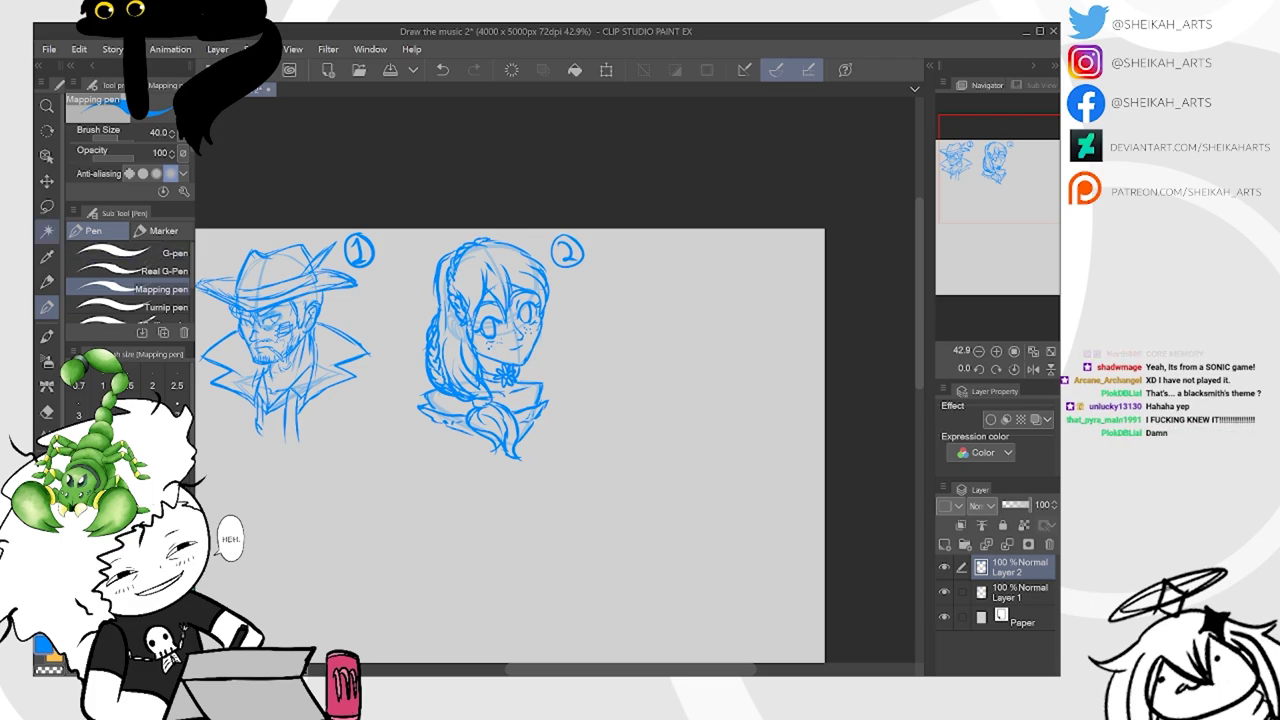
key("m")
mouse_move(450, 226)
left_mouse_down()
mouse_move(443, 474)
mouse_move(574, 357)
mouse_move(545, 235)
mouse_move(438, 232)
mouse_move(448, 227)
left_mouse_up()
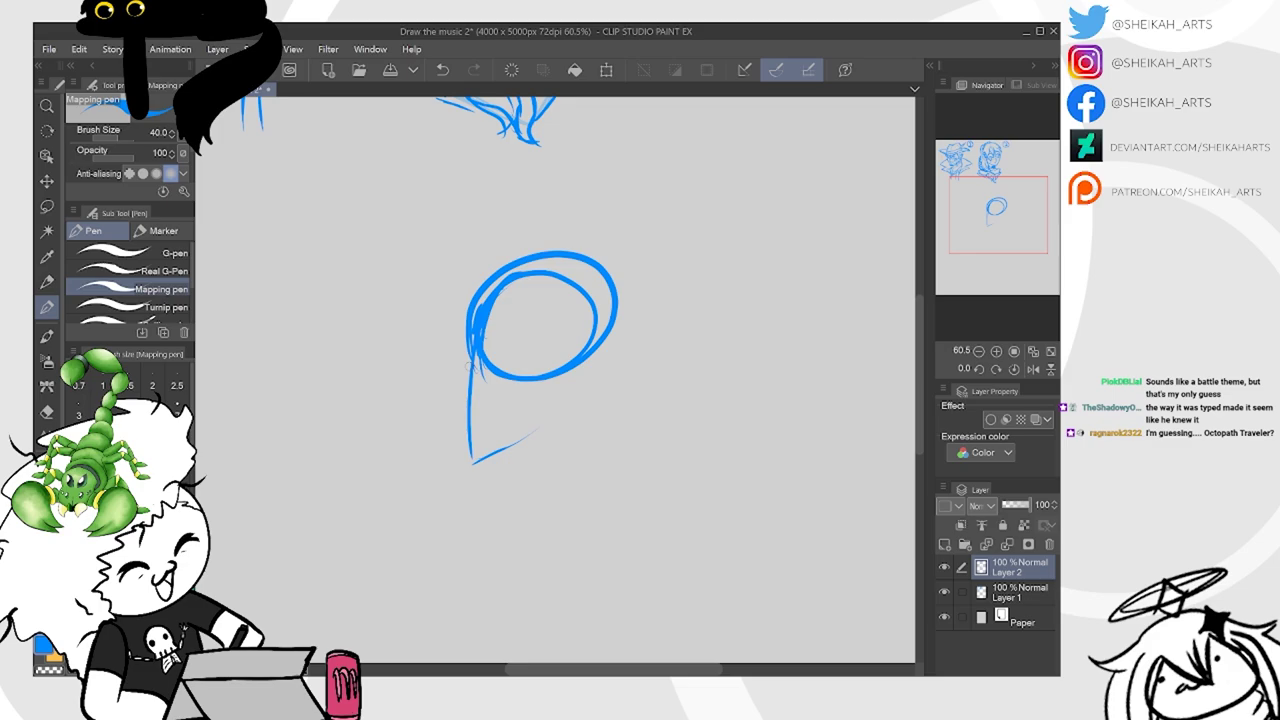
Construct a third bust in profile below the others, adding the jaw, ear and neck guides and a pointed chest outline
left_click_drag(467, 364, 542, 434)
left_click_drag(576, 352, 572, 390)
mouse_move(592, 268)
left_mouse_down()
mouse_move(598, 362)
mouse_move(560, 426)
left_mouse_up()
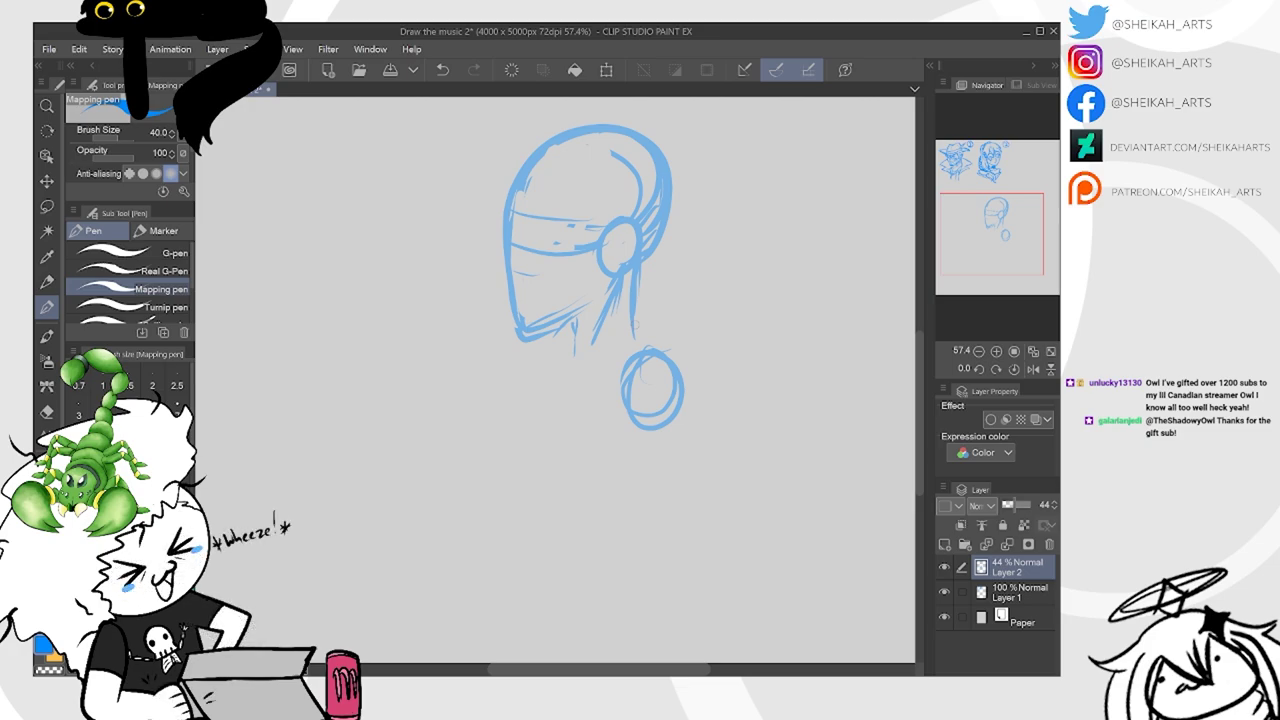
mouse_move(568, 362)
left_mouse_down()
mouse_move(522, 410)
mouse_move(531, 445)
mouse_move(506, 416)
mouse_move(580, 506)
mouse_move(624, 414)
left_mouse_up()
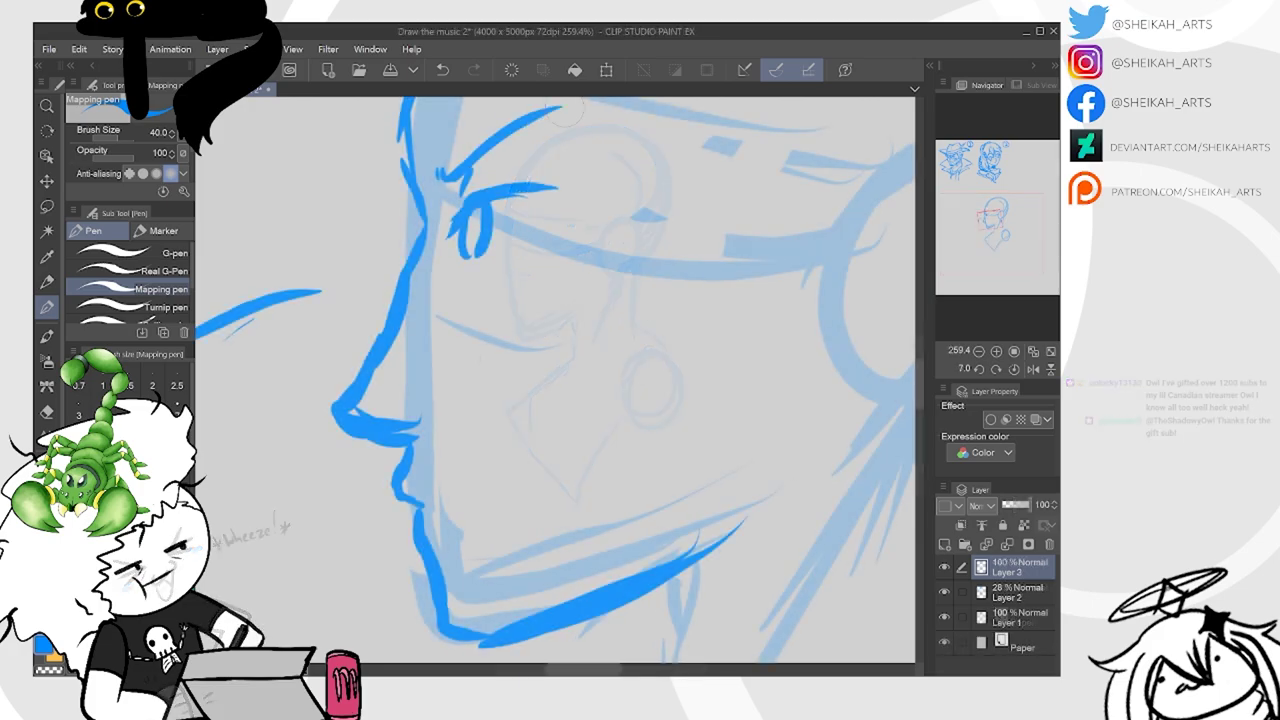
Thicken the profile's angled eyebrow into a closed shape and finish the narrow eye with its outer corner and lower lid
left_click_drag(563, 110, 591, 233)
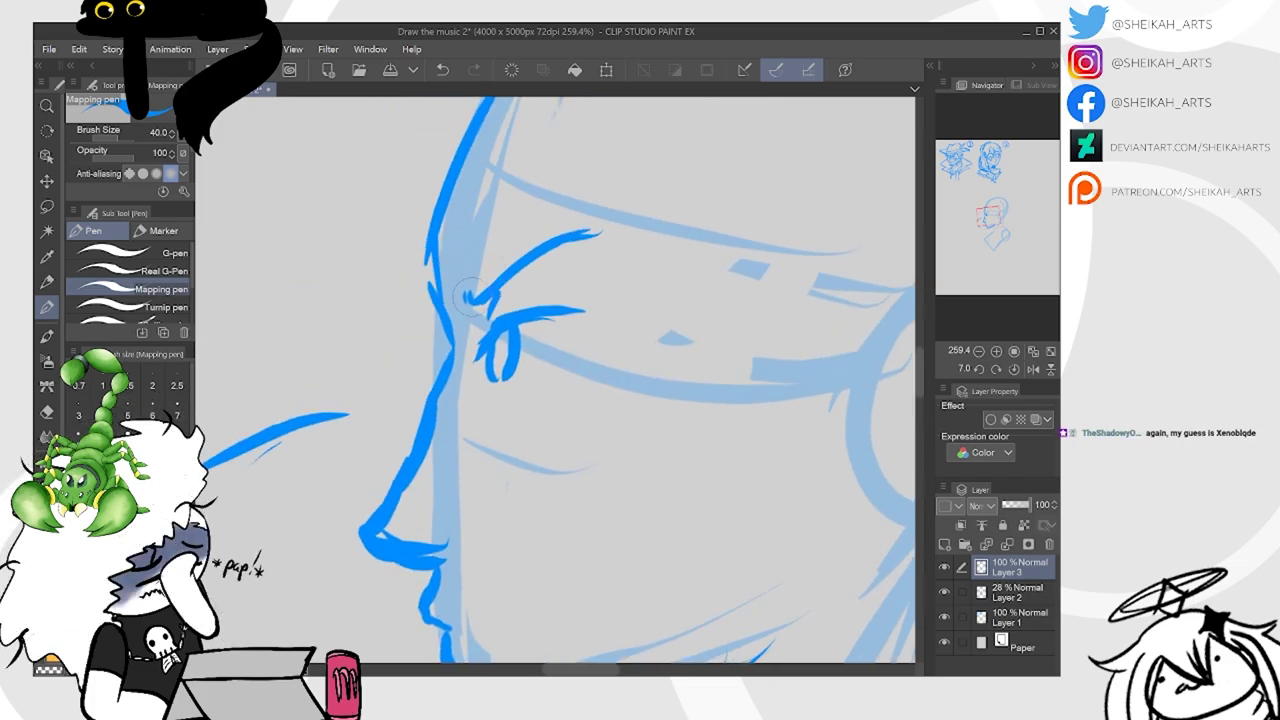
mouse_move(467, 296)
left_mouse_down()
mouse_move(474, 240)
mouse_move(586, 212)
mouse_move(622, 231)
left_mouse_up()
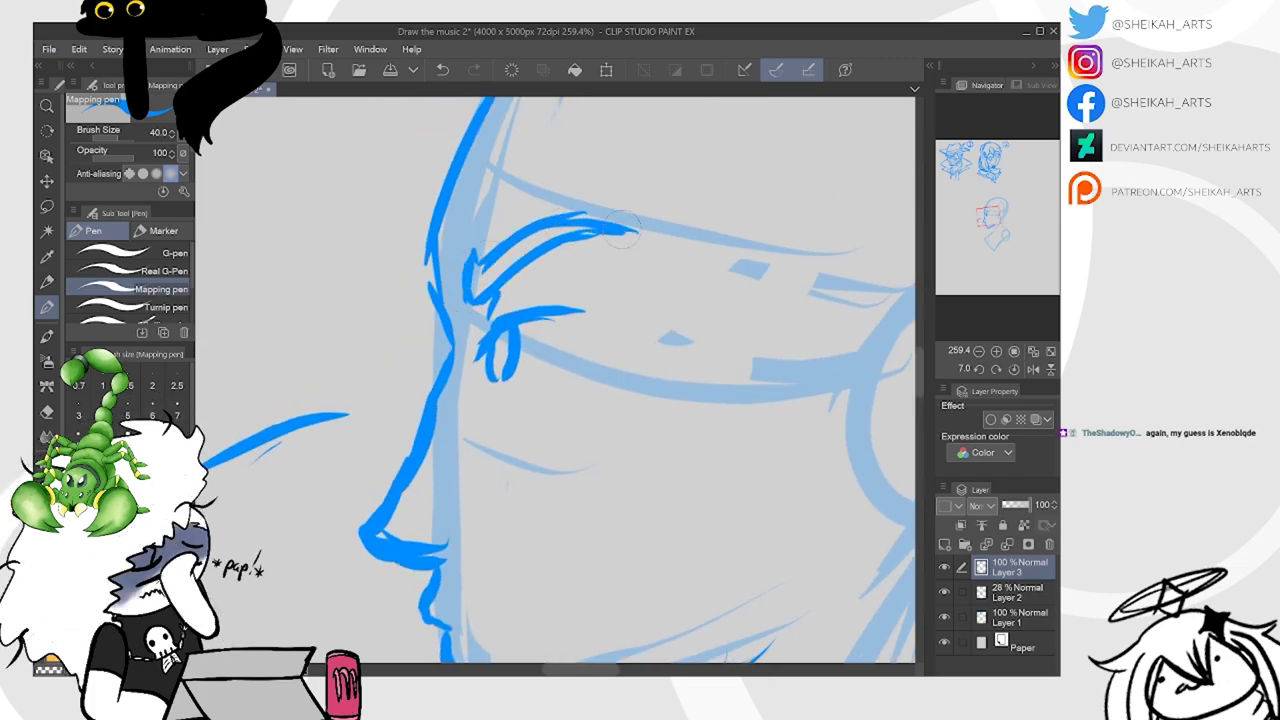
left_click_drag(586, 308, 548, 350)
left_click_drag(492, 388, 542, 376)
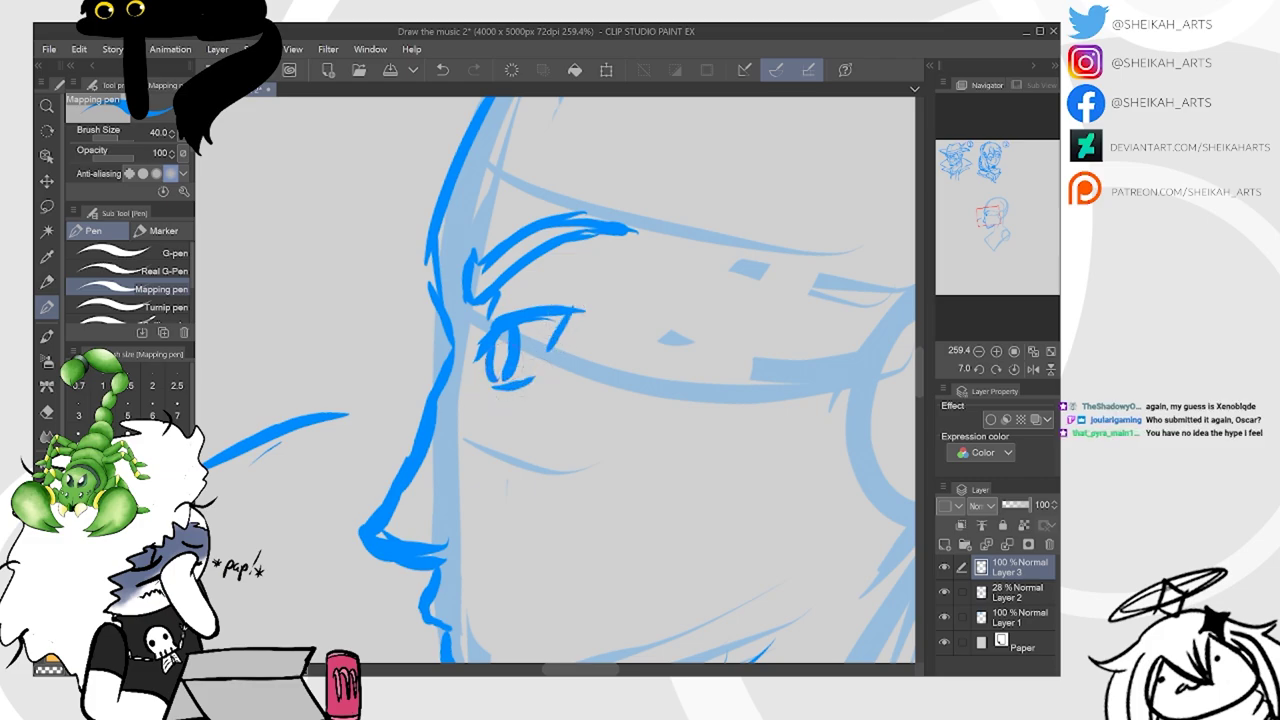
Reinforce the profile's brow ridge and draw the ear's outer contour and inner folds
scroll(556, 380, "down", 5)
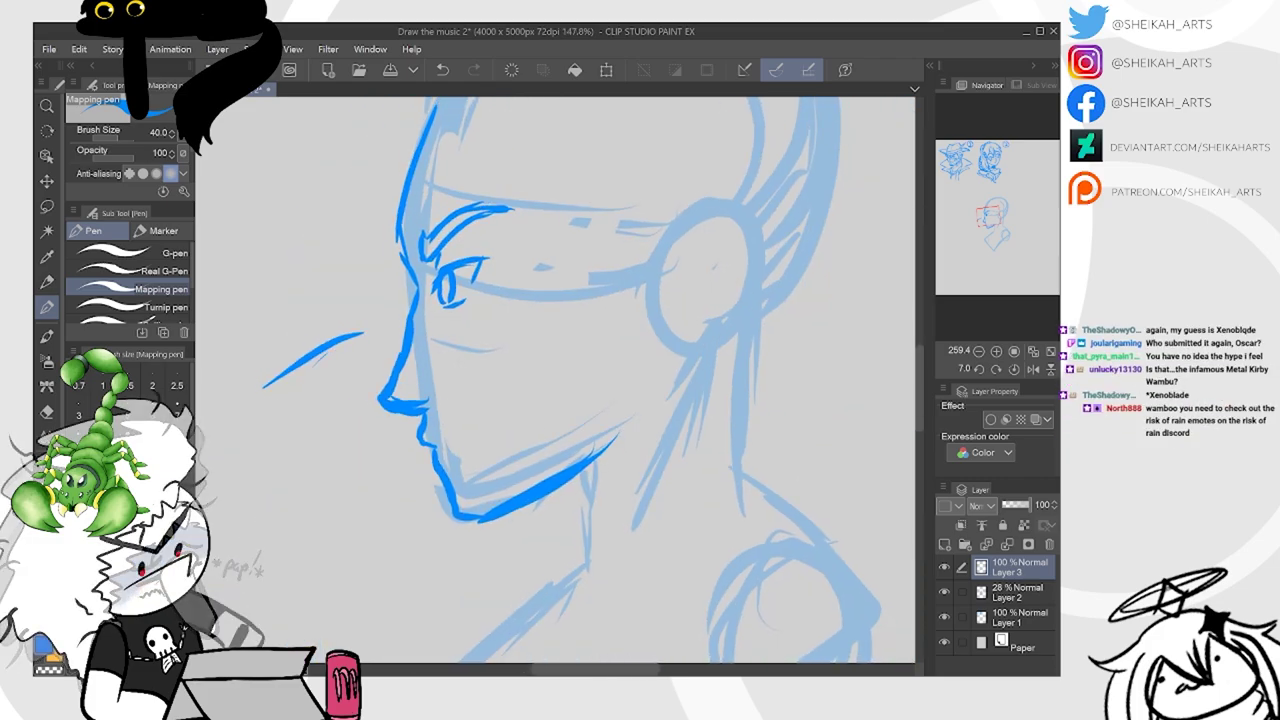
scroll(504, 362, "down", 1)
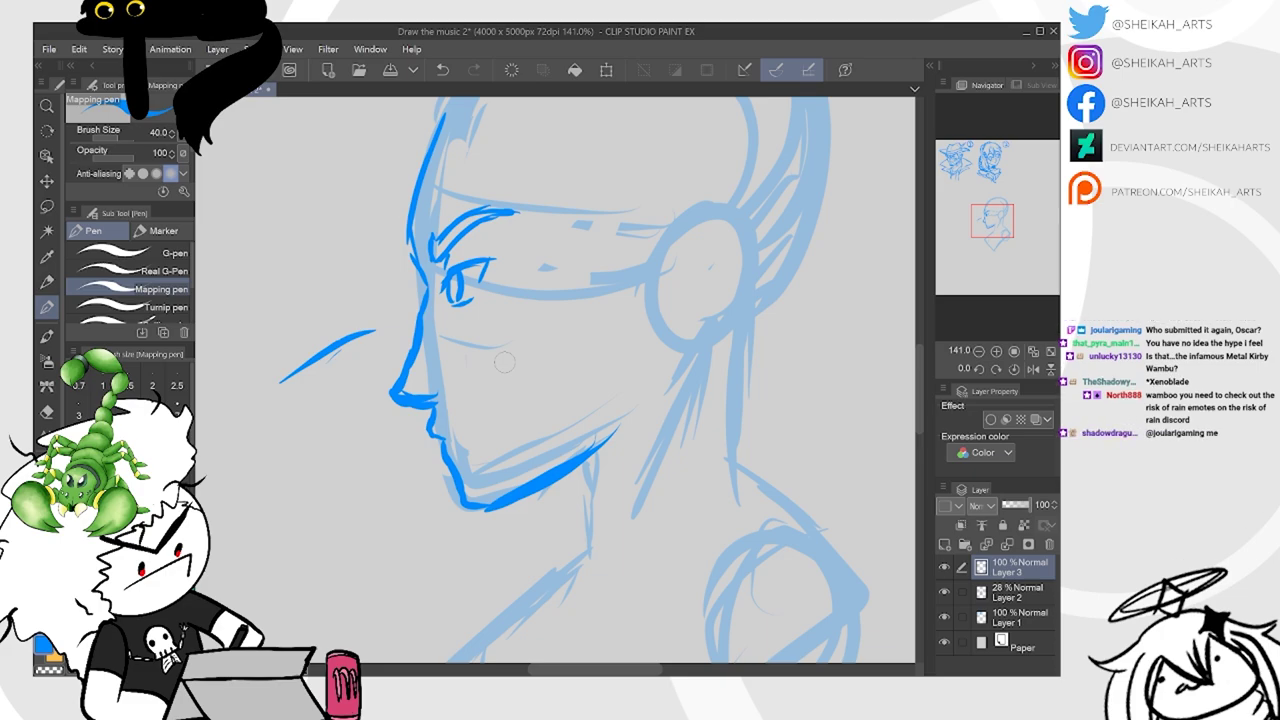
left_click_drag(414, 238, 404, 256)
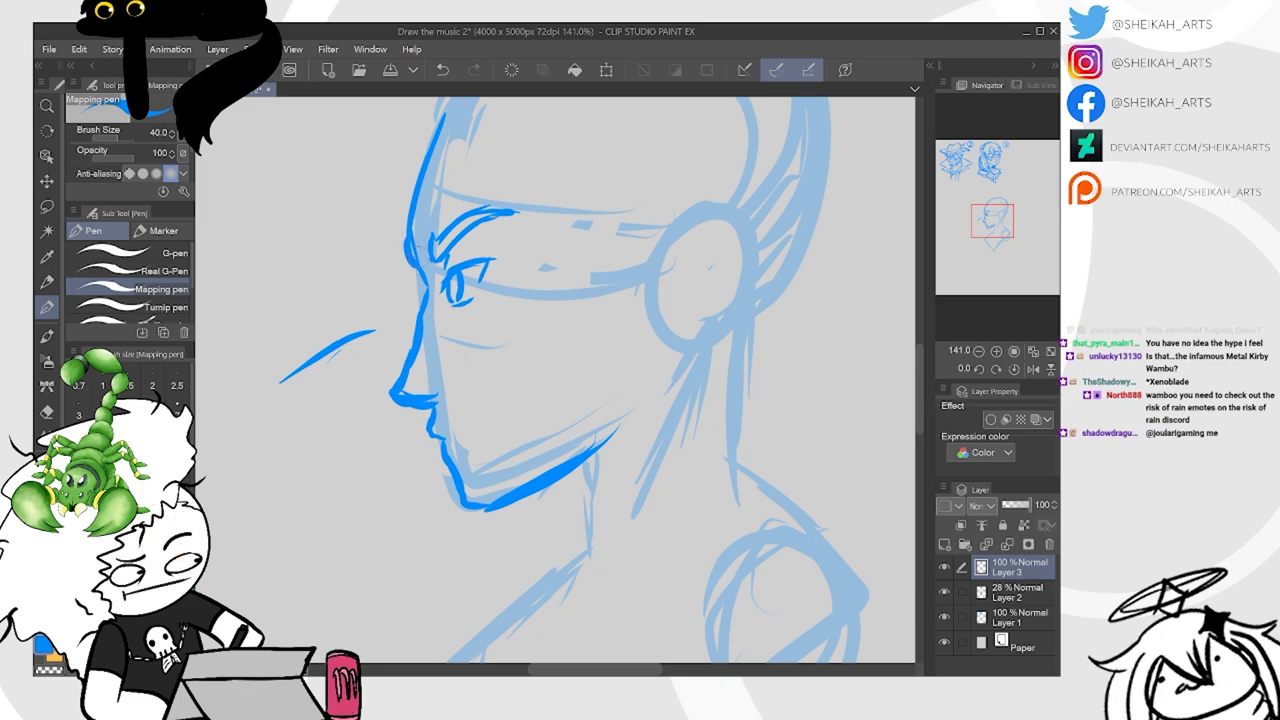
mouse_move(660, 236)
left_mouse_down()
mouse_move(721, 206)
mouse_move(734, 275)
left_mouse_up()
mouse_move(708, 207)
left_mouse_down()
mouse_move(720, 285)
mouse_move(708, 317)
mouse_move(672, 335)
left_mouse_up()
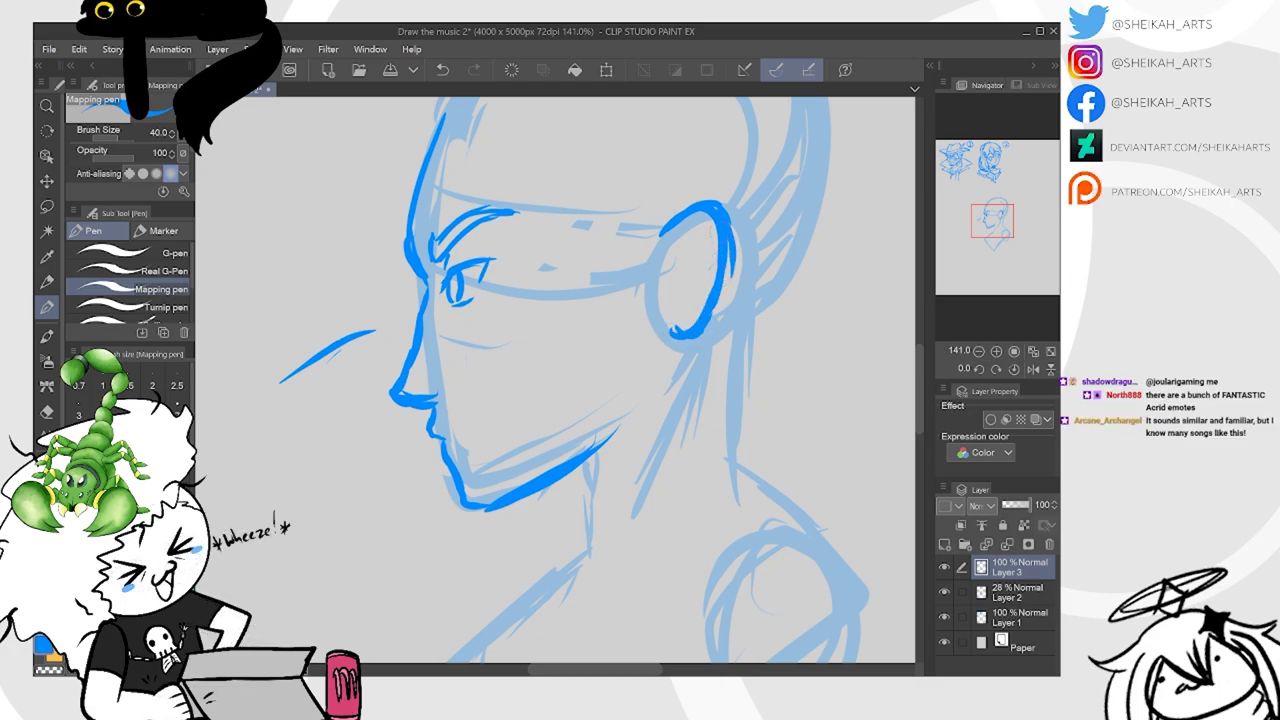
mouse_move(674, 239)
left_mouse_down()
mouse_move(674, 328)
mouse_move(698, 229)
mouse_move(711, 234)
mouse_move(678, 322)
left_mouse_up()
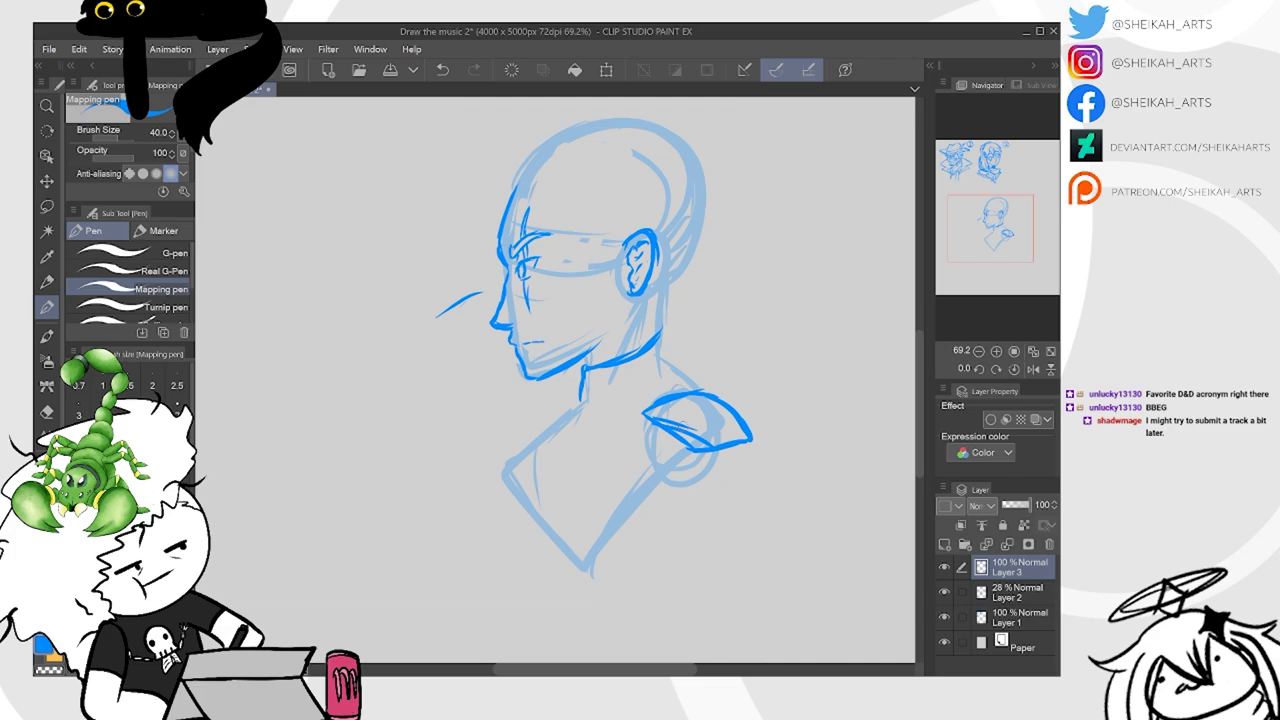
Give the third bust's shoulder epaulette a thick rim with fringe strands hanging below it
mouse_move(640, 416)
left_mouse_down()
mouse_move(689, 465)
mouse_move(749, 442)
mouse_move(639, 424)
mouse_move(748, 440)
left_mouse_up()
mouse_move(744, 446)
left_mouse_down()
mouse_move(699, 428)
mouse_move(664, 484)
left_mouse_up()
left_click_drag(664, 454, 672, 494)
mouse_move(676, 456)
left_mouse_down()
mouse_move(680, 498)
mouse_move(692, 492)
left_mouse_up()
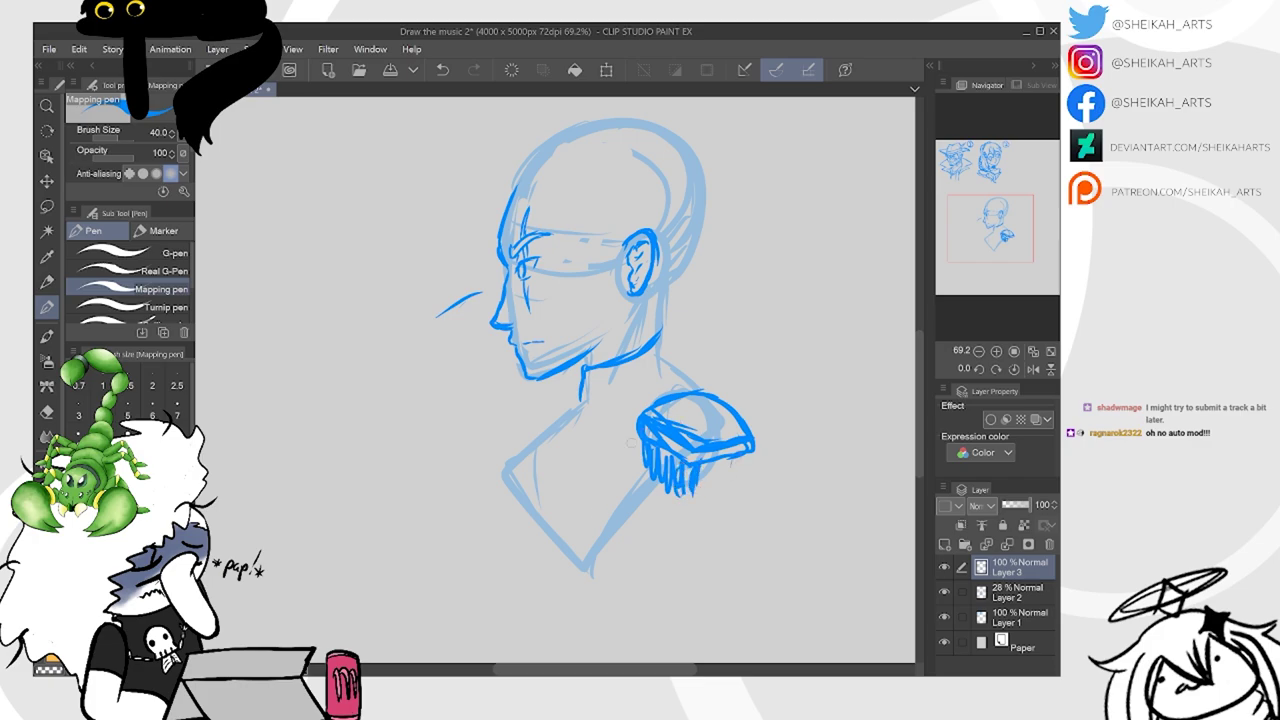
Draw the third bust's uniform with a chest band below the epaulette, a shoulder line, a high collar and a buttoned front panel
mouse_move(634, 434)
left_mouse_down()
mouse_move(589, 550)
mouse_move(591, 563)
mouse_move(636, 458)
mouse_move(606, 562)
mouse_move(616, 554)
left_mouse_up()
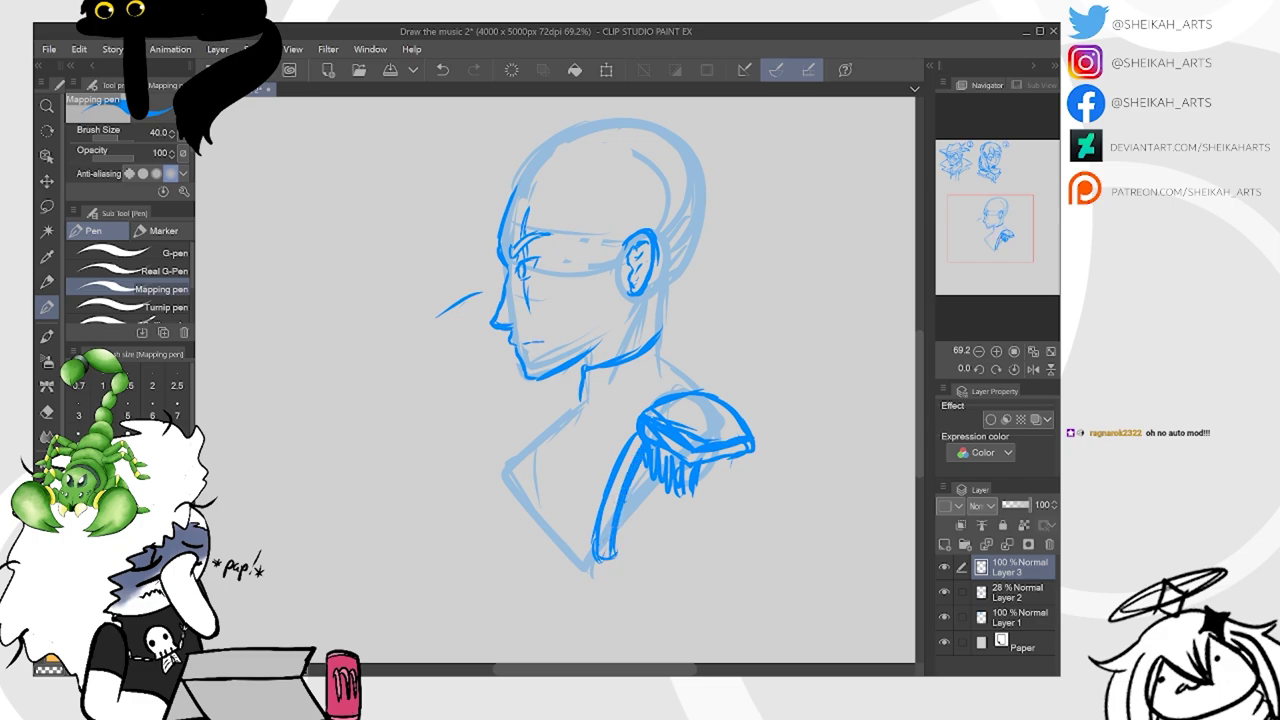
left_click_drag(652, 403, 702, 384)
mouse_move(579, 372)
left_mouse_down()
mouse_move(577, 401)
mouse_move(662, 338)
mouse_move(662, 368)
mouse_move(694, 379)
left_mouse_up()
mouse_move(581, 398)
left_mouse_down()
mouse_move(564, 476)
mouse_move(560, 550)
left_mouse_up()
mouse_move(578, 420)
left_mouse_down()
mouse_move(546, 426)
mouse_move(508, 467)
left_mouse_up()
left_click_drag(508, 467, 562, 540)
mouse_move(564, 440)
left_mouse_down()
mouse_move(549, 493)
mouse_move(564, 548)
left_mouse_up()
left_click_drag(578, 394, 570, 420)
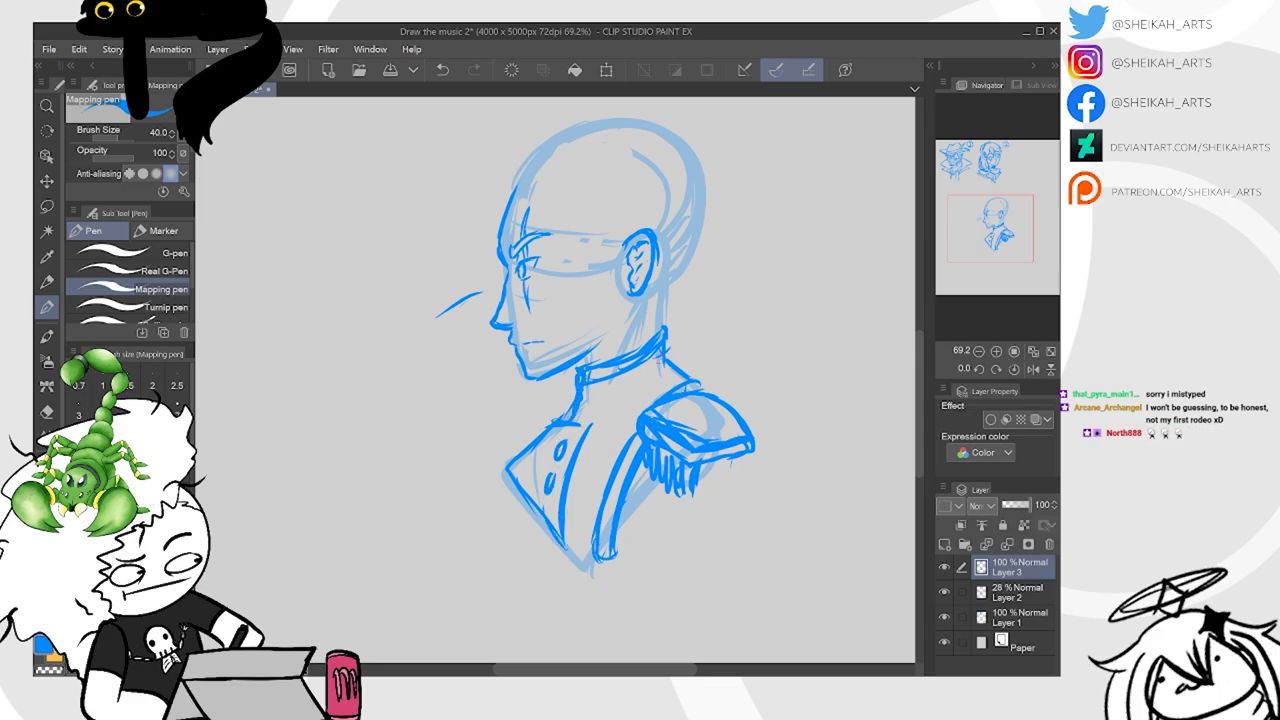
Sketch a shaggy fur collar sweeping out in front of the profile bust, with tufts beside the uniform collar, and reinforce the neck line
mouse_move(490, 285)
left_mouse_down()
mouse_move(375, 358)
mouse_move(362, 420)
left_mouse_up()
mouse_move(405, 368)
left_mouse_down()
mouse_move(397, 453)
mouse_move(424, 485)
mouse_move(442, 457)
mouse_move(388, 491)
mouse_move(426, 526)
left_mouse_up()
left_click_drag(378, 466, 416, 538)
left_click_drag(406, 502, 480, 562)
mouse_move(570, 398)
left_mouse_down()
mouse_move(518, 424)
mouse_move(486, 416)
mouse_move(516, 454)
left_mouse_up()
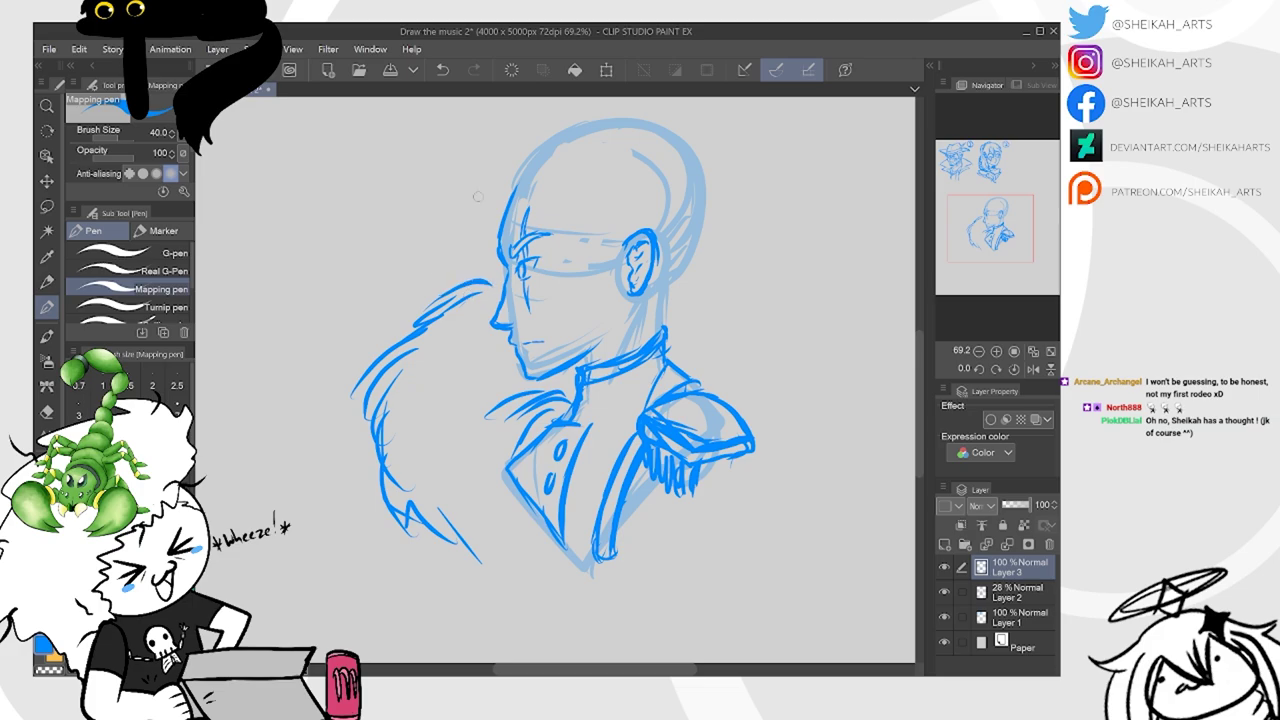
left_click_drag(640, 296, 628, 342)
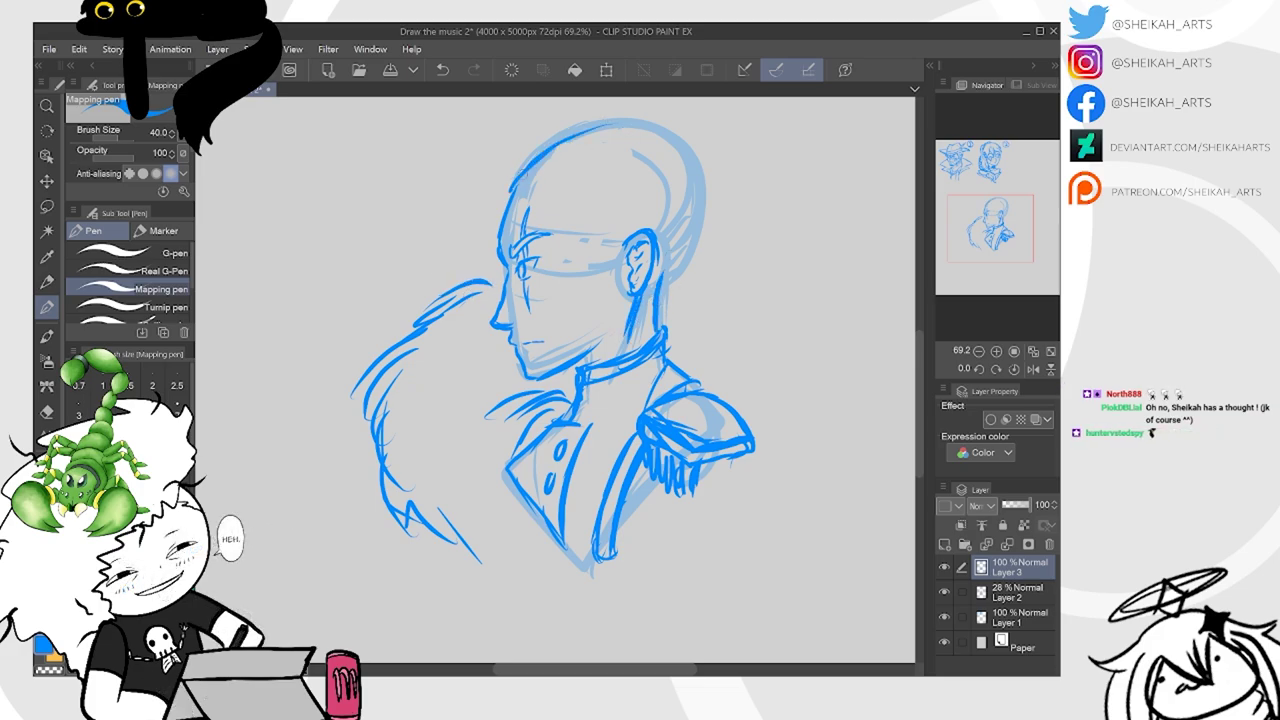
mouse_move(510, 186)
left_mouse_down()
mouse_move(650, 120)
mouse_move(688, 155)
left_mouse_up()
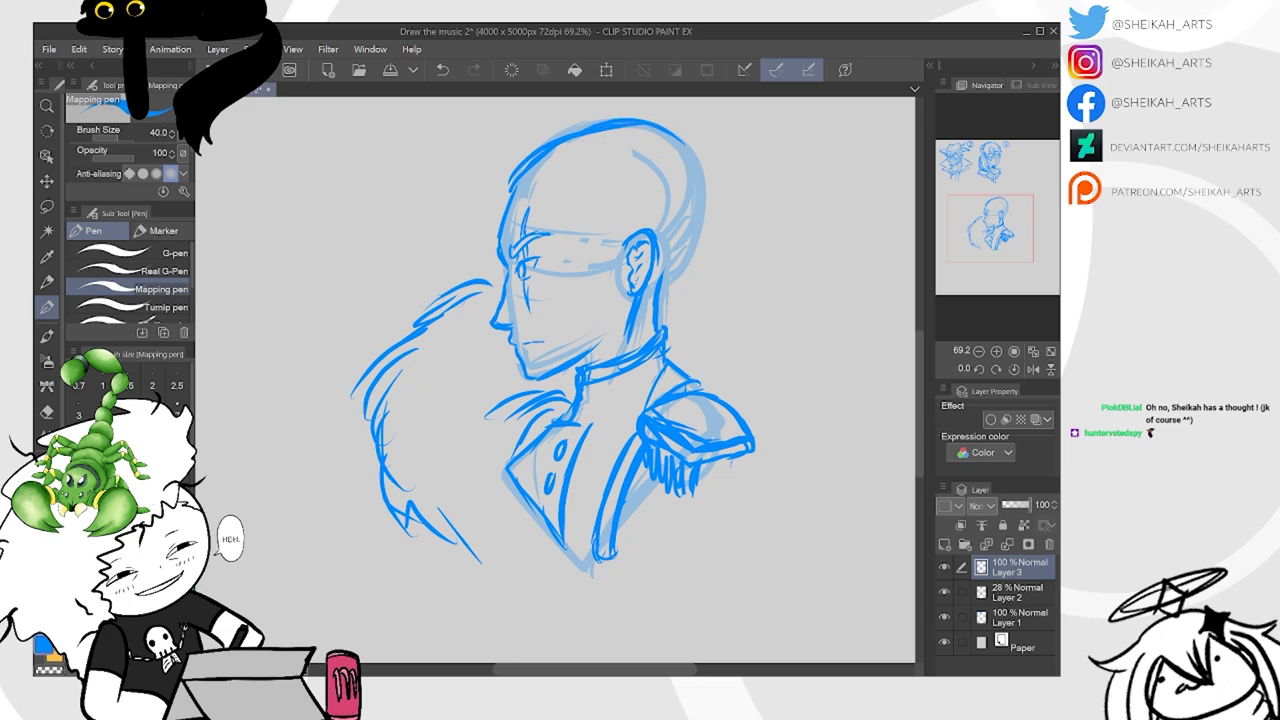
mouse_move(600, 300)
left_mouse_down()
mouse_move(510, 456)
mouse_move(540, 428)
left_mouse_up()
left_click(442, 70)
left_click(439, 75)
left_click(439, 75)
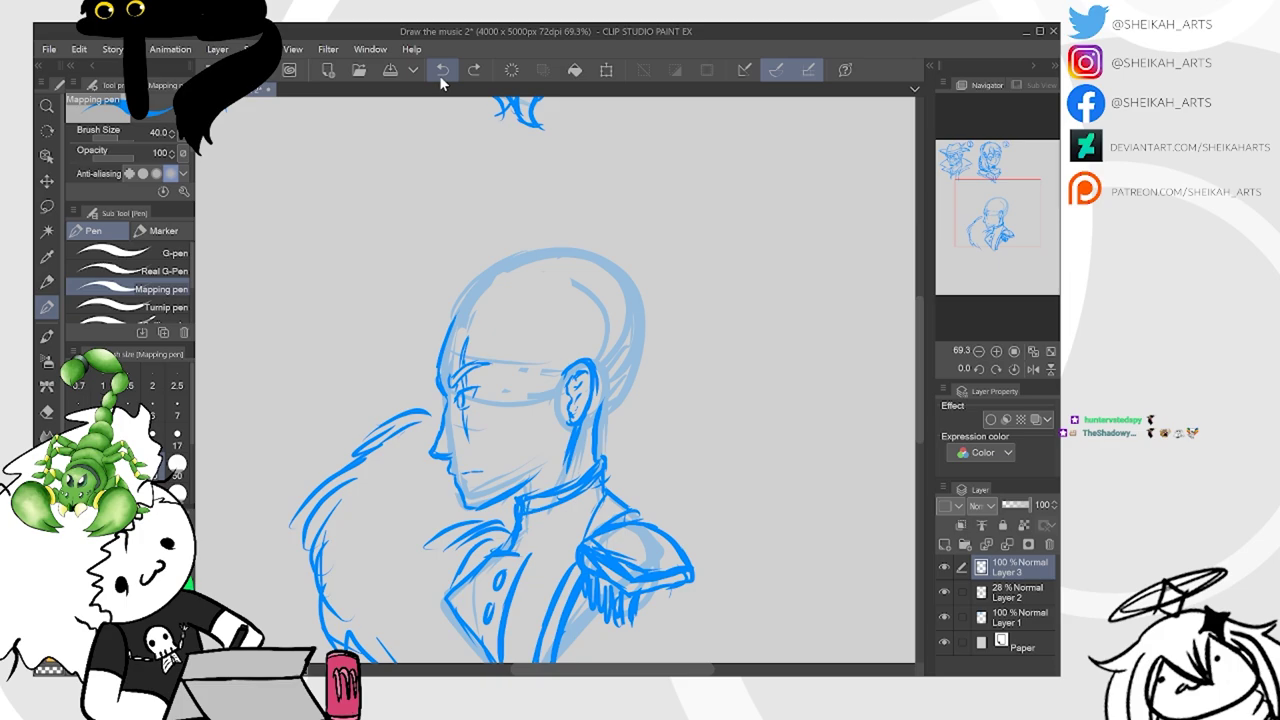
Sketch the profile's front hairline, fringe and long windblown locks flowing forward past the forehead and face
scroll(595, 305, "up", 3)
scroll(555, 380, "up", 1)
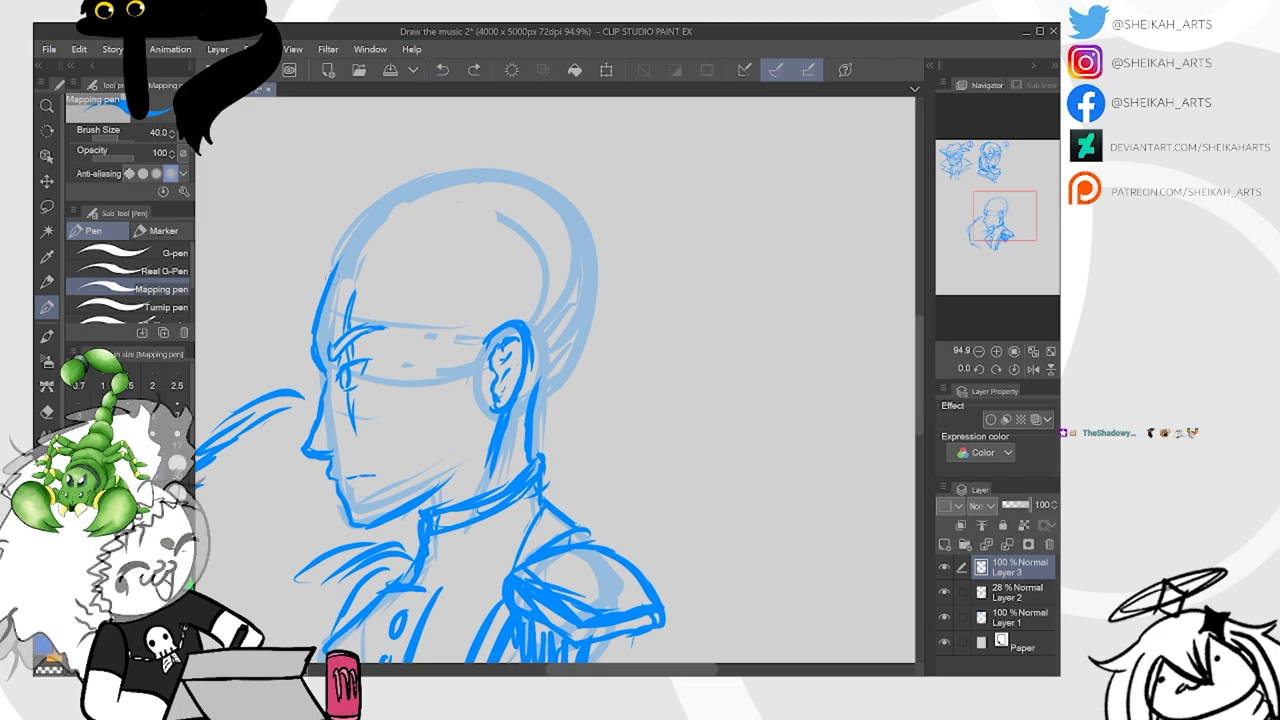
left_click_drag(336, 266, 376, 216)
mouse_move(543, 382)
left_mouse_down()
mouse_move(564, 348)
mouse_move(567, 303)
left_mouse_up()
scroll(555, 380, "down", 3)
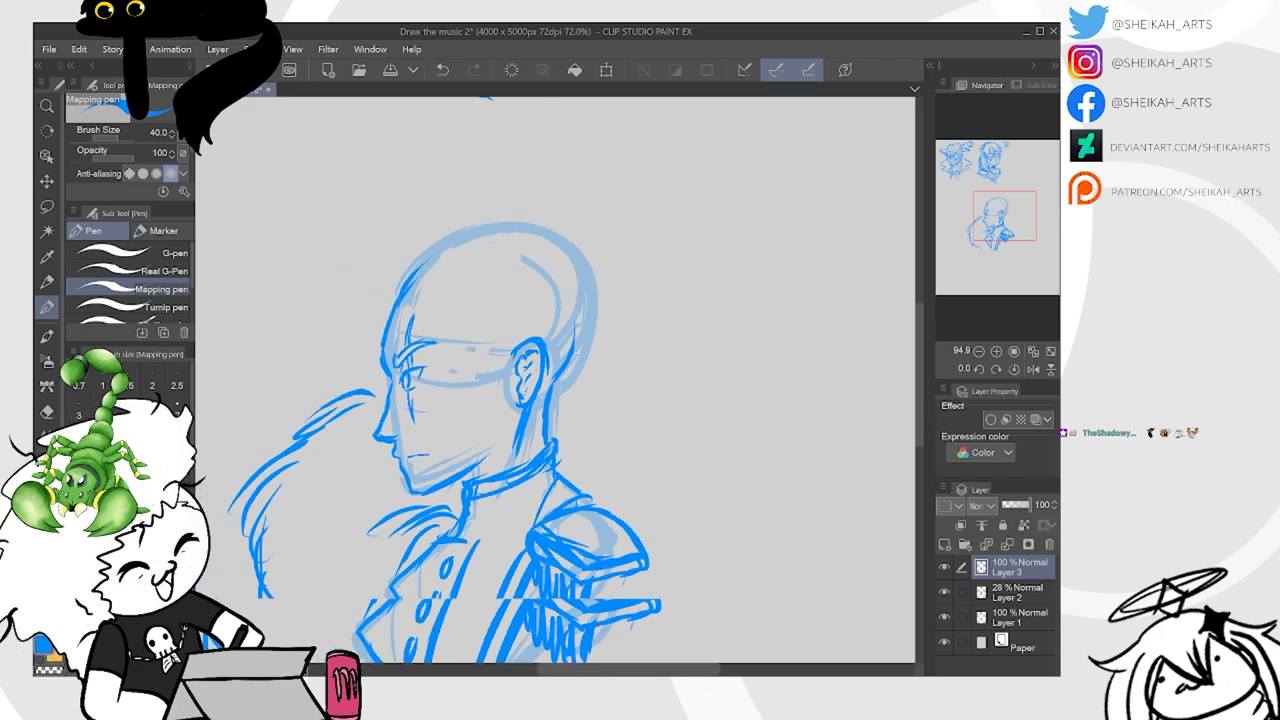
mouse_move(445, 289)
left_mouse_down()
mouse_move(475, 235)
mouse_move(386, 347)
mouse_move(404, 297)
mouse_move(440, 267)
mouse_move(375, 322)
left_mouse_up()
left_click_drag(410, 282, 454, 244)
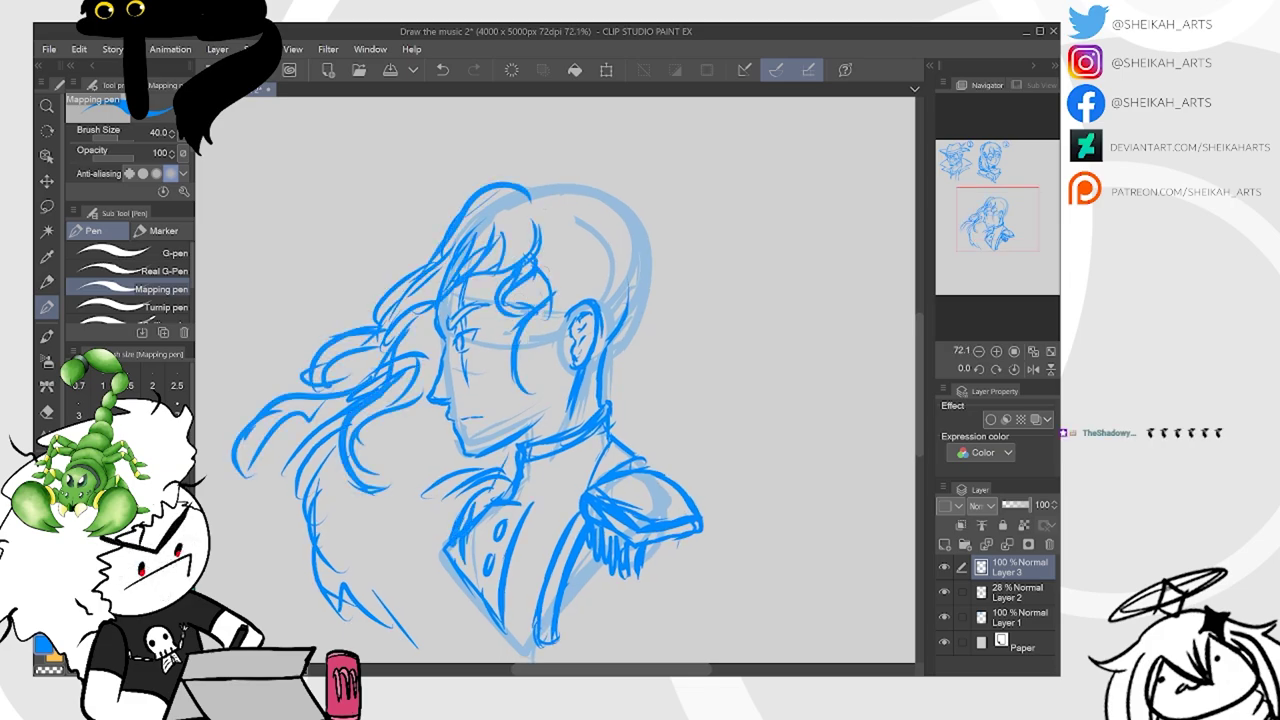
Draw a wavy lock hanging down the profile's cheek in front of the ear
mouse_move(546, 262)
left_mouse_down()
mouse_move(500, 386)
mouse_move(538, 404)
left_mouse_up()
mouse_move(524, 350)
left_mouse_down()
mouse_move(512, 392)
mouse_move(548, 404)
mouse_move(548, 428)
left_mouse_up()
left_click_drag(552, 376, 530, 420)
left_click_drag(566, 330, 540, 382)
left_click_drag(566, 276, 558, 330)
Outline the hair over the crown and back of the head, with strands falling behind the ear
mouse_move(526, 192)
left_mouse_down()
mouse_move(585, 168)
mouse_move(621, 180)
mouse_move(614, 262)
left_mouse_up()
mouse_move(589, 352)
left_mouse_down()
mouse_move(586, 416)
mouse_move(646, 436)
mouse_move(644, 410)
left_mouse_up()
left_click_drag(610, 402, 656, 376)
mouse_move(624, 181)
left_mouse_down()
mouse_move(660, 254)
mouse_move(626, 364)
left_mouse_up()
left_click_drag(660, 312, 648, 356)
Draw a full, curling mass of hair behind the neck, with inner strands and a small flick at the back of the head
left_click_drag(668, 288, 660, 458)
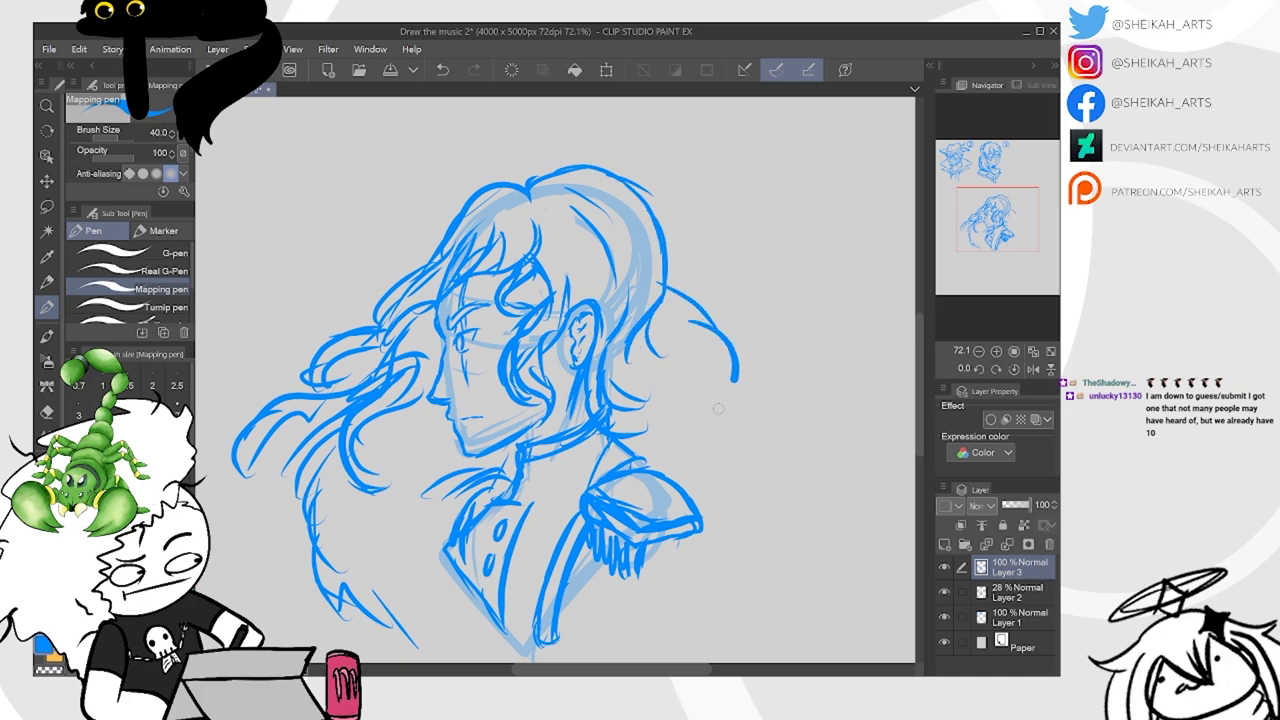
left_click_drag(656, 310, 704, 402)
mouse_move(668, 284)
left_mouse_down()
mouse_move(748, 384)
mouse_move(654, 462)
left_mouse_up()
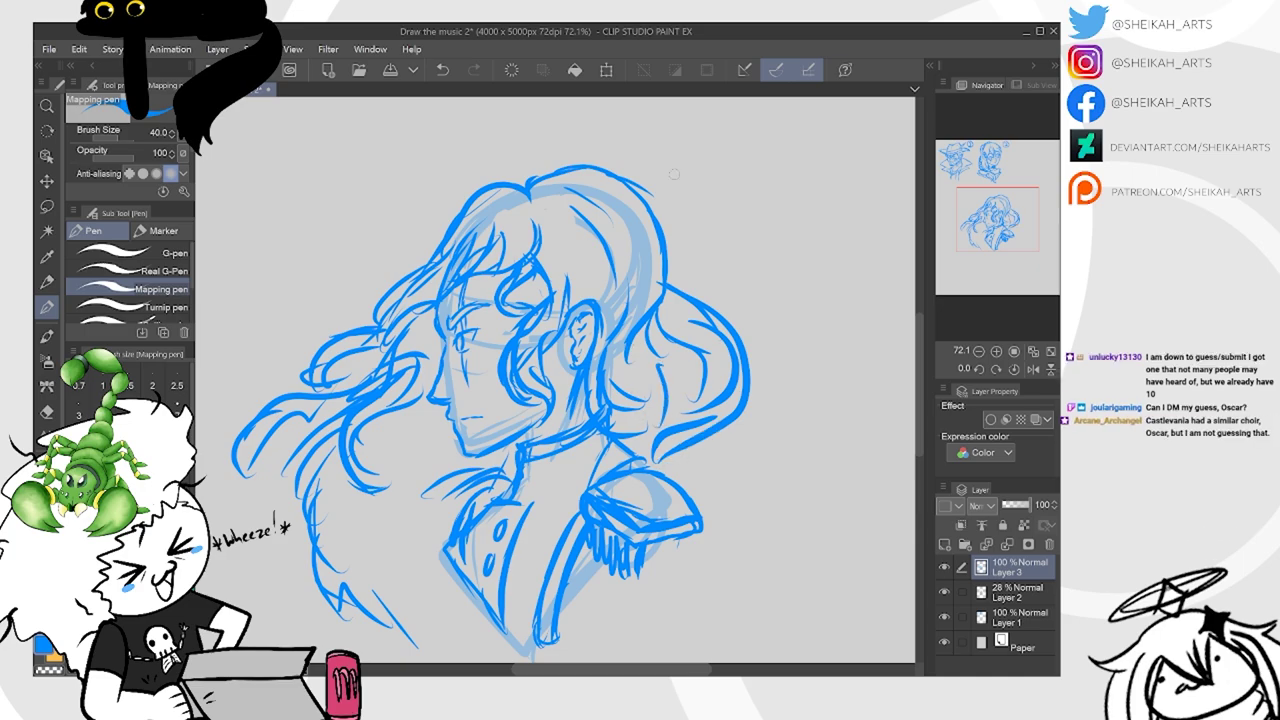
left_click_drag(670, 262, 710, 292)
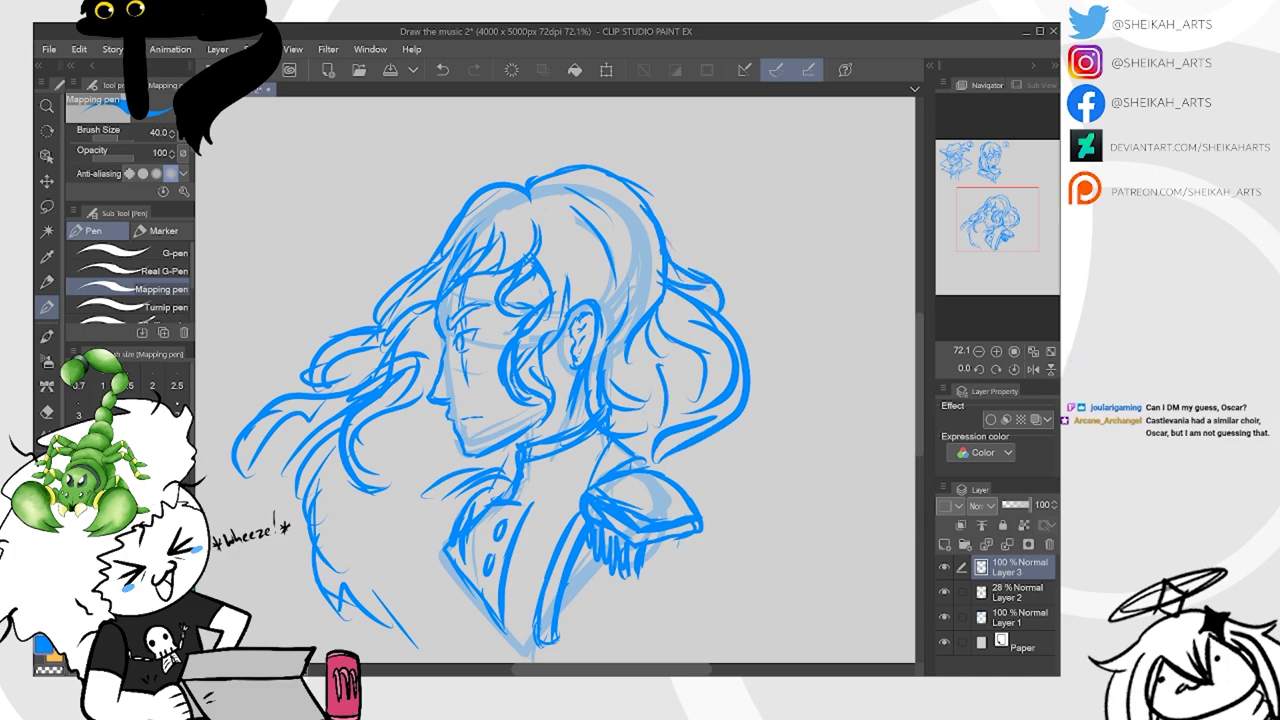
left_click_drag(692, 363, 650, 437)
Extend the windblown front hair with looping curls, inner strands and S-shaped locks falling over the fur collar
left_click_drag(560, 410, 688, 306)
mouse_move(513, 403)
left_mouse_down()
mouse_move(494, 468)
mouse_move(506, 466)
left_mouse_up()
mouse_move(508, 416)
left_mouse_down()
mouse_move(538, 352)
mouse_move(526, 311)
mouse_move(530, 366)
left_mouse_up()
mouse_move(386, 312)
left_mouse_down()
mouse_move(340, 368)
mouse_move(392, 356)
mouse_move(464, 302)
left_mouse_up()
left_click_drag(400, 361, 354, 396)
left_click_drag(375, 371, 407, 325)
mouse_move(560, 360)
left_mouse_down()
mouse_move(612, 500)
mouse_move(640, 448)
mouse_move(490, 376)
mouse_move(474, 452)
left_mouse_up()
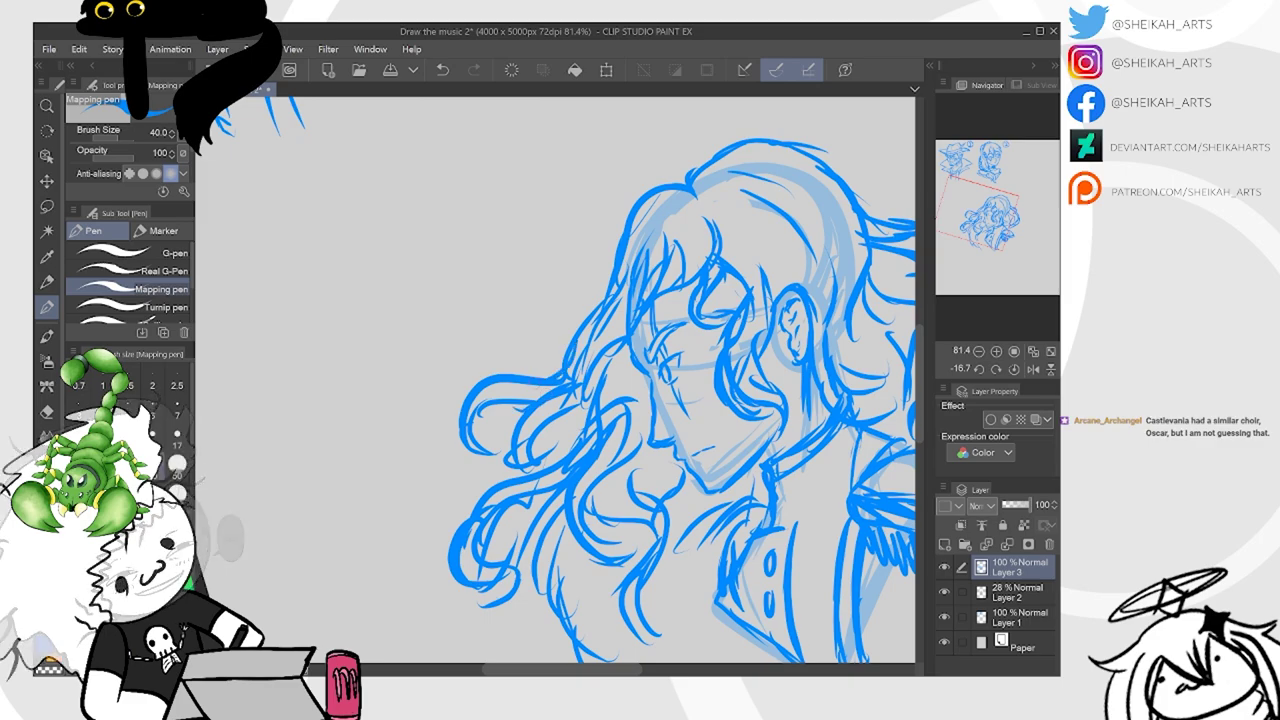
left_click_drag(493, 441, 378, 426)
left_click_drag(640, 448, 612, 446)
left_click_drag(504, 454, 551, 424)
mouse_move(766, 377)
left_mouse_down()
mouse_move(726, 438)
mouse_move(754, 461)
left_mouse_up()
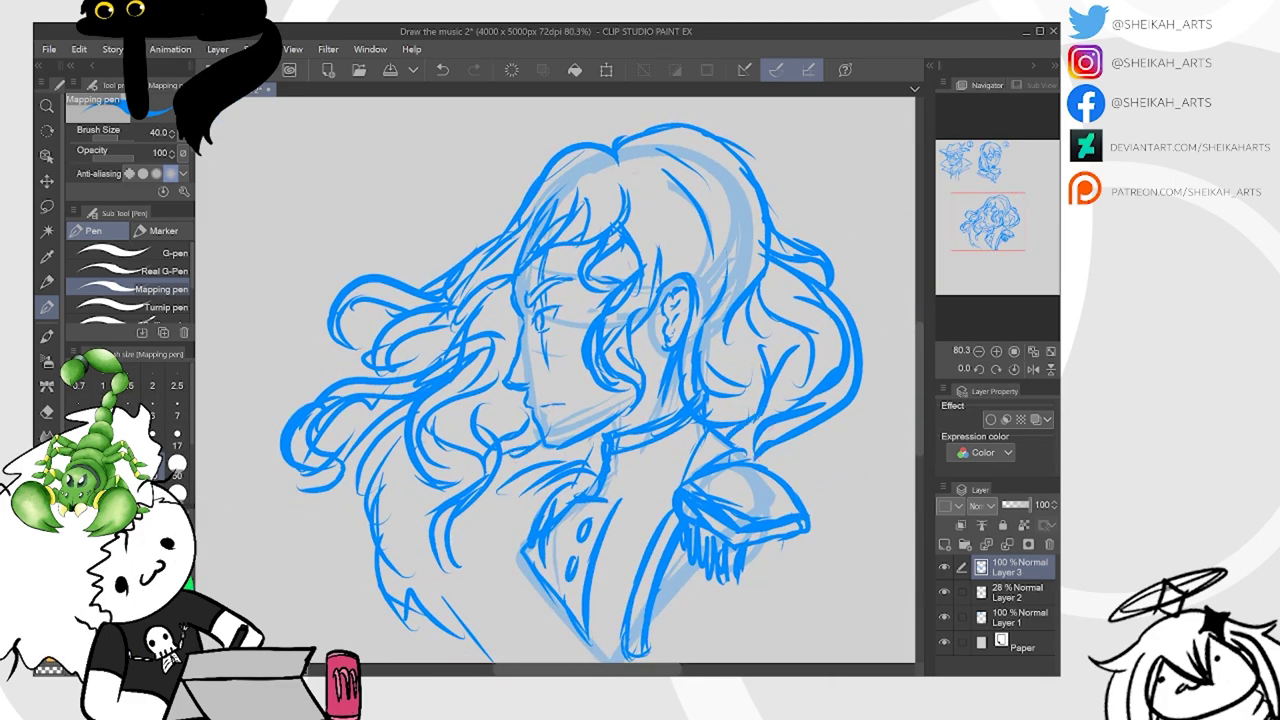
Thicken the fur collar's outer edge with jagged tufts and add short fur strokes inside it and beside the uniform
left_click_drag(560, 440, 584, 305)
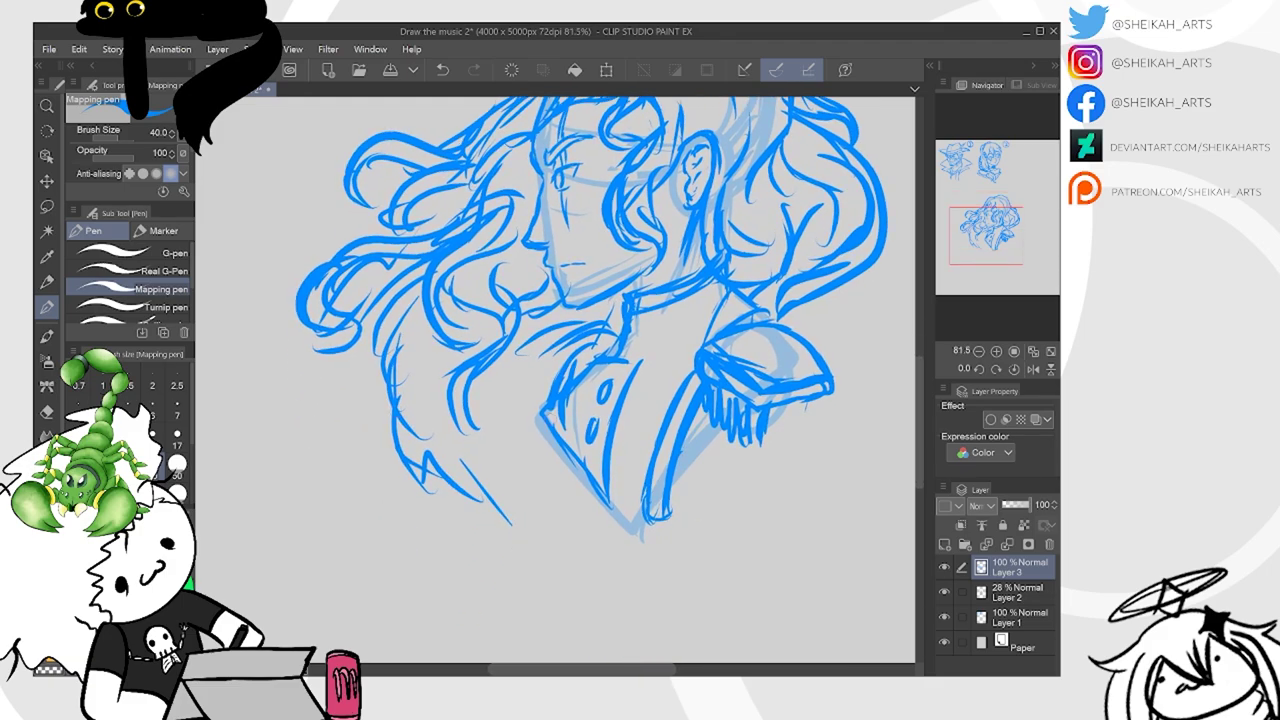
mouse_move(398, 312)
left_mouse_down()
mouse_move(360, 380)
mouse_move(374, 426)
left_mouse_up()
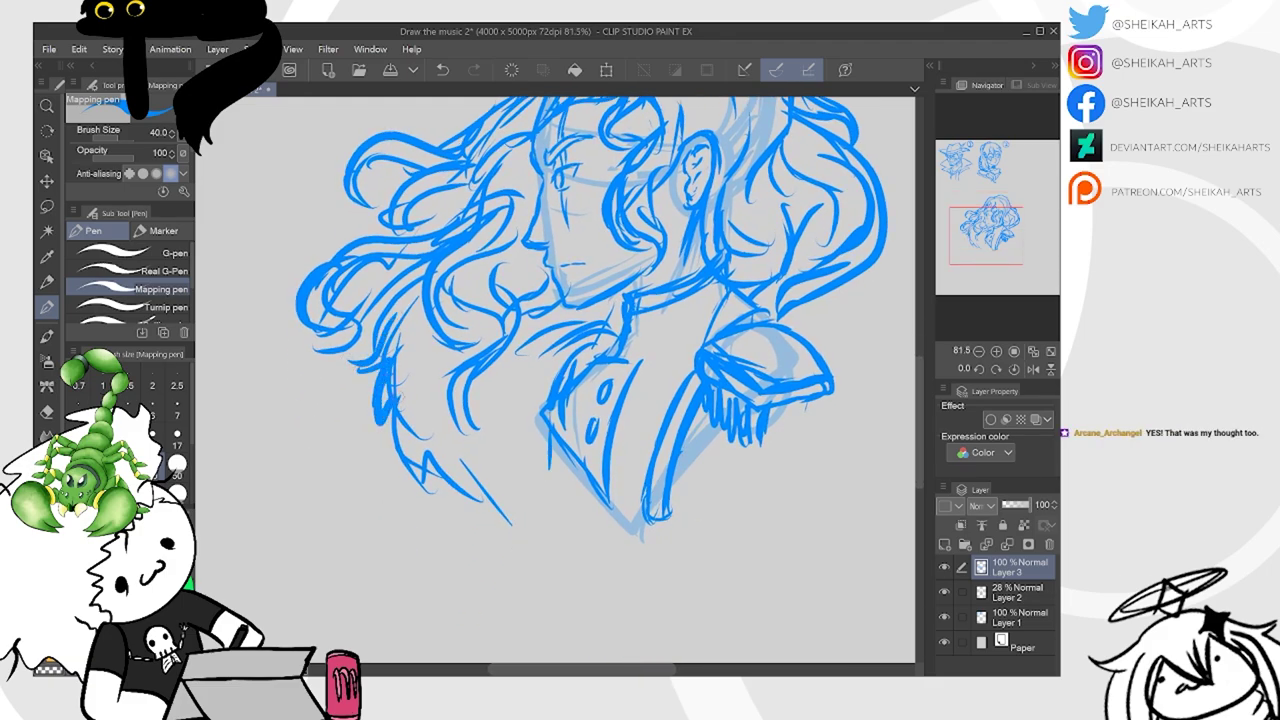
left_click_drag(454, 474, 472, 510)
left_click_drag(466, 458, 522, 524)
left_click_drag(518, 438, 506, 496)
left_click_drag(407, 293, 375, 309)
left_click_drag(405, 329, 395, 335)
left_click_drag(548, 358, 518, 416)
left_click_drag(592, 290, 584, 300)
left_click_drag(562, 446, 549, 496)
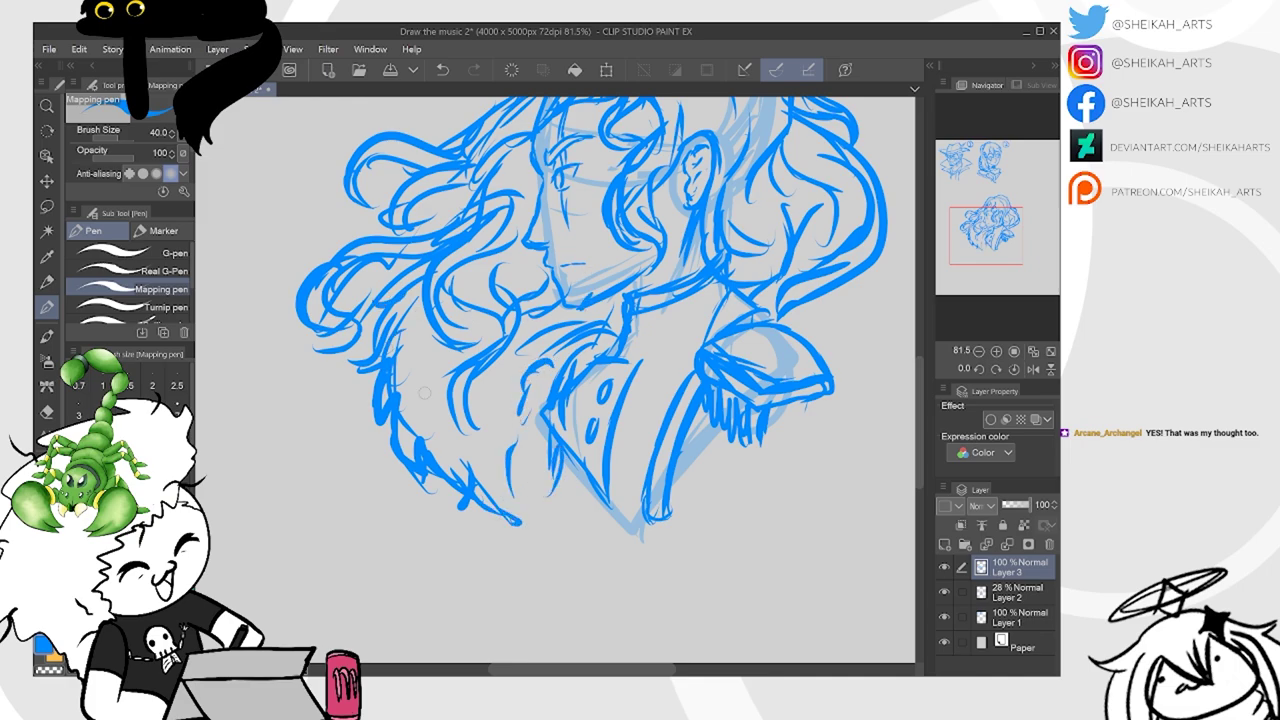
Line the uniform's lower edge down to the pointed tip of the bust
left_click_drag(565, 450, 632, 528)
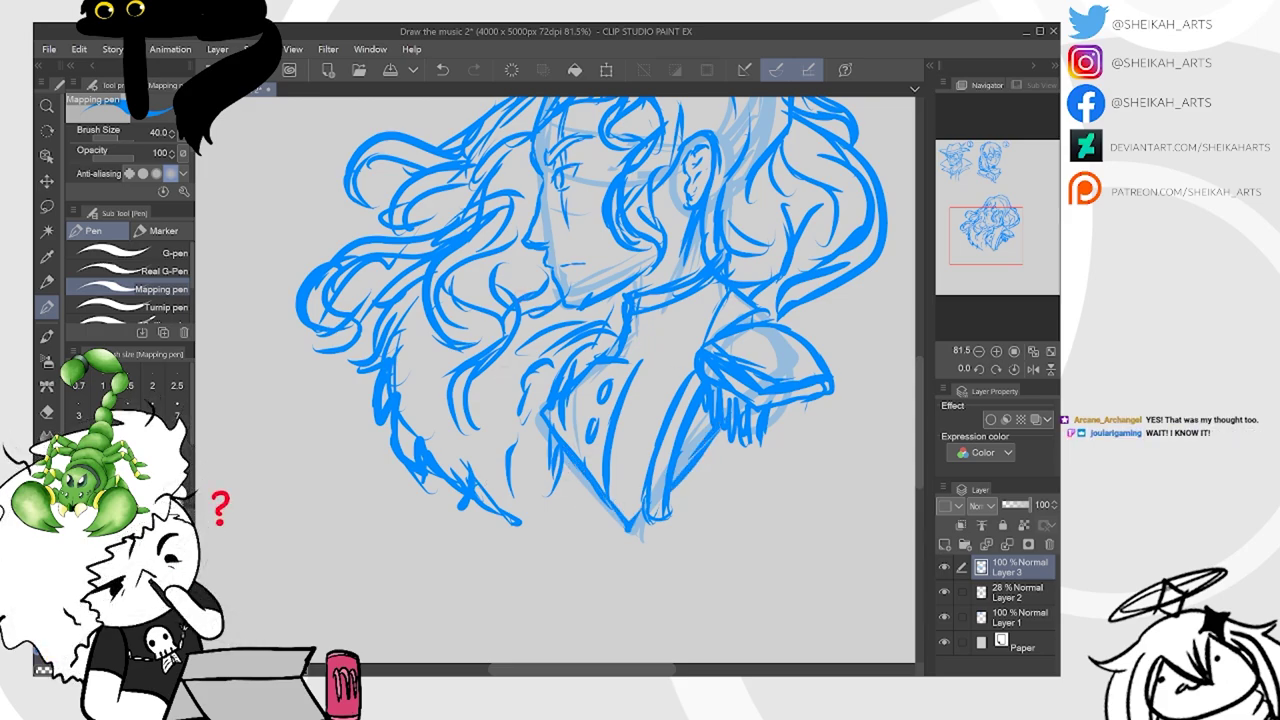
left_click_drag(680, 240, 600, 350)
left_click_drag(770, 190, 700, 190)
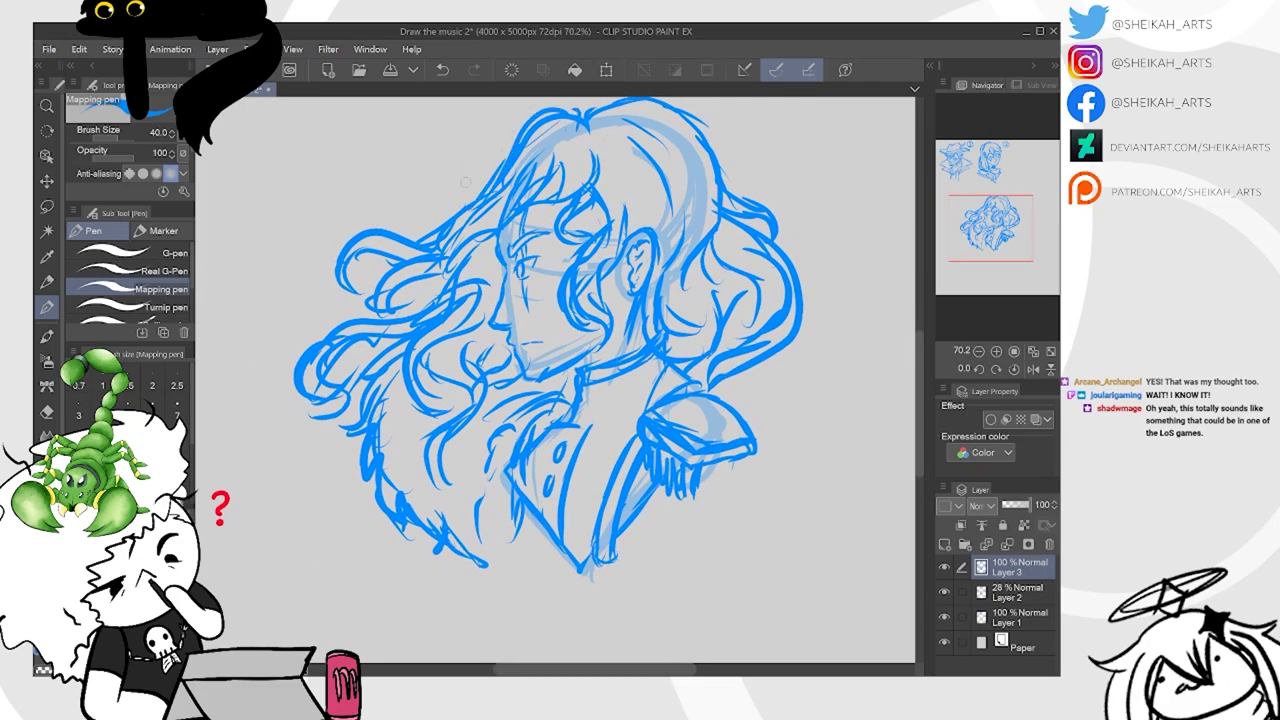
scroll(580, 420, "up", 2)
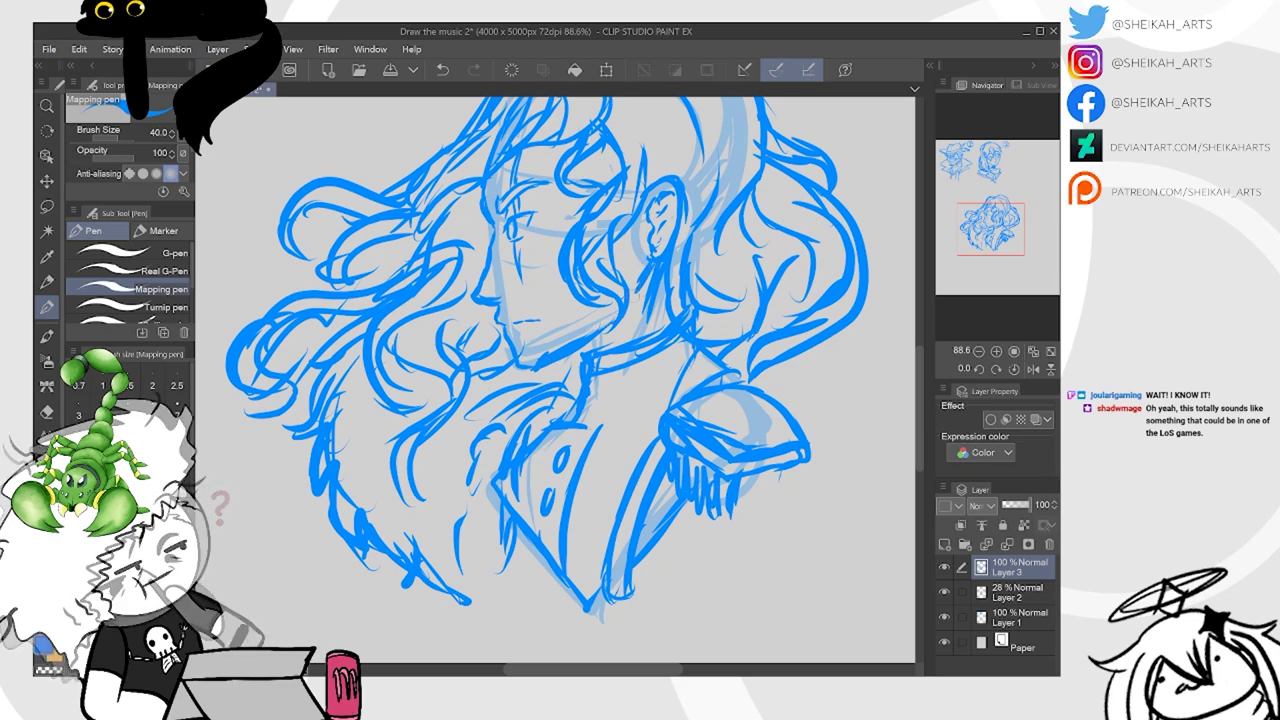
Erase stray marks under the jaw near the collar and hatch the neck shadow below the ear with the Mapping pen
key("e")
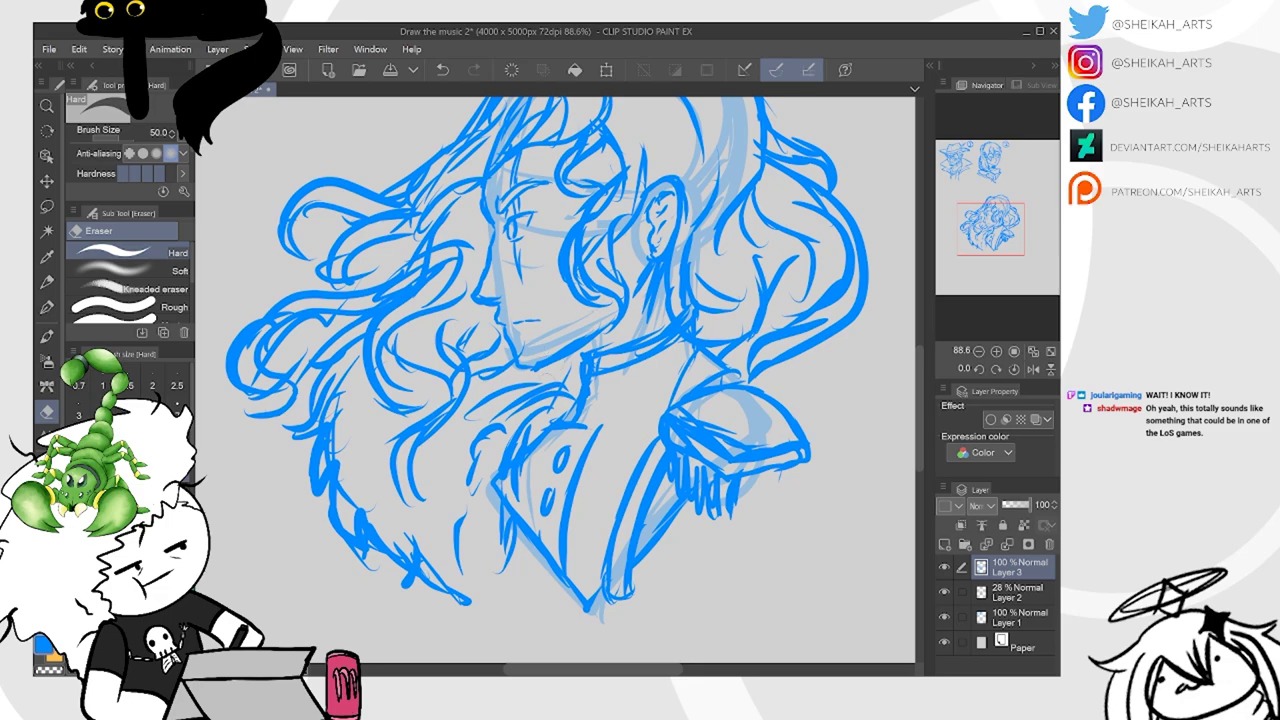
mouse_move(578, 358)
left_mouse_down()
mouse_move(536, 372)
mouse_move(581, 350)
left_mouse_up()
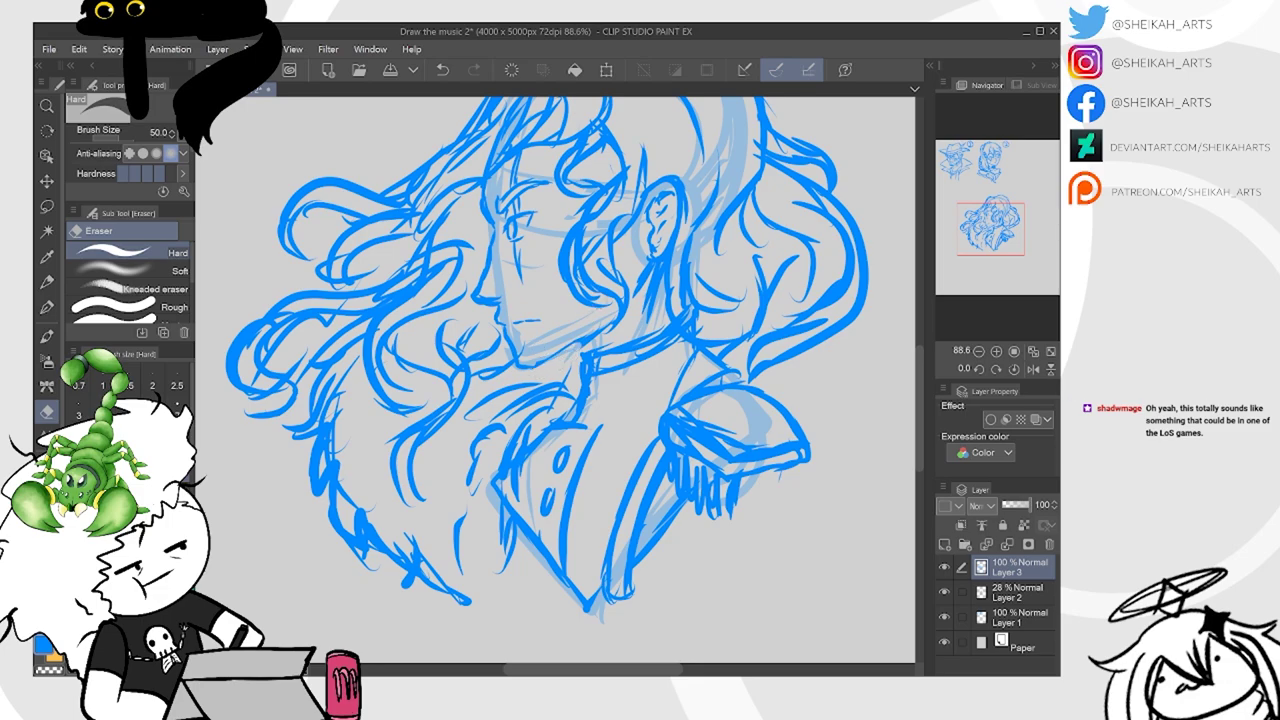
key("p")
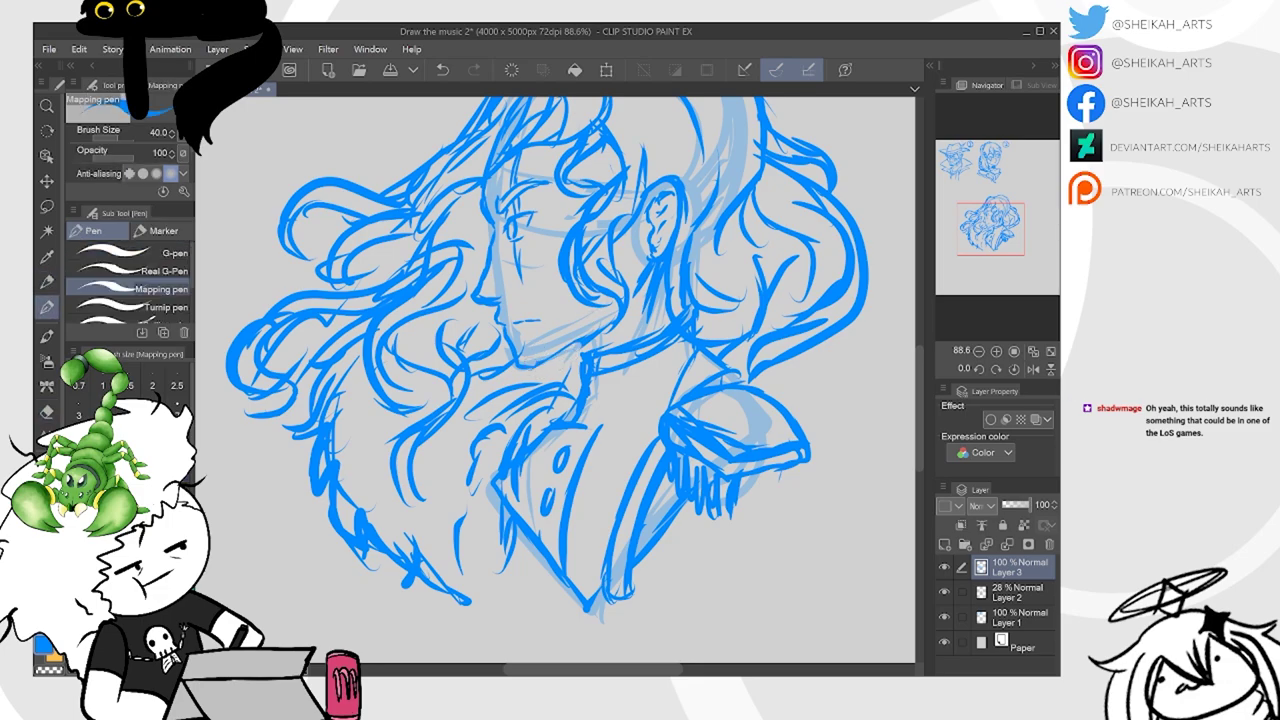
left_click_drag(640, 302, 632, 328)
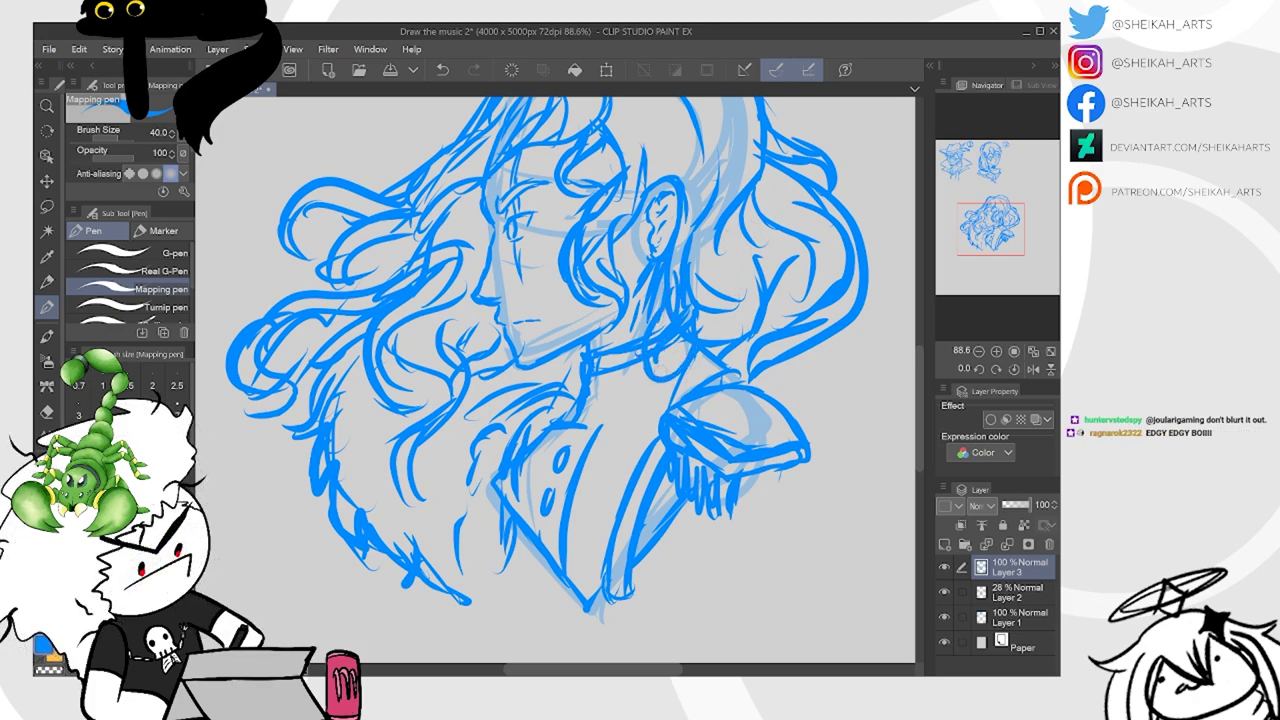
Draw a loose curl over the back of the collar and add more strands through the back hair and crown
left_click_drag(682, 347, 674, 363)
left_click_drag(706, 286, 733, 309)
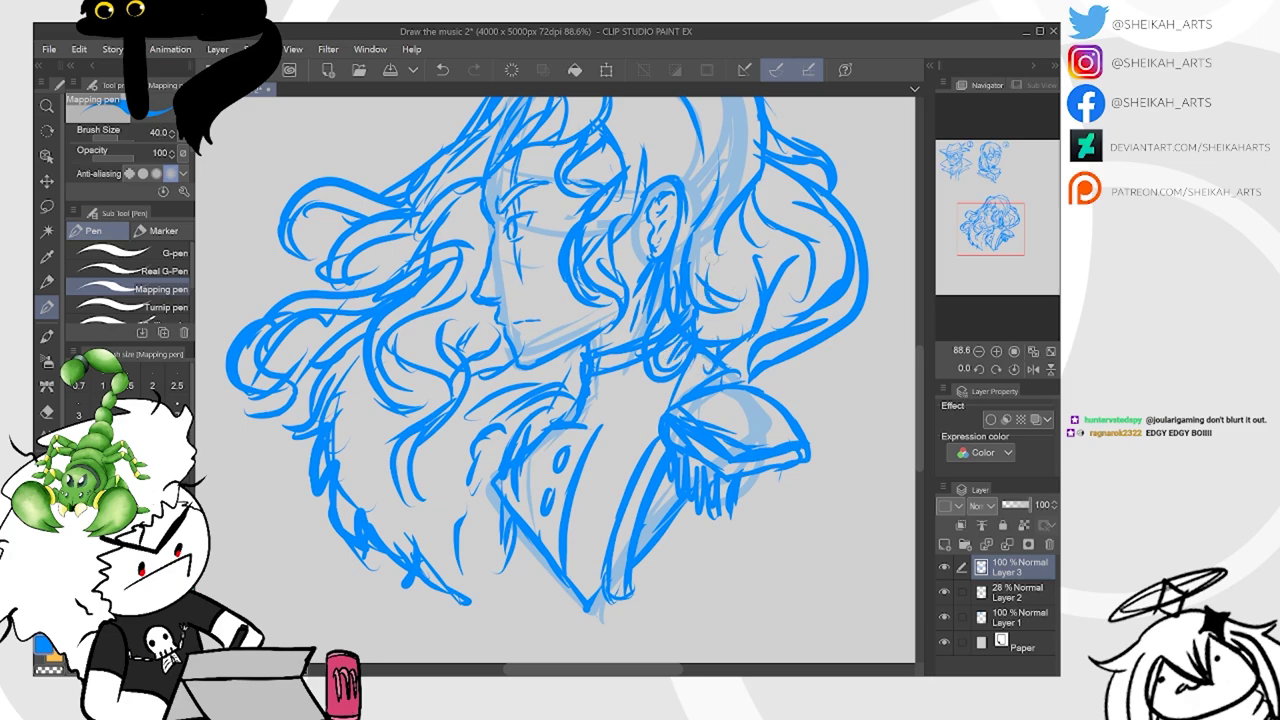
left_click_drag(702, 256, 750, 306)
left_click_drag(736, 262, 682, 408)
scroll(700, 290, "down", 3)
left_click_drag(668, 266, 658, 314)
mouse_move(622, 218)
left_mouse_down()
mouse_move(678, 282)
mouse_move(750, 295)
left_mouse_up()
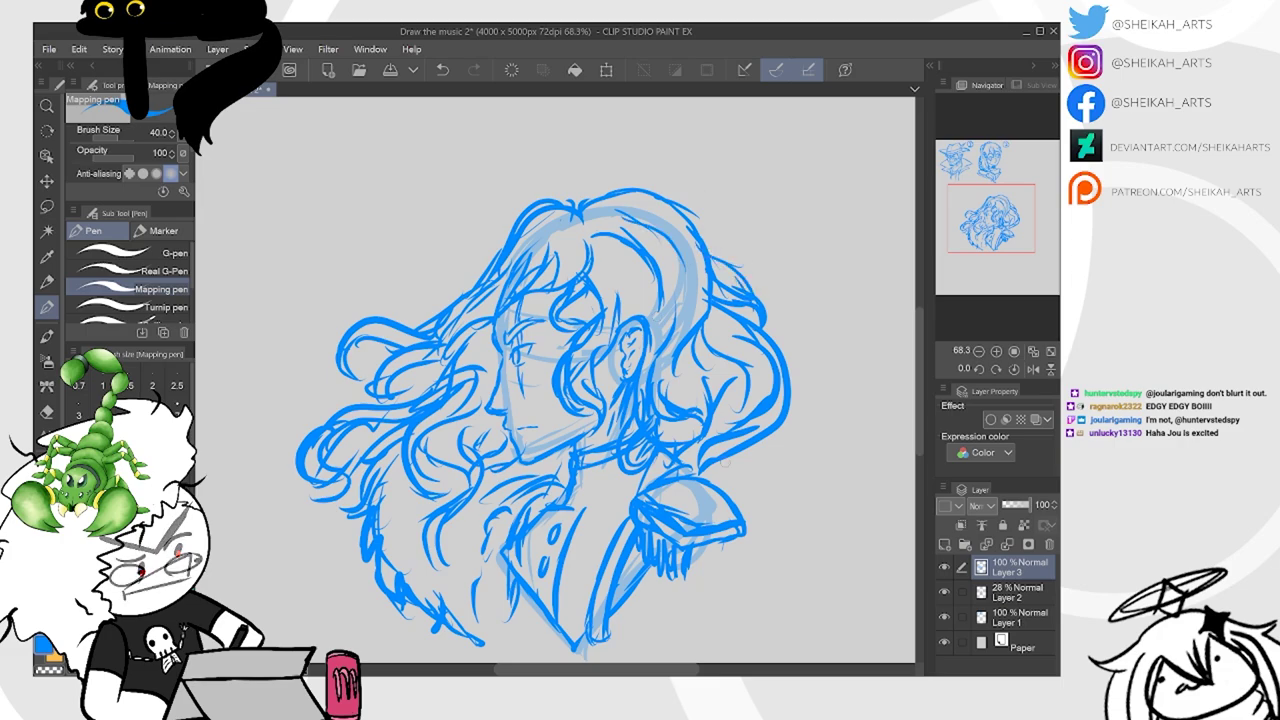
Add hatched trim detail along the uniform's chest band and extra marks around the epaulette fringe and neck
left_click_drag(728, 484, 702, 293)
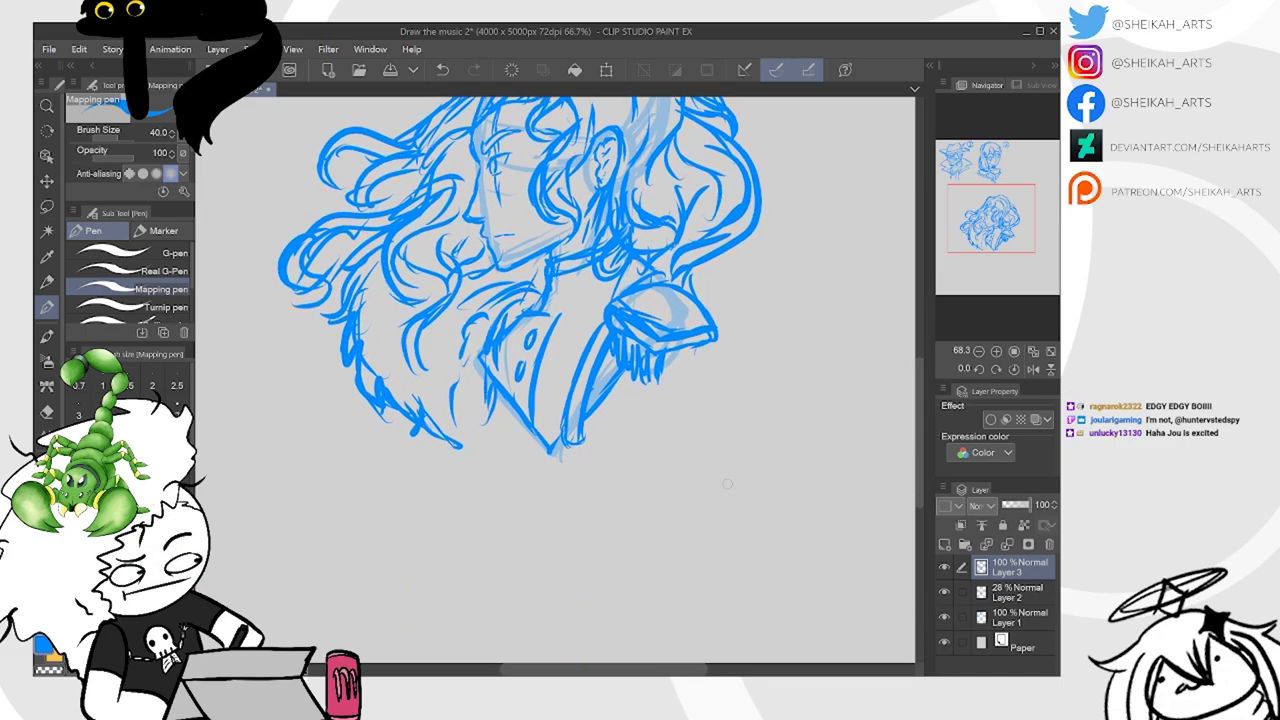
mouse_move(632, 375)
left_mouse_down()
mouse_move(570, 439)
mouse_move(572, 412)
left_mouse_up()
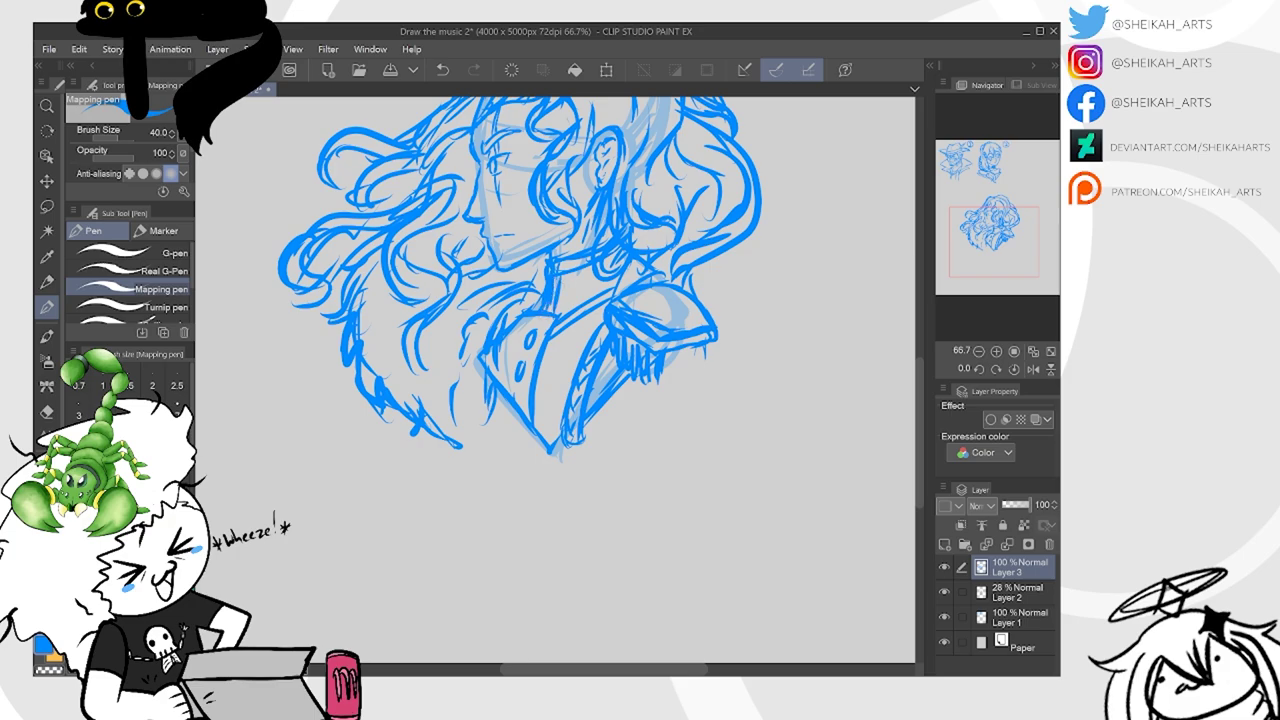
left_click_drag(560, 290, 618, 400)
Lasso the profile's eye, eyebrow and scar, adjust them slightly with a Scale/Rotate transform, and deselect
scroll(490, 350, "down", 2)
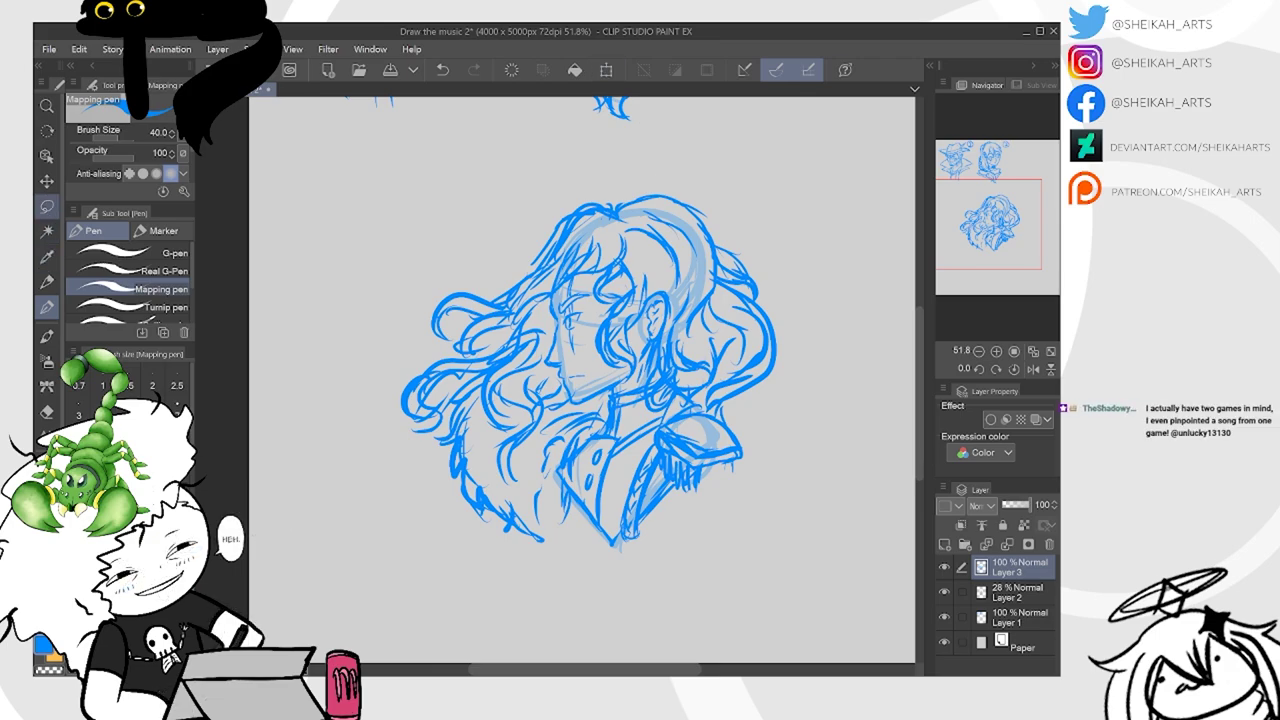
left_click(47, 207)
scroll(633, 250, "up", 1)
scroll(610, 245, "up", 1)
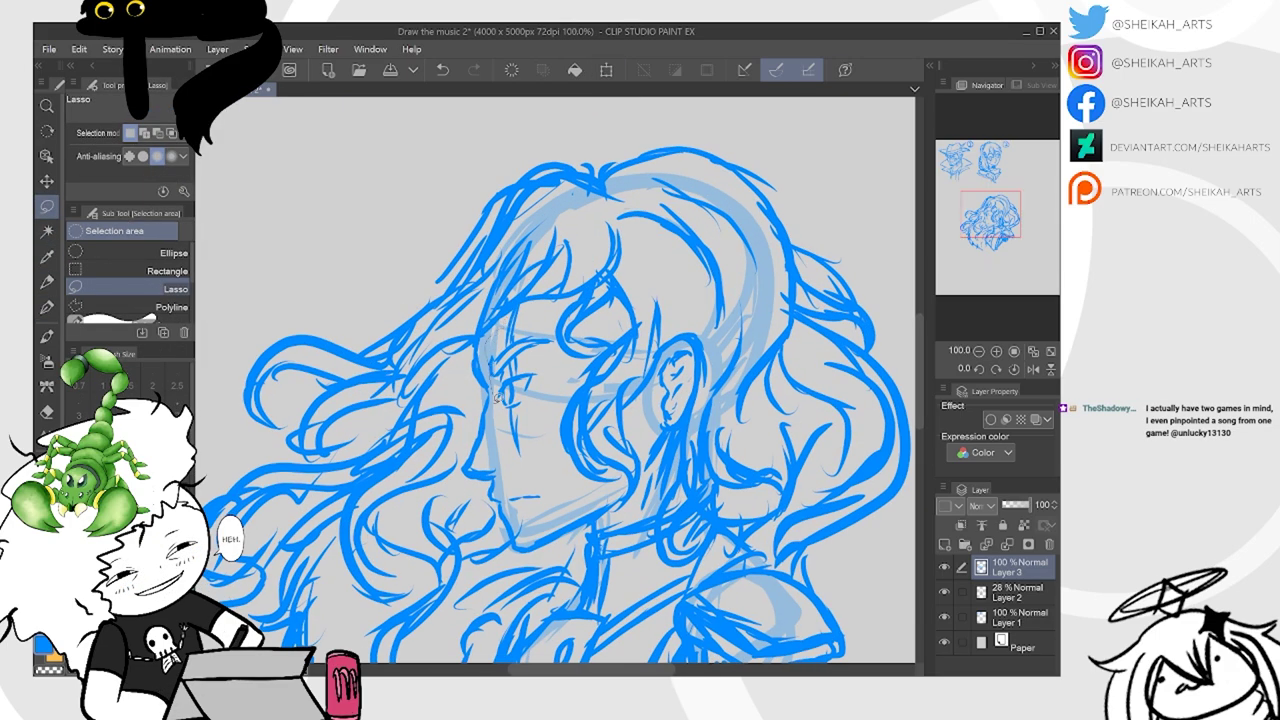
mouse_move(536, 467)
left_mouse_down()
mouse_move(556, 340)
mouse_move(534, 300)
mouse_move(505, 345)
left_mouse_up()
key("ctrl+t")
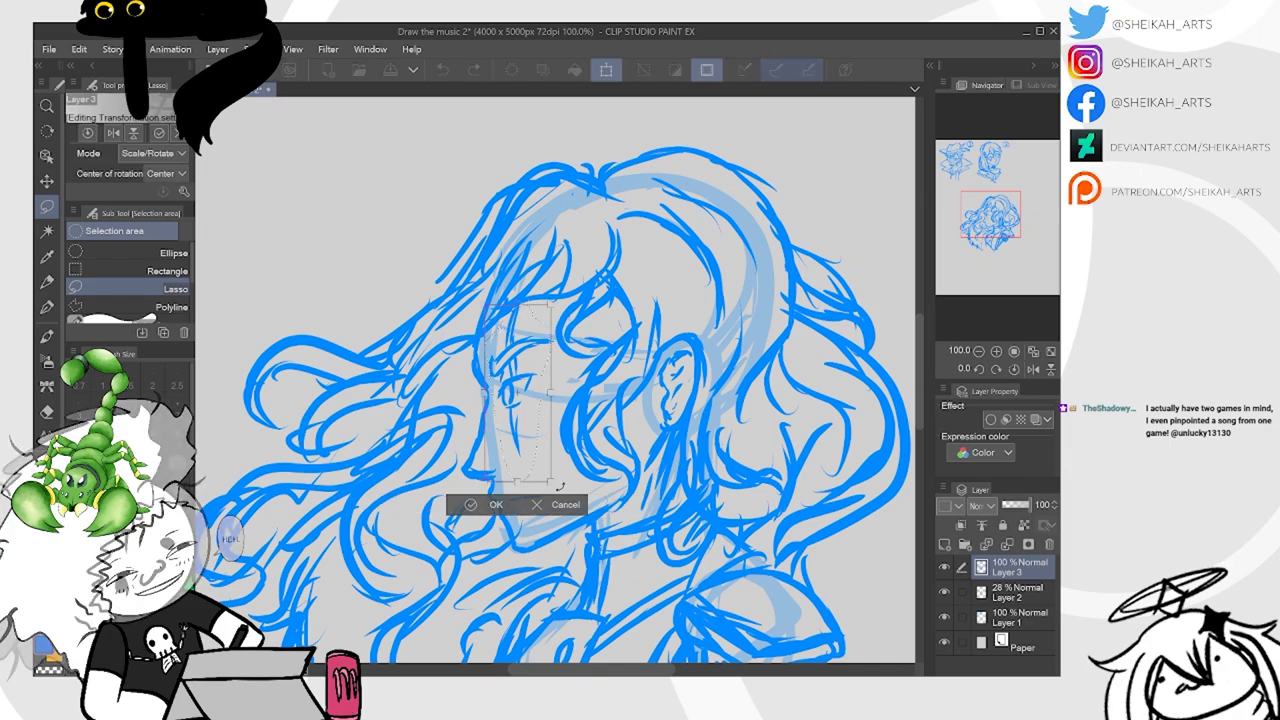
left_click_drag(582, 488, 534, 424)
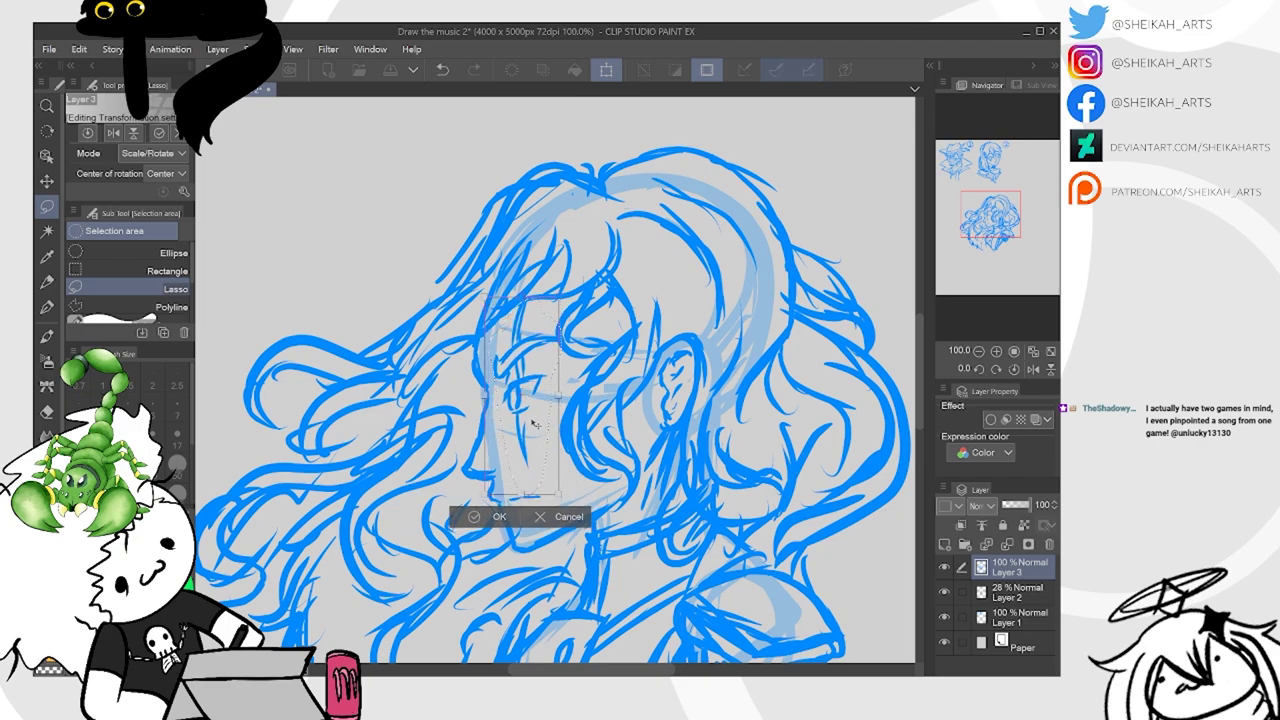
left_click(494, 517)
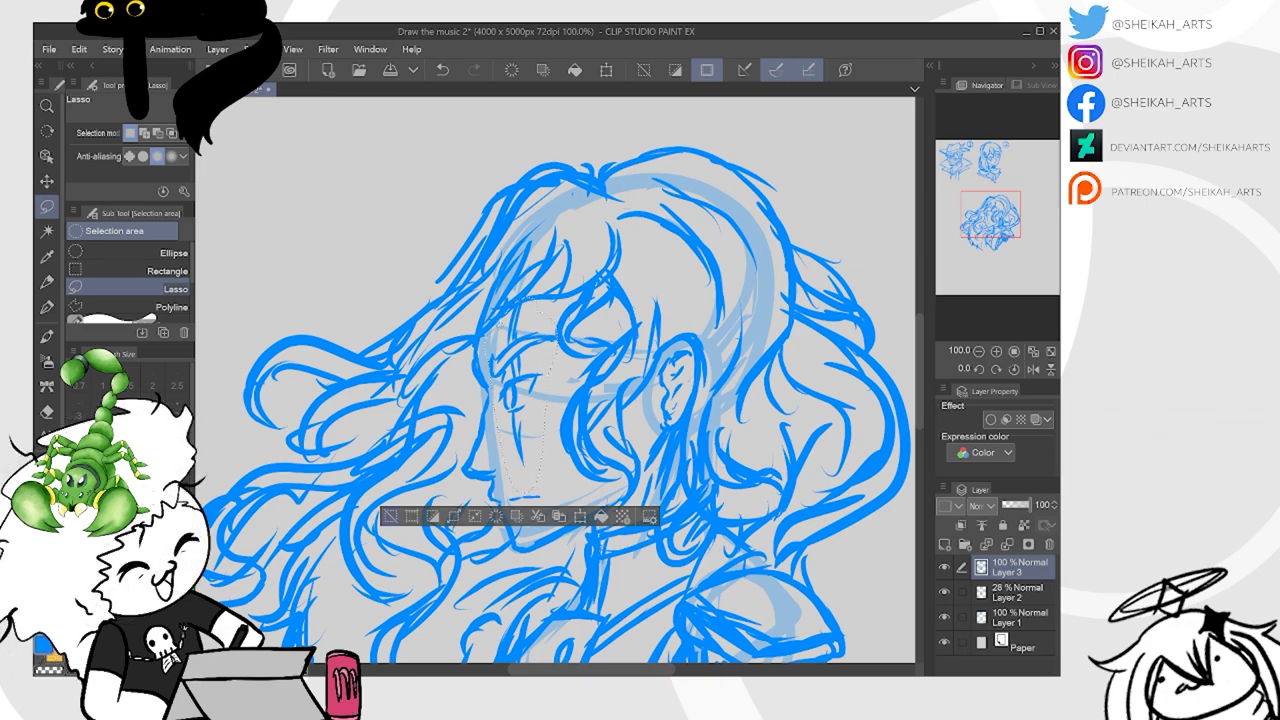
key("ctrl+d")
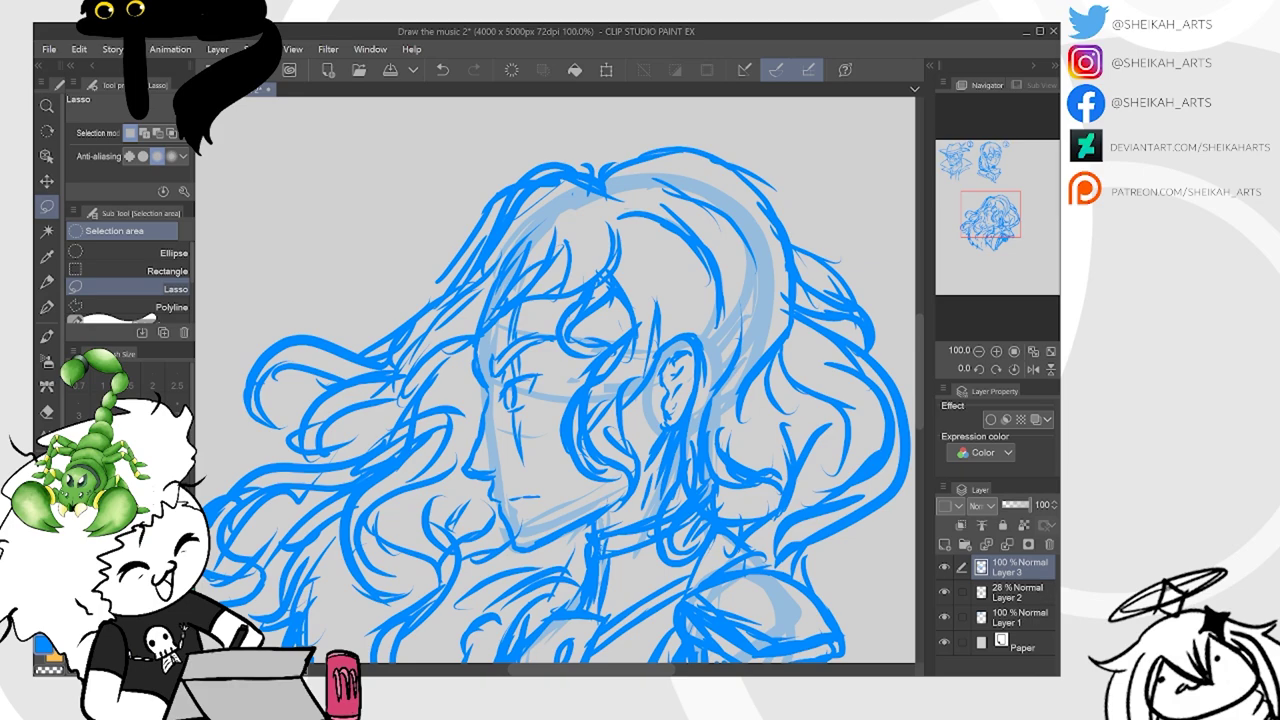
Add a few Mapping pen strokes beside the profile's face and draw an extra lock along the front outer edge of the hair
scroll(555, 380, "down", 5)
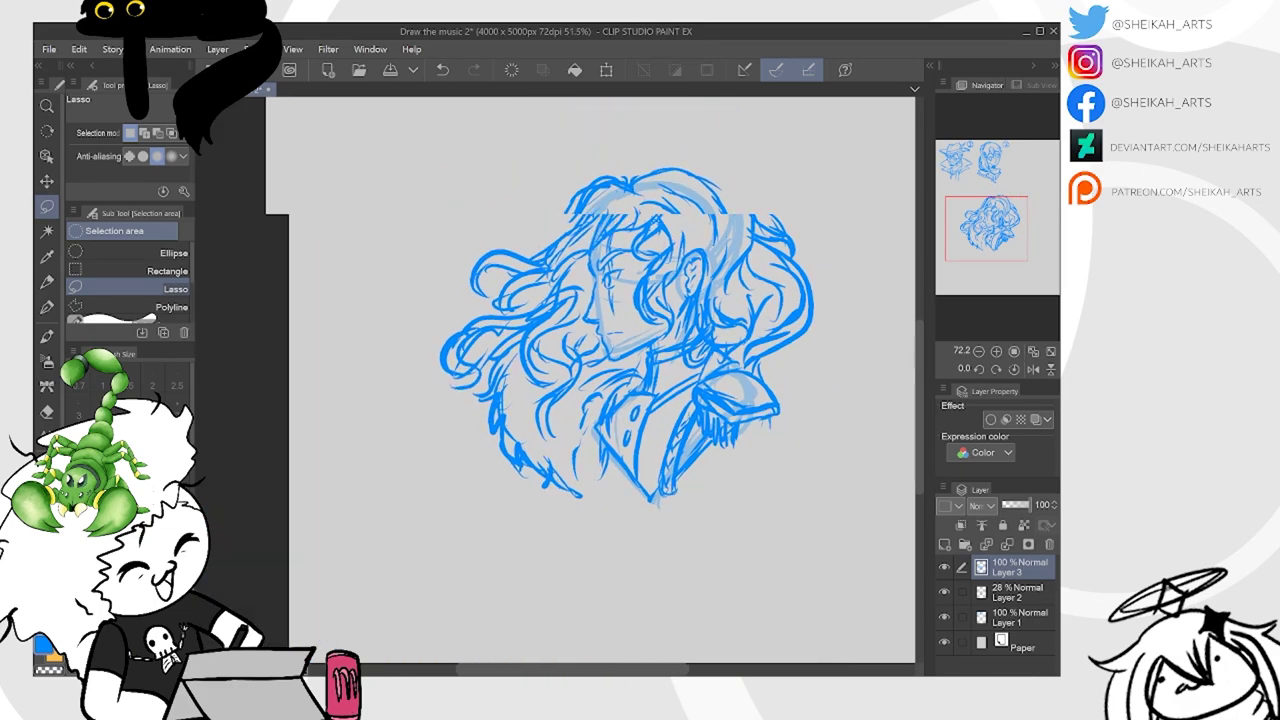
scroll(555, 380, "up", 5)
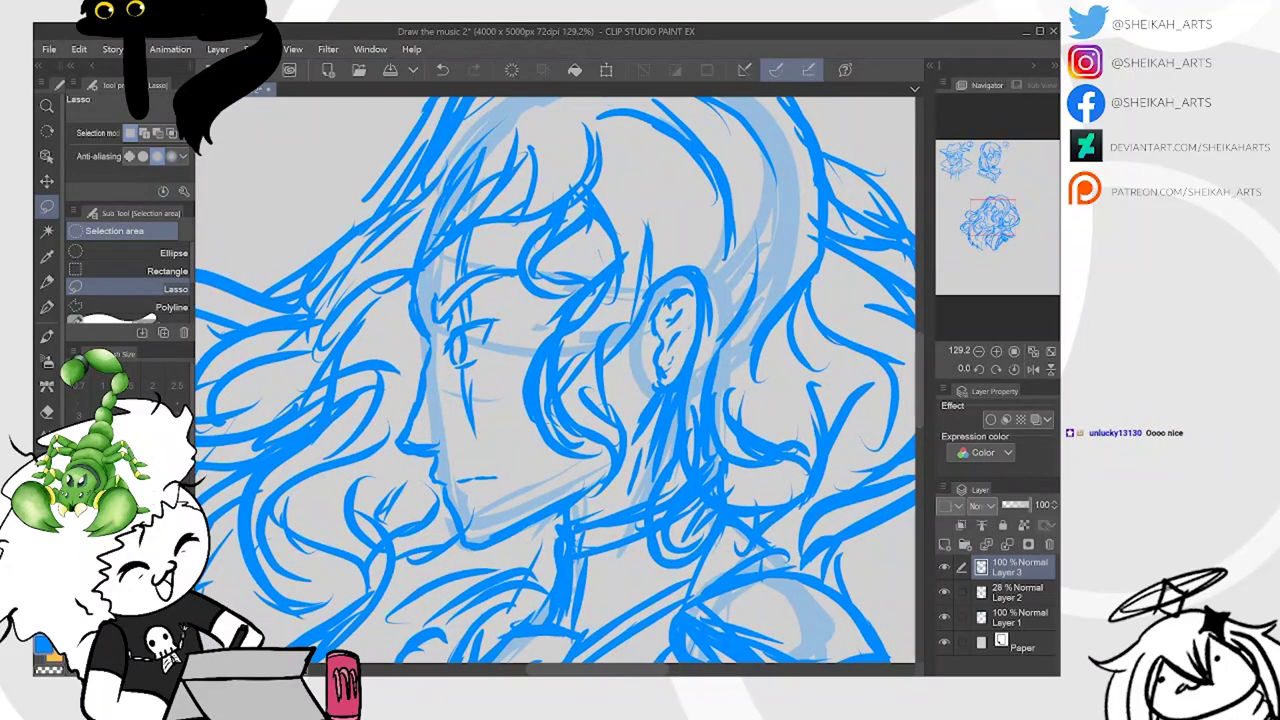
key("p")
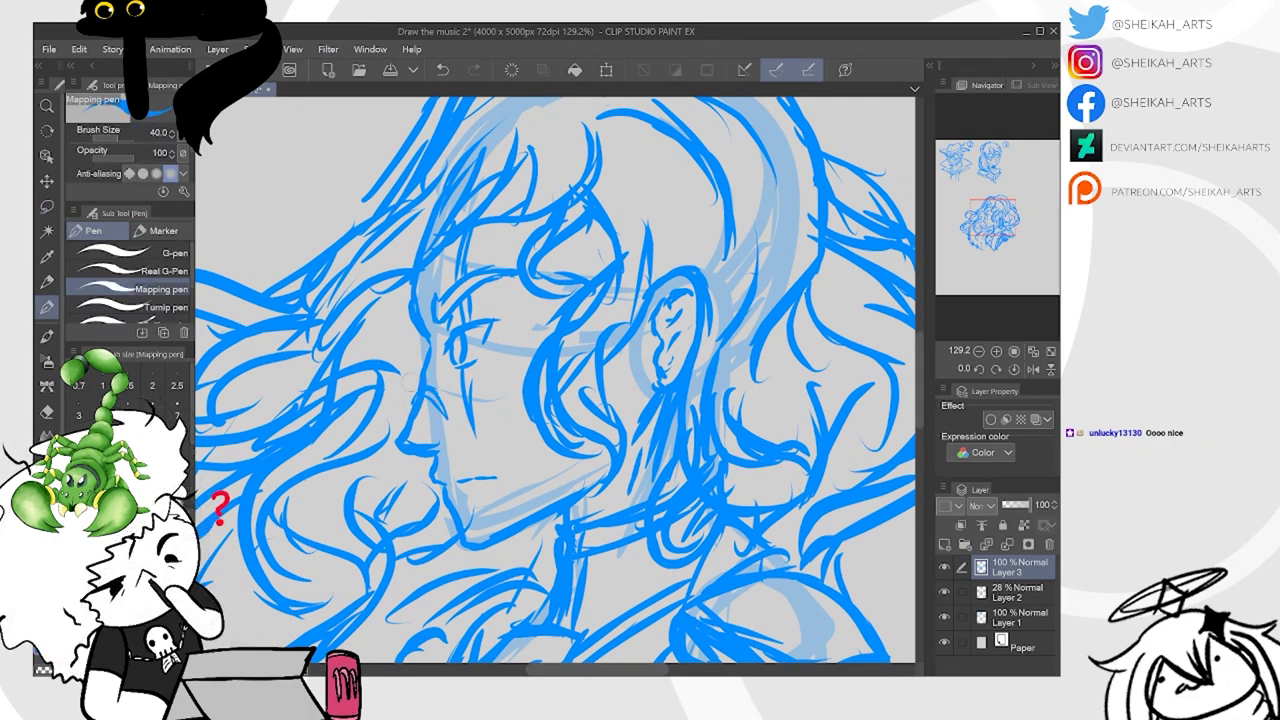
mouse_move(555, 380)
left_mouse_down()
mouse_move(558, 315)
mouse_move(585, 247)
left_mouse_up()
scroll(555, 380, "down", 4)
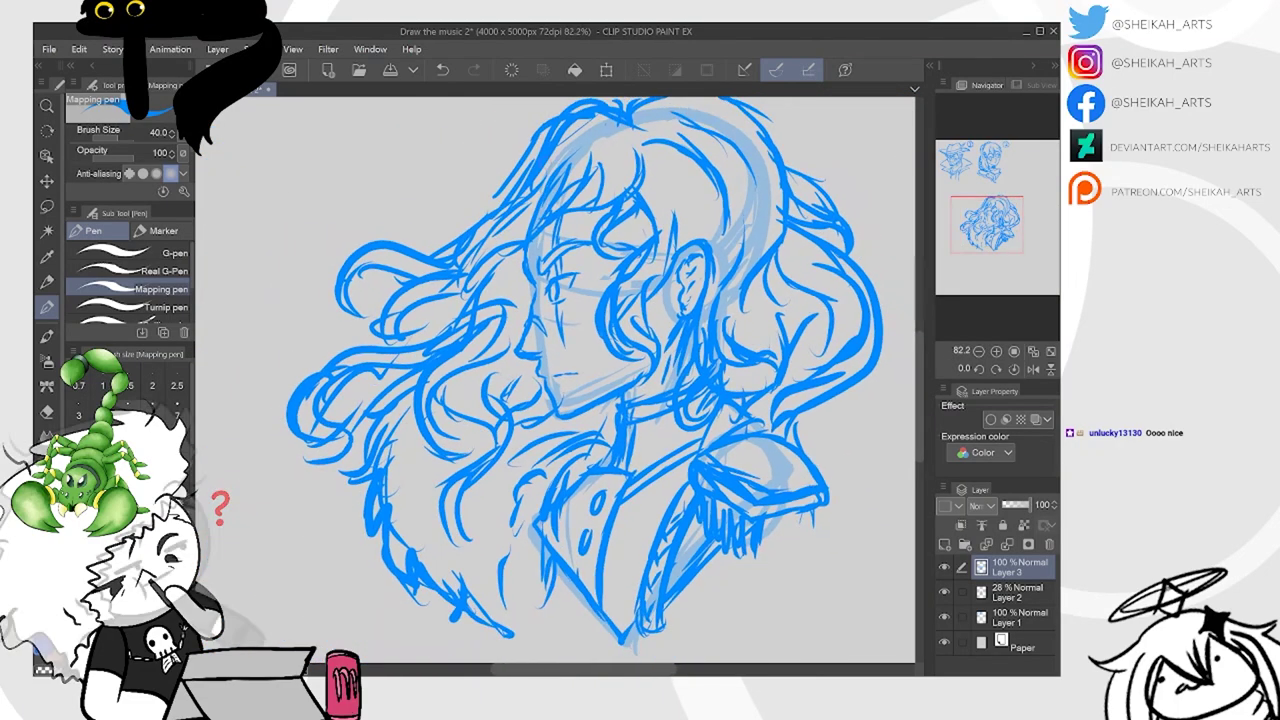
mouse_move(526, 149)
left_mouse_down()
mouse_move(482, 182)
mouse_move(463, 229)
left_mouse_up()
left_click_drag(467, 220, 517, 181)
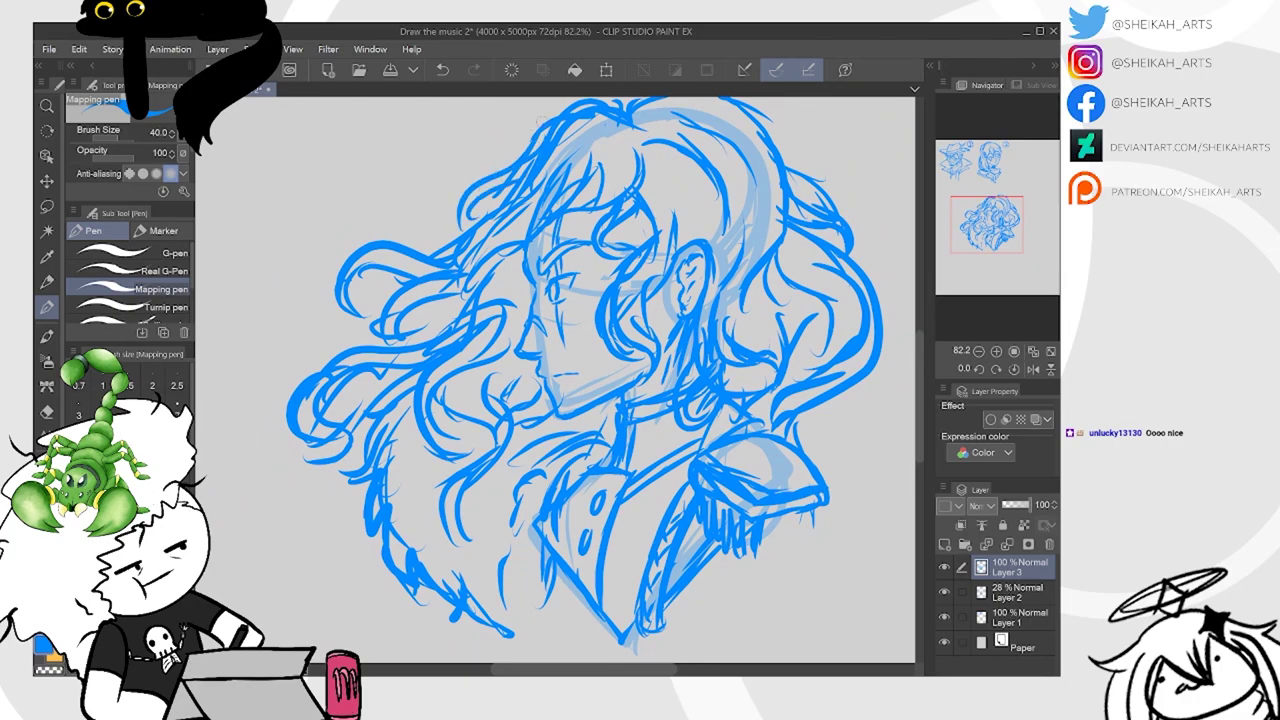
Examine the whole third bust and compare its size and placement with the two numbered busts above it
scroll(575, 380, "down", 4)
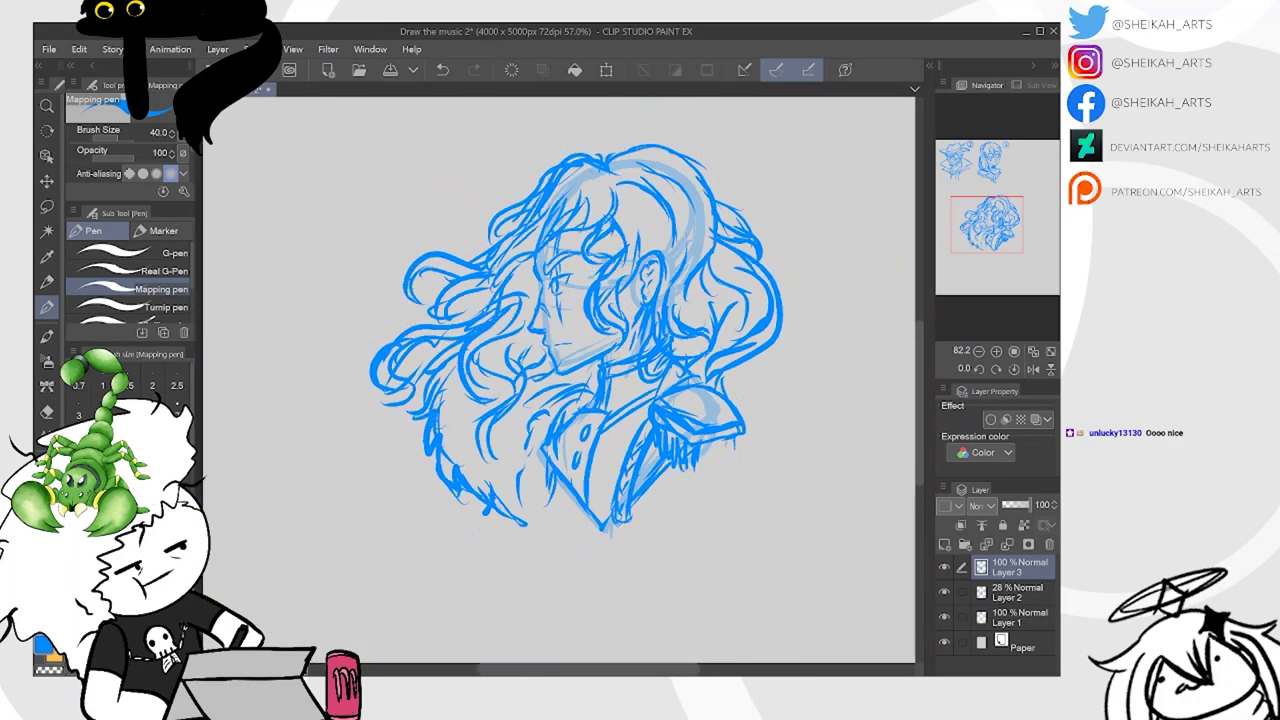
scroll(575, 380, "down", 3)
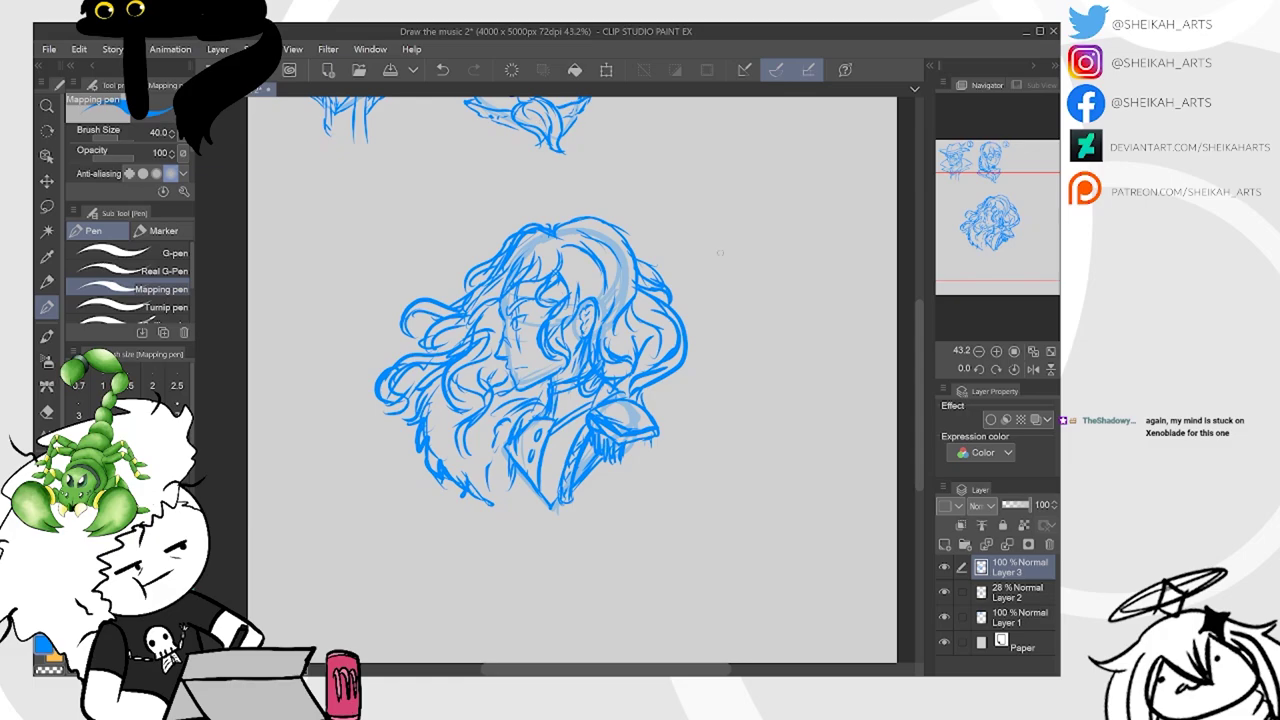
scroll(713, 262, "down", 2)
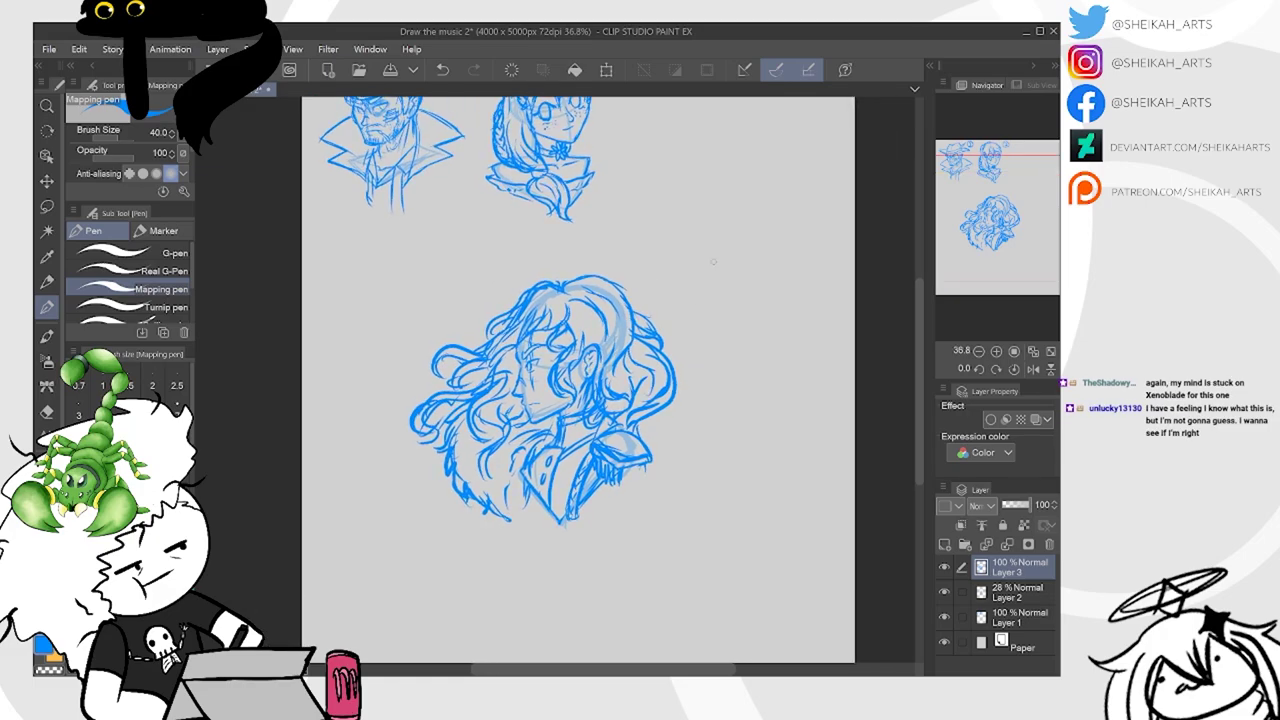
scroll(664, 296, "down", 1)
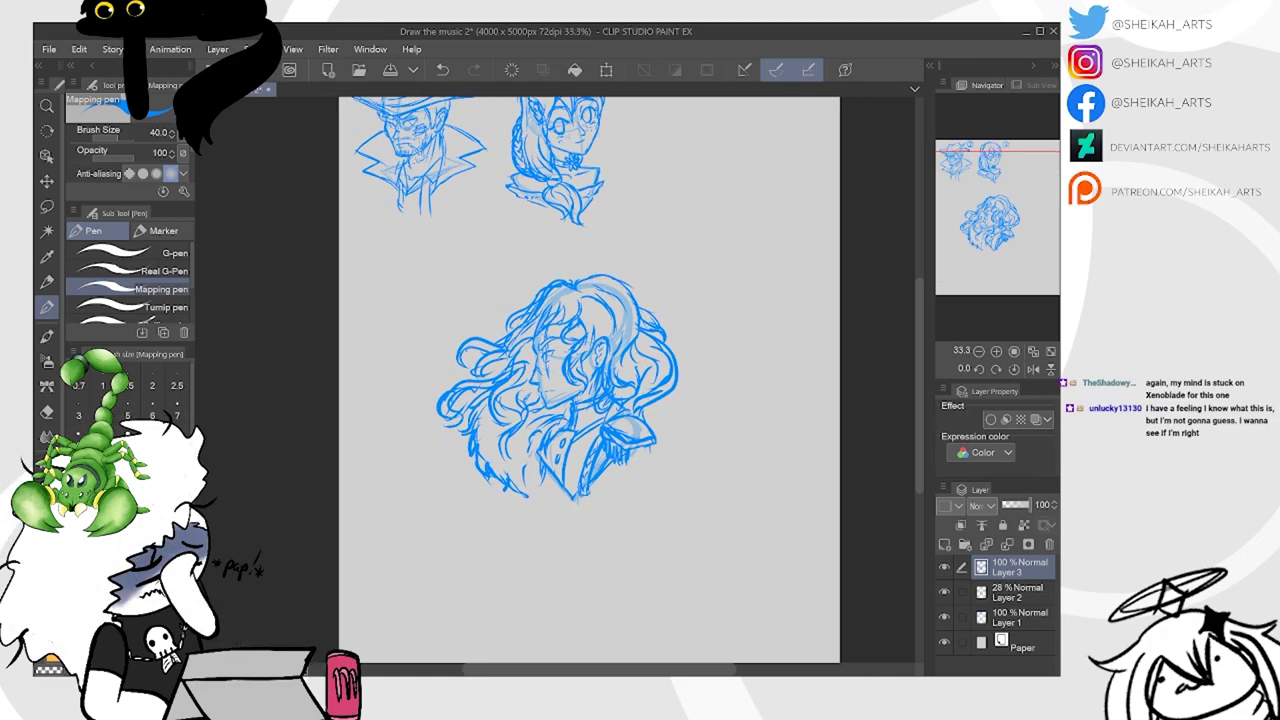
left_click_drag(580, 390, 544, 377)
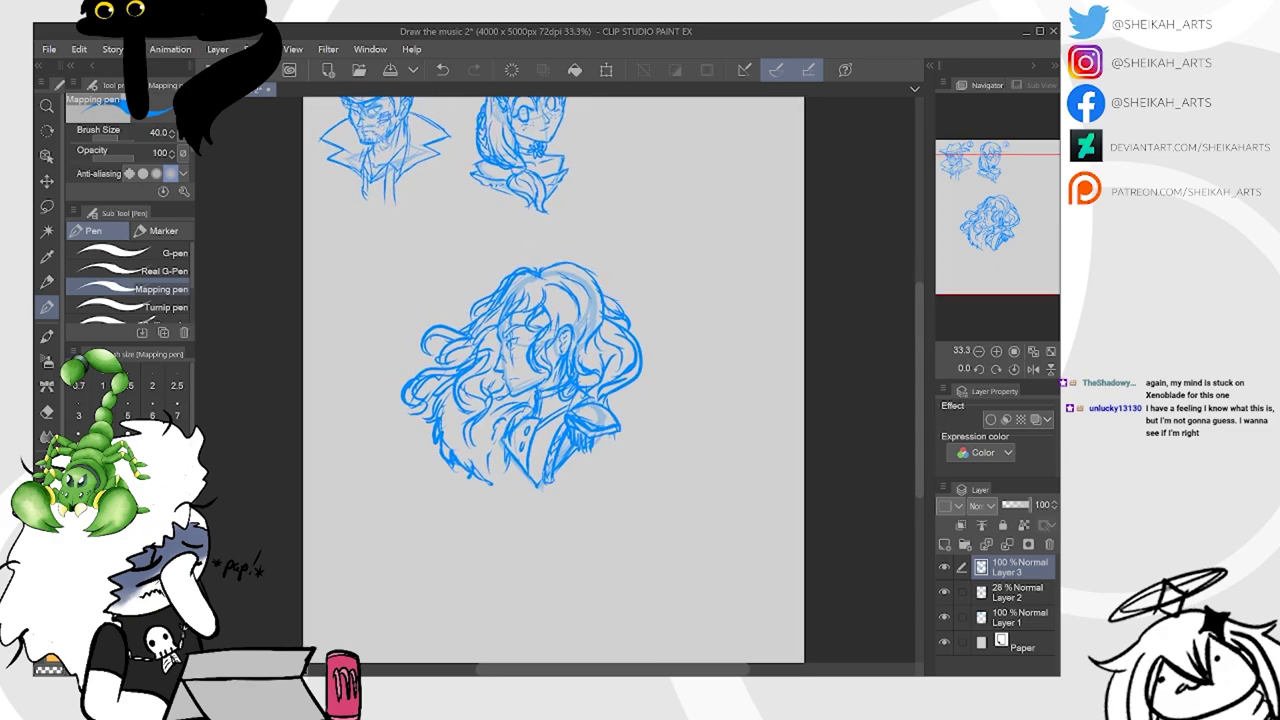
scroll(486, 405, "up", 3)
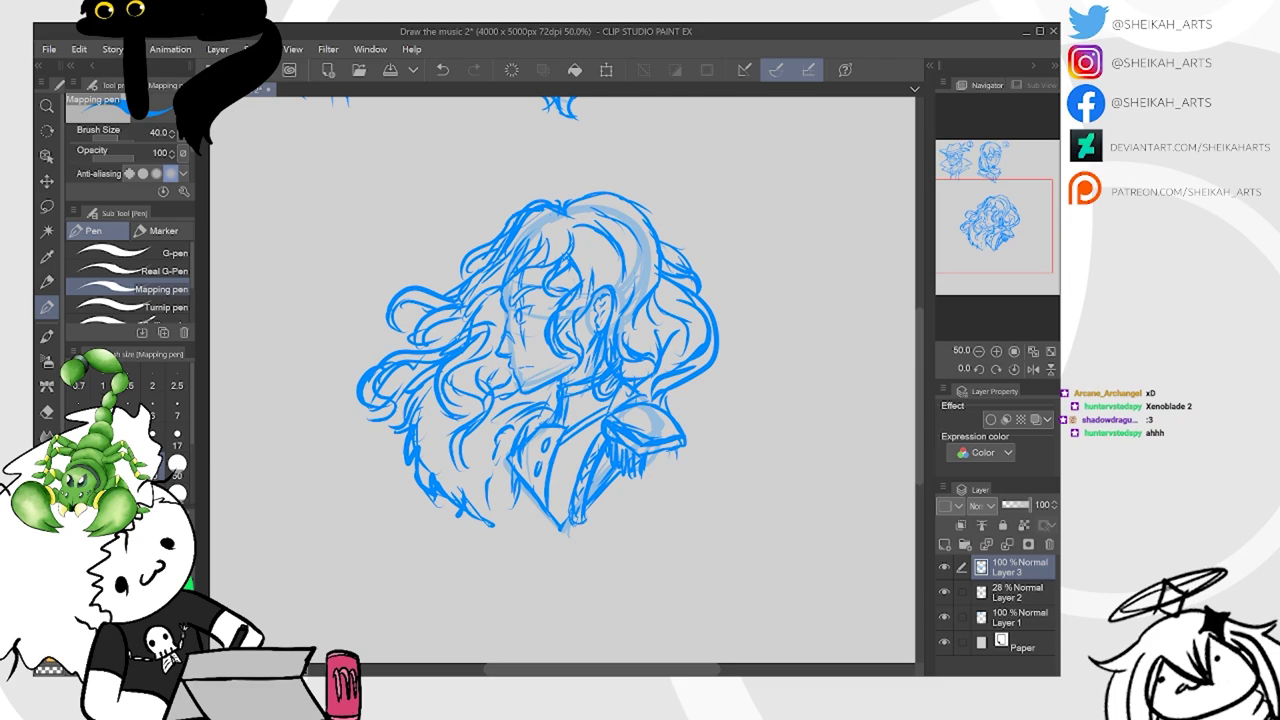
scroll(608, 330, "down", 4)
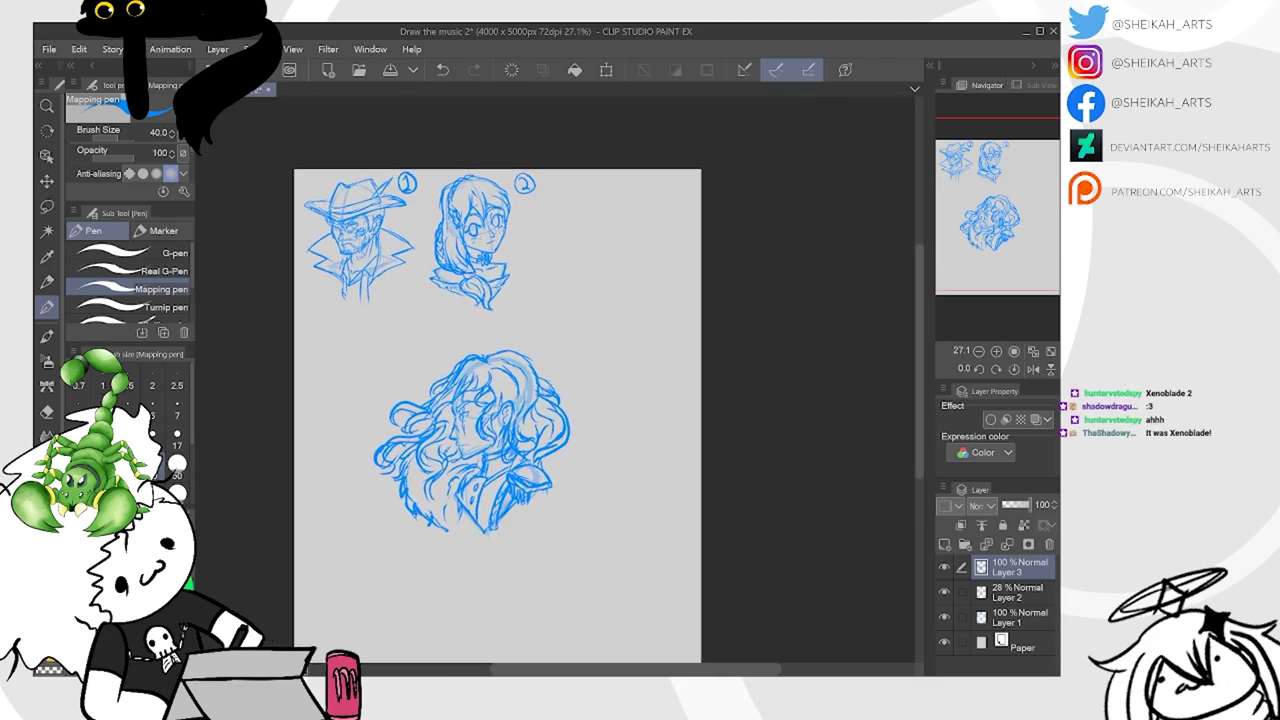
scroll(500, 420, "up", 2)
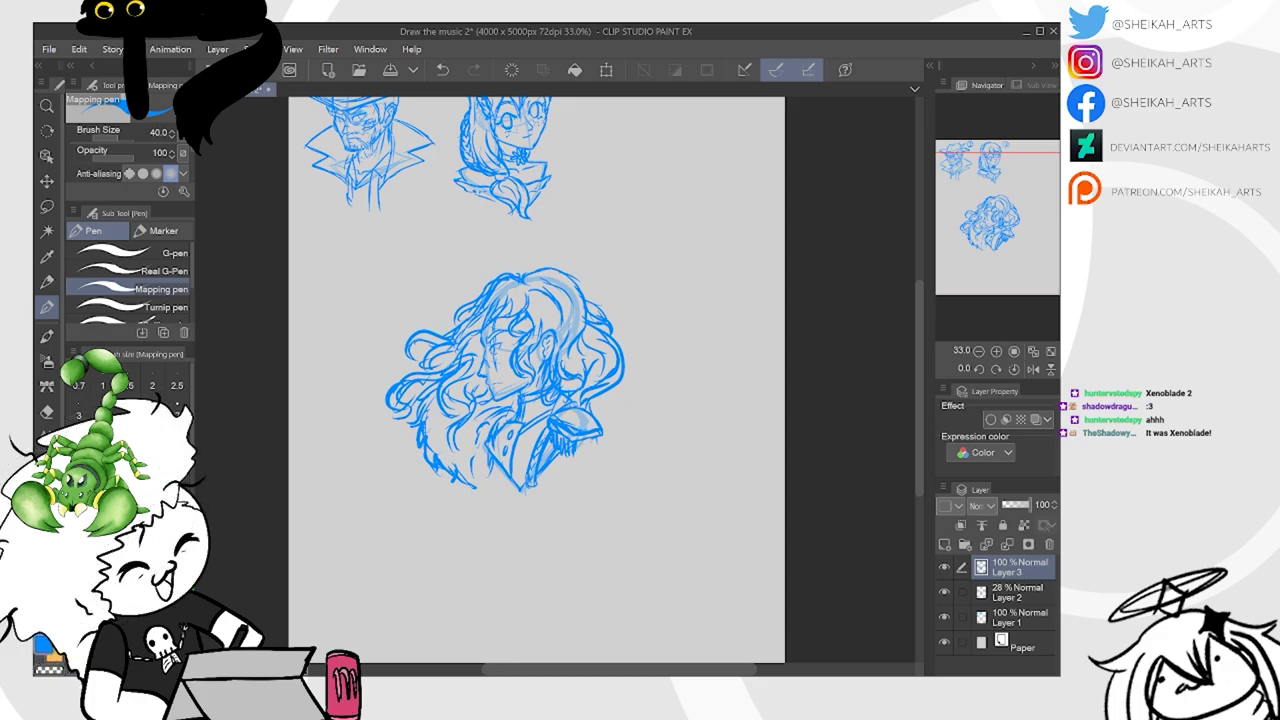
Merge Layer 3 into Layer 2 and scale the third bust down to roughly the size of the other busts
key("ctrl+e")
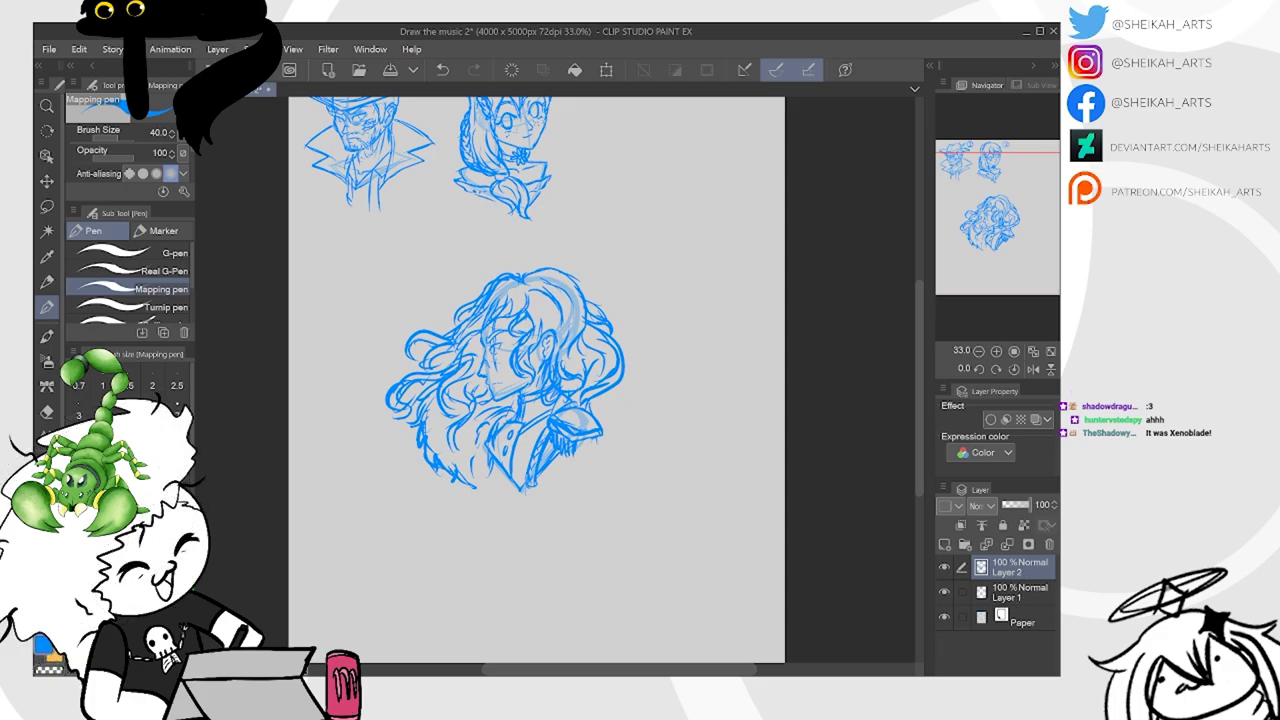
key("ctrl+t")
left_click_drag(602, 329, 697, 234)
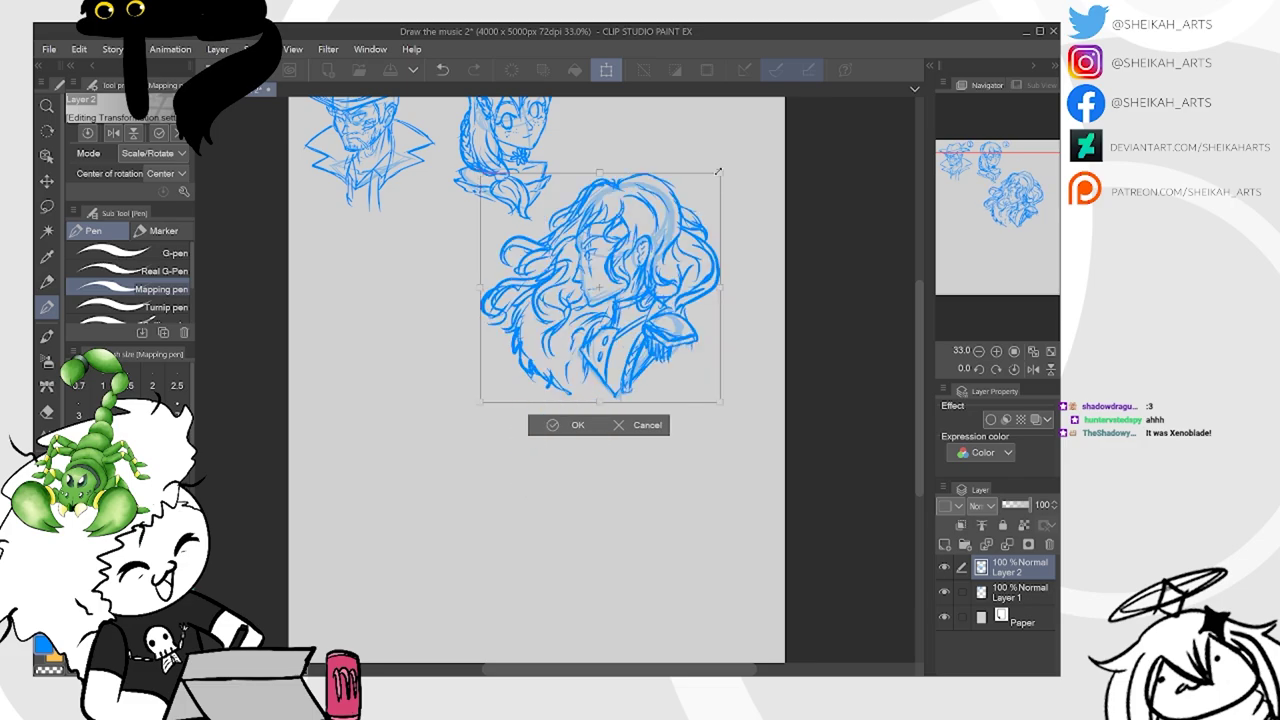
left_click_drag(713, 181, 637, 253)
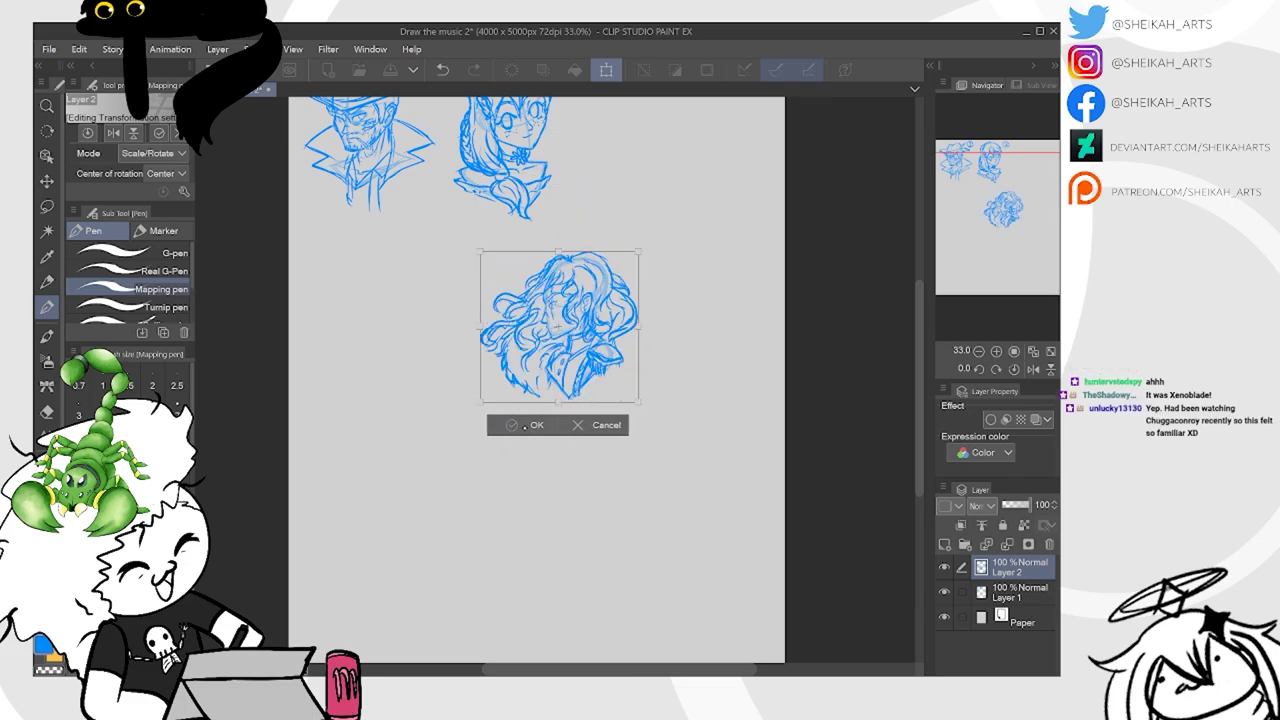
key("Return")
Move the third bust's layer up into the top row, beside bust 2
left_click_drag(560, 328, 448, 482)
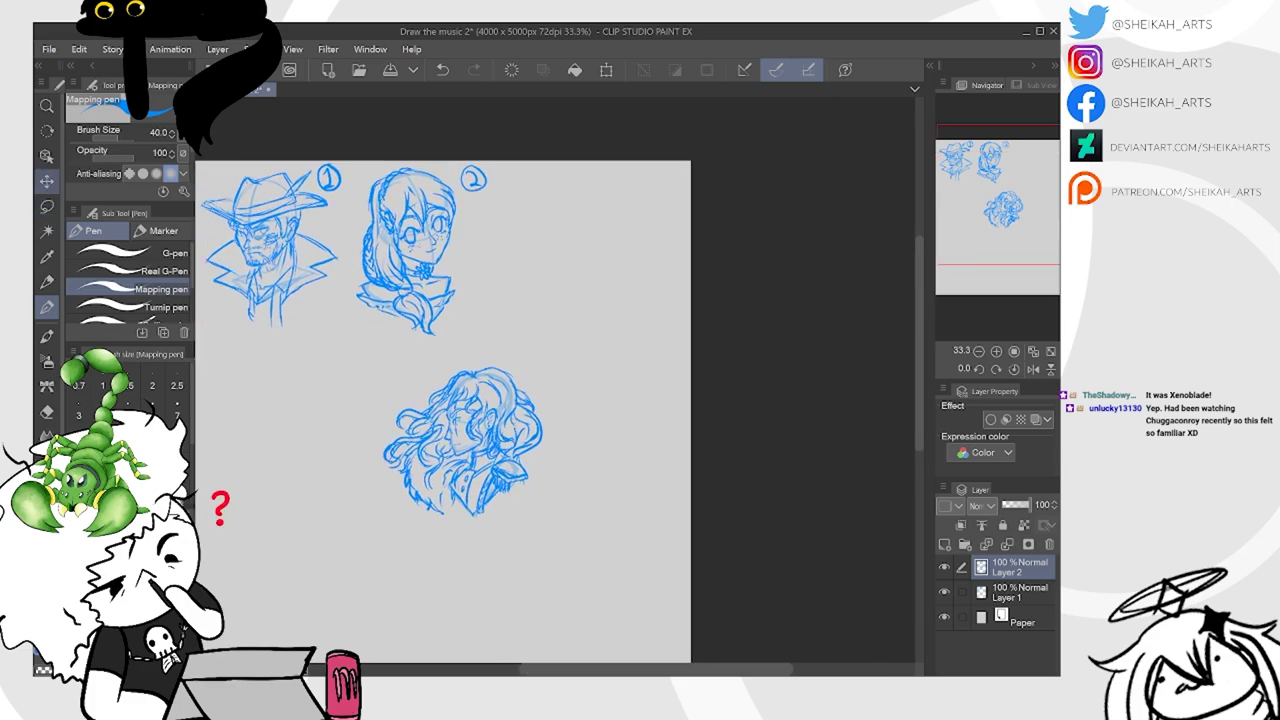
key("k")
mouse_move(599, 297)
left_mouse_down()
mouse_move(729, 134)
mouse_move(766, 50)
mouse_move(726, 130)
mouse_move(705, 120)
left_mouse_up()
scroll(690, 110, "up", 3)
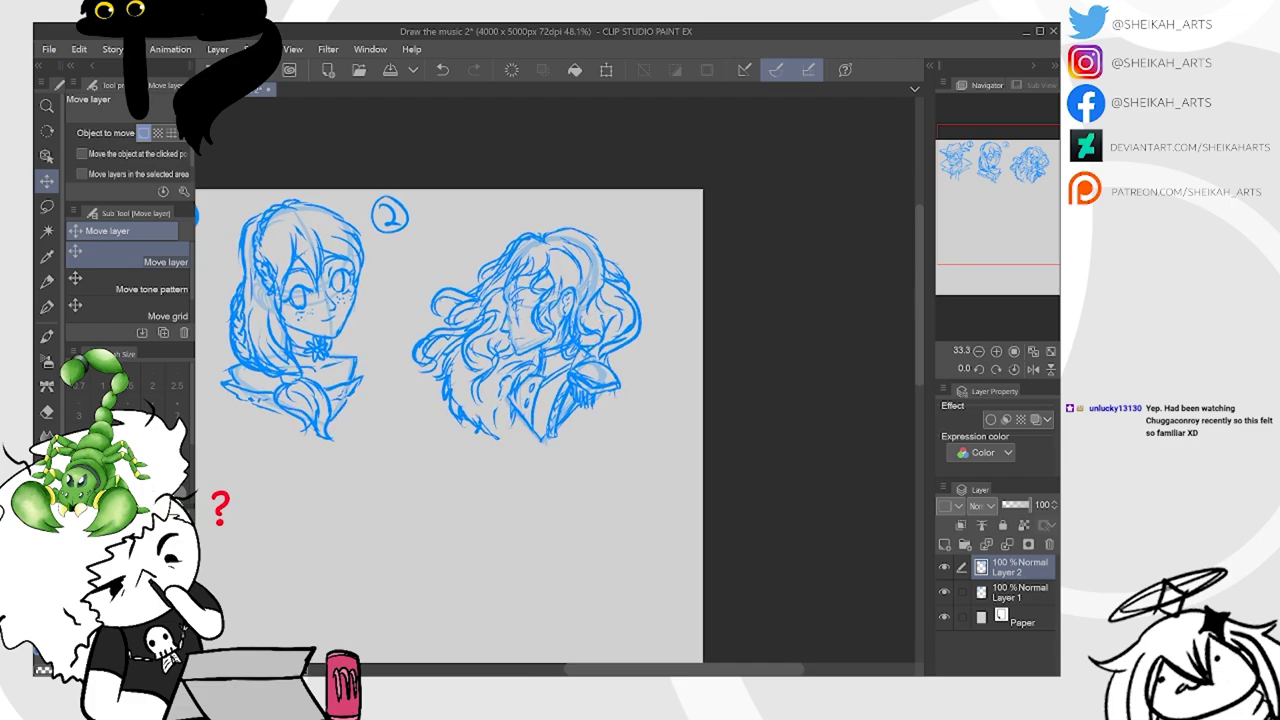
Enlarge the third bust slightly with a Scale/Rotate transform so that it fills its place beside bust 2
key("ctrl+t")
left_click_drag(644, 444, 658, 459)
left_click_drag(640, 401, 633, 390)
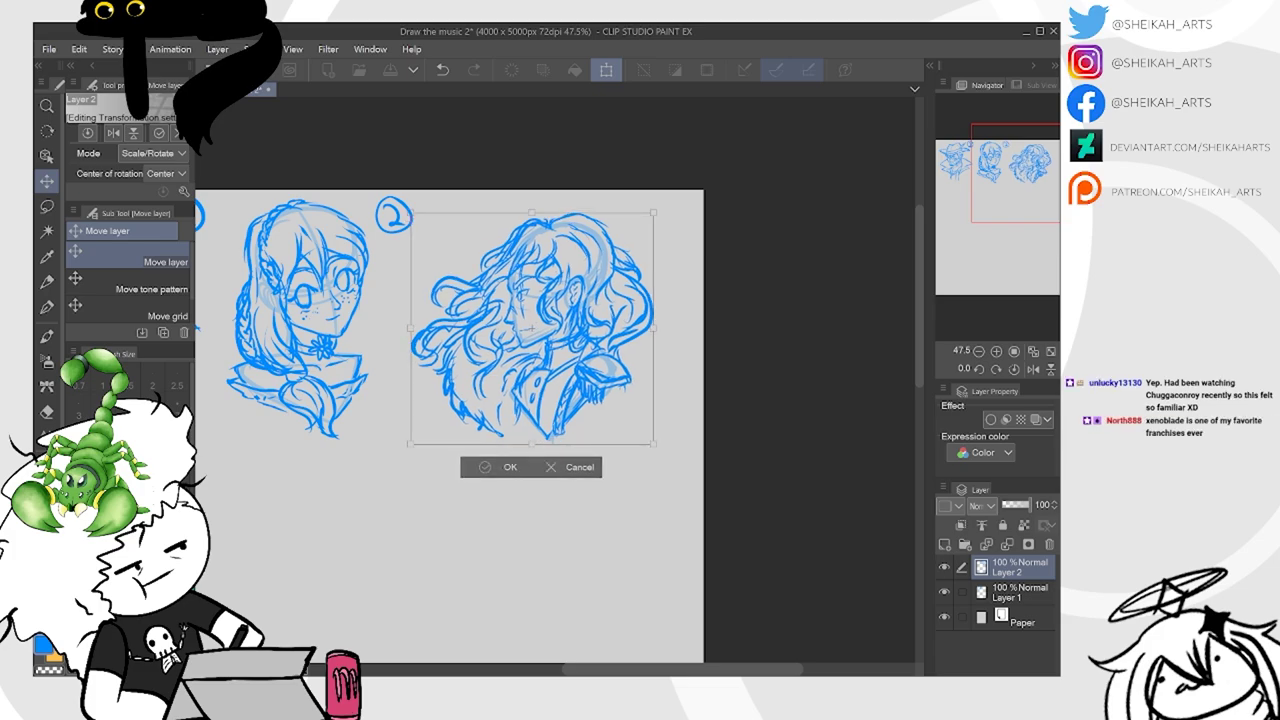
key("Return")
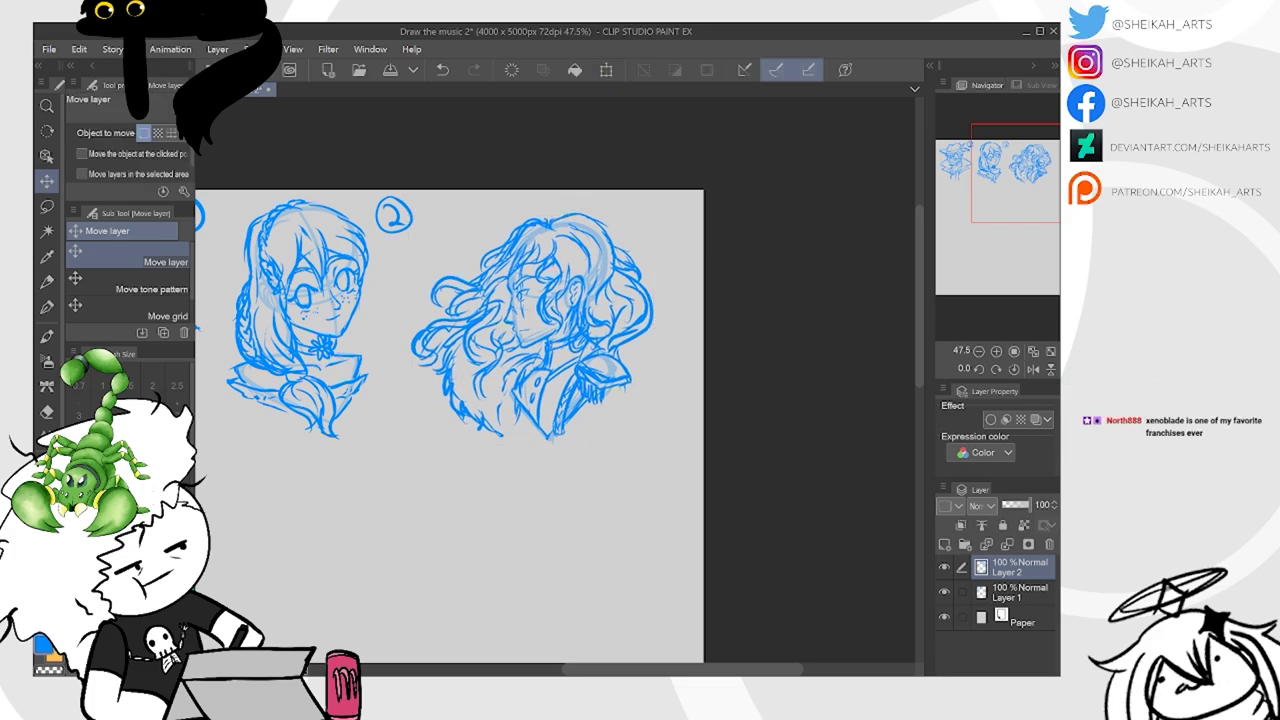
Label the third bust with a circled 3 using the Mapping pen and merge its layer down
left_click(47, 307)
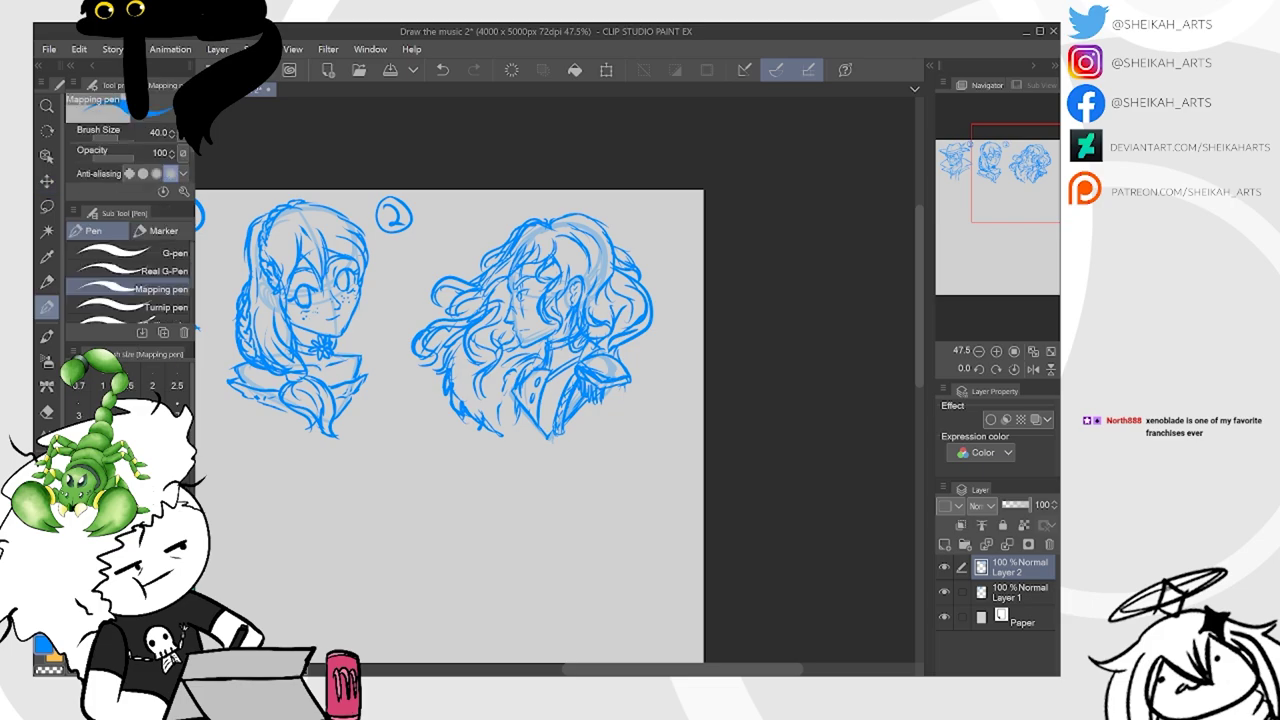
scroll(668, 103, "up", 4)
mouse_move(624, 246)
left_mouse_down()
mouse_move(638, 254)
mouse_move(630, 278)
mouse_move(625, 238)
left_mouse_up()
mouse_move(683, 352)
left_mouse_down()
mouse_move(731, 195)
mouse_move(735, 271)
mouse_move(712, 239)
left_mouse_up()
scroll(735, 271, "down", 2)
left_click_drag(712, 239, 847, 159)
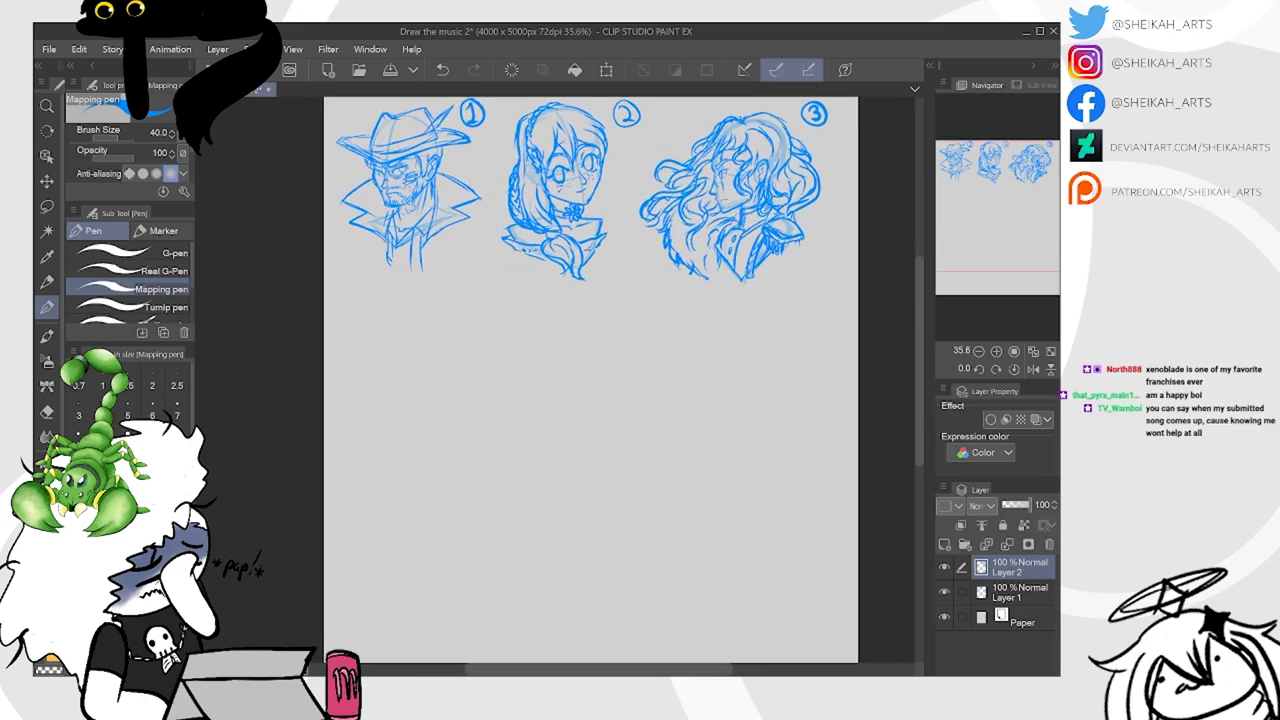
key("ctrl+e")
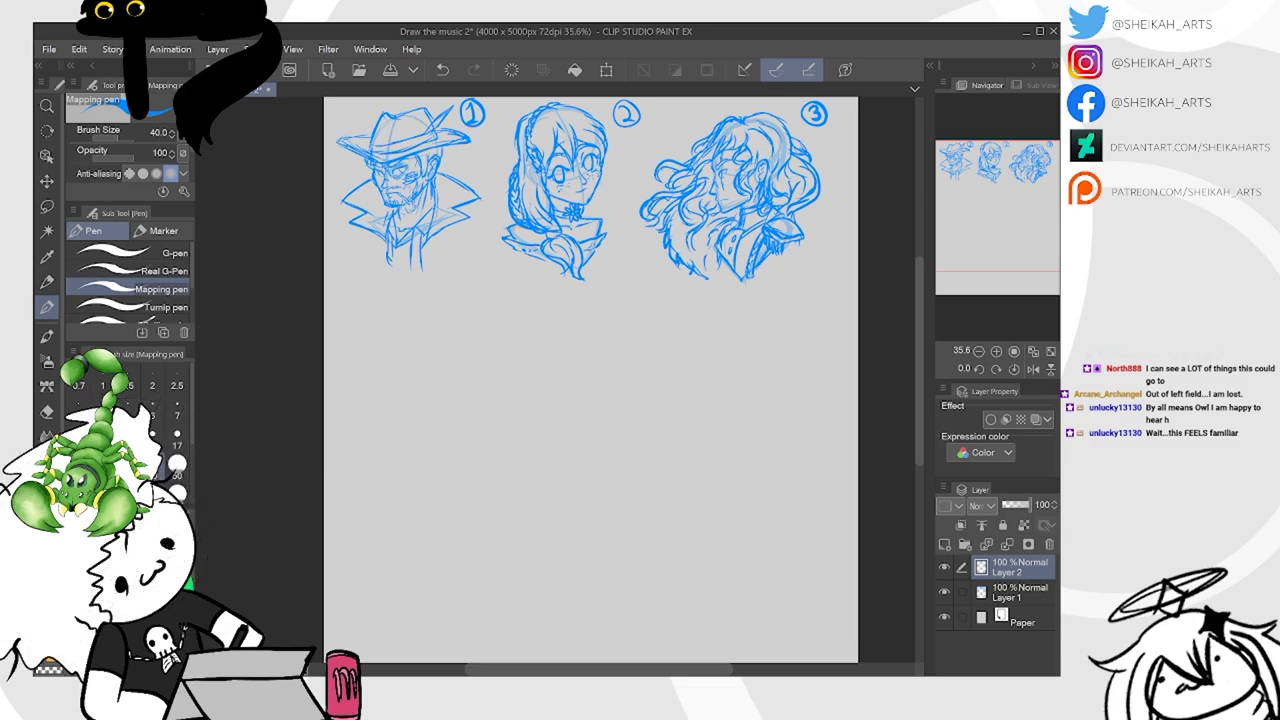
Sketch a cat head's furry cheeks and first pointed ear below the top row, and move the sketch lower on the canvas
scroll(673, 390, "up", 2)
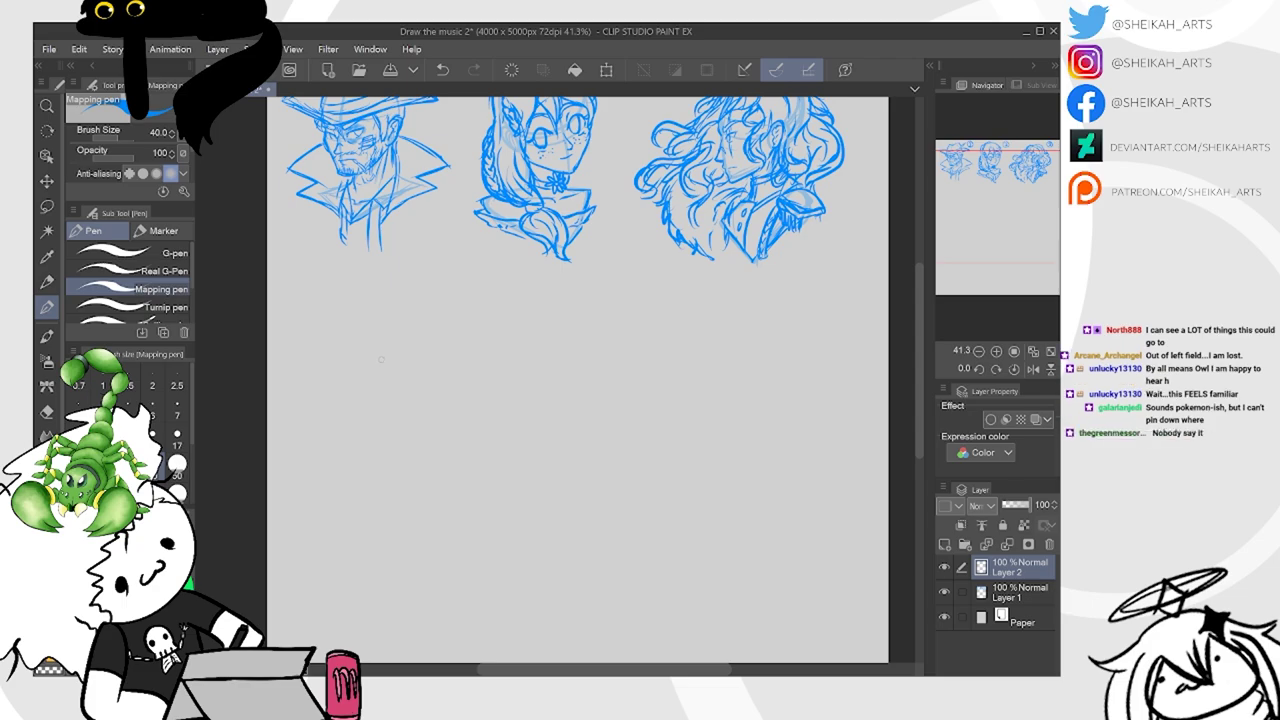
scroll(381, 304, "up", 3)
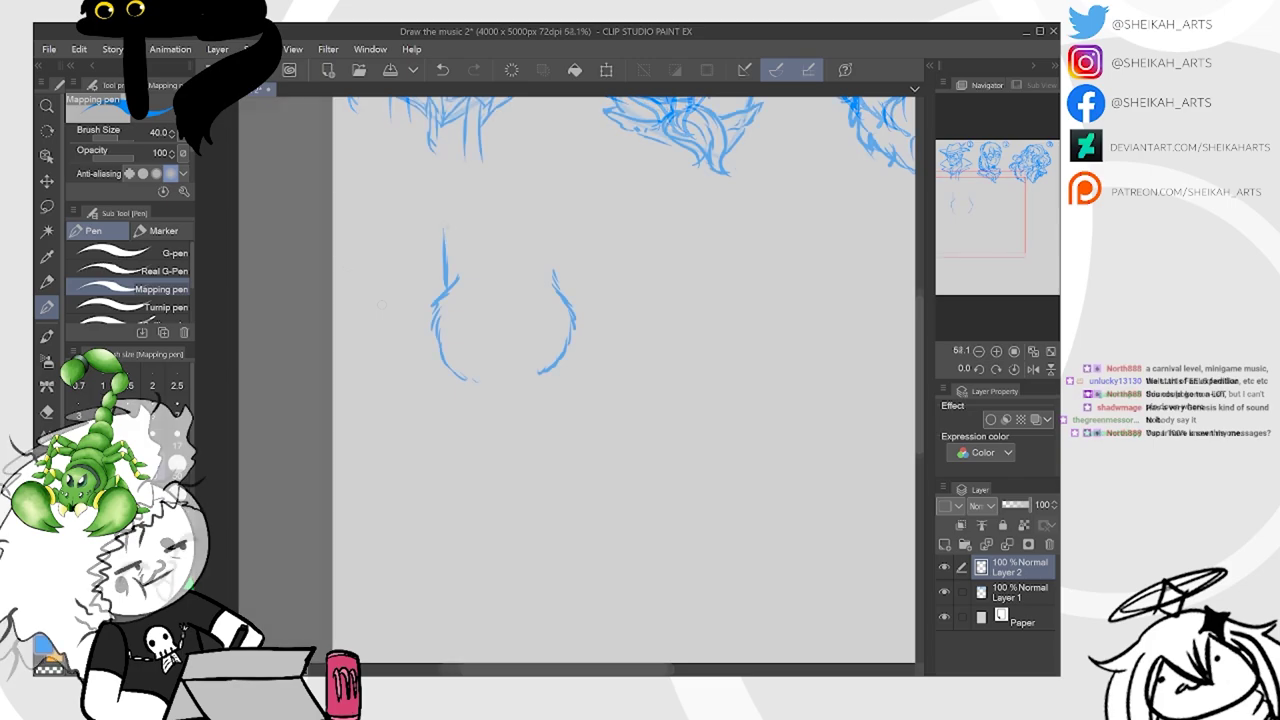
left_click_drag(444, 258, 478, 256)
key("space")
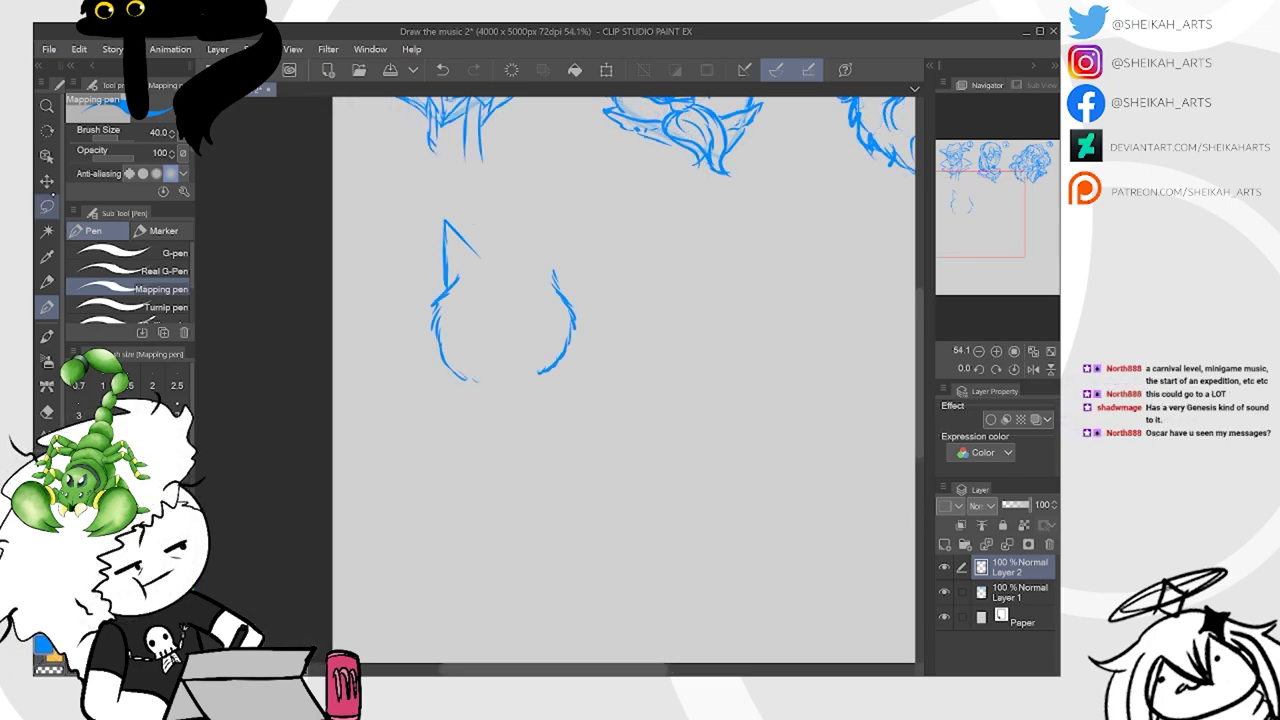
key("k")
left_click_drag(575, 355, 613, 475)
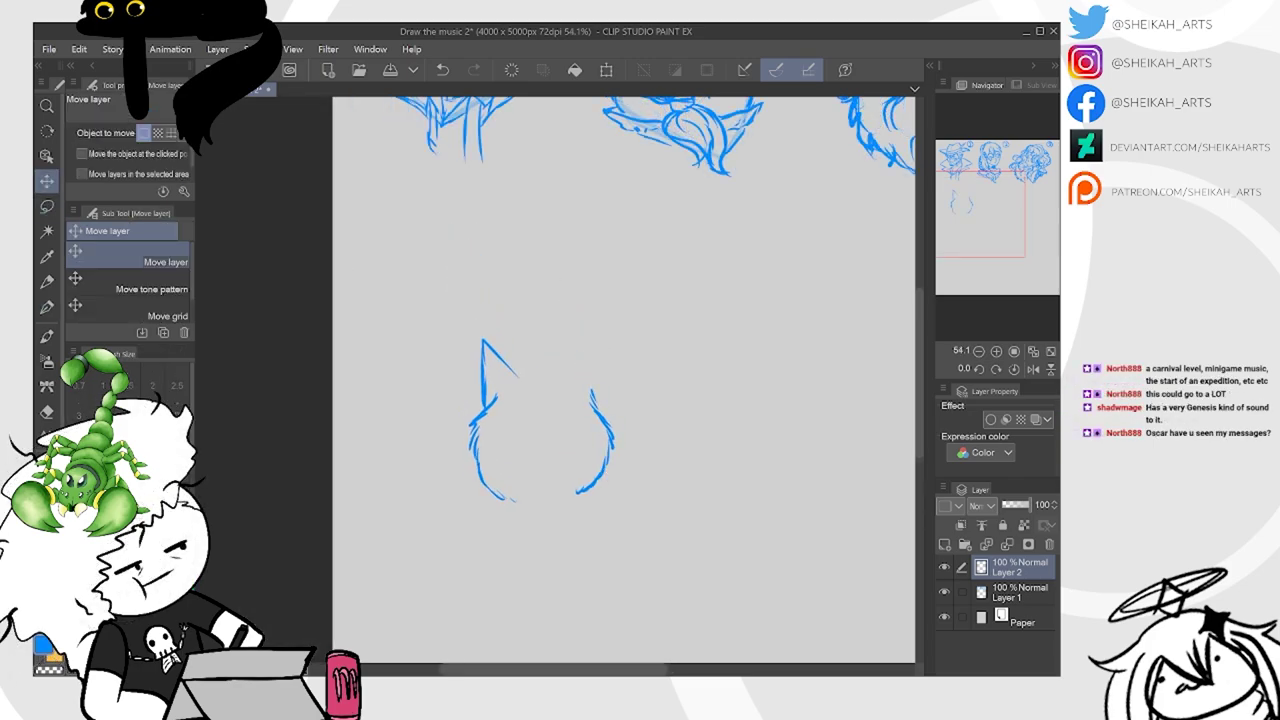
Draw the top of the cat's head between the ears and the second pointed ear
left_click(47, 307)
mouse_move(514, 380)
left_mouse_down()
mouse_move(560, 382)
mouse_move(590, 344)
left_mouse_up()
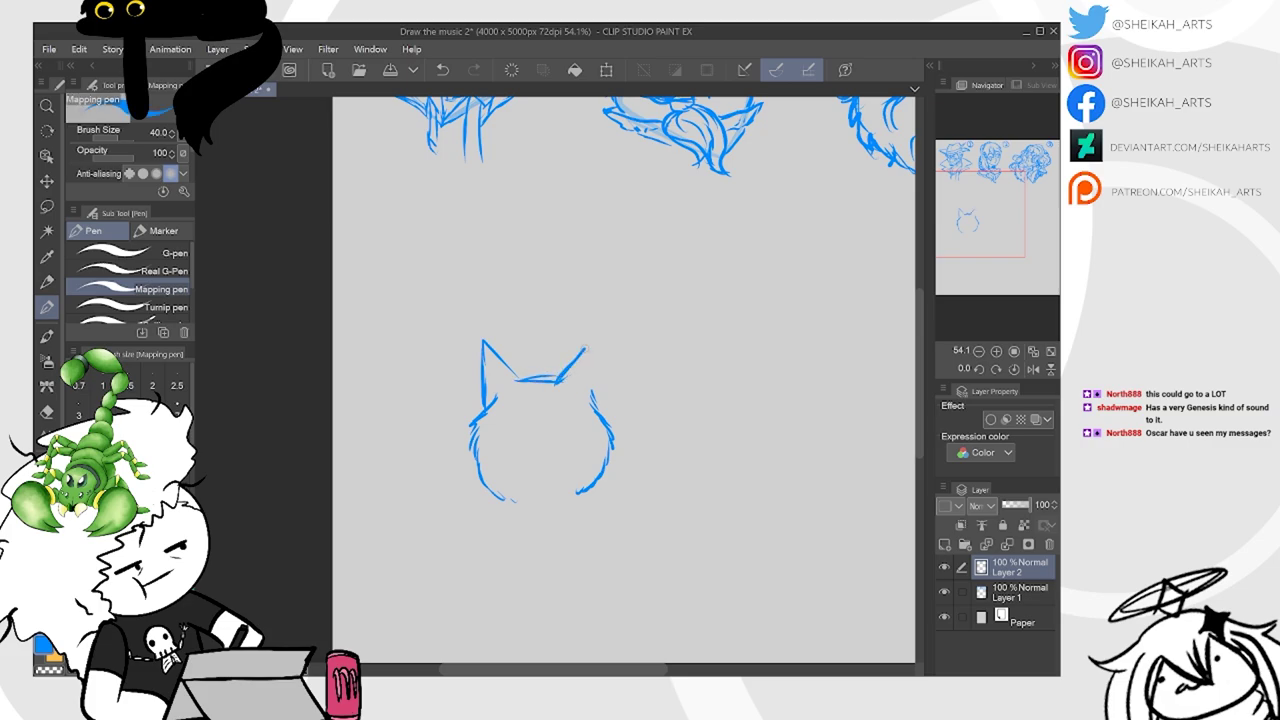
mouse_move(550, 386)
left_mouse_down()
mouse_move(578, 350)
mouse_move(596, 399)
left_mouse_up()
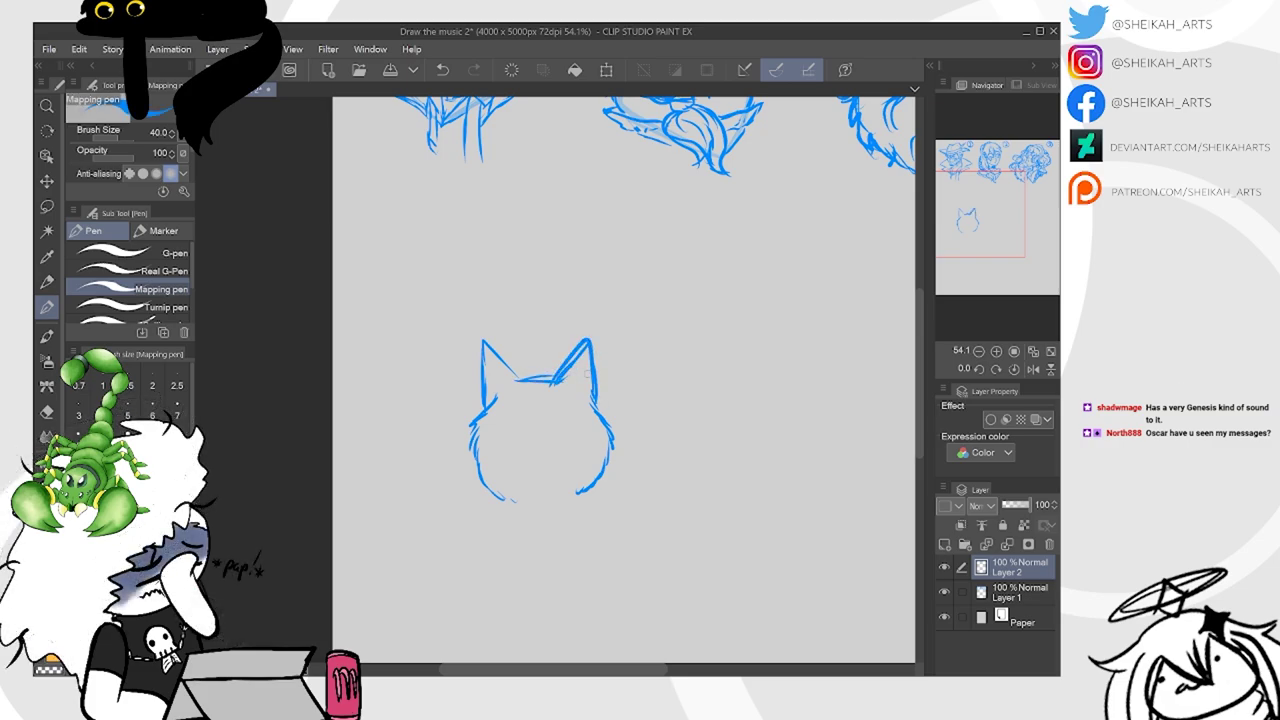
Refine the cat's ears and cheek fur, close the chin, and draw a banded collar ring beneath the head
left_click_drag(574, 460, 600, 363)
scroll(600, 363, "up", 1)
mouse_move(490, 274)
left_mouse_down()
mouse_move(488, 218)
mouse_move(535, 265)
left_mouse_up()
mouse_move(560, 400)
left_mouse_down()
mouse_move(571, 315)
mouse_move(514, 334)
mouse_move(592, 340)
mouse_move(626, 324)
left_mouse_up()
mouse_move(514, 327)
left_mouse_down()
mouse_move(508, 341)
mouse_move(600, 348)
mouse_move(624, 332)
mouse_move(621, 318)
mouse_move(598, 334)
mouse_move(612, 322)
left_mouse_up()
mouse_move(568, 250)
left_mouse_down()
mouse_move(552, 364)
mouse_move(522, 430)
mouse_move(503, 436)
left_mouse_up()
left_click_drag(420, 456, 400, 505)
mouse_move(396, 338)
left_mouse_down()
mouse_move(408, 496)
mouse_move(380, 396)
left_mouse_up()
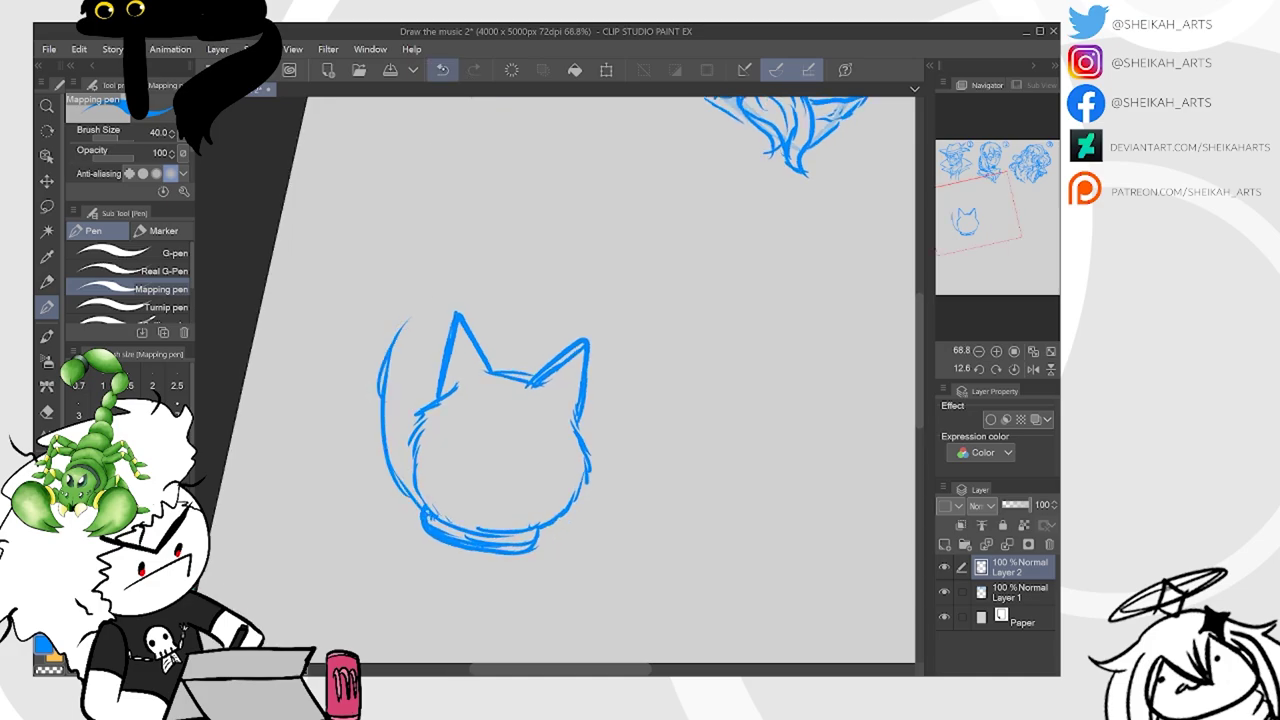
left_click(442, 69)
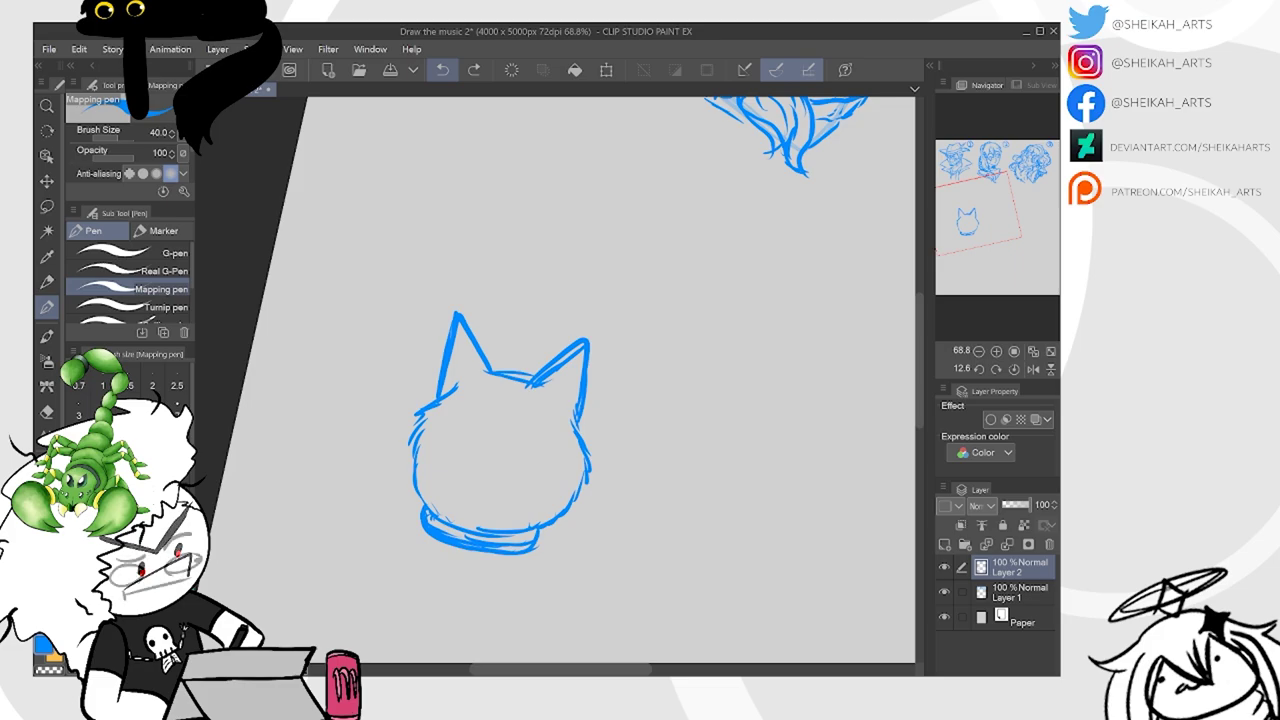
Draw a round helmet around the cat's head and a small body with stubby arms and legs below the collar
left_click_drag(555, 380, 554, 391)
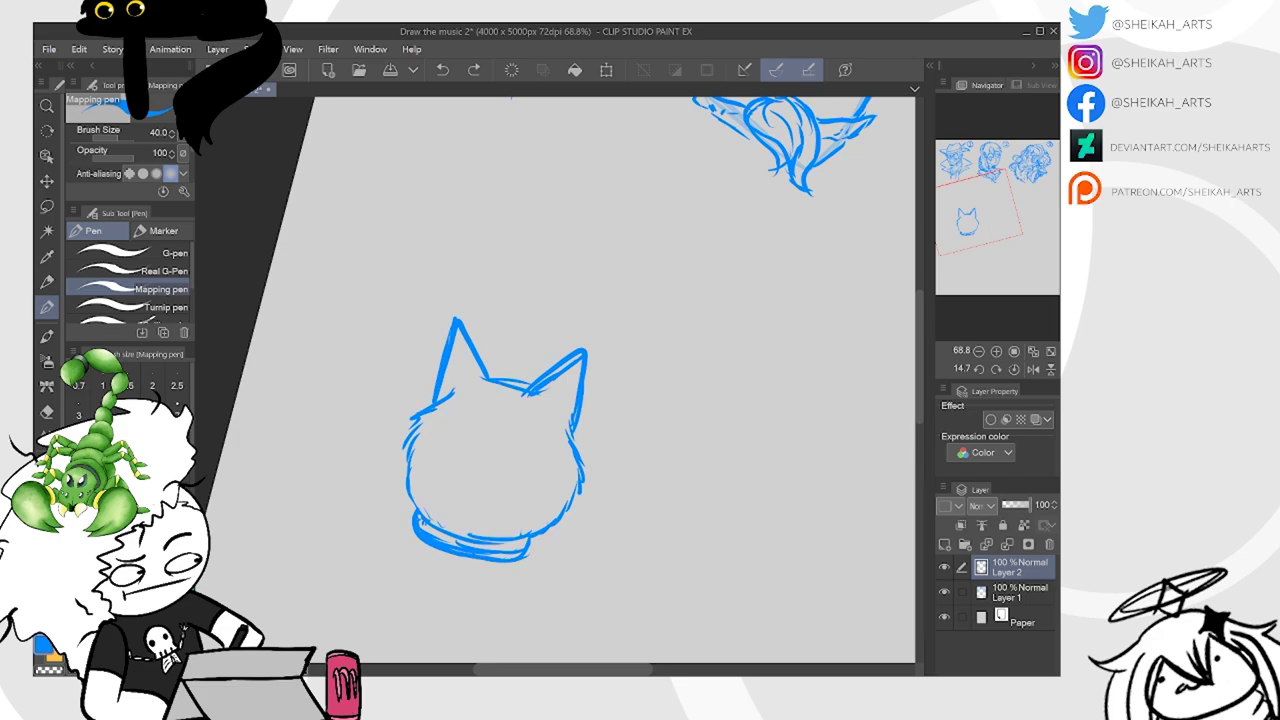
mouse_move(410, 512)
left_mouse_down()
mouse_move(395, 459)
mouse_move(383, 464)
mouse_move(425, 276)
left_mouse_up()
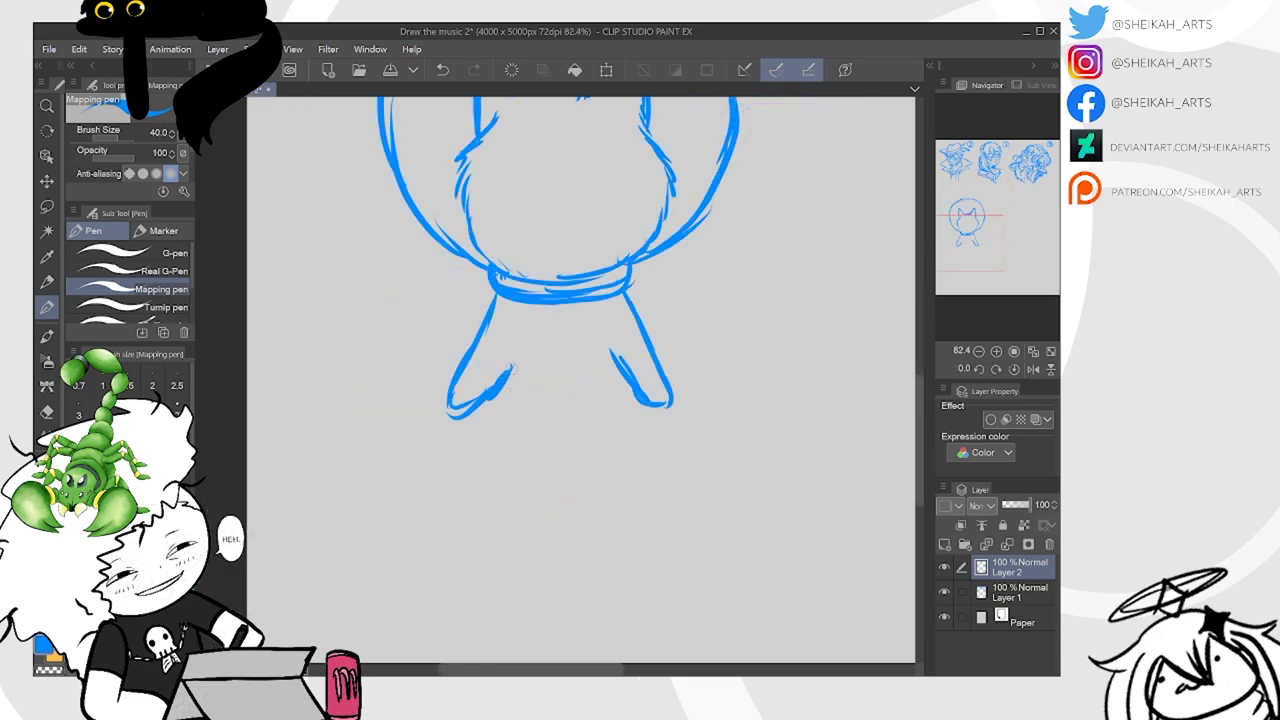
mouse_move(510, 366)
left_mouse_down()
mouse_move(478, 508)
mouse_move(496, 540)
mouse_move(540, 473)
mouse_move(572, 482)
left_mouse_up()
mouse_move(614, 368)
left_mouse_down()
mouse_move(640, 430)
mouse_move(646, 502)
left_mouse_up()
mouse_move(544, 482)
left_mouse_down()
mouse_move(594, 490)
mouse_move(608, 518)
mouse_move(646, 536)
mouse_move(652, 486)
left_mouse_up()
Outline a large bushy tail curling up and outward from the side of the cat's body
mouse_move(630, 420)
left_mouse_down()
mouse_move(656, 437)
mouse_move(712, 404)
left_mouse_up()
left_click_drag(694, 410, 788, 333)
left_click_drag(766, 334, 801, 348)
mouse_move(624, 452)
left_mouse_down()
mouse_move(726, 451)
mouse_move(762, 471)
mouse_move(751, 428)
mouse_move(780, 406)
mouse_move(785, 420)
mouse_move(824, 410)
left_mouse_up()
mouse_move(786, 342)
left_mouse_down()
mouse_move(842, 387)
mouse_move(834, 426)
left_mouse_up()
left_click_drag(762, 444, 834, 428)
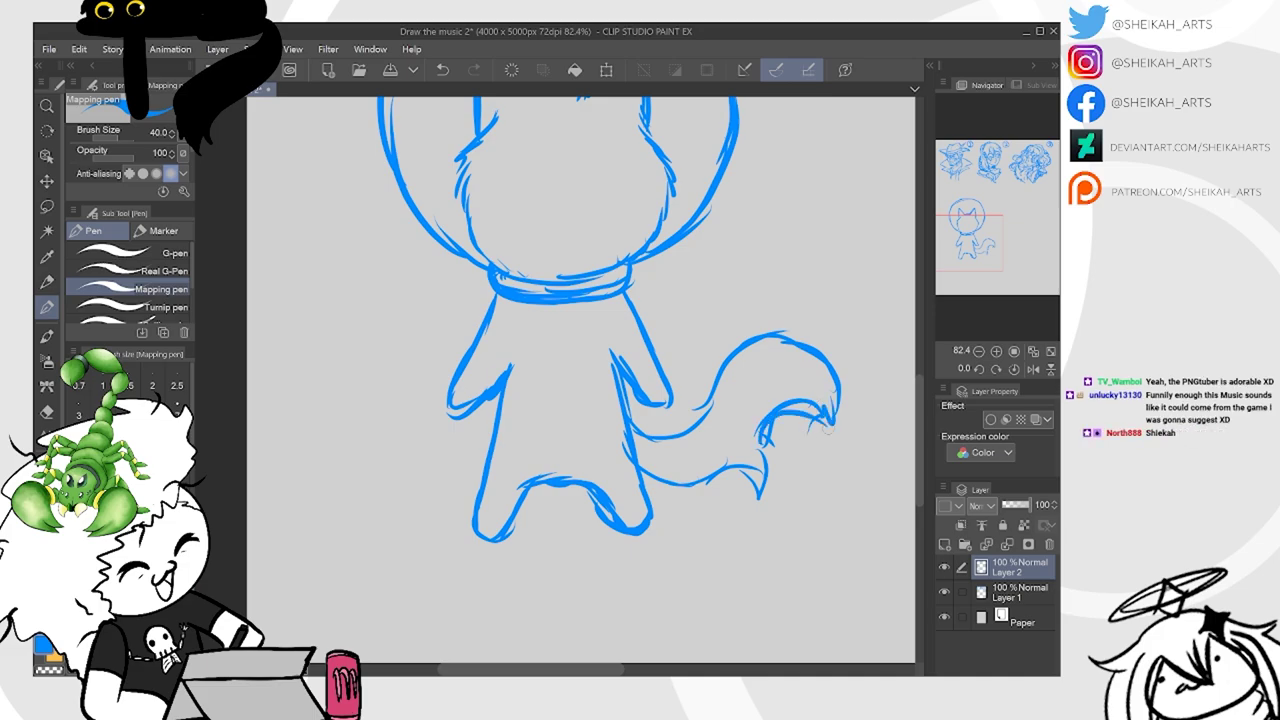
Thicken the tail's lower edge and add pointed fur tufts around its tip
mouse_move(640, 478)
left_mouse_down()
mouse_move(732, 482)
mouse_move(766, 460)
mouse_move(732, 508)
left_mouse_up()
left_click_drag(772, 426, 826, 464)
left_click_drag(840, 384, 850, 460)
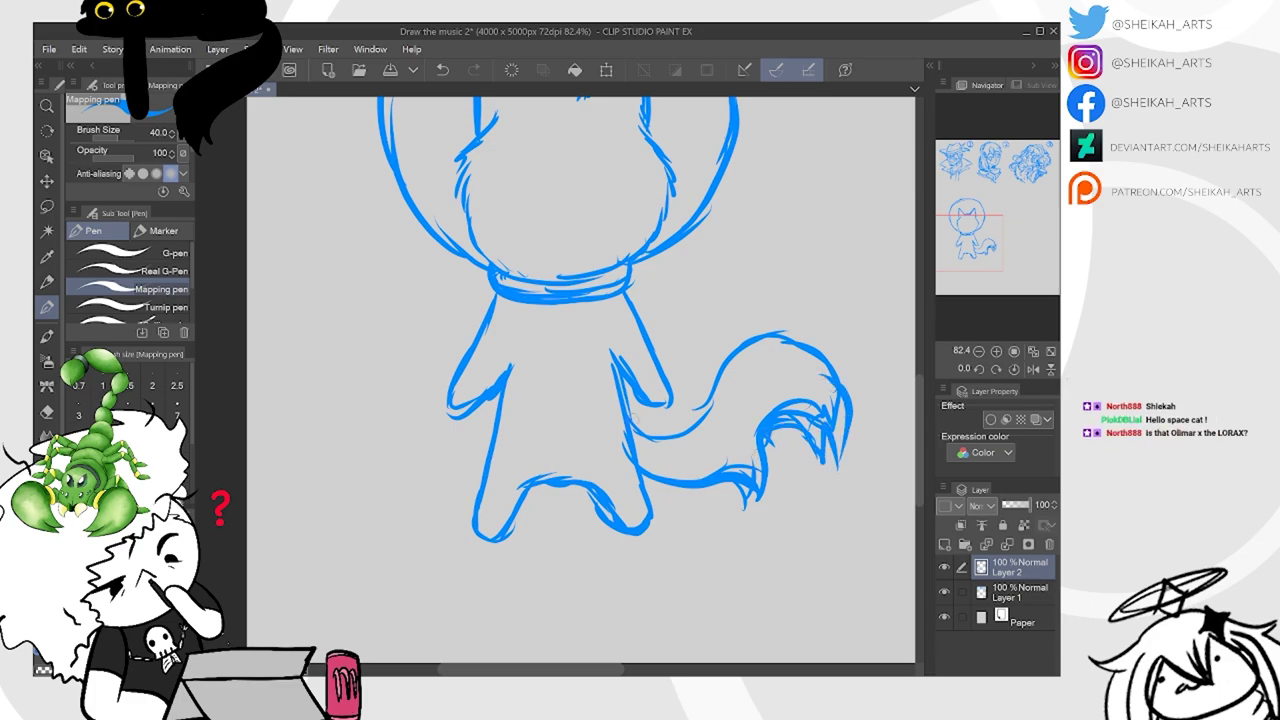
Close the outline along the tail's upper edge, fill the tail solid blue, and touch up the gaps near its fur tip
left_click_drag(630, 434, 758, 353)
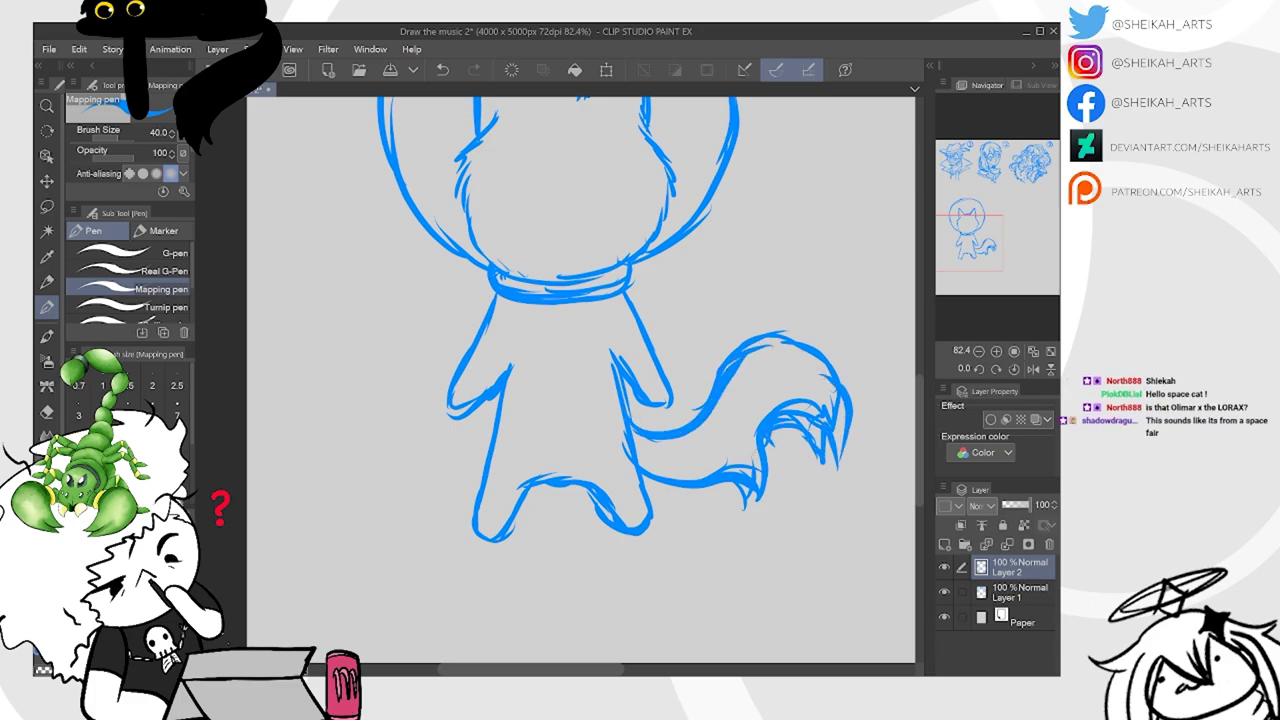
key("g")
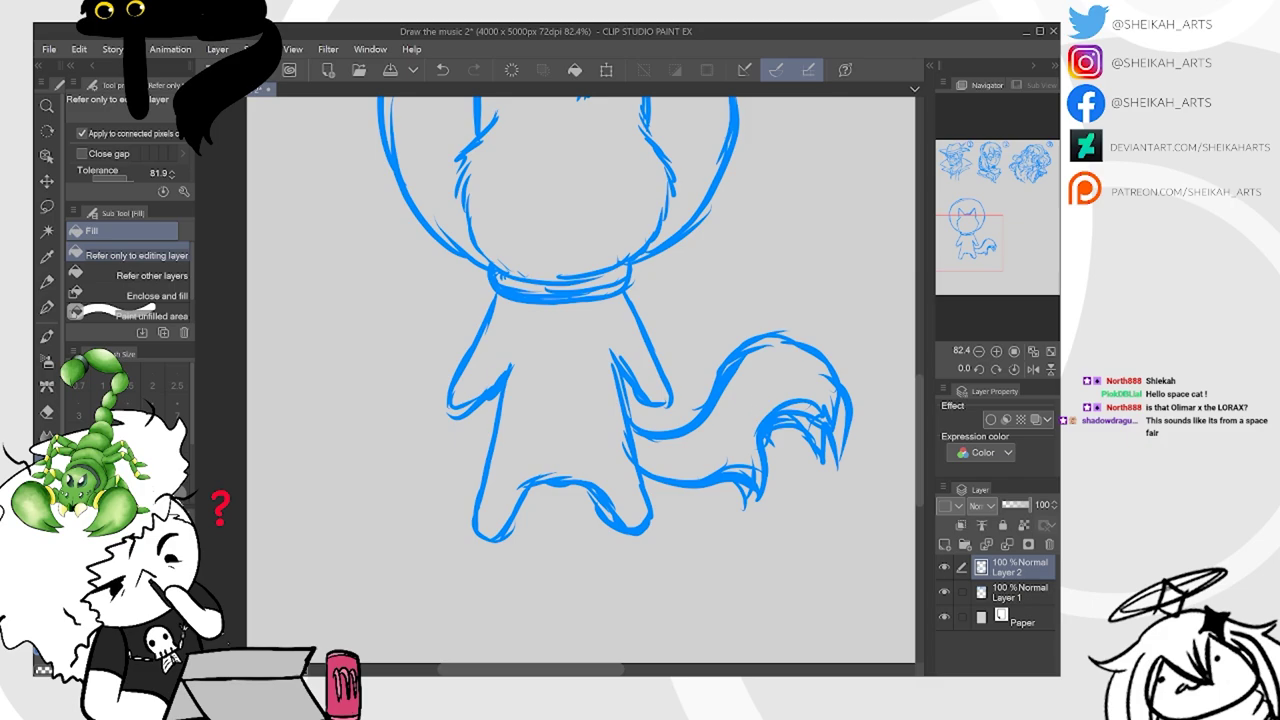
left_click(752, 402)
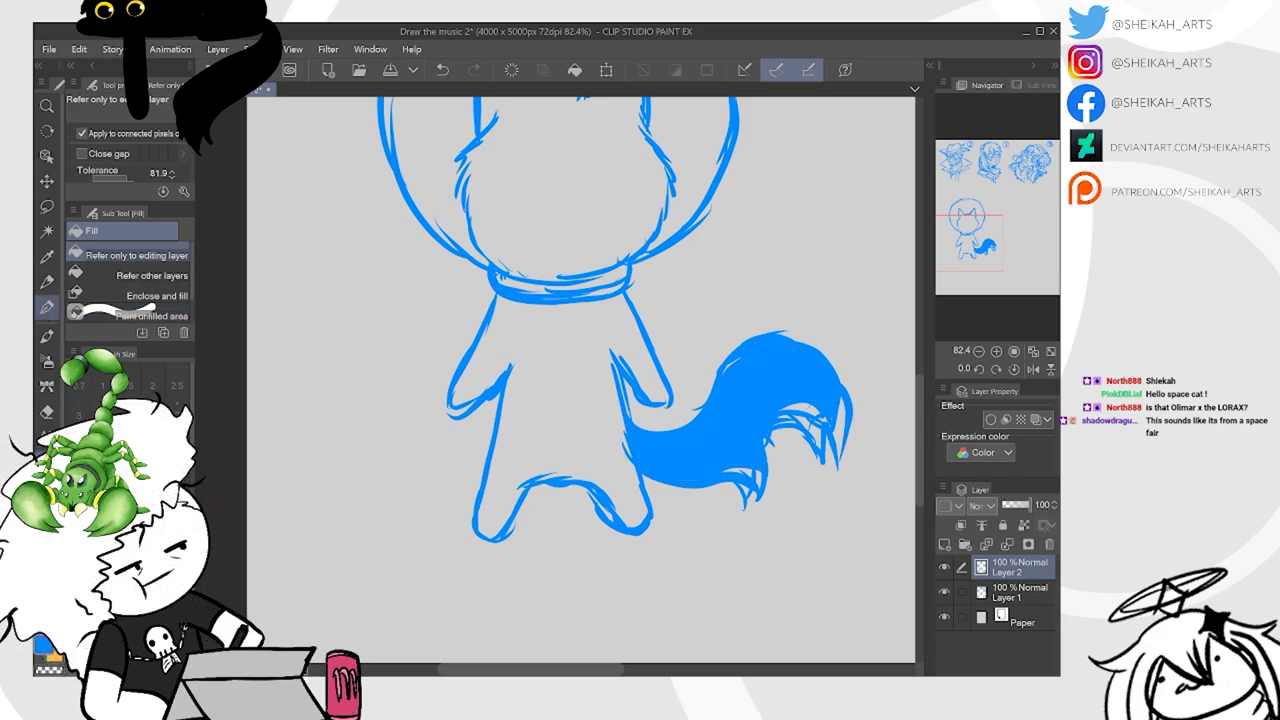
key("p")
left_click_drag(771, 421, 806, 412)
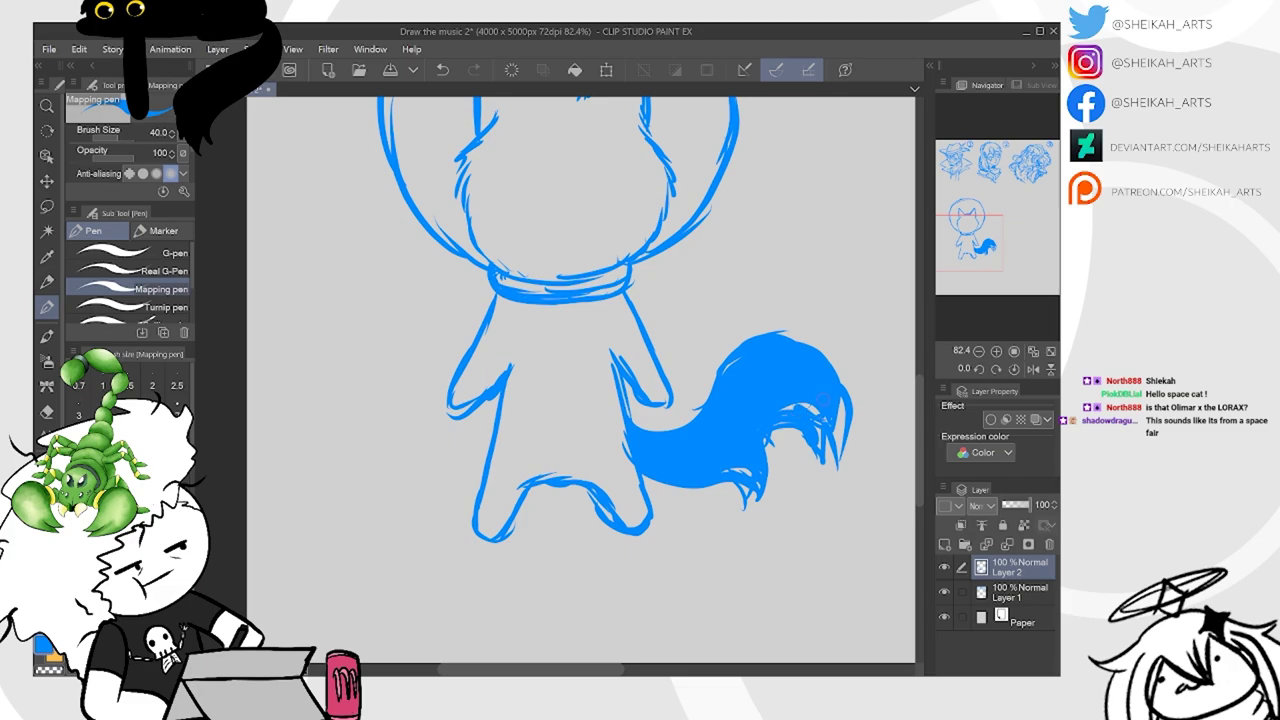
Fill the cat's head solid blue and add two large round eyes with light rims and small highlights
left_click_drag(624, 198, 636, 369)
scroll(636, 369, "up", 1)
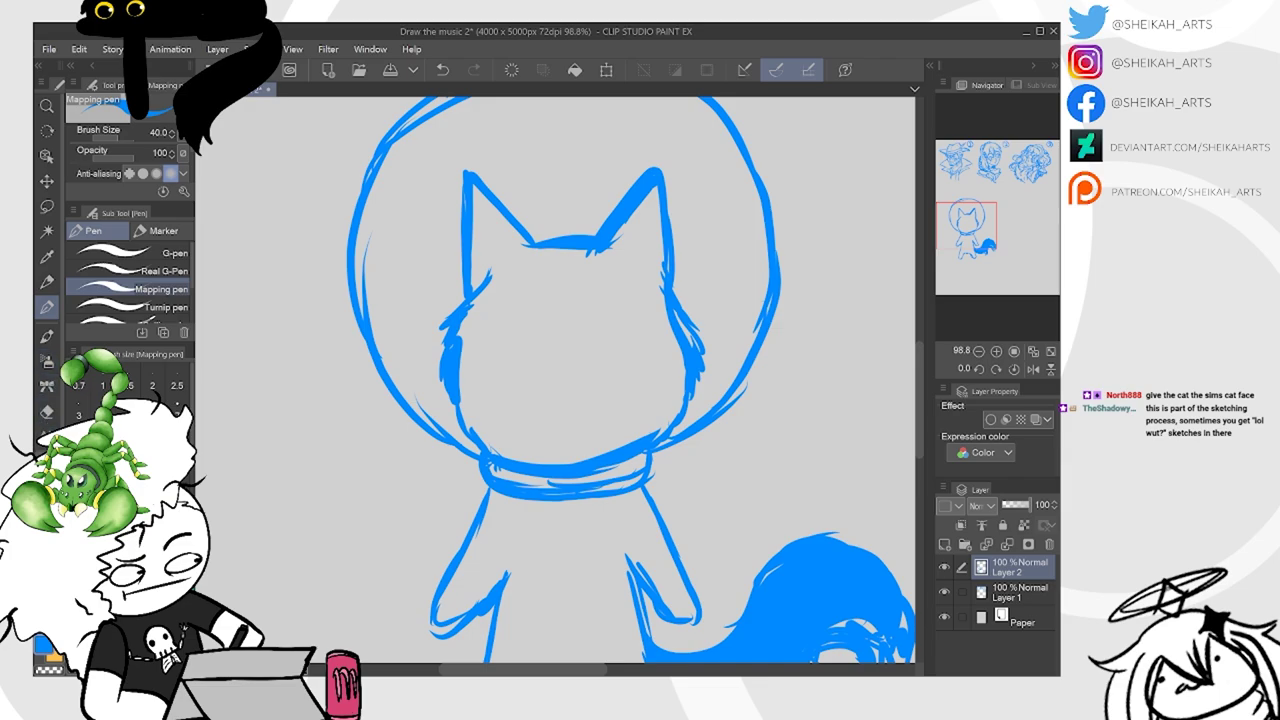
left_click(47, 463)
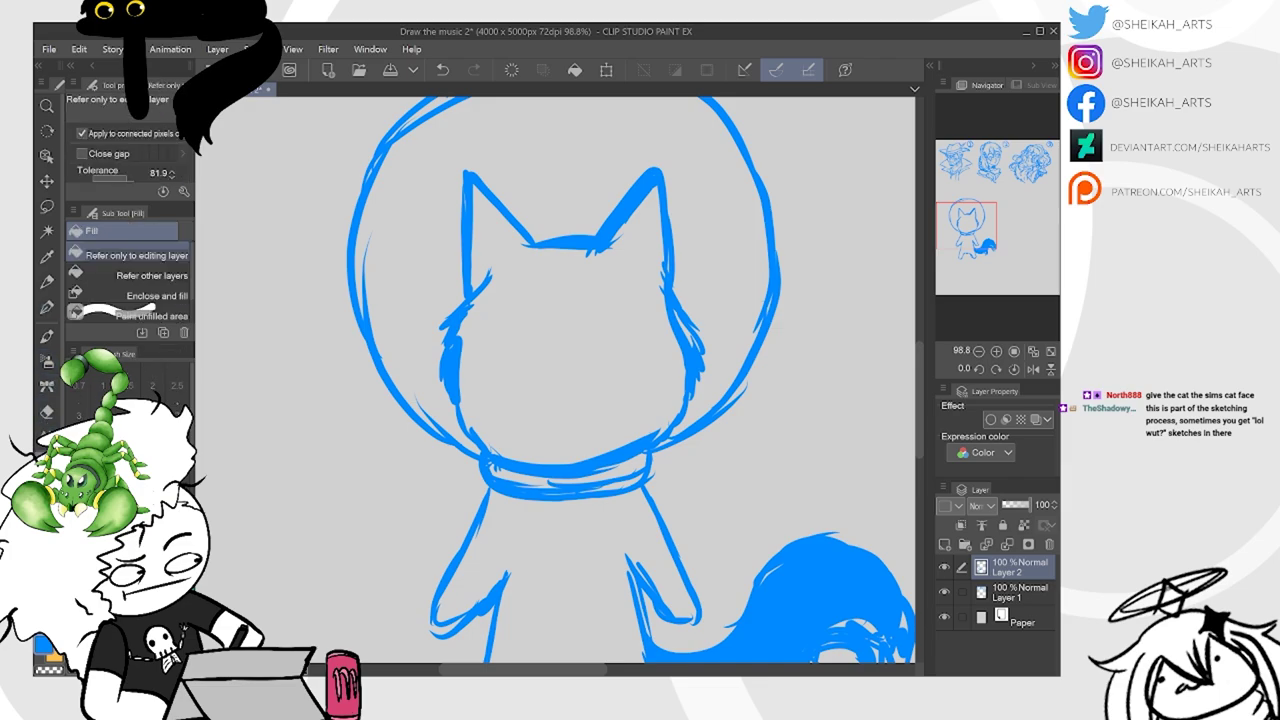
left_click(588, 344)
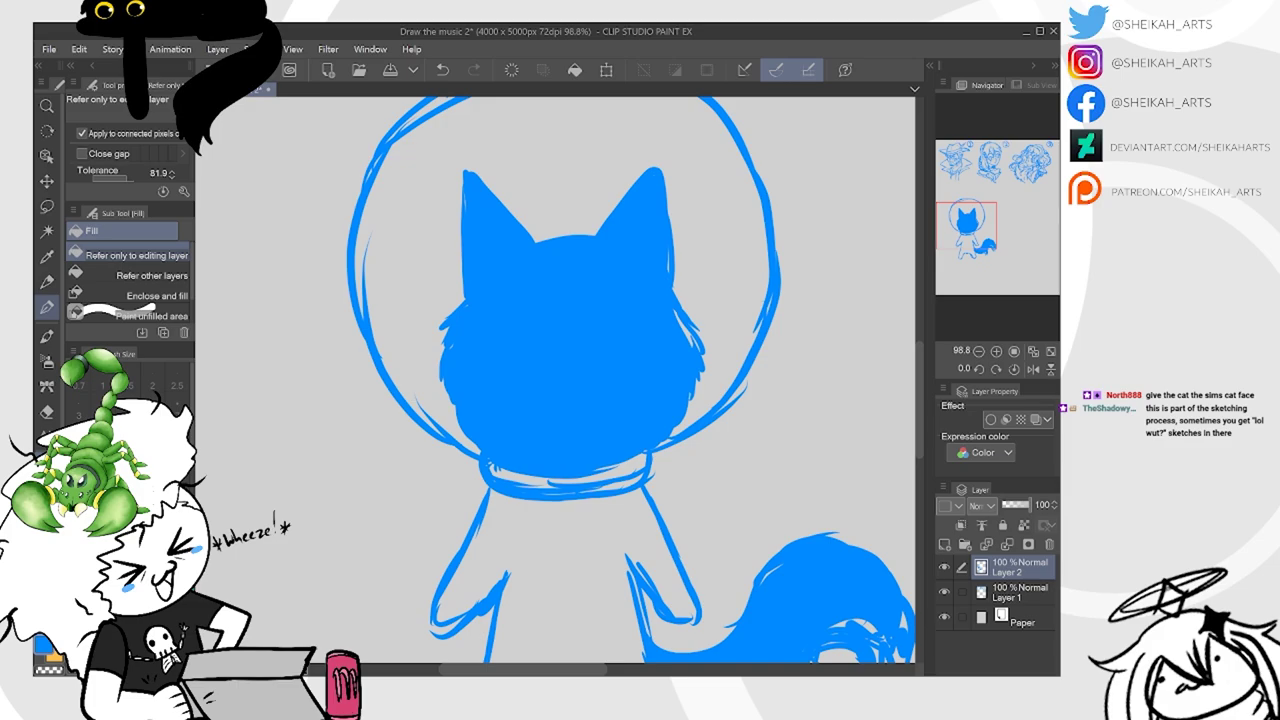
left_click(46, 307)
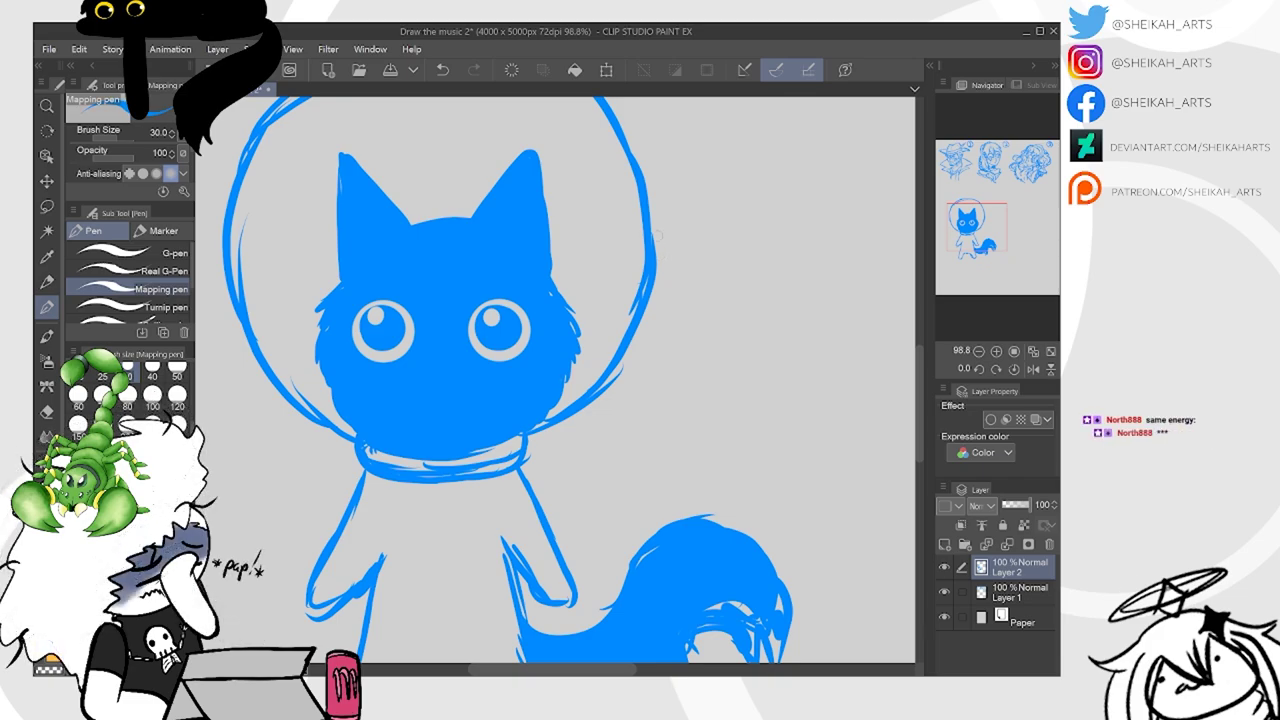
Draw a connector on the helmet's side with a curved hose running to the collar, add segment lines along it, and save
mouse_move(652, 228)
left_mouse_down()
mouse_move(676, 252)
mouse_move(664, 312)
mouse_move(644, 312)
mouse_move(664, 312)
mouse_move(690, 400)
mouse_move(532, 496)
mouse_move(586, 476)
mouse_move(671, 410)
mouse_move(659, 317)
left_mouse_up()
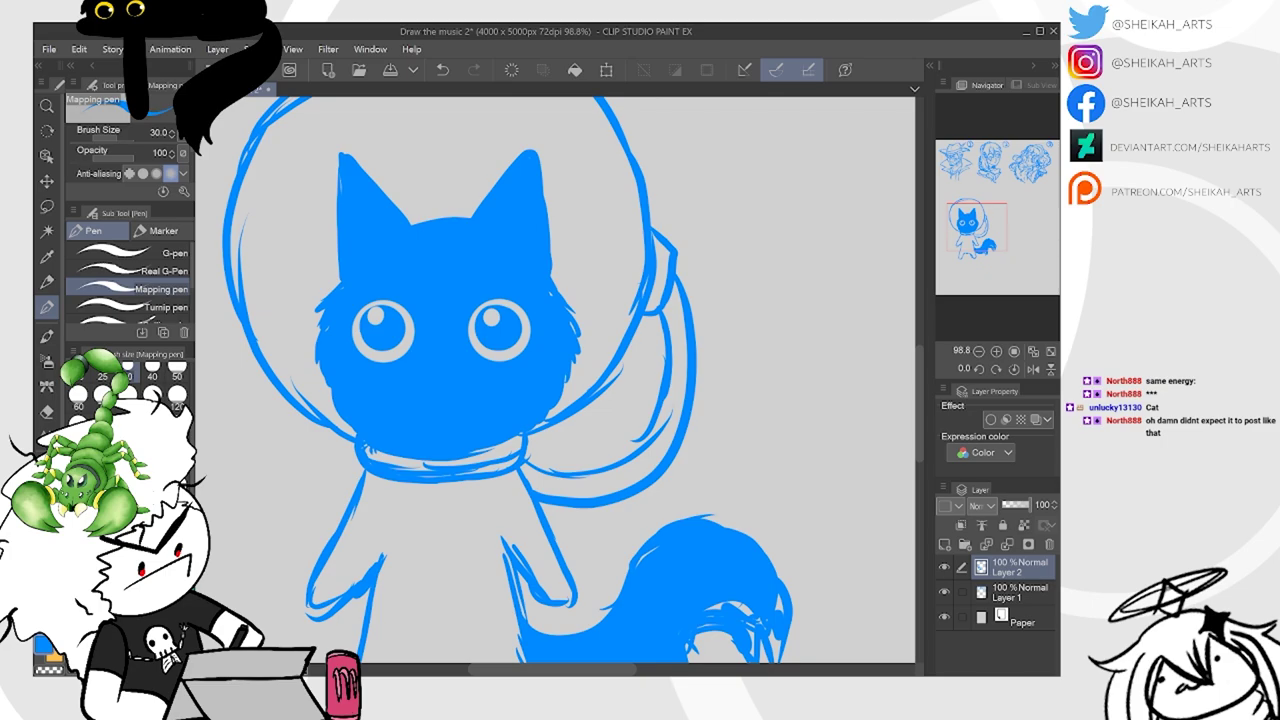
key("ctrl+s")
mouse_move(555, 477)
left_mouse_down()
mouse_move(619, 466)
mouse_move(607, 498)
left_mouse_up()
left_click_drag(639, 453, 652, 474)
left_click_drag(656, 423, 679, 427)
Add curved glass reflection marks inside the upper part of the helmet, following its rim
scroll(575, 161, "up", 3)
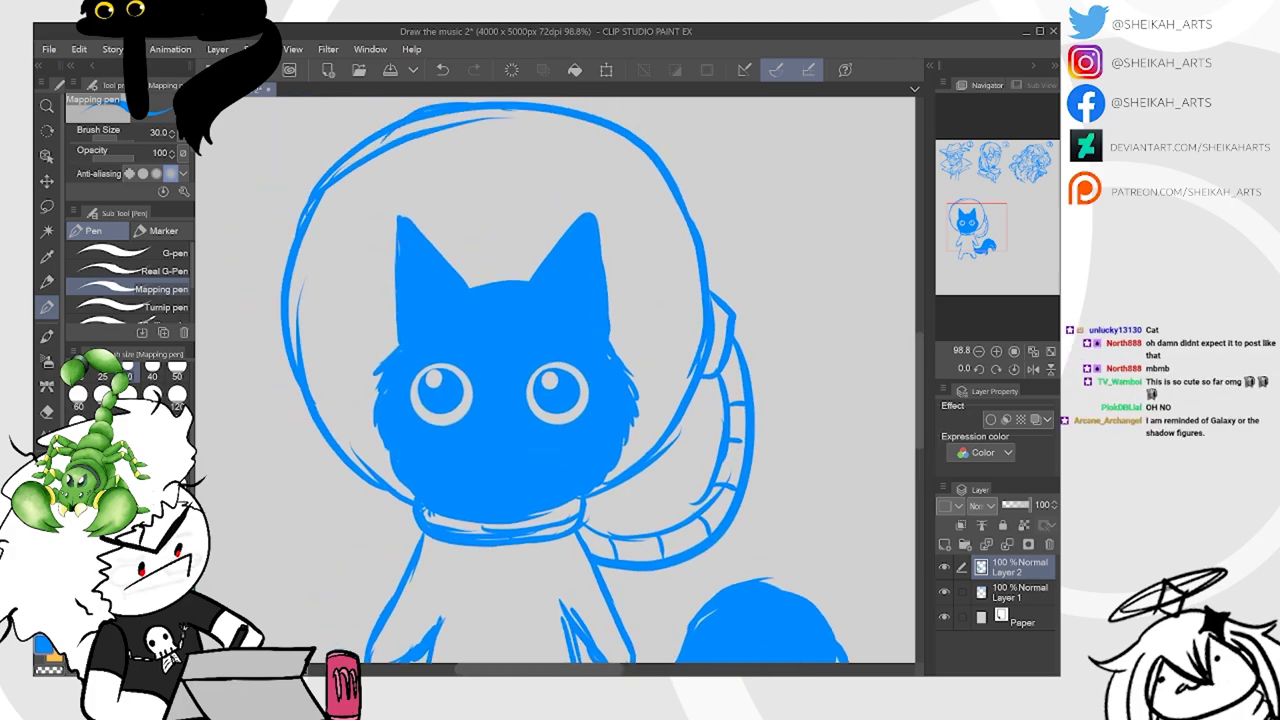
mouse_move(575, 161)
left_mouse_down()
mouse_move(618, 213)
mouse_move(625, 170)
mouse_move(572, 157)
left_mouse_up()
mouse_move(624, 196)
left_mouse_down()
mouse_move(677, 289)
mouse_move(680, 377)
mouse_move(651, 215)
mouse_move(679, 251)
mouse_move(689, 340)
mouse_move(676, 384)
left_mouse_up()
Draw double-line cuffs across both arms and both legs to form the suit's gloves and boots
scroll(673, 380, "down", 3)
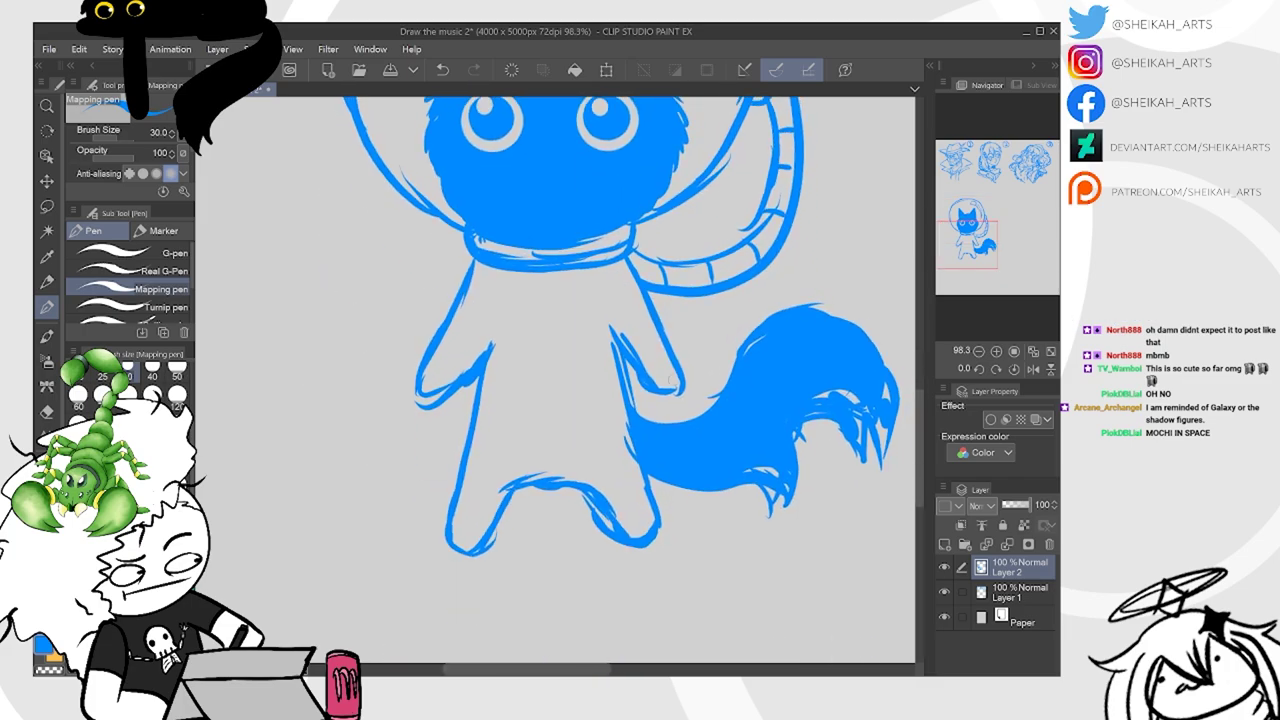
left_click_drag(444, 346, 468, 370)
left_click_drag(430, 320, 444, 338)
left_click_drag(446, 324, 478, 362)
left_click_drag(646, 342, 644, 350)
left_click_drag(670, 326, 664, 362)
mouse_move(463, 482)
left_mouse_down()
mouse_move(508, 503)
mouse_move(469, 468)
mouse_move(511, 489)
left_mouse_up()
mouse_move(603, 496)
left_mouse_down()
mouse_move(643, 470)
mouse_move(634, 498)
mouse_move(652, 476)
left_mouse_up()
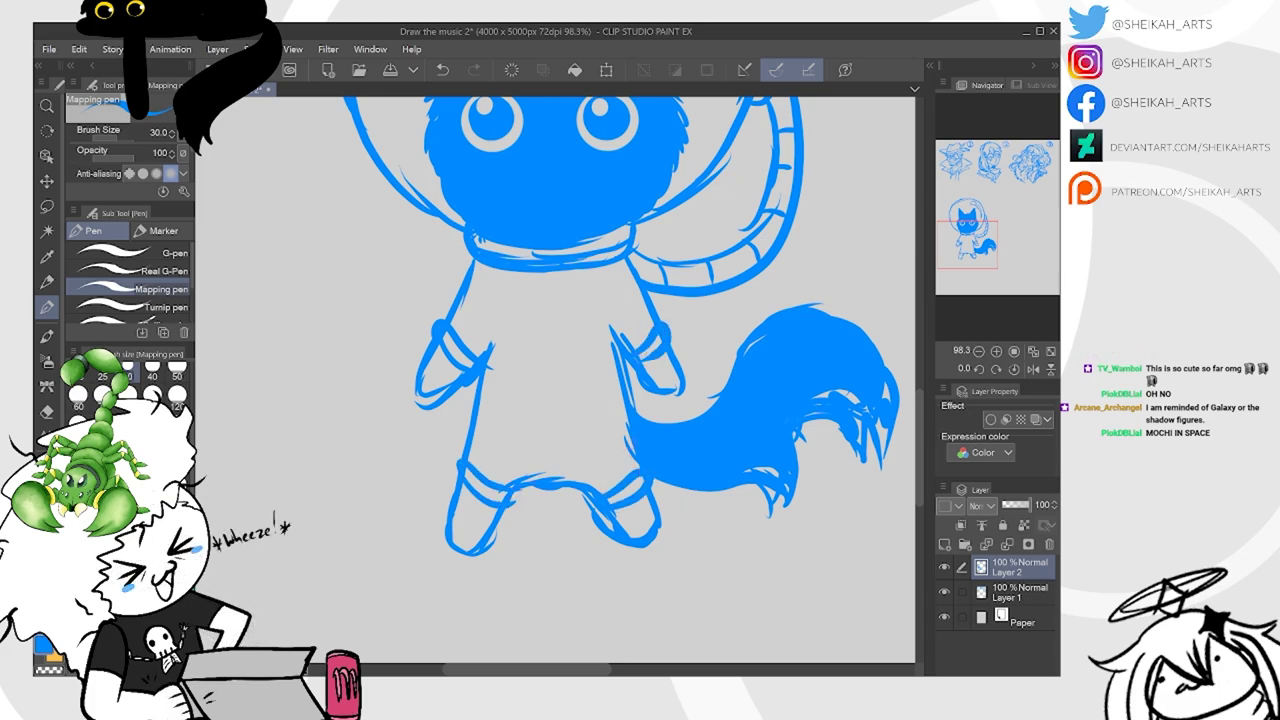
Draw a small rectangular control panel on the suit's chest and a V-shaped band across the waist
scroll(640, 480, "up", 2)
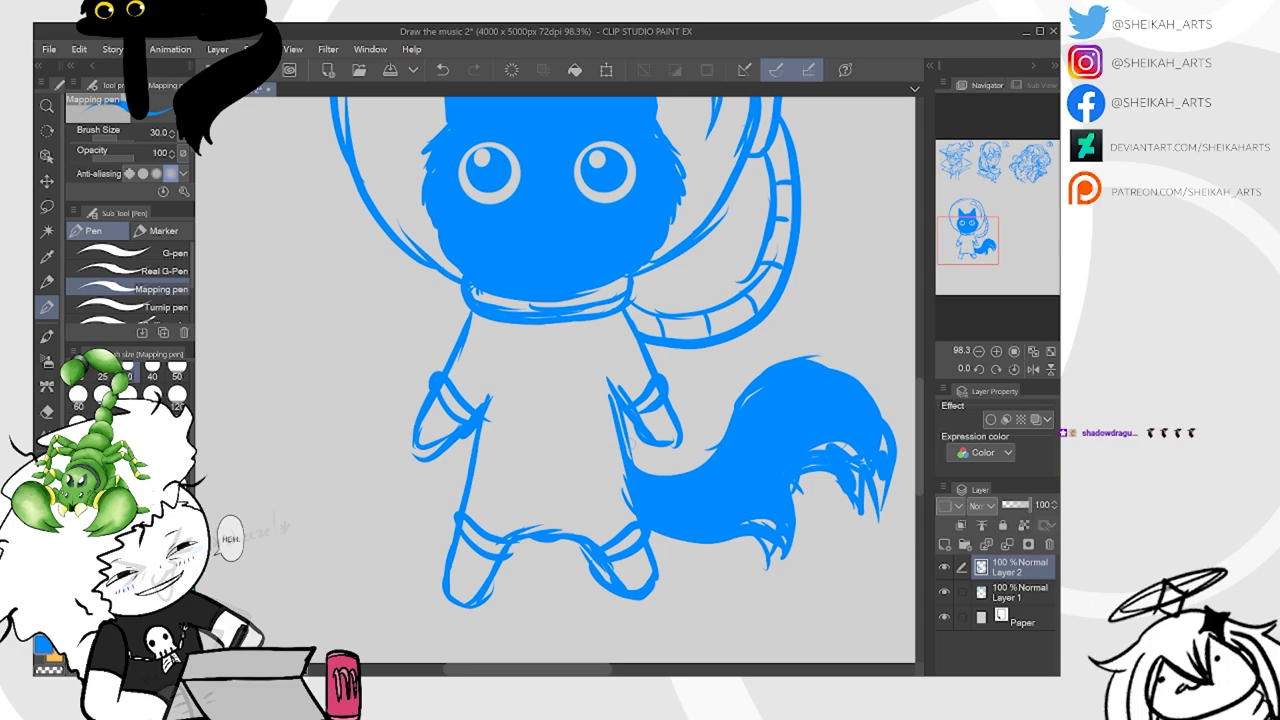
mouse_move(503, 340)
left_mouse_down()
mouse_move(501, 394)
mouse_move(535, 411)
mouse_move(519, 342)
mouse_move(534, 341)
mouse_move(520, 421)
left_mouse_up()
mouse_move(520, 350)
left_mouse_down()
mouse_move(527, 411)
mouse_move(514, 402)
left_mouse_up()
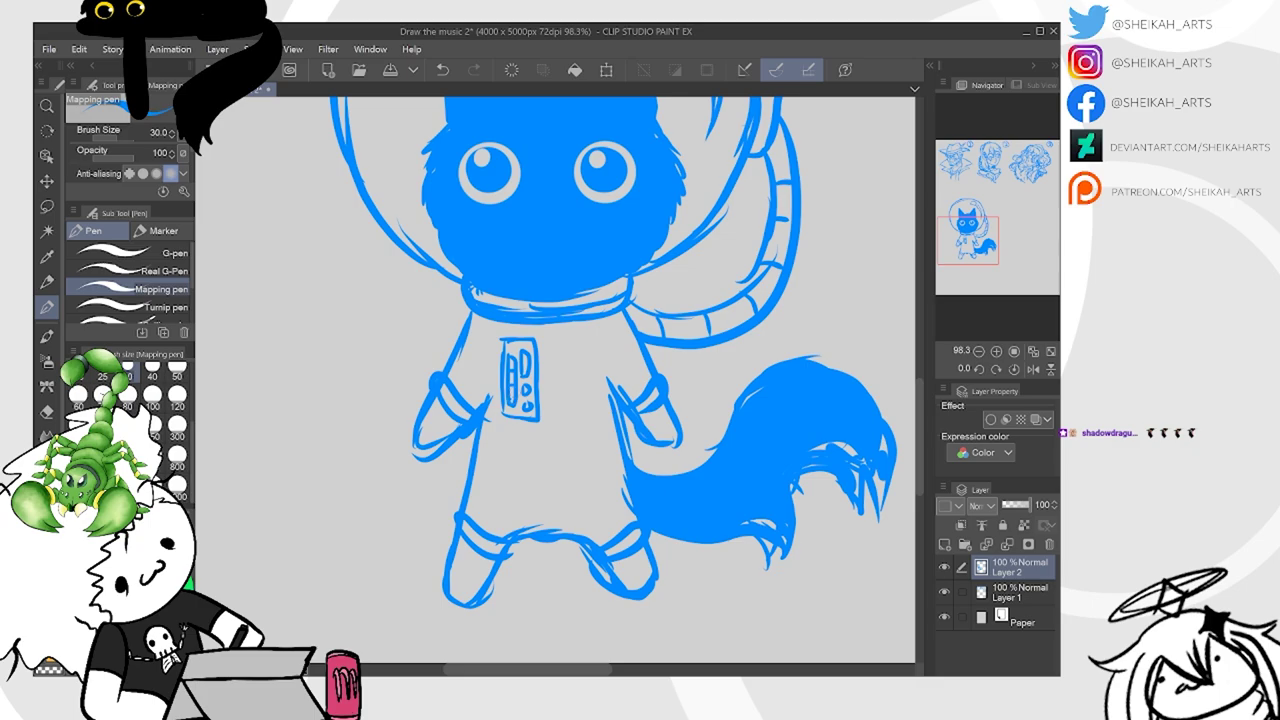
mouse_move(478, 452)
left_mouse_down()
mouse_move(549, 491)
mouse_move(616, 443)
mouse_move(520, 468)
mouse_move(553, 476)
mouse_move(614, 434)
left_mouse_up()
Label the cat sketch with a circled 4 beside the top of the helmet
scroll(600, 450, "down", 5)
scroll(600, 380, "down", 2)
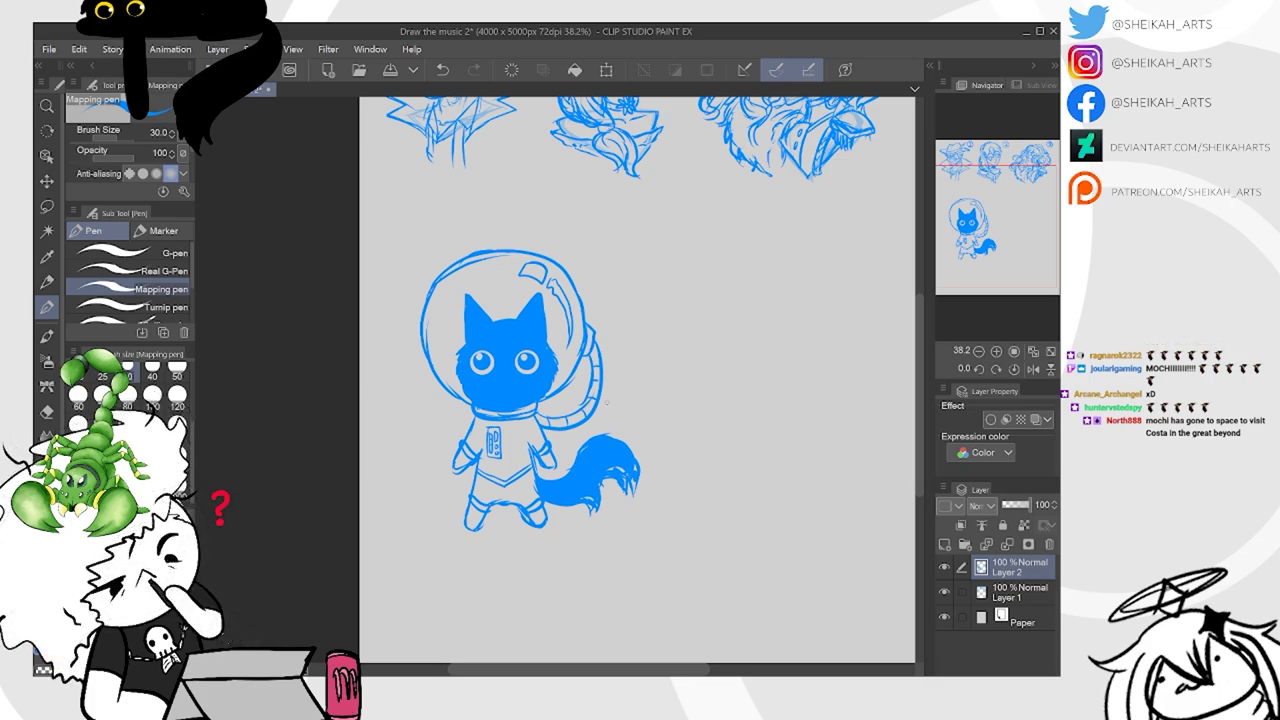
scroll(606, 402, "up", 3)
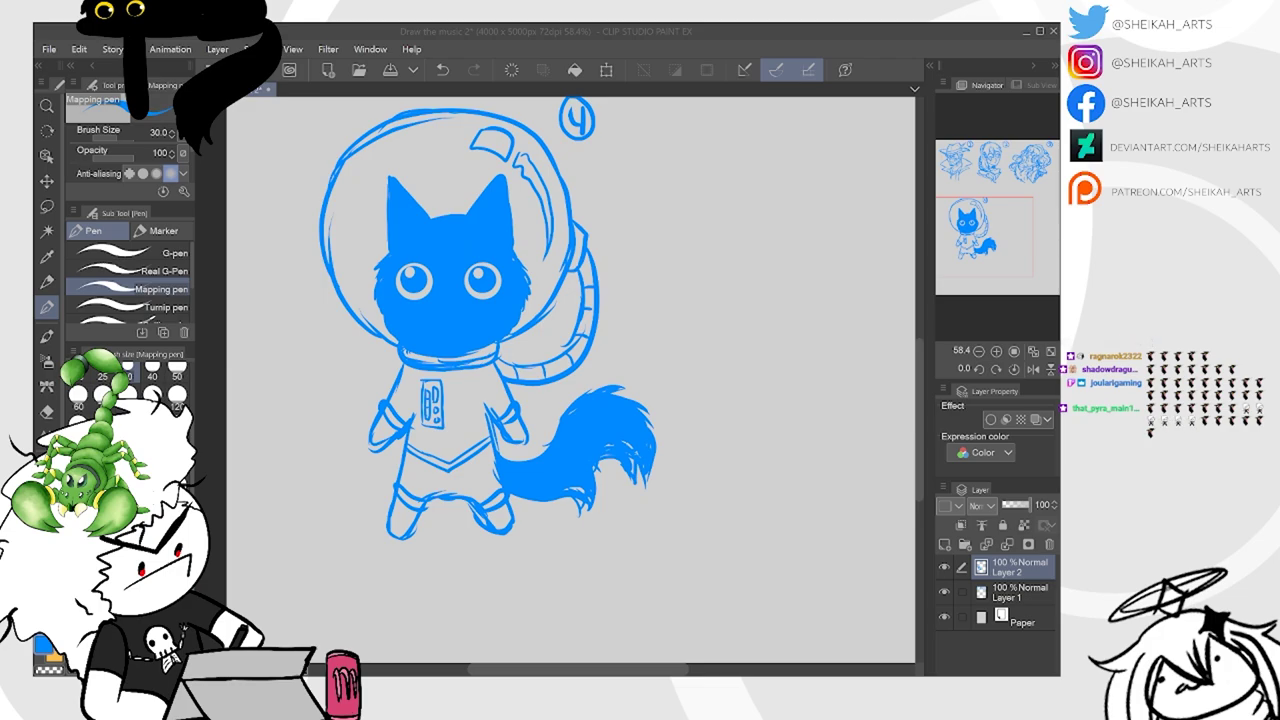
left_click(741, 634)
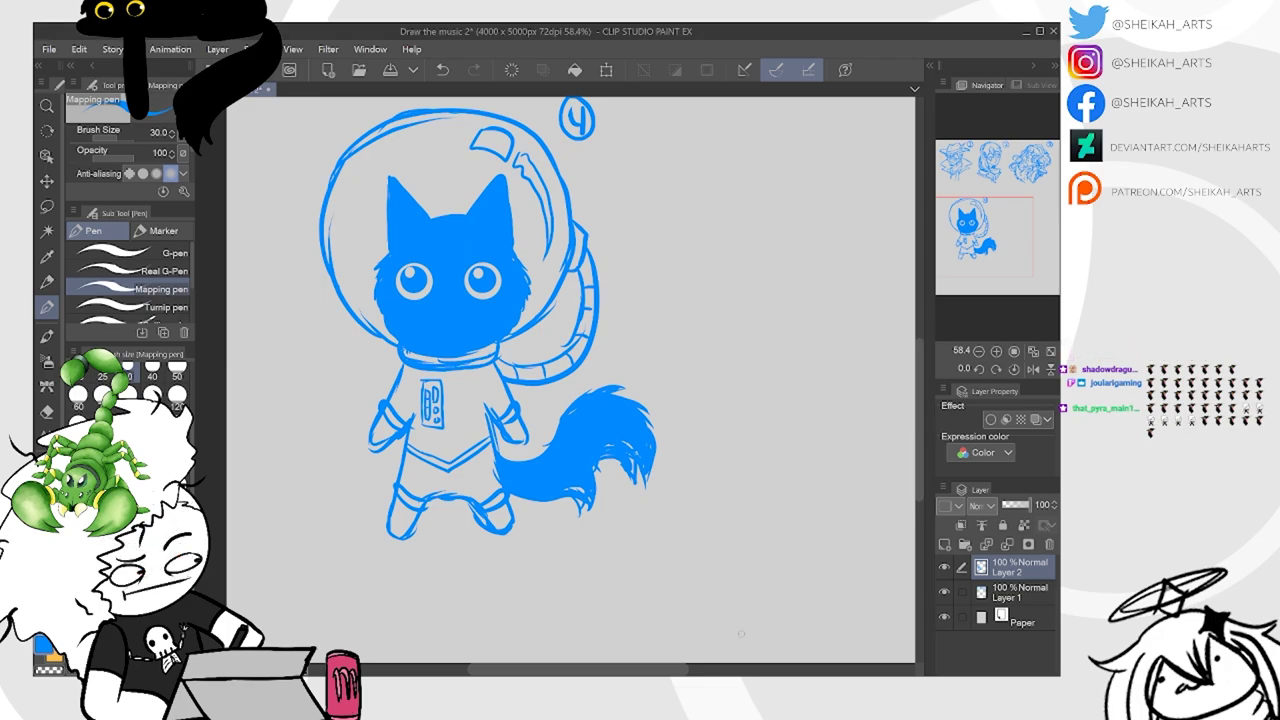
Scale down the cat sketch together with its number and move it beneath the first bust
scroll(640, 320, "down", 2)
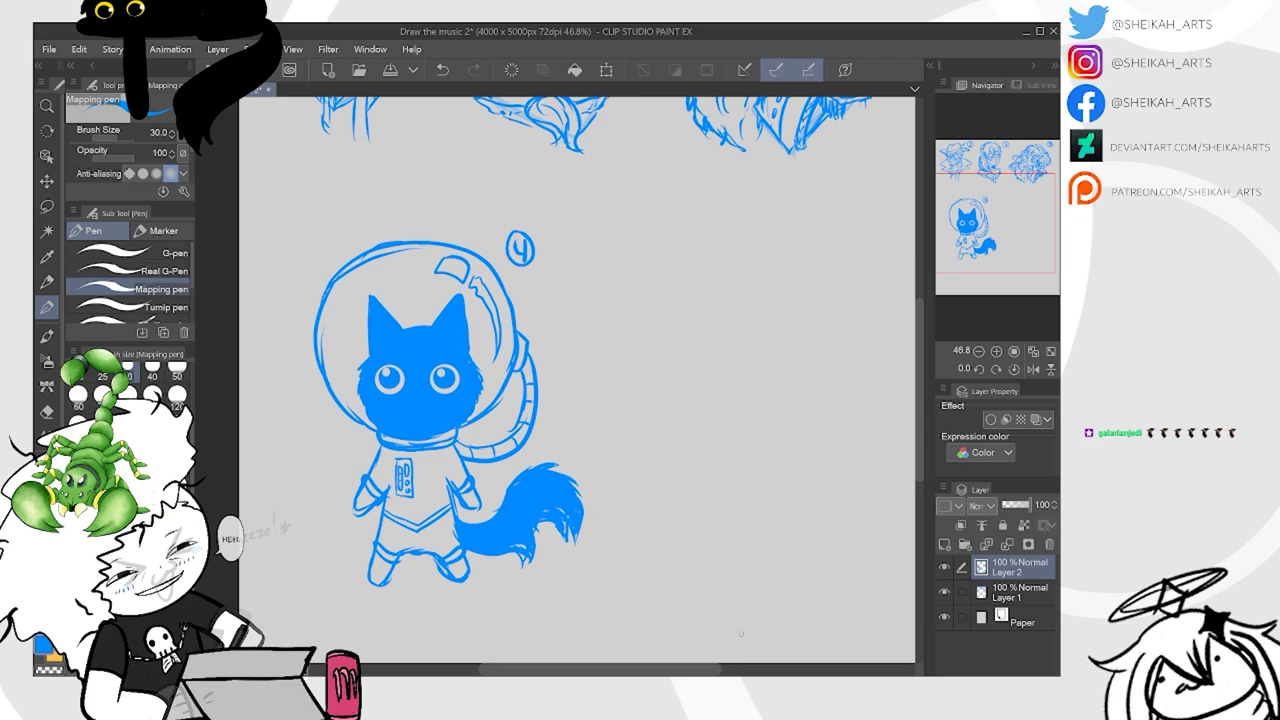
scroll(741, 634, "down", 1)
key("ctrl+t")
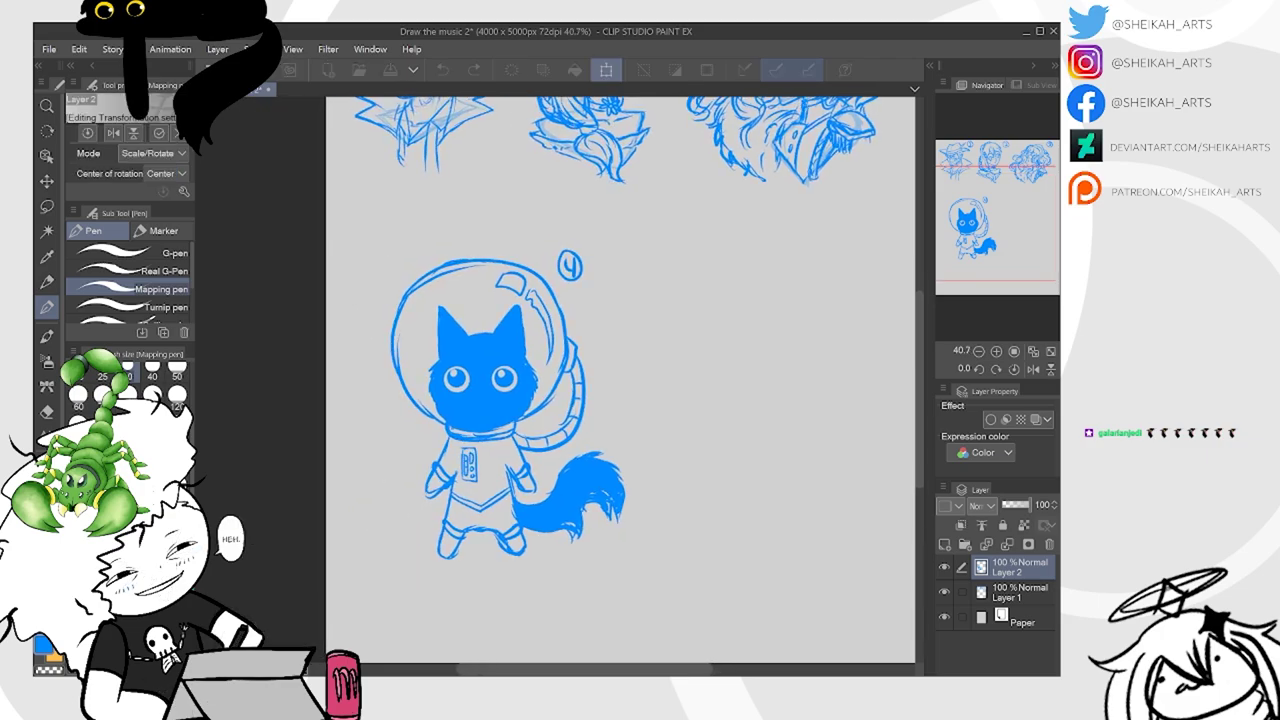
left_click_drag(623, 560, 555, 473)
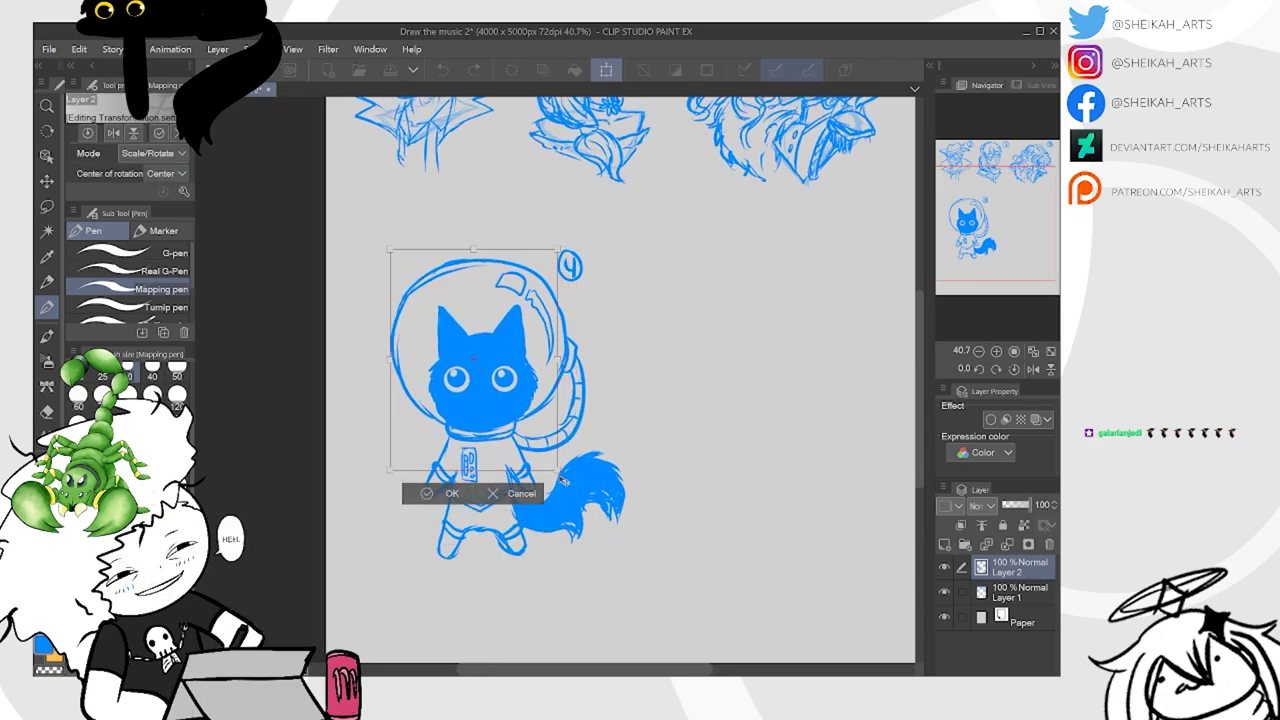
left_click(428, 493)
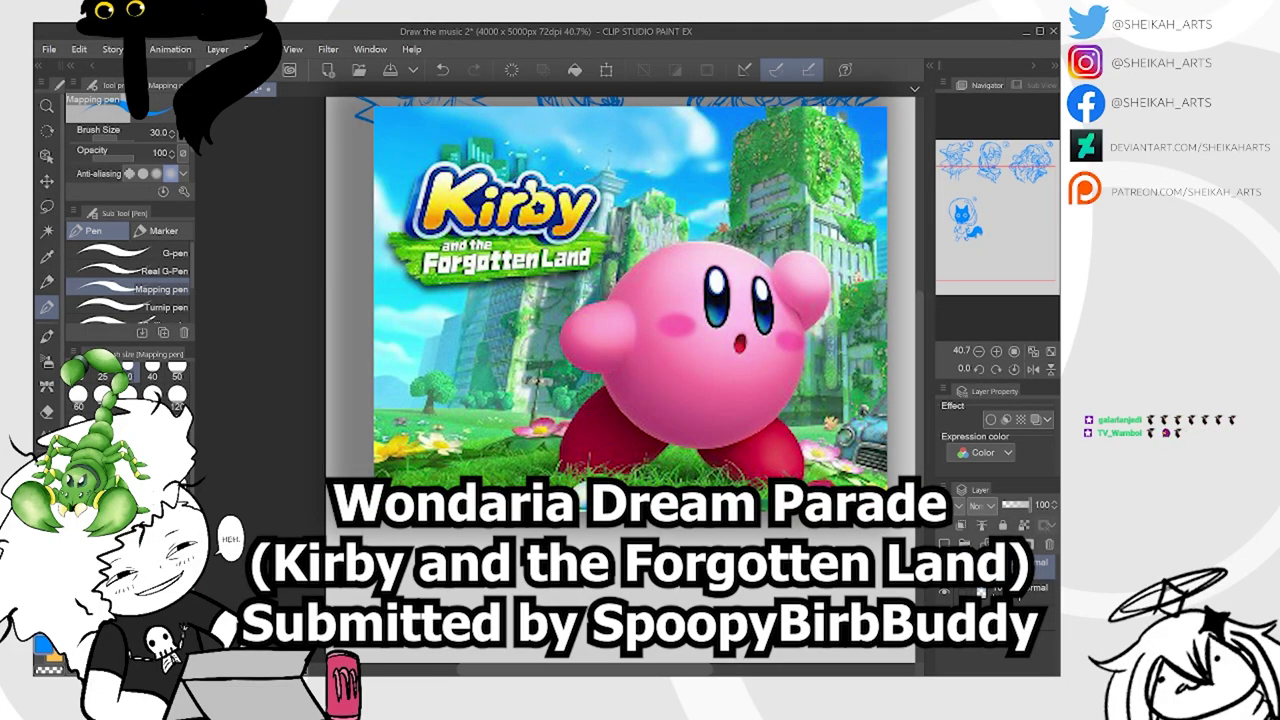
key("k")
mouse_move(455, 345)
left_mouse_down()
mouse_move(457, 324)
mouse_move(421, 327)
mouse_move(367, 400)
mouse_move(415, 405)
left_mouse_up()
key("ctrl+minus")
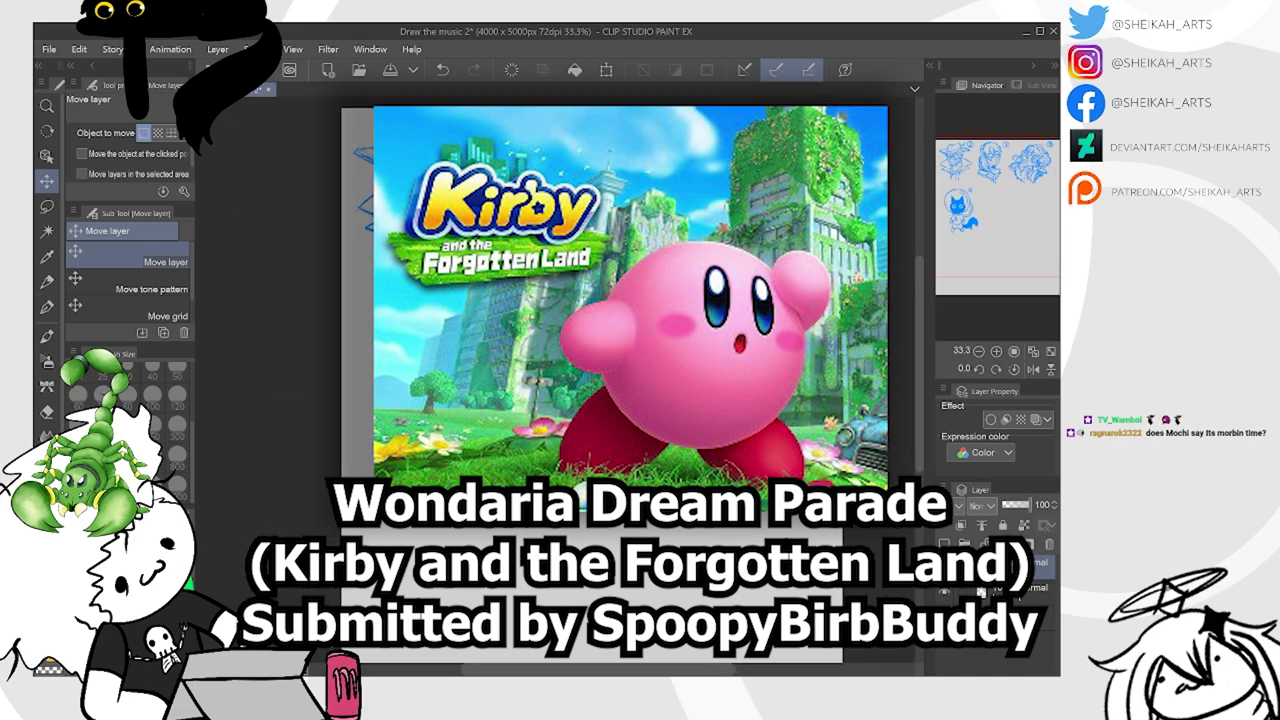
Lasso the circled 4, enlarge it slightly, and clear the selection
key("m")
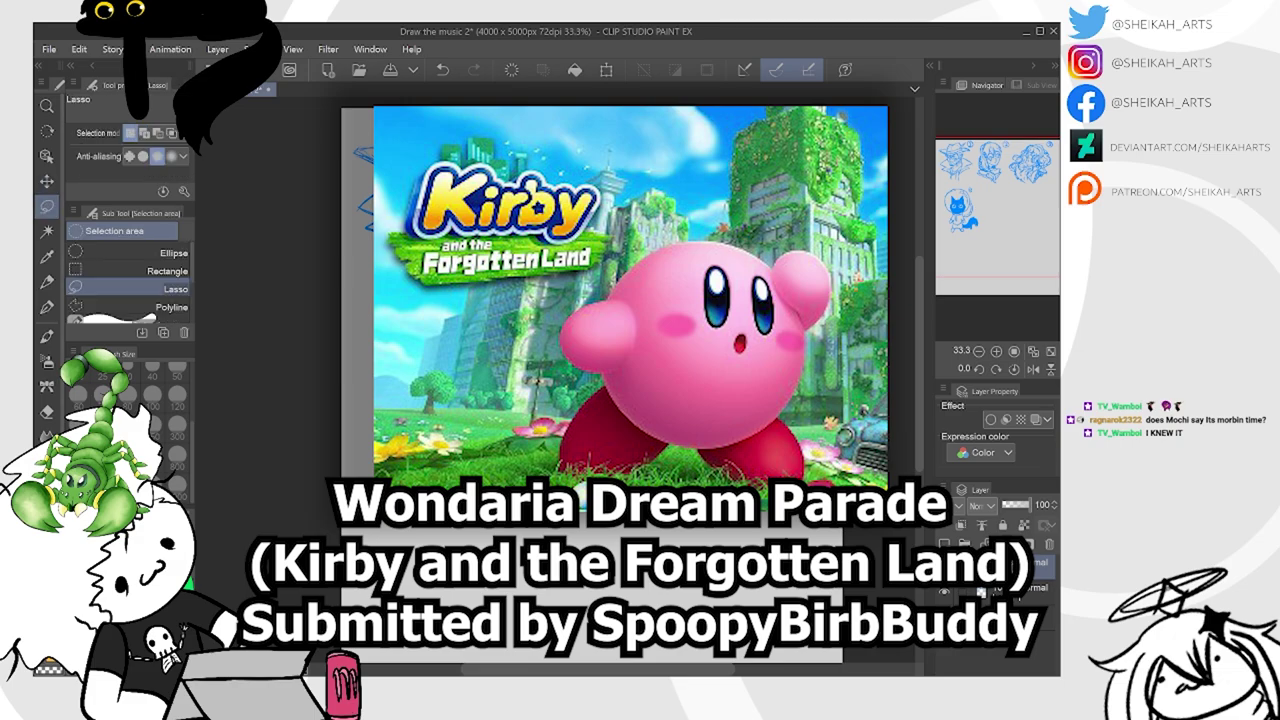
scroll(483, 400, "up", 2)
left_click_drag(467, 262, 499, 256)
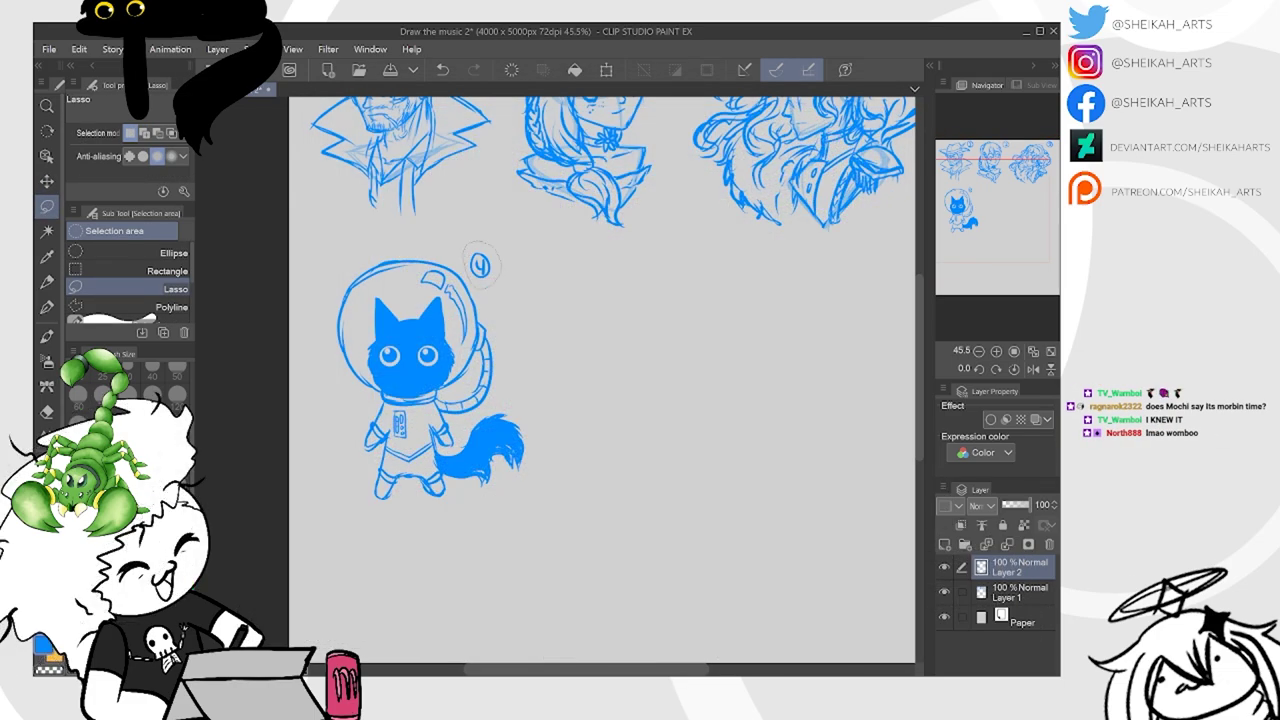
key("ctrl+t")
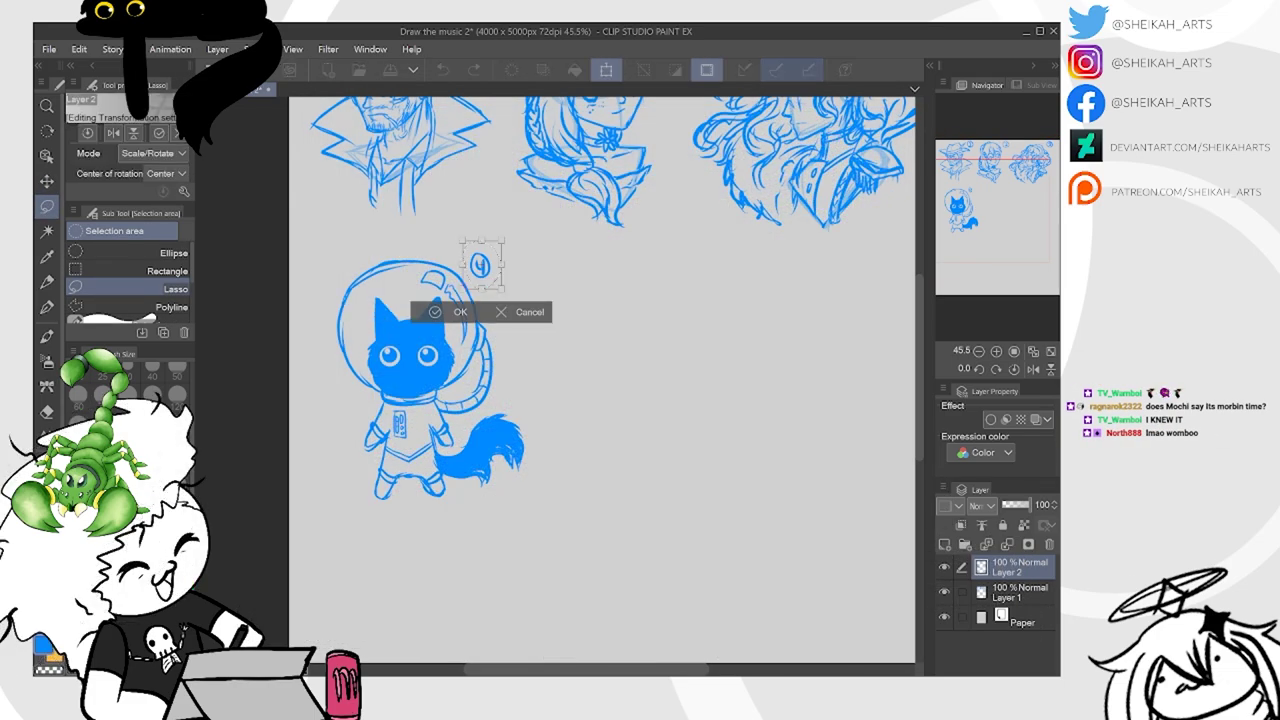
left_click_drag(502, 290, 515, 305)
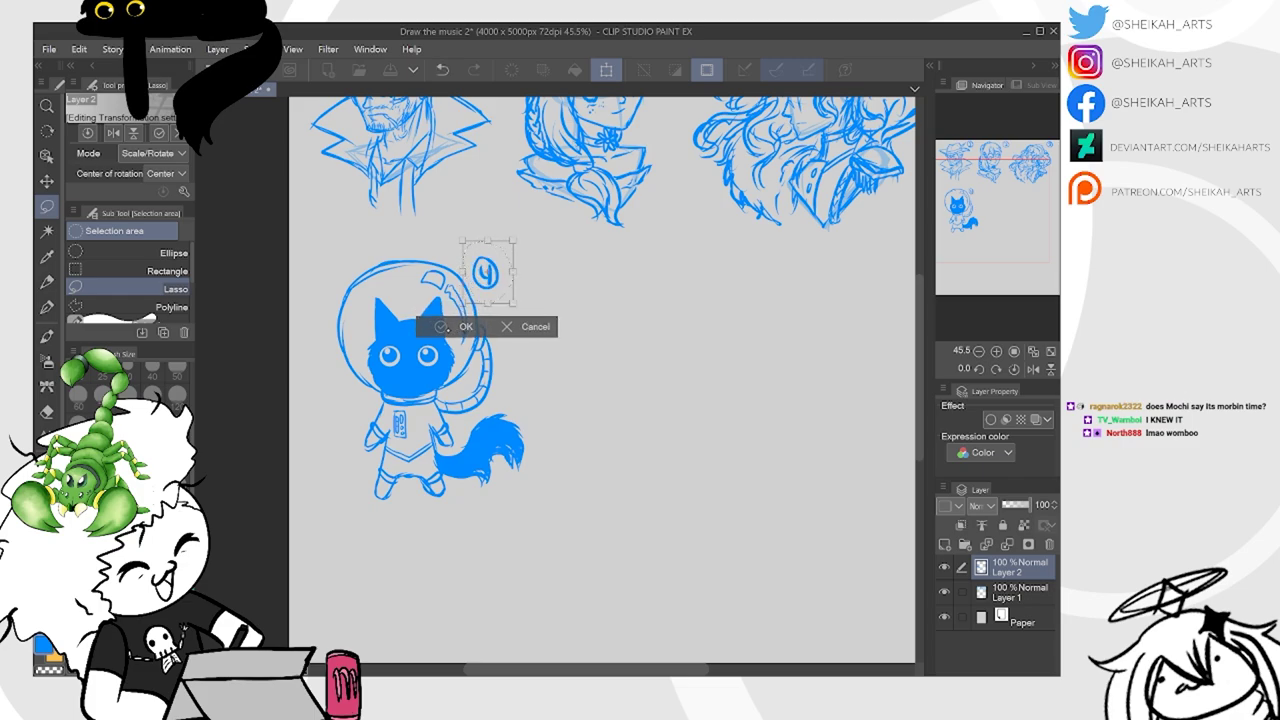
left_click(442, 327)
key("ctrl+d")
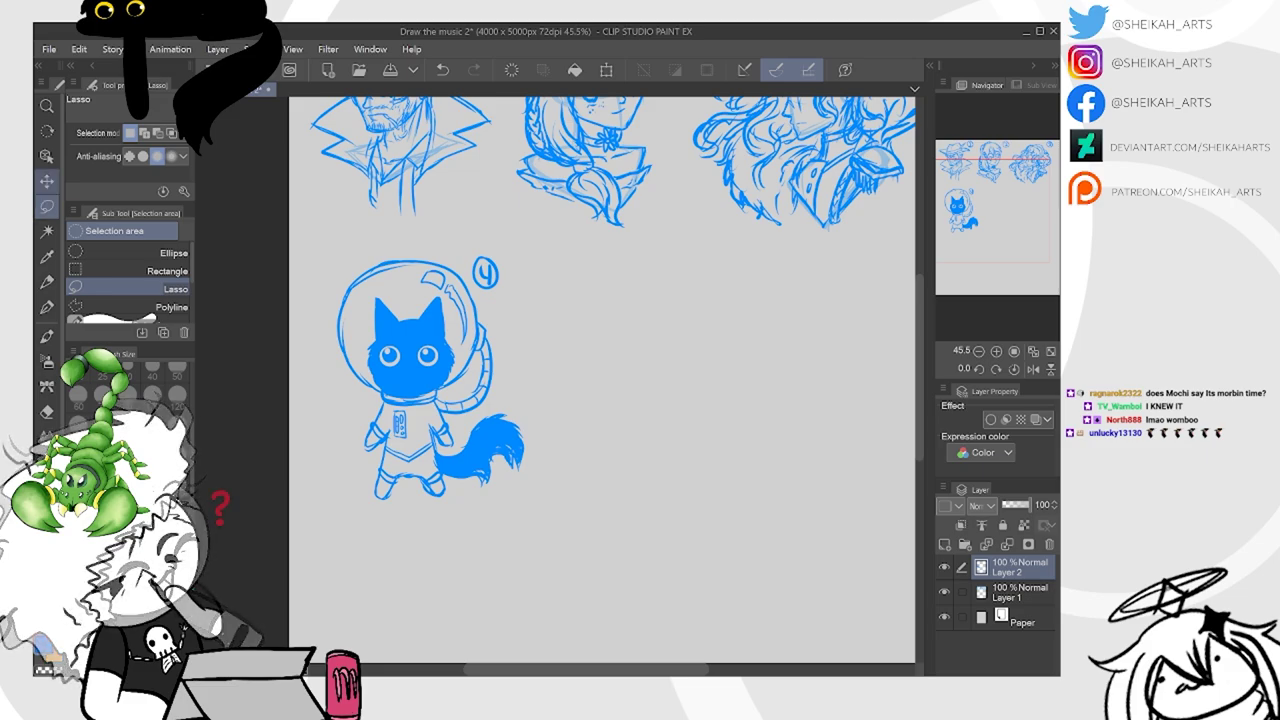
Lasso the whole cat sketch with its number, shift it closer to the busts and the canvas edge, and deselect
mouse_move(400, 237)
left_mouse_down()
mouse_move(304, 341)
mouse_move(426, 581)
mouse_move(589, 346)
mouse_move(499, 230)
mouse_move(420, 228)
left_mouse_up()
key("k")
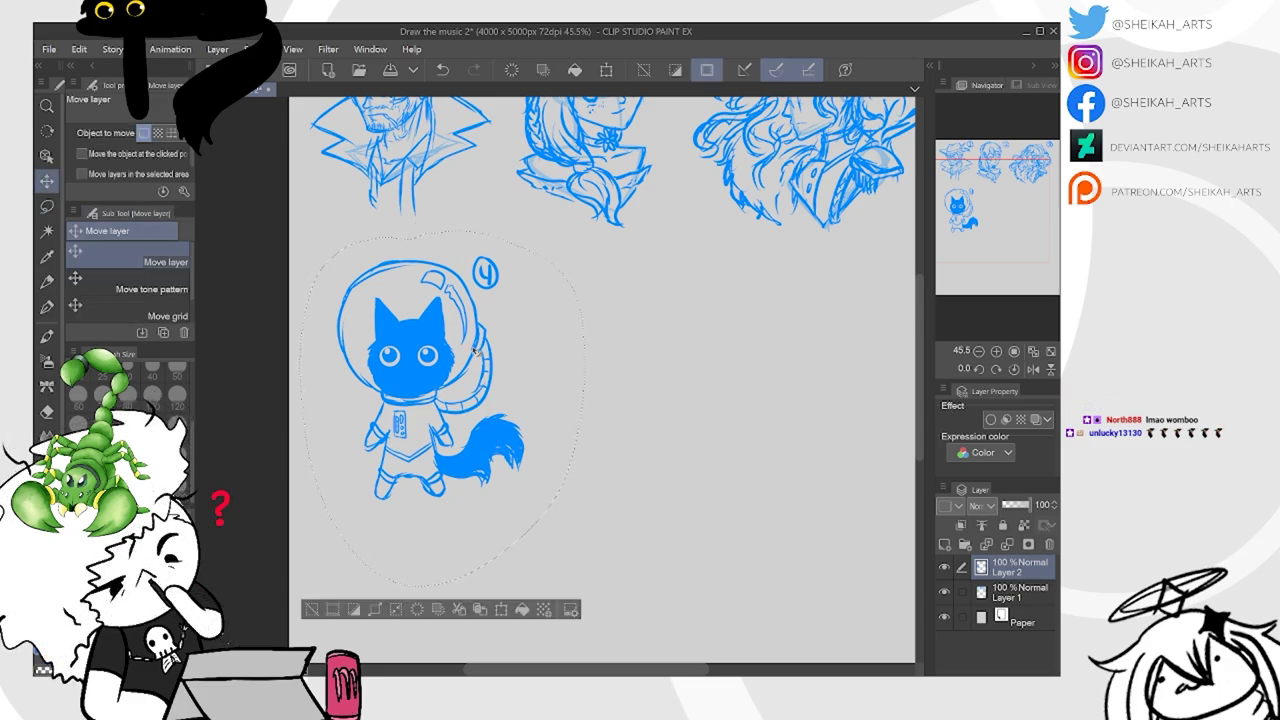
left_click_drag(476, 353, 461, 332)
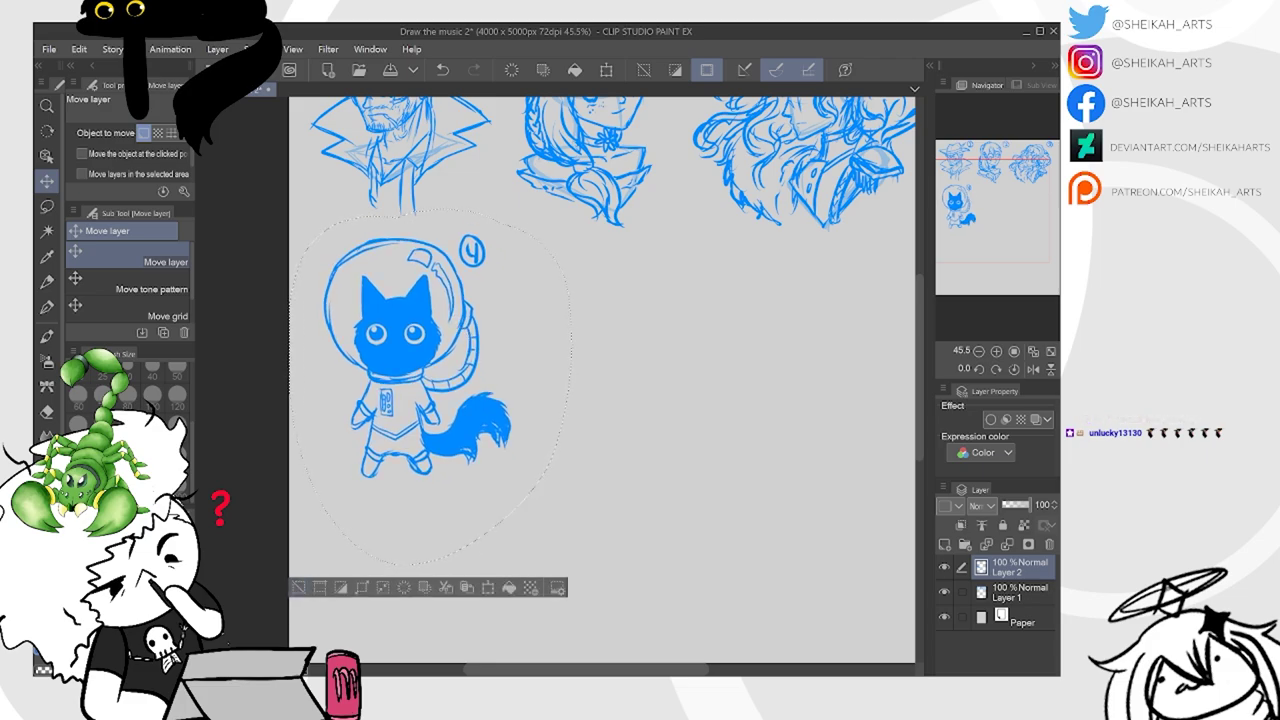
key("ctrl+d")
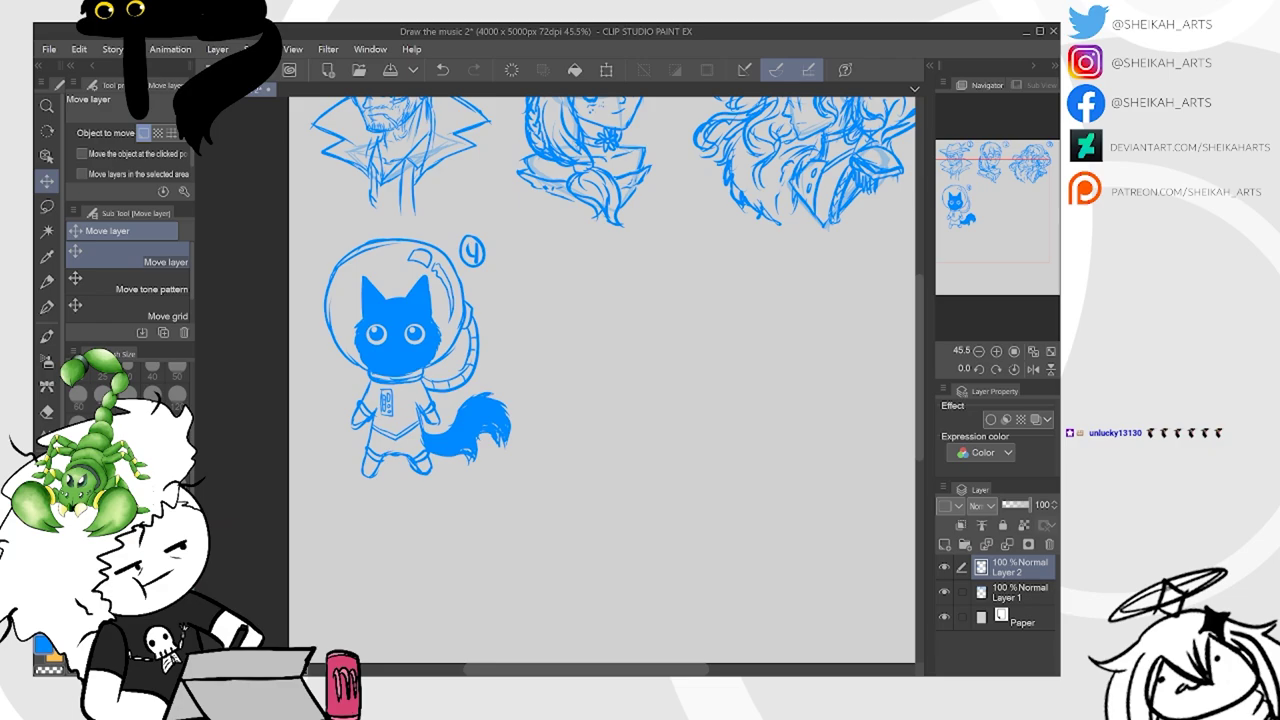
Sketch a new head construction in the empty canvas area, with an oval cranium and sides tapering to a pointed chin
scroll(454, 400, "down", 1)
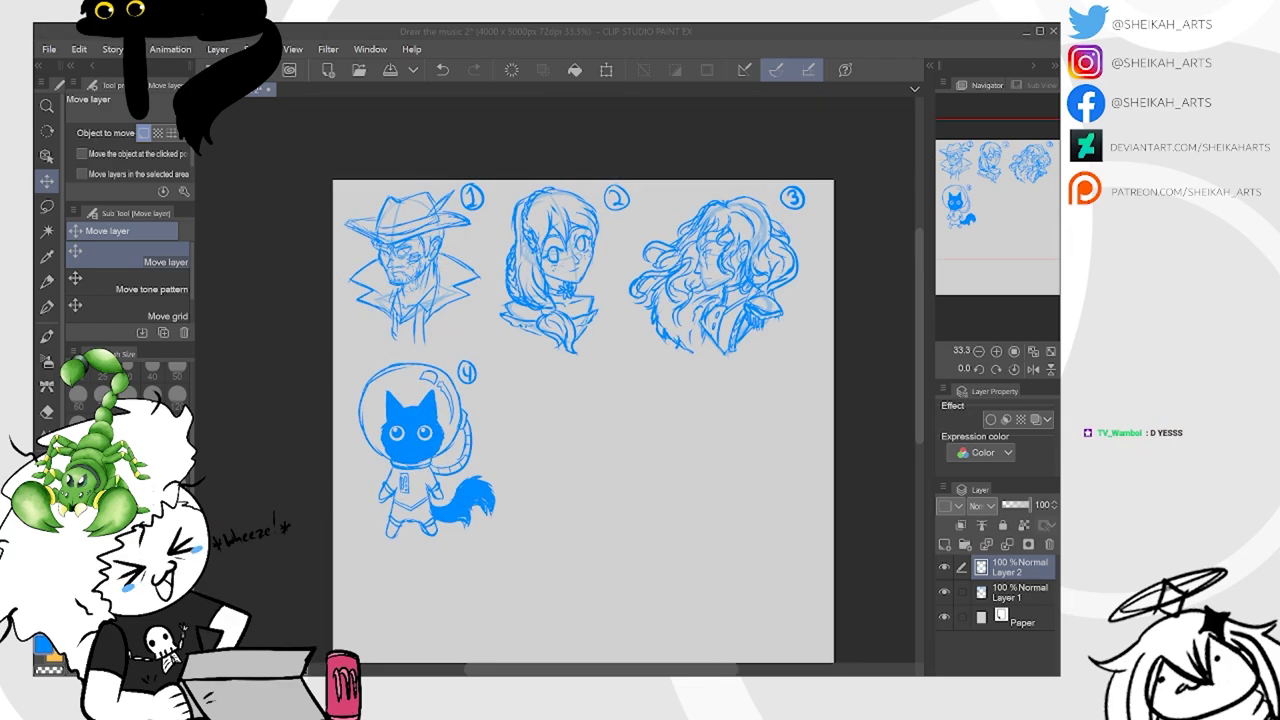
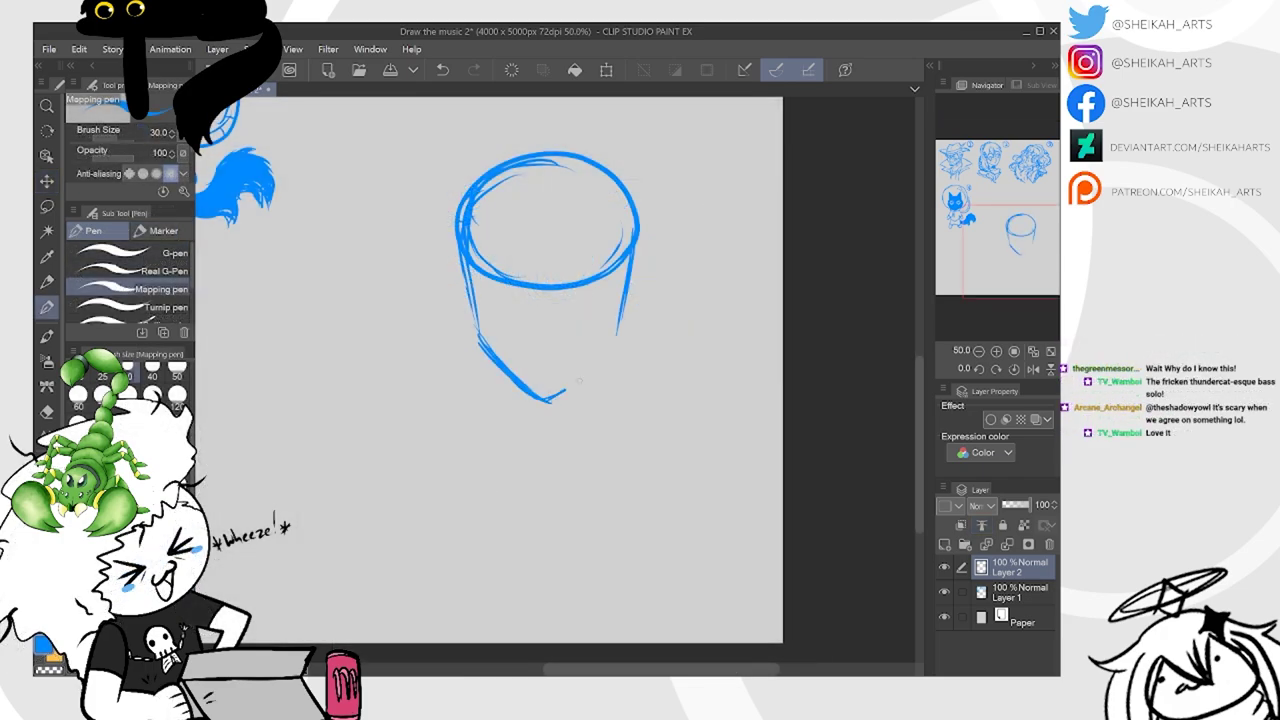
mouse_move(566, 390)
left_mouse_down()
mouse_move(607, 353)
mouse_move(618, 316)
left_mouse_up()
mouse_move(465, 196)
left_mouse_down()
mouse_move(458, 268)
mouse_move(480, 345)
left_mouse_up()
key("ctrl+z")
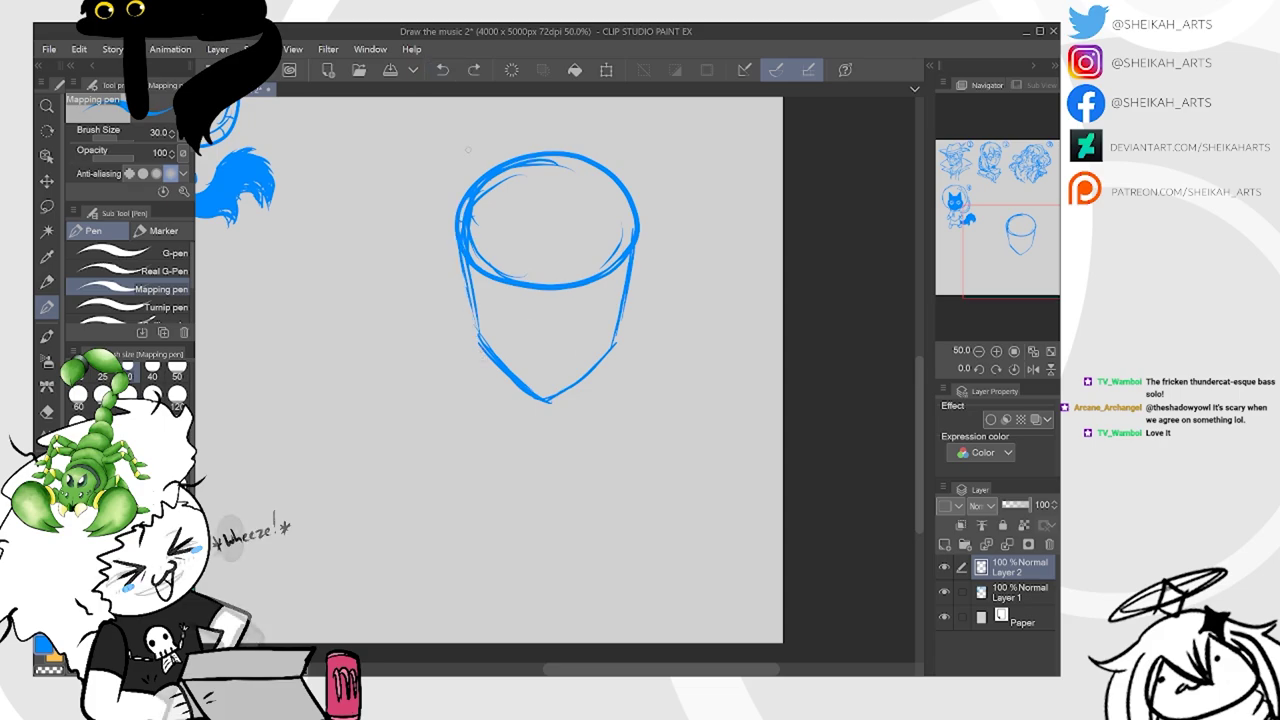
Sketch the neck and the wide V-shaped shoulder lines beneath the new head
left_click_drag(465, 256, 513, 412)
left_click_drag(503, 373, 517, 433)
left_click_drag(590, 374, 575, 435)
mouse_move(511, 406)
left_mouse_down()
mouse_move(517, 440)
mouse_move(522, 424)
left_mouse_up()
left_click_drag(508, 432, 556, 446)
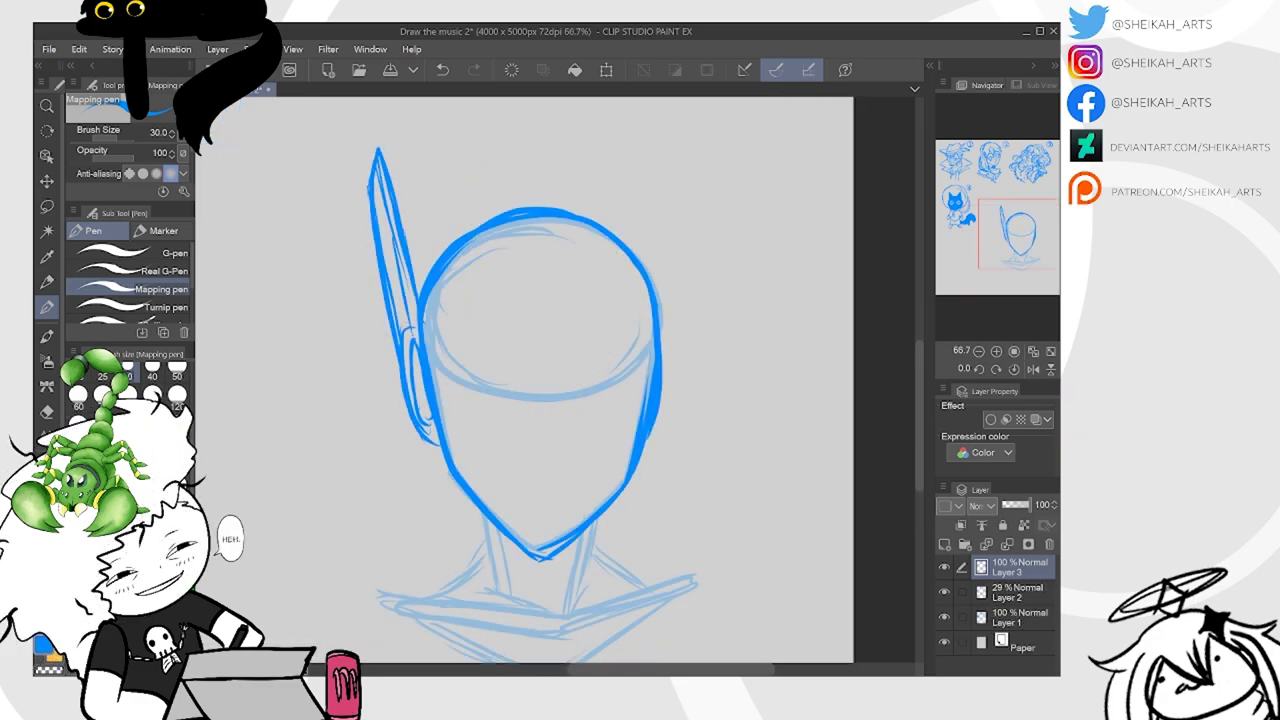
Draw an ear piece with a tall pointed fin on the head's other side to match the first one
mouse_move(668, 344)
left_mouse_down()
mouse_move(666, 428)
mouse_move(677, 362)
mouse_move(661, 333)
left_mouse_up()
mouse_move(654, 433)
left_mouse_down()
mouse_move(670, 140)
mouse_move(684, 166)
mouse_move(680, 362)
left_mouse_up()
left_click_drag(694, 244, 678, 380)
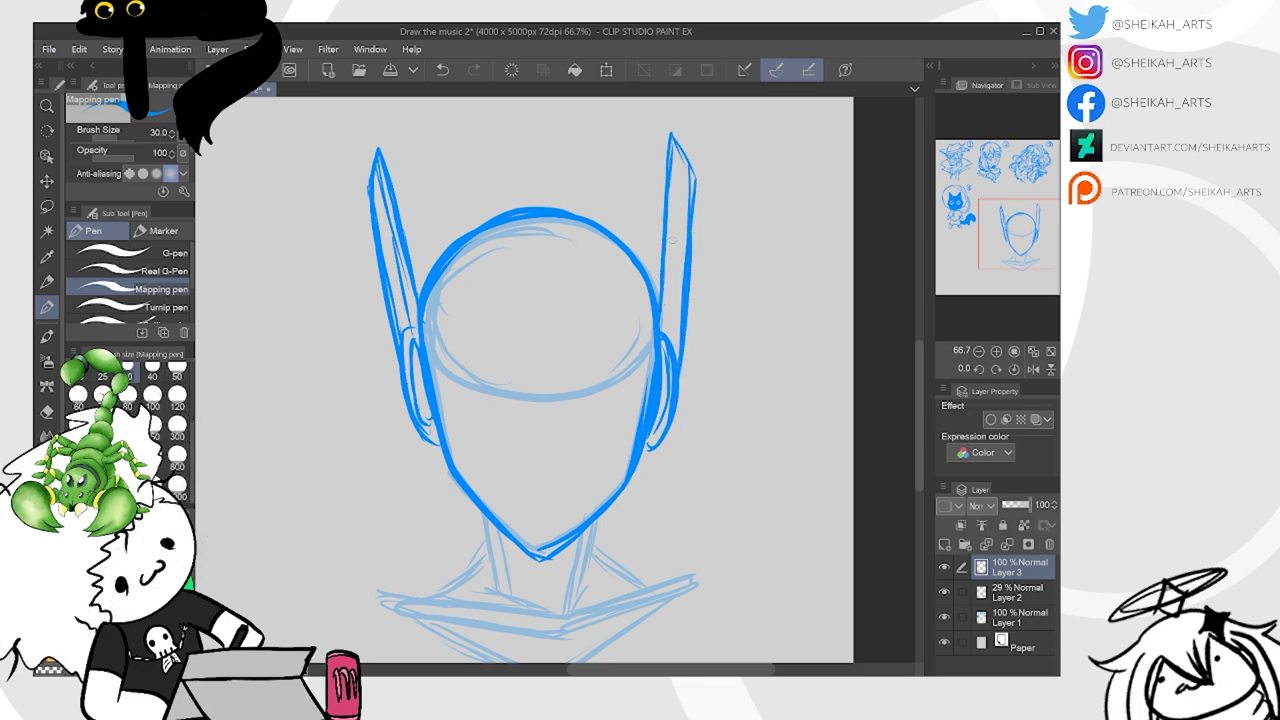
Refine the fin's inner edge and draw the two sides of the neck beneath the jaw
left_click_drag(676, 158, 662, 330)
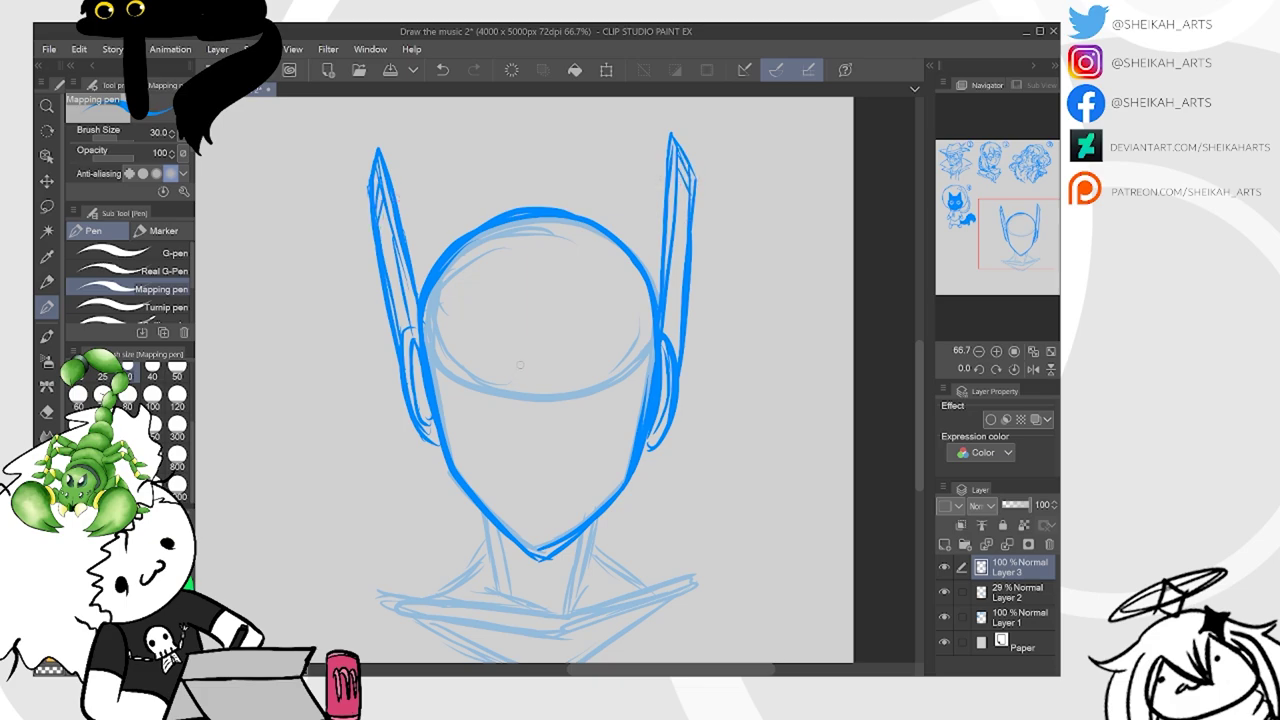
left_click_drag(520, 365, 579, 198)
scroll(585, 310, "up", 1)
left_click_drag(536, 343, 567, 440)
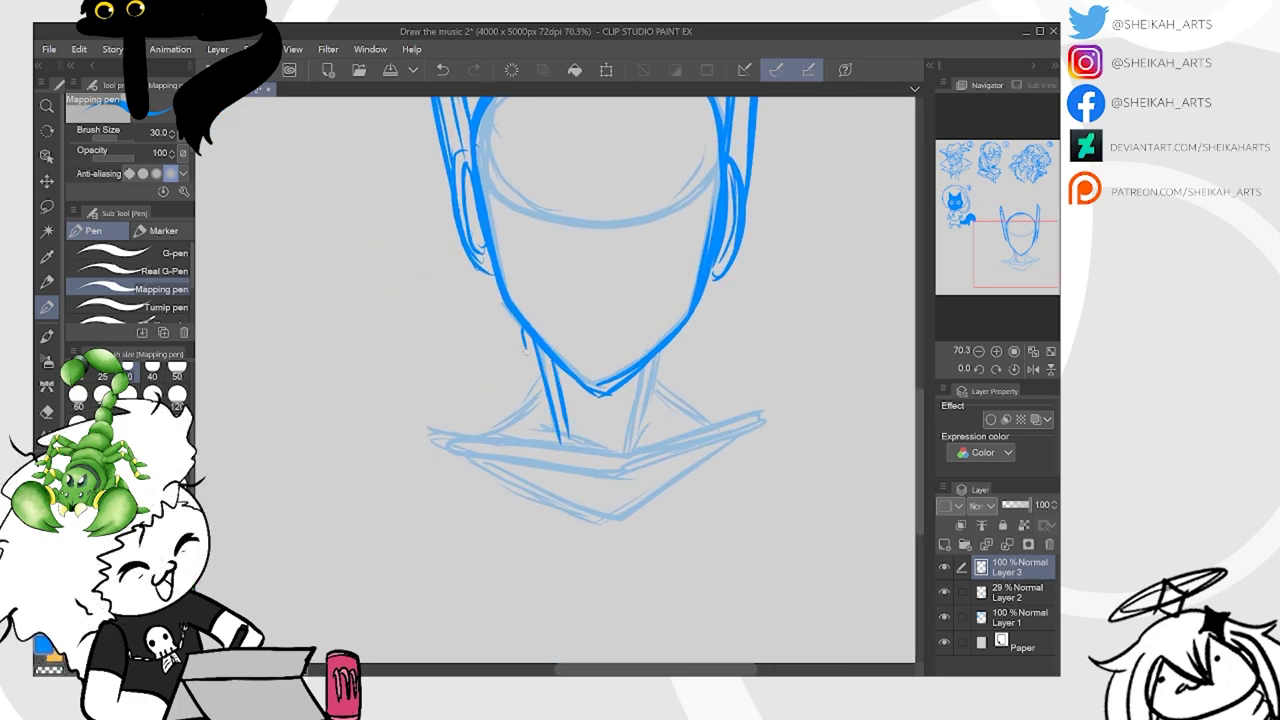
left_click_drag(655, 355, 631, 445)
left_click_drag(650, 402, 675, 337)
Draw the curved inner rim across the forehead, following the helmet's outer edge
mouse_move(667, 156)
left_mouse_down()
mouse_move(649, 273)
mouse_move(724, 660)
mouse_move(593, 257)
left_mouse_up()
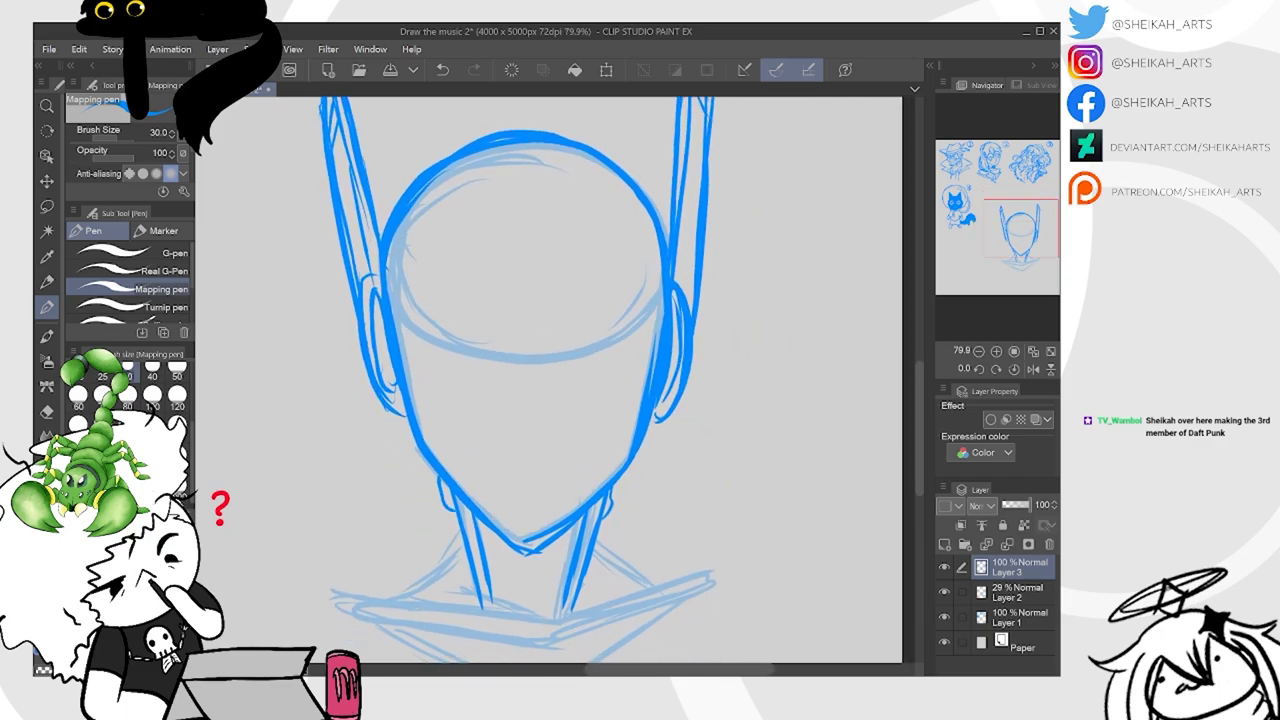
scroll(570, 380, "up", 3)
mouse_move(352, 302)
left_mouse_down()
mouse_move(402, 198)
mouse_move(506, 167)
left_mouse_up()
mouse_move(404, 191)
left_mouse_down()
mouse_move(458, 164)
mouse_move(574, 162)
mouse_move(636, 270)
left_mouse_up()
left_click_drag(608, 210, 636, 262)
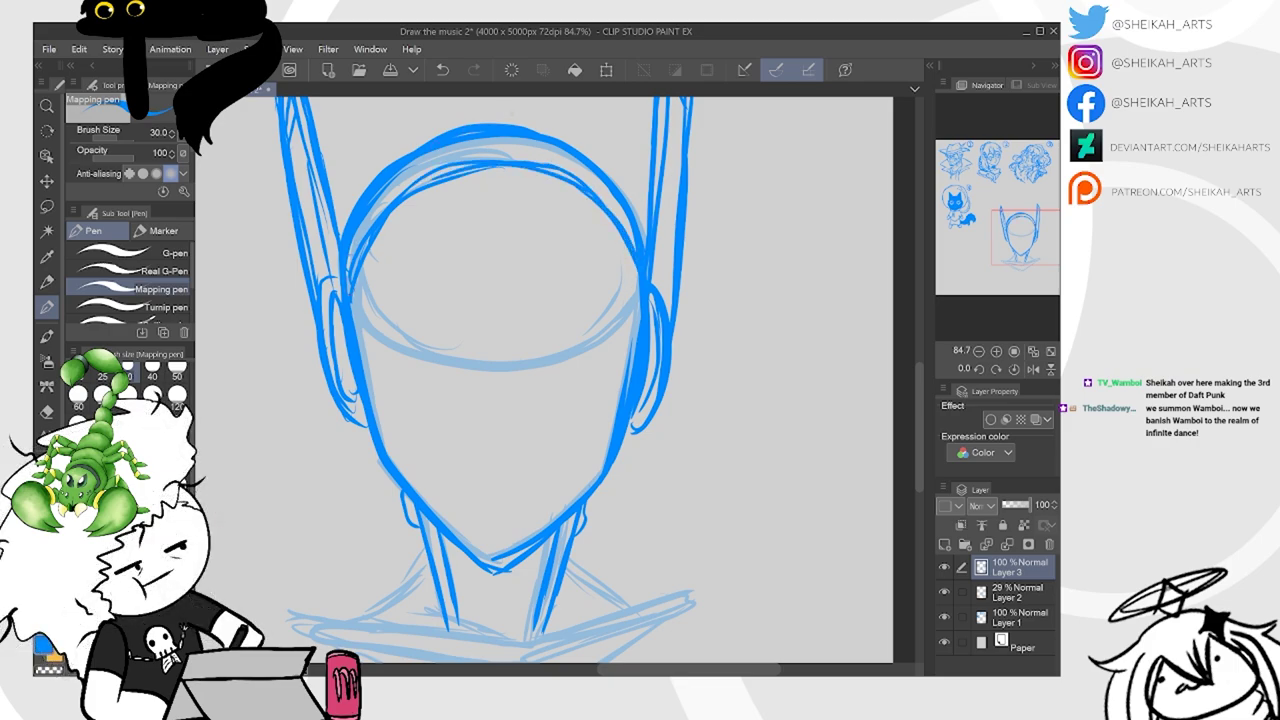
Draw shard-shaped highlights along one side of the visor, two caret-shaped eyes and a small rectangular mouth
mouse_move(402, 224)
left_mouse_down()
mouse_move(376, 258)
mouse_move(386, 270)
mouse_move(410, 224)
left_mouse_up()
left_click_drag(392, 278, 414, 464)
mouse_move(426, 316)
left_mouse_down()
mouse_move(408, 376)
mouse_move(456, 301)
mouse_move(480, 370)
mouse_move(426, 376)
mouse_move(448, 346)
mouse_move(468, 380)
mouse_move(478, 352)
mouse_move(580, 298)
mouse_move(605, 340)
mouse_move(572, 324)
mouse_move(596, 376)
left_mouse_up()
left_click_drag(586, 318, 609, 373)
left_click_drag(588, 372, 610, 370)
mouse_move(495, 570)
left_mouse_down()
mouse_move(594, 506)
mouse_move(596, 410)
mouse_move(640, 385)
left_mouse_up()
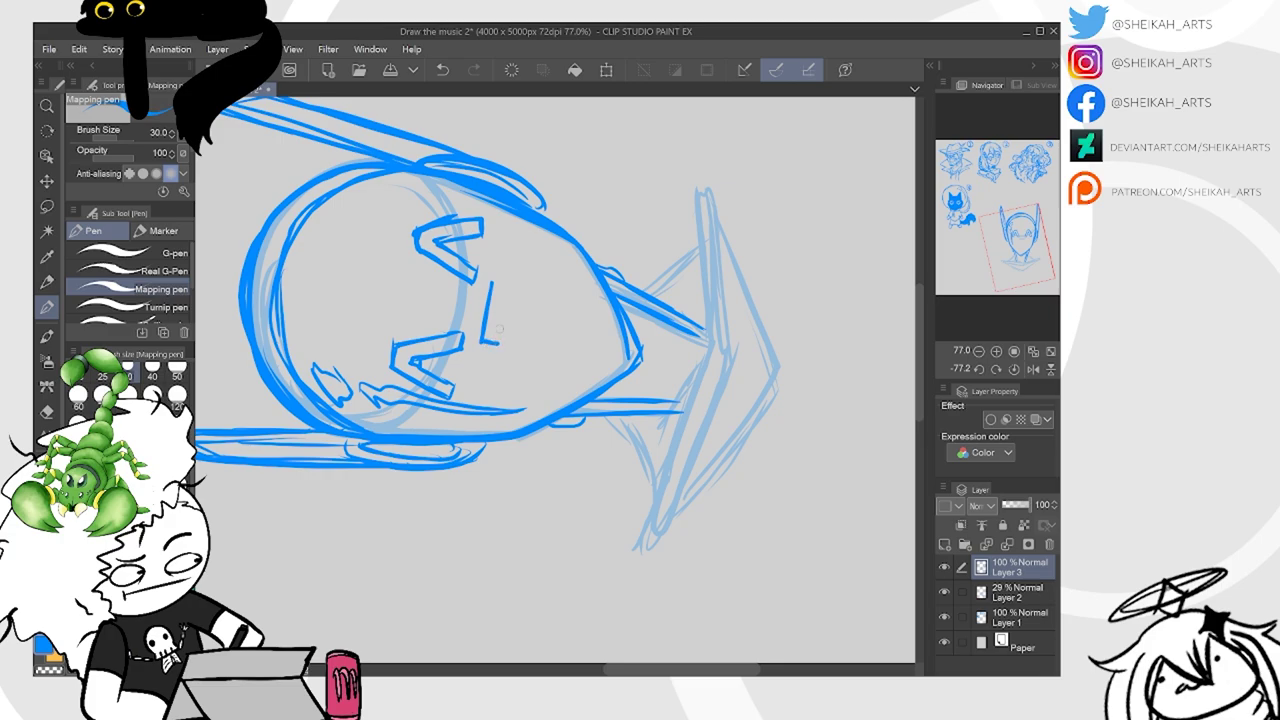
left_click_drag(505, 288, 500, 340)
Add a small angular highlight and a long thin sliver along the jaw on the opposite side of the visor
left_click_drag(640, 355, 475, 485)
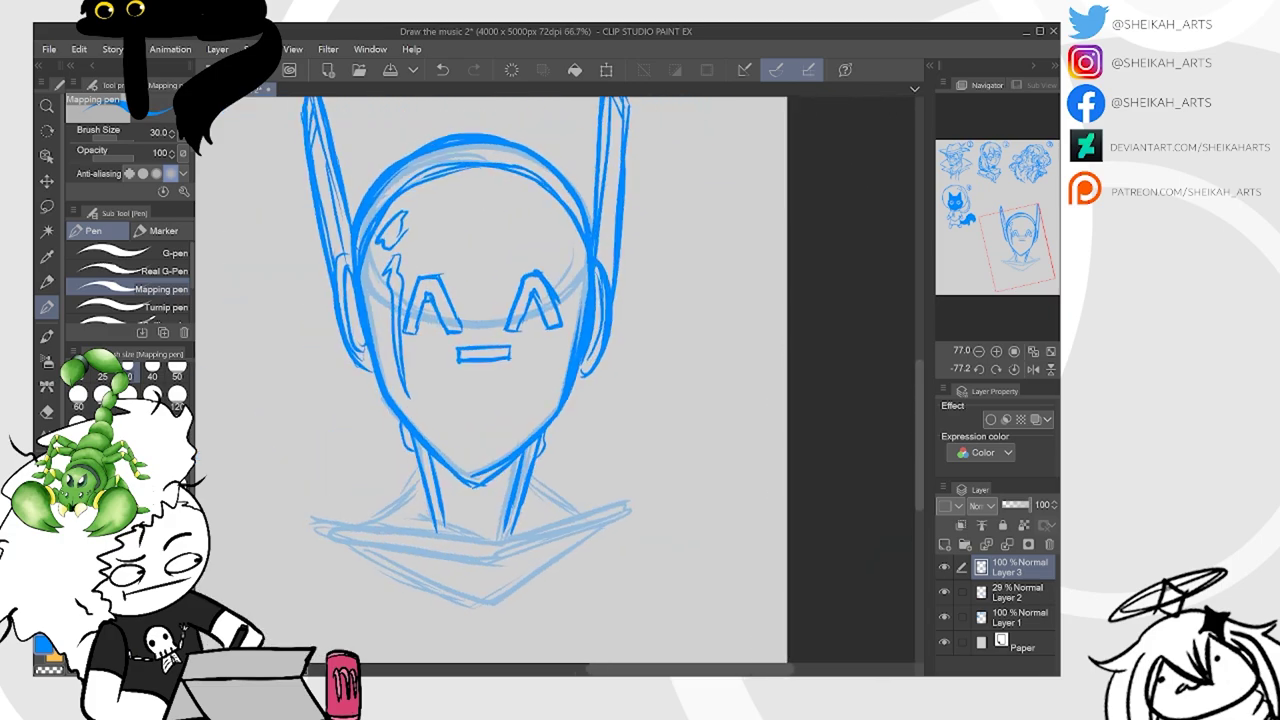
left_click_drag(542, 389, 557, 391)
mouse_move(490, 462)
left_mouse_down()
mouse_move(534, 424)
mouse_move(560, 371)
left_mouse_up()
left_click_drag(564, 500, 604, 495)
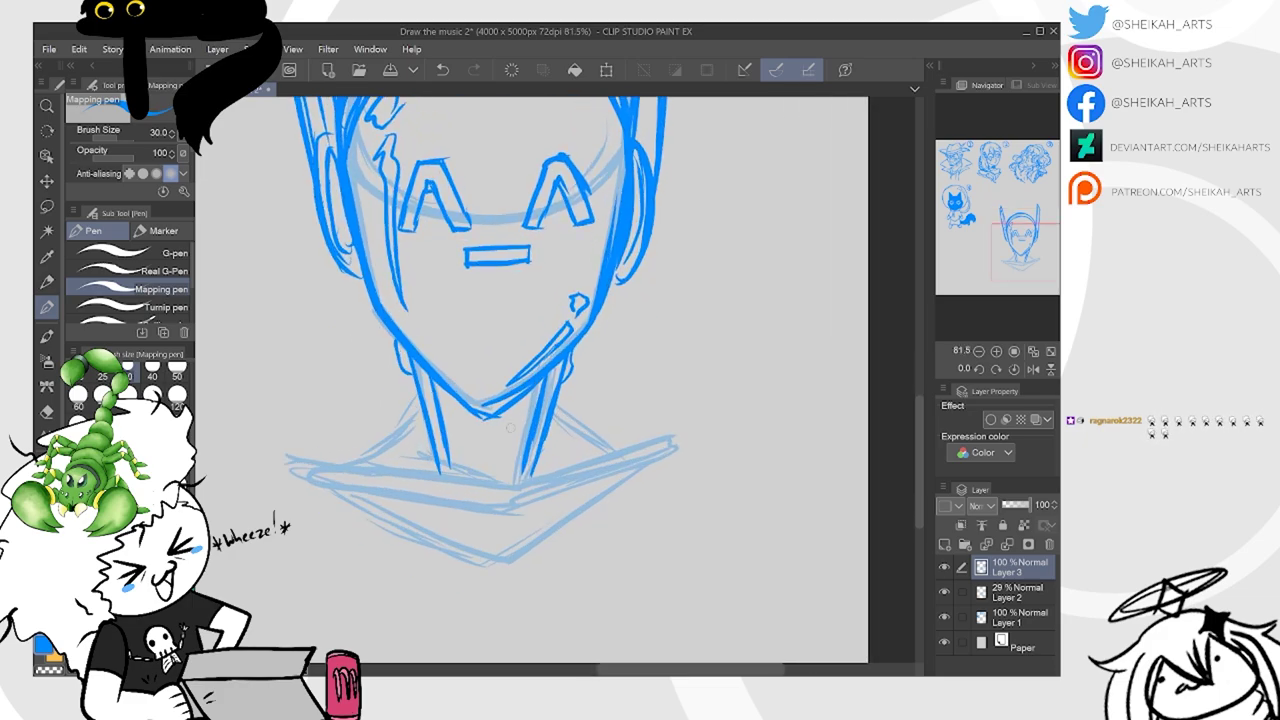
Draw the sloping shoulder lines from both sides of the neck down to the collar
left_click_drag(510, 428, 555, 488)
left_click_drag(530, 530, 555, 340)
left_click_drag(466, 318, 437, 414)
mouse_move(466, 310)
left_mouse_down()
mouse_move(438, 416)
mouse_move(450, 403)
left_mouse_up()
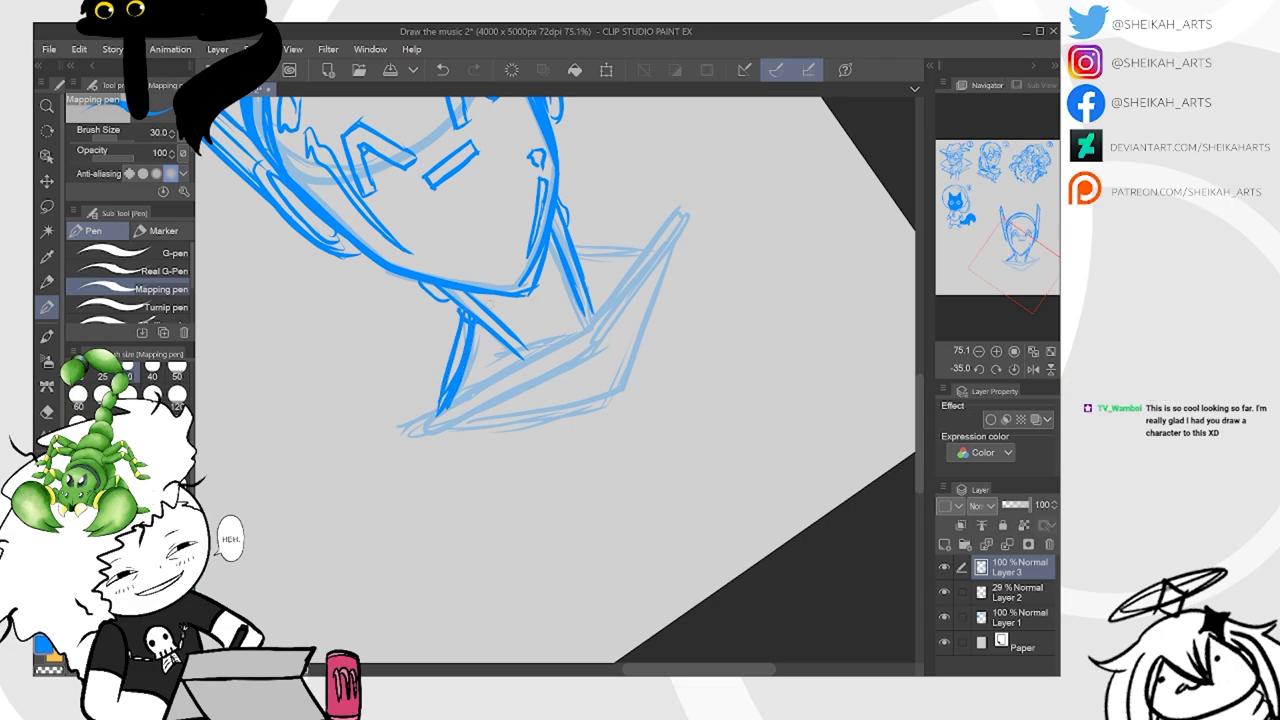
left_click_drag(547, 321, 419, 432)
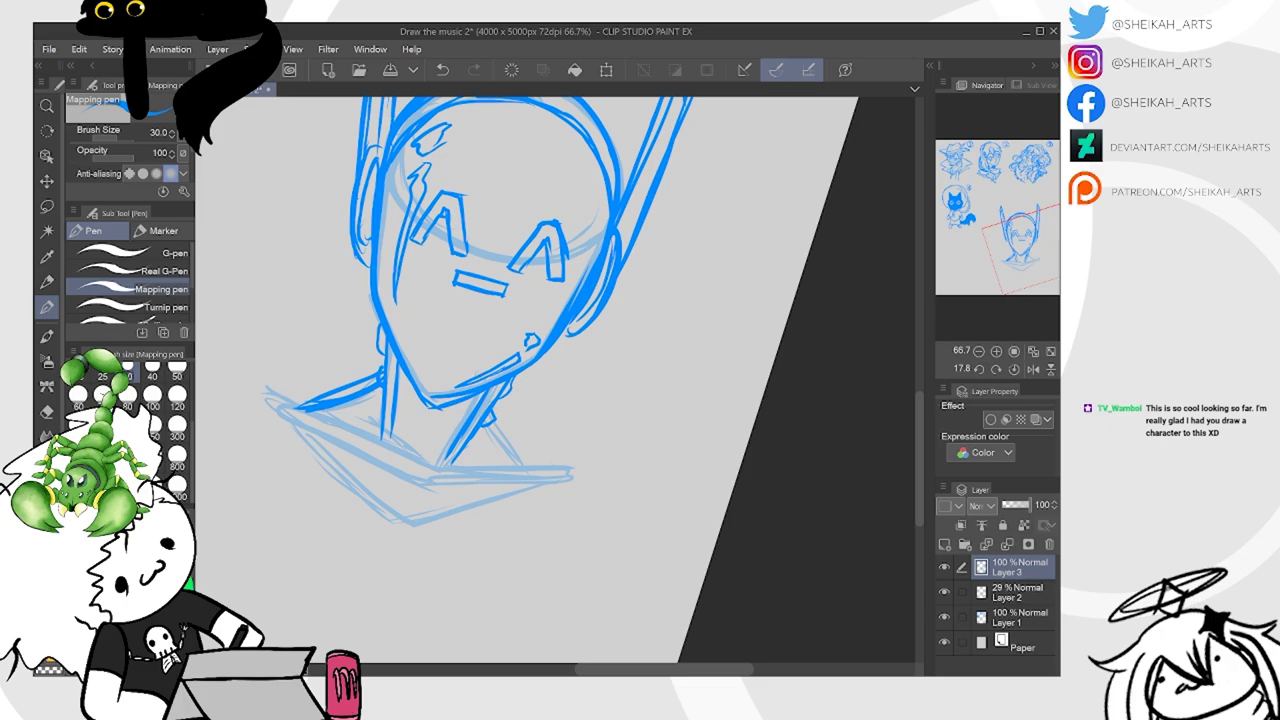
mouse_move(490, 428)
left_mouse_down()
mouse_move(520, 466)
mouse_move(600, 393)
left_mouse_up()
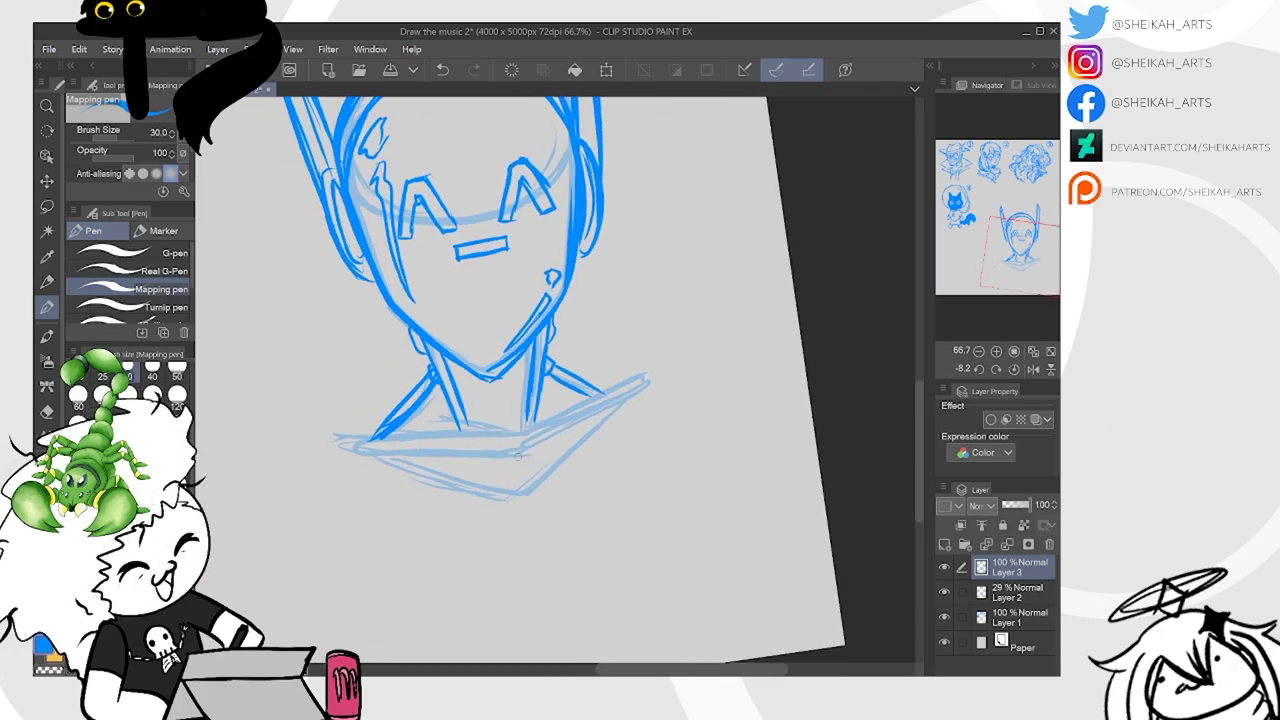
Draw nested V-shaped lines on the neck under the chin and the upper edge of the collar plate
mouse_move(456, 380)
left_mouse_down()
mouse_move(492, 406)
mouse_move(539, 389)
left_mouse_up()
mouse_move(384, 438)
left_mouse_down()
mouse_move(522, 445)
mouse_move(602, 393)
left_mouse_up()
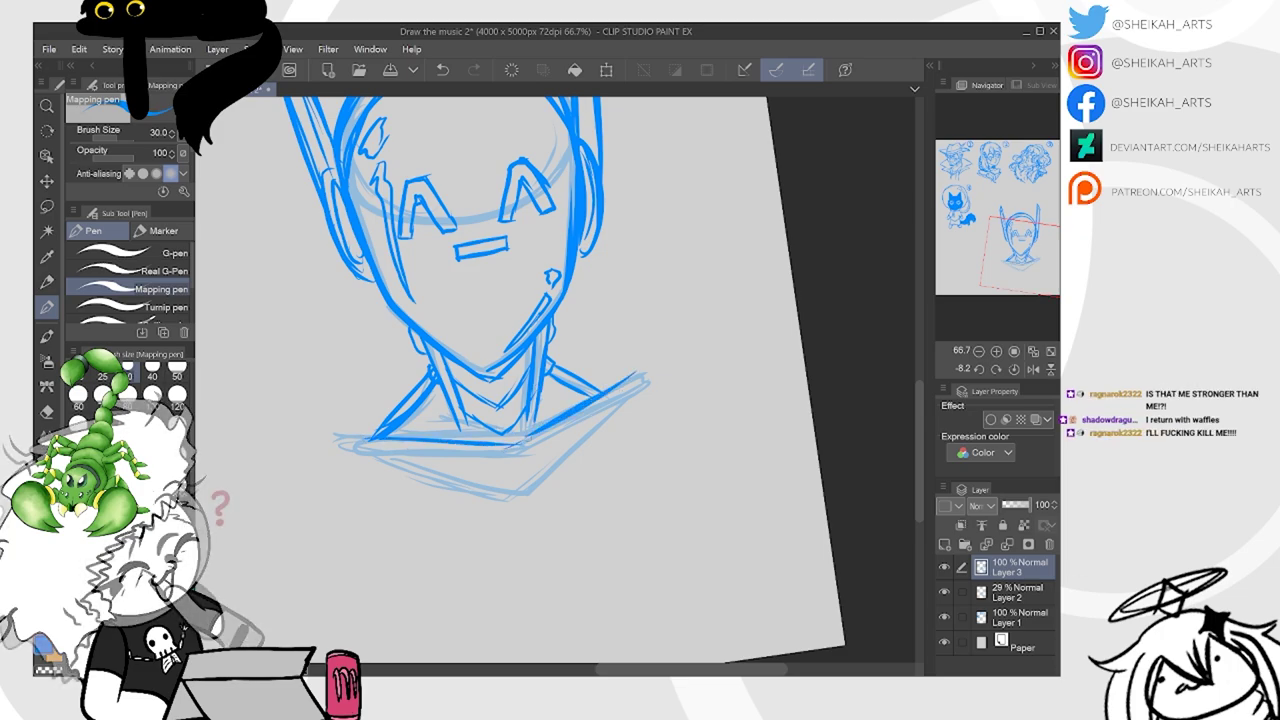
left_click_drag(456, 404, 474, 440)
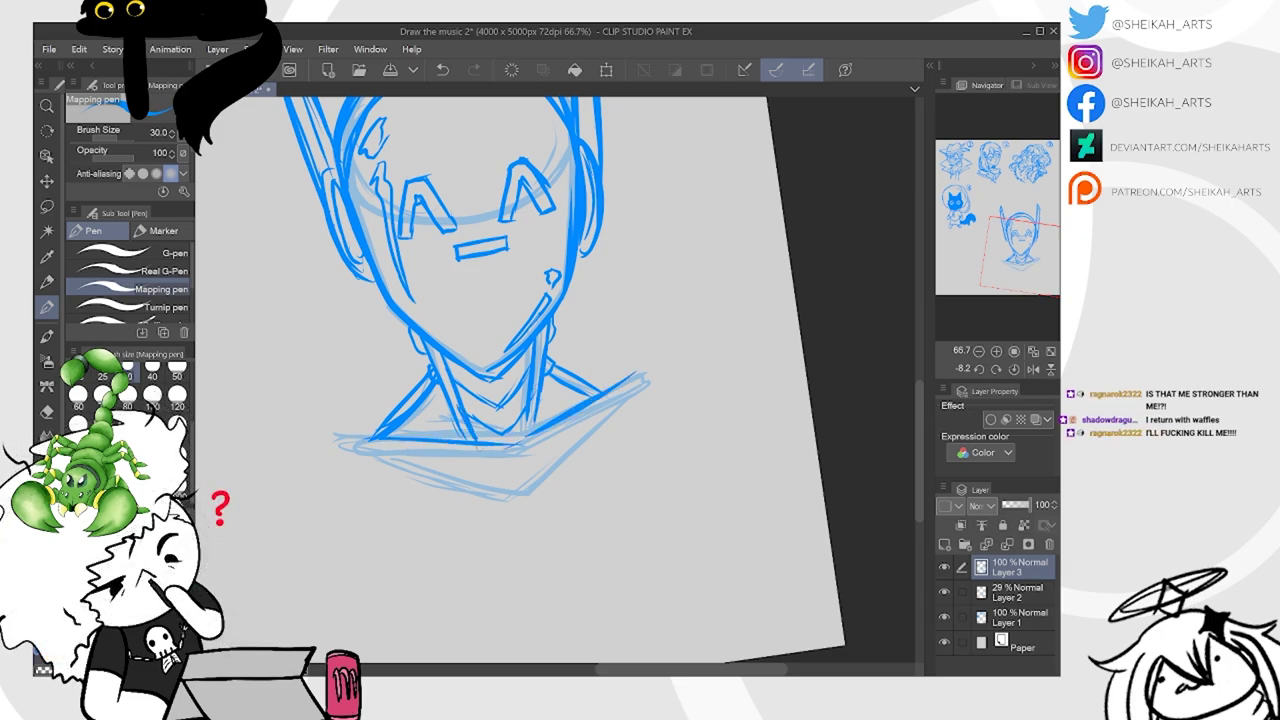
Outline the pointed chest plate with its vertical centre line and add ribbed lines between the neck and shoulders
left_click_drag(540, 500, 570, 348)
left_click_drag(700, 440, 689, 298)
left_click_drag(560, 380, 545, 287)
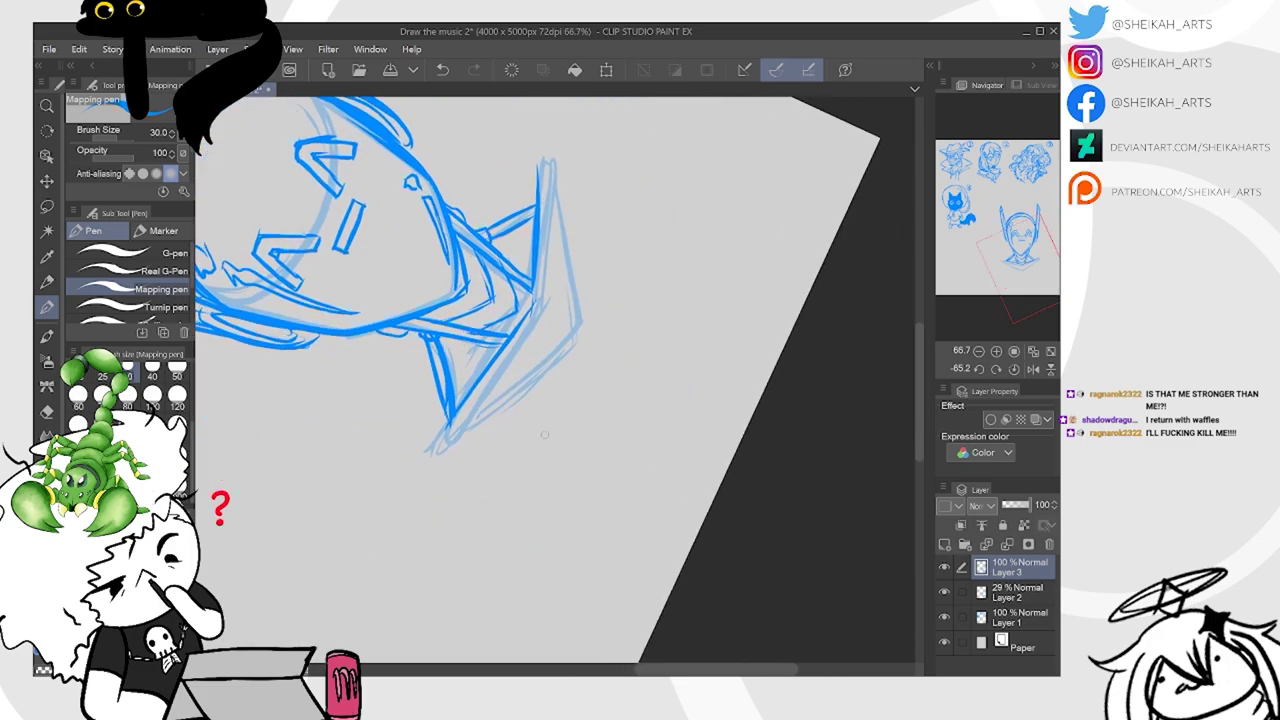
scroll(550, 280, "up", 1)
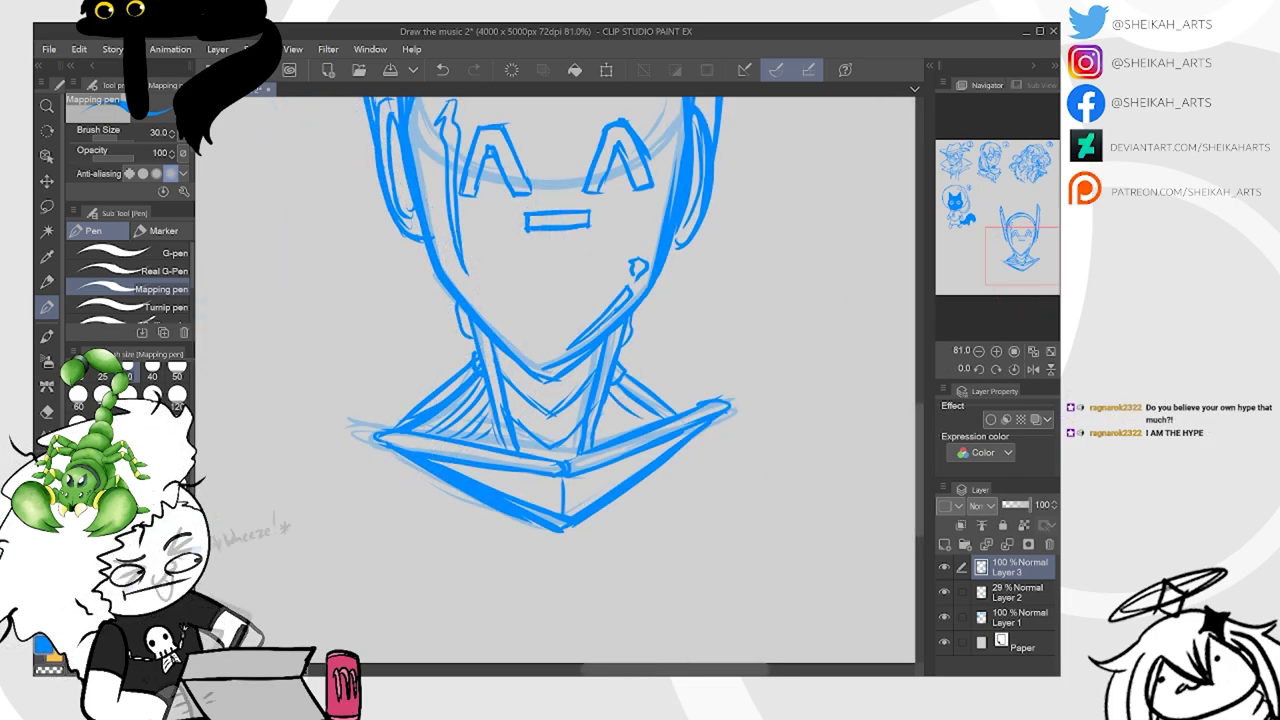
left_click_drag(604, 412, 622, 434)
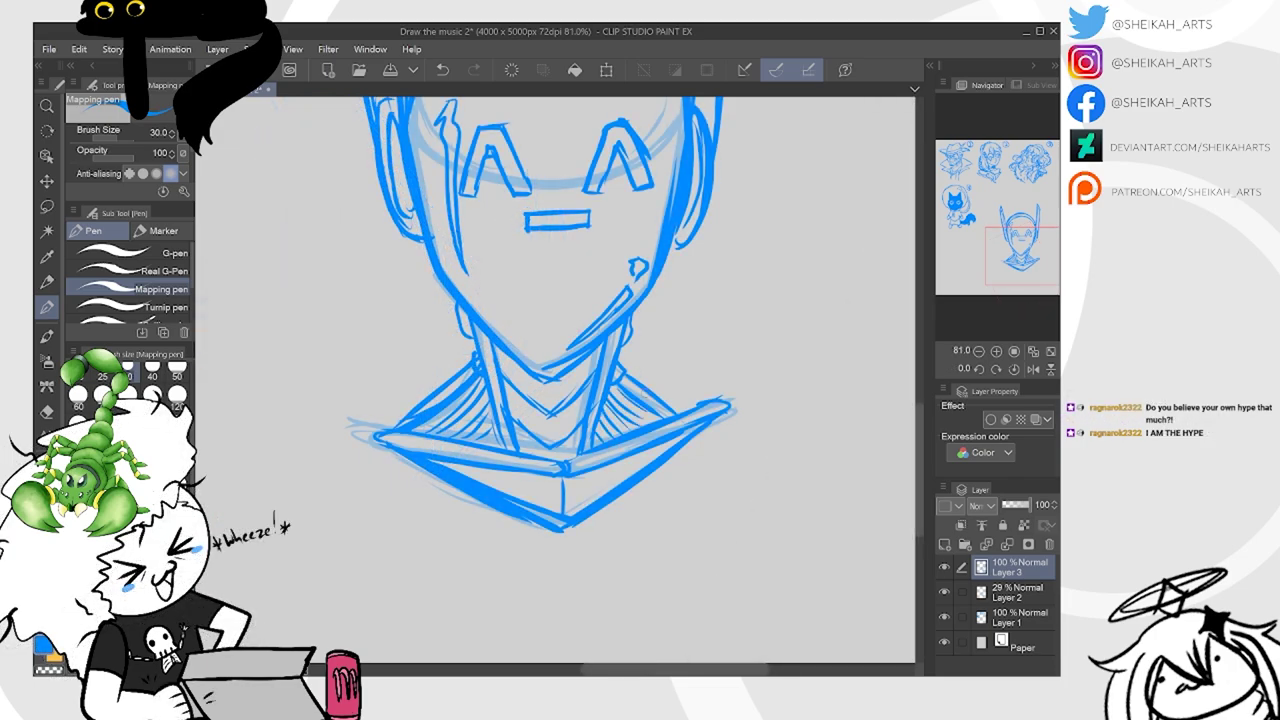
left_click_drag(563, 477, 574, 526)
Draw a small dividing segment across the helmet band at the crown of the head
left_click_drag(671, 187, 645, 446)
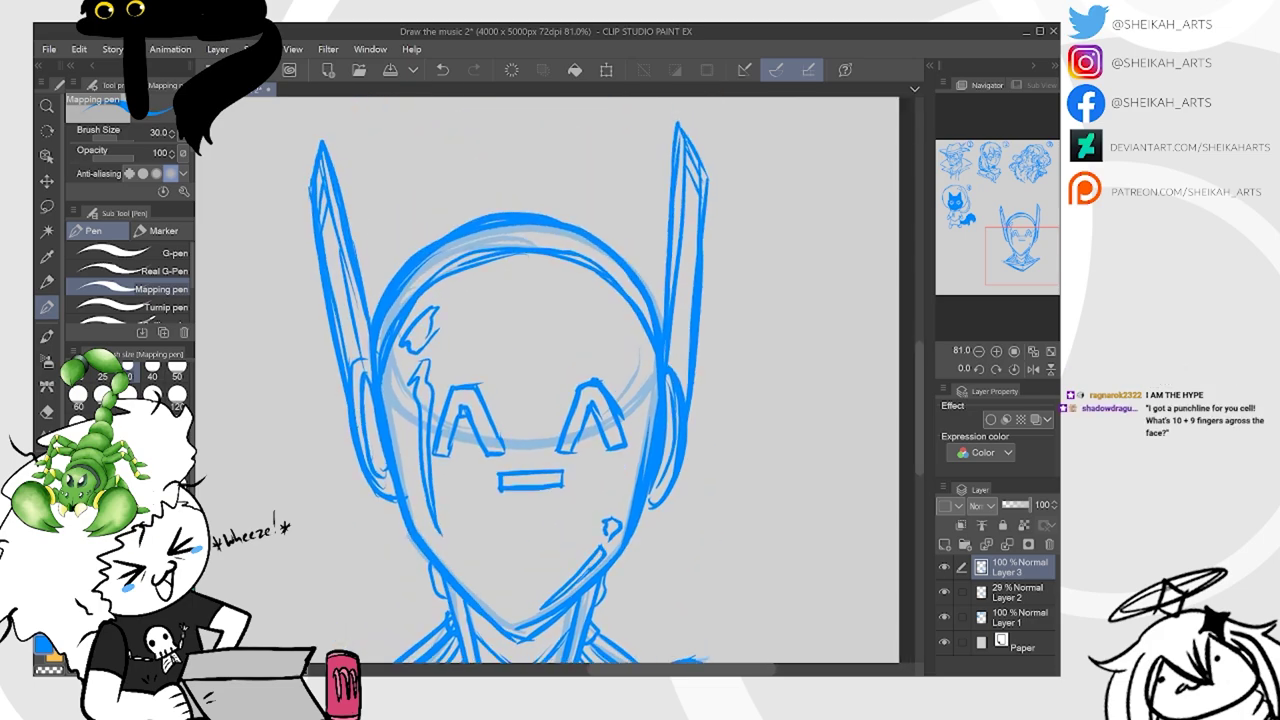
scroll(645, 446, "down", 2)
left_click_drag(530, 263, 541, 284)
Draw overlapping looped cables hanging from the first ear piece beside the jaw
mouse_move(427, 367)
left_mouse_down()
mouse_move(453, 323)
mouse_move(527, 278)
left_mouse_up()
mouse_move(555, 380)
left_mouse_down()
mouse_move(430, 318)
mouse_move(430, 300)
left_mouse_up()
mouse_move(490, 203)
left_mouse_down()
mouse_move(542, 305)
mouse_move(540, 337)
mouse_move(528, 321)
left_mouse_up()
mouse_move(361, 375)
left_mouse_down()
mouse_move(386, 374)
mouse_move(542, 547)
mouse_move(515, 341)
mouse_move(592, 264)
left_mouse_up()
mouse_move(456, 290)
left_mouse_down()
mouse_move(396, 398)
mouse_move(452, 434)
left_mouse_up()
mouse_move(420, 330)
left_mouse_down()
mouse_move(478, 410)
mouse_move(505, 362)
left_mouse_up()
mouse_move(458, 300)
left_mouse_down()
mouse_move(422, 356)
mouse_move(434, 408)
mouse_move(502, 358)
left_mouse_up()
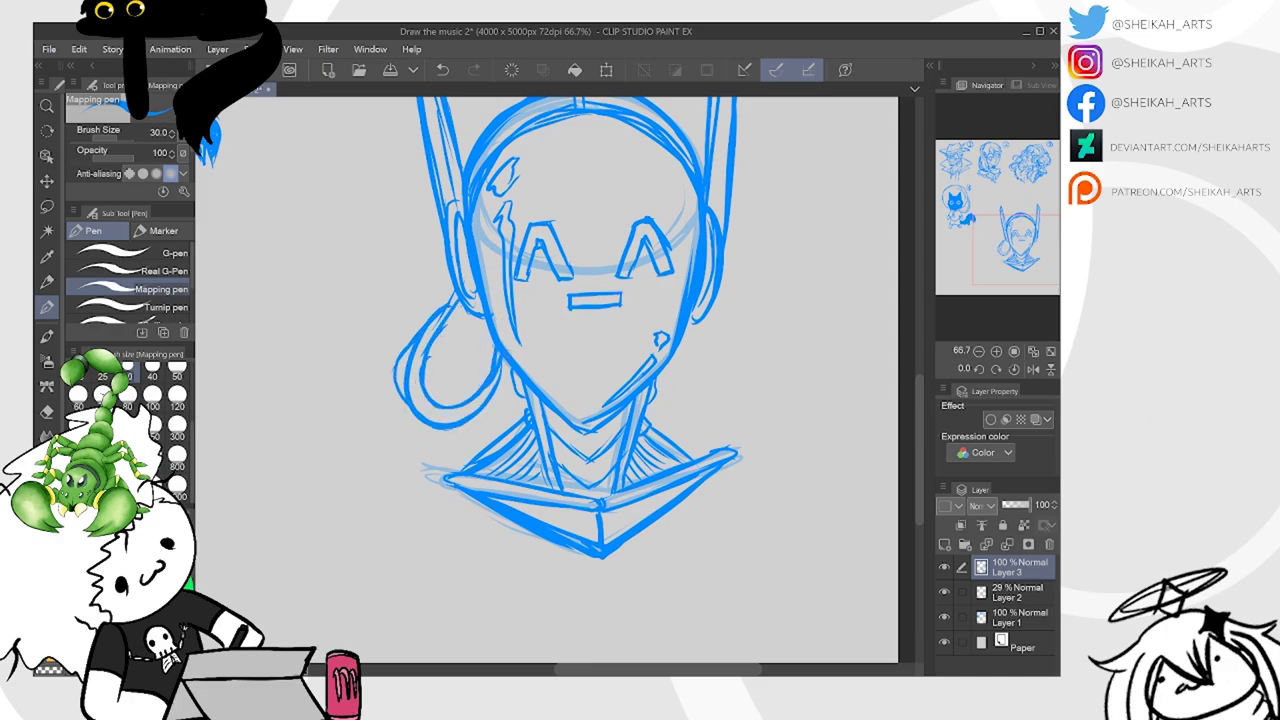
mouse_move(402, 356)
left_mouse_down()
mouse_move(408, 412)
mouse_move(494, 349)
left_mouse_up()
mouse_move(458, 305)
left_mouse_down()
mouse_move(431, 384)
mouse_move(484, 356)
left_mouse_up()
Draw matching looped cables on the other side of the head, from the ear piece to below the jaw
mouse_move(669, 372)
left_mouse_down()
mouse_move(703, 409)
mouse_move(744, 397)
mouse_move(751, 366)
left_mouse_up()
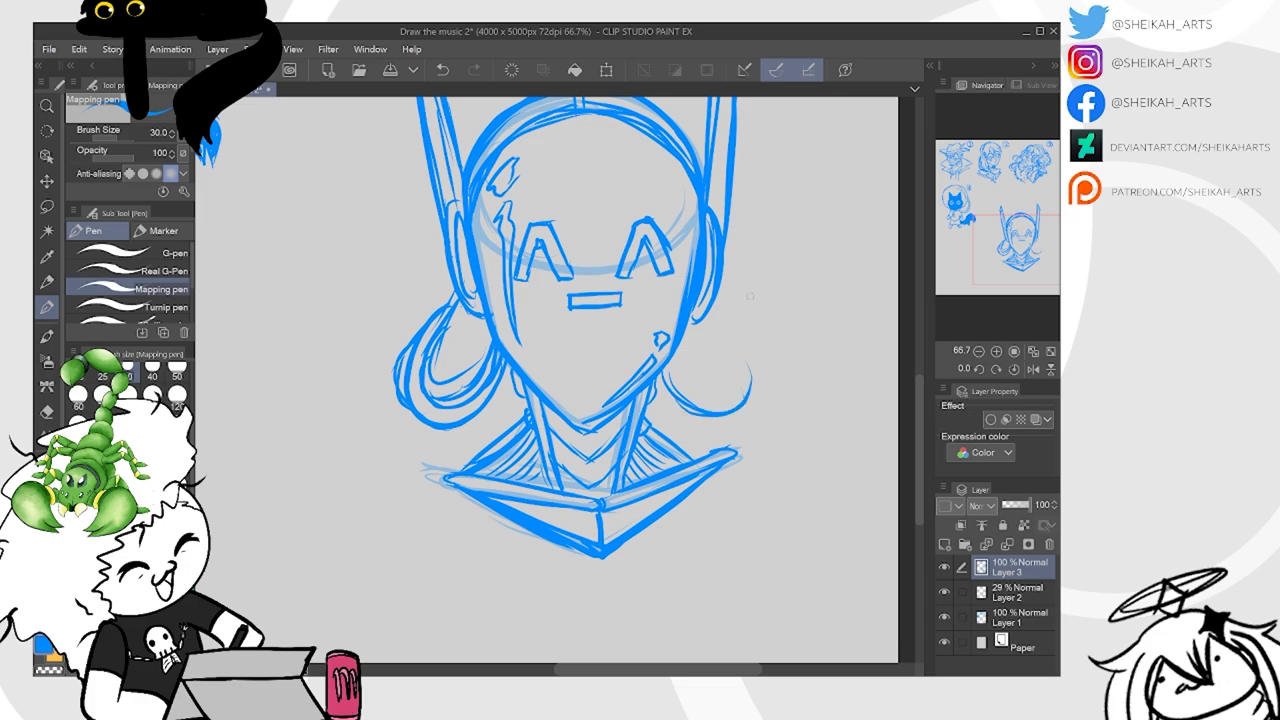
mouse_move(730, 294)
left_mouse_down()
mouse_move(726, 396)
mouse_move(748, 326)
mouse_move(716, 344)
mouse_move(742, 360)
mouse_move(707, 384)
left_mouse_up()
left_click_drag(714, 323, 740, 373)
mouse_move(661, 376)
left_mouse_down()
mouse_move(688, 420)
mouse_move(739, 410)
left_mouse_up()
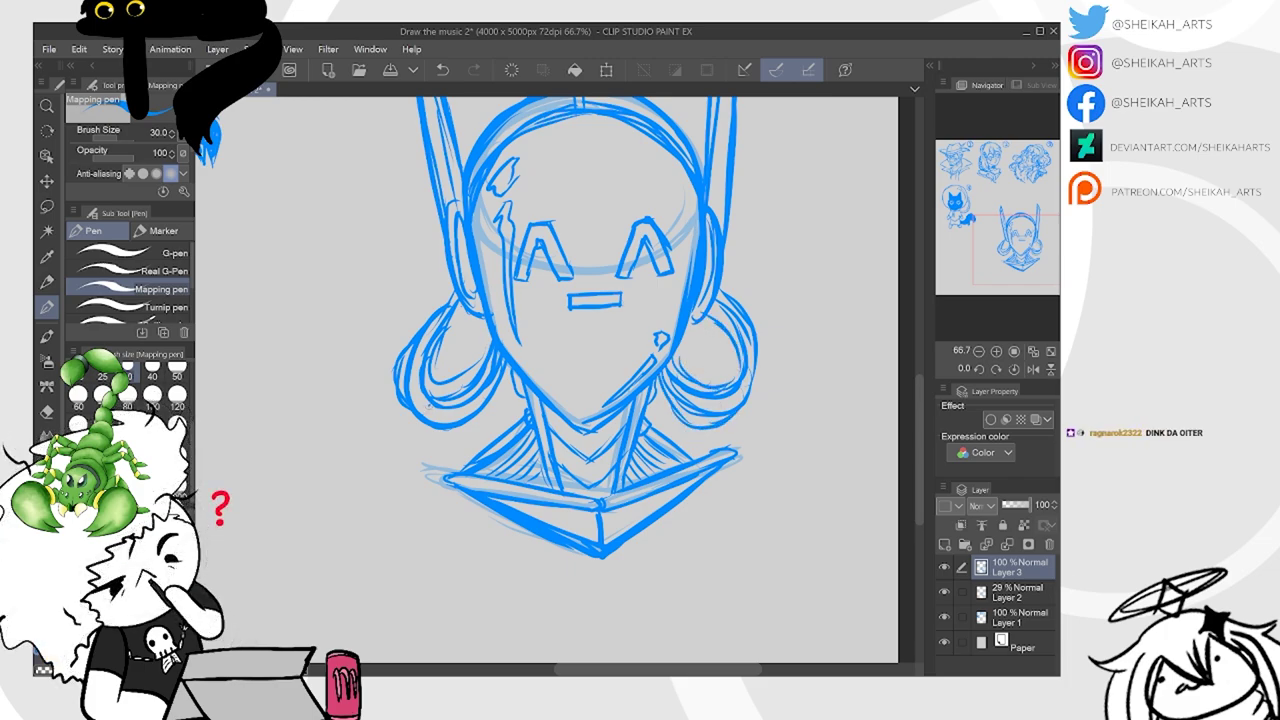
Save the drawing and add segment bands along the looped cables, with smaller banded cables behind the neck
key("ctrl+s")
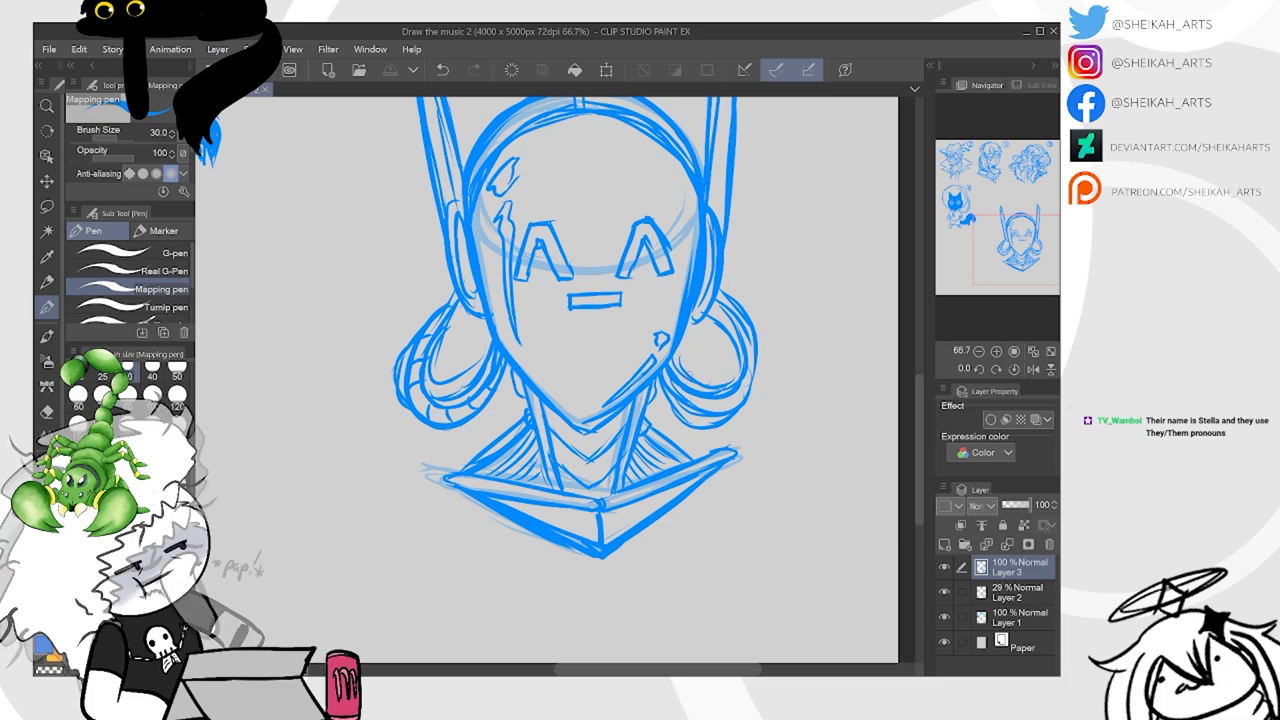
left_click_drag(738, 304, 728, 318)
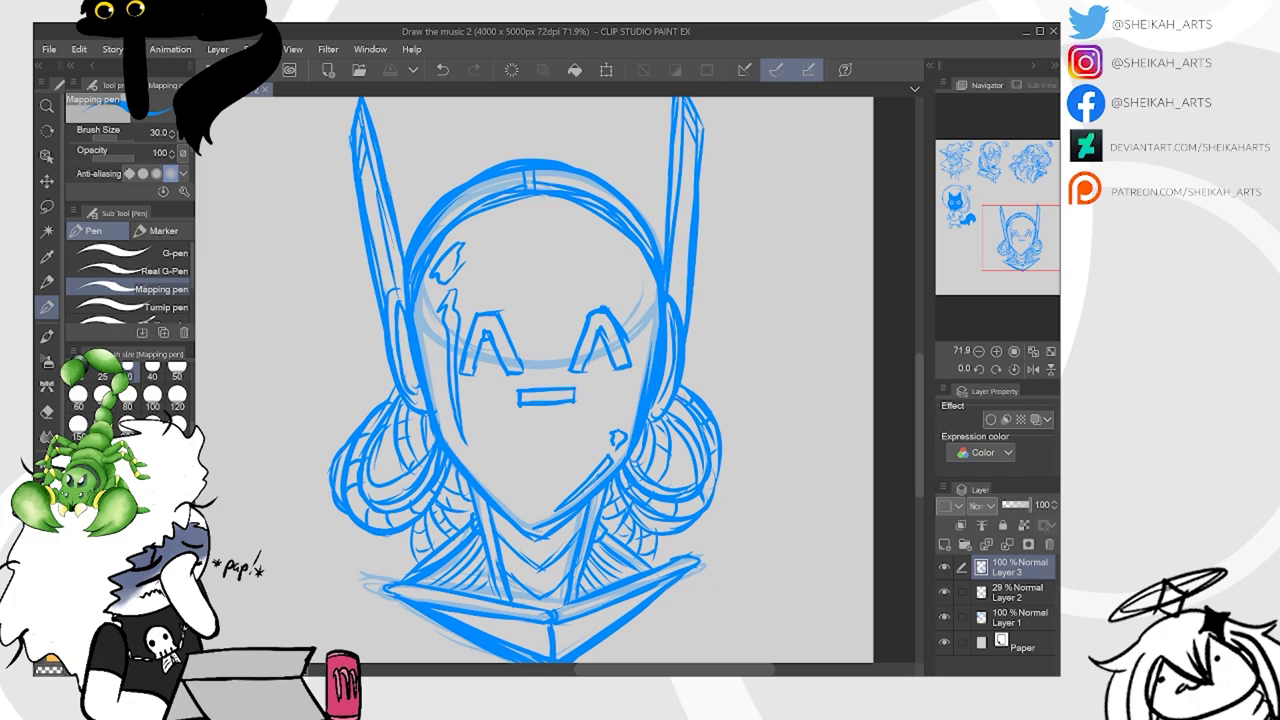
scroll(560, 380, "down", 3)
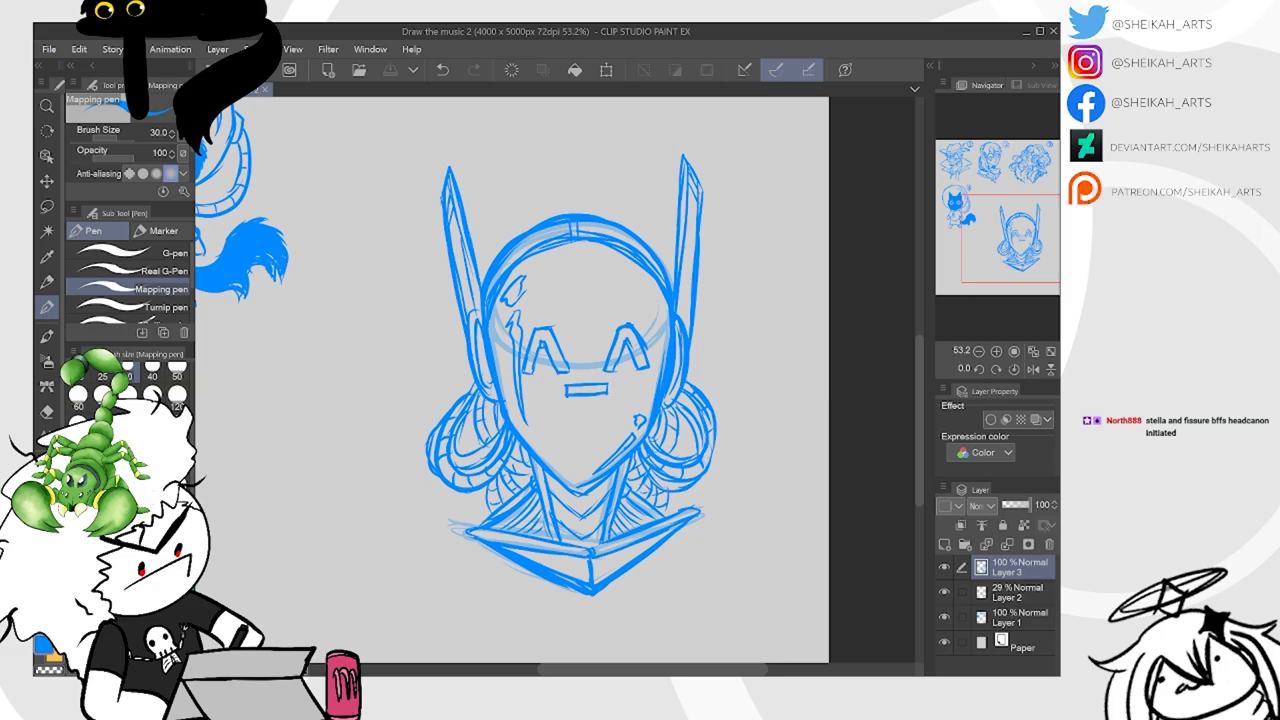
Label the bust with a circled number 5 beside the tip of its fin
scroll(591, 238, "up", 3)
mouse_move(591, 239)
left_mouse_down()
mouse_move(594, 257)
mouse_move(608, 218)
left_mouse_up()
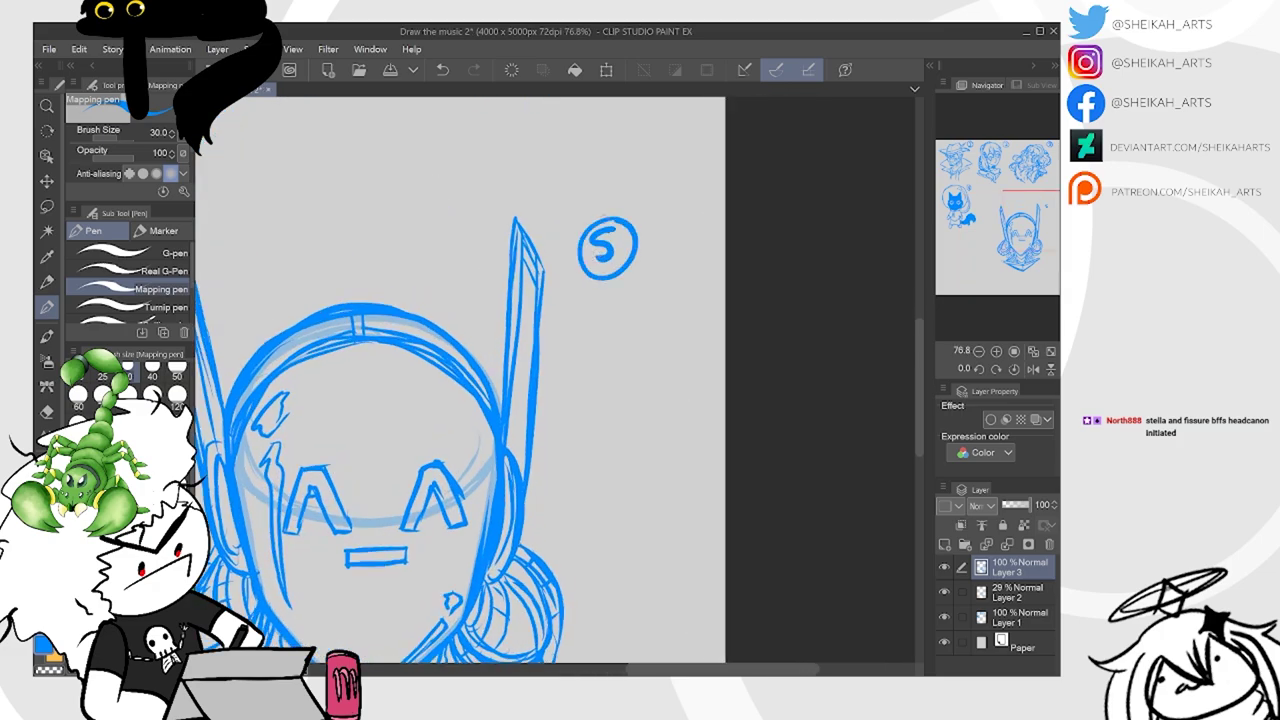
scroll(613, 215, "down", 5)
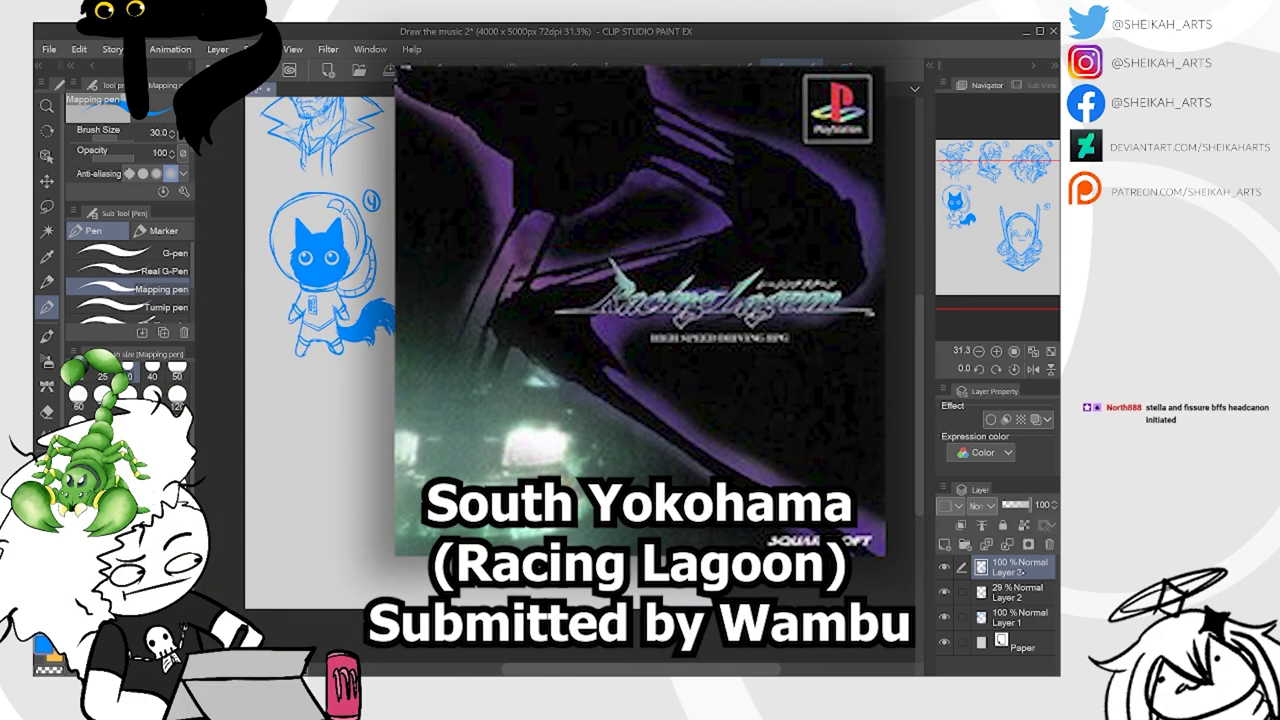
Merge Layer 3 with the bust's line art down into Layer 2
left_click(947, 588)
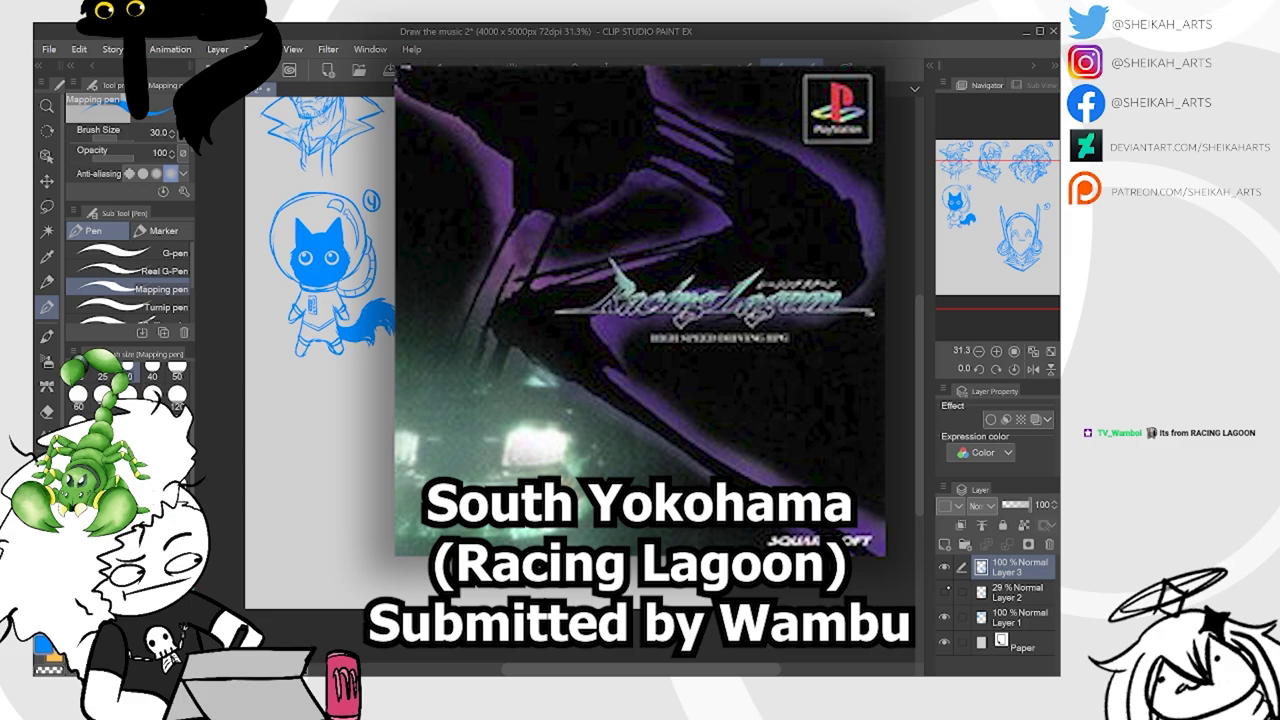
left_click(1025, 564)
key("ctrl+e")
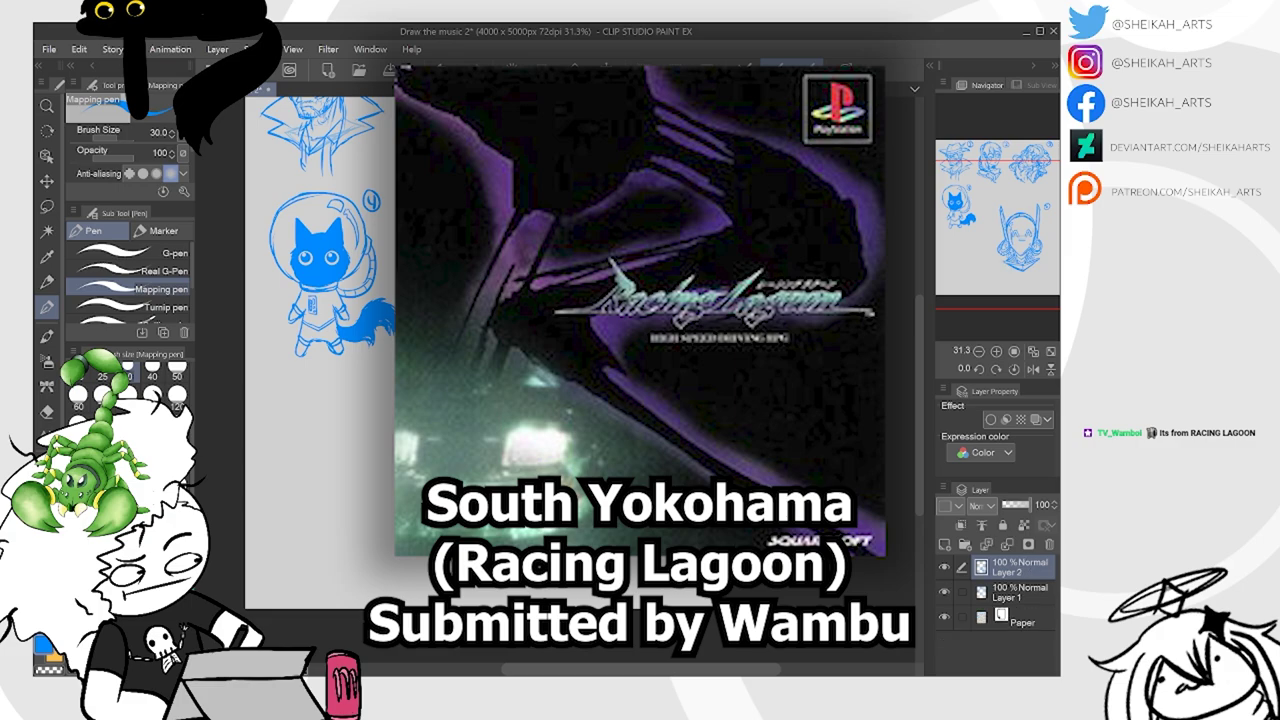
Scale down the fifth bust, place it beside the astronaut cat, and merge its layer into Layer 1
key("ctrl+t")
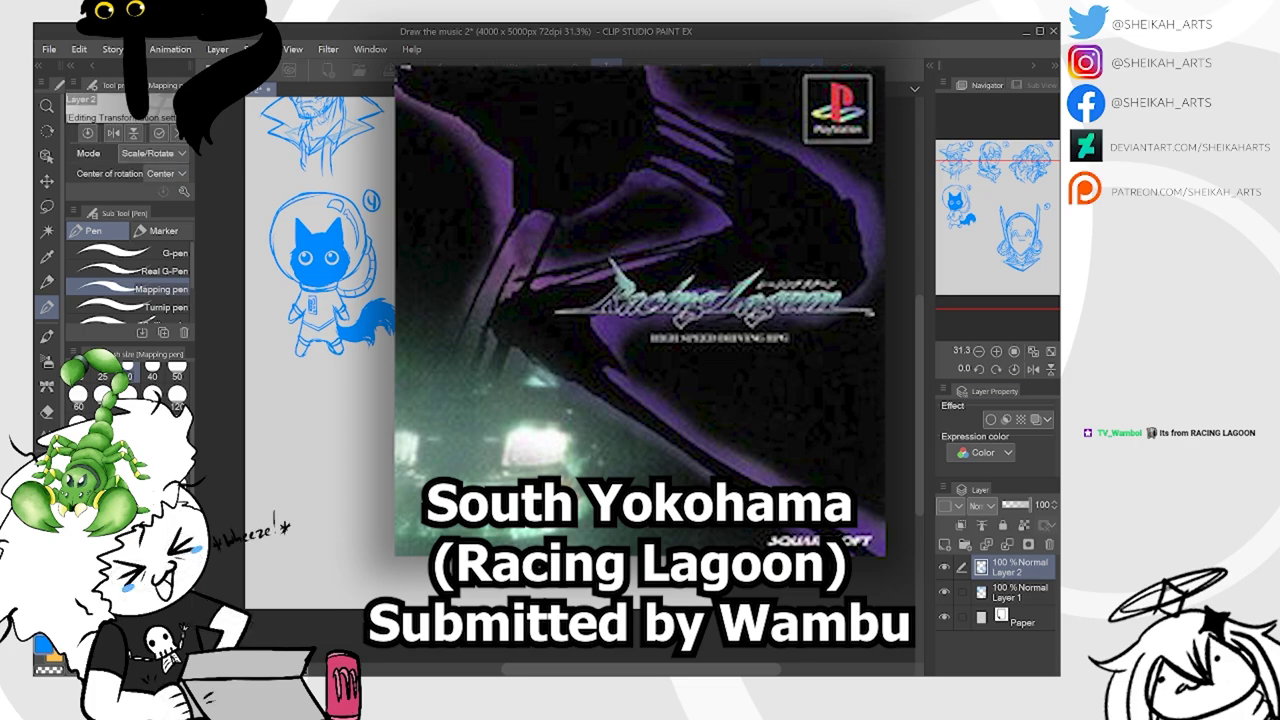
left_click_drag(689, 514, 622, 433)
left_click_drag(582, 370, 527, 297)
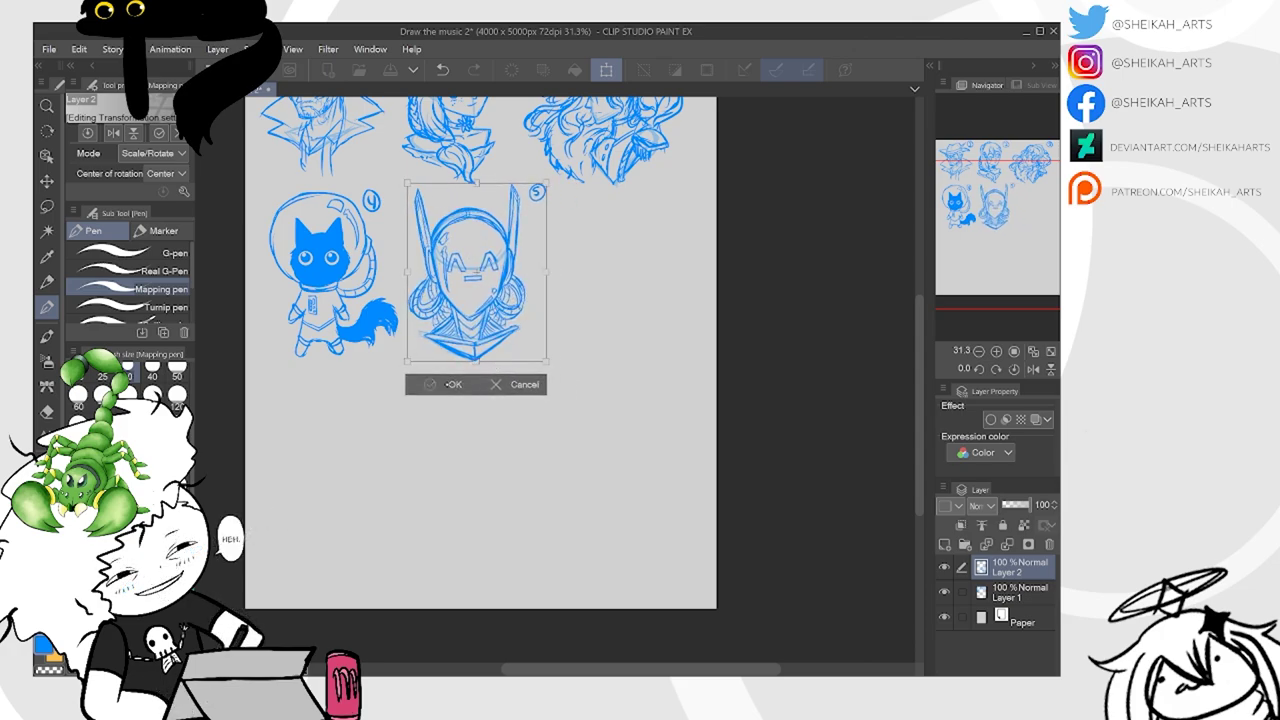
left_click(448, 384)
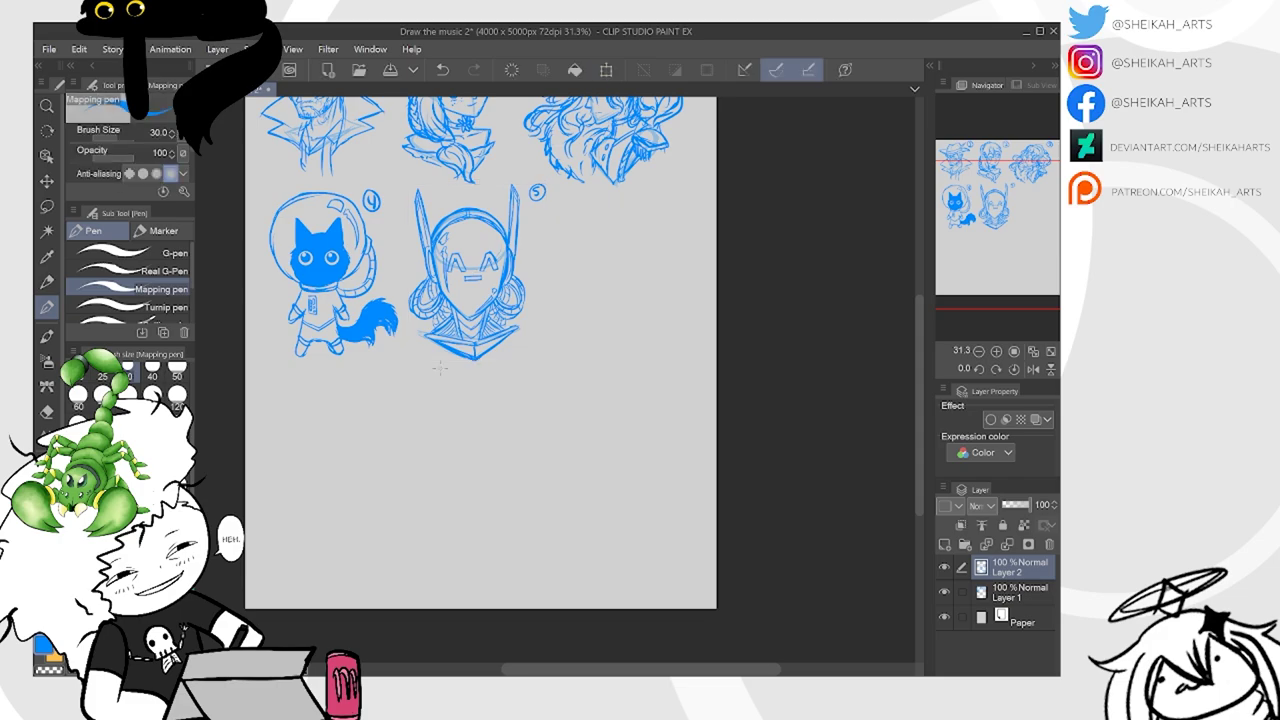
key("ctrl+e")
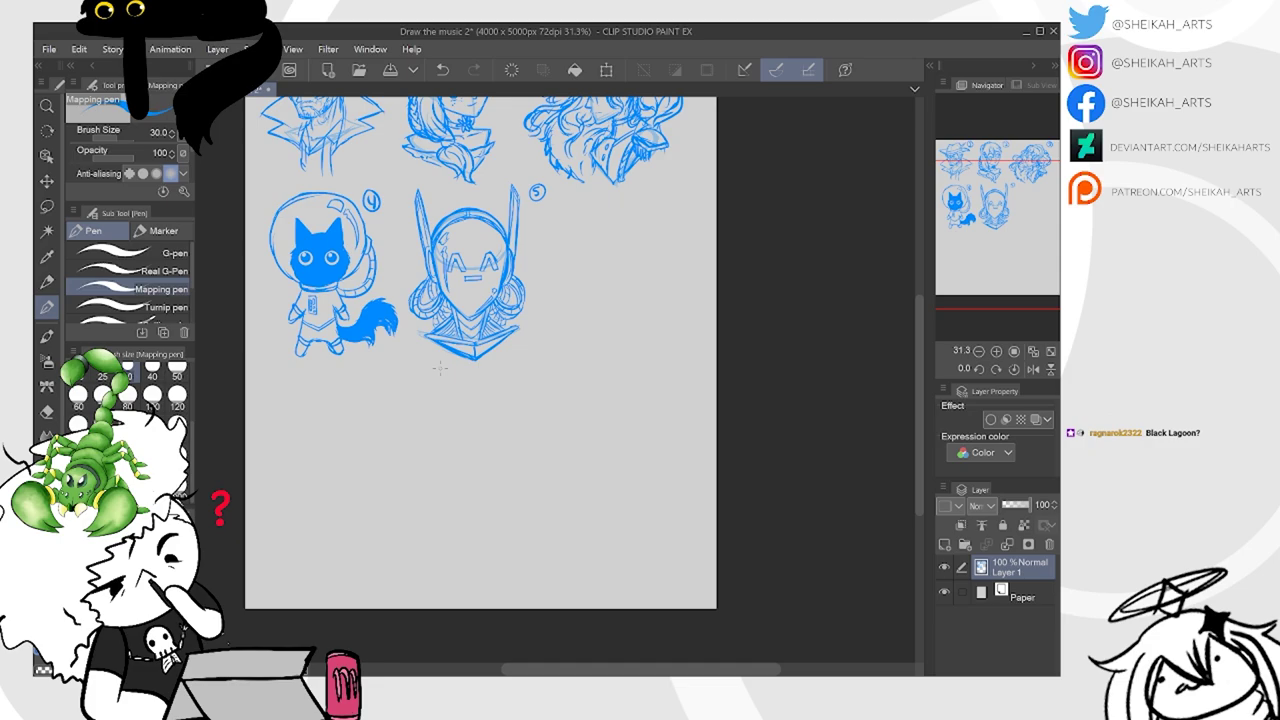
Sketch a tilted three-quarter head construction in the empty canvas area below the fifth bust
left_click_drag(440, 368, 452, 448)
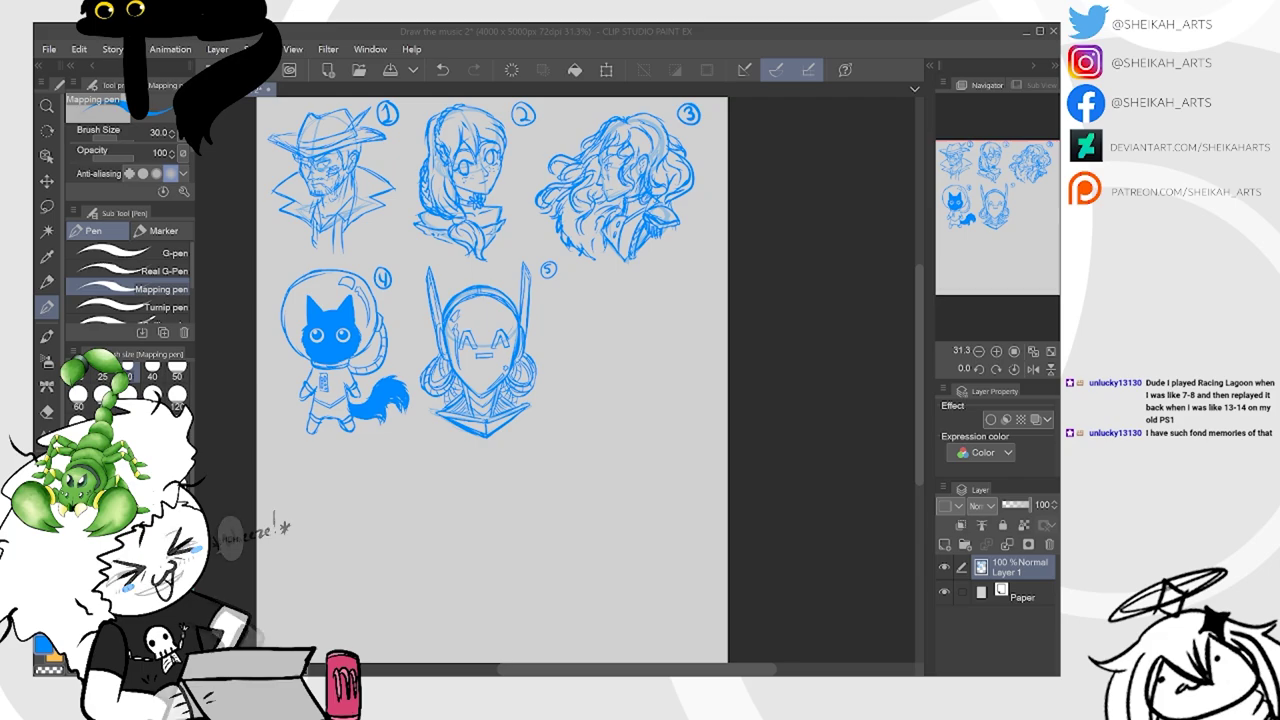
left_click_drag(490, 400, 504, 276)
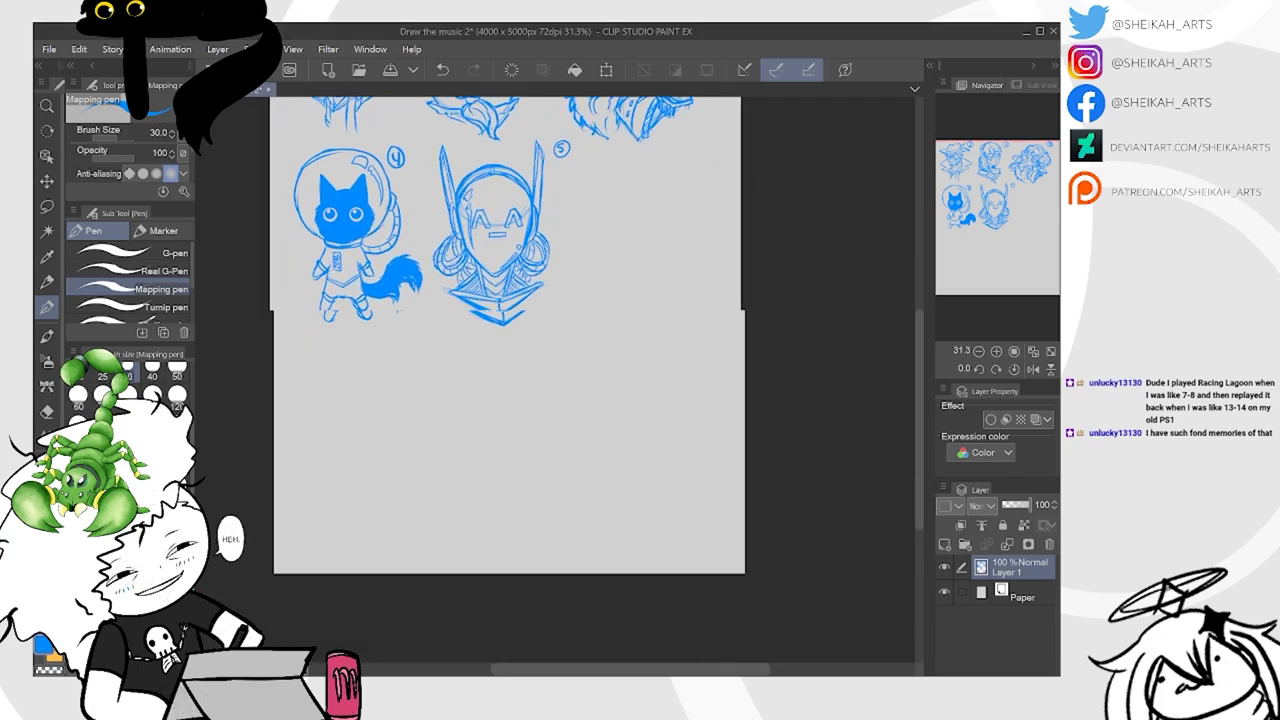
scroll(504, 276, "up", 1)
scroll(560, 340, "up", 2)
mouse_move(490, 400)
left_mouse_down()
mouse_move(579, 420)
mouse_move(583, 404)
left_mouse_up()
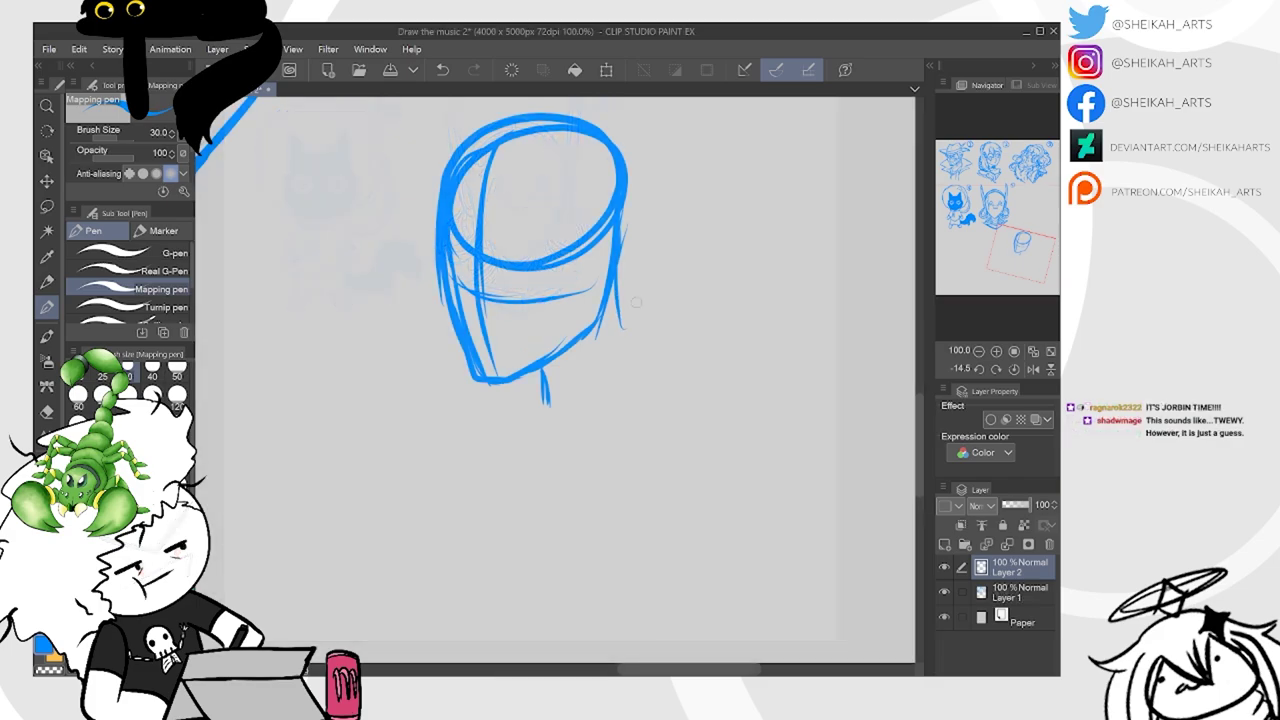
Sketch the front and back lines of the neck beneath the new head
left_click_drag(612, 282, 634, 372)
left_click_drag(544, 370, 550, 414)
left_click_drag(608, 296, 600, 384)
left_click_drag(603, 322, 592, 440)
left_click_drag(592, 440, 601, 435, "shift")
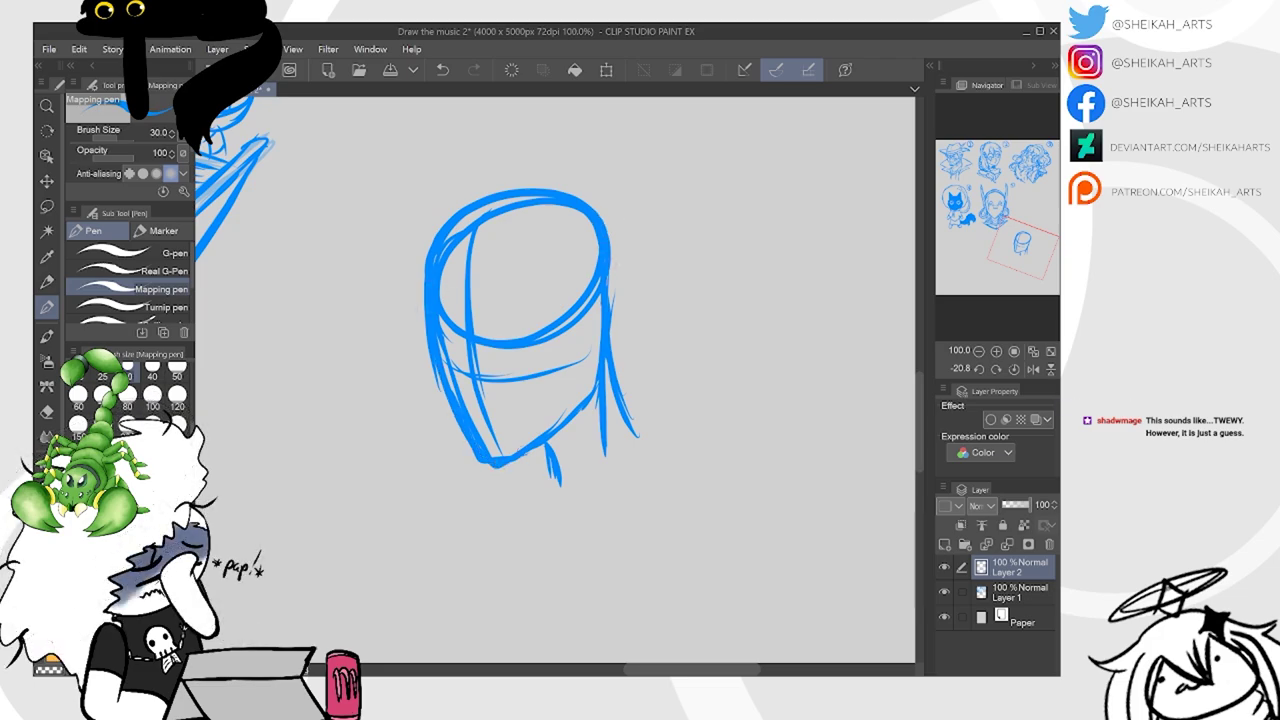
Sketch the ear and the angular V-shaped shoulder outline of the new bust
mouse_move(600, 300)
left_mouse_down()
mouse_move(591, 326)
mouse_move(614, 300)
mouse_move(591, 356)
left_mouse_up()
mouse_move(544, 442)
left_mouse_down()
mouse_move(524, 325)
mouse_move(465, 373)
mouse_move(540, 404)
mouse_move(657, 314)
mouse_move(525, 422)
mouse_move(546, 428)
mouse_move(703, 292)
left_mouse_up()
left_click_drag(619, 306, 711, 289)
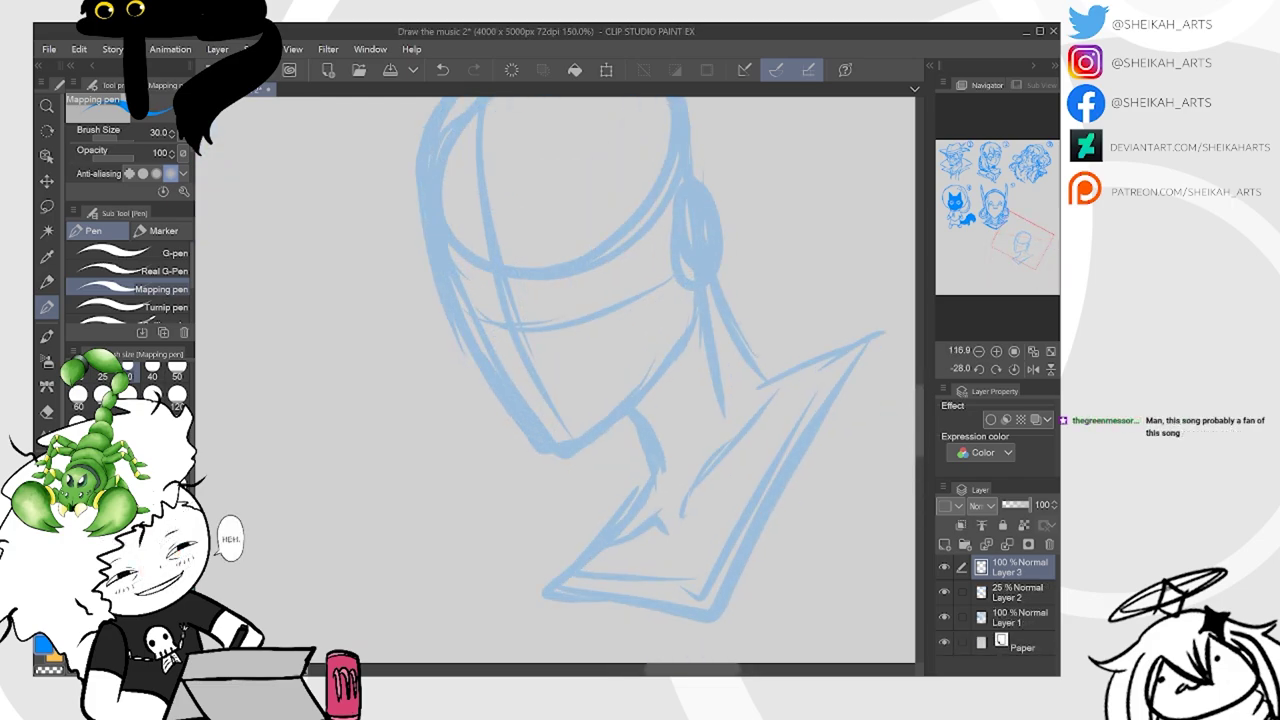
Draw the face over the construction with eye, brow, nose, mouth and jawline, and circle the far eye
scroll(470, 355, "up", 2)
mouse_move(458, 364)
left_mouse_down()
mouse_move(502, 345)
mouse_move(528, 355)
left_mouse_up()
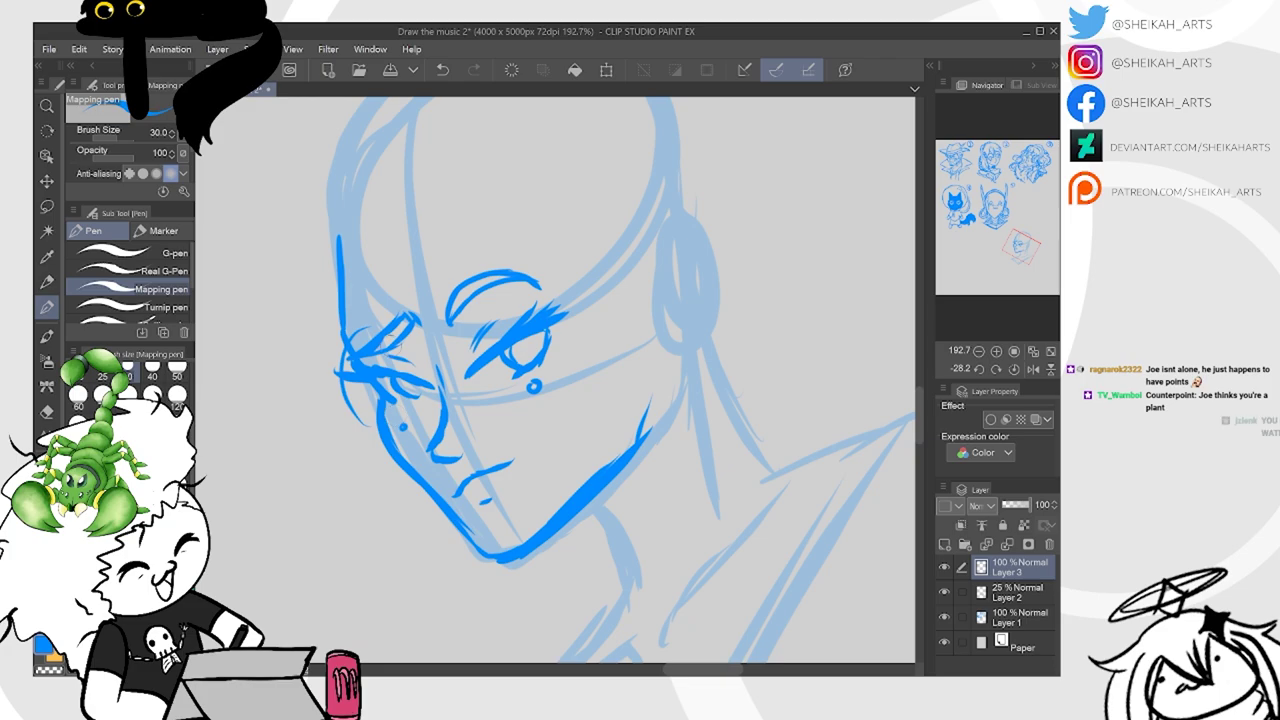
left_click_drag(340, 390, 425, 420)
left_click_drag(350, 320, 425, 345)
mouse_move(358, 420)
left_mouse_down()
mouse_move(418, 432)
mouse_move(438, 355)
left_mouse_up()
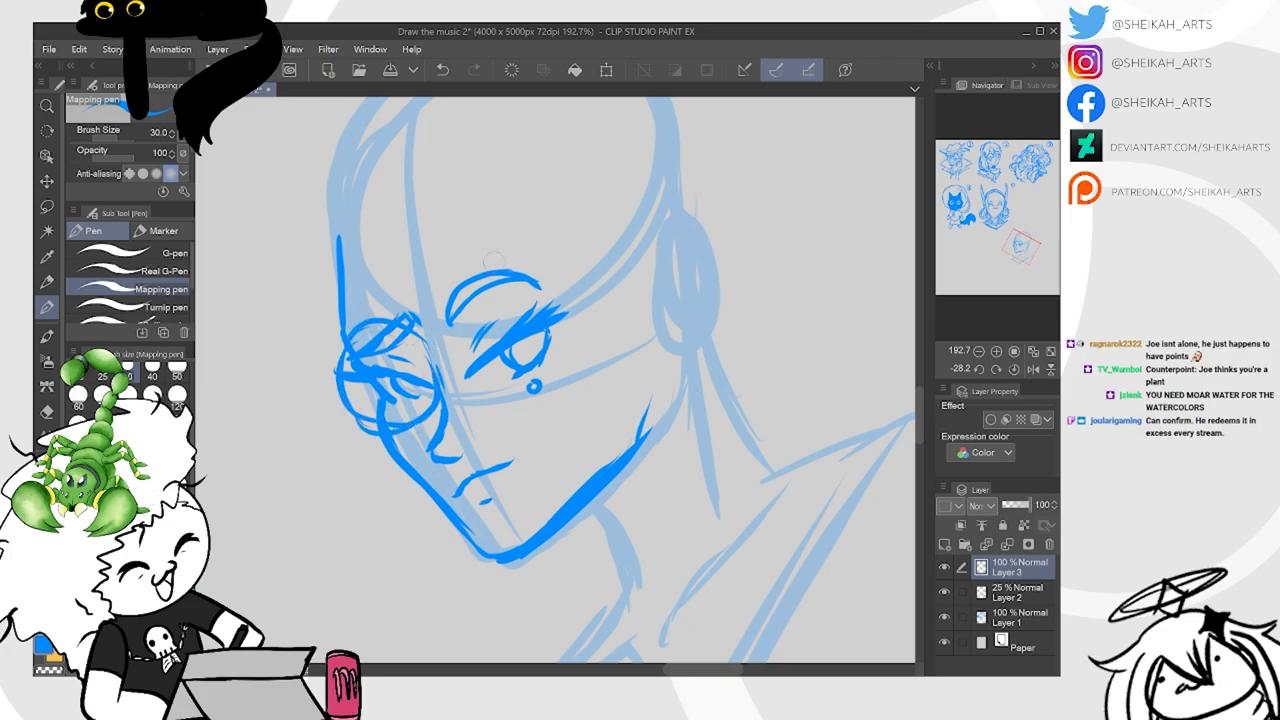
Draw the round glasses lens around the near eye and connect it to the far lens with a bridge
mouse_move(460, 292)
left_mouse_down()
mouse_move(465, 355)
mouse_move(449, 362)
mouse_move(508, 402)
left_mouse_up()
mouse_move(452, 290)
left_mouse_down()
mouse_move(570, 332)
mouse_move(570, 370)
left_mouse_up()
left_click_drag(428, 368, 450, 345)
scroll(555, 380, "down", 1)
Sketch the far-side hair contour along the forehead and temple, plus the line across the brow
left_click_drag(367, 272, 385, 212)
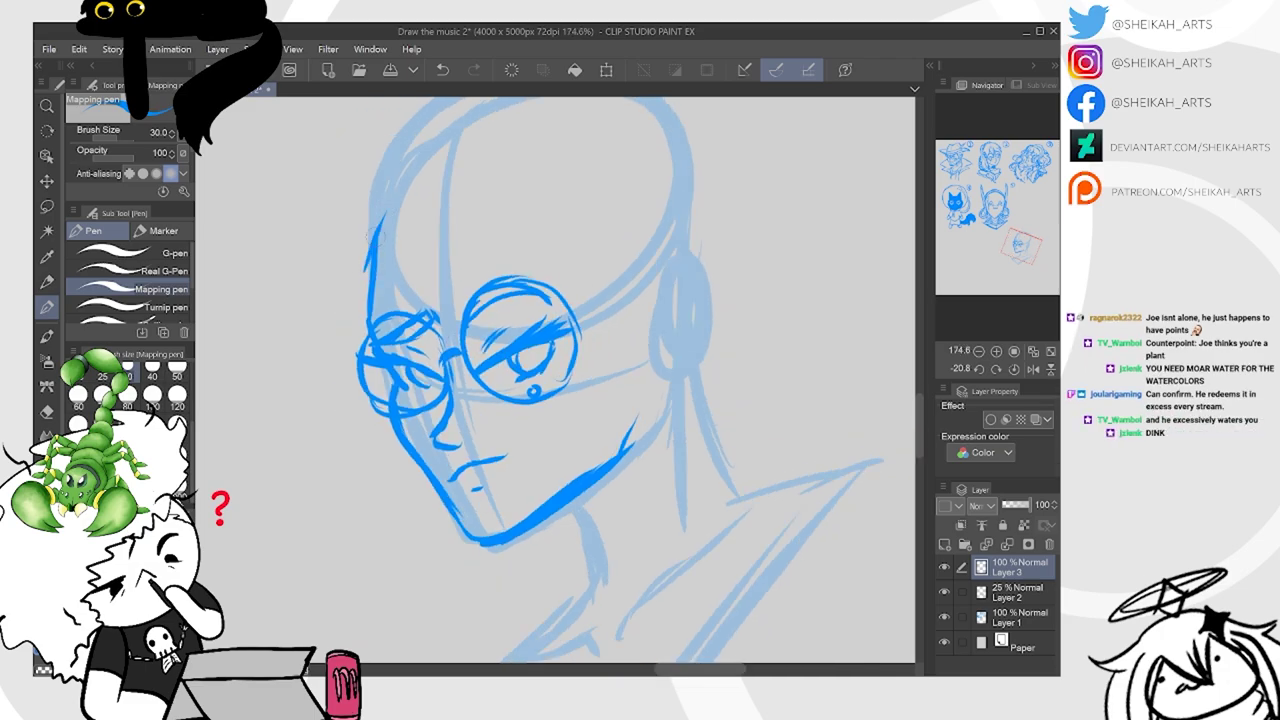
mouse_move(374, 300)
left_mouse_down()
mouse_move(410, 284)
mouse_move(456, 306)
mouse_move(480, 290)
left_mouse_up()
mouse_move(424, 158)
left_mouse_down()
mouse_move(372, 238)
mouse_move(376, 222)
left_mouse_up()
left_click_drag(400, 134, 368, 212)
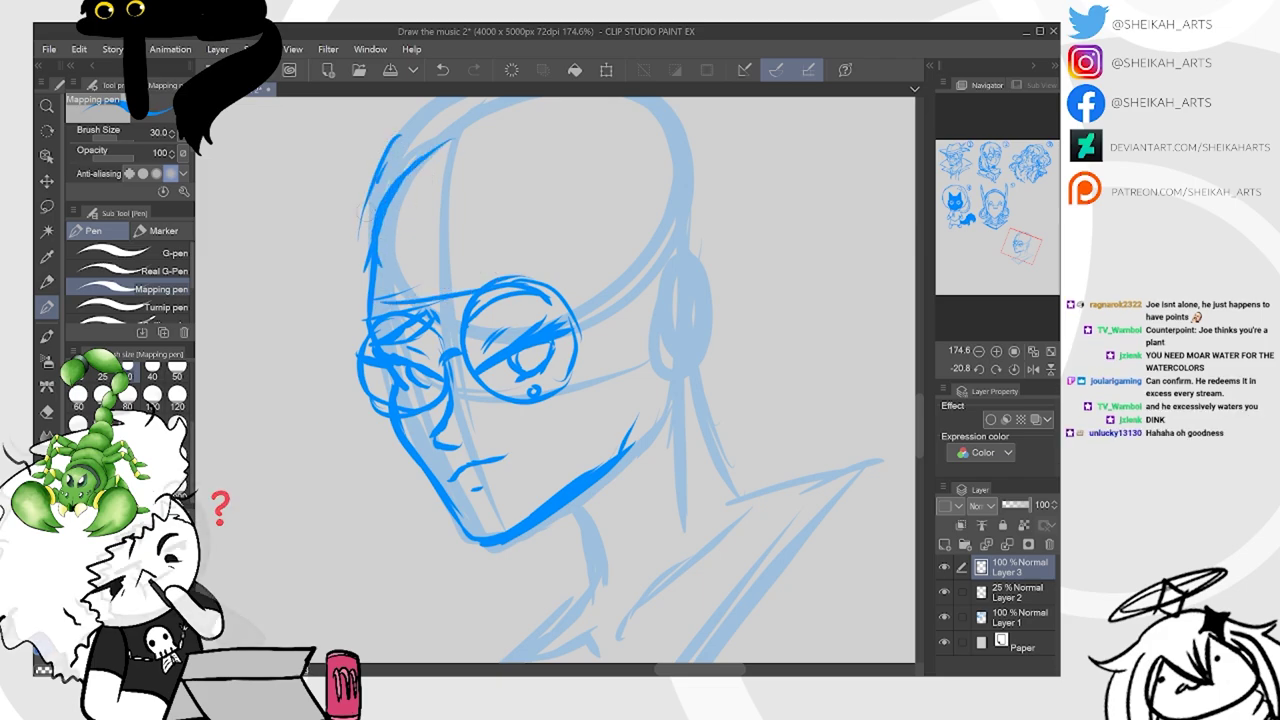
left_click_drag(384, 154, 348, 300)
left_click_drag(400, 218, 382, 310)
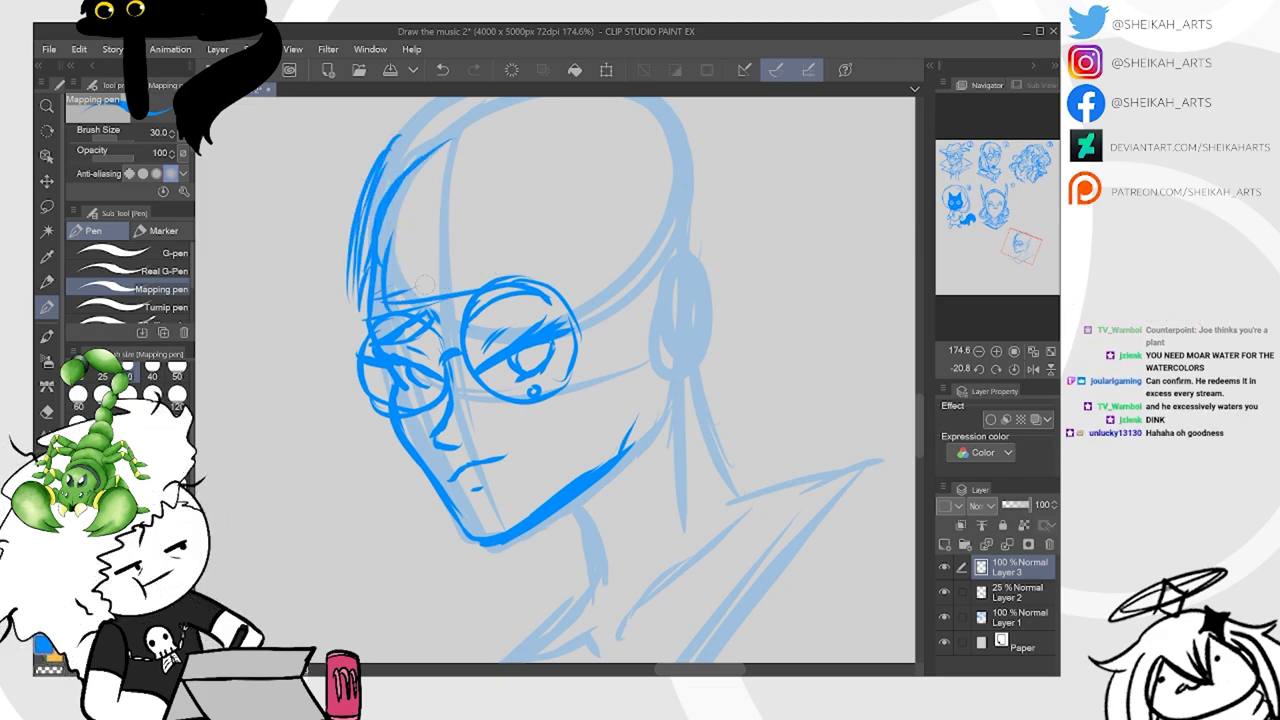
Add short fringe strokes above the near lens and outline the hair over the crown
mouse_move(530, 264)
left_mouse_down()
mouse_move(536, 212)
mouse_move(534, 246)
mouse_move(566, 250)
left_mouse_up()
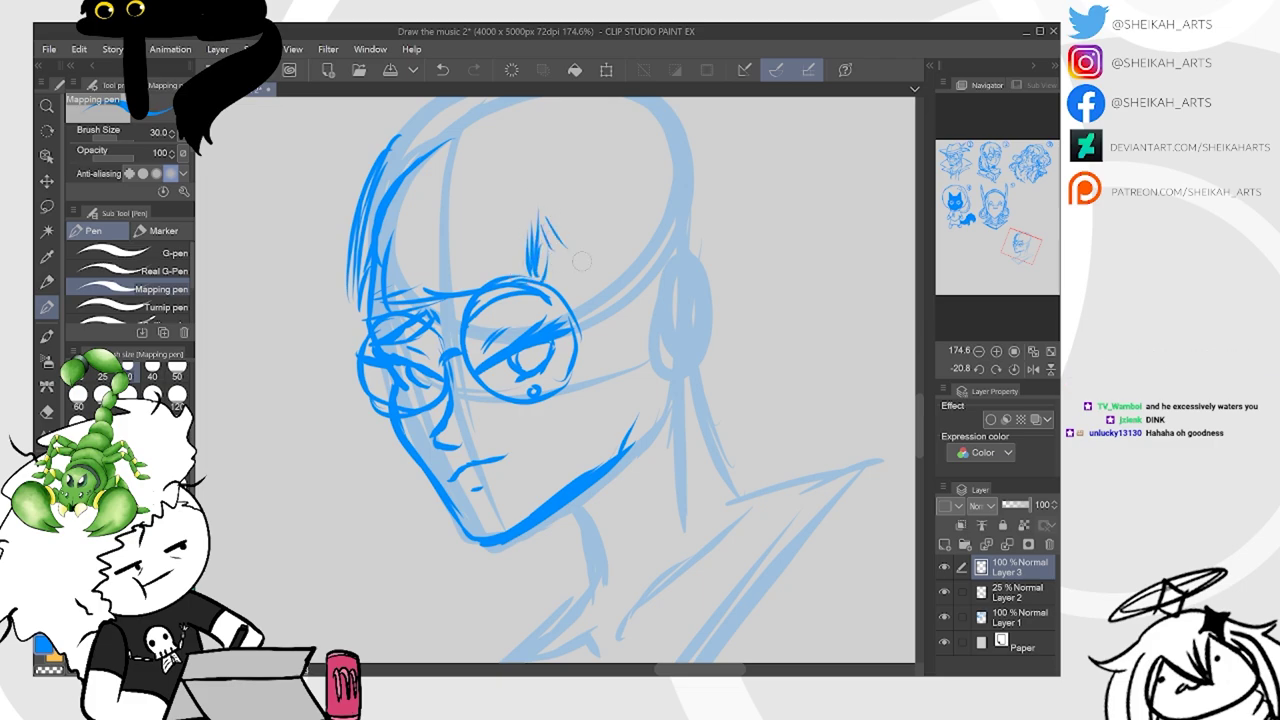
scroll(540, 380, "down", 2)
left_click_drag(416, 162, 506, 128)
mouse_move(422, 167)
left_mouse_down()
mouse_move(552, 157)
mouse_move(534, 133)
mouse_move(462, 155)
mouse_move(567, 163)
mouse_move(586, 188)
left_mouse_up()
Draw the long pointed hair lock falling past the jaw on the near side of the face
left_click_drag(544, 264, 554, 300)
left_click_drag(574, 494, 590, 586)
left_click_drag(586, 462, 600, 596)
left_click_drag(586, 514, 600, 332)
left_click_drag(362, 254, 366, 320)
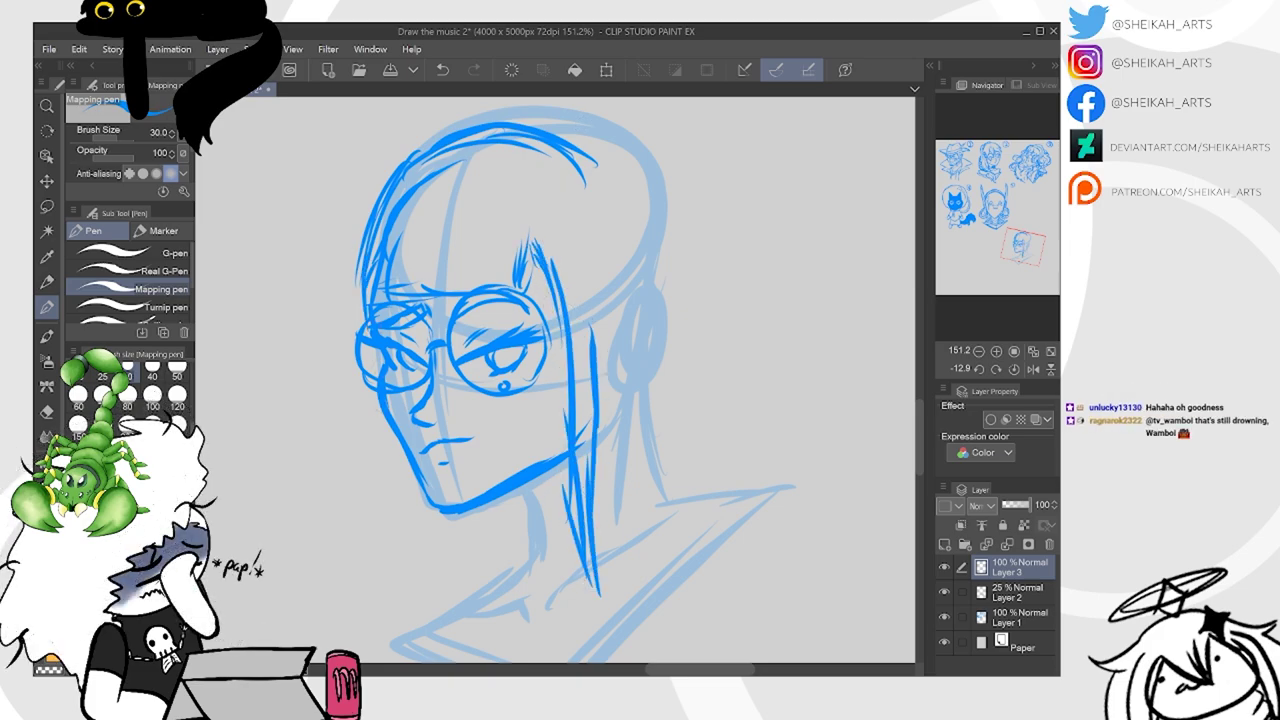
Draw the matching long pointed hair lock on the far side of the face
left_click_drag(420, 422, 410, 542)
left_click_drag(424, 448, 432, 590)
left_click_drag(428, 514, 438, 604)
Fill in the fringe with tapered strands across the forehead
left_click_drag(440, 212, 436, 290)
left_click_drag(442, 188, 446, 288)
left_click_drag(454, 216, 440, 290)
mouse_move(442, 228)
left_mouse_down()
mouse_move(438, 256)
mouse_move(490, 292)
left_mouse_up()
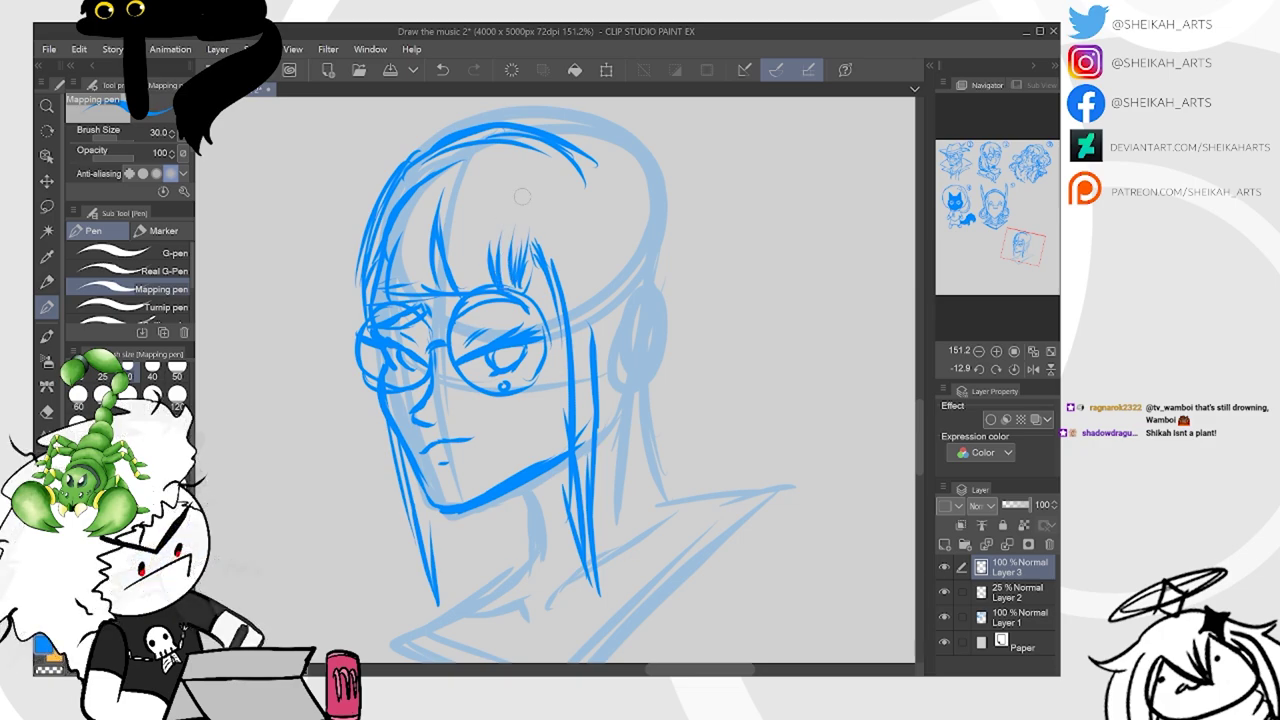
Reinforce the rim of the far lens and extend the hair outline down behind the crown
mouse_move(354, 336)
left_mouse_down()
mouse_move(352, 354)
mouse_move(416, 394)
mouse_move(426, 386)
left_mouse_up()
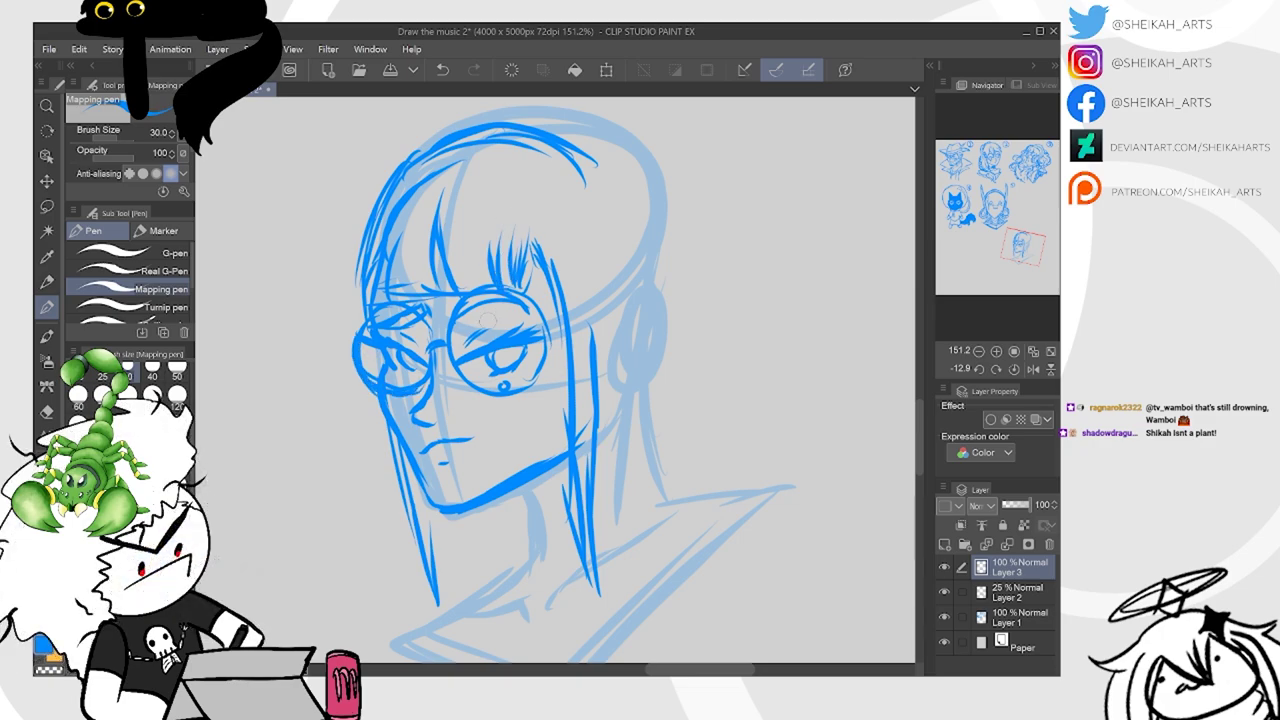
left_click_drag(521, 201, 508, 255)
mouse_move(462, 219)
left_mouse_down()
mouse_move(524, 178)
mouse_move(579, 235)
mouse_move(590, 272)
left_mouse_up()
Draw the ear with its inner folds and add hair strands in front of it
mouse_move(600, 400)
left_mouse_down()
mouse_move(577, 372)
mouse_move(628, 336)
mouse_move(632, 378)
mouse_move(588, 430)
left_mouse_up()
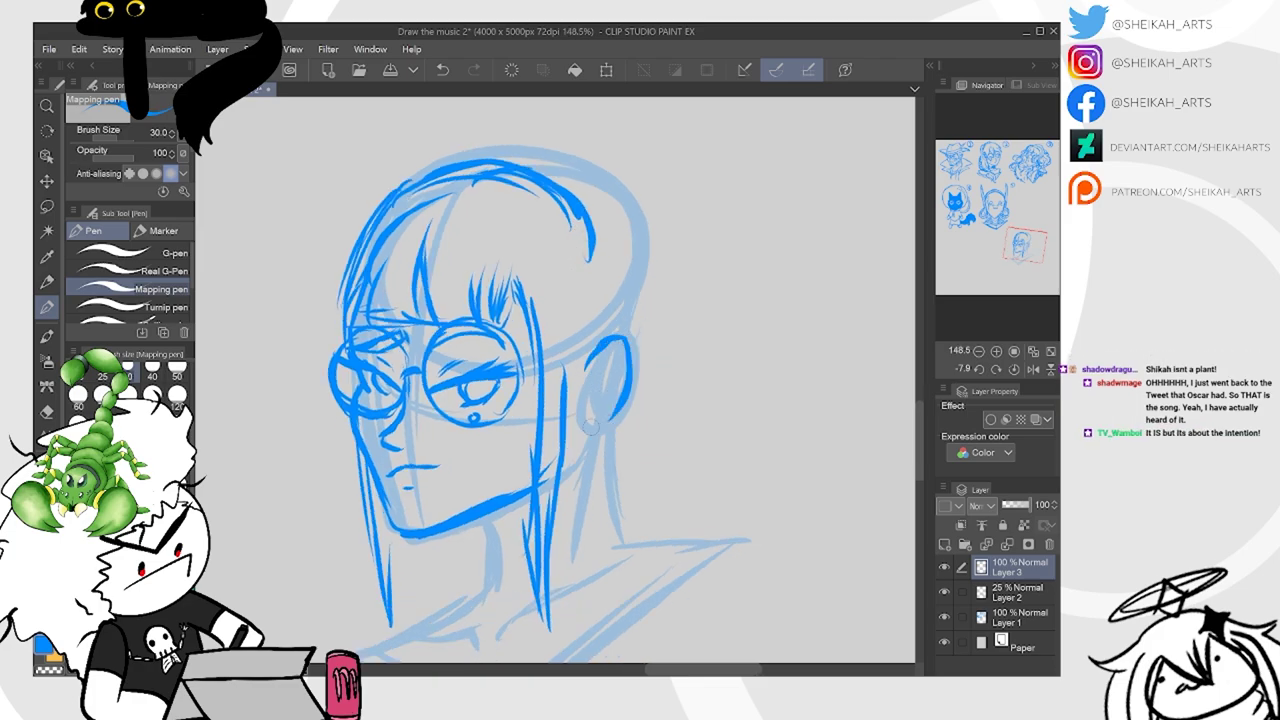
mouse_move(583, 371)
left_mouse_down()
mouse_move(613, 338)
mouse_move(590, 418)
mouse_move(610, 380)
mouse_move(606, 402)
left_mouse_up()
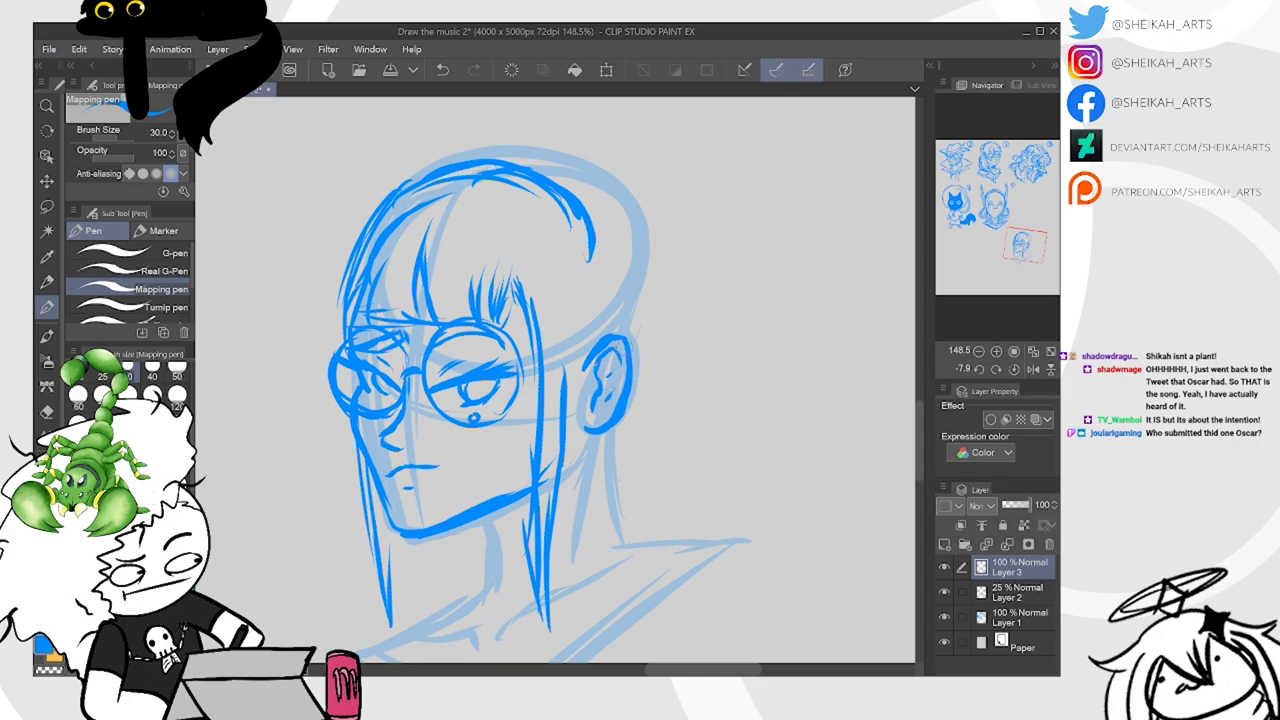
left_click_drag(568, 348, 570, 388)
mouse_move(578, 326)
left_mouse_down()
mouse_move(568, 442)
mouse_move(574, 424)
left_mouse_up()
scroll(617, 118, "down", 1)
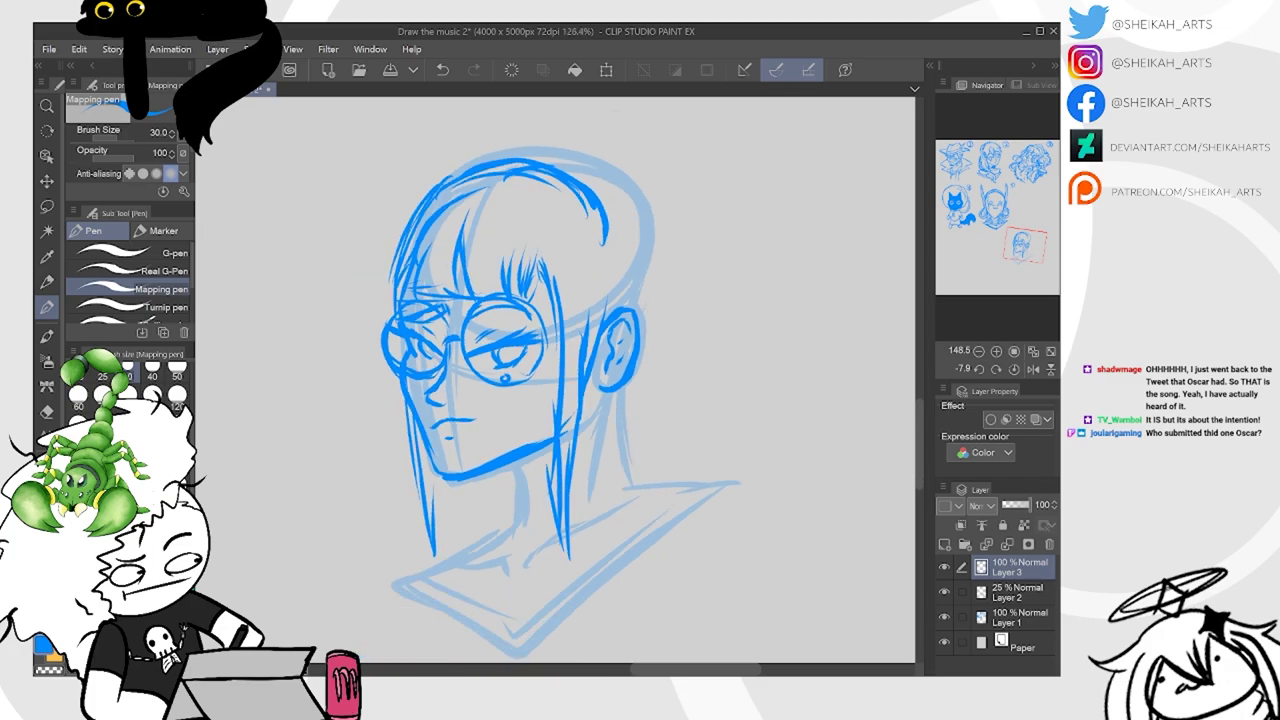
Draw the neck lines and a choker around the neck below the jaw
left_click_drag(528, 454, 518, 510)
mouse_move(608, 392)
left_mouse_down()
mouse_move(590, 472)
mouse_move(617, 469)
mouse_move(534, 484)
mouse_move(548, 489)
left_mouse_up()
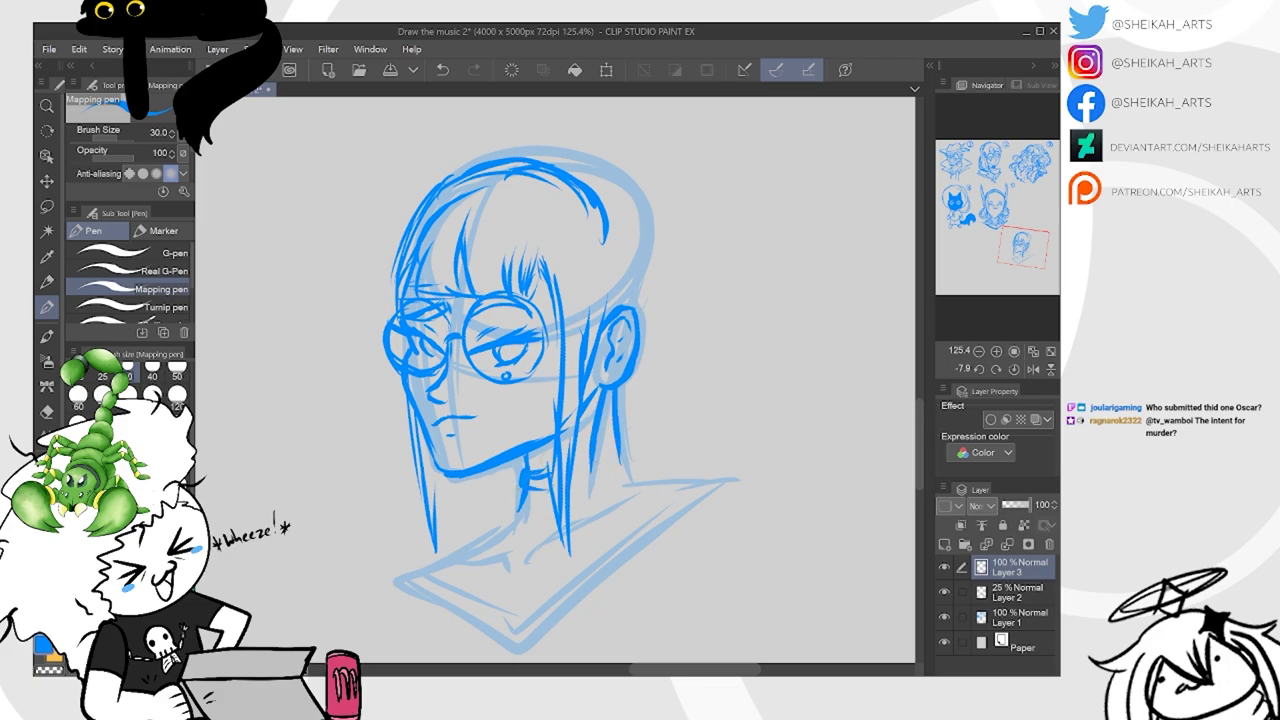
left_click_drag(608, 438, 572, 486)
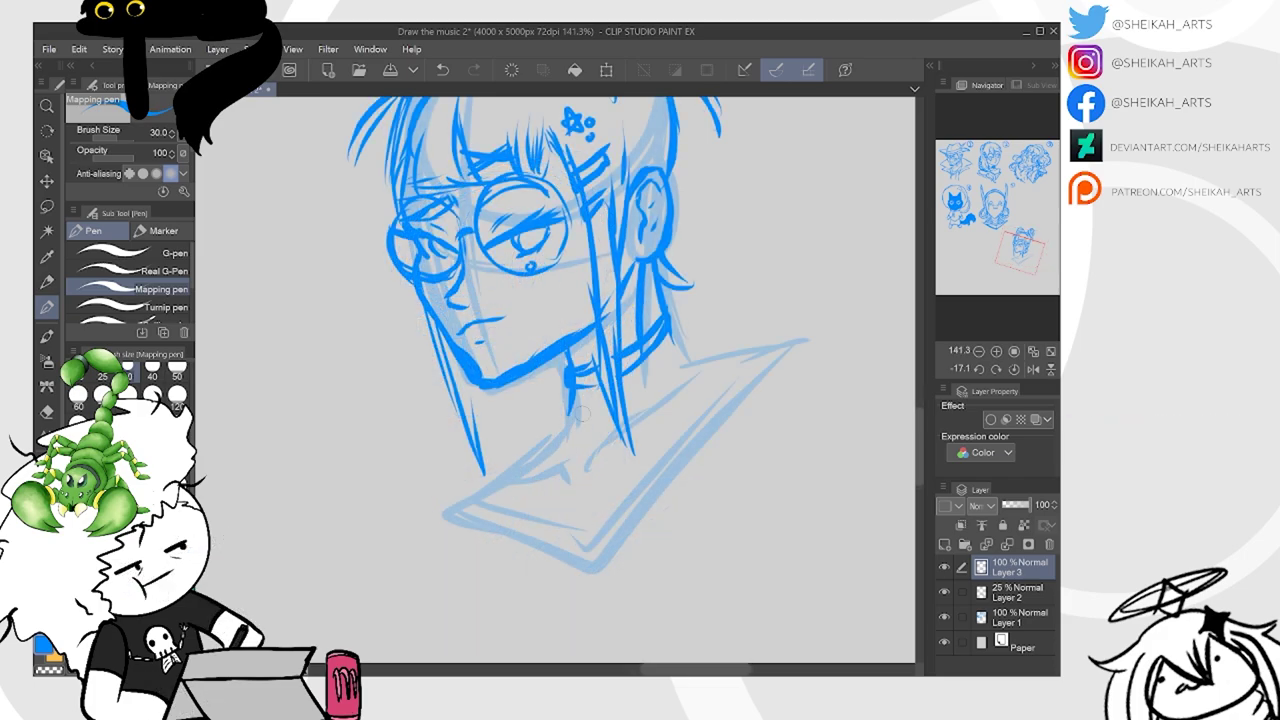
Finish the front of the neck and outline the V-shaped collar of the hoodie
left_click_drag(578, 402, 562, 430)
mouse_move(490, 463)
left_mouse_down()
mouse_move(606, 570)
mouse_move(732, 333)
mouse_move(522, 504)
mouse_move(597, 582)
left_mouse_up()
left_click_drag(618, 572, 775, 364)
left_click_drag(728, 430, 700, 456)
scroll(700, 456, "down", 1)
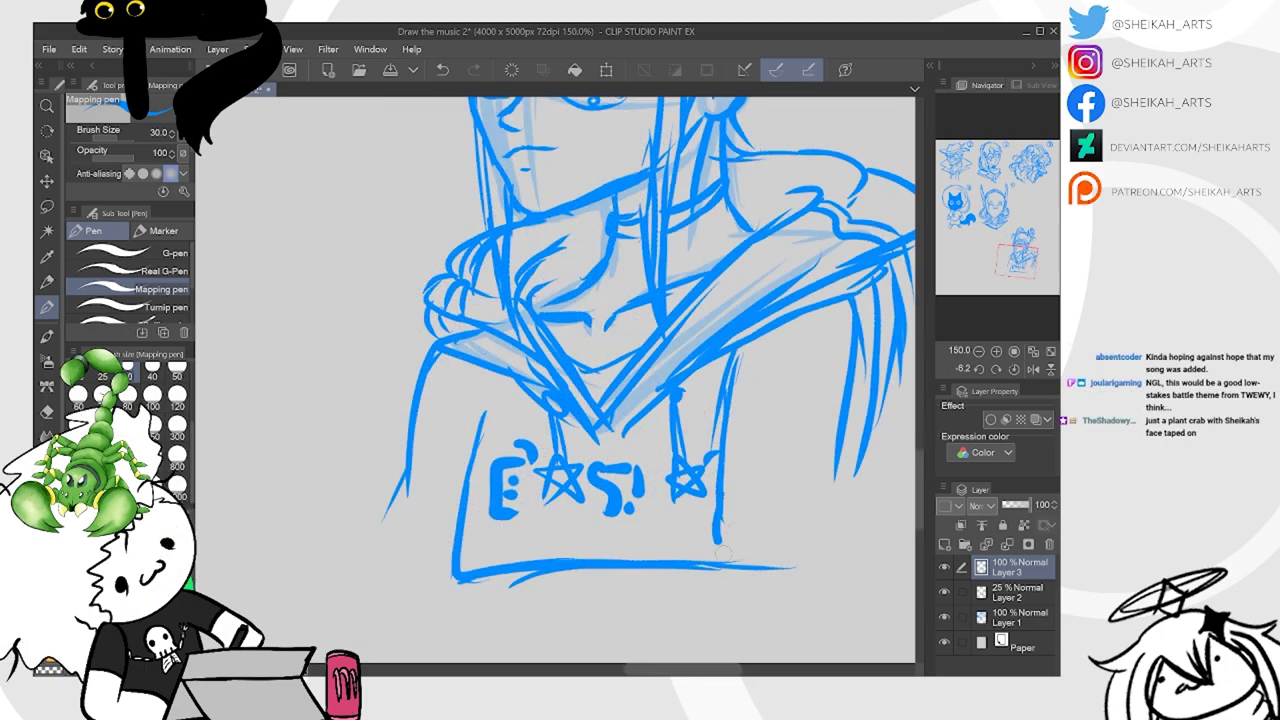
Draw the outer sleeve contours on both sides of the hoodie
scroll(606, 380, "down", 1)
scroll(606, 380, "down", 3)
left_click_drag(786, 386, 797, 537)
mouse_move(368, 482)
left_mouse_down()
mouse_move(342, 552)
mouse_move(374, 574)
left_mouse_up()
left_click_drag(398, 382, 380, 488)
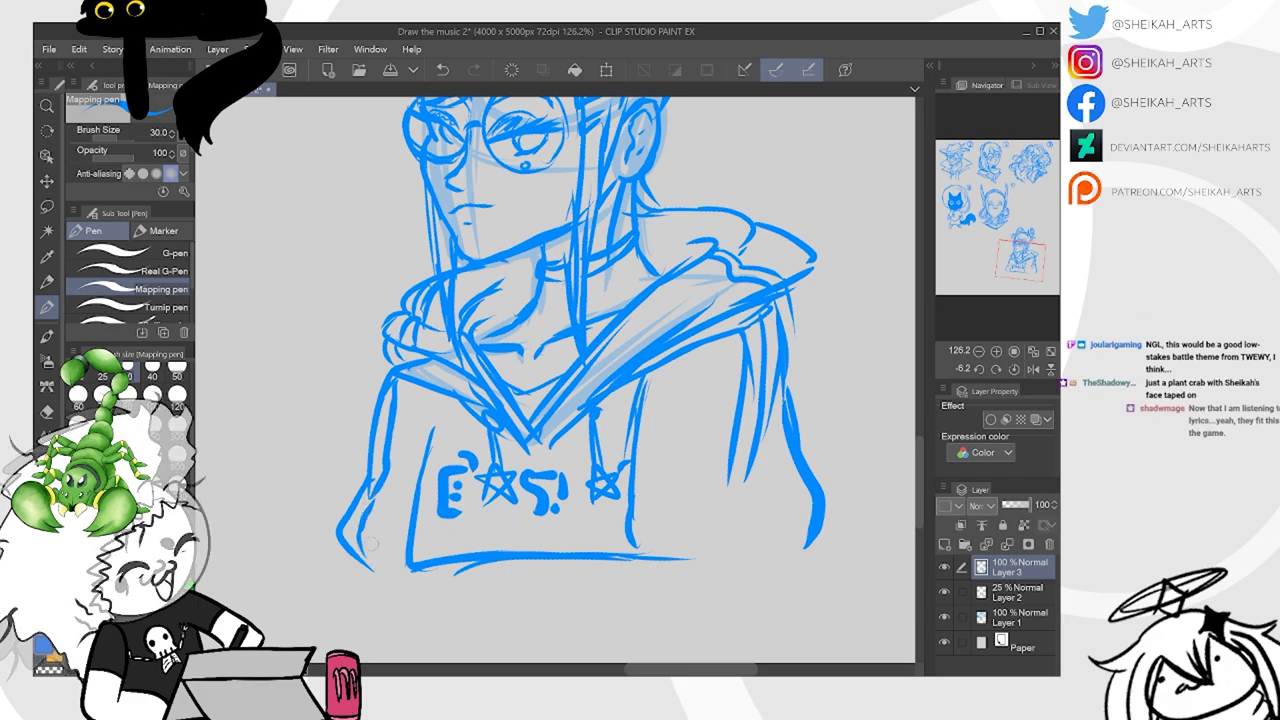
scroll(368, 544, "down", 5)
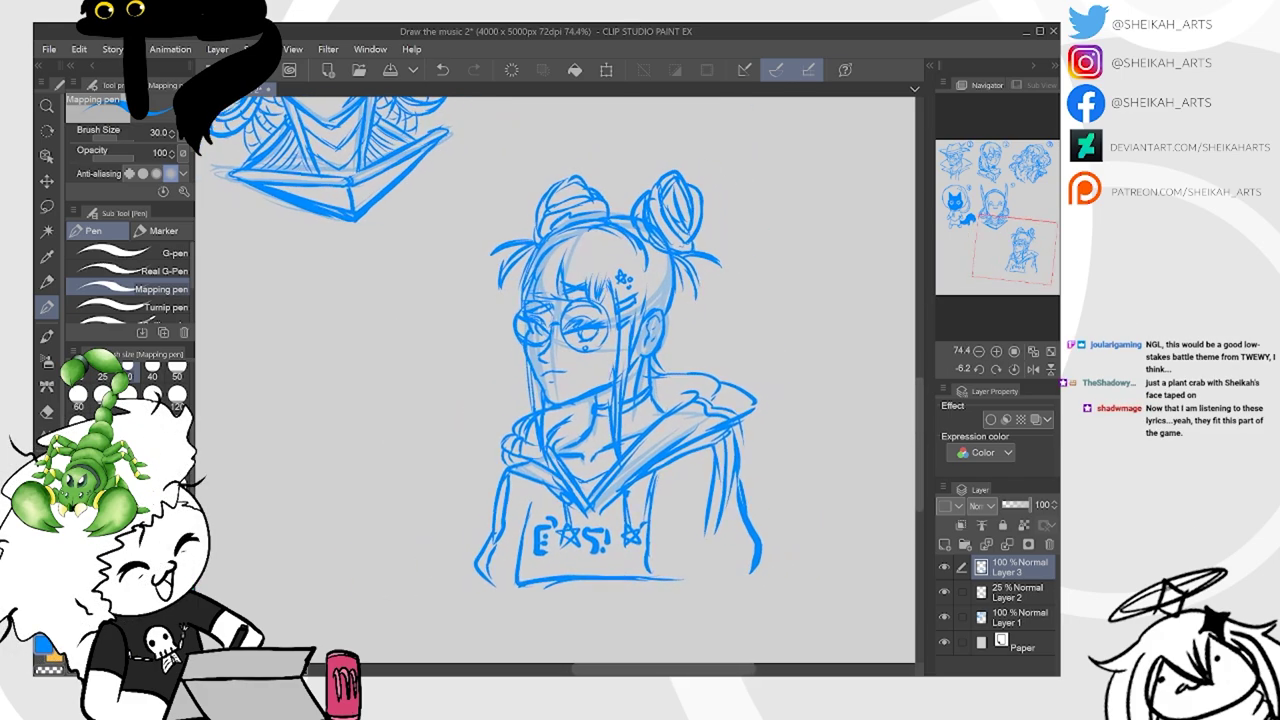
Label the finished bust with a circled number 6 beside the hair buns
left_click_drag(600, 380, 593, 385)
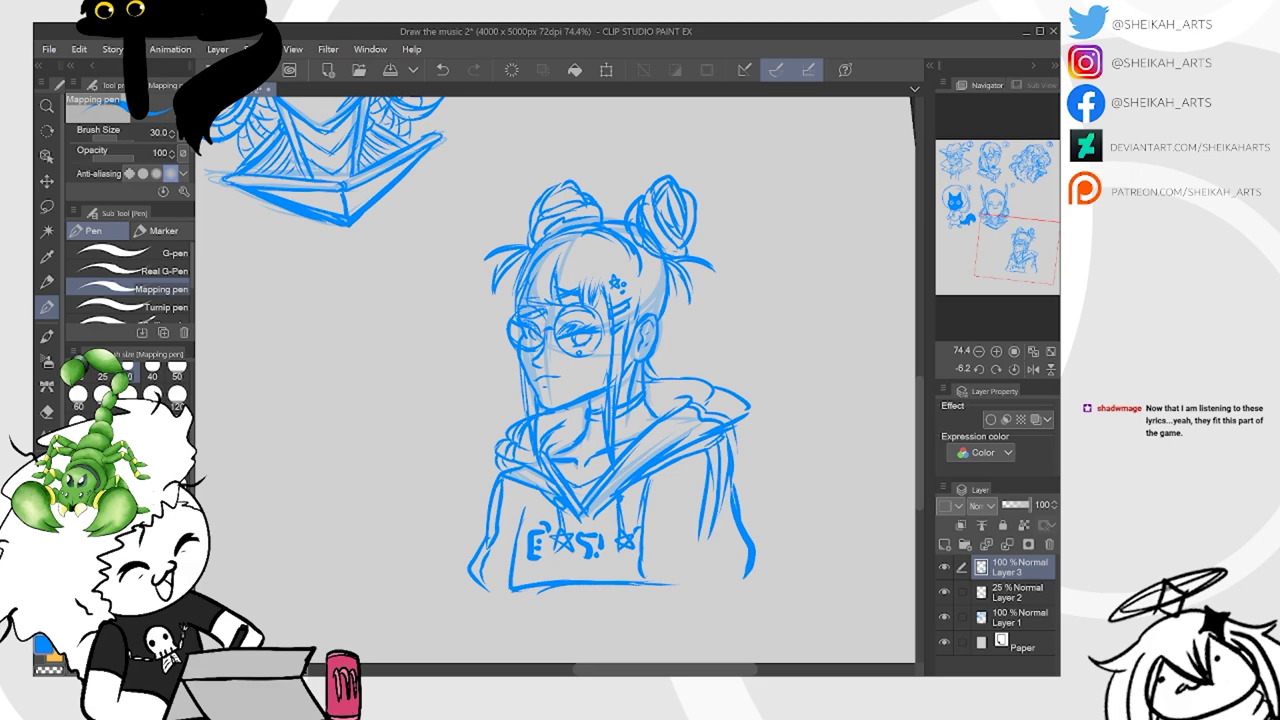
left_click_drag(580, 300, 567, 423)
scroll(620, 320, "down", 2)
left_click_drag(600, 320, 584, 415)
scroll(757, 115, "up", 2)
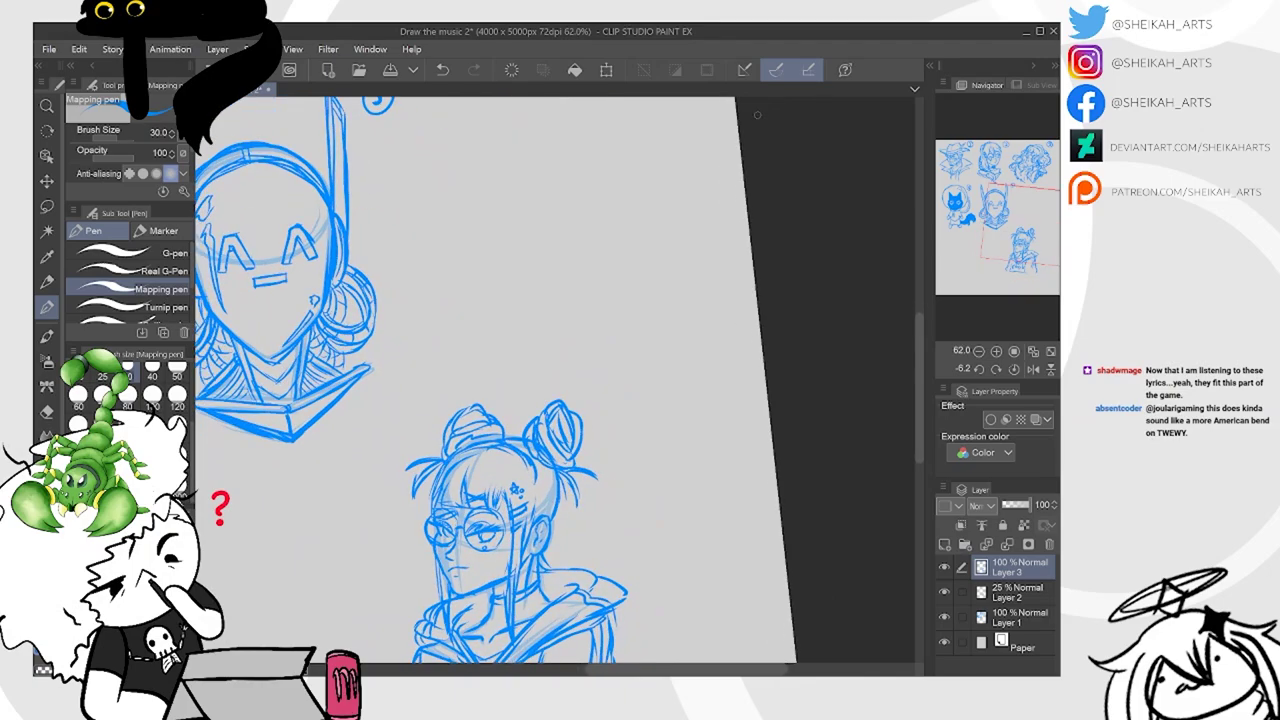
mouse_move(621, 376)
left_mouse_down()
mouse_move(616, 398)
mouse_move(602, 392)
mouse_move(612, 356)
mouse_move(574, 288)
mouse_move(585, 298)
left_mouse_up()
scroll(612, 358, "down", 1)
scroll(600, 358, "down", 1)
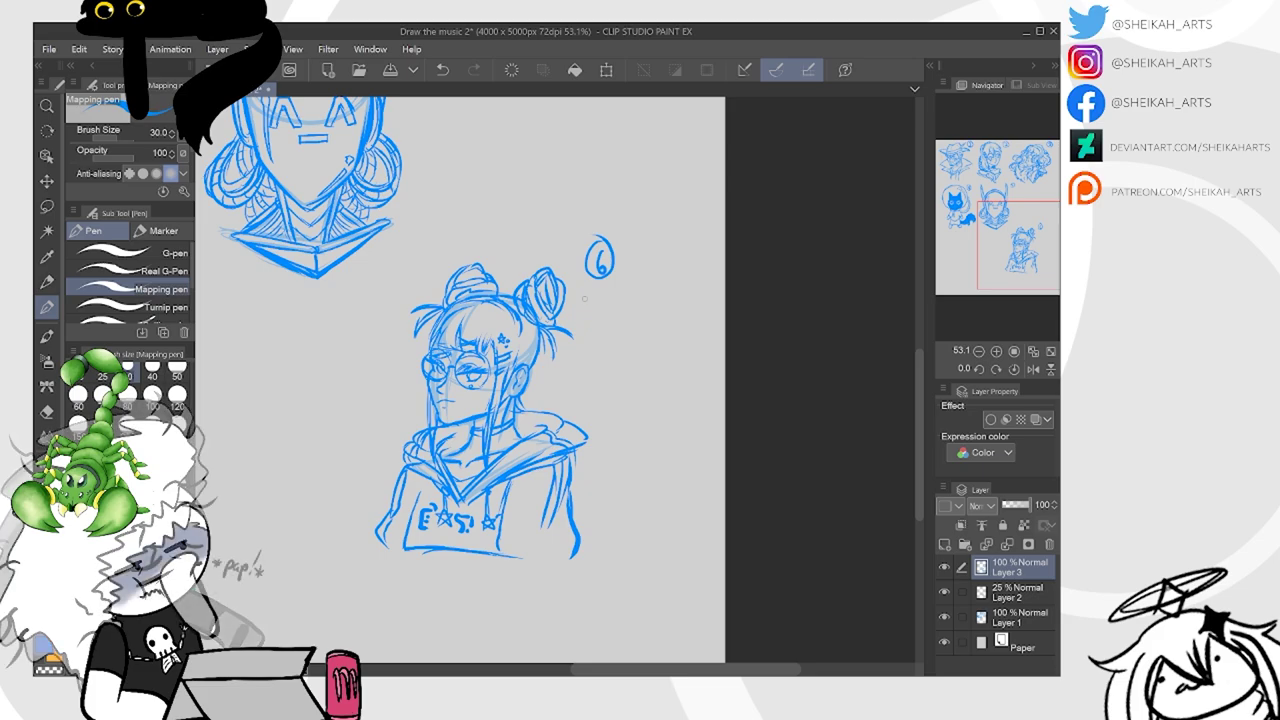
key("alt+Tab")
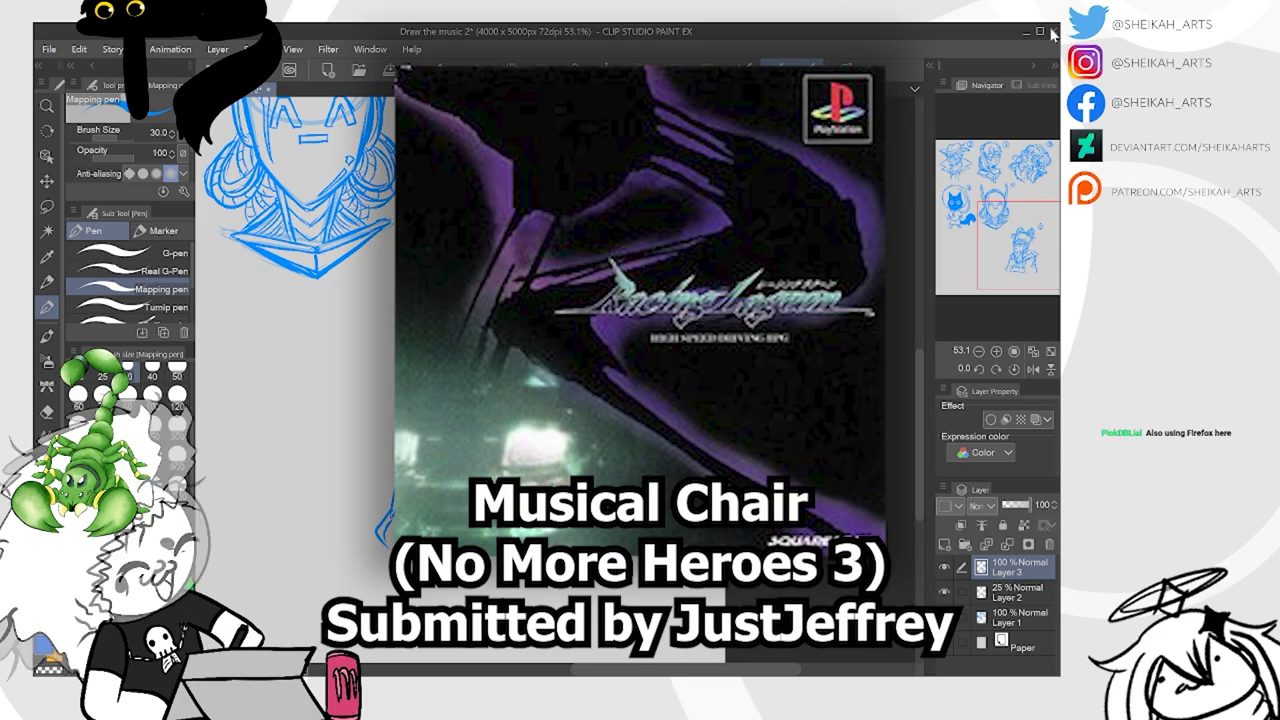
Lasso the sixth bust with its number, move it up beside sketch 5, and clear the selection
scroll(592, 370, "down", 3)
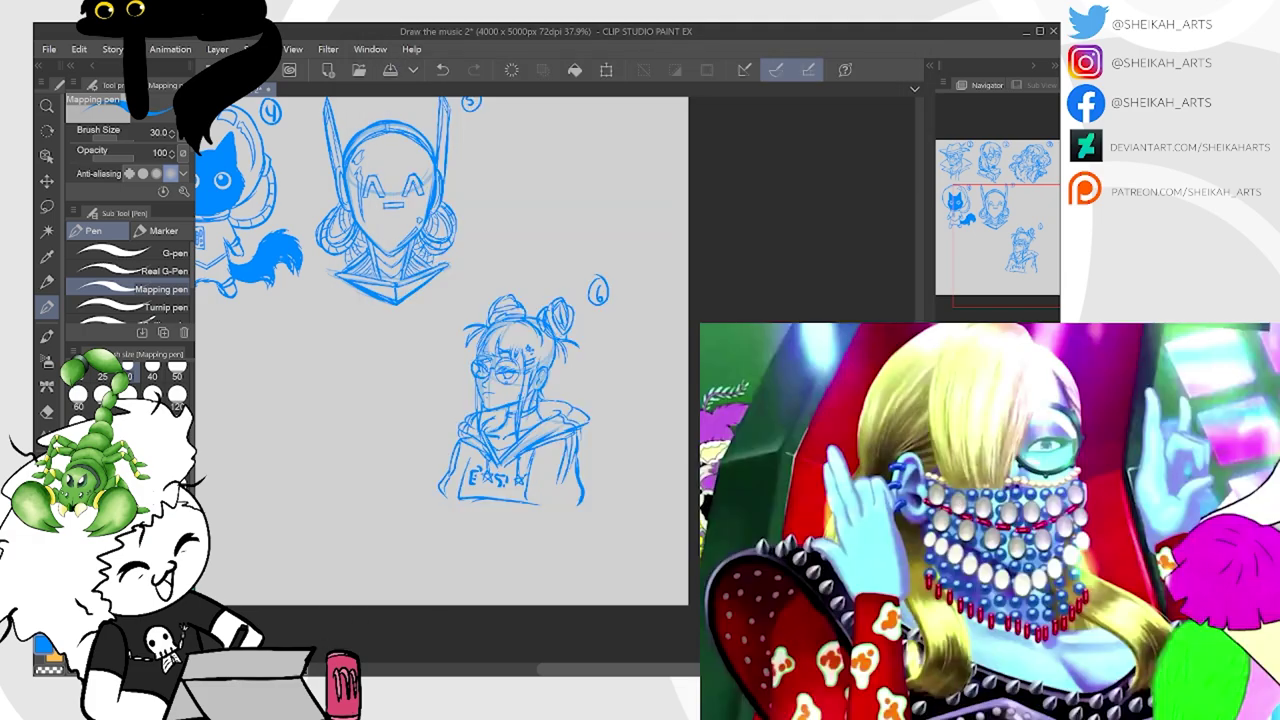
key("m")
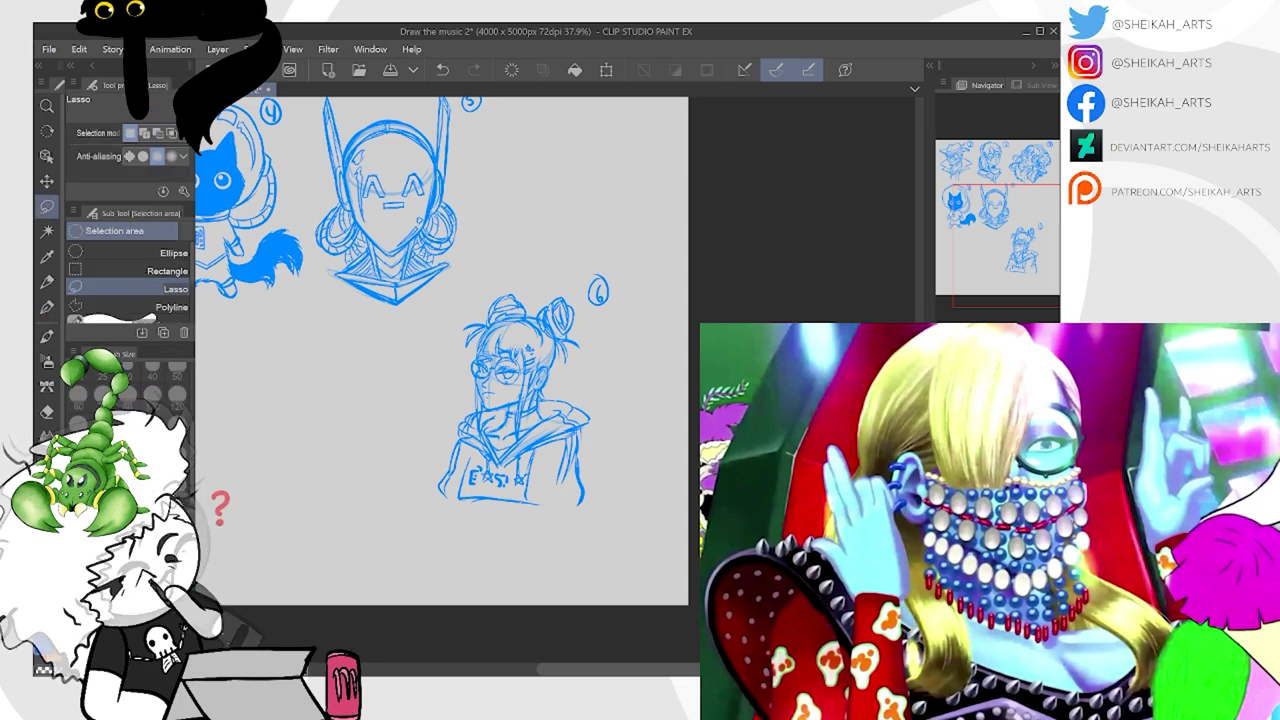
mouse_move(642, 270)
left_mouse_down()
mouse_move(470, 300)
mouse_move(676, 360)
left_mouse_up()
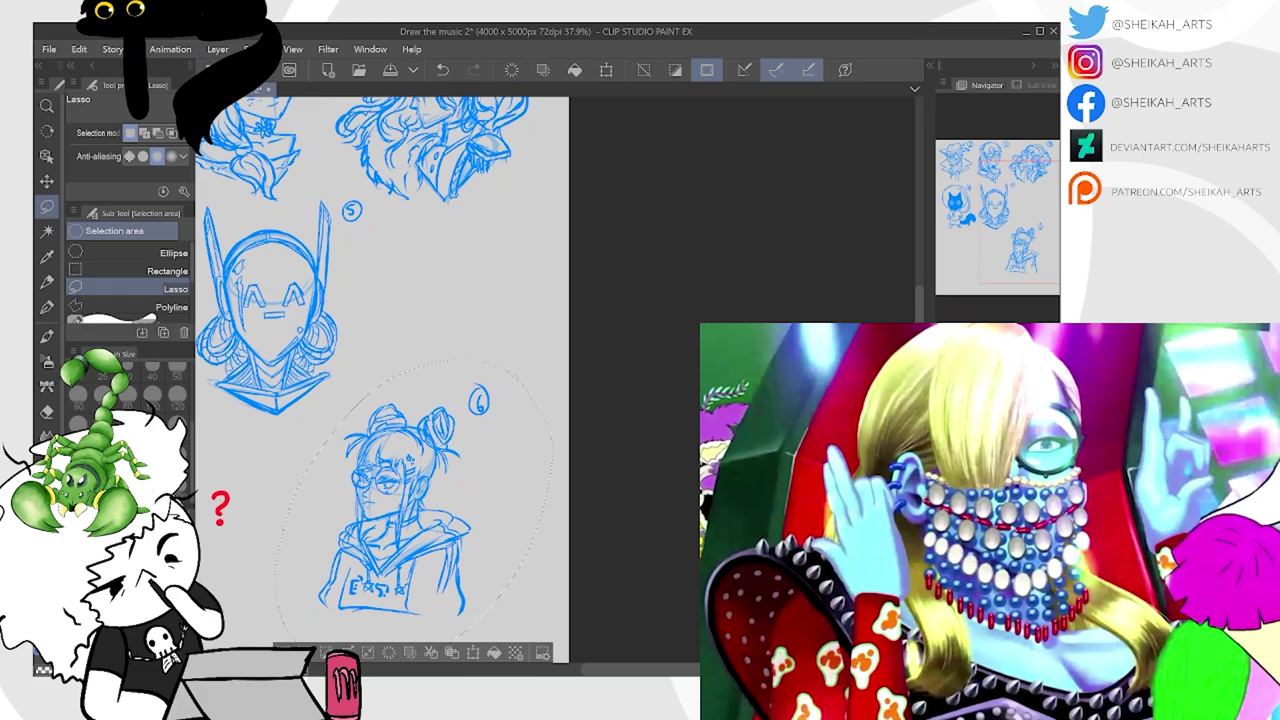
key("k")
mouse_move(452, 510)
left_mouse_down()
mouse_move(490, 325)
mouse_move(482, 372)
mouse_move(489, 338)
left_mouse_up()
key("ctrl+d")
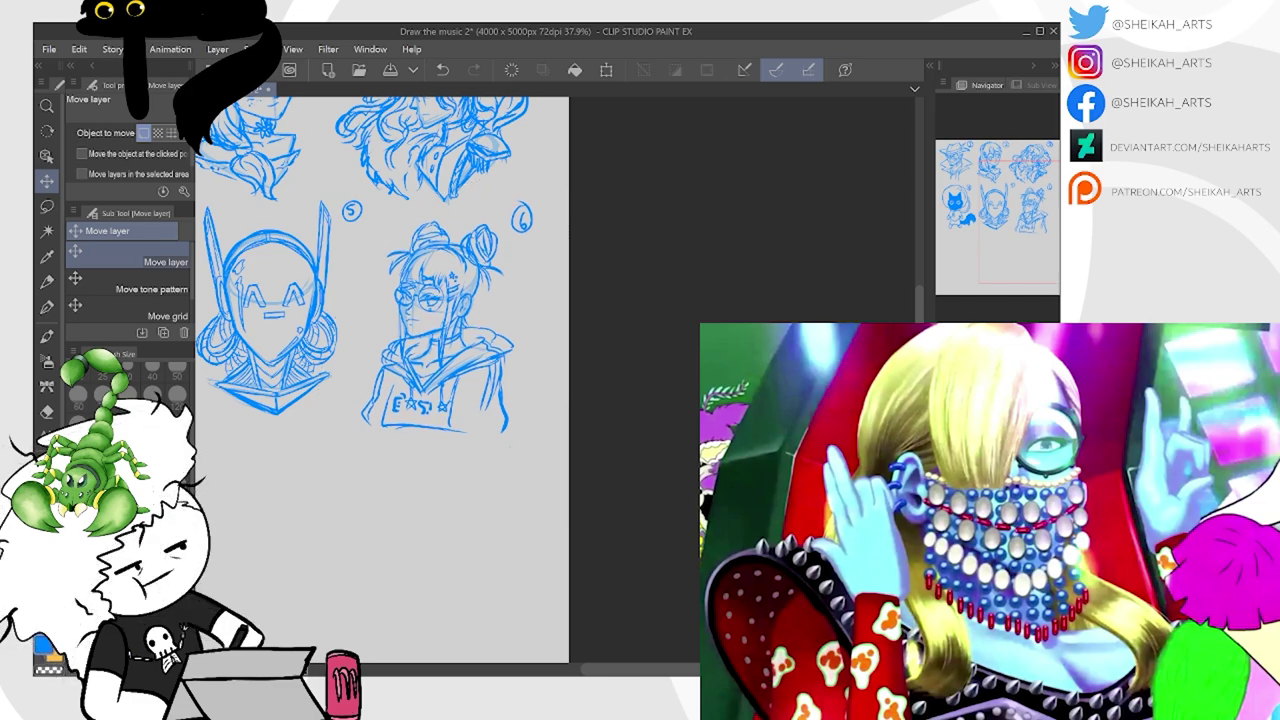
Nudge the sixth sketch slightly to line it up with the second row of drawings
key("ctrl+minus")
left_click_drag(489, 338, 634, 388)
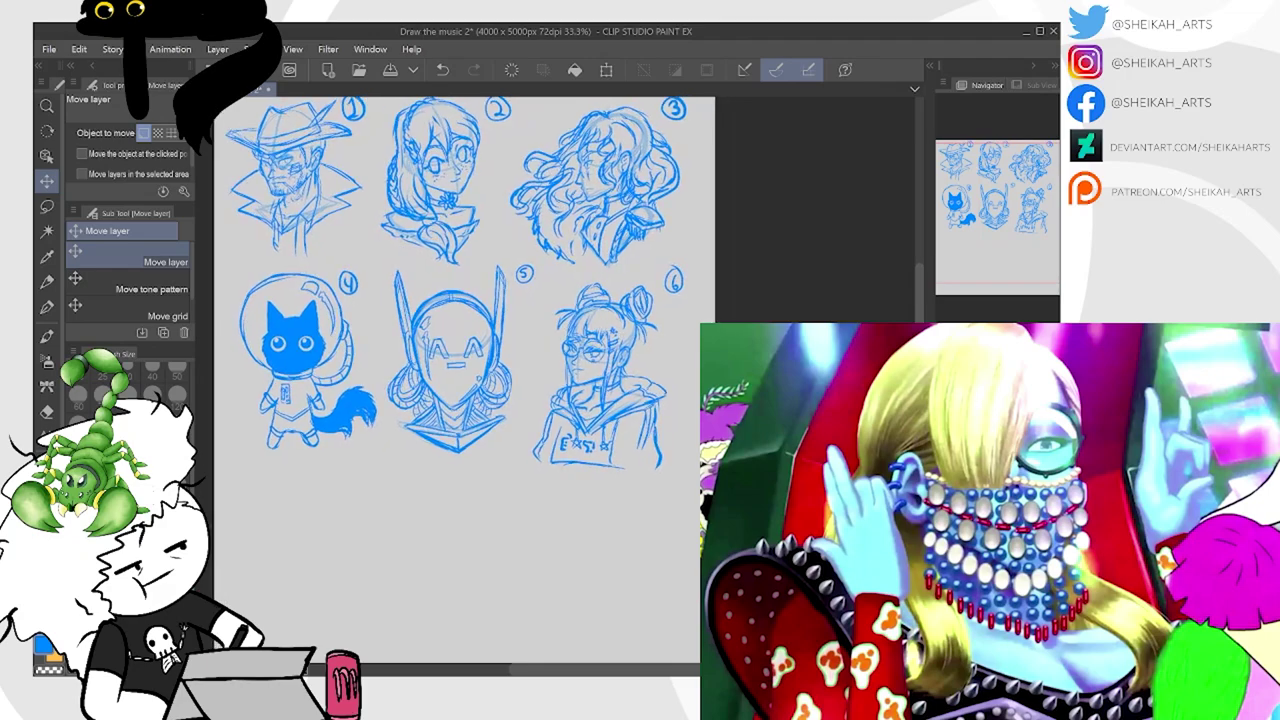
left_click_drag(650, 328, 655, 318)
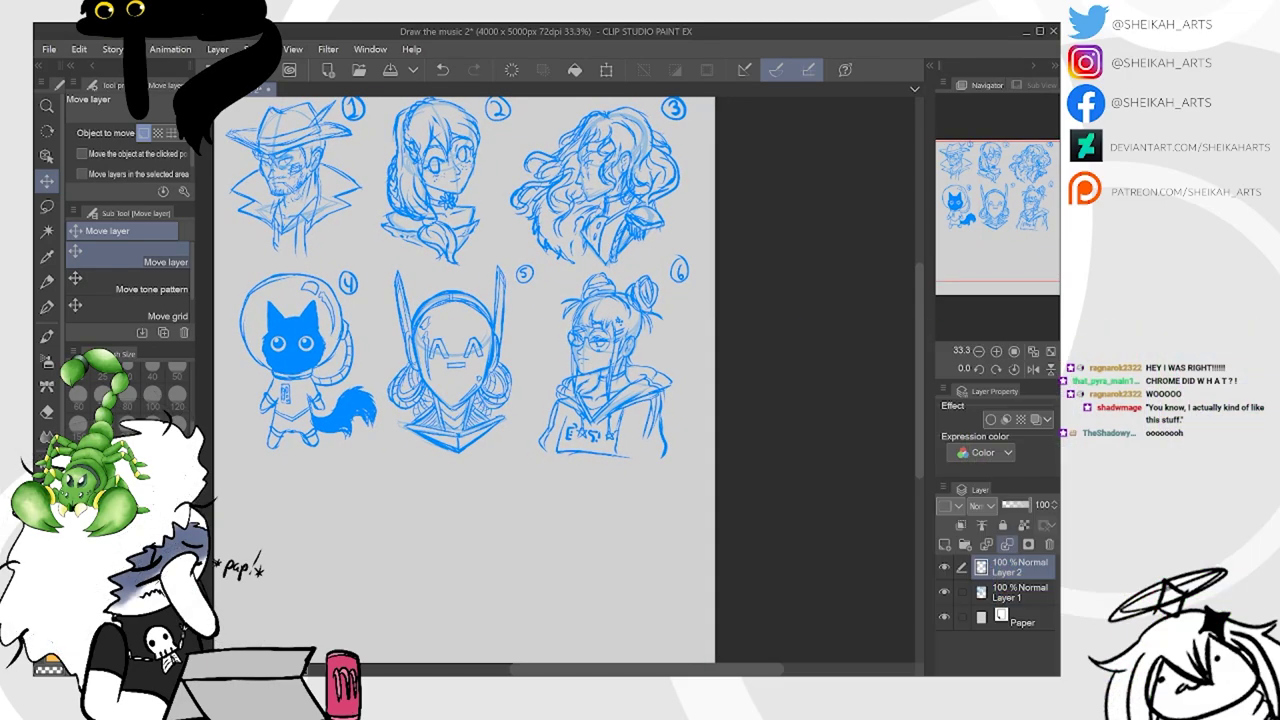
Merge Layer 2 down into Layer 1 and save the file
key("ctrl+e")
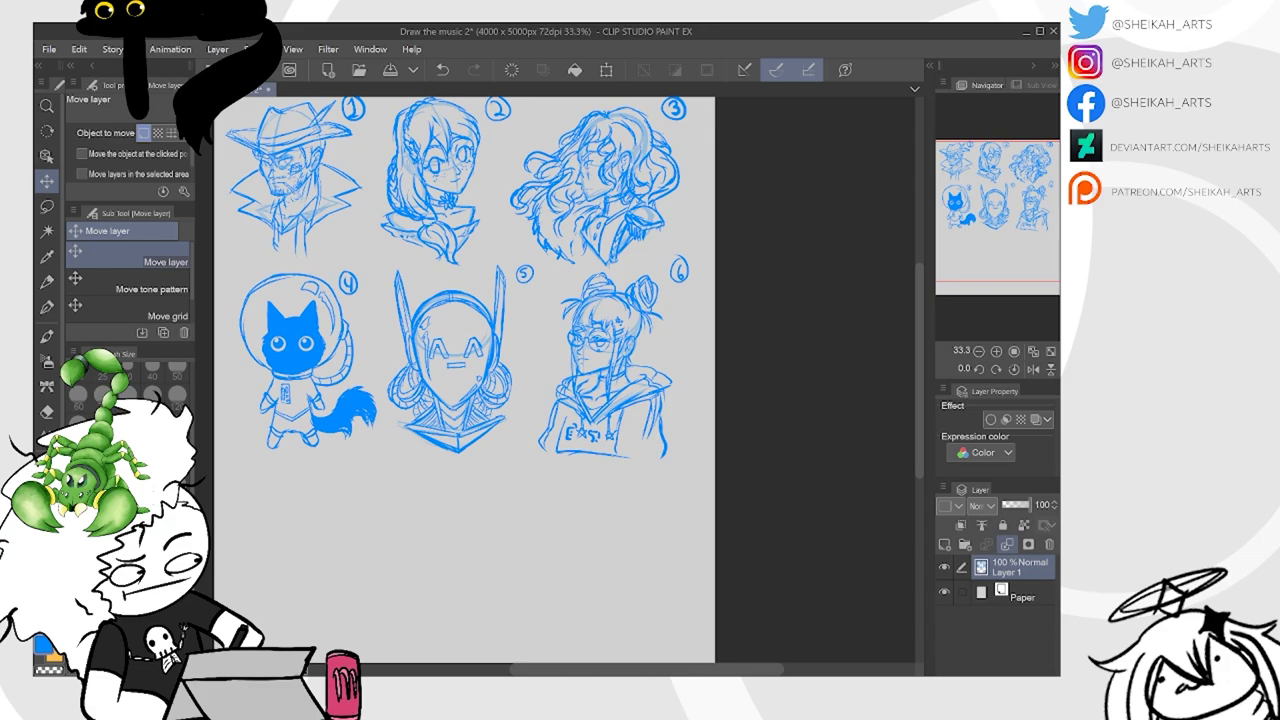
key("ctrl+s")
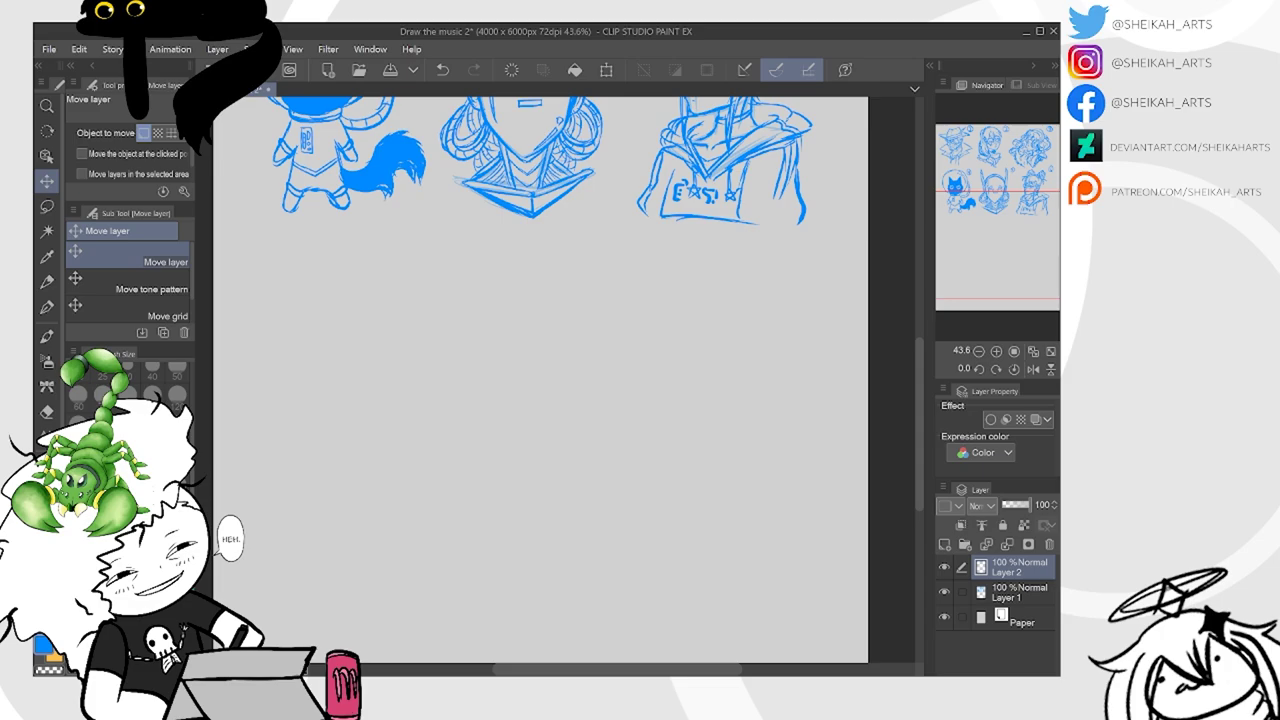
left_click_drag(560, 300, 543, 483)
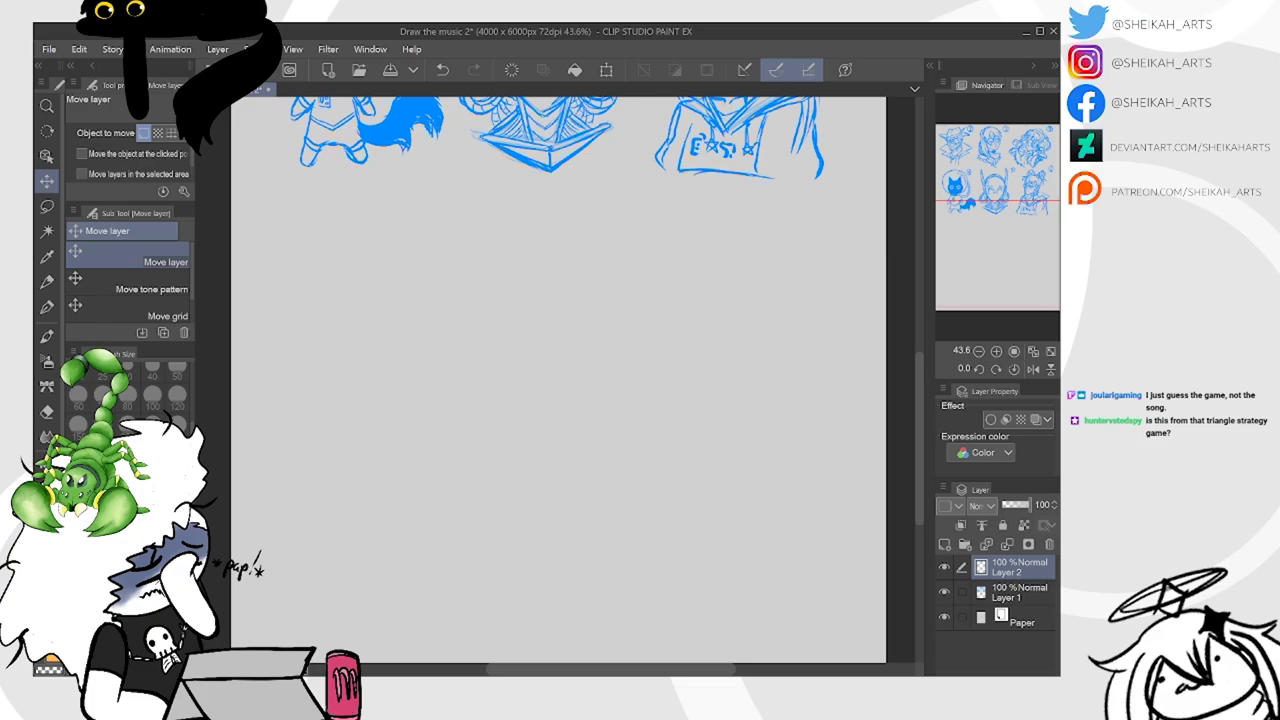
left_click(943, 592)
left_click(943, 592)
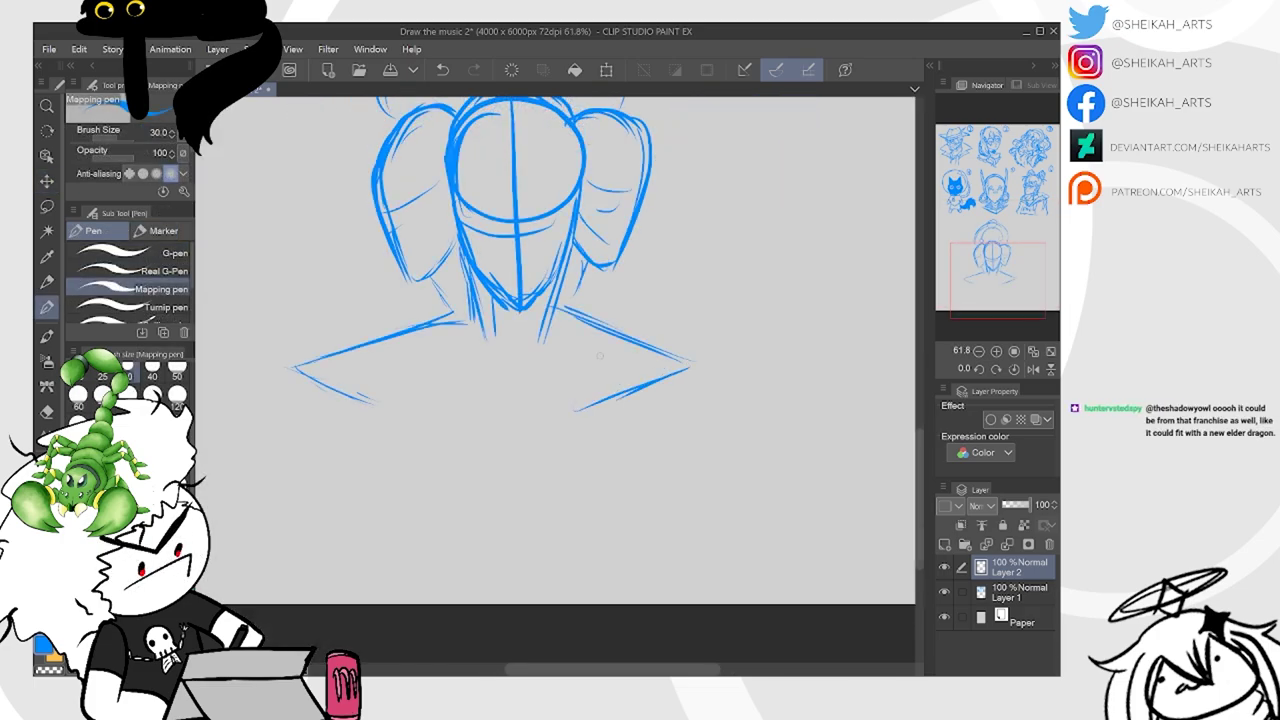
Lower the opacity of the draft on Layer 2 to 37% and add a new layer above it
left_click(1012, 504)
left_click_drag(1012, 504, 1008, 504)
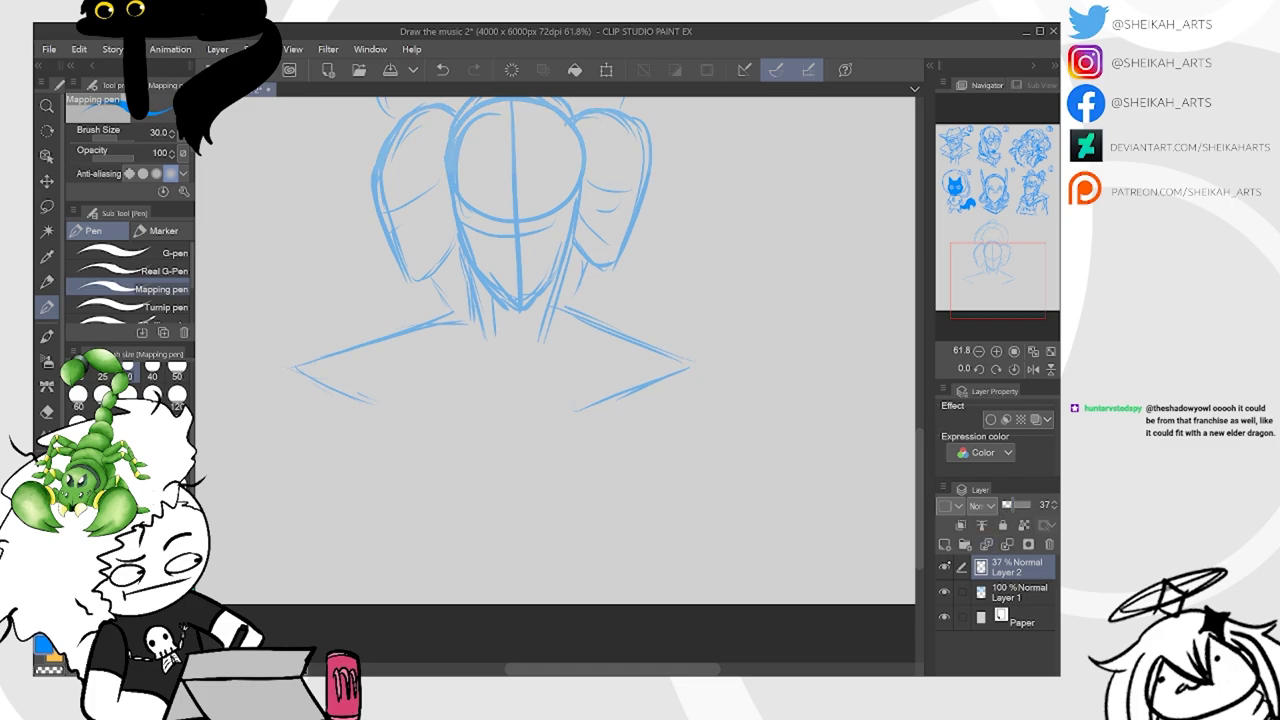
left_click(944, 544)
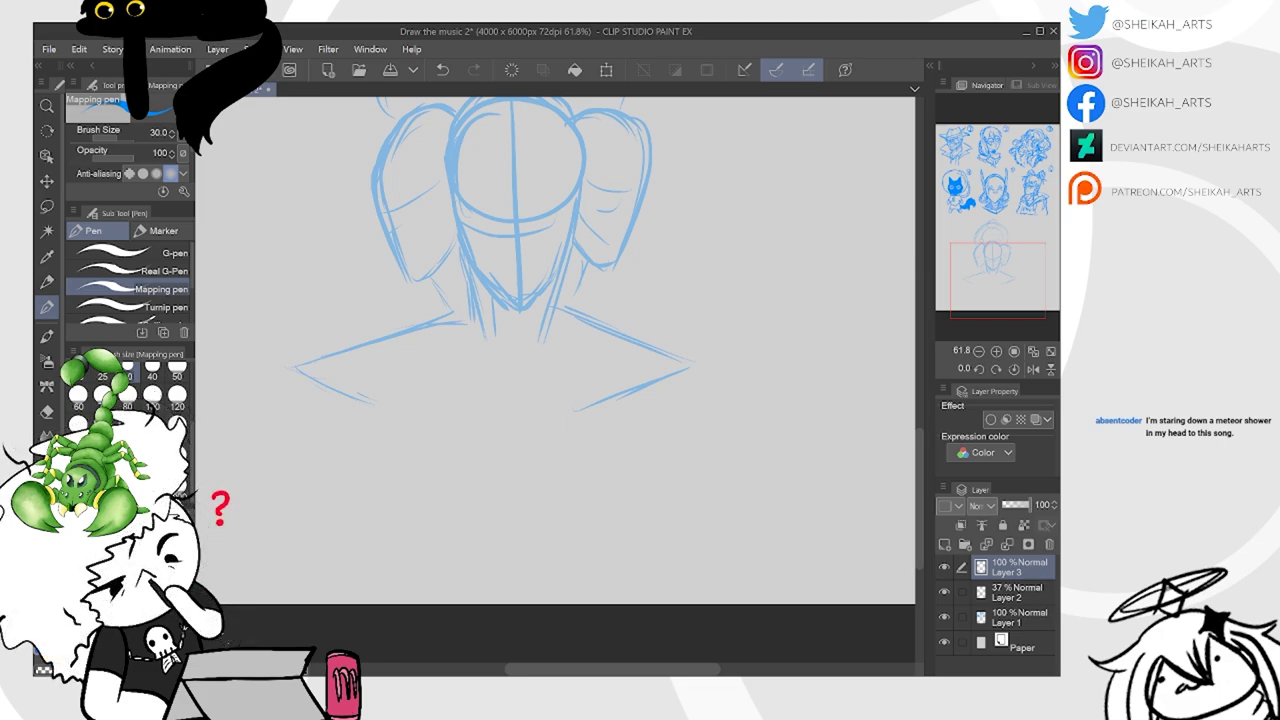
scroll(544, 350, "up", 5)
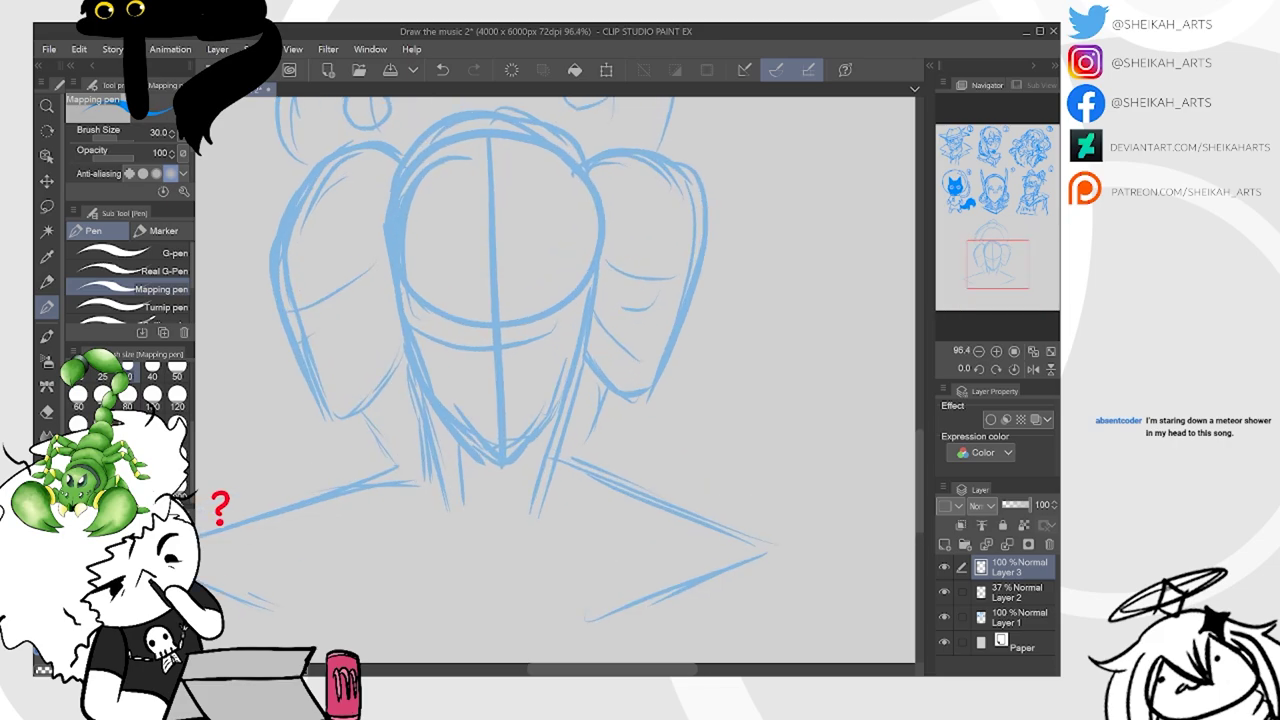
Reduce Layer 2's opacity further to 24% and make Layer 3 the active drawing layer
left_click(1018, 592)
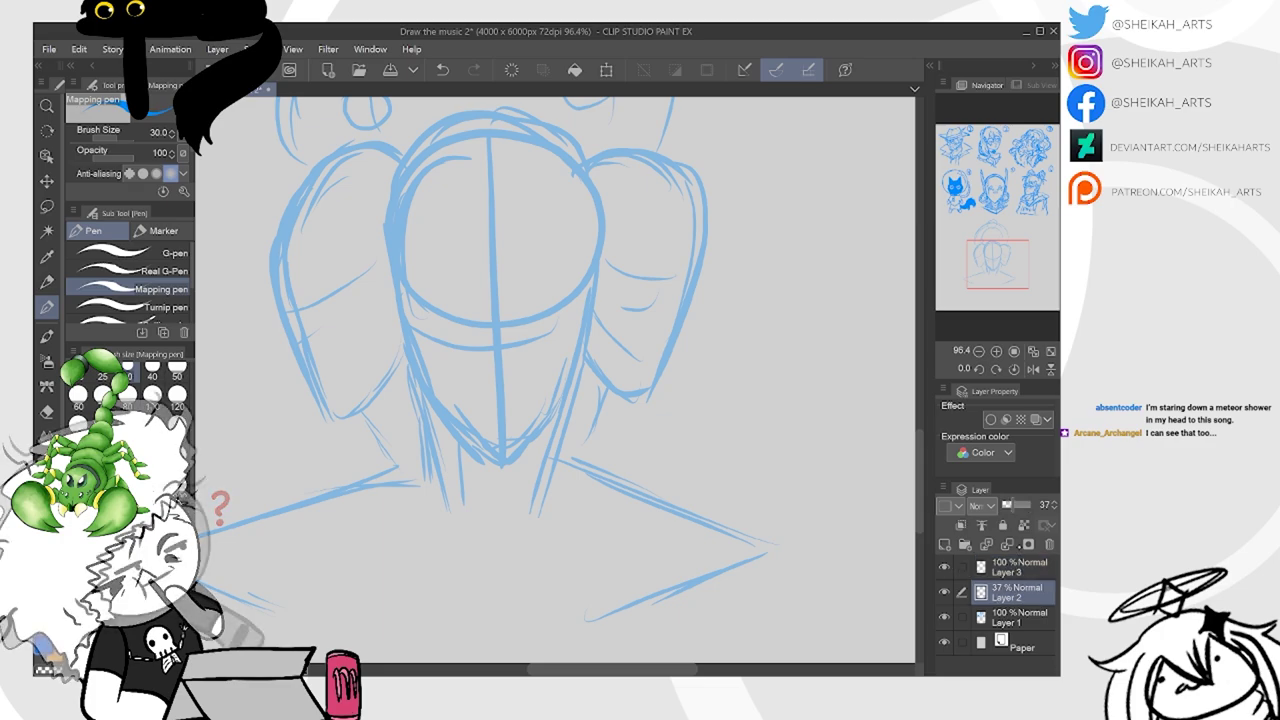
left_click_drag(1010, 506, 1008, 506)
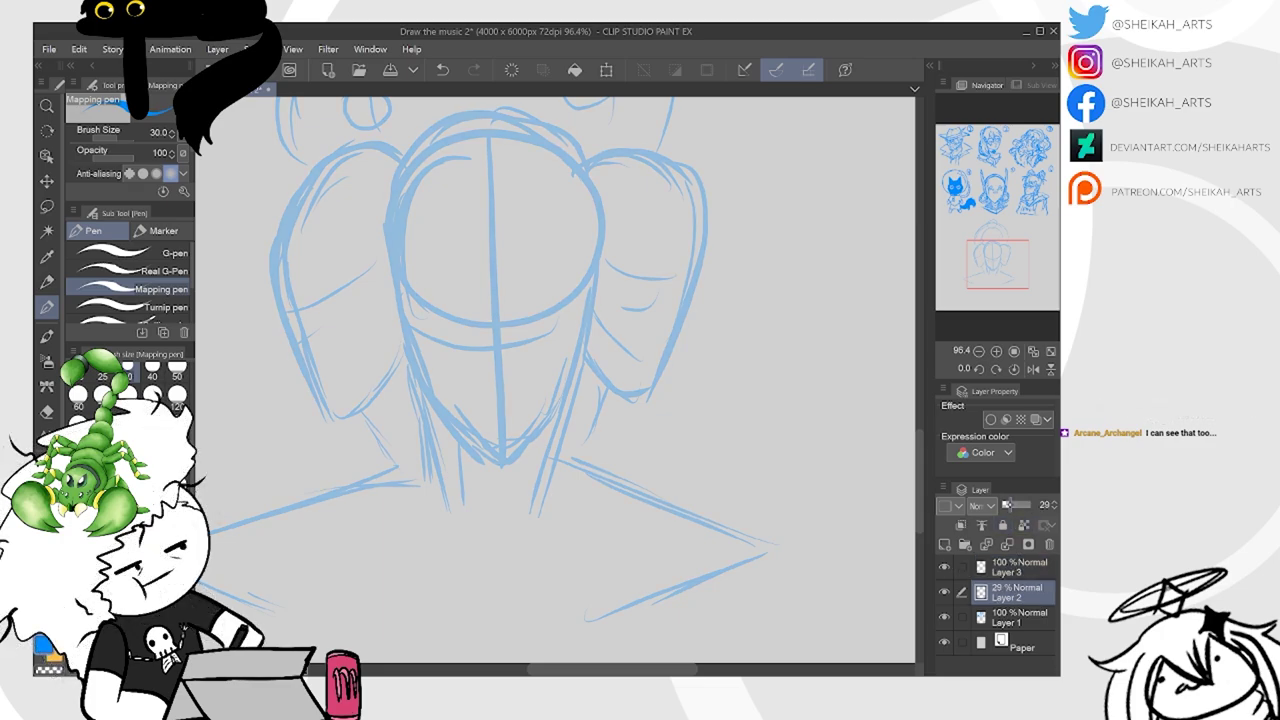
left_click(1018, 571)
scroll(549, 220, "up", 3)
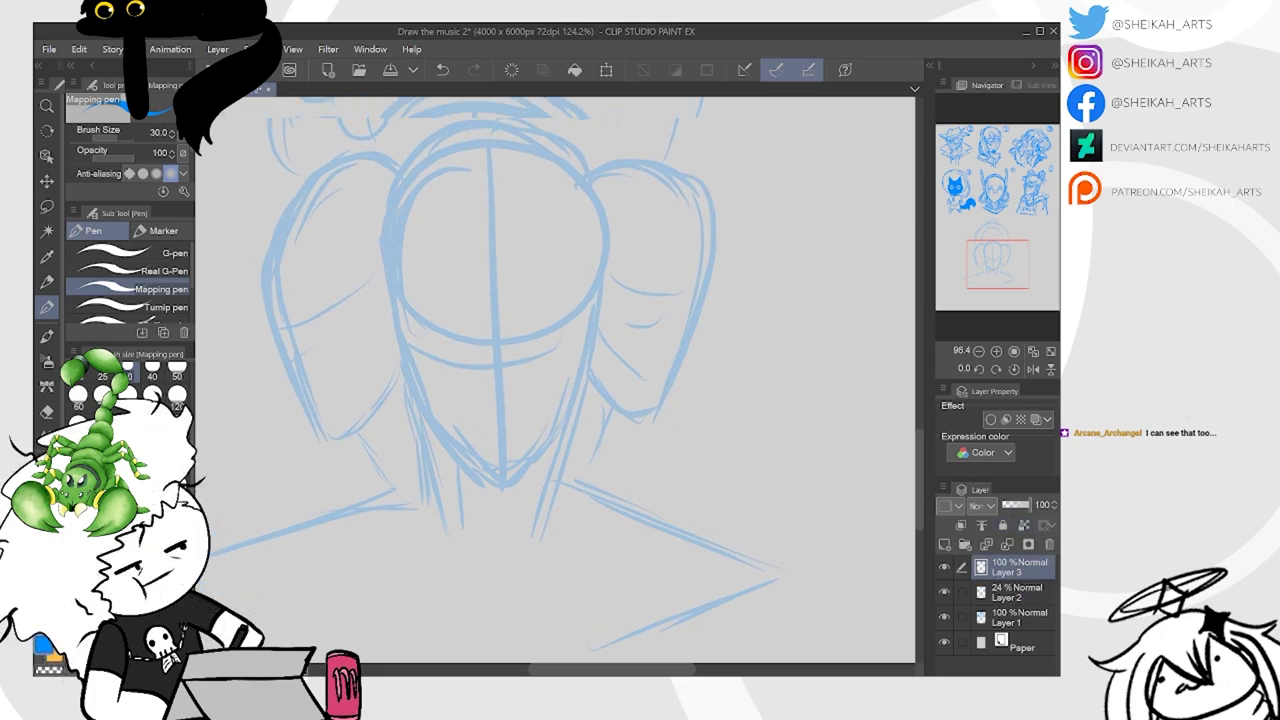
Draw the bust's head outline on Layer 3 over the faded draft, with a pointed jaw, chin and cheekbone lines
mouse_move(340, 200)
left_mouse_down()
mouse_move(344, 314)
mouse_move(392, 390)
left_mouse_up()
mouse_move(355, 338)
left_mouse_down()
mouse_move(363, 392)
mouse_move(470, 530)
mouse_move(540, 485)
left_mouse_up()
mouse_move(546, 378)
left_mouse_down()
mouse_move(604, 318)
mouse_move(613, 284)
mouse_move(586, 400)
mouse_move(546, 480)
mouse_move(486, 532)
mouse_move(550, 432)
mouse_move(594, 607)
left_mouse_up()
scroll(578, 300, "up", 1)
mouse_move(352, 392)
left_mouse_down()
mouse_move(408, 266)
mouse_move(524, 230)
mouse_move(620, 294)
left_mouse_up()
mouse_move(540, 226)
left_mouse_down()
mouse_move(646, 346)
mouse_move(608, 262)
mouse_move(666, 418)
mouse_move(650, 480)
left_mouse_up()
scroll(650, 480, "up", 3)
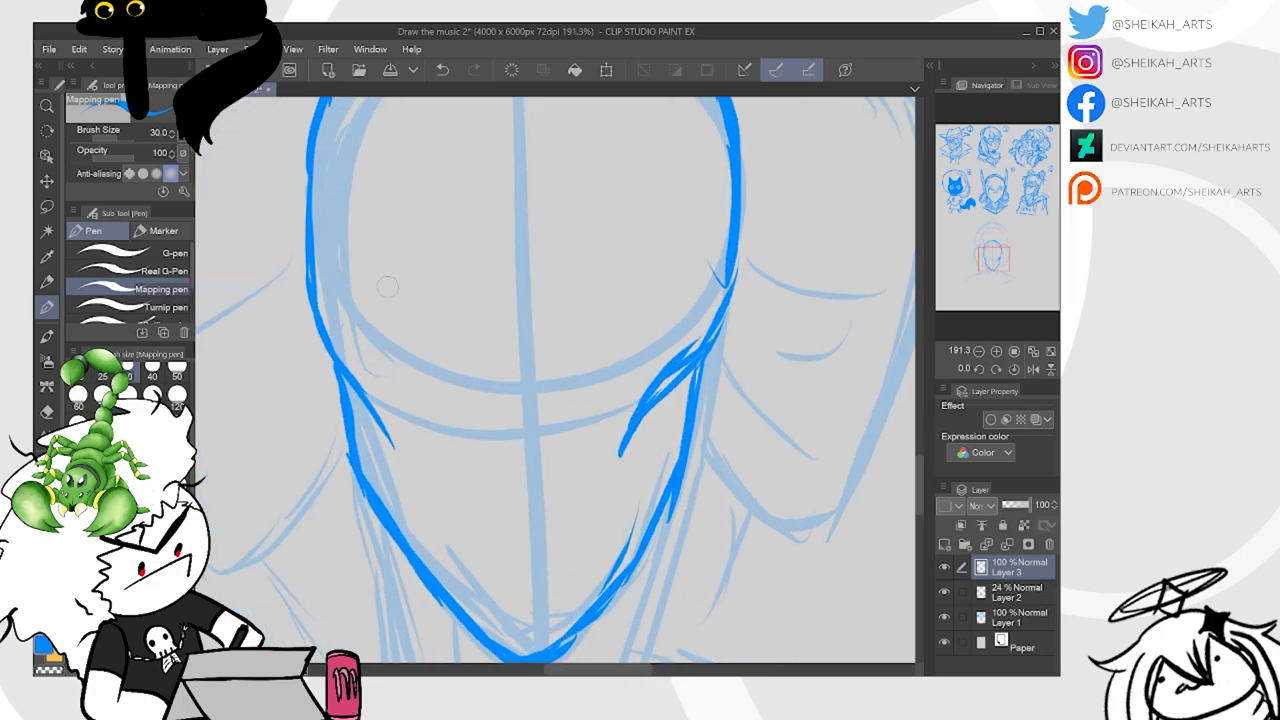
Draw the narrow slanted eyes with lower lids and add a thin arched brow above each one
mouse_move(361, 273)
left_mouse_down()
mouse_move(444, 316)
mouse_move(426, 308)
mouse_move(455, 350)
mouse_move(370, 314)
mouse_move(372, 332)
mouse_move(442, 366)
left_mouse_up()
mouse_move(593, 334)
left_mouse_down()
mouse_move(608, 301)
mouse_move(601, 329)
mouse_move(664, 265)
mouse_move(640, 271)
mouse_move(682, 258)
mouse_move(662, 314)
left_mouse_up()
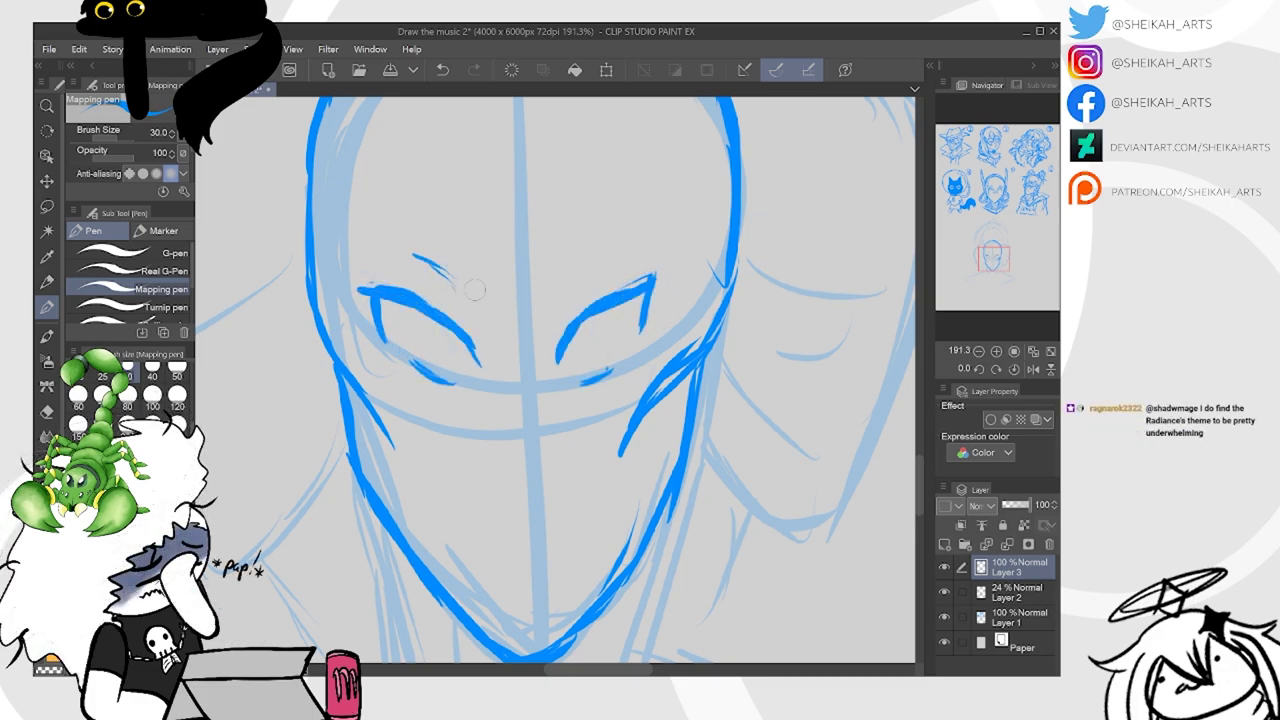
left_click_drag(566, 303, 613, 250)
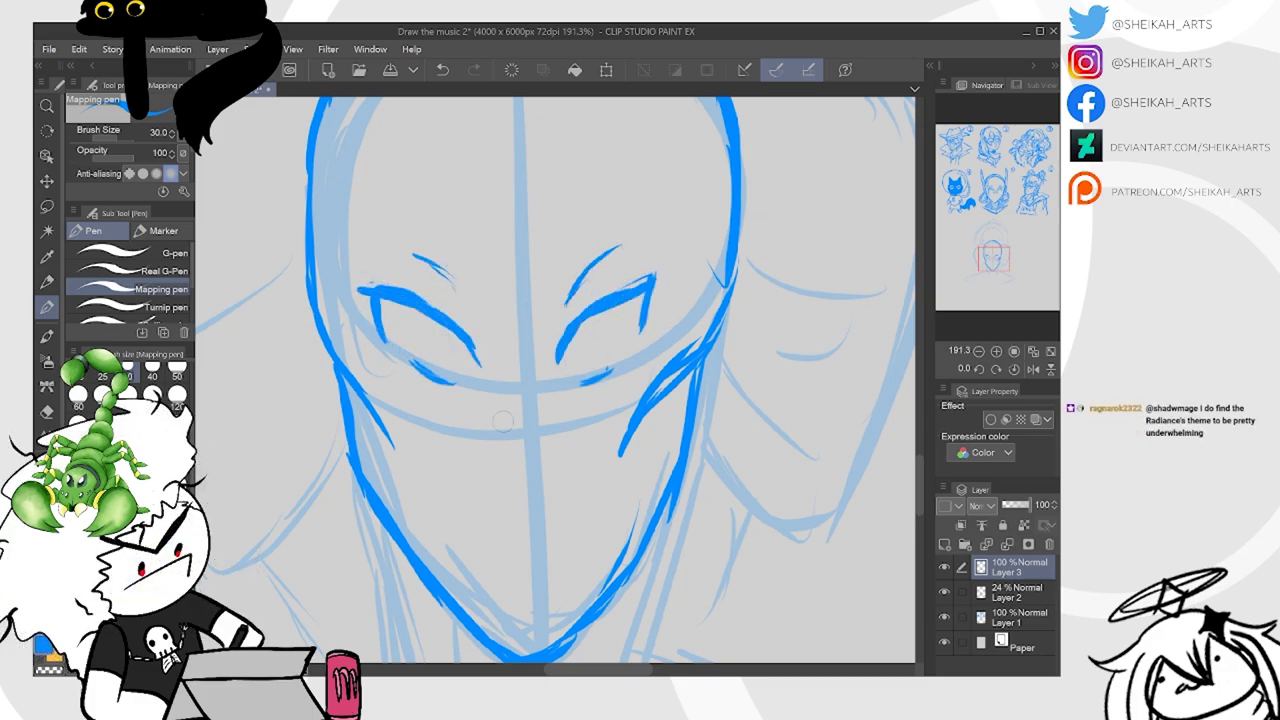
left_click_drag(493, 337, 494, 457)
left_click_drag(541, 338, 552, 438)
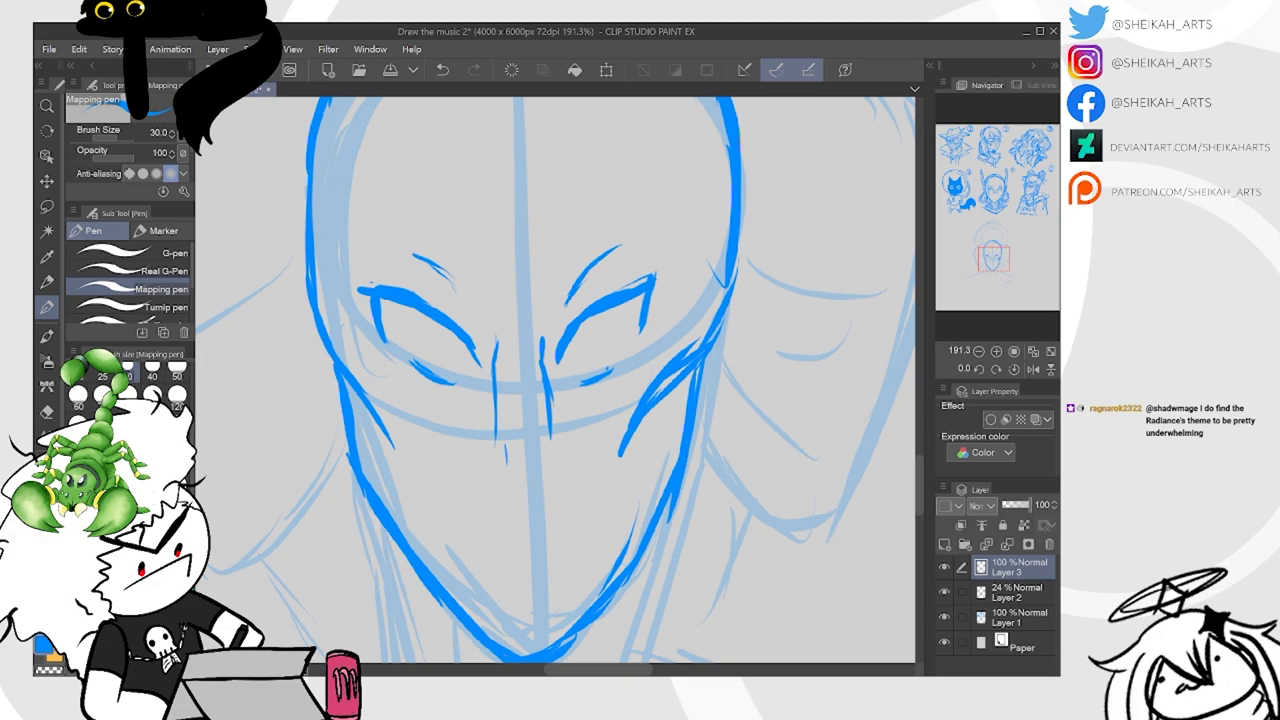
left_click(443, 70)
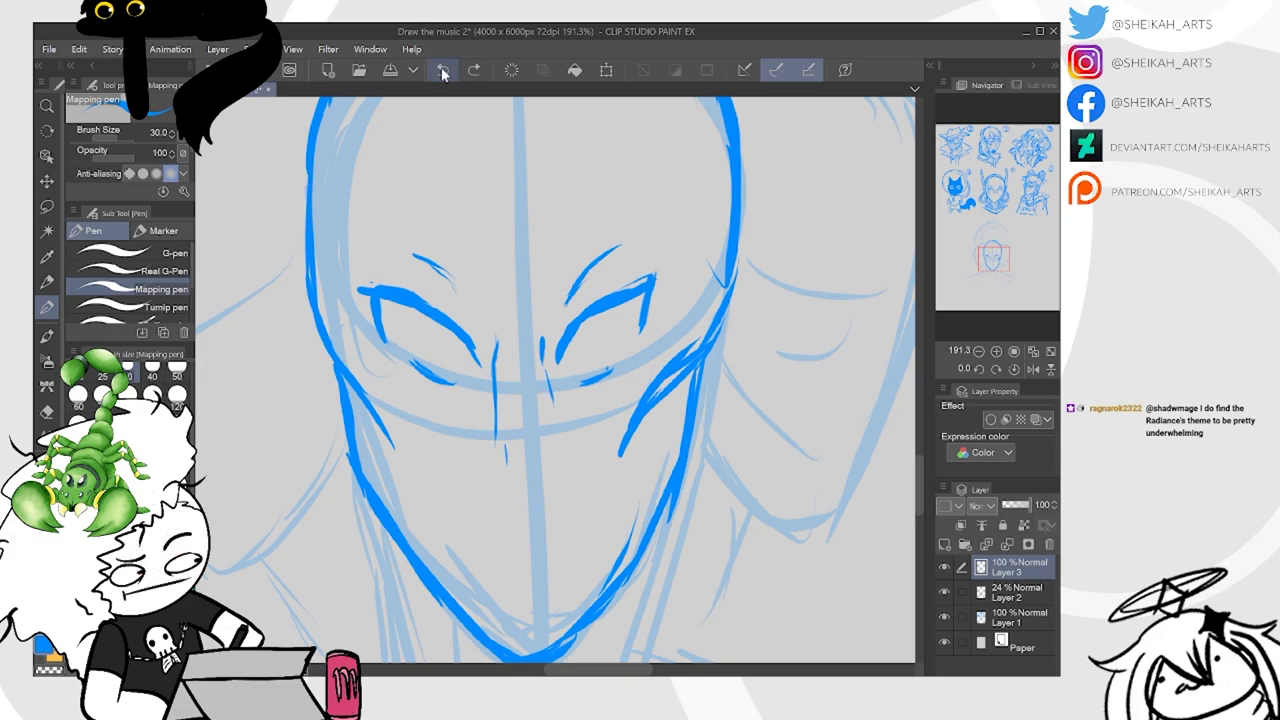
left_click(443, 70)
Draw the nose tip, the closed mouth with a short lower lip line, and a small chin mark
mouse_move(537, 483)
left_mouse_down()
mouse_move(556, 341)
mouse_move(550, 358)
mouse_move(577, 337)
left_mouse_up()
left_click_drag(526, 403, 515, 357)
scroll(525, 357, "up", 2)
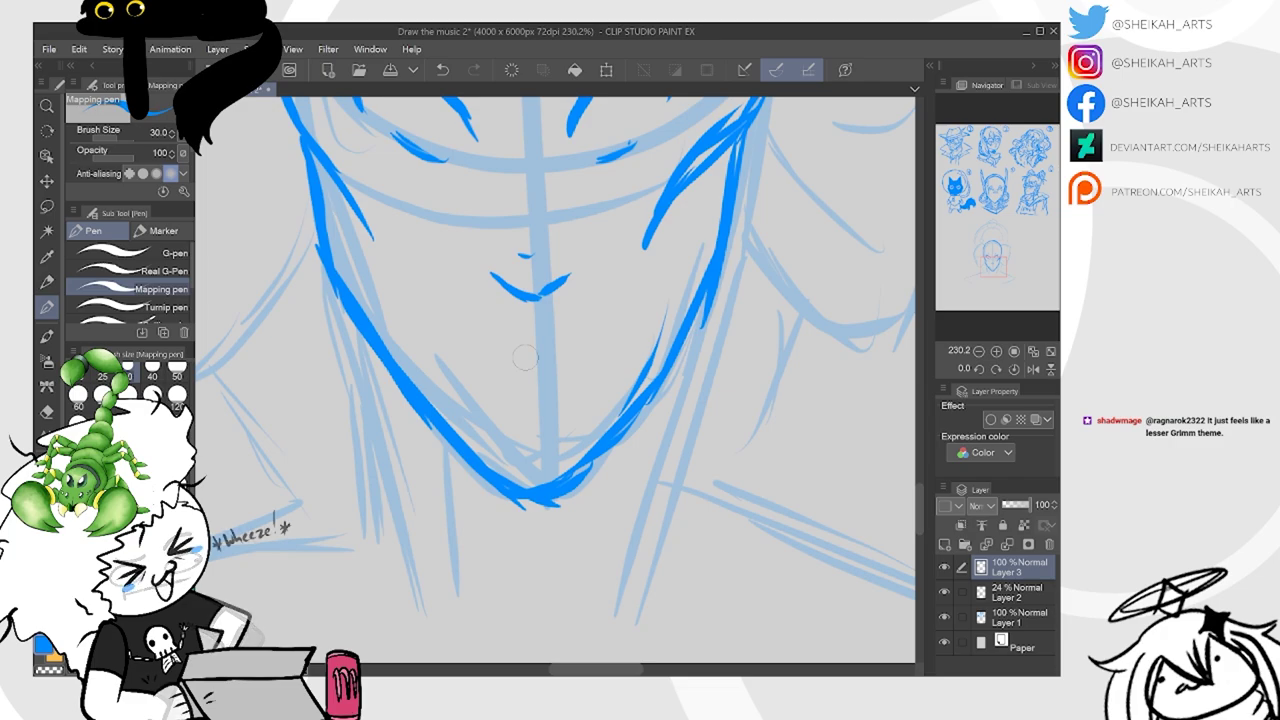
mouse_move(478, 346)
left_mouse_down()
mouse_move(521, 333)
mouse_move(596, 340)
left_mouse_up()
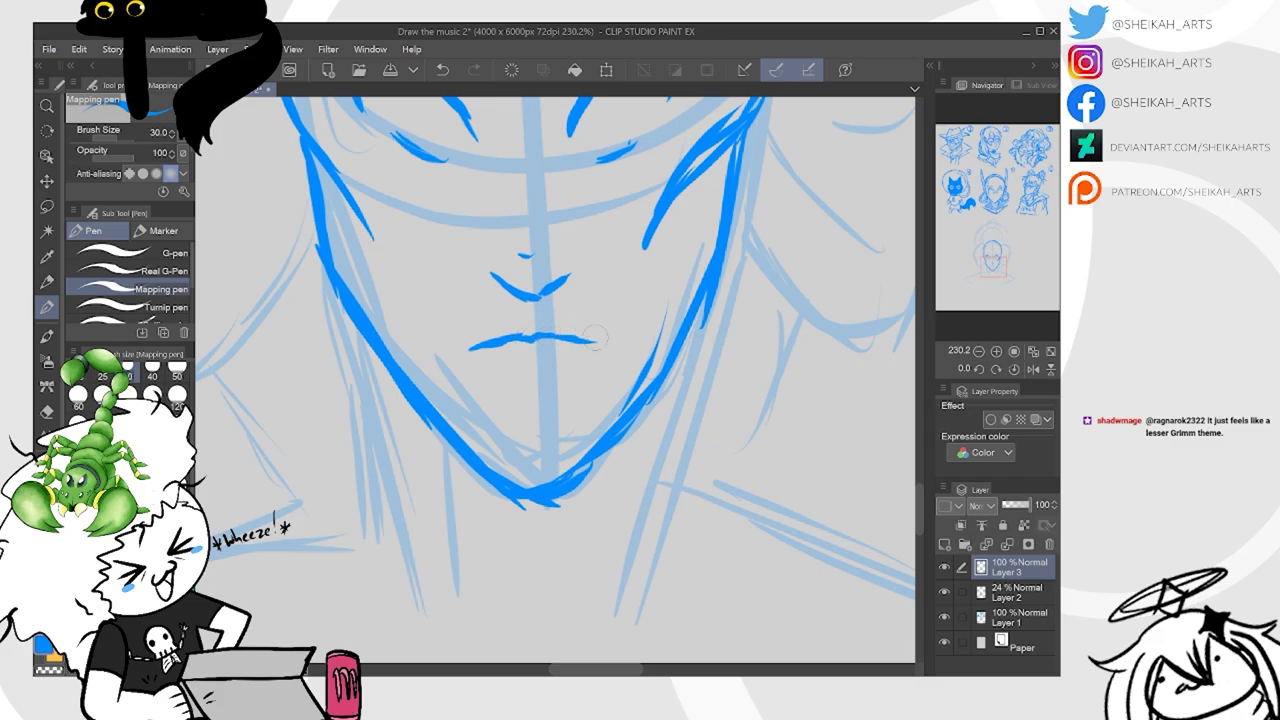
left_click_drag(514, 378, 554, 379)
left_click_drag(529, 440, 531, 472)
Thicken the cheek and jaw lines on both sides of the face and save the file
mouse_move(304, 156)
left_mouse_down()
mouse_move(345, 315)
mouse_move(458, 455)
left_mouse_up()
mouse_move(747, 138)
left_mouse_down()
mouse_move(742, 260)
mouse_move(618, 436)
mouse_move(572, 478)
left_mouse_up()
left_click_drag(863, 341, 845, 541)
left_click_drag(555, 380, 565, 392)
left_click_drag(333, 264, 336, 290)
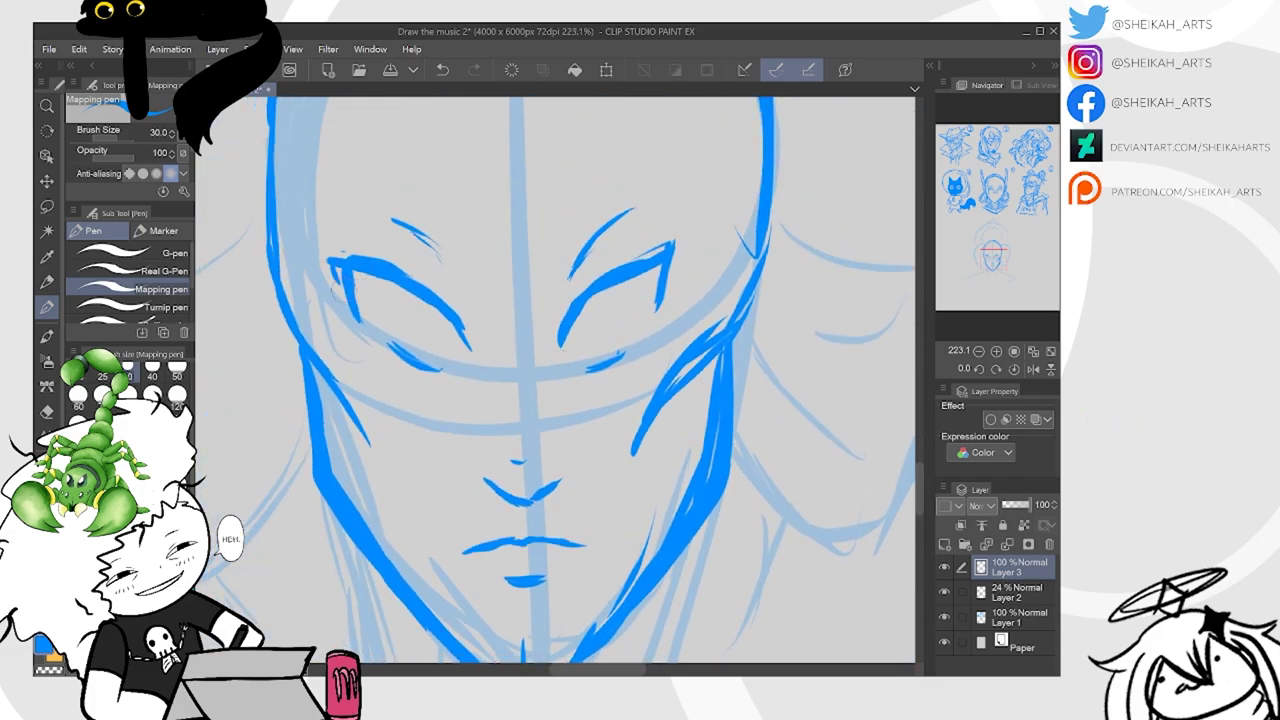
scroll(555, 380, "down", 3)
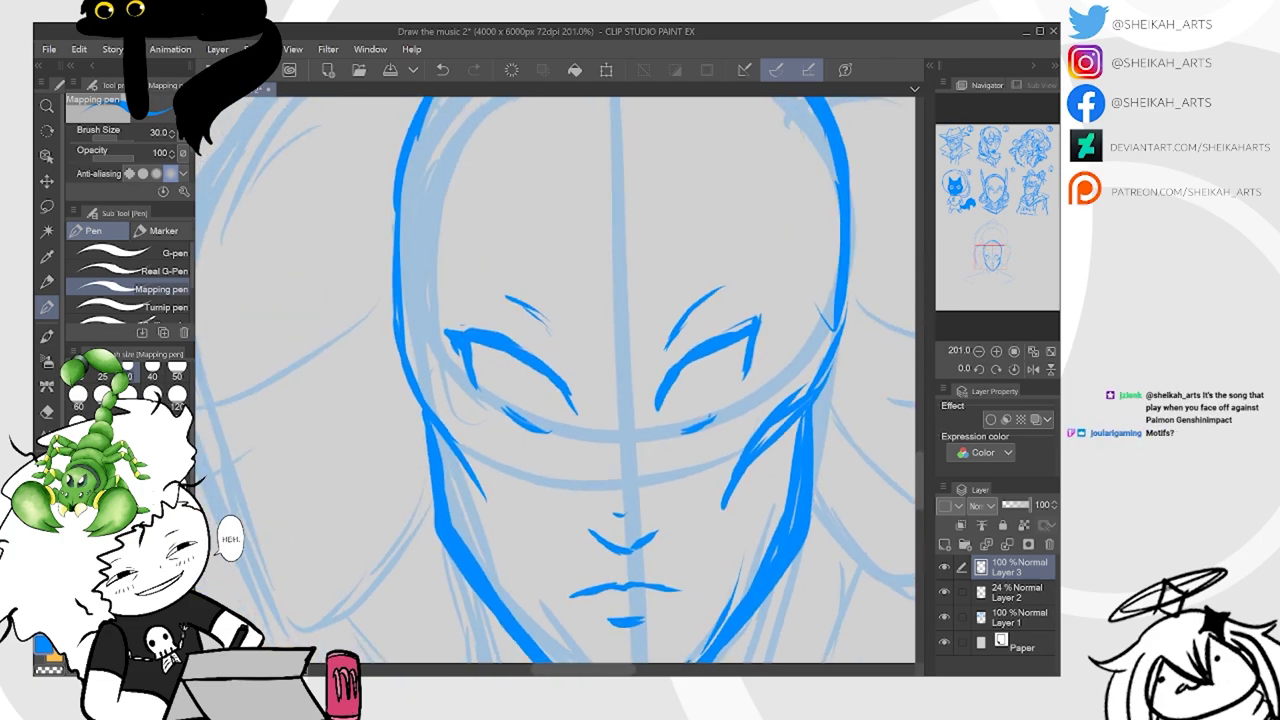
scroll(575, 380, "down", 1)
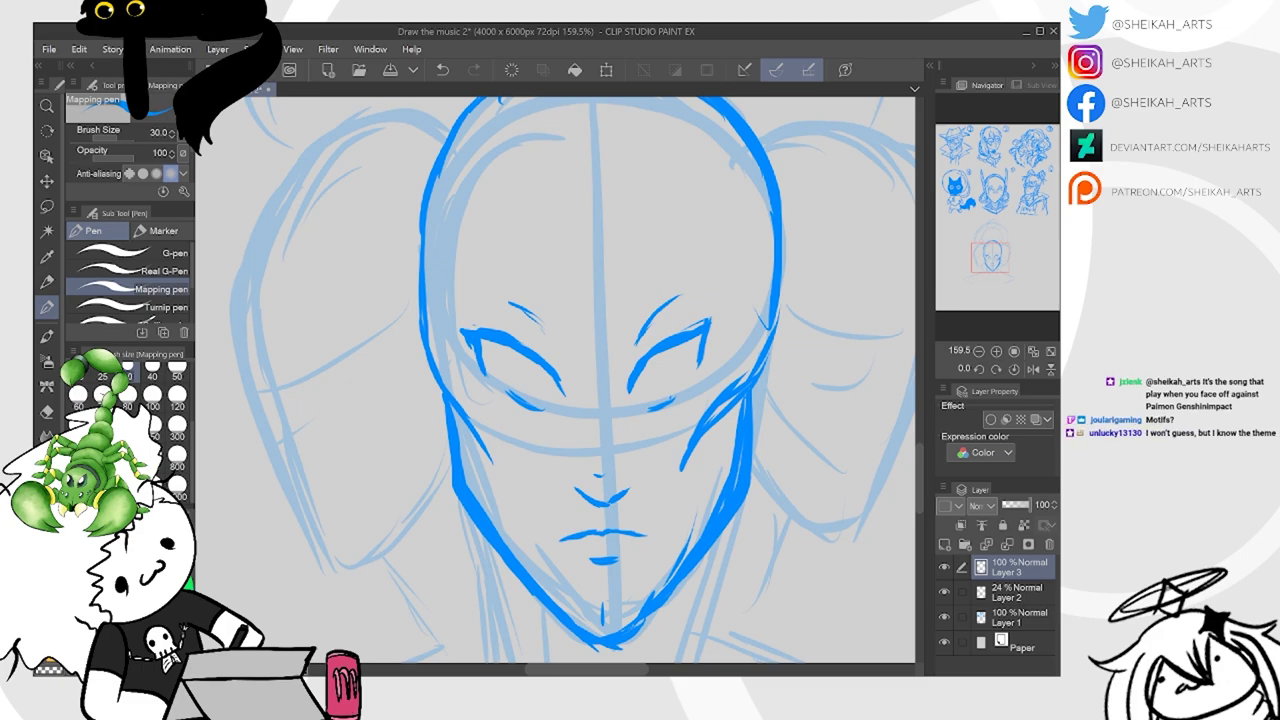
key("ctrl+s")
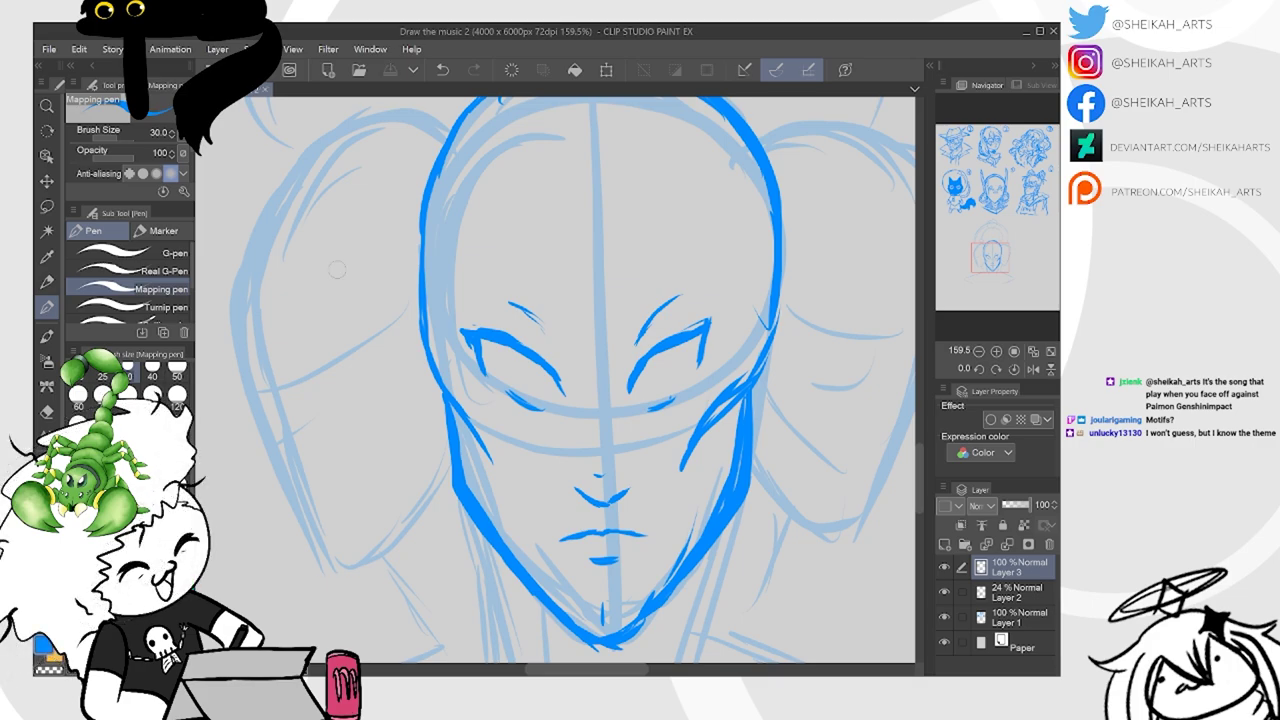
Draw the hood's peaked opening with a diamond forehead ornament and outline the large ragged-edged shape on the left of the head
scroll(337, 269, "down", 1)
mouse_move(538, 267)
left_mouse_down()
mouse_move(535, 299)
mouse_move(517, 298)
left_mouse_up()
left_click_drag(238, 482, 252, 532)
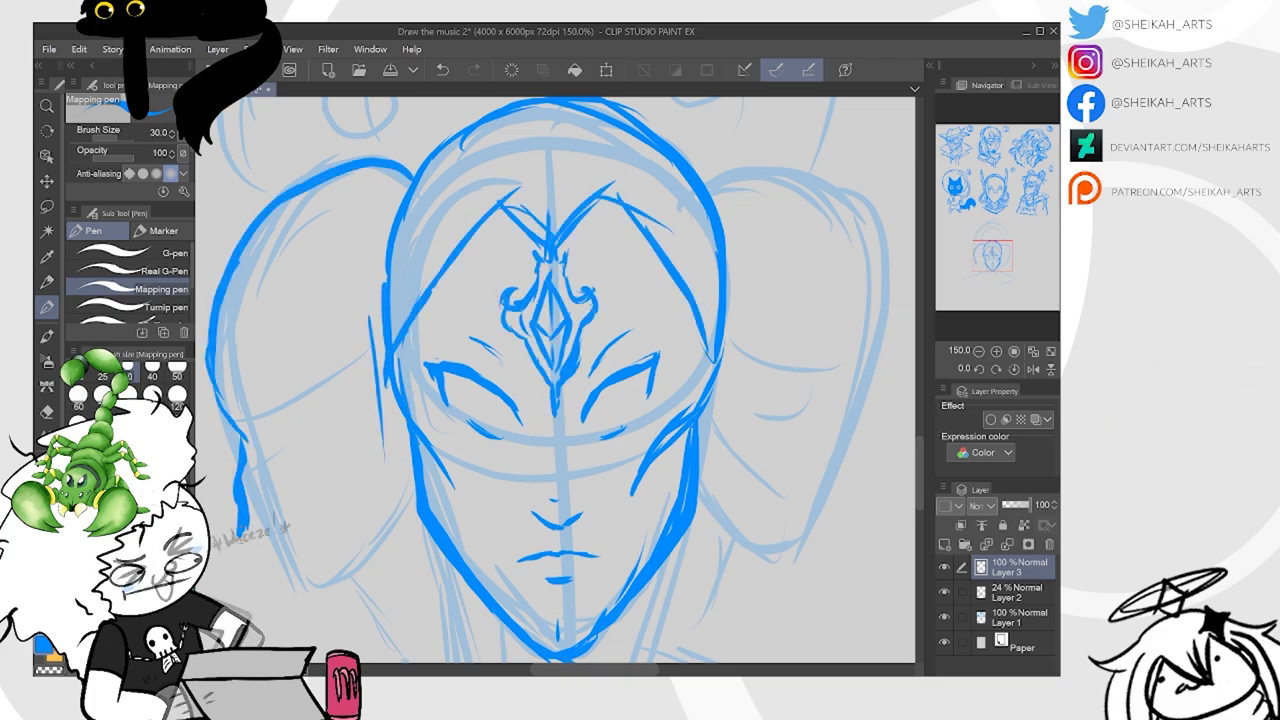
mouse_move(277, 537)
left_mouse_down()
mouse_move(324, 530)
mouse_move(301, 559)
mouse_move(318, 587)
mouse_move(342, 582)
mouse_move(408, 507)
left_mouse_up()
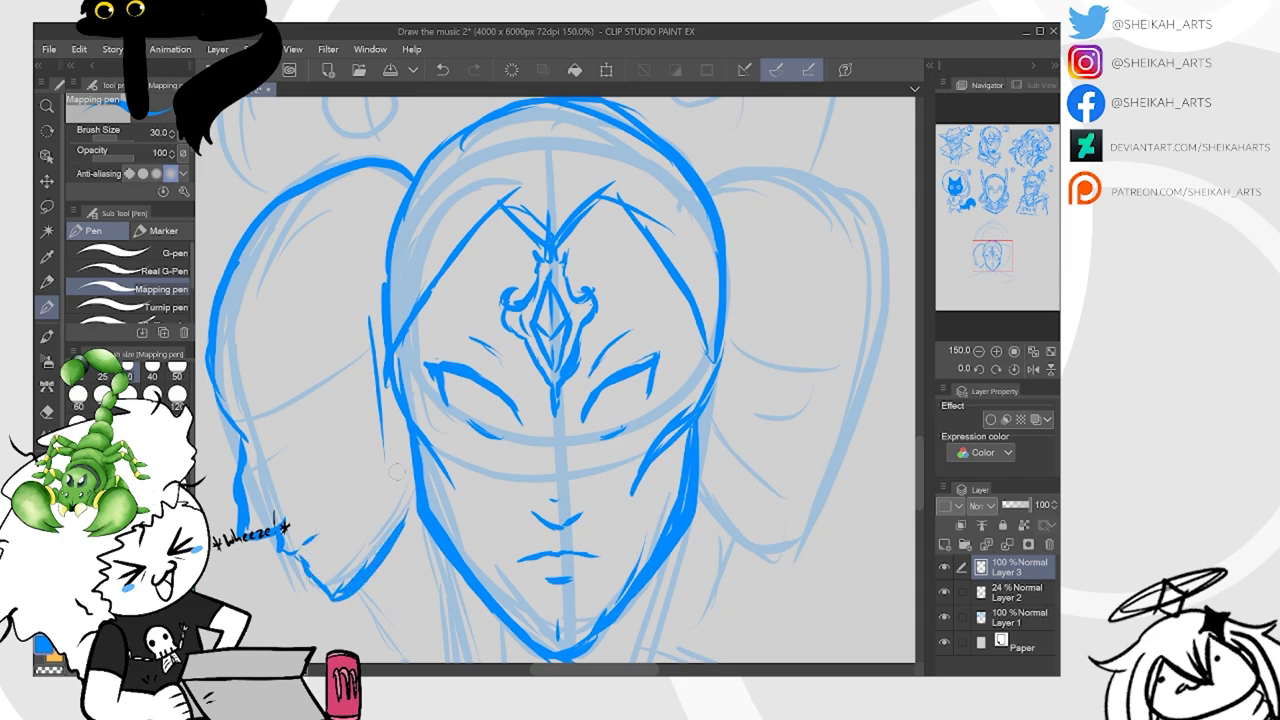
scroll(401, 478, "down", 2)
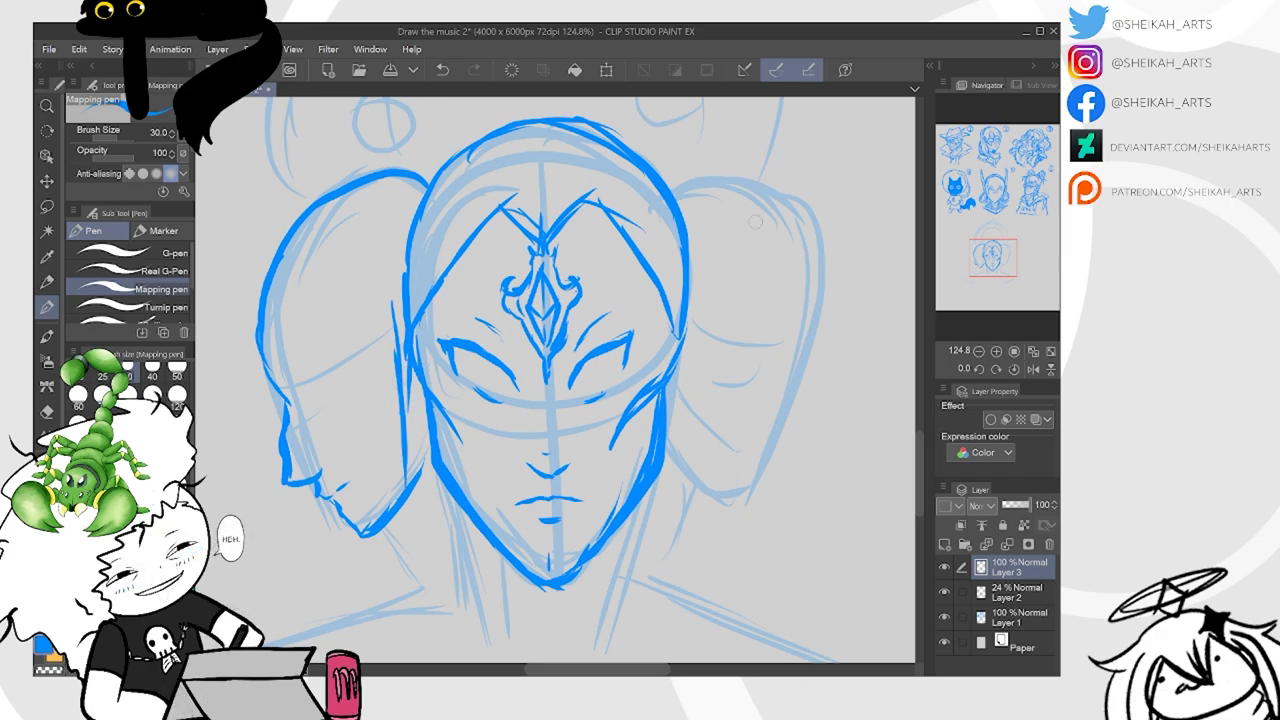
Draw the hood's edges running down beside the face and tapering into pointed folds below the jaw
left_click_drag(677, 318, 671, 462)
left_click_drag(671, 388, 676, 508)
left_click_drag(686, 308, 704, 478)
mouse_move(412, 380)
left_mouse_down()
mouse_move(432, 535)
mouse_move(410, 548)
mouse_move(478, 650)
left_mouse_up()
mouse_move(438, 558)
left_mouse_down()
mouse_move(496, 644)
mouse_move(502, 468)
left_mouse_up()
scroll(690, 405, "down", 1)
left_click_drag(682, 350, 691, 430)
mouse_move(688, 400)
left_mouse_down()
mouse_move(662, 466)
mouse_move(634, 491)
left_mouse_up()
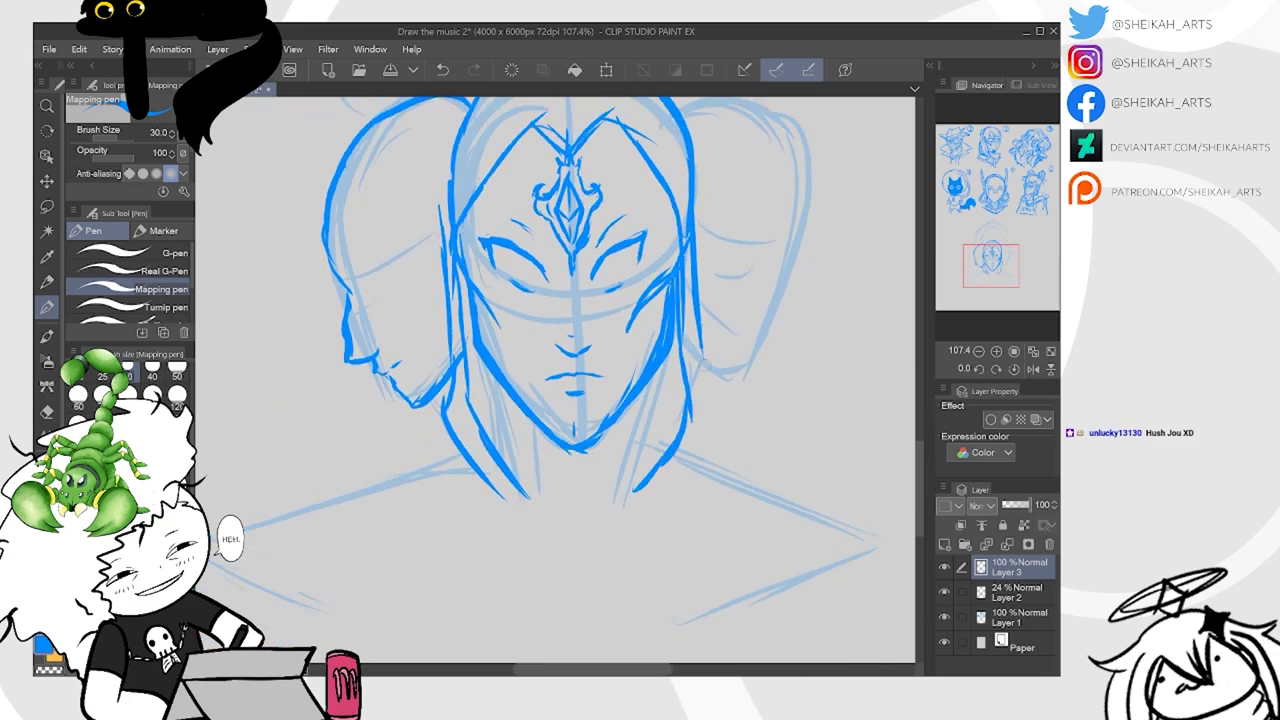
Add an outer fold to the hood cloth hanging on the right of the face
left_click_drag(702, 348, 709, 438)
left_click_drag(713, 422, 664, 504)
left_click_drag(694, 461, 656, 504)
scroll(590, 420, "down", 1)
Outline the matching large shape on the right of the head with a ragged lower edge
left_click_drag(580, 400, 588, 542)
left_click_drag(400, 282, 466, 260)
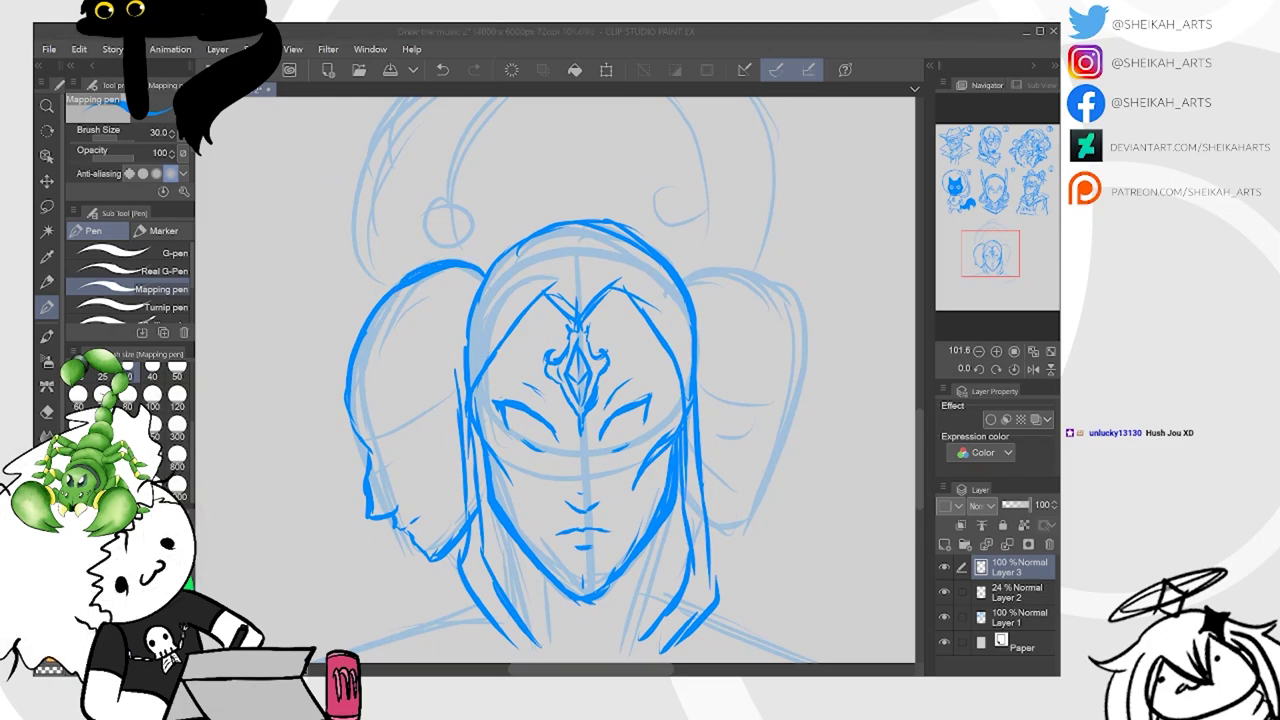
left_click(724, 638)
mouse_move(720, 265)
left_mouse_down()
mouse_move(769, 272)
mouse_move(802, 327)
left_mouse_up()
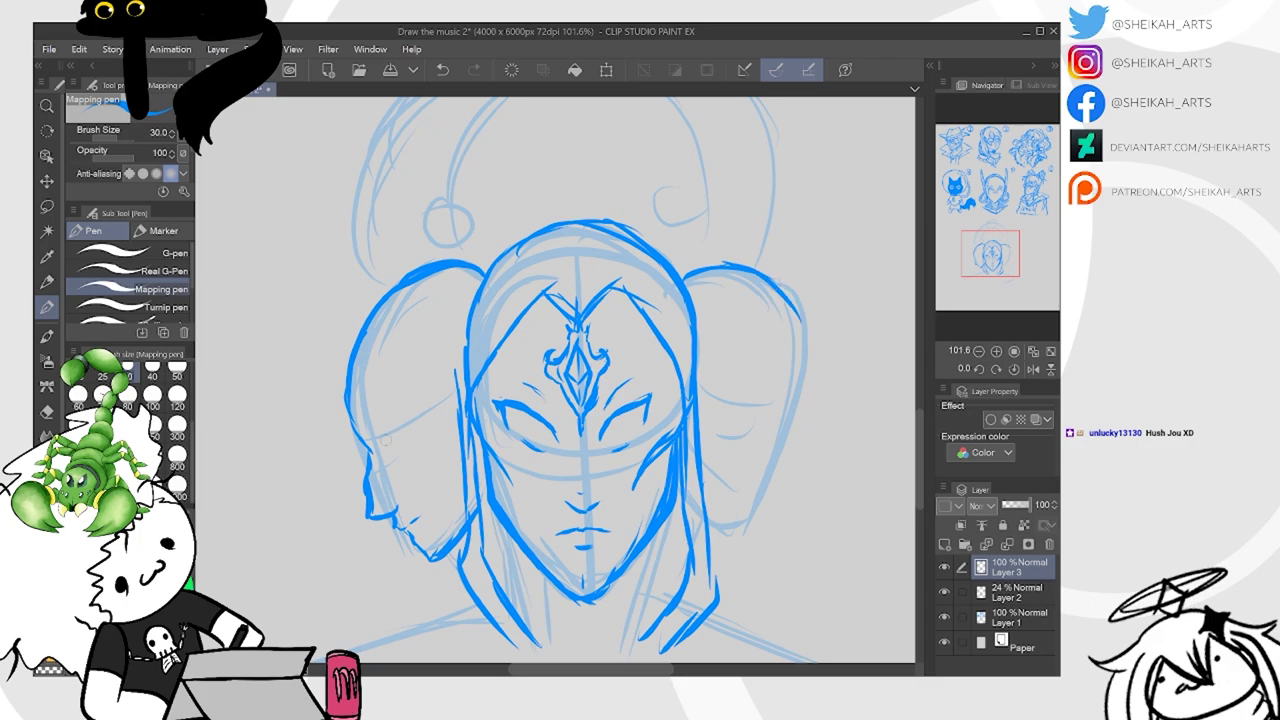
left_click_drag(802, 327, 800, 467)
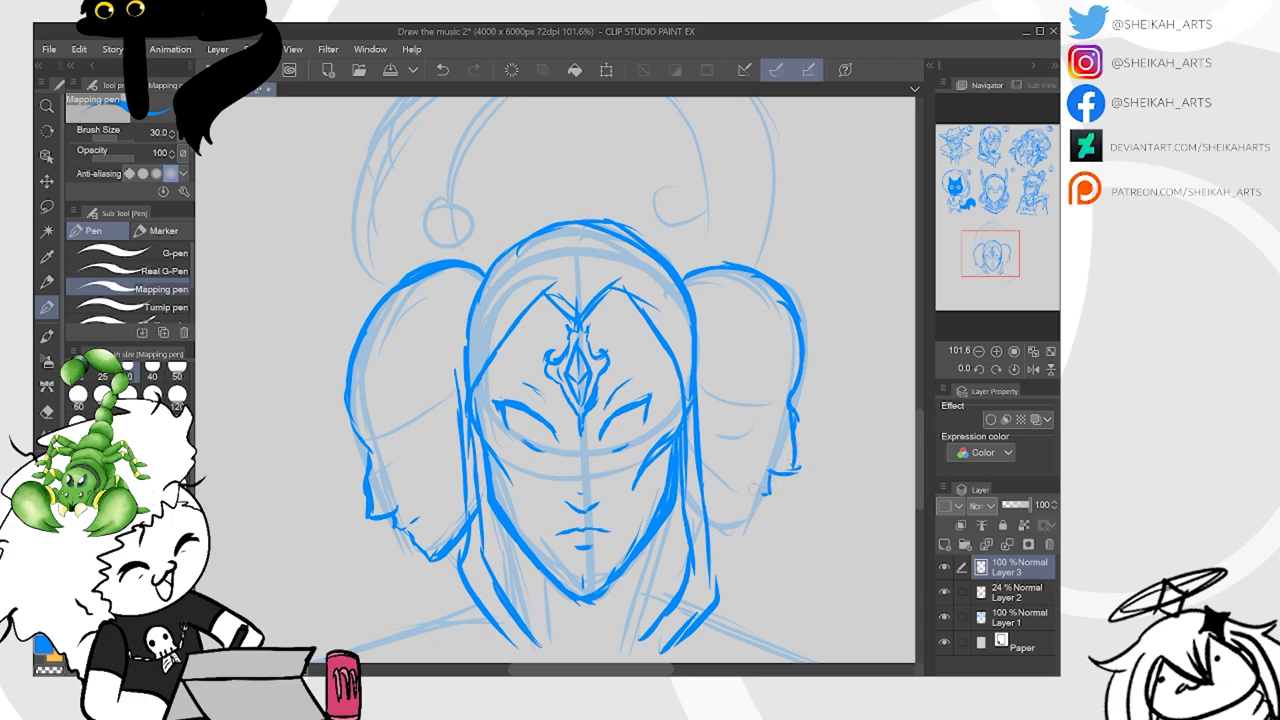
mouse_move(760, 495)
left_mouse_down()
mouse_move(726, 540)
mouse_move(754, 517)
left_mouse_up()
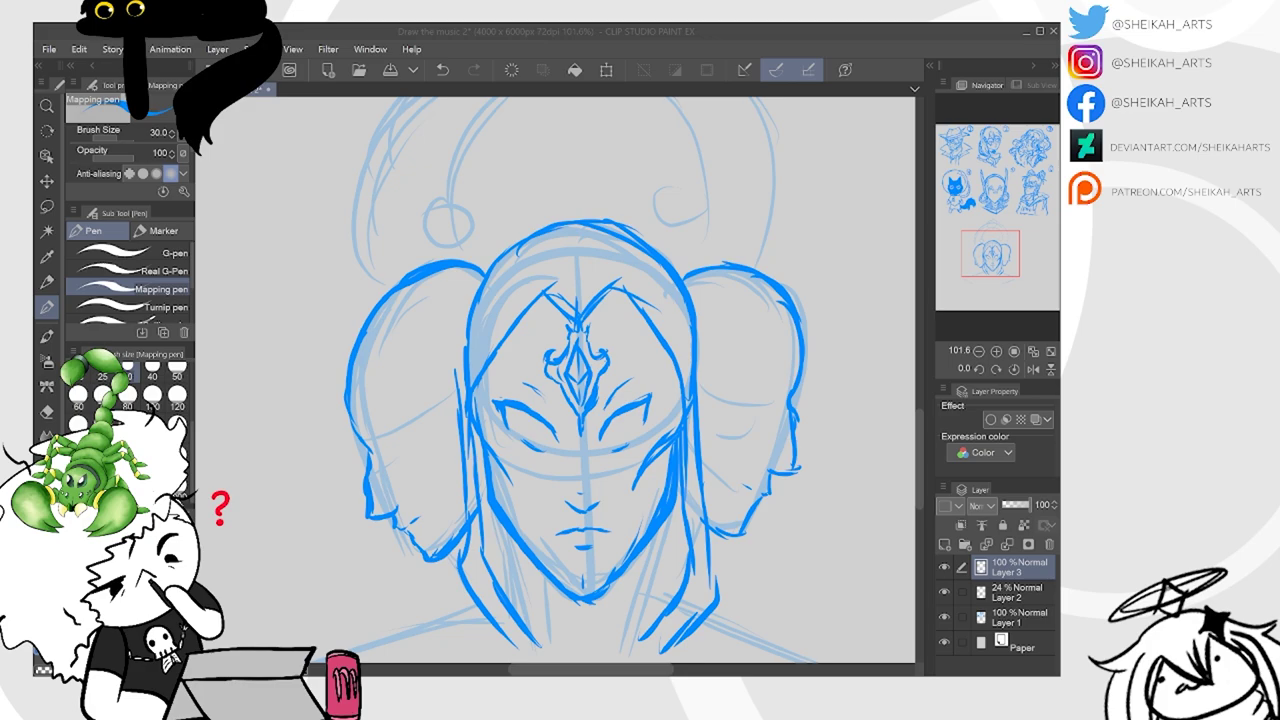
left_click(742, 651)
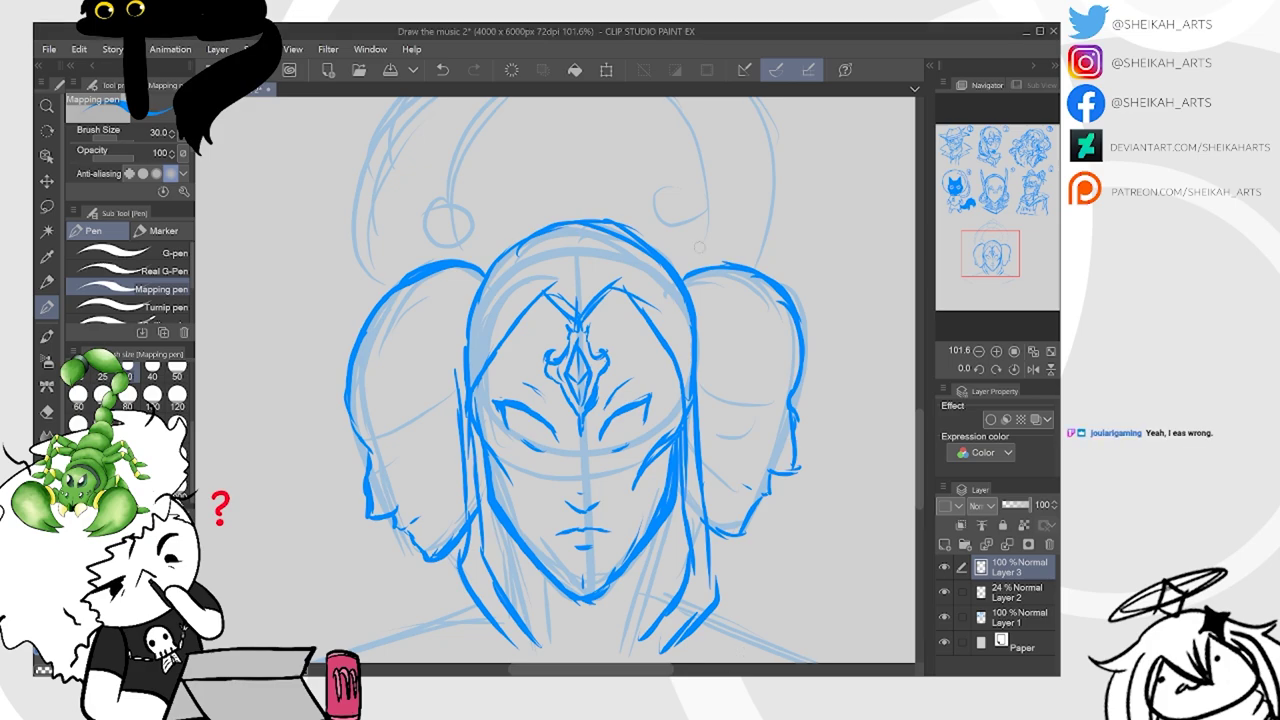
Shade the inside of both eyes with dense hatching
left_click_drag(648, 484, 718, 458)
scroll(718, 458, "down", 2)
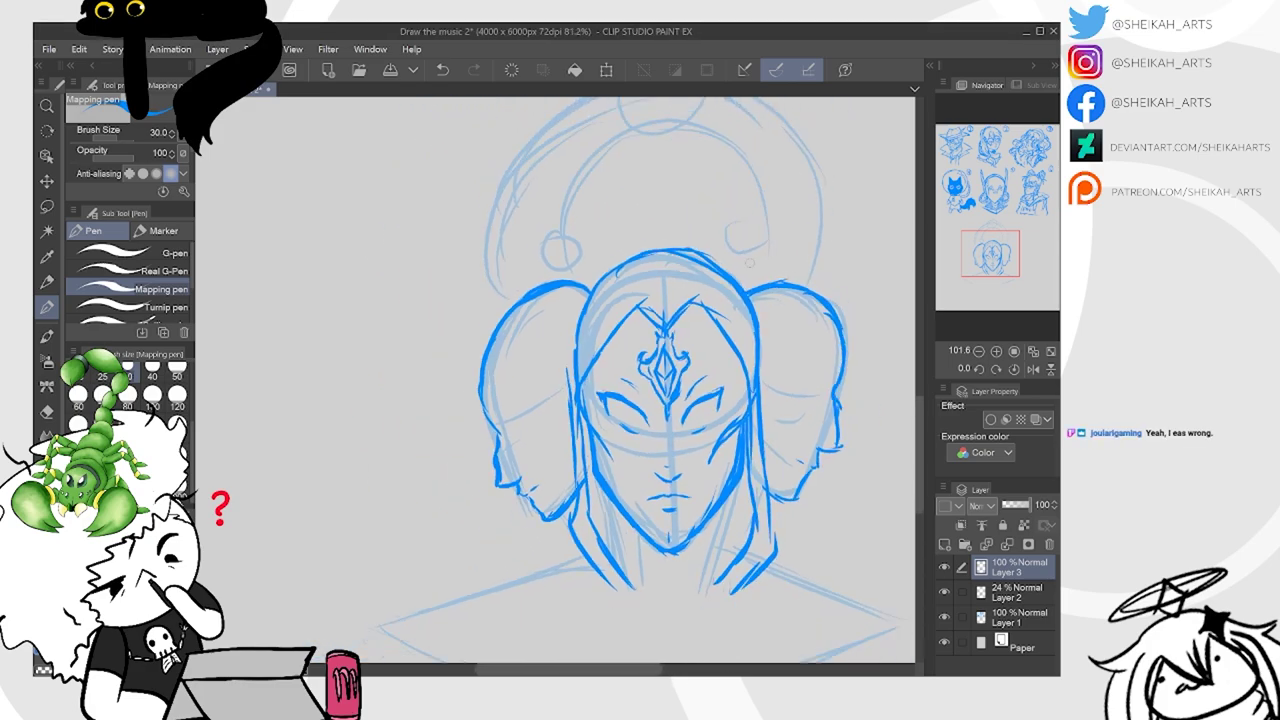
left_click_drag(535, 432, 481, 360)
scroll(481, 360, "up", 2)
left_click_drag(574, 317, 604, 352)
mouse_move(604, 331)
left_mouse_down()
mouse_move(616, 350)
mouse_move(690, 352)
left_mouse_up()
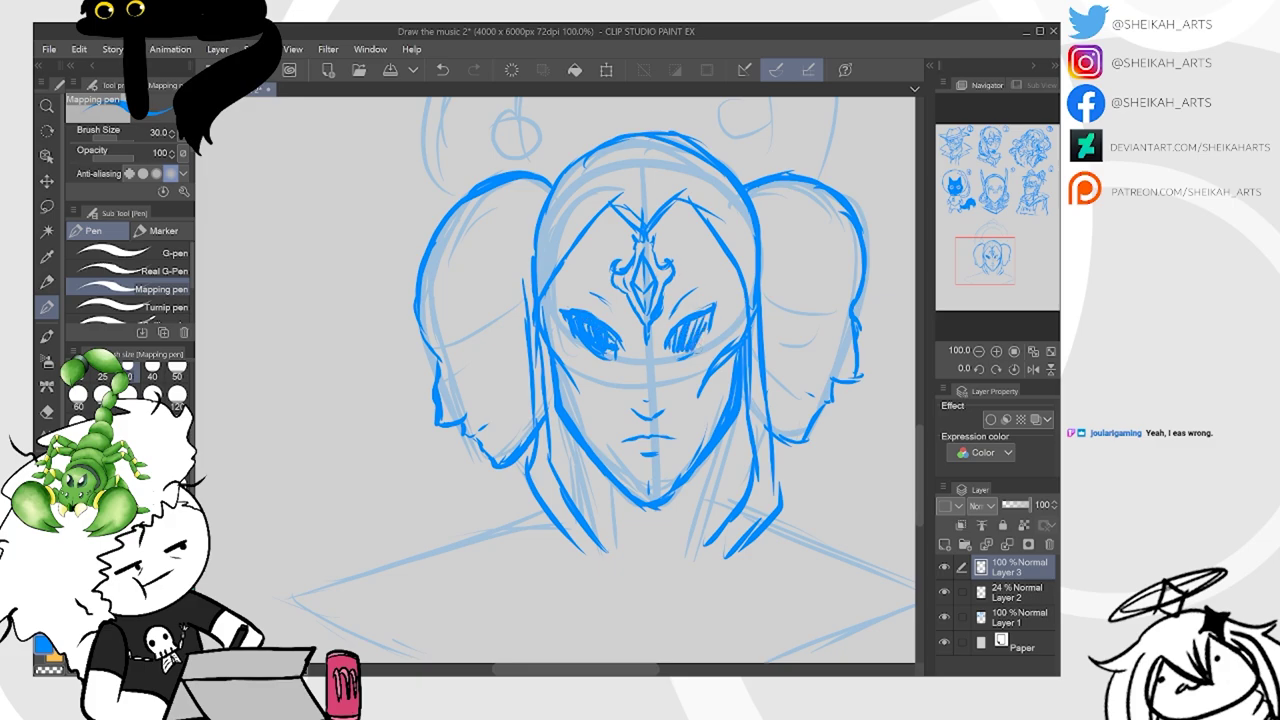
Draw long tear-like markings running down both cheeks from the eyes
left_click_drag(594, 354, 595, 450)
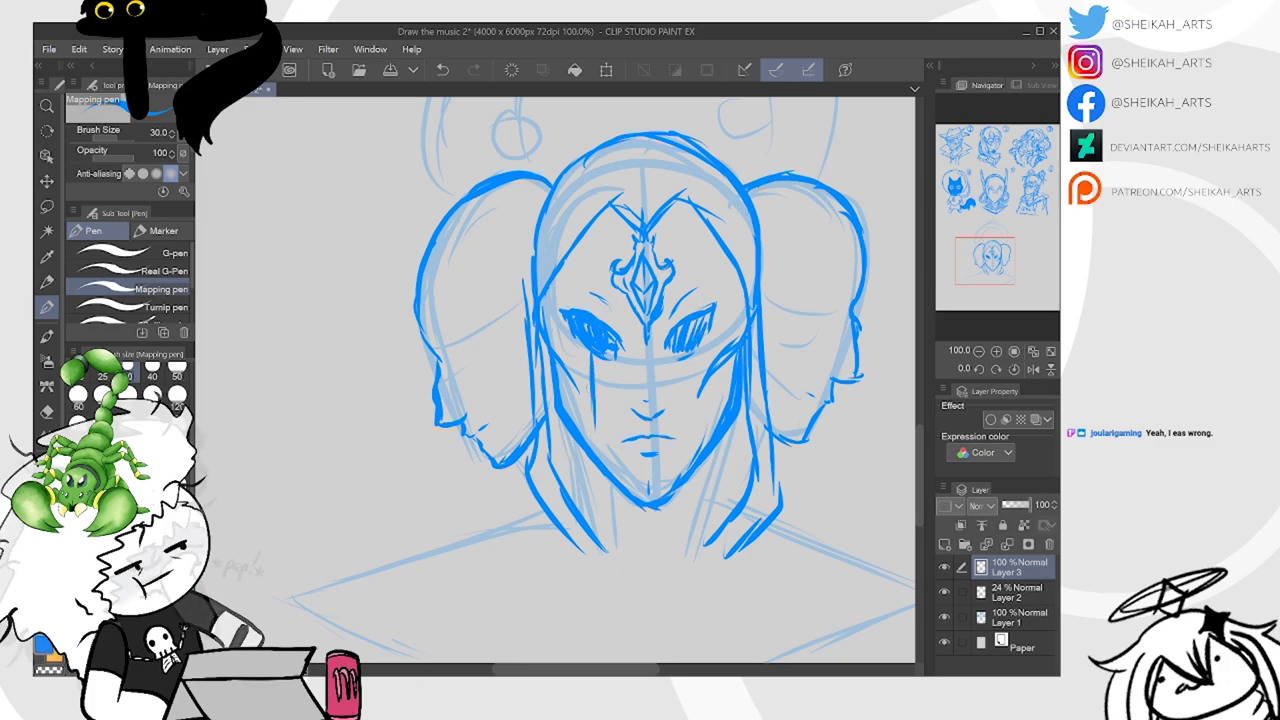
left_click_drag(598, 357, 610, 460)
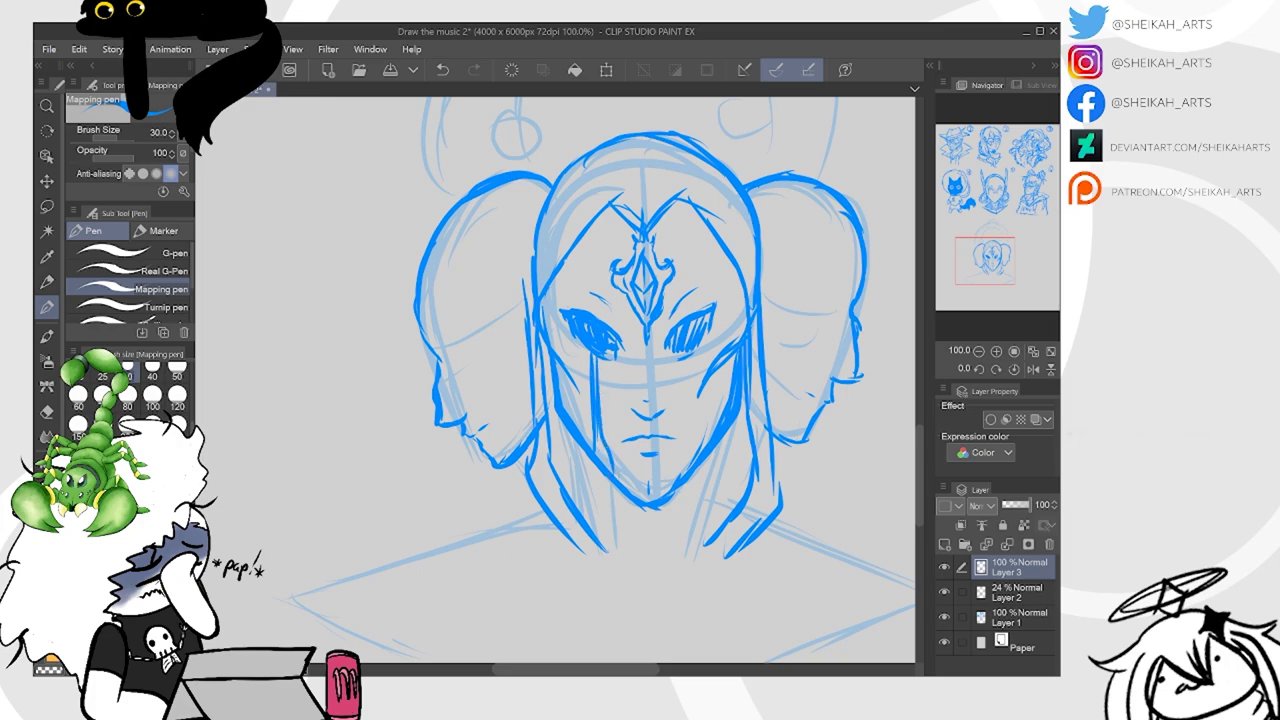
mouse_move(680, 358)
left_mouse_down()
mouse_move(686, 474)
mouse_move(688, 410)
left_mouse_up()
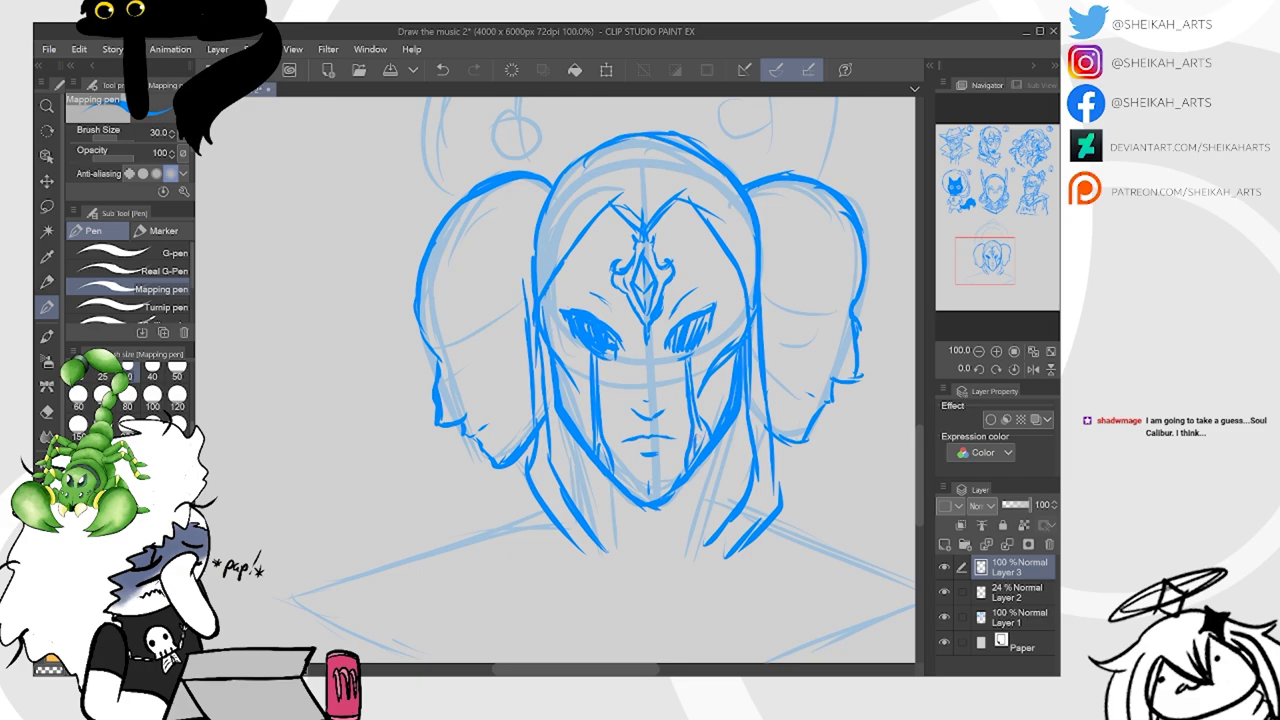
Draw the crossing cloth folds of the hood wrapping under the chin and around the neck
mouse_move(574, 440)
left_mouse_down()
mouse_move(578, 510)
mouse_move(584, 500)
mouse_move(652, 536)
mouse_move(704, 484)
left_mouse_up()
left_click_drag(736, 420, 720, 526)
left_click_drag(726, 450, 706, 528)
left_click_drag(692, 504, 678, 518)
left_click_drag(722, 468, 662, 527)
left_click_drag(710, 498, 666, 533)
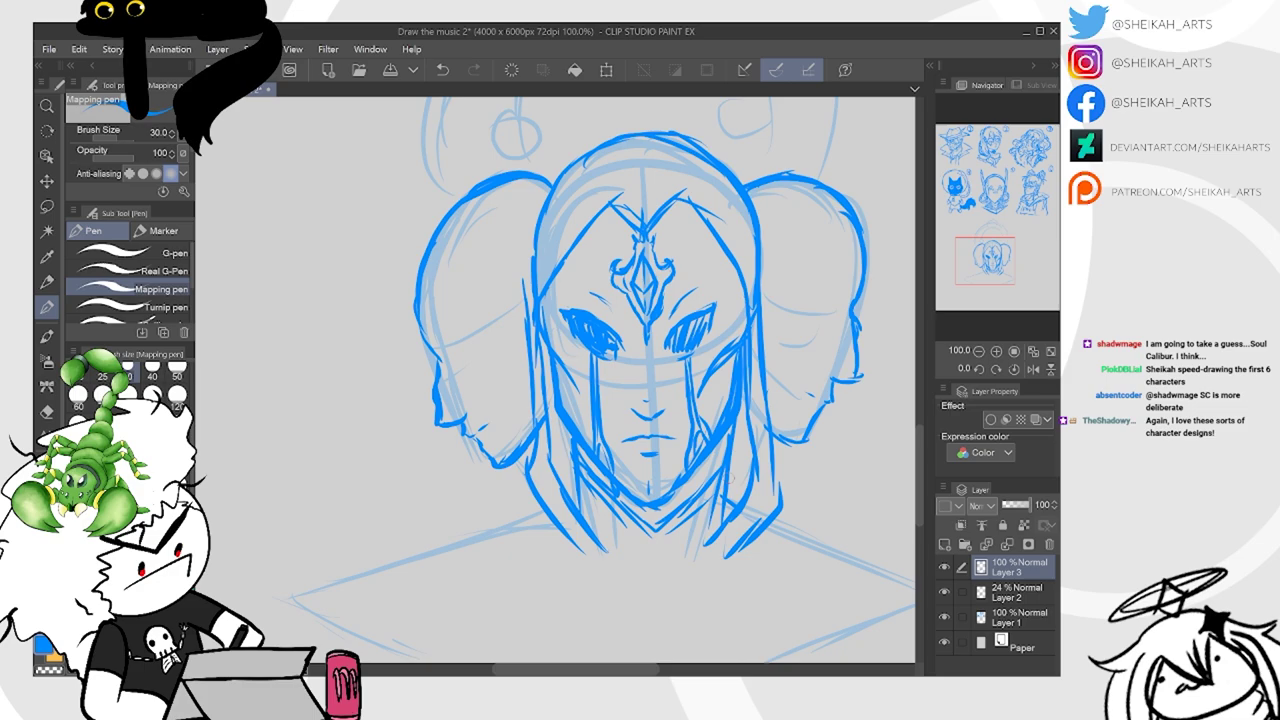
left_click_drag(535, 493, 516, 508)
Draw the left shoulder line with two vertical edges of the garment panel hanging from it
left_click_drag(652, 500, 600, 281)
left_click_drag(491, 313, 374, 365)
left_click_drag(383, 361, 403, 488)
left_click_drag(500, 310, 525, 465)
scroll(553, 520, "down", 2)
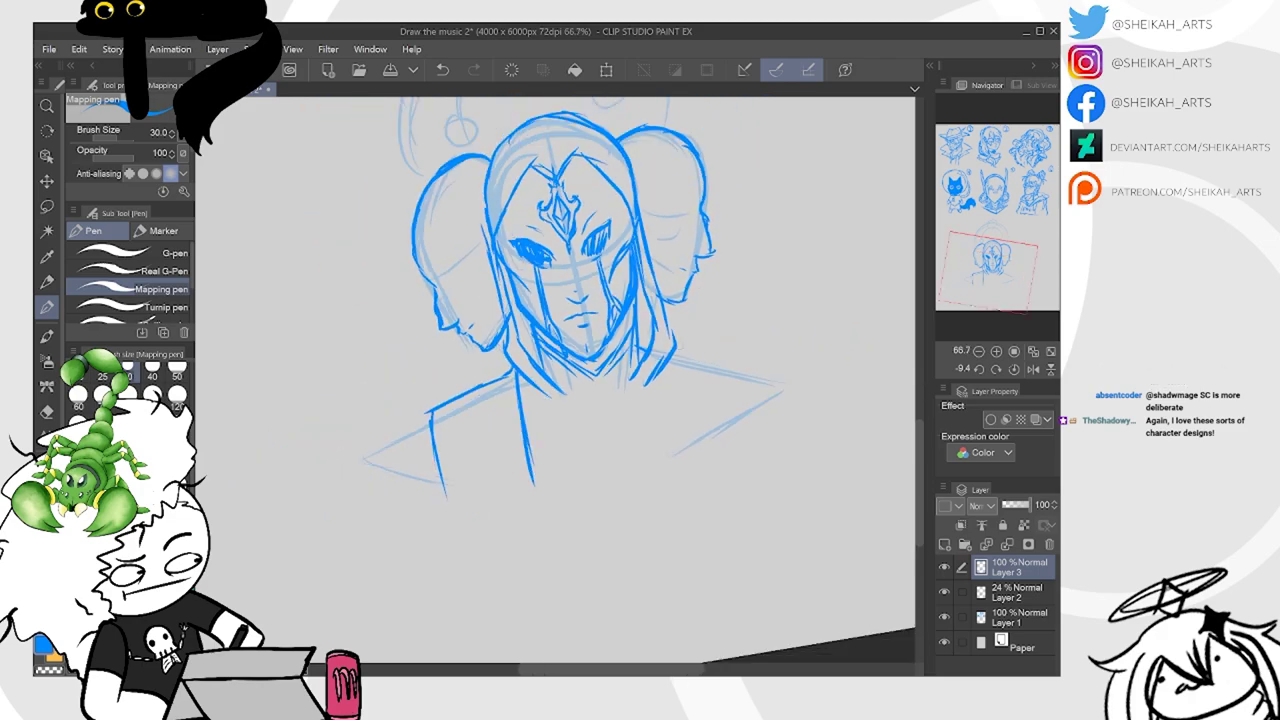
Draw the right shoulder with its vertical panel edges and give both shoulders pointed outer tips
left_click_drag(672, 366, 689, 442)
left_click_drag(672, 352, 778, 405)
left_click_drag(689, 437, 692, 464)
left_click_drag(761, 369, 774, 436)
scroll(600, 423, "up", 2)
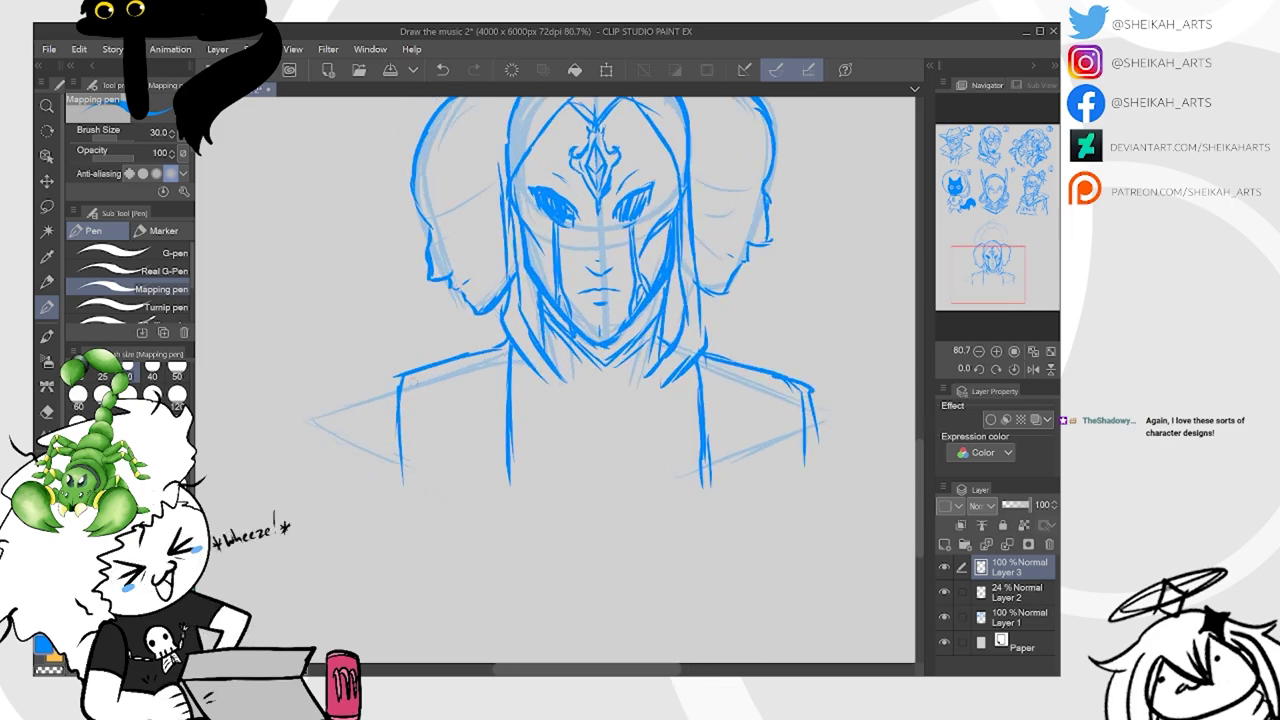
mouse_move(395, 378)
left_mouse_down()
mouse_move(320, 420)
mouse_move(378, 452)
left_mouse_up()
left_click_drag(835, 408, 810, 432)
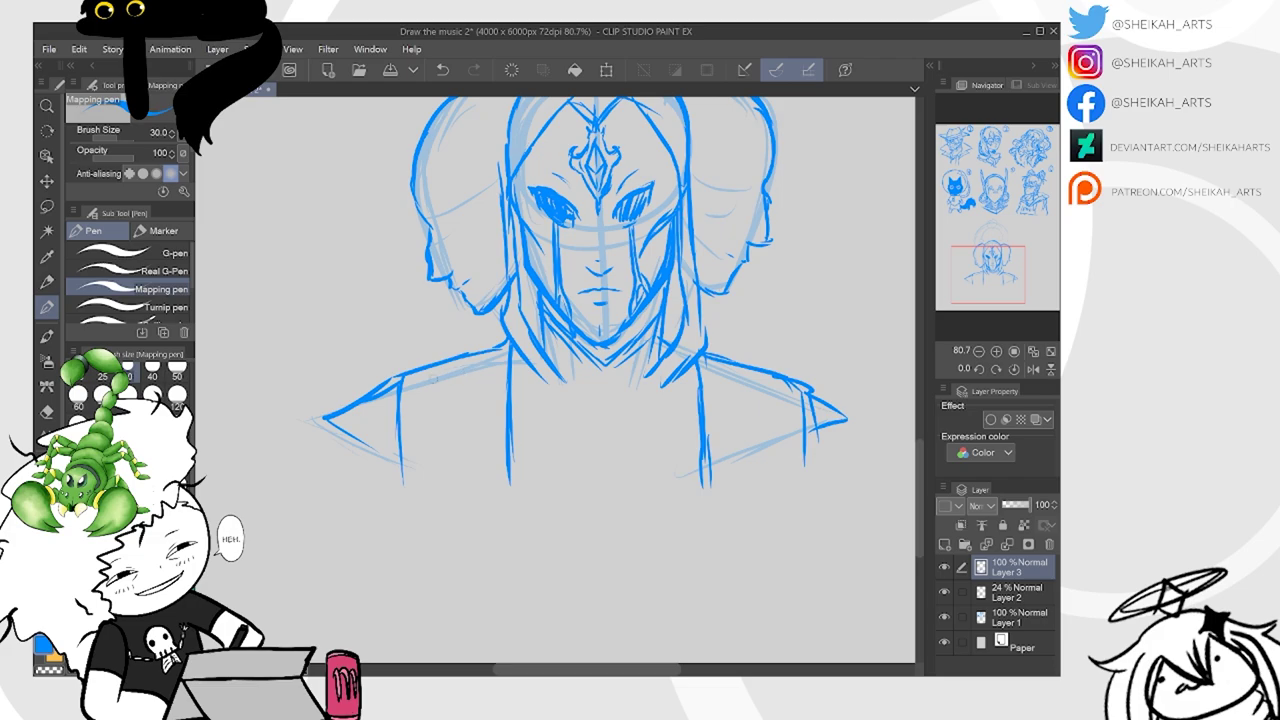
Double the left shoulder panel's border lines and draw a round brooch with a diamond gem and curved spikes at the collar
left_click_drag(412, 376, 413, 486)
left_click_drag(494, 355, 502, 486)
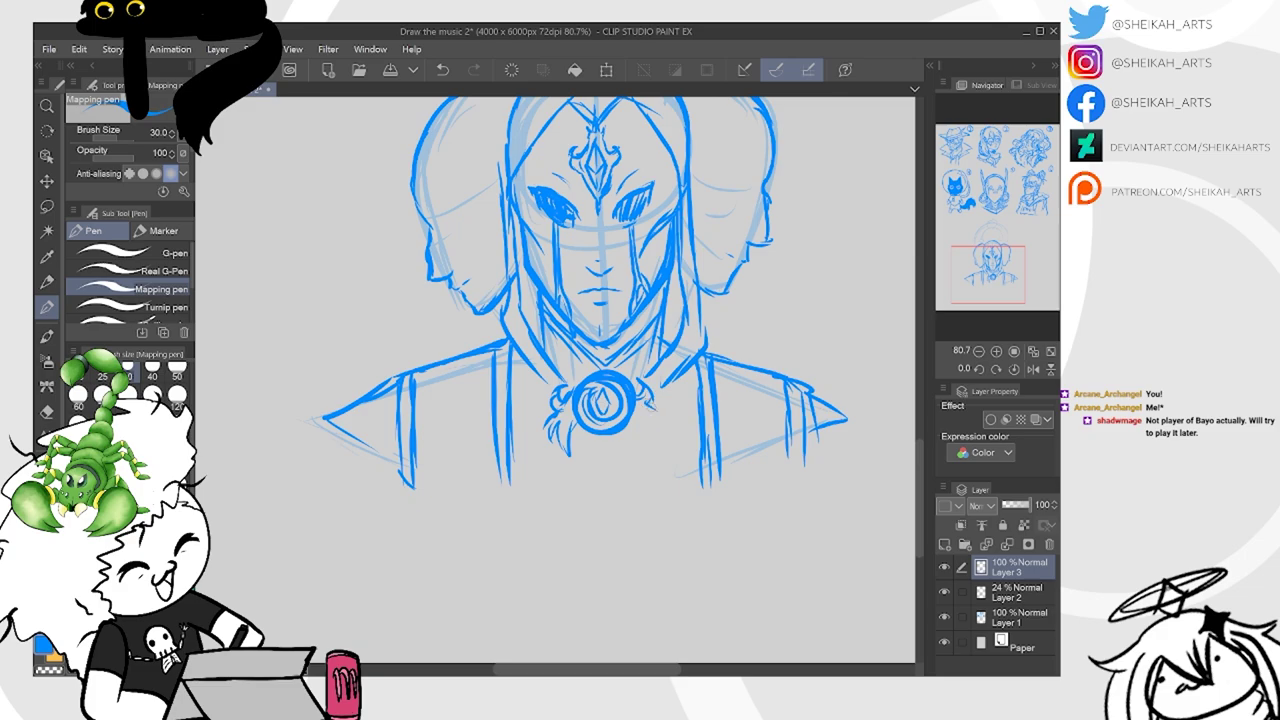
left_click_drag(660, 404, 634, 452)
Draw chains linking the brooch to the shoulder panels on both sides
mouse_move(517, 352)
left_mouse_down()
mouse_move(554, 392)
mouse_move(536, 394)
mouse_move(548, 402)
left_mouse_up()
mouse_move(648, 390)
left_mouse_down()
mouse_move(666, 402)
mouse_move(697, 369)
left_mouse_up()
left_click_drag(550, 408, 536, 430)
left_click_drag(650, 404, 694, 438)
left_click_drag(682, 385, 694, 367)
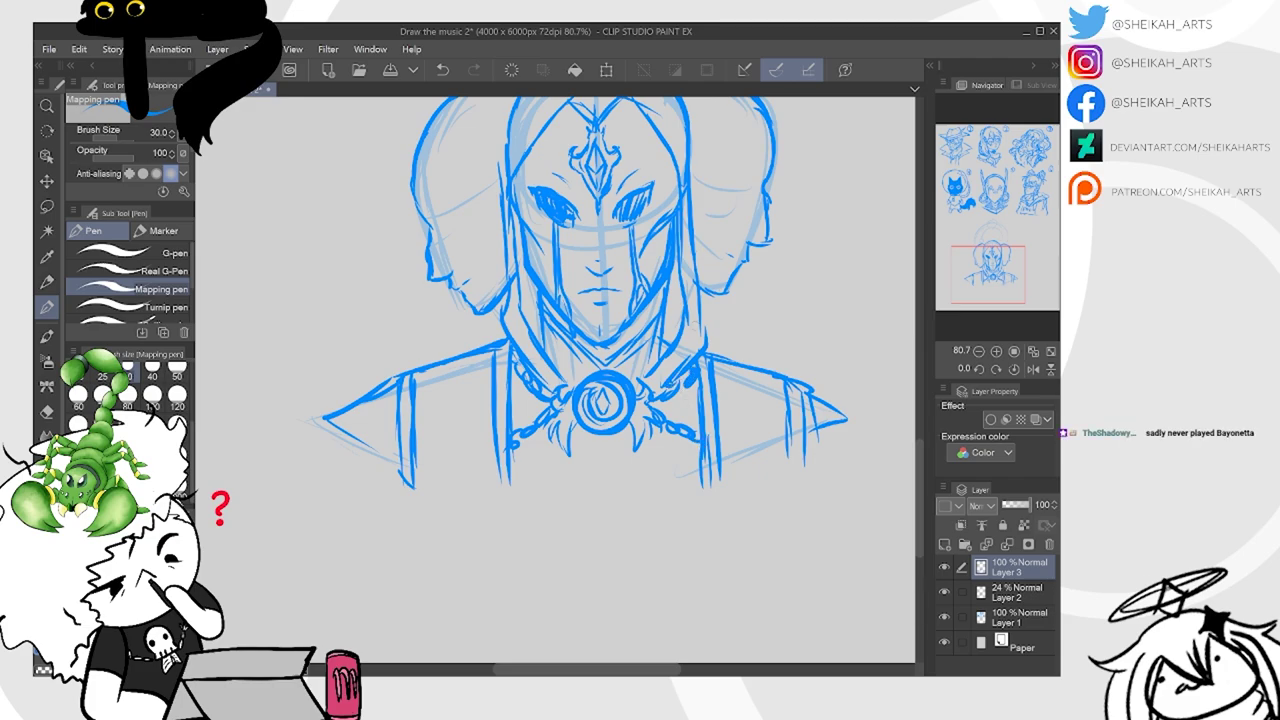
left_click_drag(541, 364, 579, 383)
Add angular hood folds beside the neck where the cloth meets the shoulders
left_click_drag(517, 241, 528, 343)
left_click_drag(685, 265, 733, 355)
left_click_drag(500, 311, 471, 346)
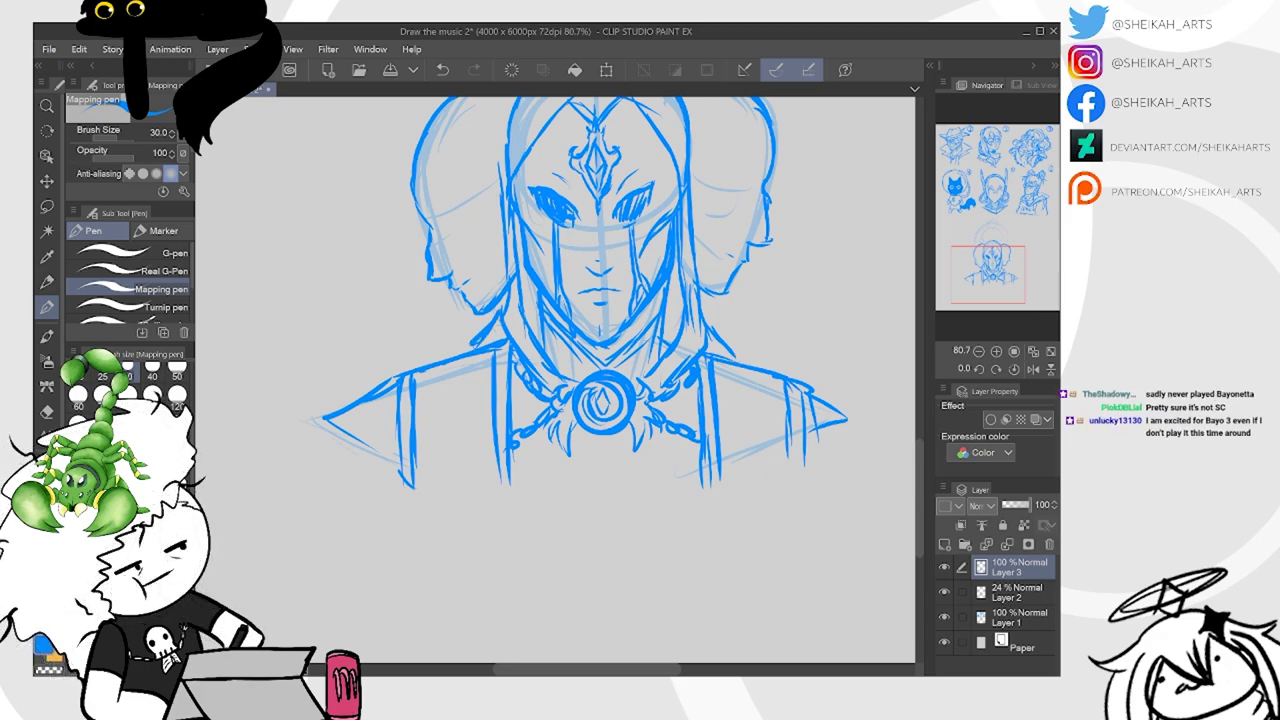
Draw a double-lined diamond pattern inside the left shoulder panel
left_click_drag(456, 367, 421, 405)
mouse_move(476, 358)
left_mouse_down()
mouse_move(434, 434)
mouse_move(456, 457)
mouse_move(487, 420)
left_mouse_up()
mouse_move(481, 400)
left_mouse_down()
mouse_move(491, 419)
mouse_move(467, 446)
left_mouse_up()
mouse_move(457, 368)
left_mouse_down()
mouse_move(426, 412)
mouse_move(459, 444)
mouse_move(487, 397)
left_mouse_up()
left_click_drag(458, 374, 487, 400)
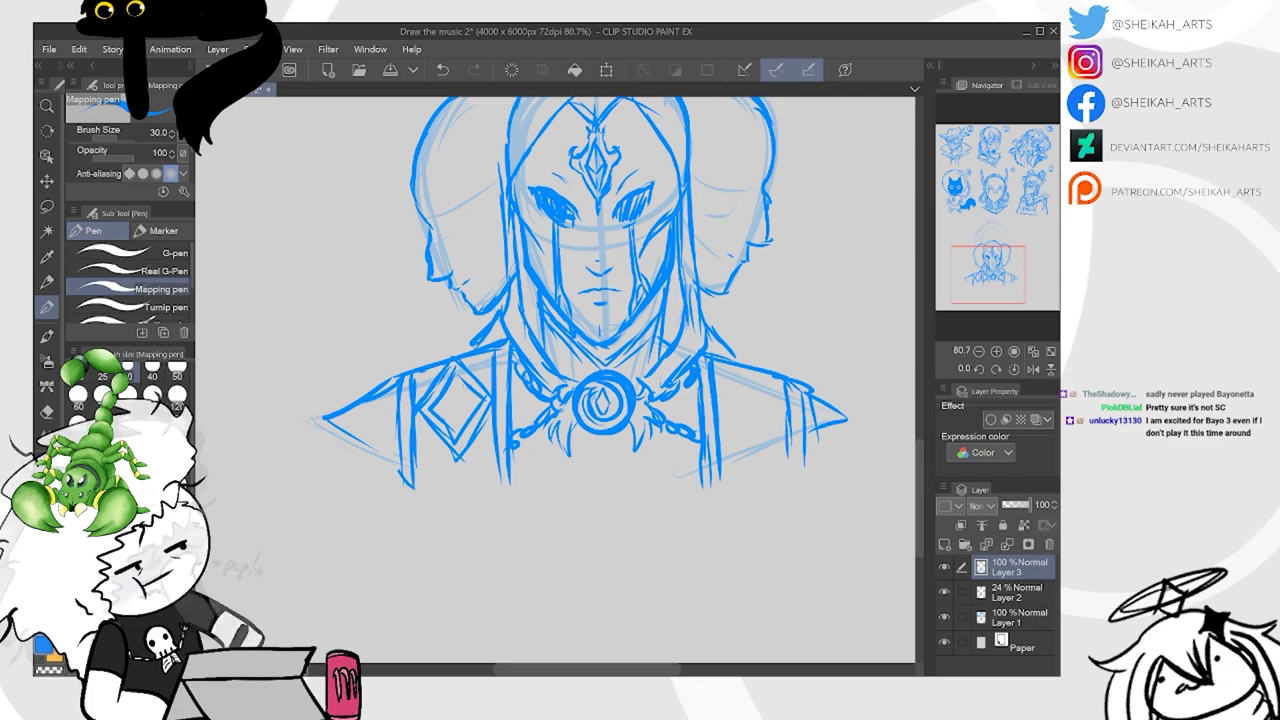
Finish the left panel's angled lower edge and draw a matching diamond and lower edge on the right shoulder panel
mouse_move(447, 465)
left_mouse_down()
mouse_move(425, 483)
mouse_move(501, 481)
left_mouse_up()
mouse_move(469, 461)
left_mouse_down()
mouse_move(477, 471)
mouse_move(408, 491)
mouse_move(498, 486)
mouse_move(428, 488)
left_mouse_up()
left_click_drag(467, 469, 497, 485)
mouse_move(750, 370)
left_mouse_down()
mouse_move(718, 412)
mouse_move(752, 406)
mouse_move(752, 390)
left_mouse_up()
mouse_move(786, 390)
left_mouse_down()
mouse_move(733, 425)
mouse_move(744, 466)
left_mouse_up()
left_click_drag(752, 378, 736, 396)
mouse_move(746, 394)
left_mouse_down()
mouse_move(724, 440)
mouse_move(785, 422)
left_mouse_up()
mouse_move(753, 463)
left_mouse_down()
mouse_move(723, 483)
mouse_move(791, 475)
left_mouse_up()
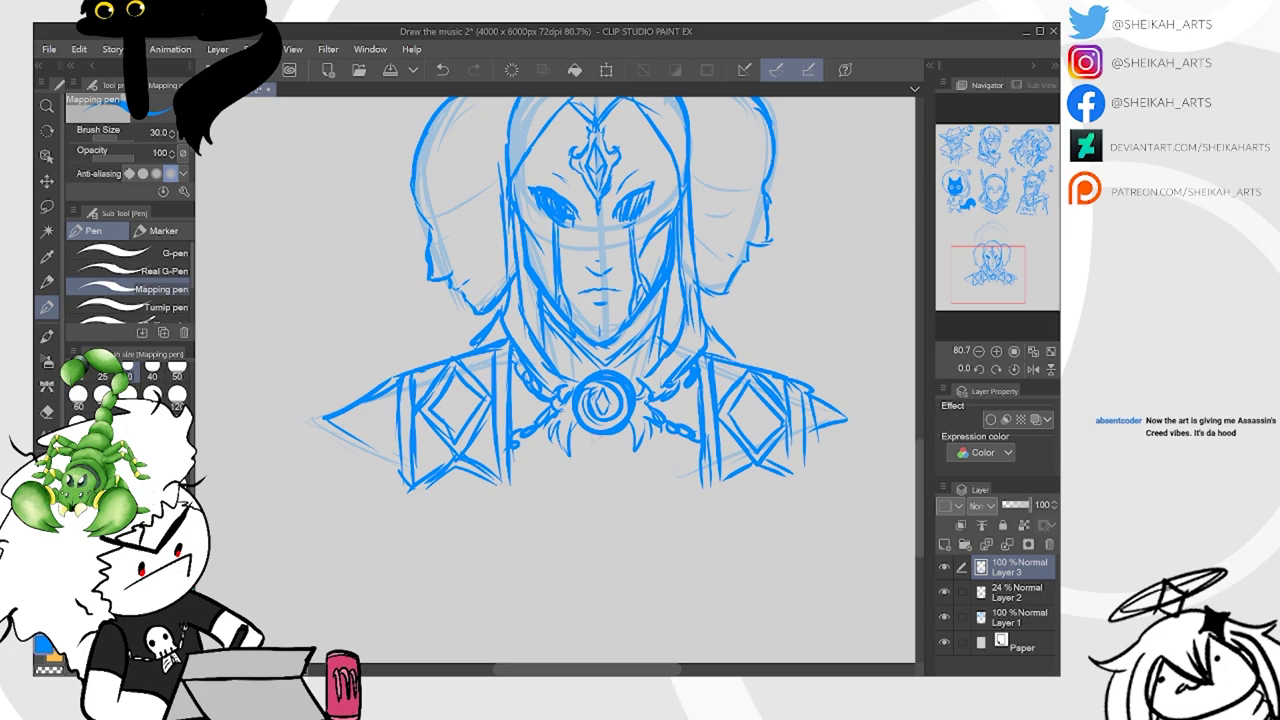
Strengthen the hood with extra contour lines along its inner edges on both sides of the face
left_click_drag(516, 300, 558, 382)
left_click_drag(510, 218, 516, 304)
left_click_drag(524, 132, 502, 190)
left_click_drag(516, 144, 558, 100)
mouse_move(644, 390)
left_mouse_down()
mouse_move(690, 330)
mouse_move(687, 225)
left_mouse_up()
left_click_drag(600, 300, 598, 430)
scroll(590, 400, "up", 1)
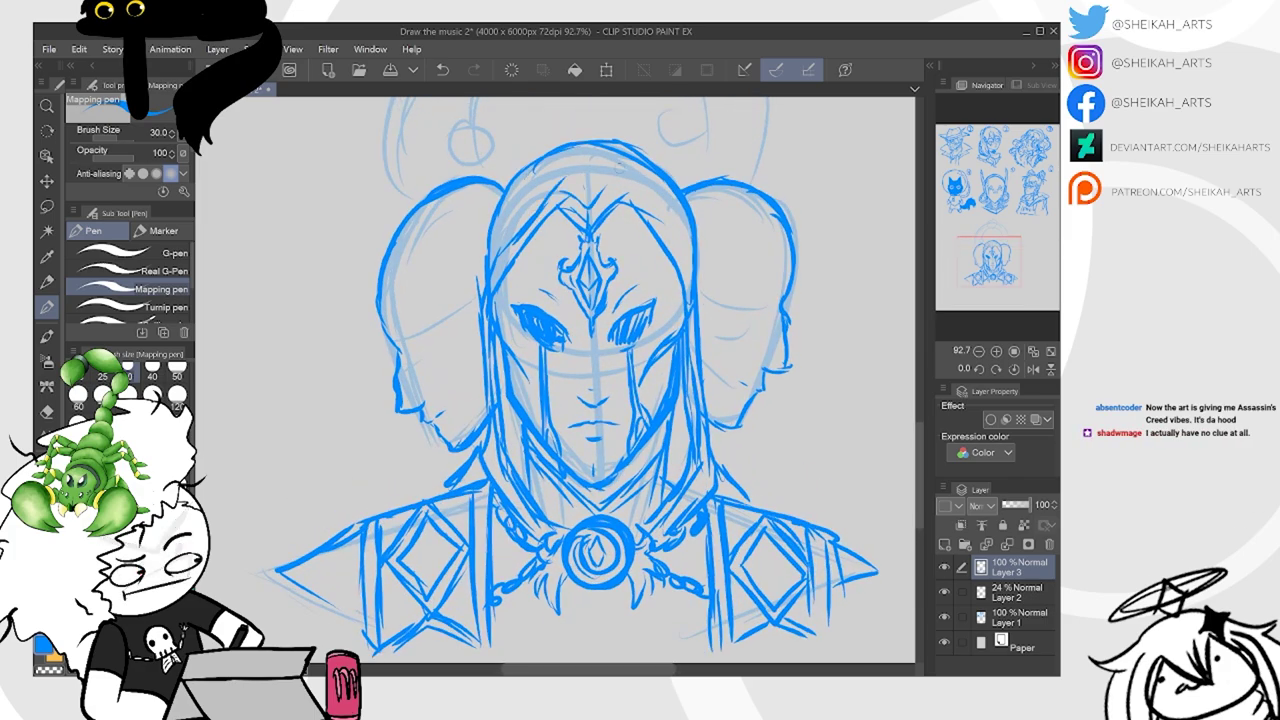
Draw a large circle above the hooded head for the halo's peak and smaller circles on both sides below it
mouse_move(658, 214)
left_mouse_down()
mouse_move(692, 292)
mouse_move(592, 395)
left_mouse_up()
scroll(630, 553, "down", 3)
scroll(632, 430, "up", 1)
scroll(592, 395, "down", 1)
mouse_move(562, 220)
left_mouse_down()
mouse_move(598, 263)
mouse_move(523, 246)
left_mouse_up()
mouse_move(560, 239)
left_mouse_down()
mouse_move(550, 248)
mouse_move(561, 239)
left_mouse_up()
mouse_move(474, 348)
left_mouse_down()
mouse_move(459, 384)
mouse_move(499, 368)
mouse_move(464, 368)
left_mouse_up()
left_click_drag(618, 352, 614, 356)
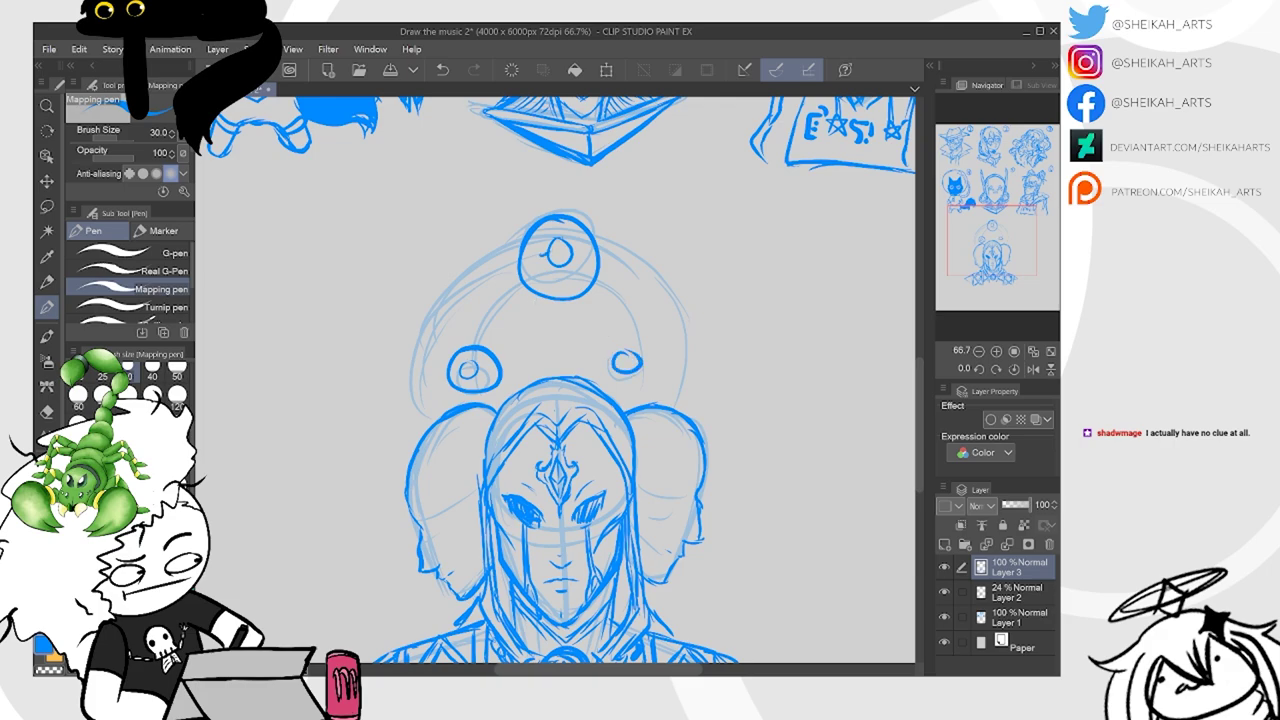
Draw a four-pointed diamond inside each of the three halo circles
left_click_drag(574, 234, 556, 284)
mouse_move(466, 352)
left_mouse_down()
mouse_move(458, 372)
mouse_move(476, 386)
left_mouse_up()
mouse_move(616, 352)
left_mouse_down()
mouse_move(628, 366)
mouse_move(646, 346)
mouse_move(632, 344)
left_mouse_up()
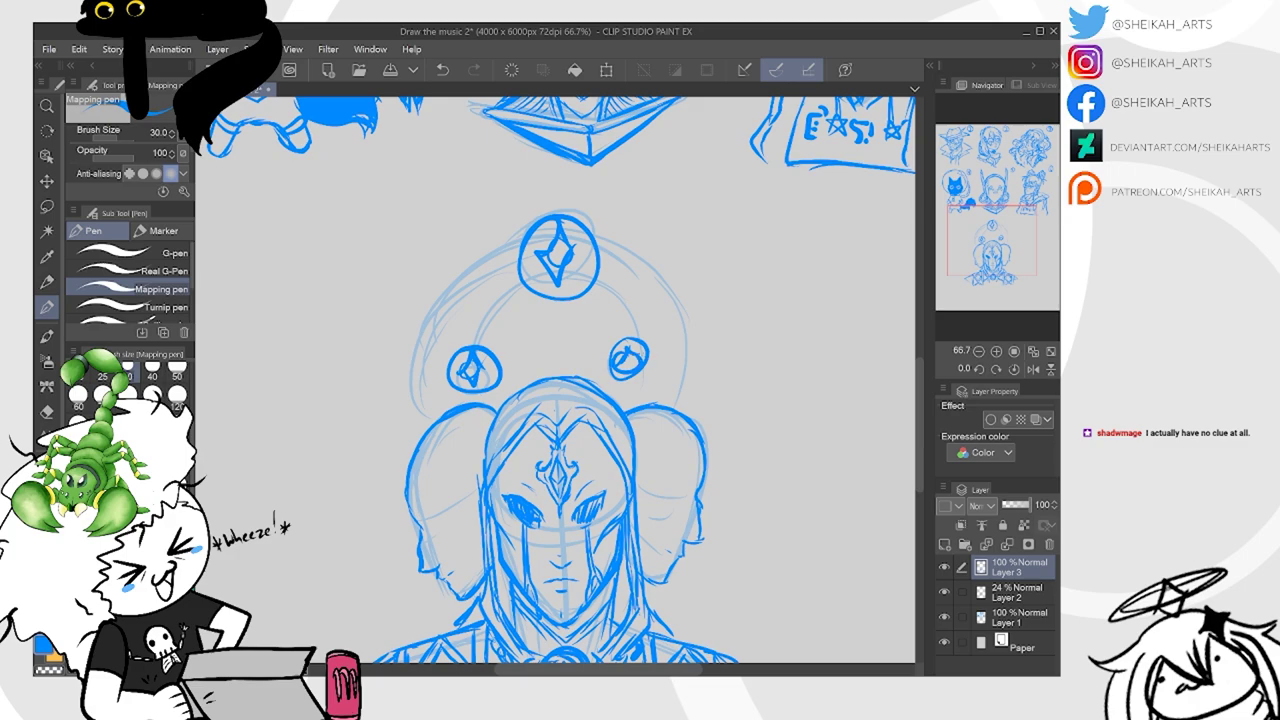
Draw the halo's inner arc in sections from the large circle through the side circles down to the hood
left_click_drag(474, 344, 510, 295)
left_click_drag(480, 394, 482, 402)
mouse_move(600, 266)
left_mouse_down()
mouse_move(642, 300)
mouse_move(644, 336)
left_mouse_up()
left_click_drag(638, 374, 632, 402)
Draw the halo's outer arc with a small circle on each side and broken accent lines along the band
mouse_move(424, 426)
left_mouse_down()
mouse_move(414, 342)
mouse_move(480, 262)
left_mouse_up()
left_click_drag(600, 236, 690, 314)
mouse_move(640, 268)
left_mouse_down()
mouse_move(688, 380)
mouse_move(682, 402)
left_mouse_up()
left_click_drag(430, 292, 454, 292)
left_click_drag(670, 284, 666, 288)
left_click_drag(463, 343, 469, 327)
left_click_drag(471, 320, 501, 288)
left_click_drag(608, 279, 640, 304)
left_click_drag(647, 383, 650, 403)
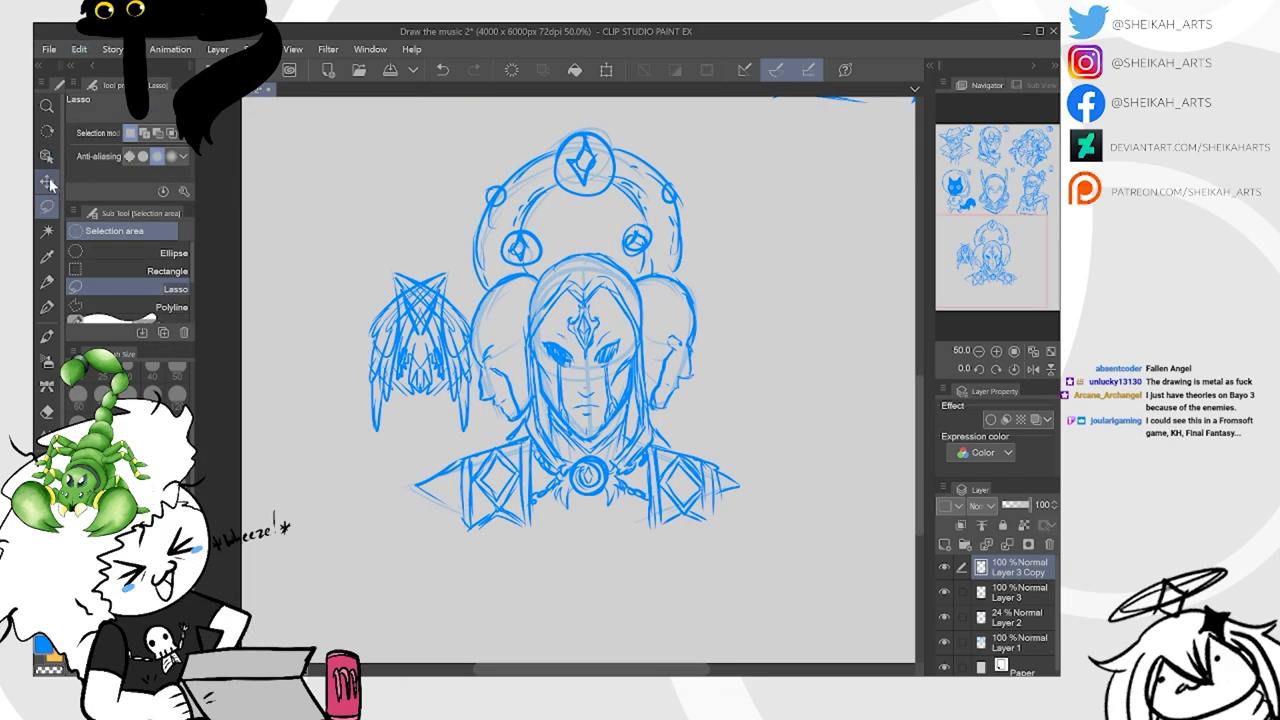
Move the mirrored wing copy to the right side of the figure and merge it into Layer 3
left_click(47, 181)
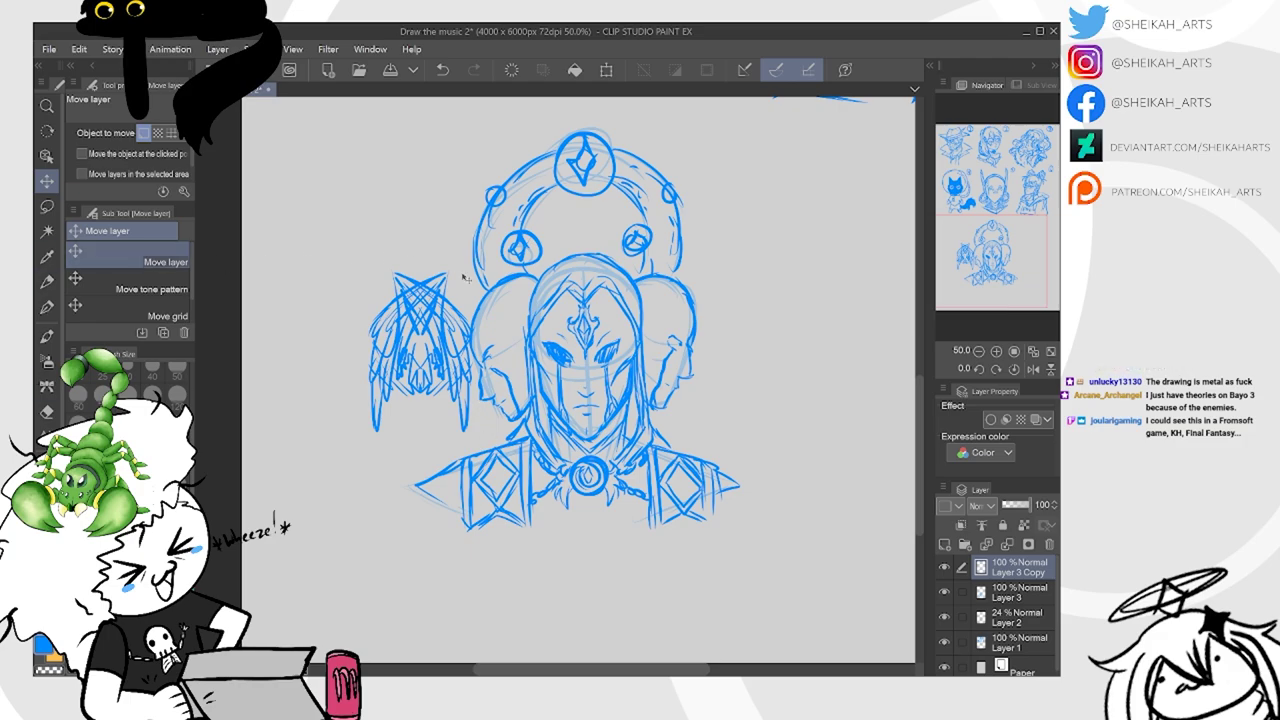
left_click_drag(462, 277, 772, 321)
key("ctrl+e")
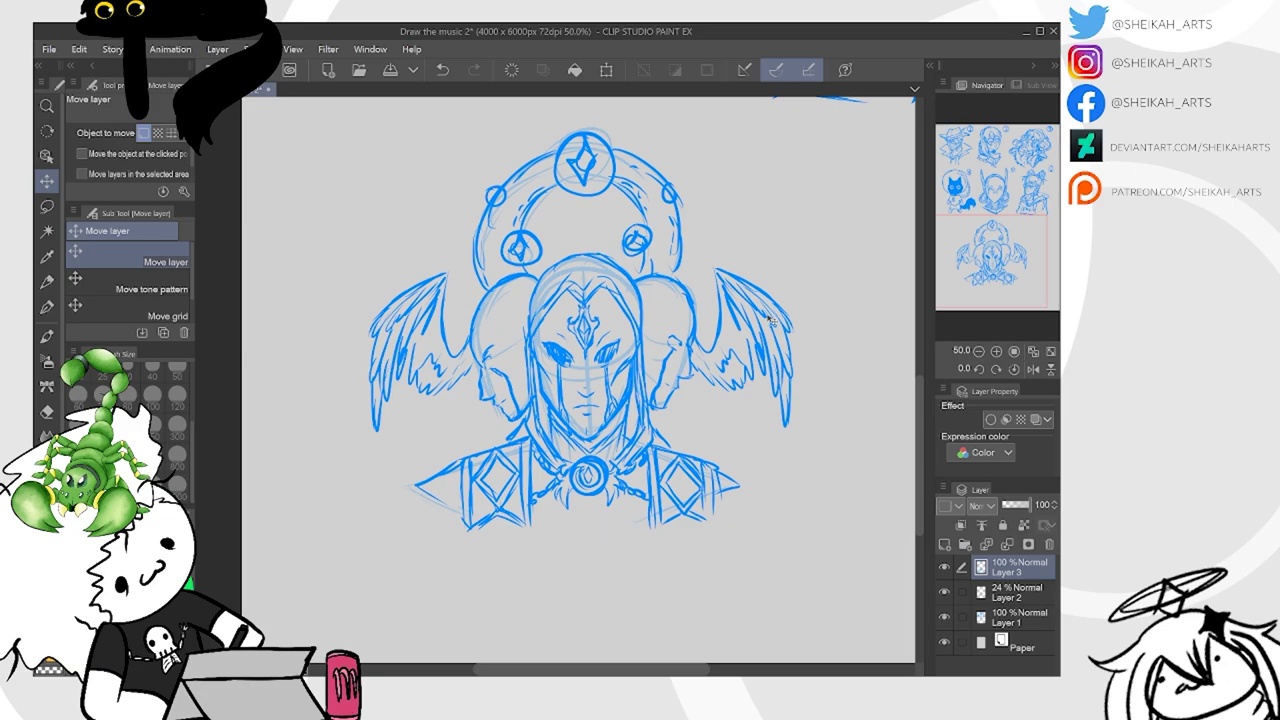
Add pointed star rays around the halo's top circle, the side circles and the small circles on the outer arc
key("p")
left_click_drag(582, 132, 584, 106)
left_click_drag(583, 196, 585, 217)
left_click_drag(571, 166, 539, 159)
left_click_drag(592, 156, 612, 165)
mouse_move(520, 230)
left_mouse_down()
mouse_move(520, 212)
mouse_move(515, 272)
left_mouse_up()
left_click_drag(635, 204, 637, 224)
left_click_drag(639, 252, 641, 270)
mouse_move(494, 166)
left_mouse_down()
mouse_move(494, 186)
mouse_move(522, 192)
mouse_move(486, 197)
left_mouse_up()
left_click_drag(673, 166, 671, 188)
mouse_move(648, 194)
left_mouse_down()
mouse_move(662, 189)
mouse_move(673, 224)
left_mouse_up()
scroll(580, 380, "down", 1)
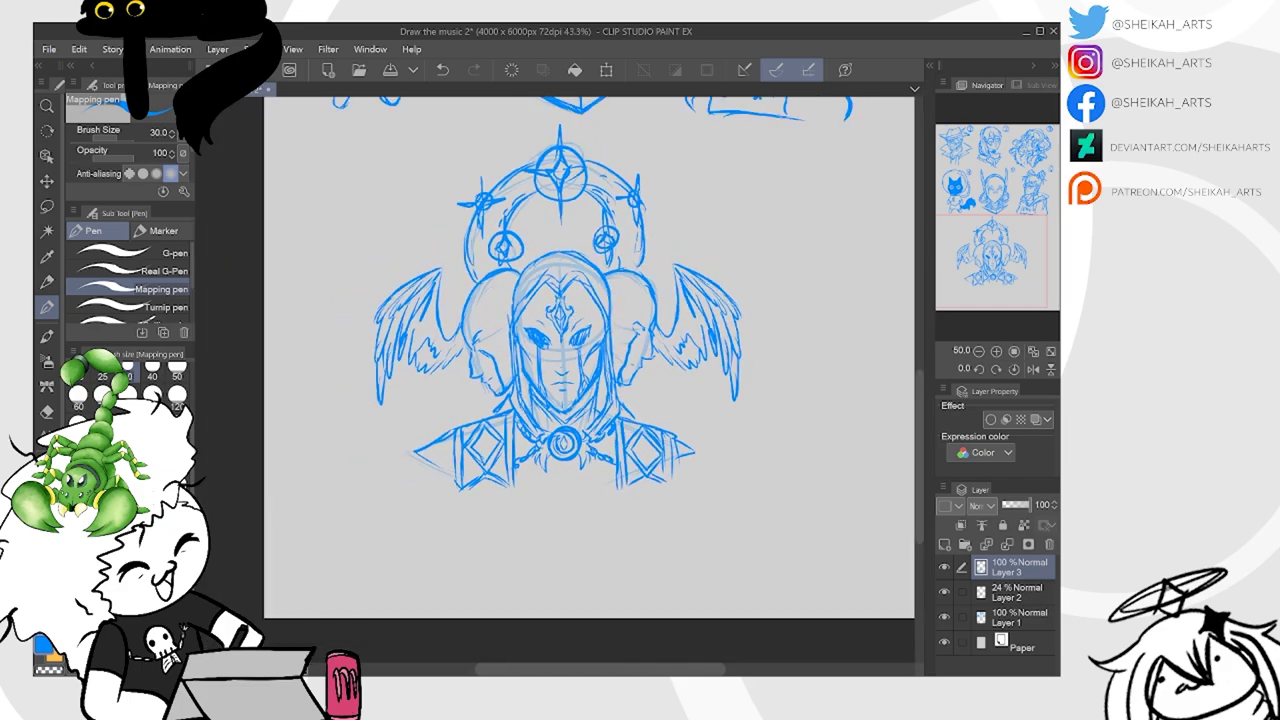
Draw the chest piece between the shoulder panels with a double-lined pointed lower edge and curved inner lines below the brooch
left_click_drag(524, 482, 543, 495)
mouse_move(521, 483)
left_mouse_down()
mouse_move(538, 496)
mouse_move(562, 476)
mouse_move(568, 490)
mouse_move(528, 496)
mouse_move(608, 494)
mouse_move(572, 512)
left_mouse_up()
mouse_move(570, 504)
left_mouse_down()
mouse_move(576, 518)
mouse_move(600, 492)
left_mouse_up()
left_click_drag(592, 504, 622, 482)
mouse_move(523, 491)
left_mouse_down()
mouse_move(560, 516)
mouse_move(569, 503)
left_mouse_up()
mouse_move(574, 516)
left_mouse_down()
mouse_move(615, 485)
mouse_move(577, 495)
mouse_move(603, 487)
left_mouse_up()
left_click_drag(513, 483, 541, 495)
scroll(620, 440, "down", 2)
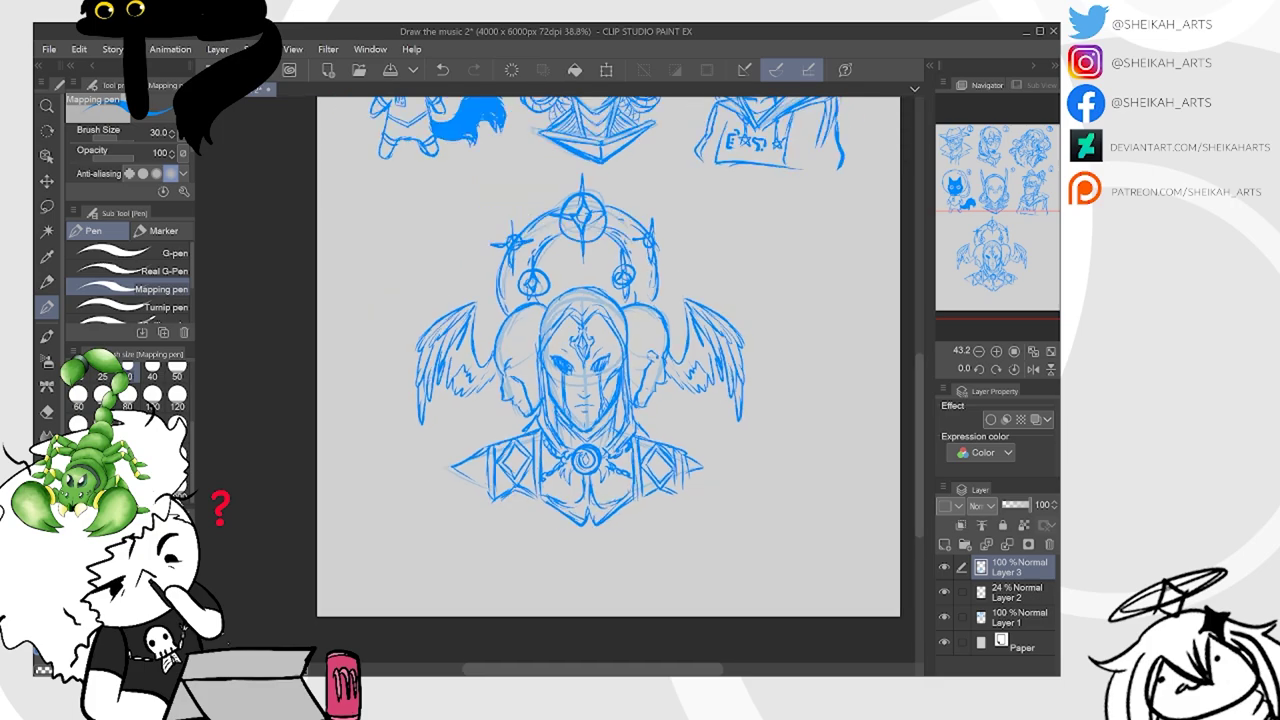
left_click_drag(580, 443, 541, 494)
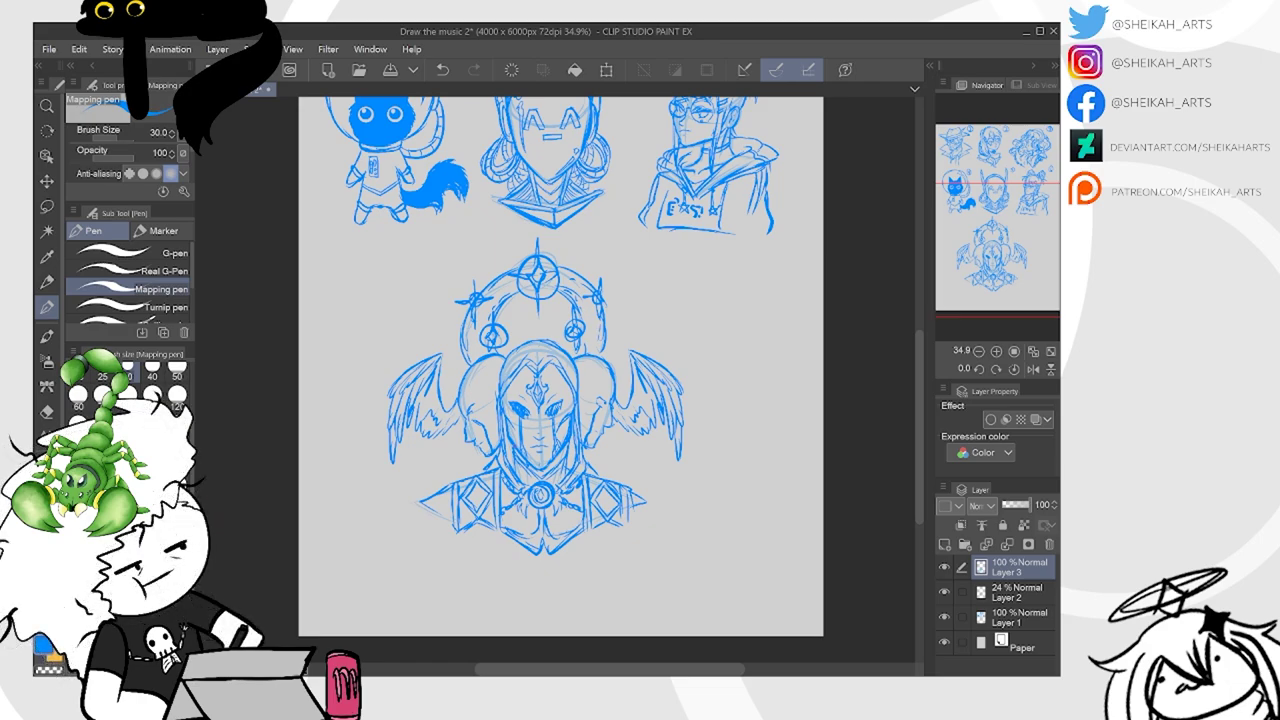
Write a circled number 7 beside the halo, redrawing its circle once, and merge the bust's layers into Layer 1
mouse_move(629, 273)
left_mouse_down()
mouse_move(645, 274)
mouse_move(634, 289)
mouse_move(648, 270)
left_mouse_up()
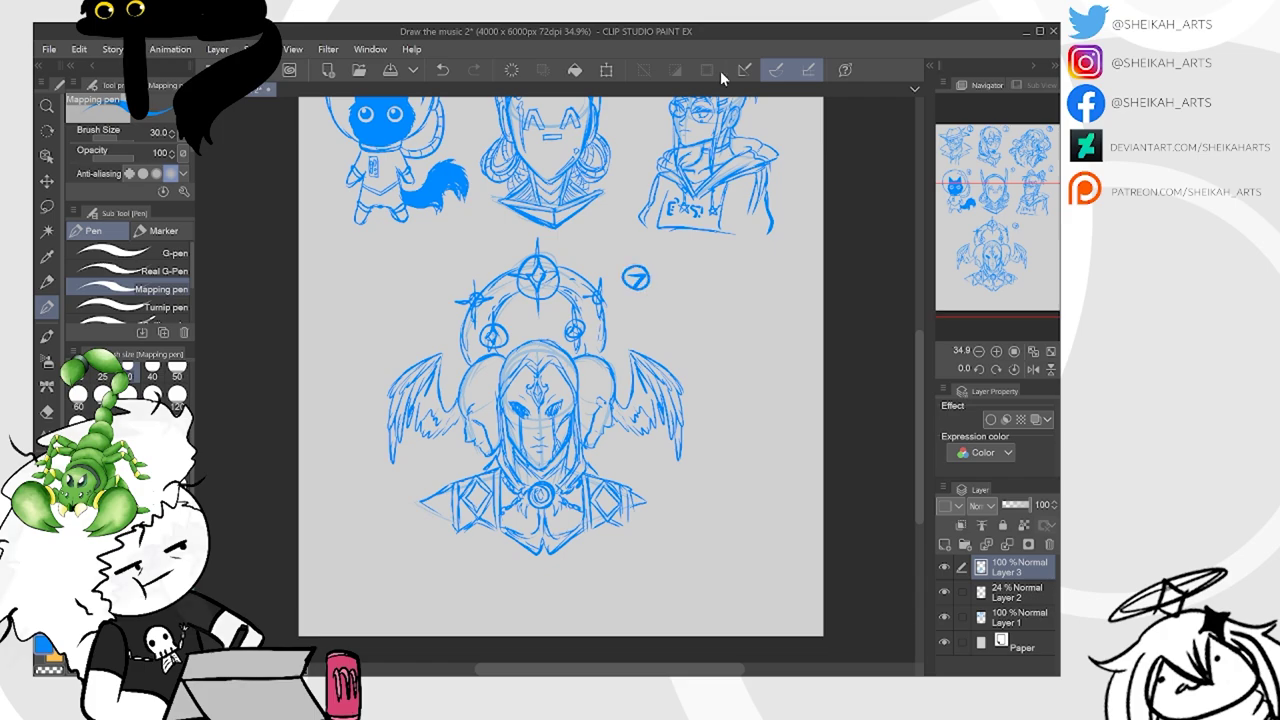
left_click(441, 70)
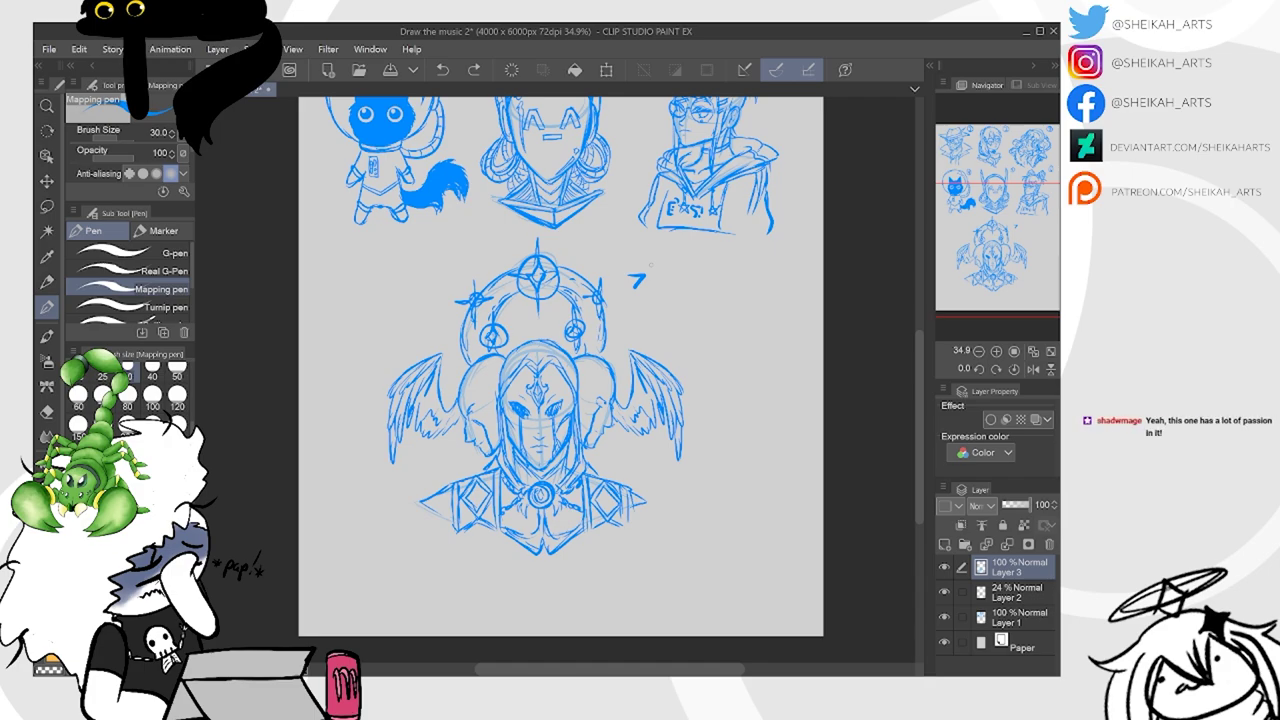
mouse_move(645, 266)
left_mouse_down()
mouse_move(626, 265)
mouse_move(648, 272)
mouse_move(638, 263)
left_mouse_up()
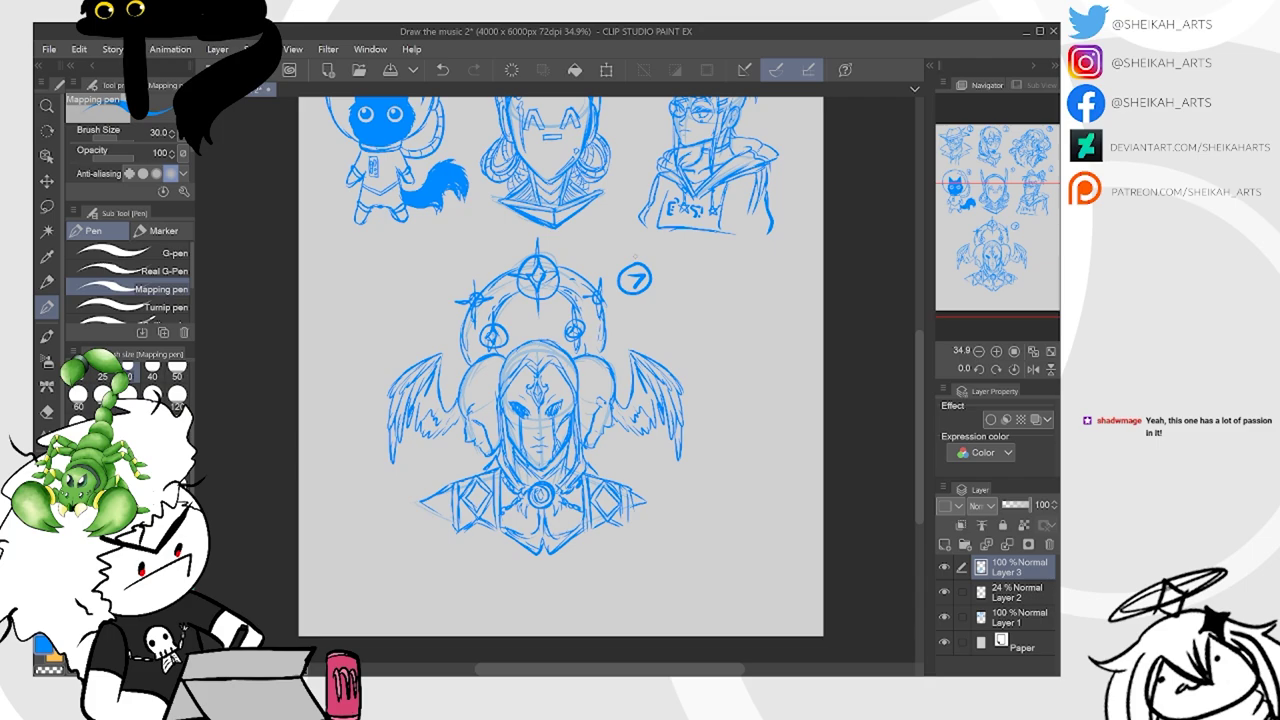
key("ctrl+e")
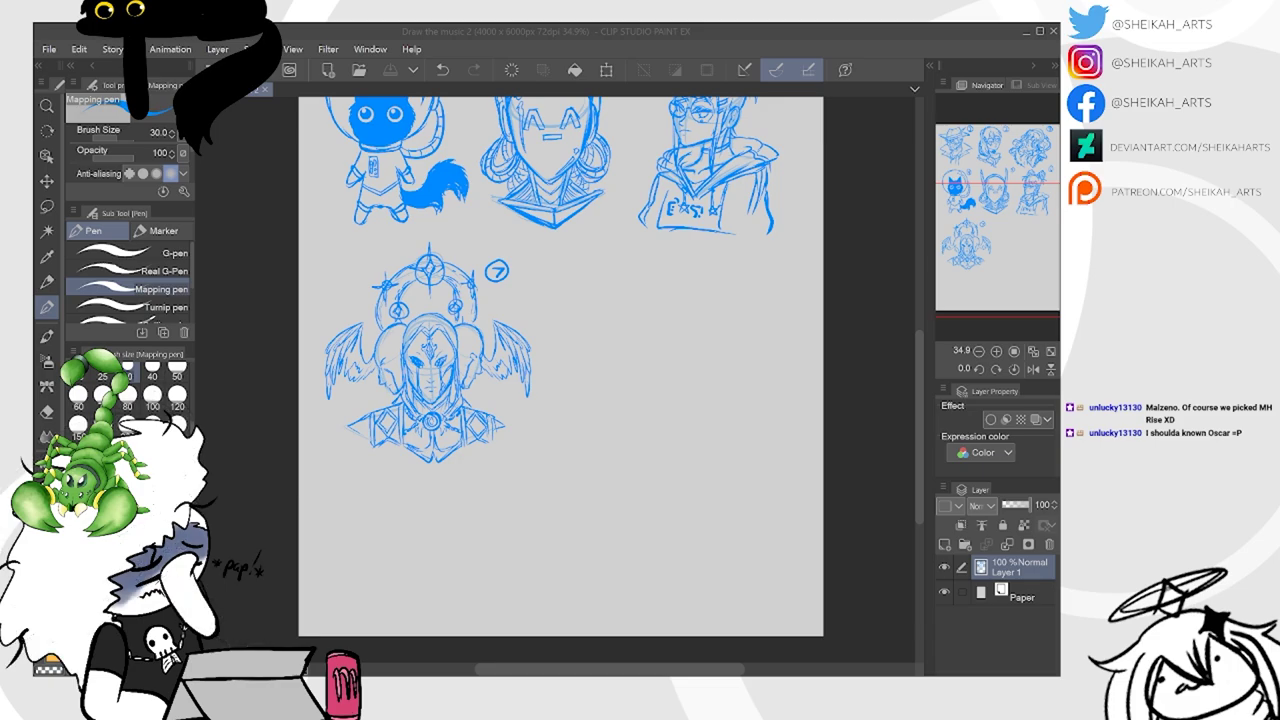
key("alt+Tab")
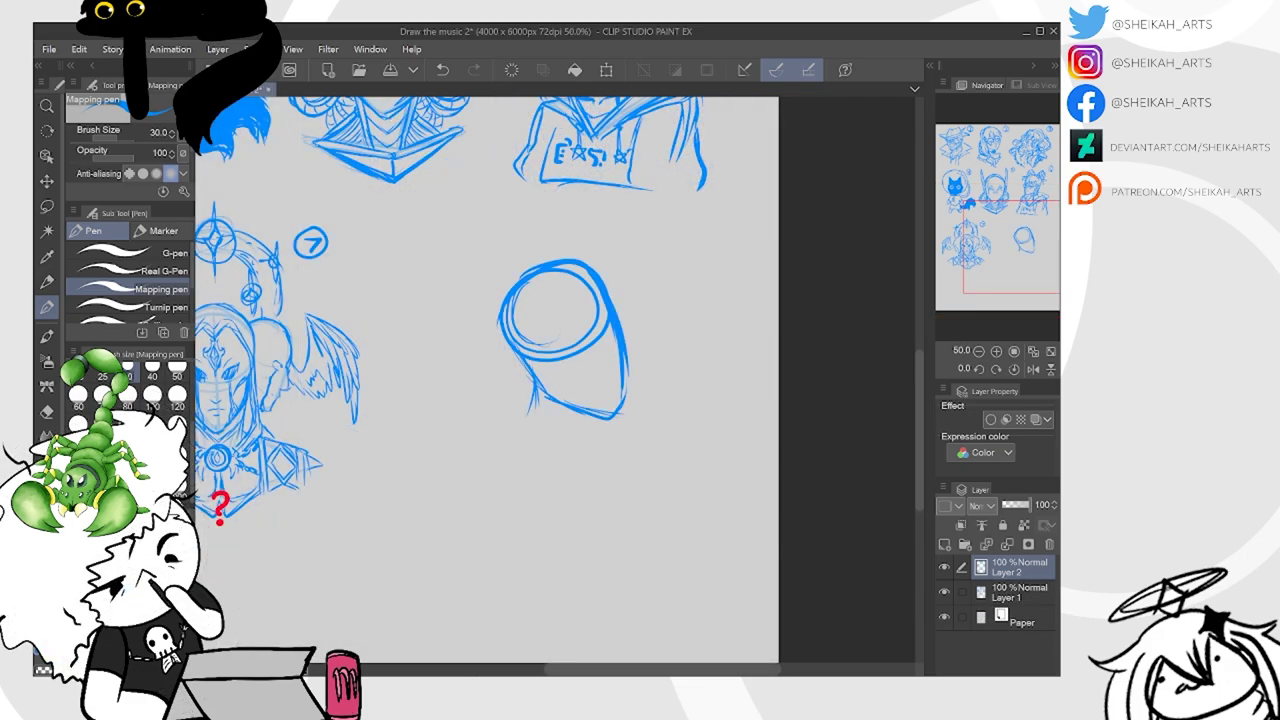
Rough in the ear and the front and back neck lines on the new profile head, undoing the misplaced strokes
left_click_drag(532, 376, 506, 432)
mouse_move(534, 358)
left_mouse_down()
mouse_move(522, 381)
mouse_move(548, 380)
mouse_move(572, 444)
mouse_move(562, 440)
left_mouse_up()
key("ctrl+z")
key("ctrl+z")
key("ctrl+z")
key("ctrl+z")
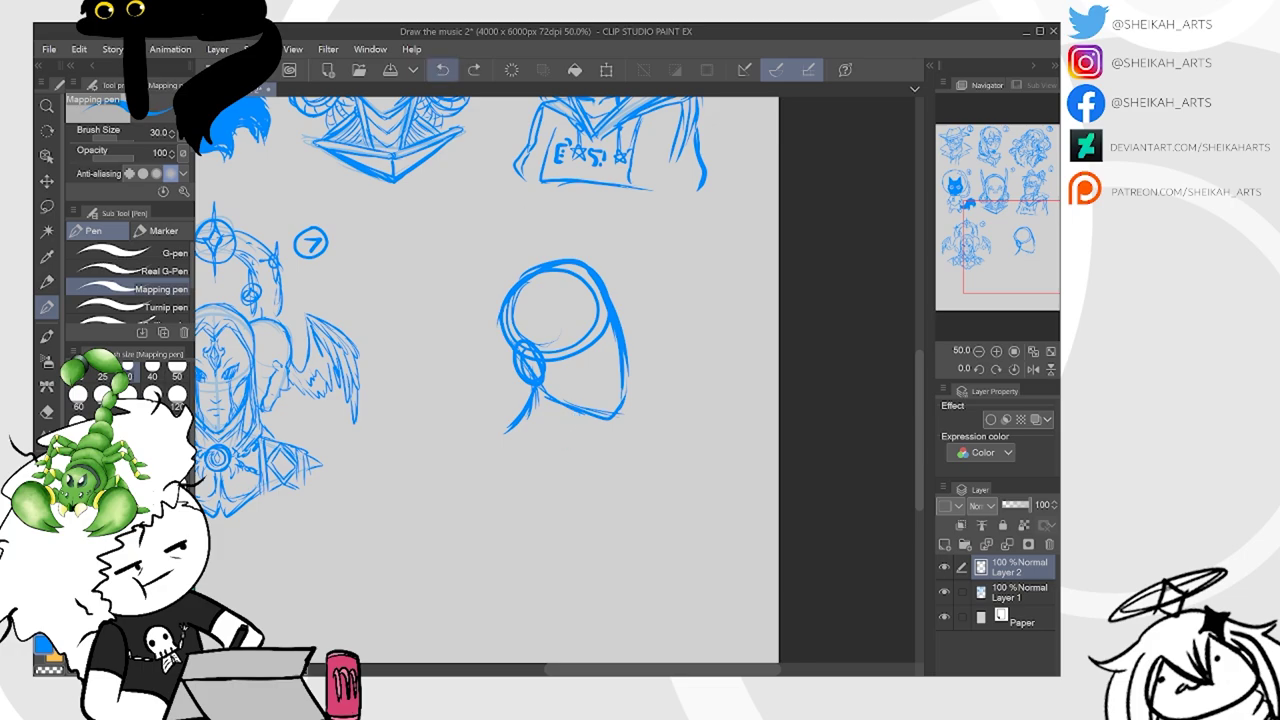
mouse_move(594, 415)
left_mouse_down()
mouse_move(572, 424)
mouse_move(561, 452)
mouse_move(545, 442)
mouse_move(553, 430)
left_mouse_up()
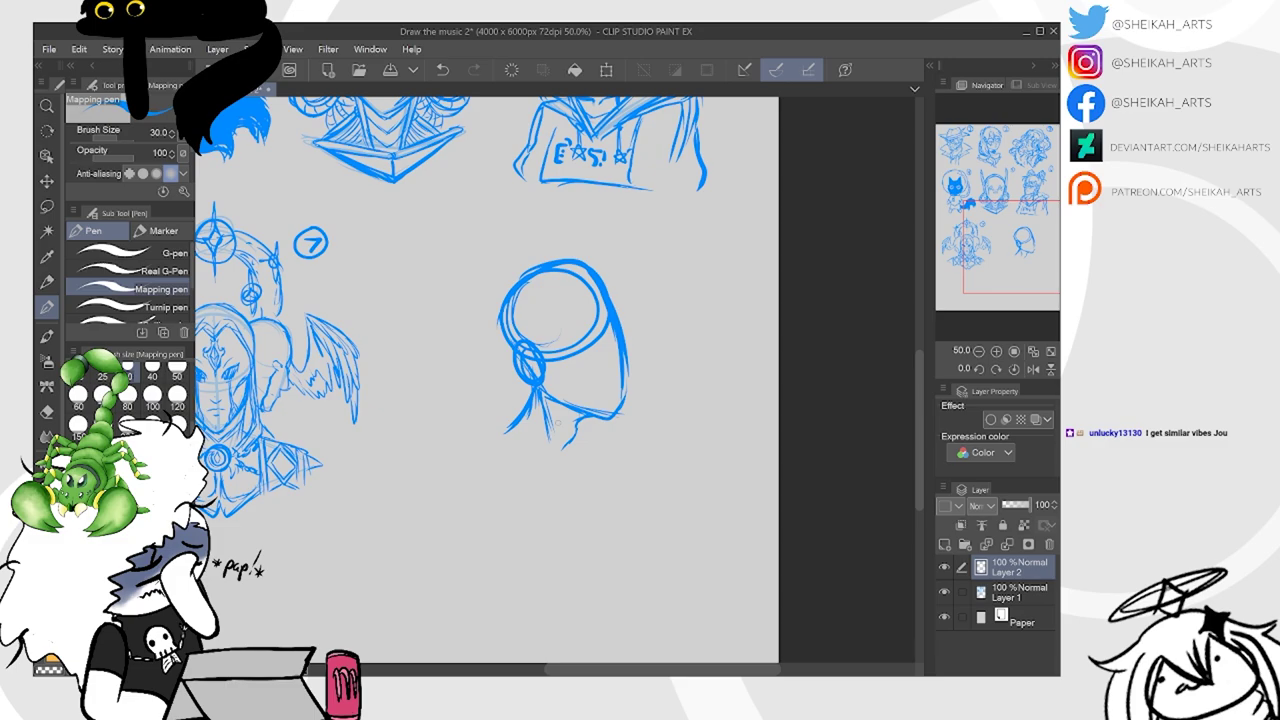
Sketch the face profile with nose, lips and chin along the front of the head, and start the shoulder line
scroll(570, 308, "up", 4)
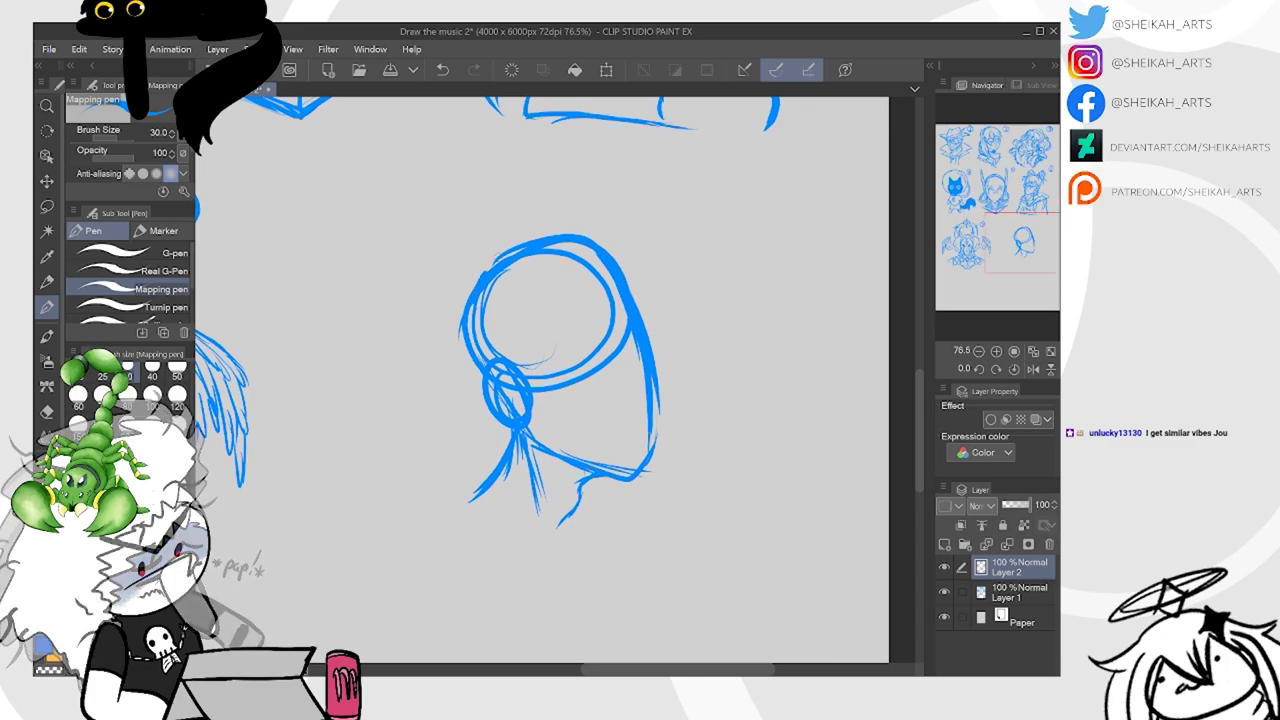
mouse_move(631, 268)
left_mouse_down()
mouse_move(653, 340)
mouse_move(682, 381)
mouse_move(649, 476)
left_mouse_up()
scroll(591, 328, "down", 1)
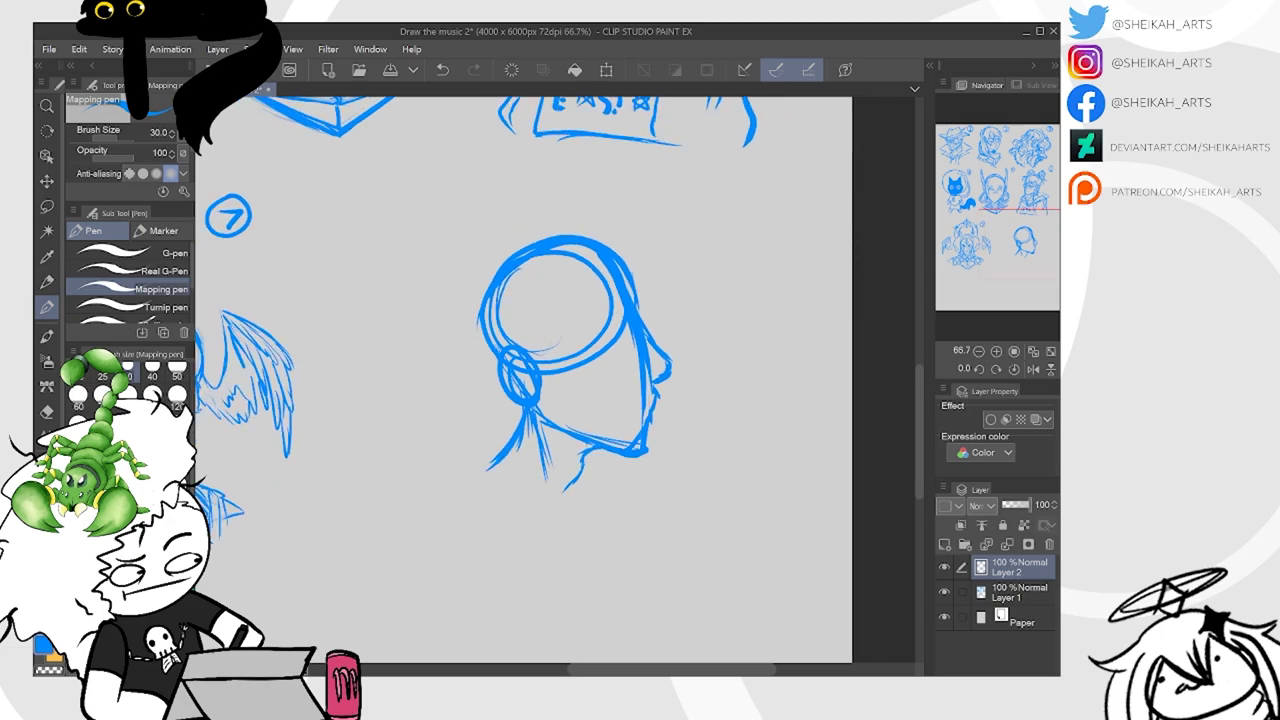
left_click_drag(580, 322, 551, 229)
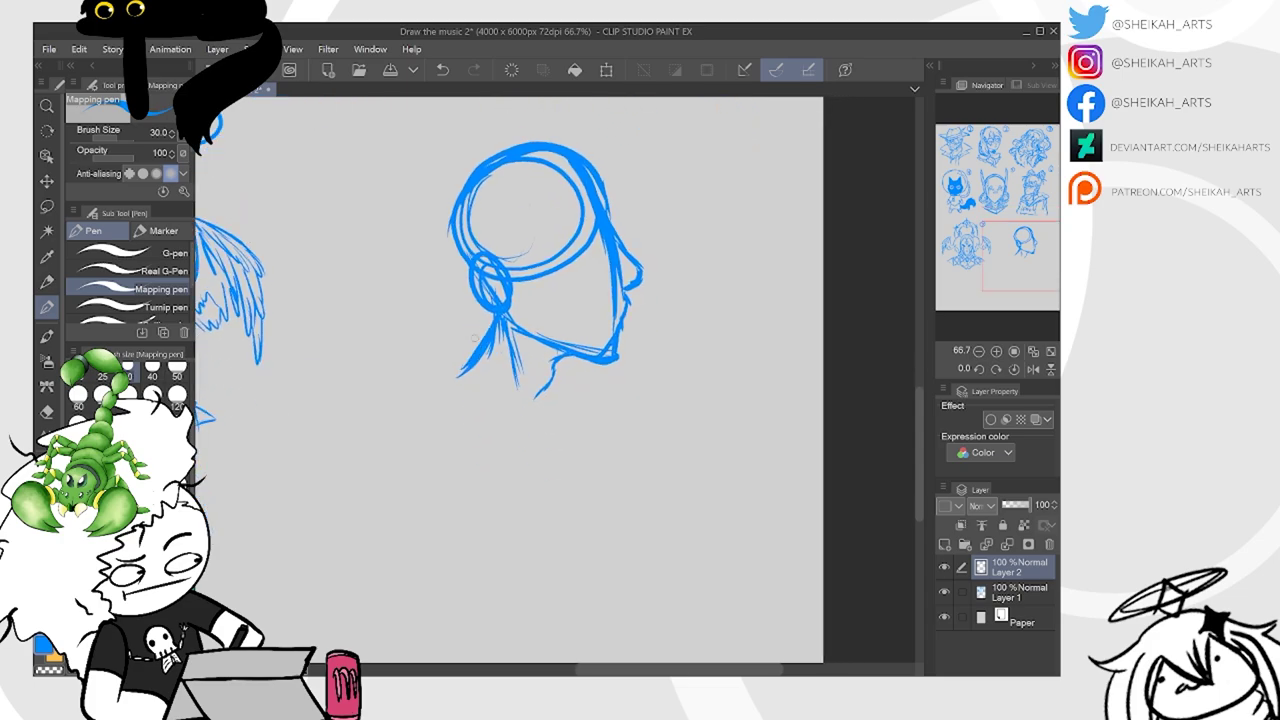
mouse_move(458, 376)
left_mouse_down()
mouse_move(398, 394)
mouse_move(462, 370)
mouse_move(394, 430)
mouse_move(416, 355)
left_mouse_up()
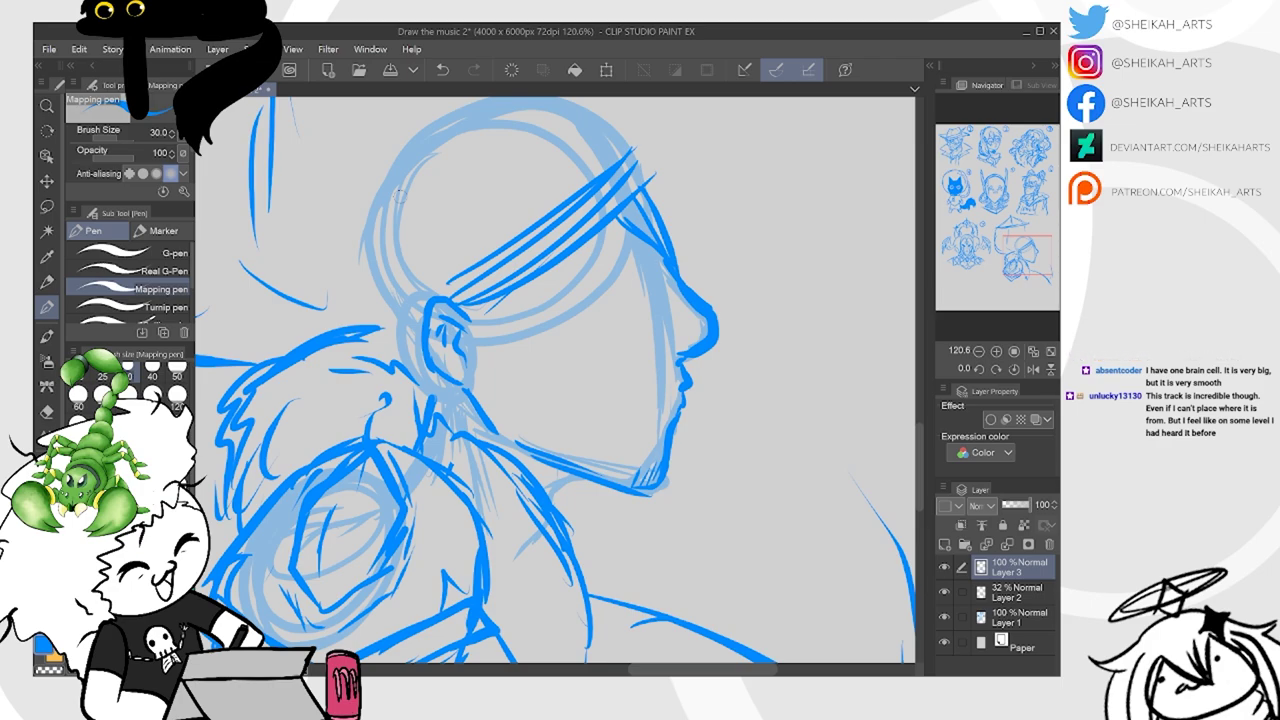
Finish the diagonal headband where it wraps around the forehead and behind the ear
mouse_move(456, 281)
left_mouse_down()
mouse_move(400, 312)
mouse_move(420, 325)
mouse_move(402, 309)
left_mouse_up()
mouse_move(694, 178)
left_mouse_down()
mouse_move(680, 252)
mouse_move(603, 233)
mouse_move(605, 212)
mouse_move(620, 208)
mouse_move(645, 280)
left_mouse_up()
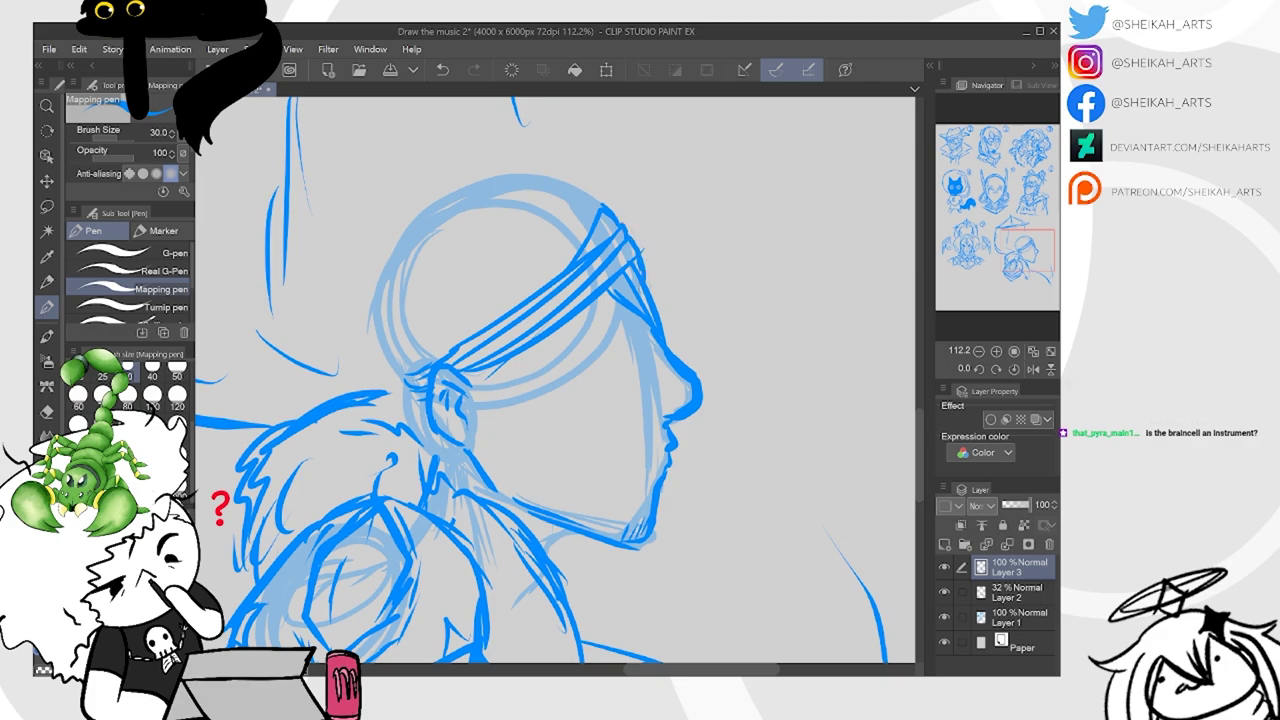
scroll(780, 160, "down", 1)
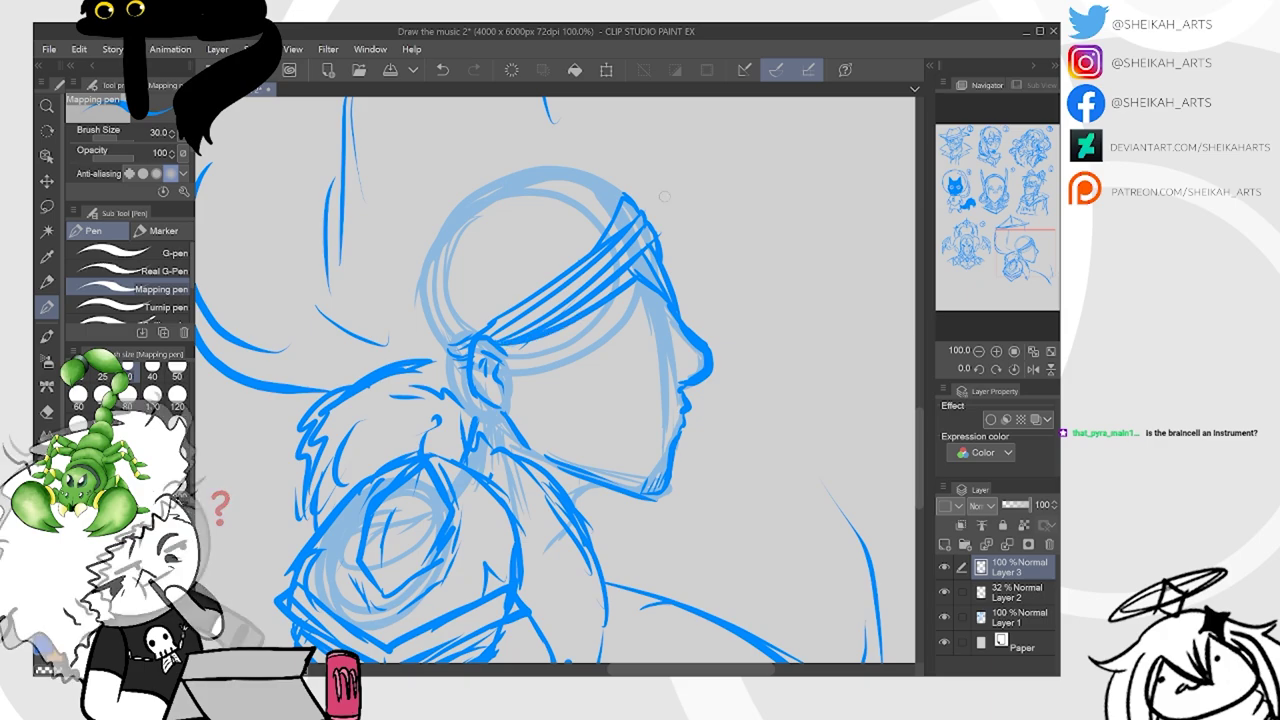
scroll(680, 190, "down", 1)
left_click_drag(630, 192, 654, 206)
Draw the swept-back hair outline behind the head and loose strands falling across the headband
mouse_move(532, 198)
left_mouse_down()
mouse_move(482, 232)
mouse_move(428, 326)
left_mouse_up()
left_click_drag(604, 177, 634, 194)
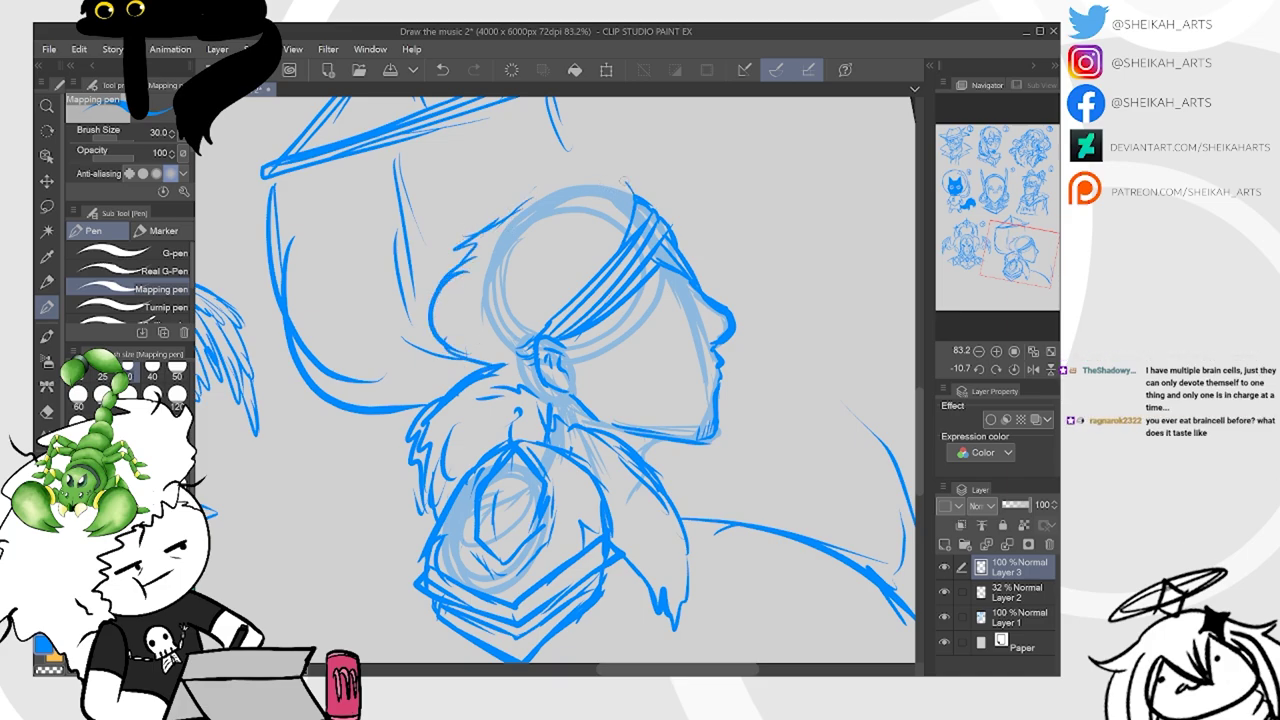
mouse_move(632, 250)
left_mouse_down()
mouse_move(612, 376)
mouse_move(594, 302)
left_mouse_up()
left_click_drag(591, 232, 586, 284)
mouse_move(606, 170)
left_mouse_down()
mouse_move(560, 214)
mouse_move(508, 205)
mouse_move(522, 204)
mouse_move(415, 292)
mouse_move(417, 318)
left_mouse_up()
left_click_drag(428, 292, 459, 256)
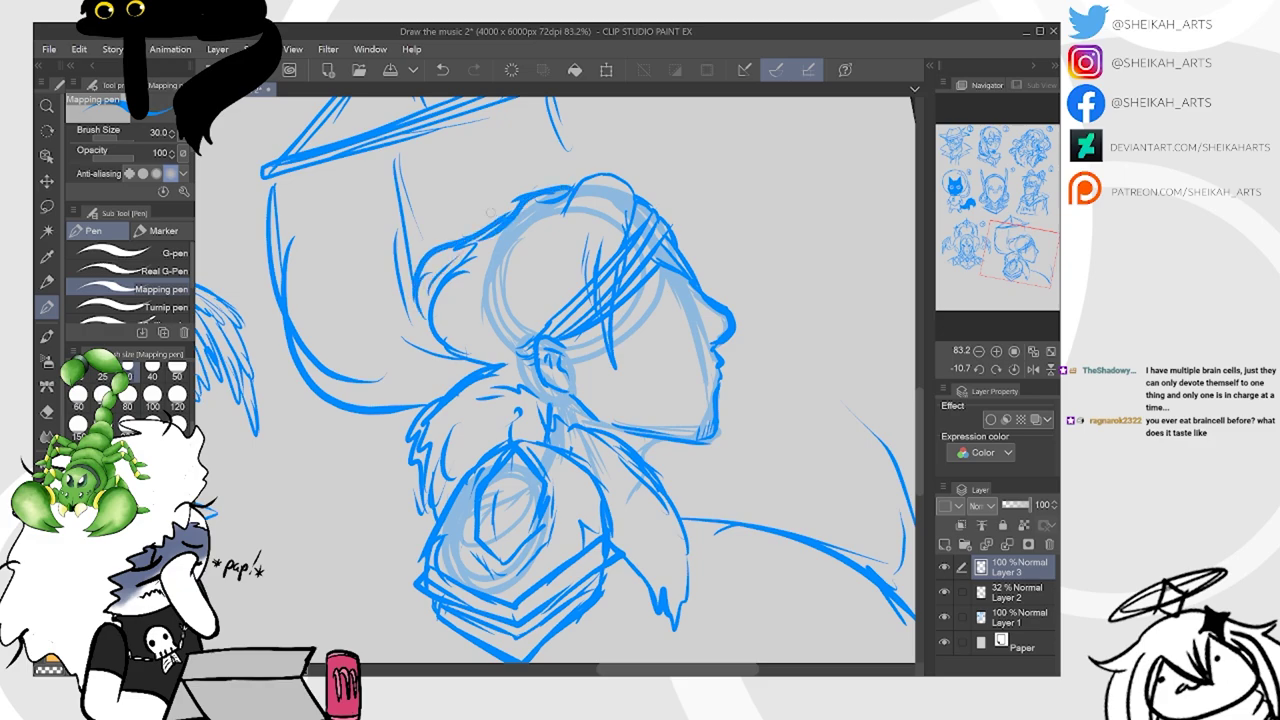
Erase the heavy nose bridge line and redraw it as a cleaner slope from the brow to the nose tip
key("ctrl+at")
scroll(705, 330, "up", 2)
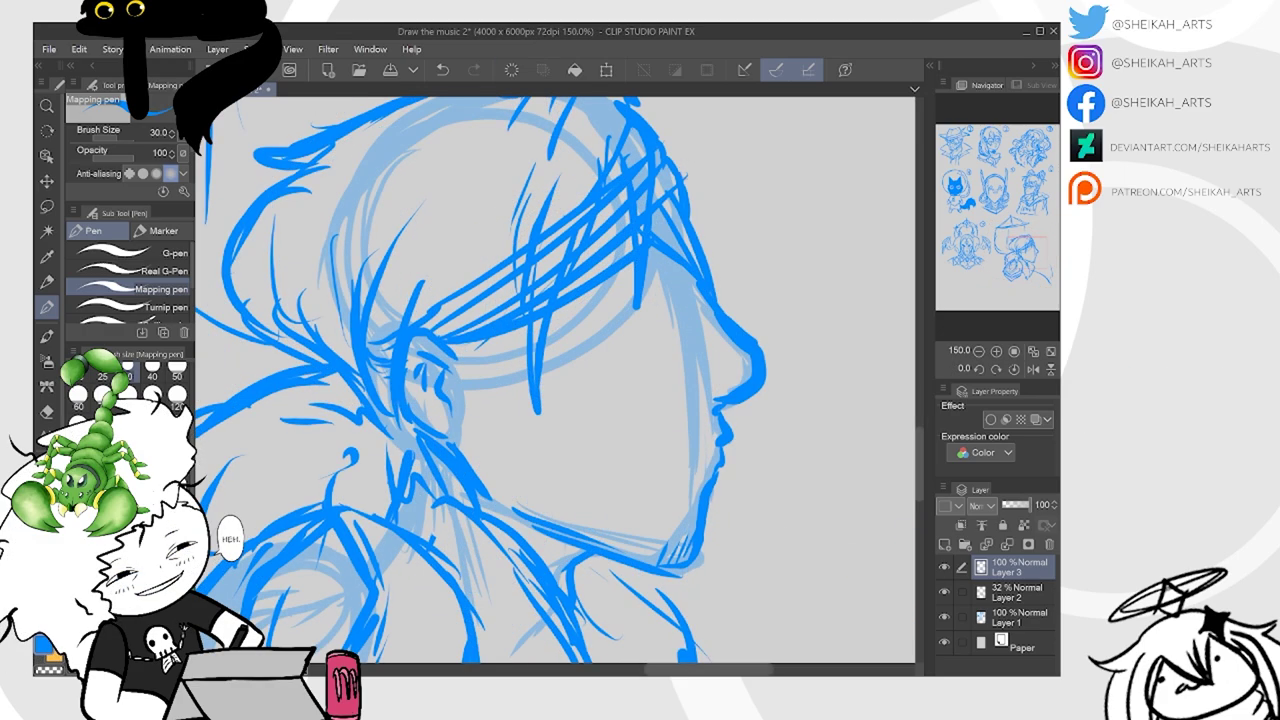
mouse_move(745, 271)
left_mouse_down()
mouse_move(655, 263)
mouse_move(633, 240)
mouse_move(688, 410)
mouse_move(645, 258)
left_mouse_up()
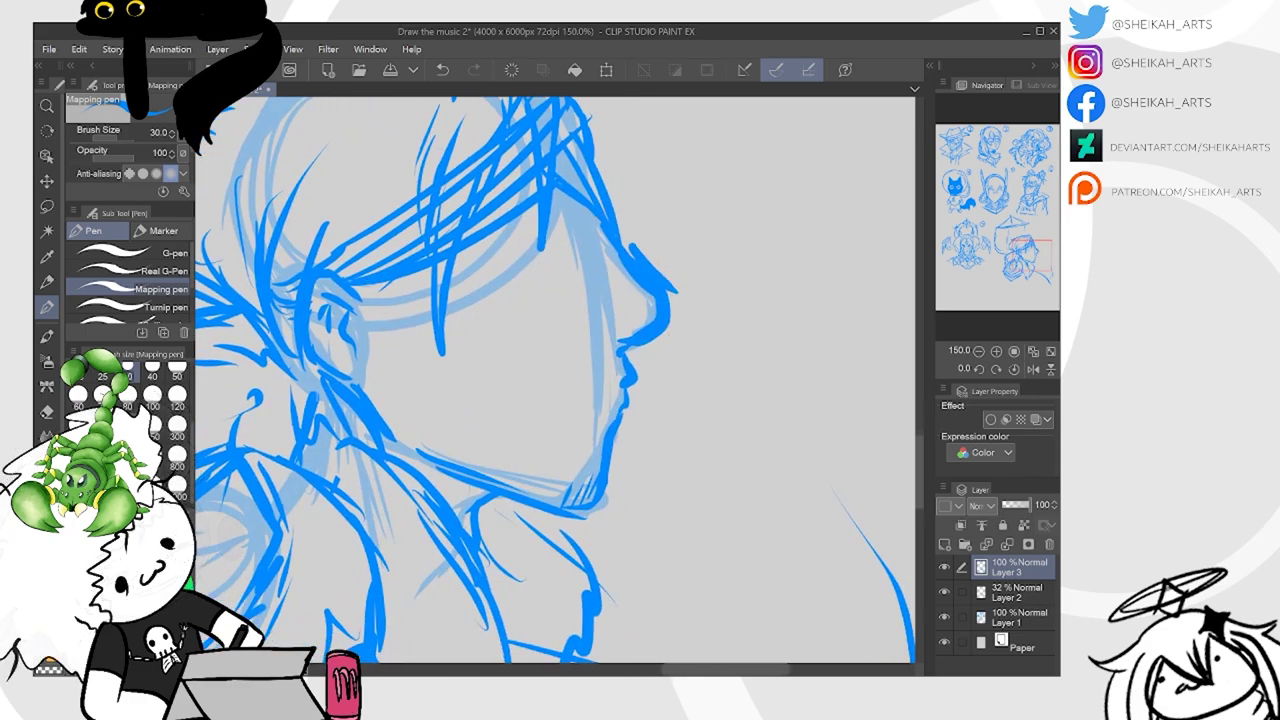
key("e")
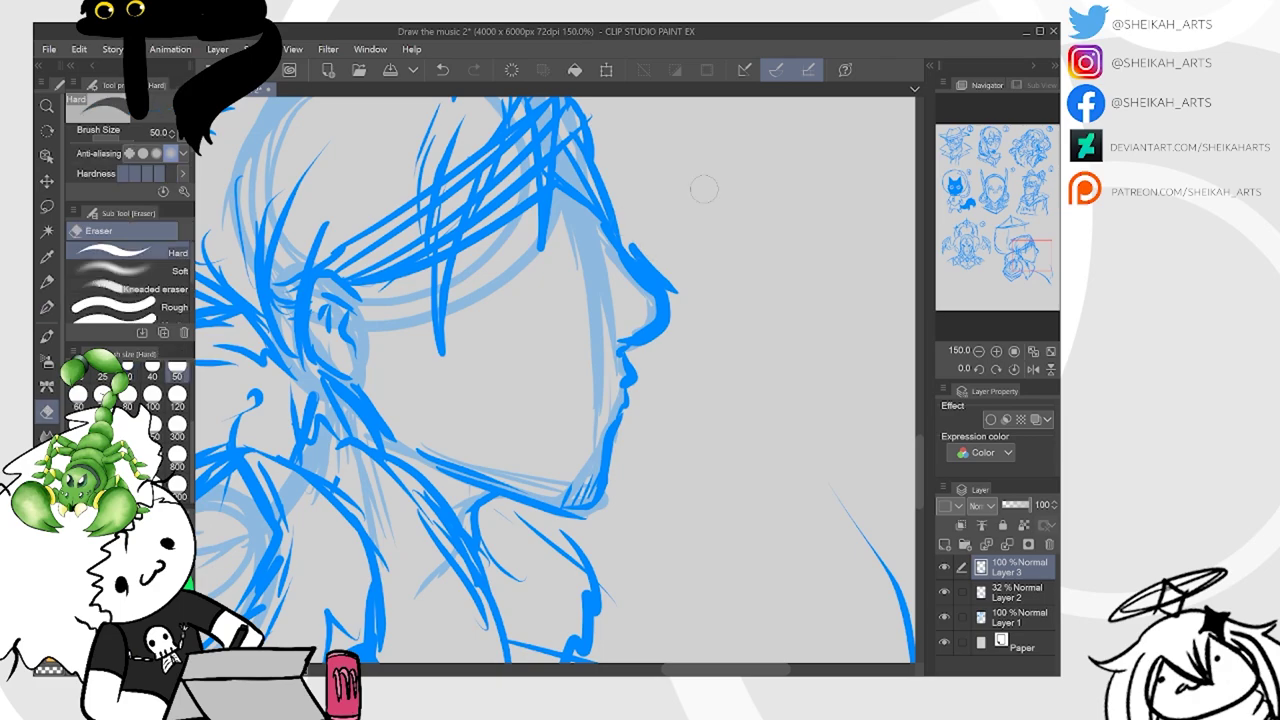
mouse_move(633, 250)
left_mouse_down()
mouse_move(666, 275)
mouse_move(598, 242)
mouse_move(649, 300)
mouse_move(639, 253)
mouse_move(672, 292)
left_mouse_up()
key("p")
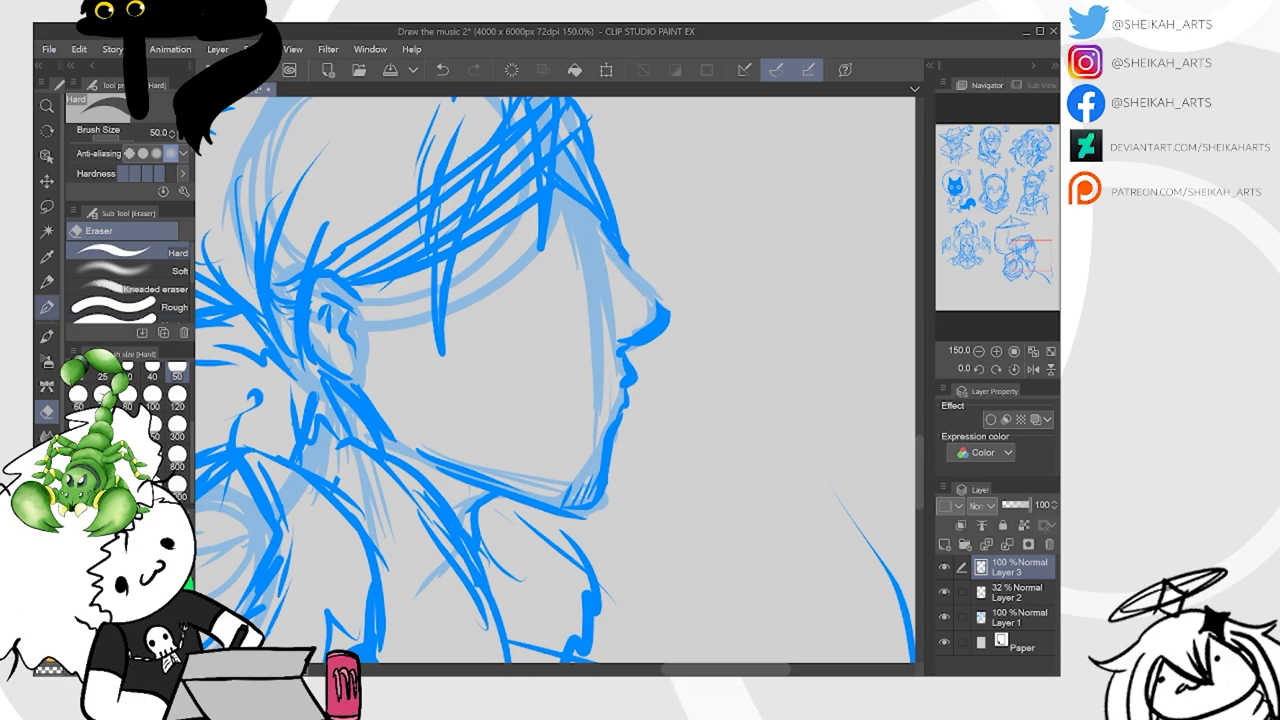
left_click_drag(614, 254, 667, 310)
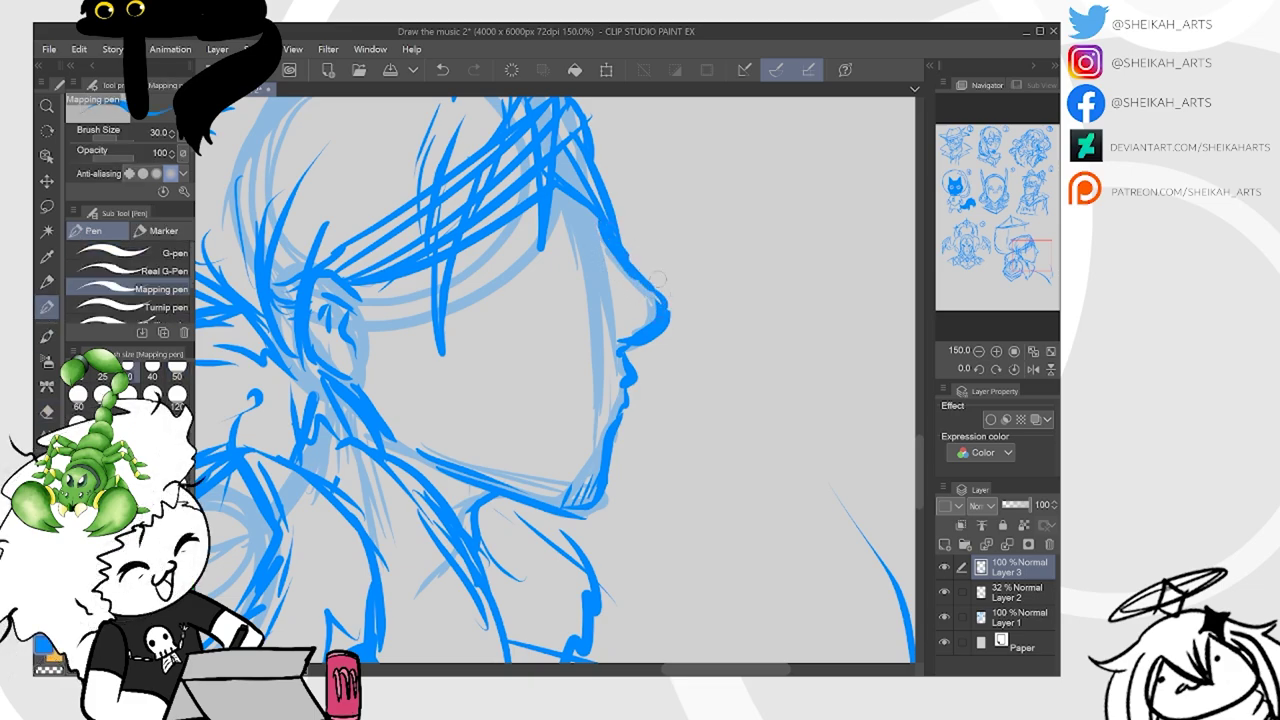
Draw the profile's eye with upper lid, iris and short lines beneath it, and add an eyebrow above
scroll(658, 279, "up", 2)
mouse_move(500, 255)
left_mouse_down()
mouse_move(558, 235)
mouse_move(491, 237)
mouse_move(480, 274)
left_mouse_up()
mouse_move(545, 252)
left_mouse_down()
mouse_move(560, 262)
mouse_move(556, 285)
mouse_move(536, 268)
left_mouse_up()
mouse_move(546, 266)
left_mouse_down()
mouse_move(562, 283)
mouse_move(558, 252)
mouse_move(566, 276)
left_mouse_up()
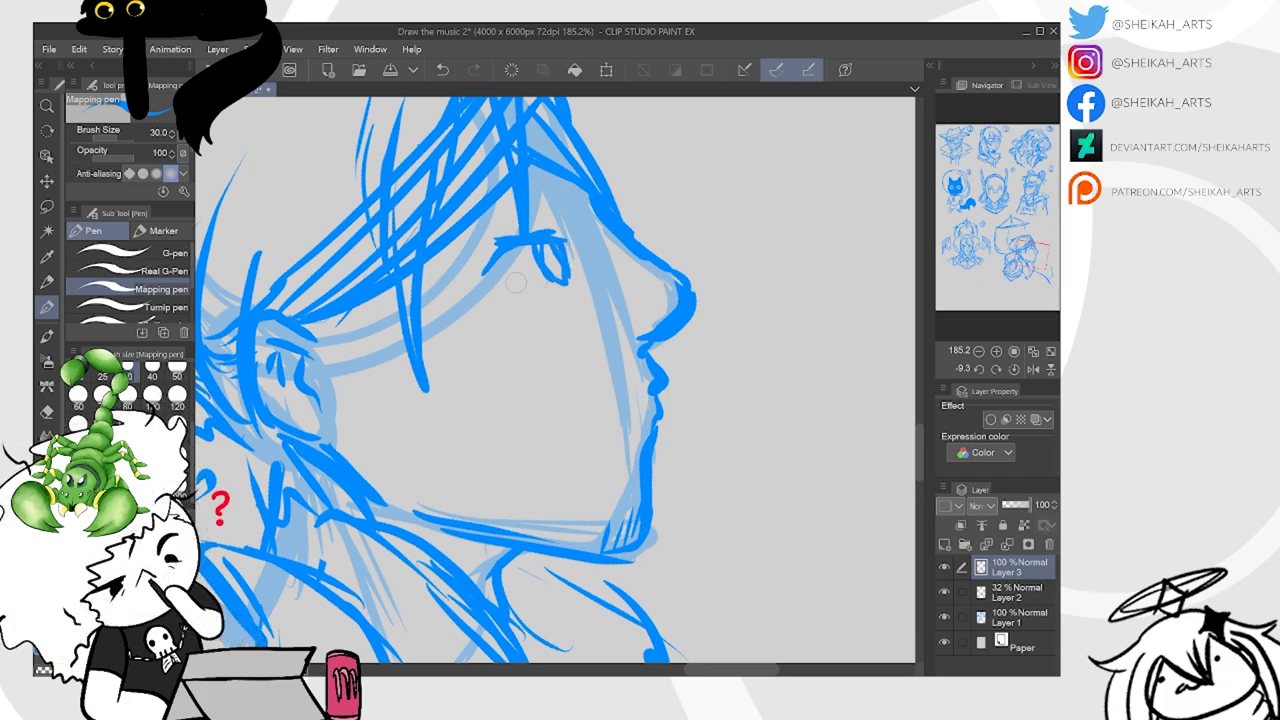
mouse_move(546, 297)
left_mouse_down()
mouse_move(577, 298)
mouse_move(553, 338)
left_mouse_up()
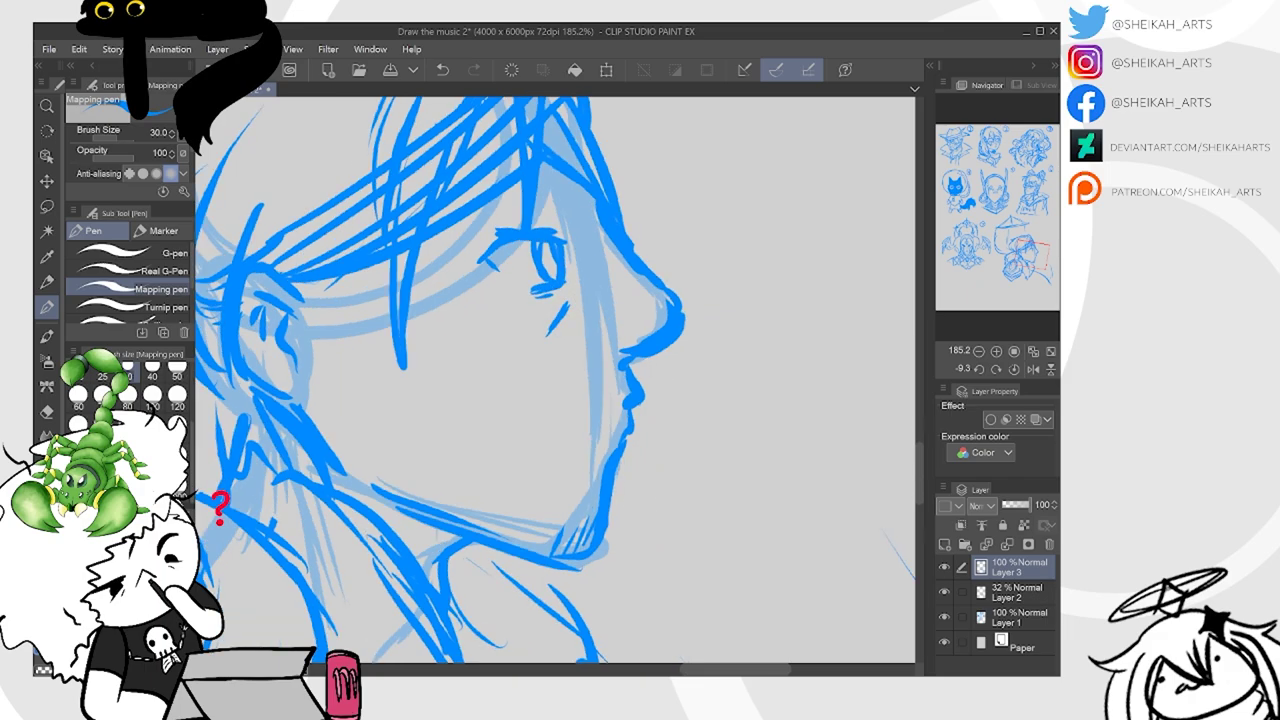
mouse_move(508, 207)
left_mouse_down()
mouse_move(552, 209)
mouse_move(584, 235)
mouse_move(613, 220)
mouse_move(633, 262)
left_mouse_up()
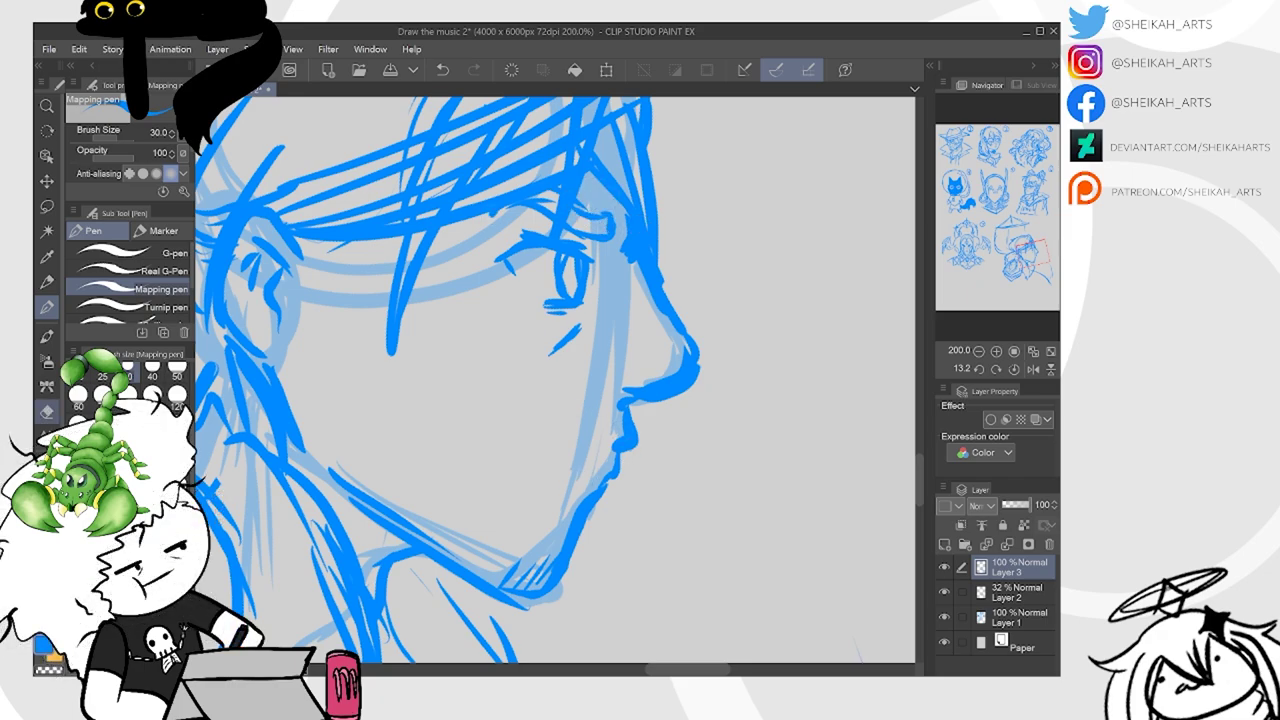
Draw a solid, wavy pointed shape above the hair beneath the triangular frame
scroll(603, 383, "down", 4)
scroll(667, 257, "down", 1)
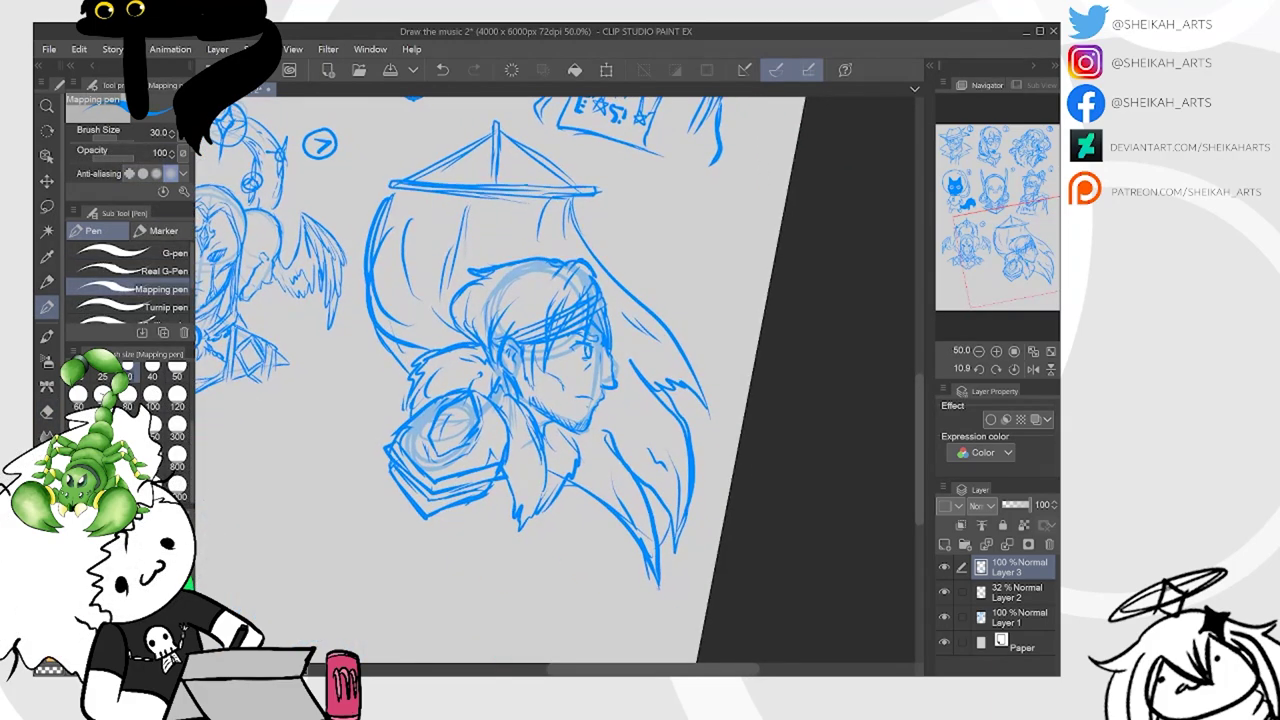
mouse_move(448, 282)
left_mouse_down()
mouse_move(480, 218)
mouse_move(484, 249)
mouse_move(530, 213)
left_mouse_up()
left_click_drag(440, 262, 458, 292)
mouse_move(452, 238)
left_mouse_down()
mouse_move(462, 294)
mouse_move(466, 260)
mouse_move(472, 292)
mouse_move(464, 276)
left_mouse_up()
mouse_move(532, 231)
left_mouse_down()
mouse_move(548, 254)
mouse_move(492, 264)
mouse_move(530, 254)
left_mouse_up()
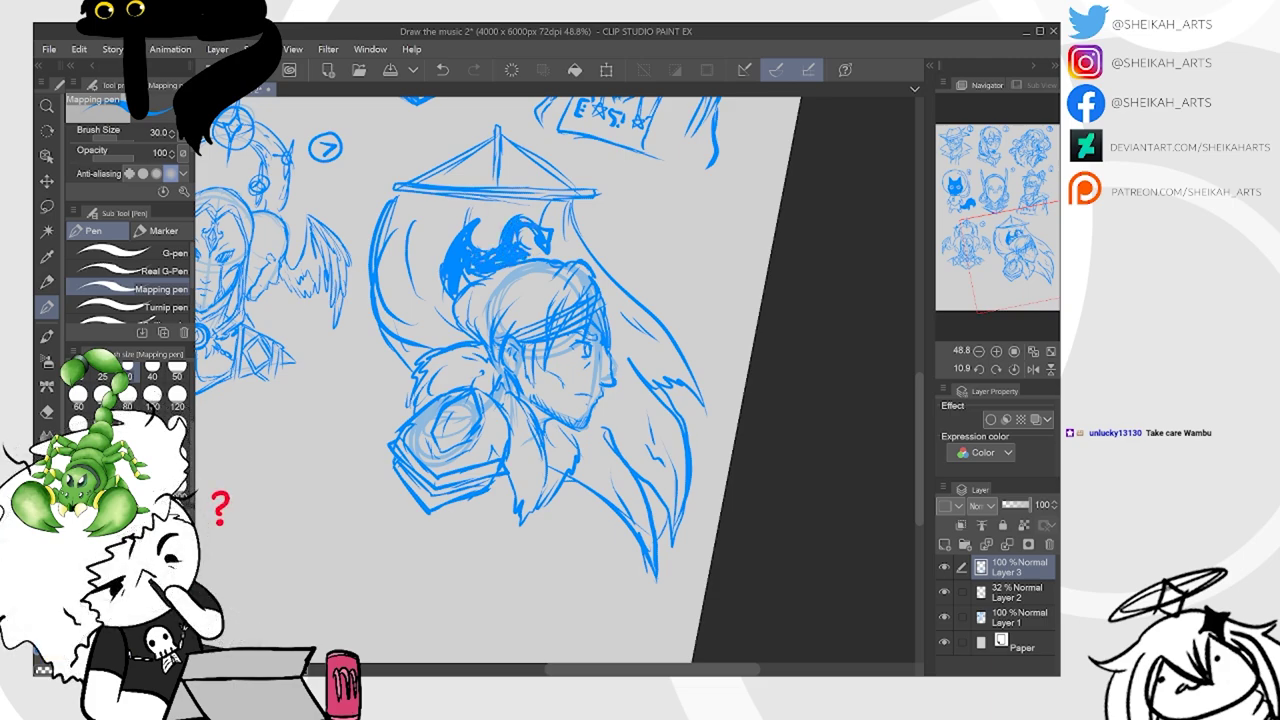
Add short fold and feather strokes to the flowing cloth at the front and to the collar below the chin
left_click_drag(627, 420, 614, 480)
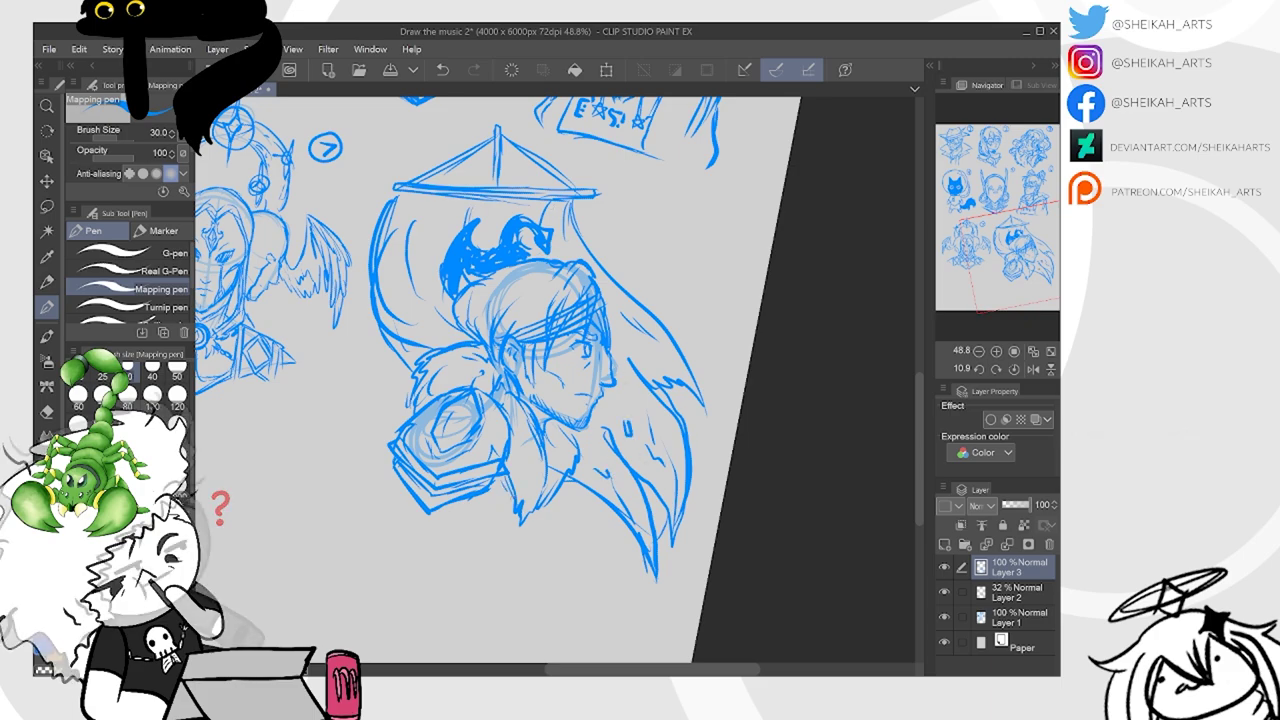
left_click_drag(545, 461, 543, 484)
mouse_move(563, 428)
left_mouse_down()
mouse_move(563, 486)
mouse_move(548, 508)
left_mouse_up()
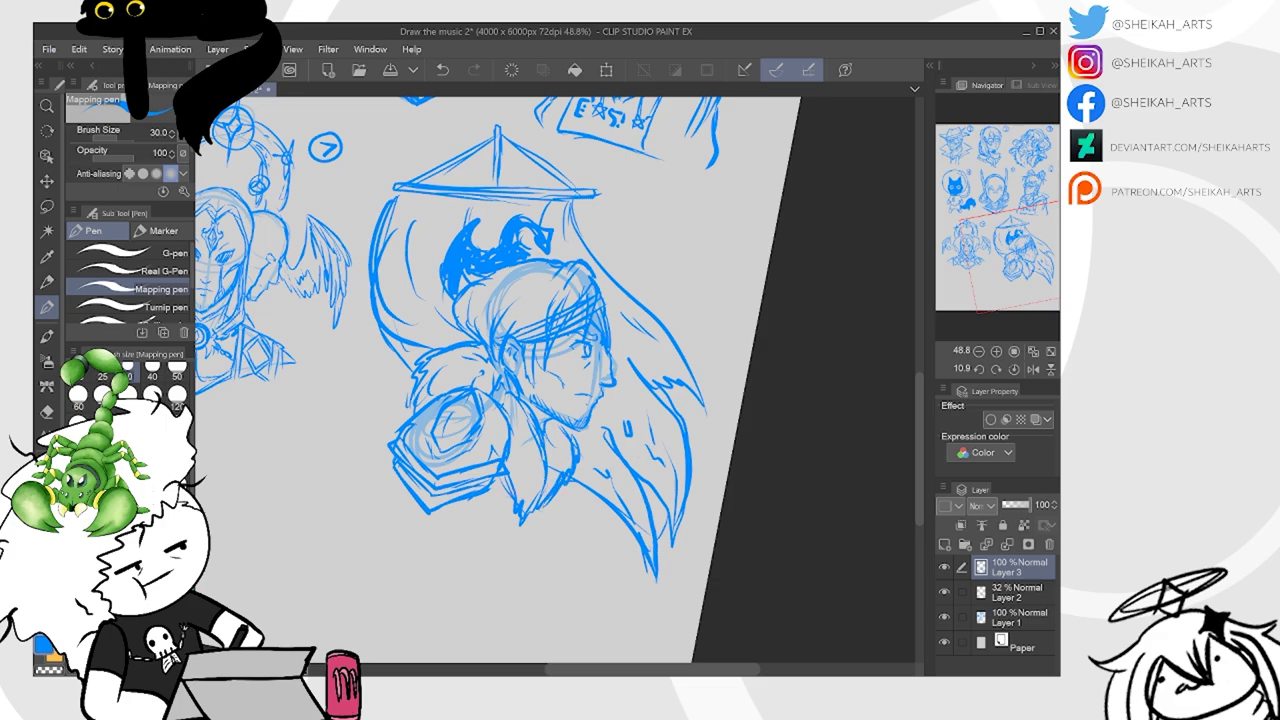
Draw the pointed lower edge of the profile bust beneath the collar and straighten the canvas rotation
mouse_move(472, 500)
left_mouse_down()
mouse_move(516, 536)
mouse_move(555, 498)
left_mouse_up()
key("minus")
key("minus")
key("ctrl+minus")
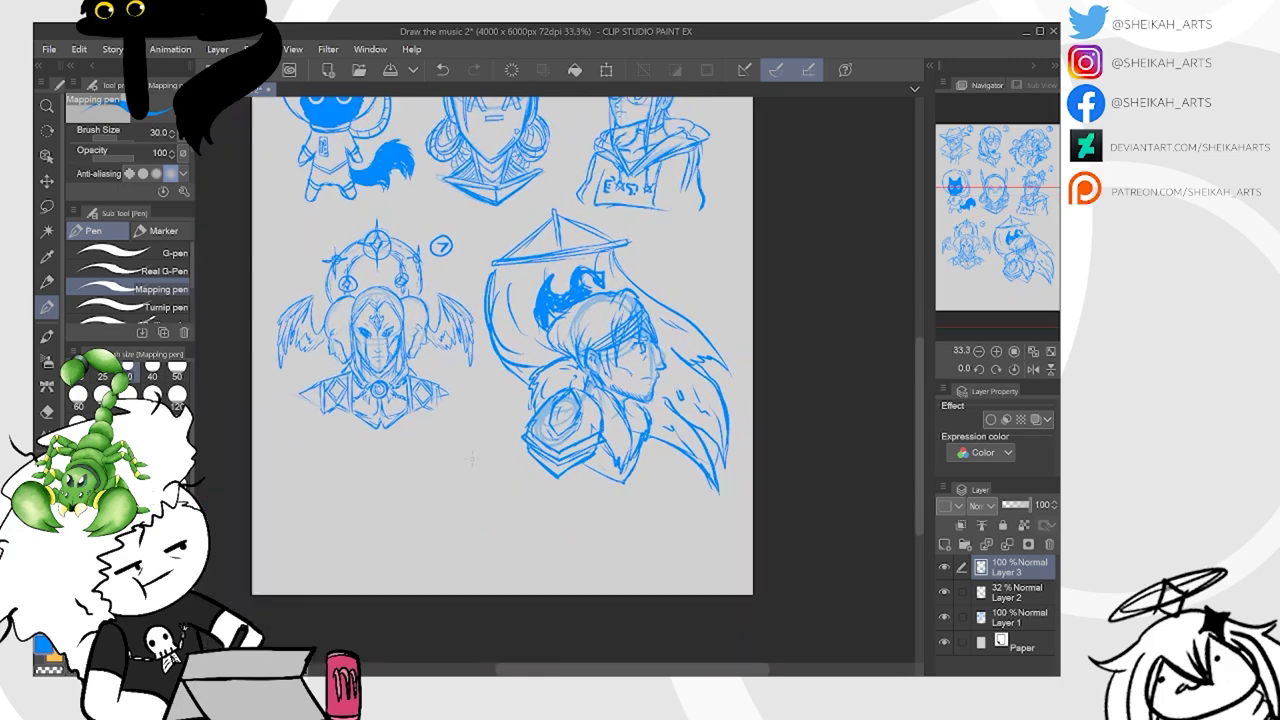
Lower the opacity of the rough guide on Layer 2 to 8% and make Layer 3 the active layer
left_click(1016, 592)
left_click_drag(1011, 505, 1004, 504)
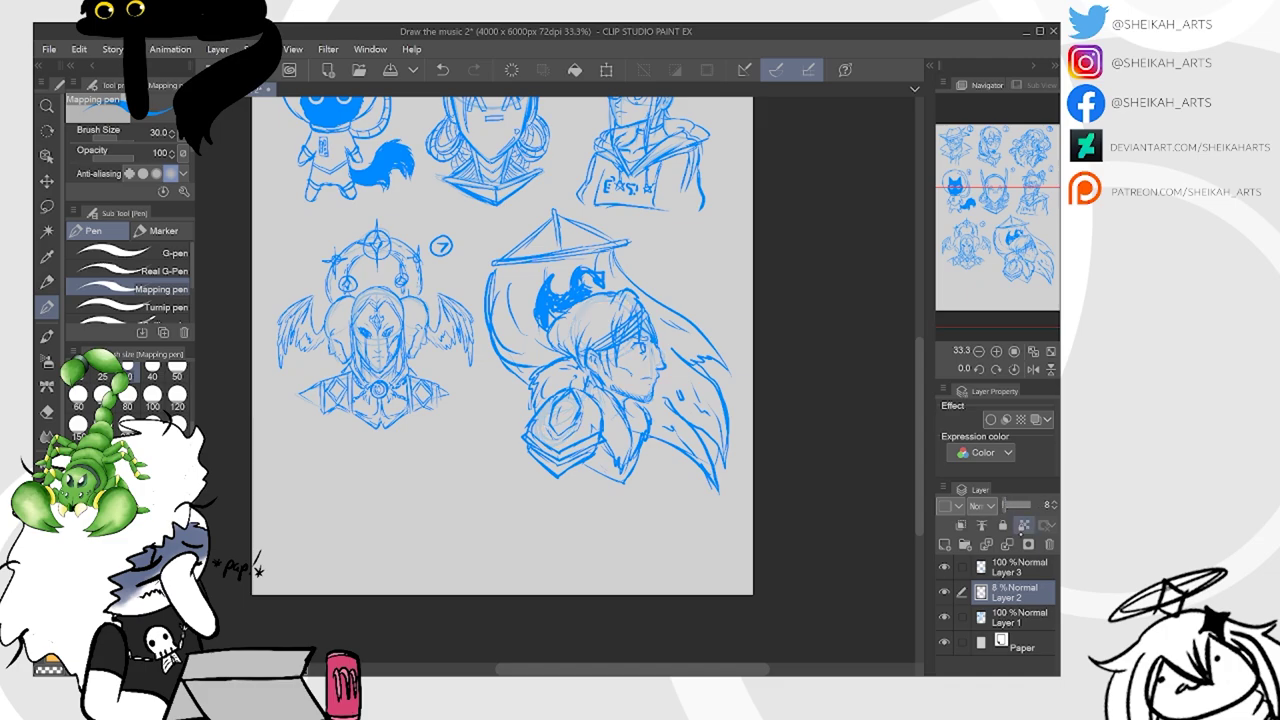
left_click(1012, 567)
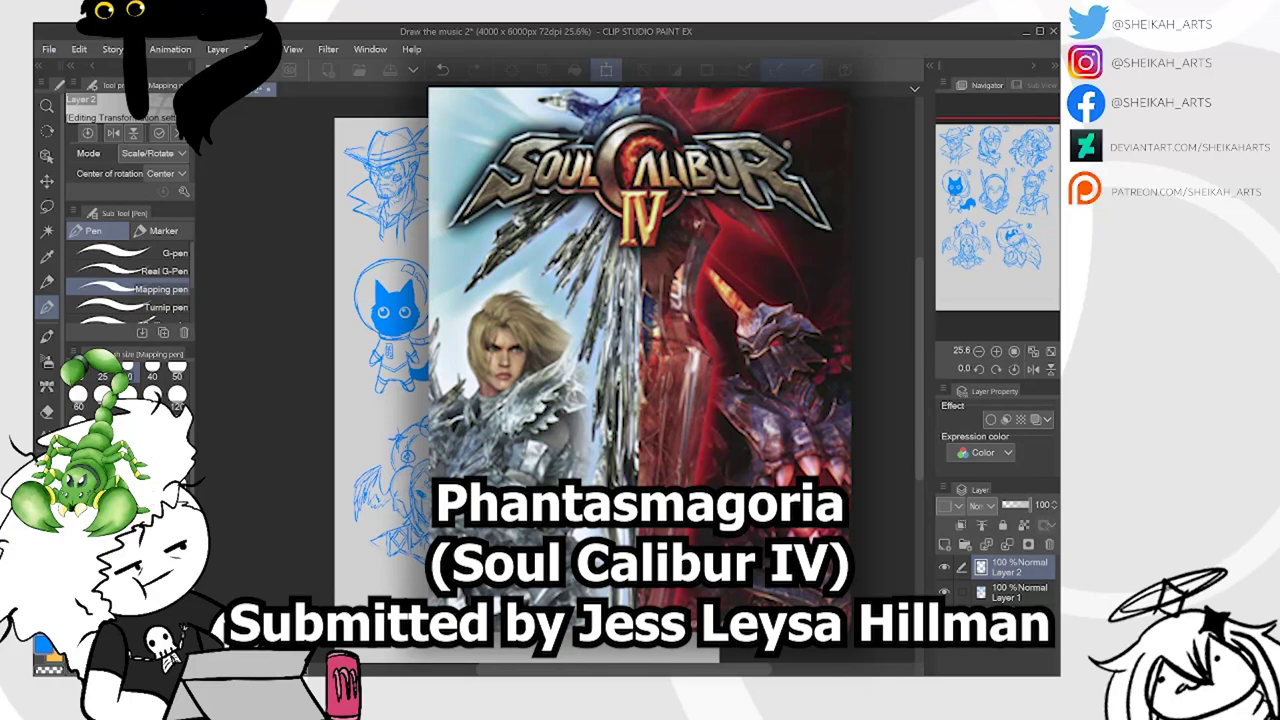
Apply the scaling of the numbered eighth bust and merge its layer down into Layer 1
key("Return")
scroll(560, 375, "down", 1)
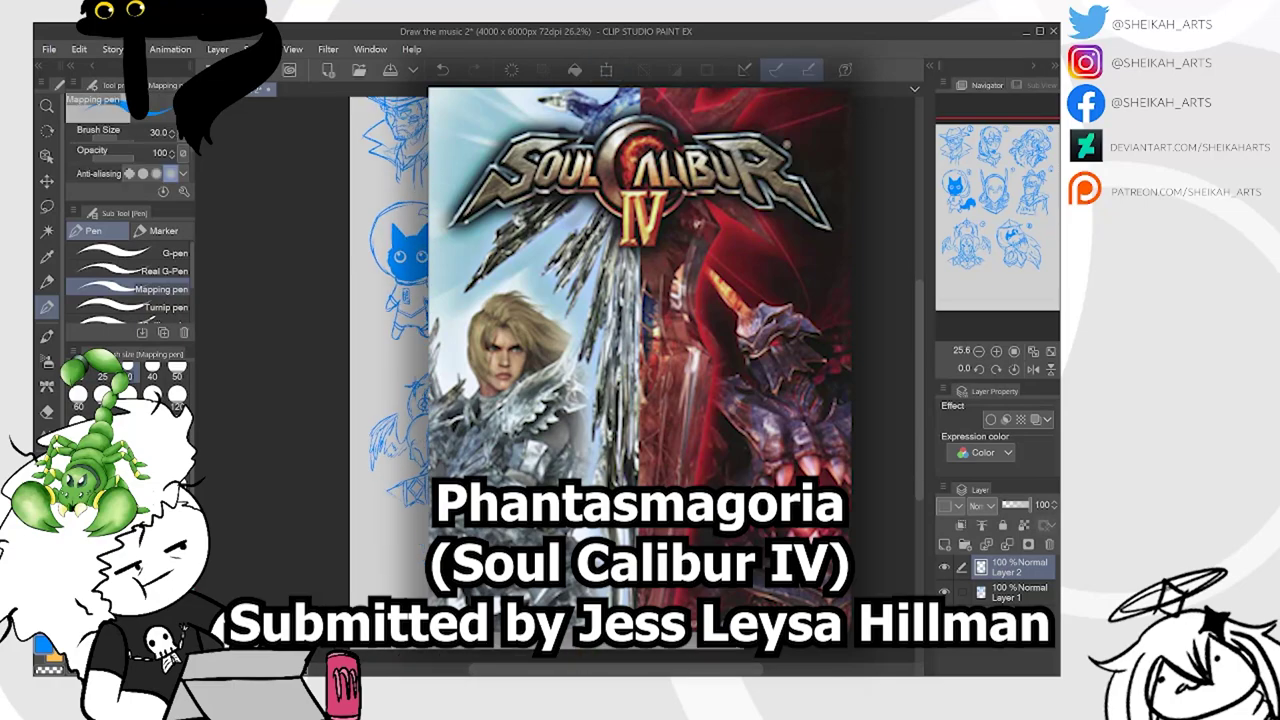
scroll(560, 375, "up", 2)
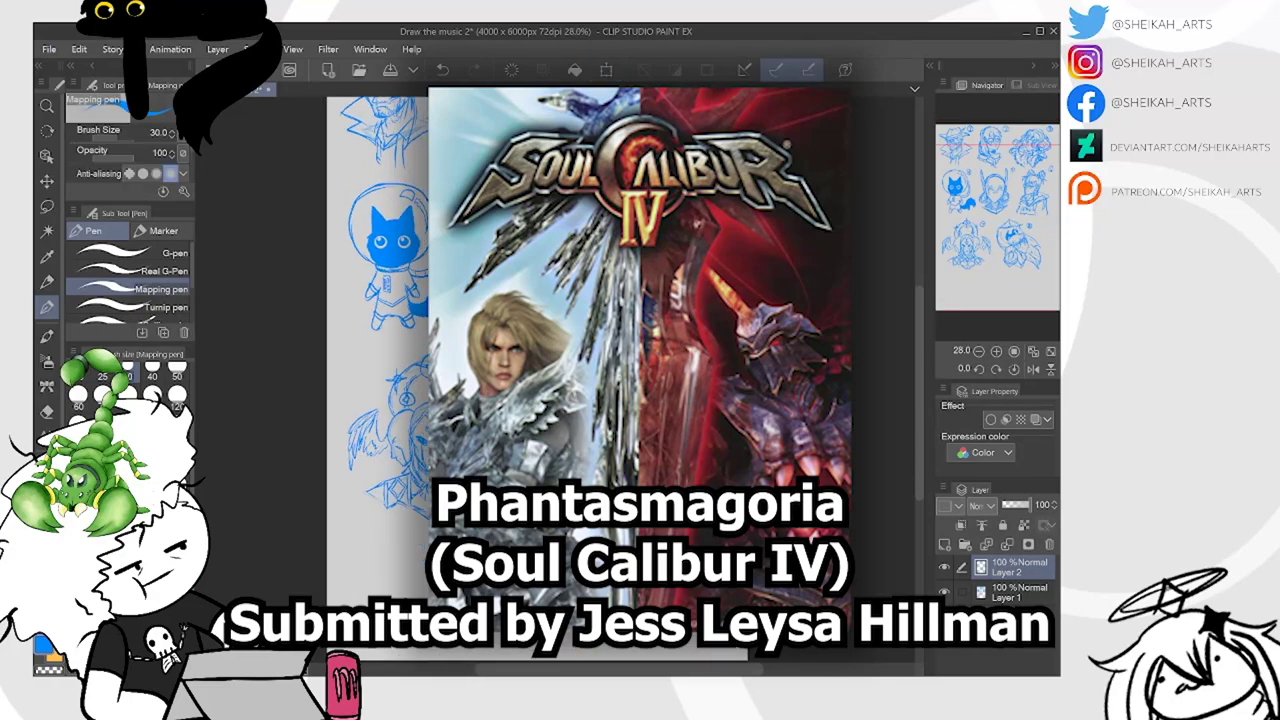
key("ctrl+e")
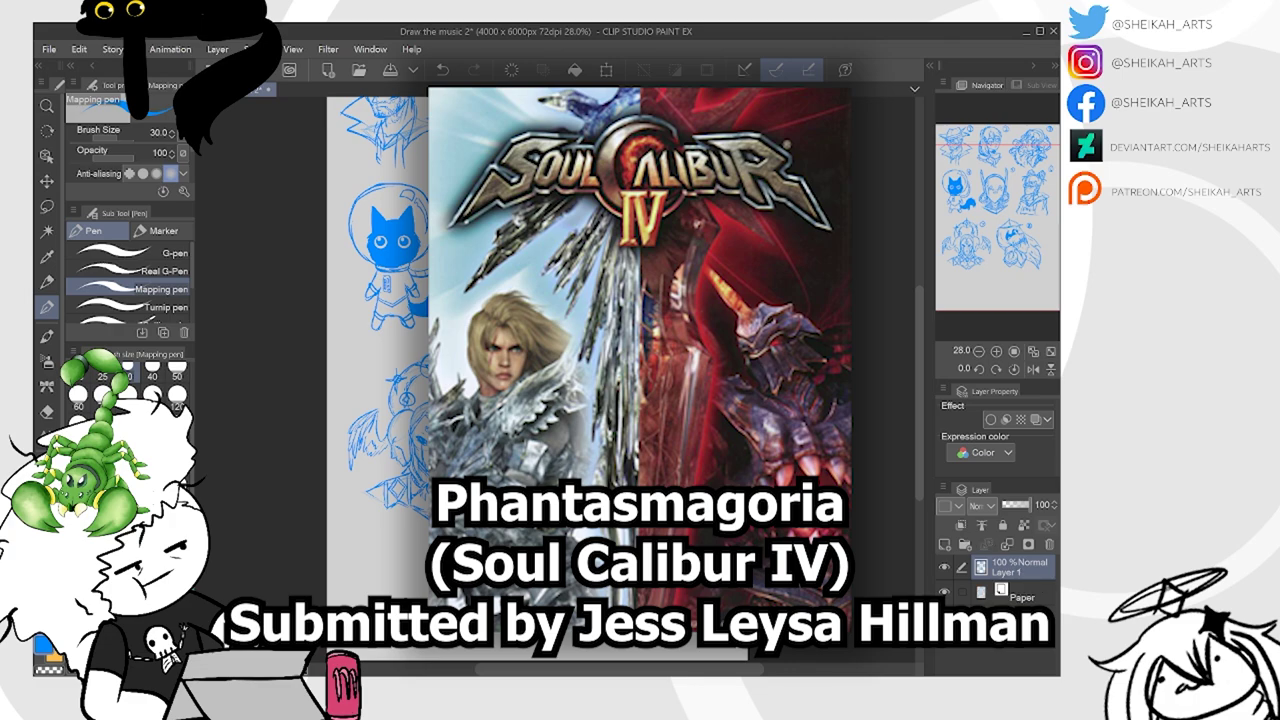
scroll(640, 370, "down", 2)
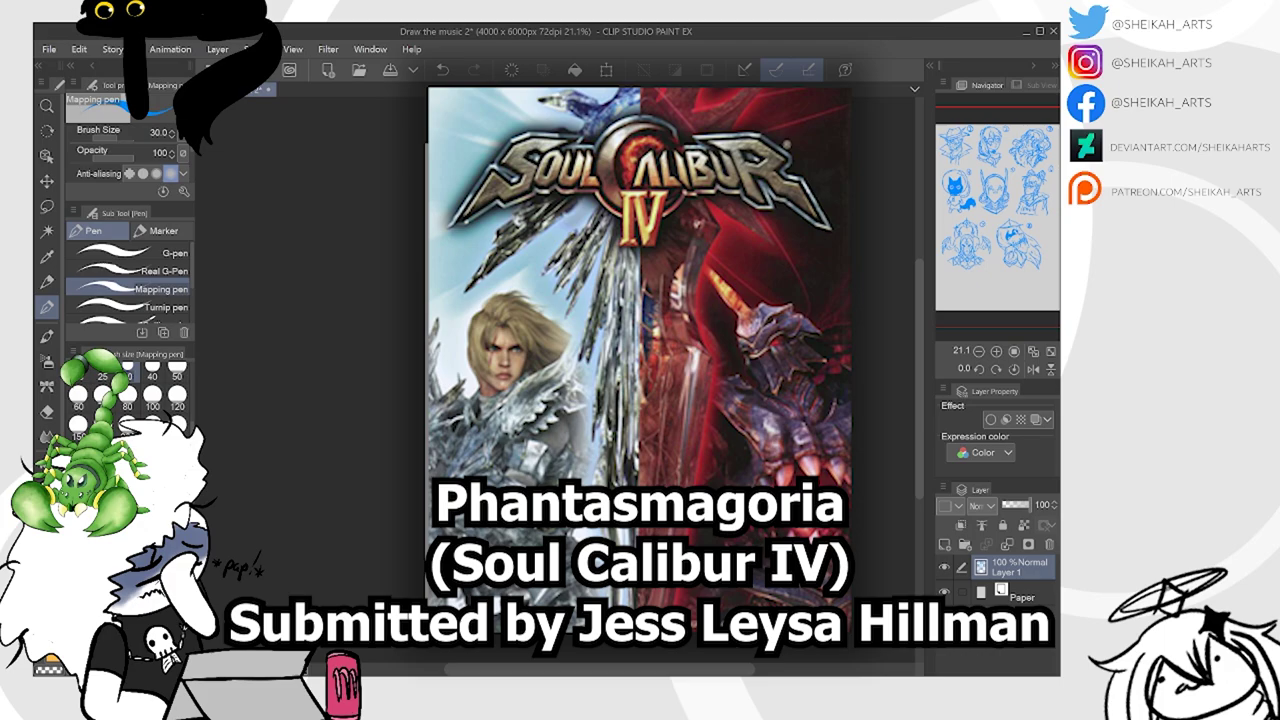
scroll(555, 565, "up", 2)
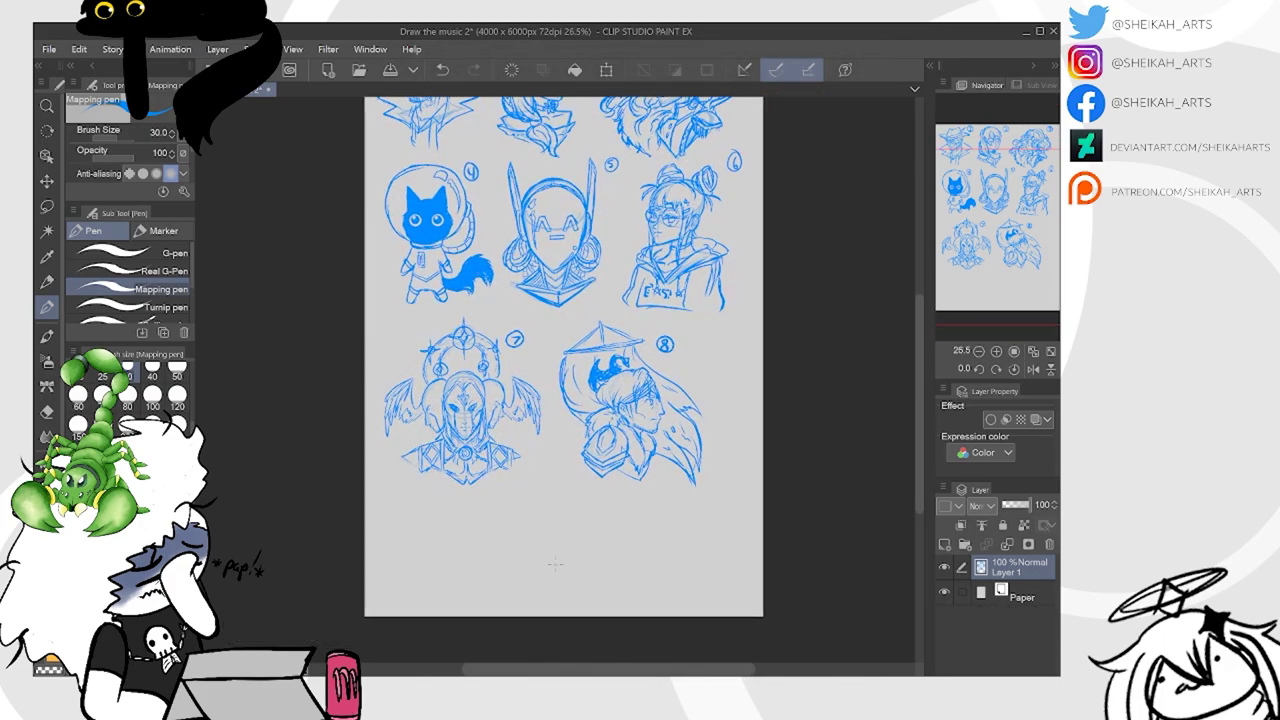
Lasso busts 7 and 8, move them slightly right and up on the sheet, and clear the selection
key("m")
mouse_move(530, 320)
left_mouse_down()
mouse_move(483, 301)
mouse_move(425, 317)
mouse_move(320, 453)
mouse_move(626, 567)
mouse_move(760, 403)
mouse_move(670, 317)
mouse_move(615, 303)
mouse_move(535, 322)
left_mouse_up()
key("k")
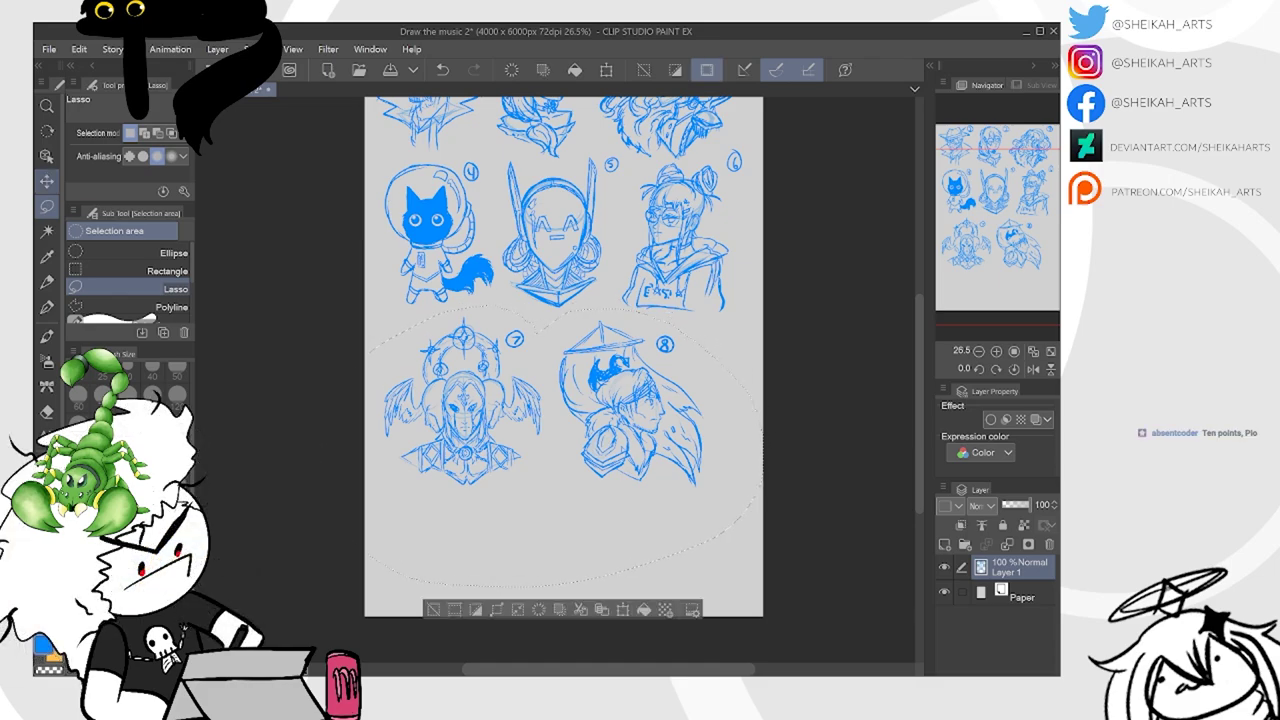
left_click_drag(625, 386, 645, 388)
left_click_drag(641, 395, 641, 389)
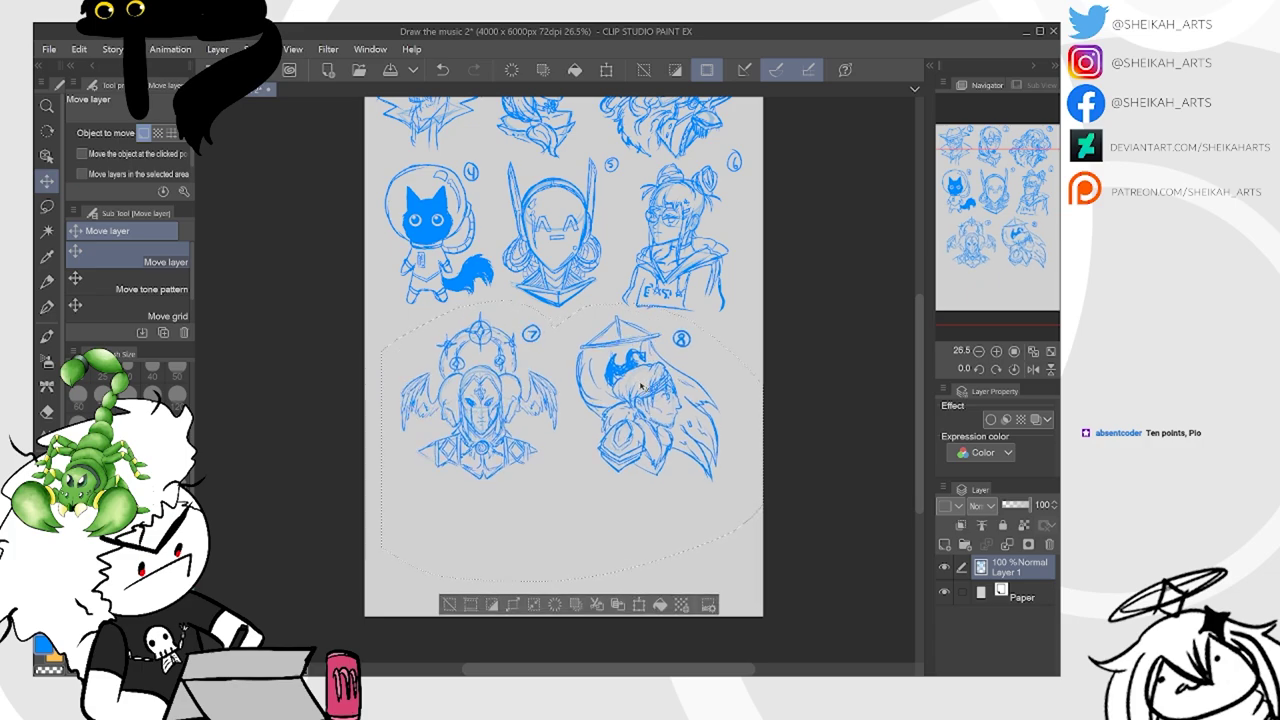
left_click(706, 69)
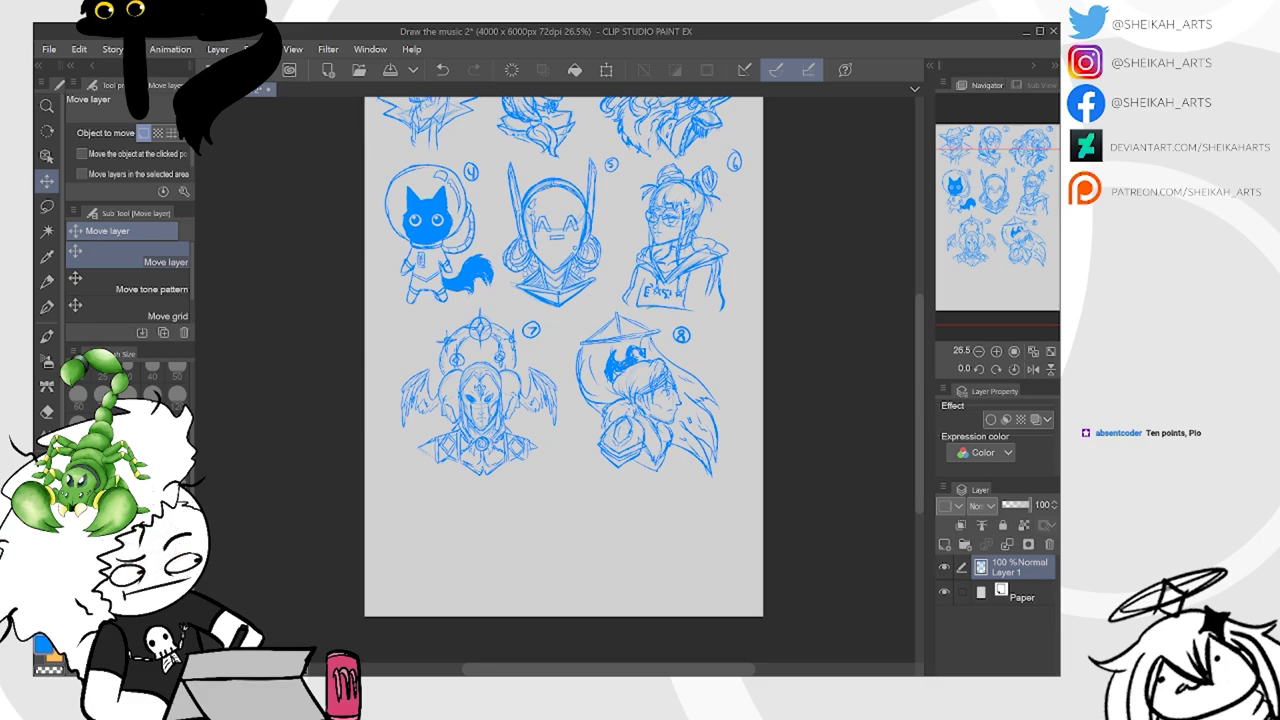
Add a new layer for the next bust and draw the masked face's second slanted eye and right side contour
left_click(945, 545)
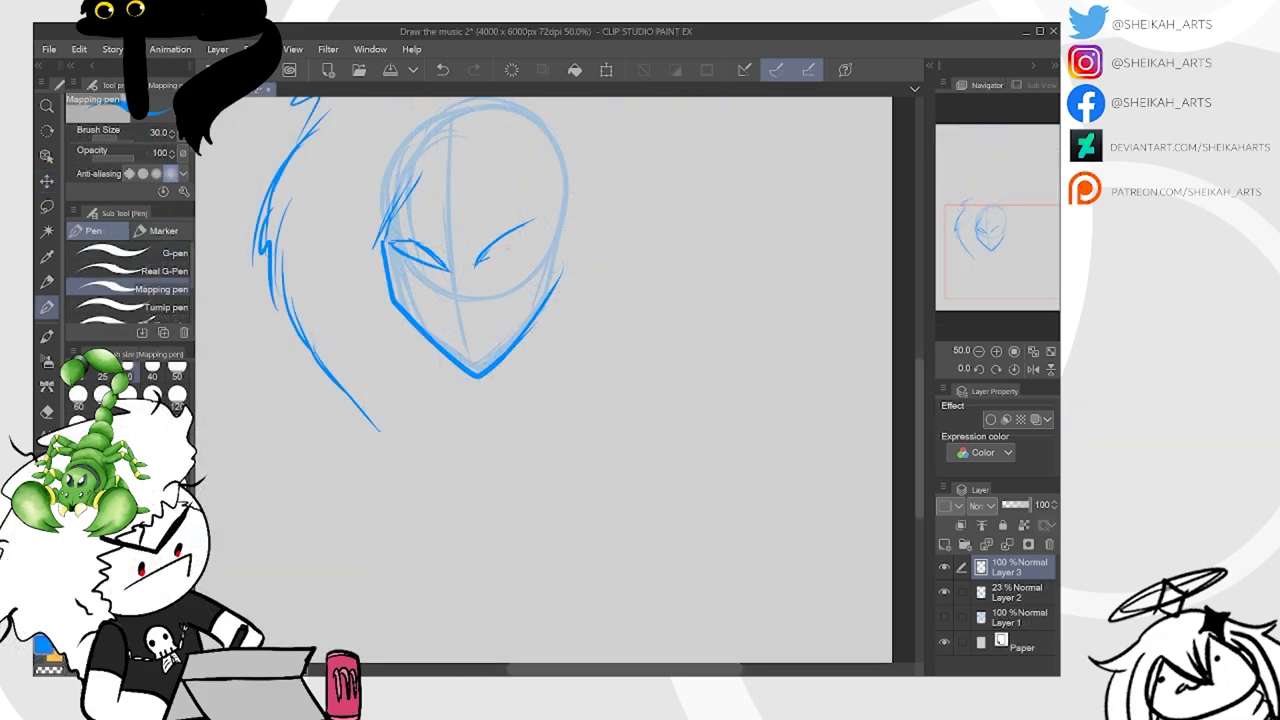
mouse_move(485, 261)
left_mouse_down()
mouse_move(538, 222)
mouse_move(468, 268)
left_mouse_up()
left_click_drag(564, 188, 549, 294)
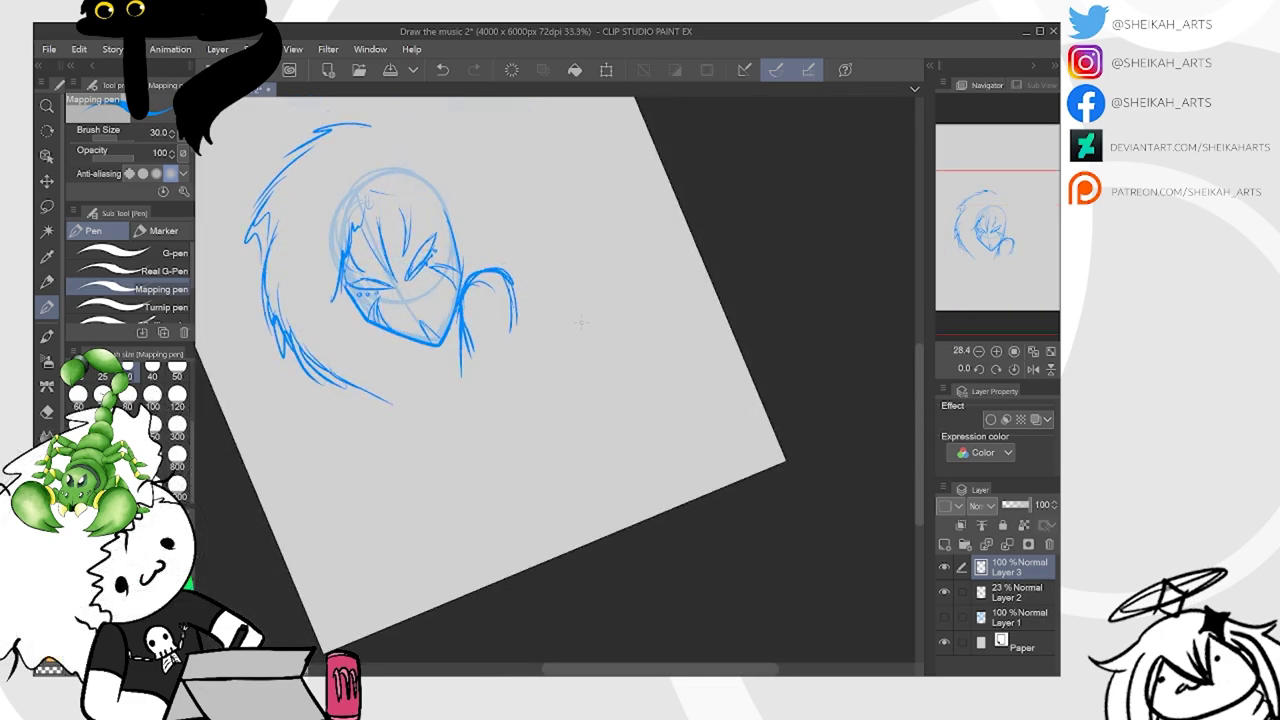
Sketch the raised hand and forearm beside the chin with long outer and inner edges and a line between them
scroll(581, 322, "up", 3)
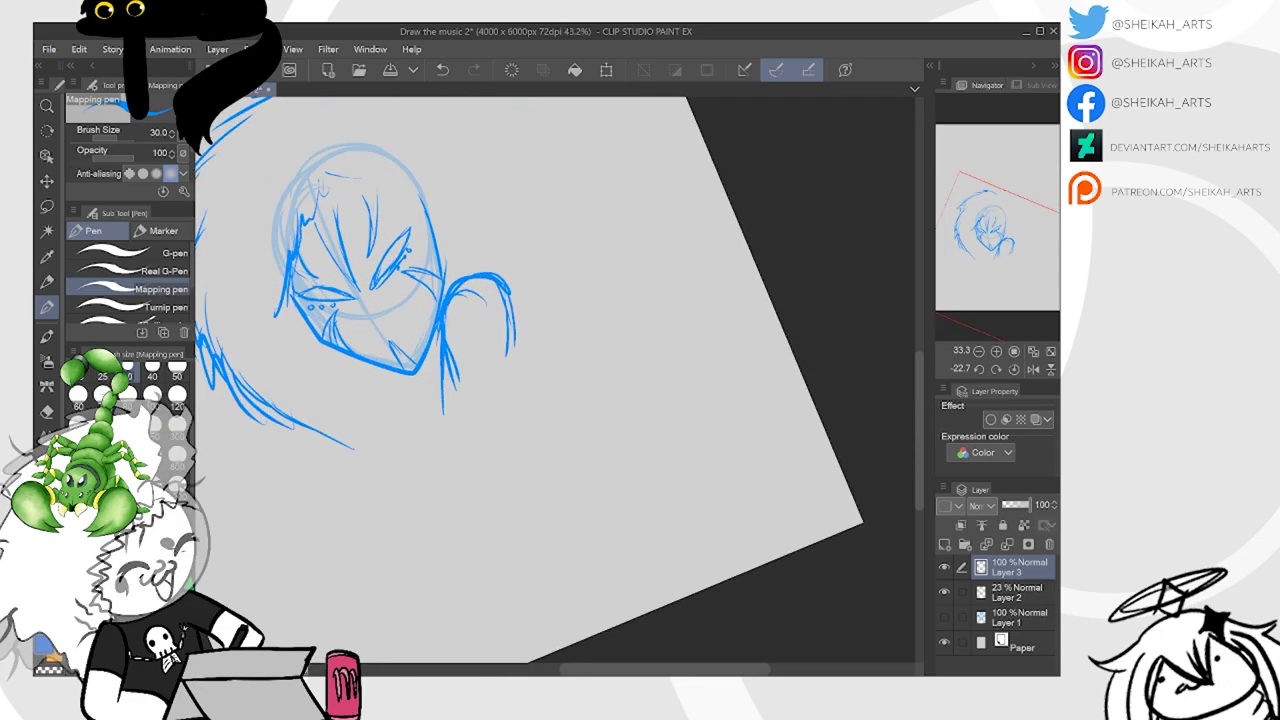
left_click_drag(513, 322, 517, 356)
left_click_drag(437, 376, 440, 522)
left_click_drag(517, 364, 502, 512)
left_click_drag(475, 414, 472, 507)
mouse_move(436, 294)
left_mouse_down()
mouse_move(430, 334)
mouse_move(505, 292)
mouse_move(516, 354)
left_mouse_up()
left_click_drag(432, 344, 446, 392)
Strengthen the hand and forearm outline and draw the furry edge on the right side of the hood
mouse_move(488, 288)
left_mouse_down()
mouse_move(499, 401)
mouse_move(623, 289)
left_mouse_up()
left_click_drag(563, 363, 520, 428)
left_click_drag(550, 330, 567, 473)
scroll(567, 400, "down", 2)
mouse_move(514, 352)
left_mouse_down()
mouse_move(494, 372)
mouse_move(492, 406)
left_mouse_up()
mouse_move(585, 102)
left_mouse_down()
mouse_move(517, 215)
mouse_move(553, 217)
mouse_move(589, 245)
mouse_move(639, 314)
mouse_move(623, 325)
mouse_move(632, 358)
mouse_move(589, 416)
left_mouse_up()
key("ctrl+minus")
mouse_move(468, 309)
left_mouse_down()
mouse_move(480, 298)
mouse_move(510, 316)
mouse_move(543, 370)
left_mouse_up()
mouse_move(488, 458)
left_mouse_down()
mouse_move(476, 350)
mouse_move(457, 314)
mouse_move(466, 222)
mouse_move(452, 320)
left_mouse_up()
Erase the outer edge of the hand and forearm and the line inside them using the Rough eraser at size 100
left_click(47, 411)
scroll(573, 424, "up", 2)
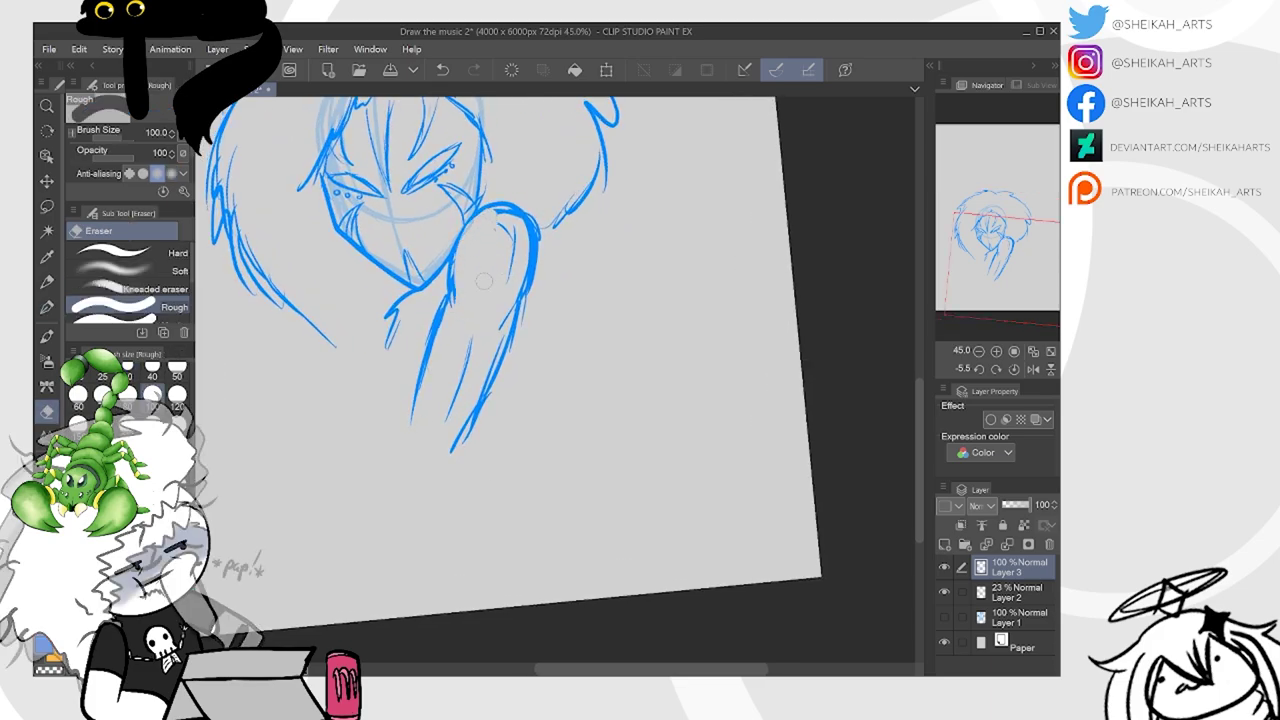
left_click_drag(494, 218, 510, 282)
left_click_drag(534, 215, 519, 306)
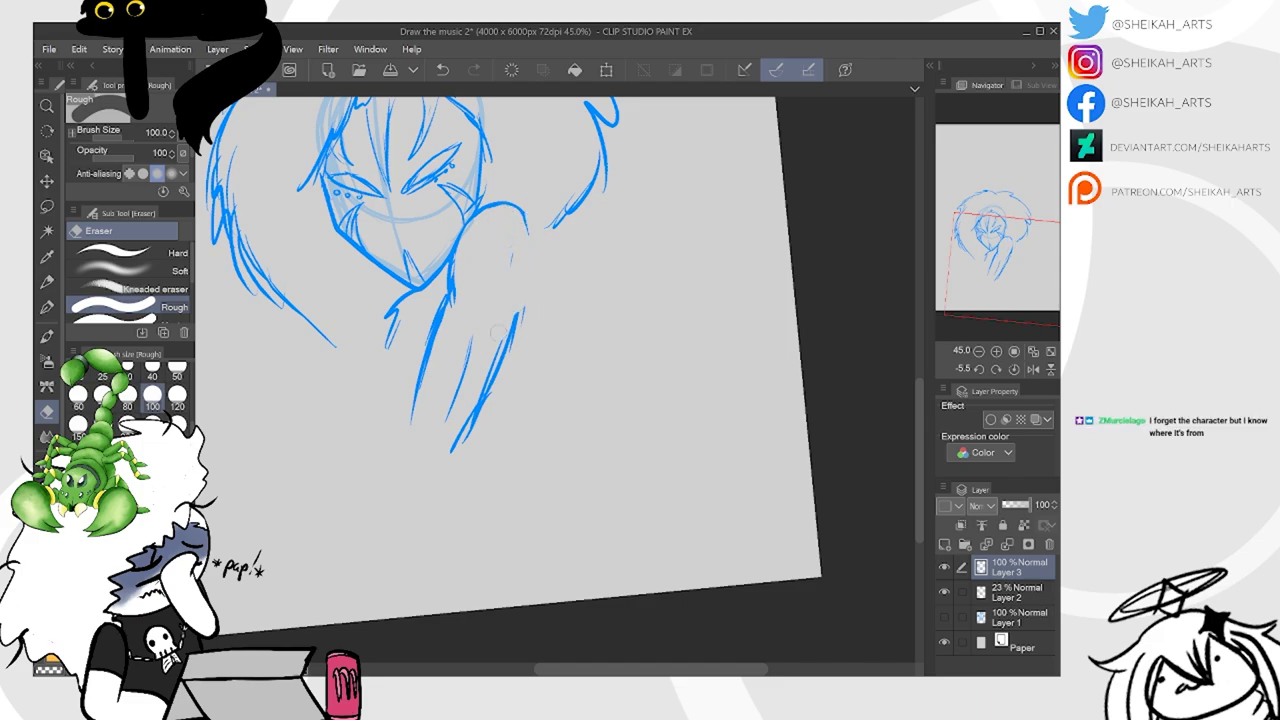
mouse_move(466, 368)
left_mouse_down()
mouse_move(443, 427)
mouse_move(466, 340)
left_mouse_up()
mouse_move(427, 437)
left_mouse_down()
mouse_move(483, 385)
mouse_move(452, 447)
mouse_move(518, 305)
left_mouse_up()
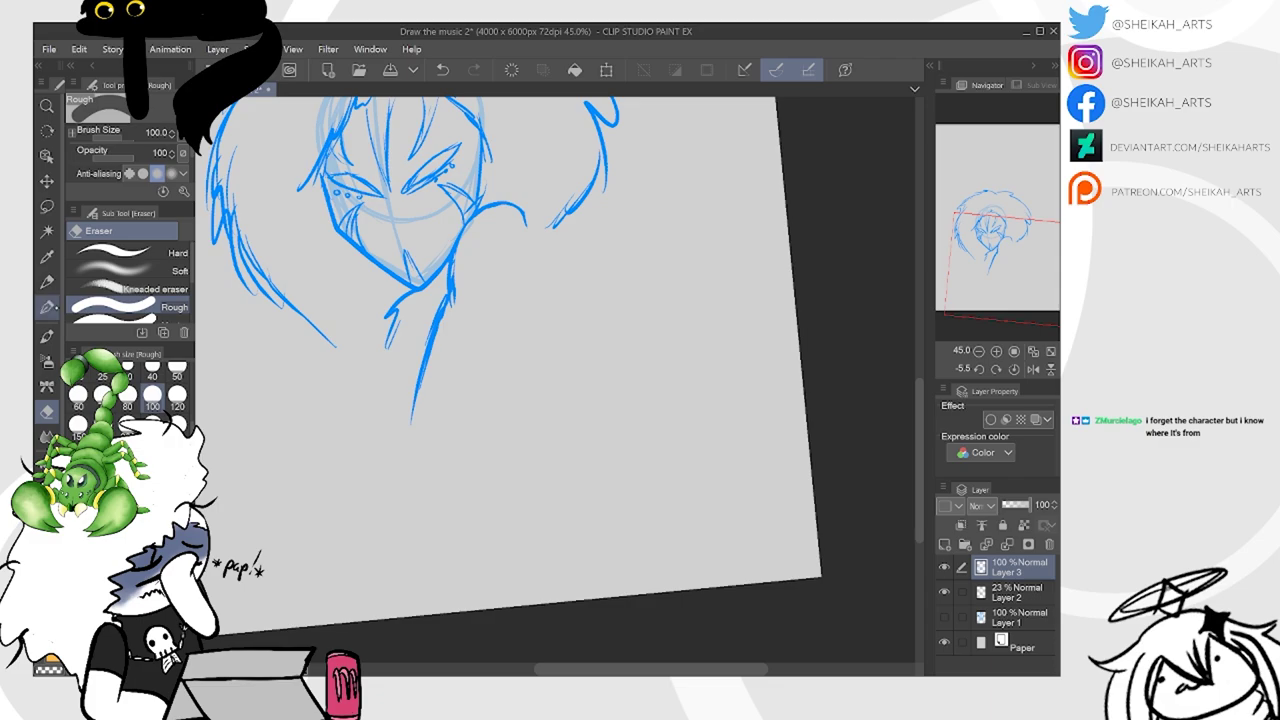
Redraw the outer edge of the raised hand with the Mapping pen and divide the knuckle plates with short vertical strokes
left_click(47, 307)
left_click_drag(523, 214, 535, 250)
left_click_drag(535, 250, 531, 276)
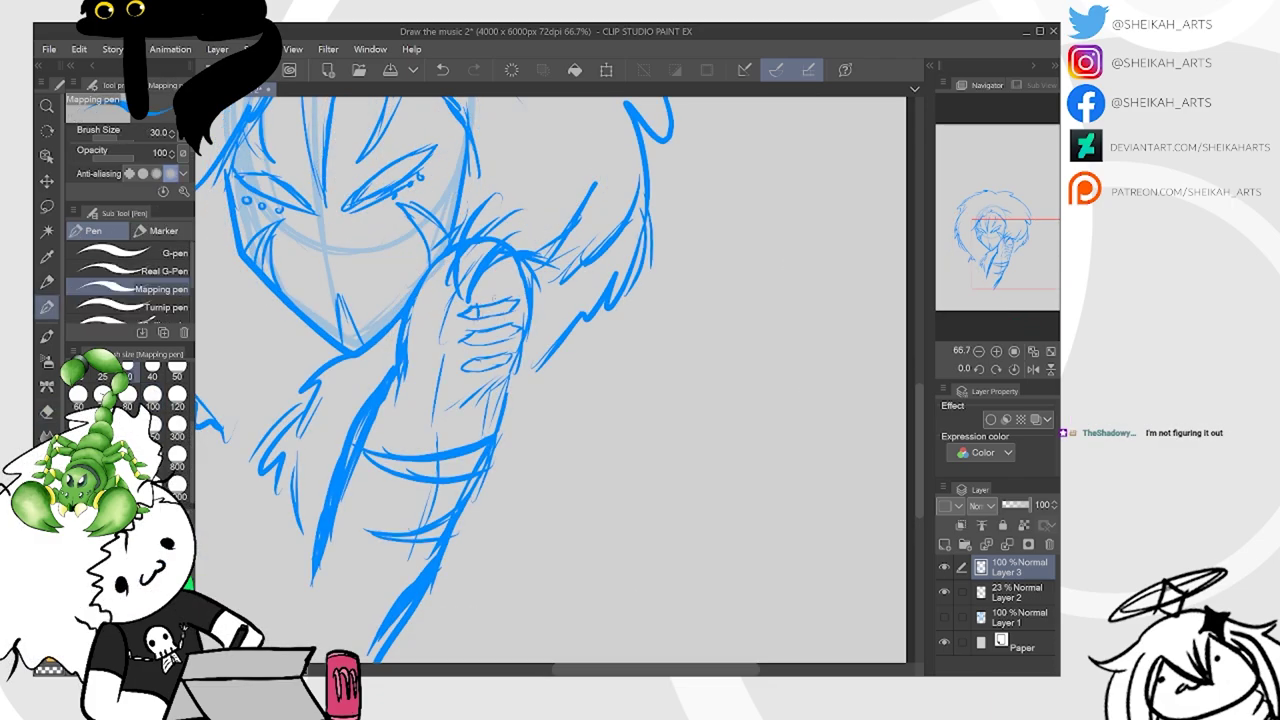
left_click_drag(487, 299, 487, 318)
mouse_move(507, 297)
left_mouse_down()
mouse_move(481, 350)
mouse_move(502, 341)
left_mouse_up()
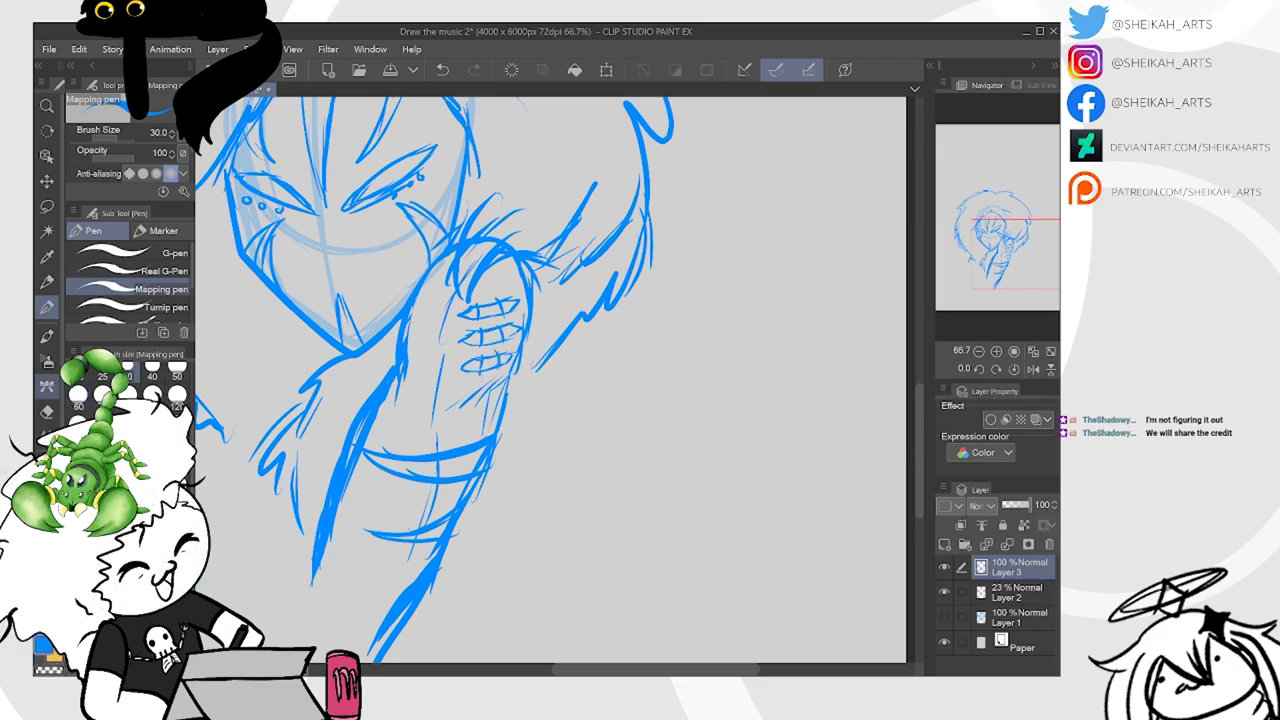
key("e")
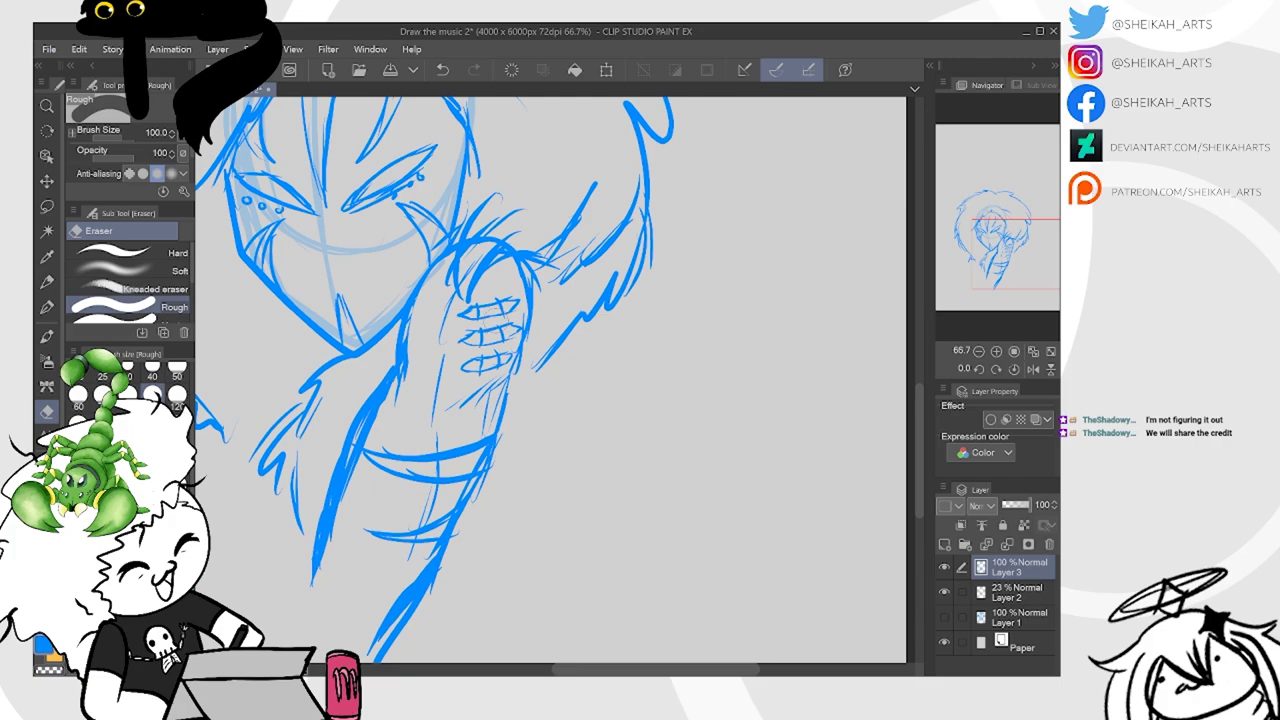
left_click_drag(490, 302, 489, 318)
scroll(520, 267, "up", 1)
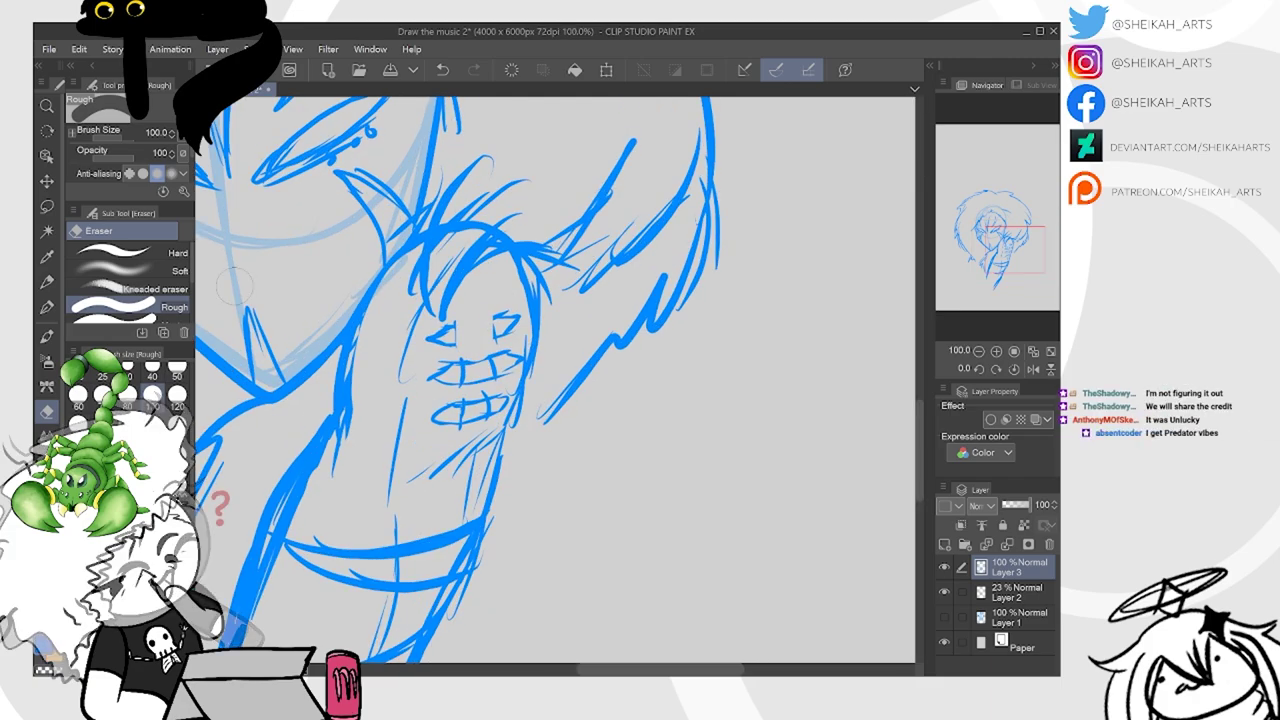
left_click(445, 70)
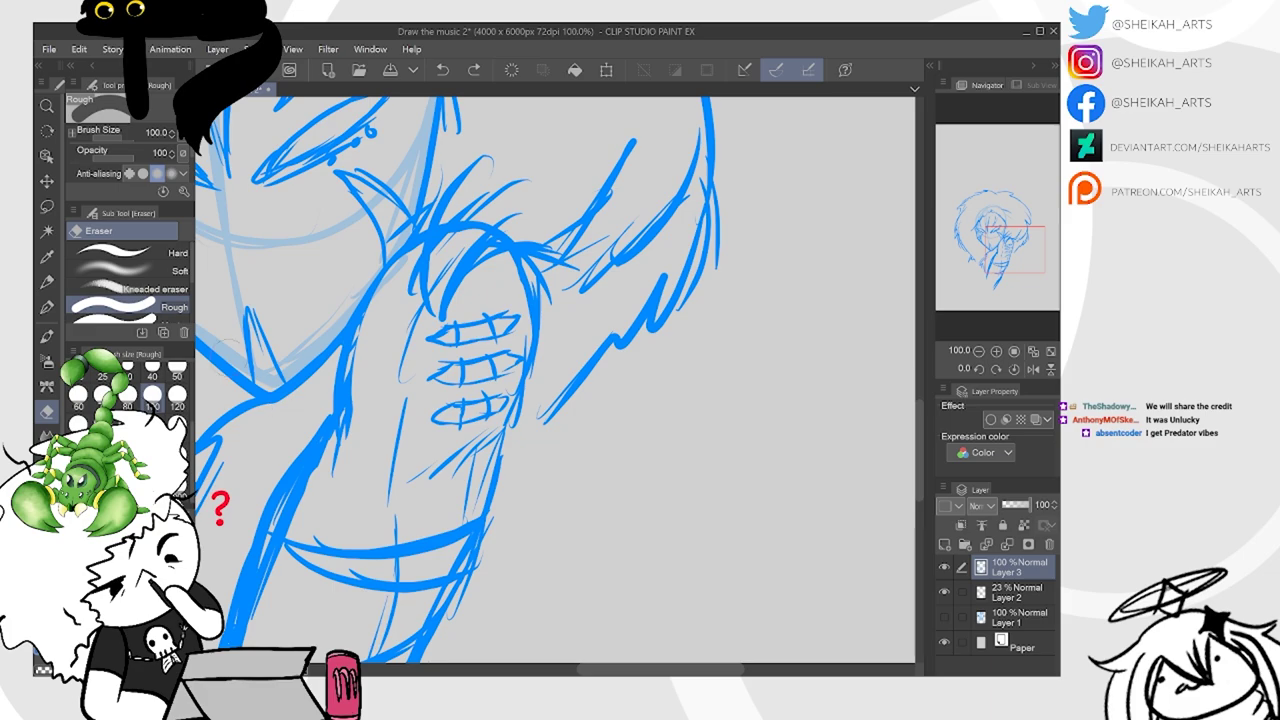
Set the eraser size to 40 and erase the middle sections of the three knuckle plates
left_click(153, 372)
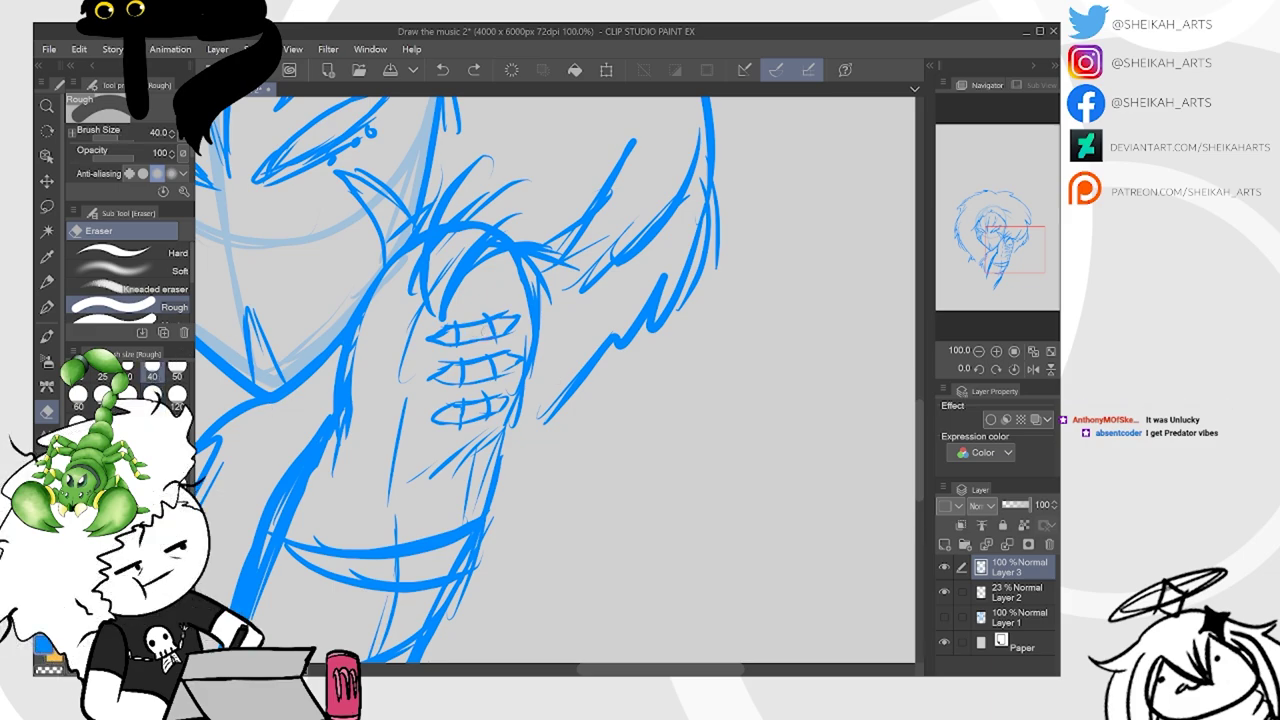
left_click_drag(514, 441, 508, 403)
scroll(508, 403, "up", 1)
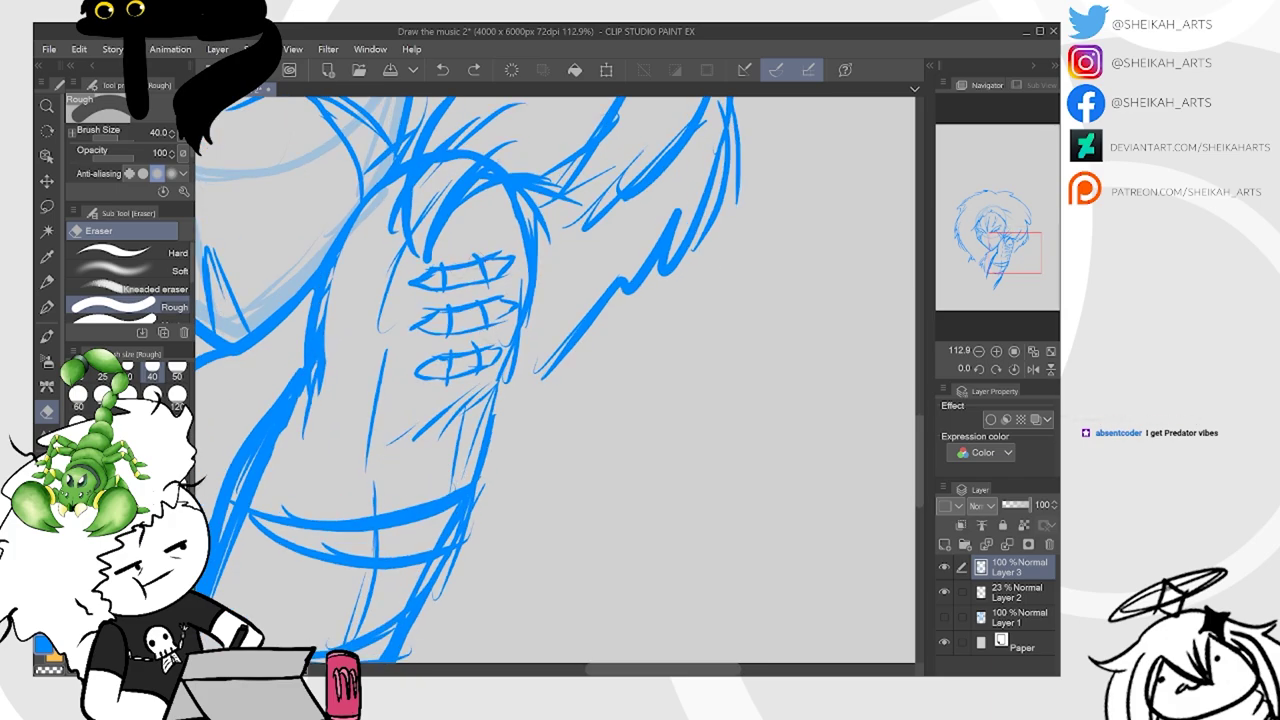
mouse_move(454, 263)
left_mouse_down()
mouse_move(454, 289)
mouse_move(466, 270)
mouse_move(455, 385)
mouse_move(472, 350)
mouse_move(463, 355)
left_mouse_up()
Draw small connecting marks between the paired knuckle plates on the hand with the Mapping pen
key("p")
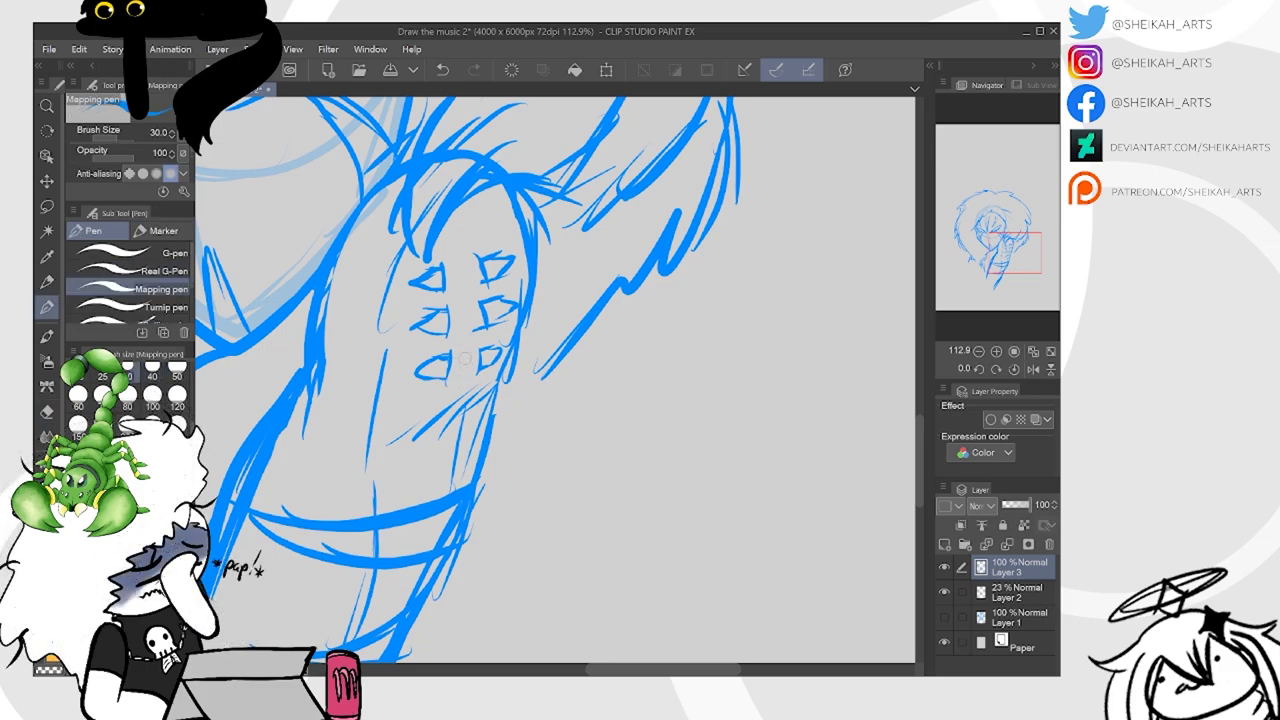
left_click_drag(456, 380, 470, 377)
mouse_move(455, 334)
left_mouse_down()
mouse_move(471, 331)
mouse_move(468, 284)
left_mouse_up()
mouse_move(456, 260)
left_mouse_down()
mouse_move(527, 243)
mouse_move(598, 287)
left_mouse_up()
scroll(598, 287, "down", 3)
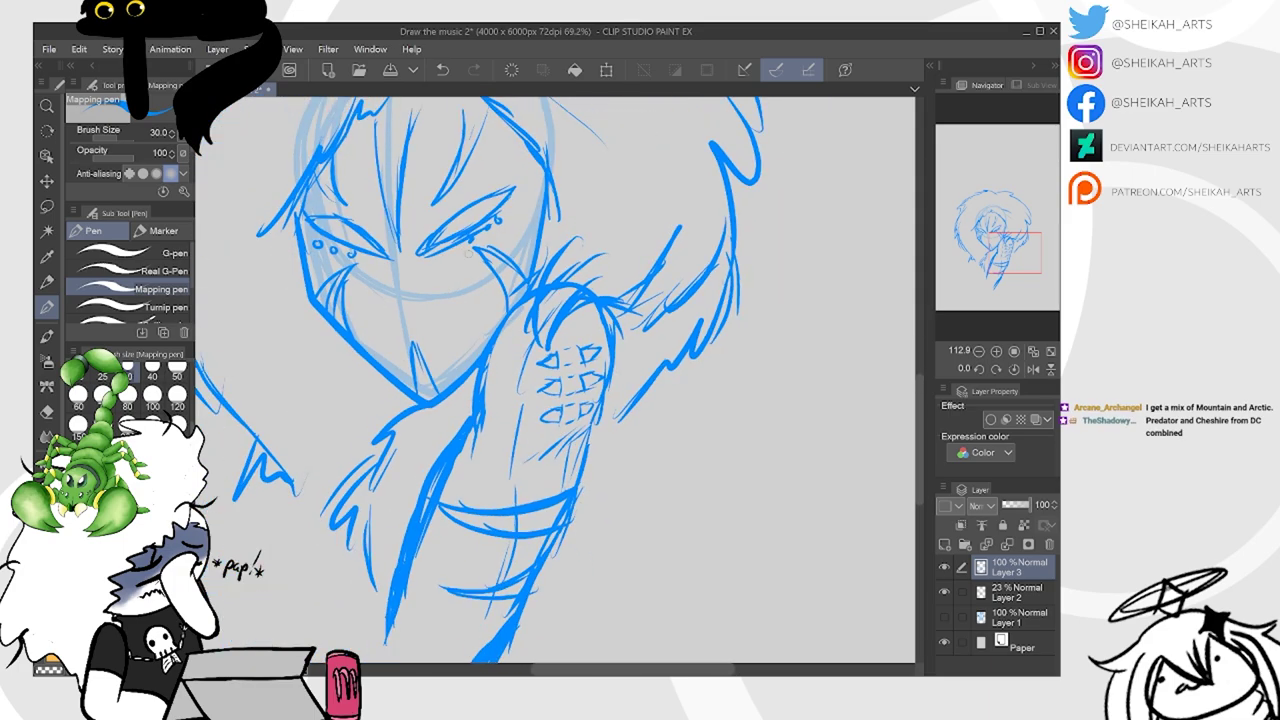
scroll(310, 210, "down", 3)
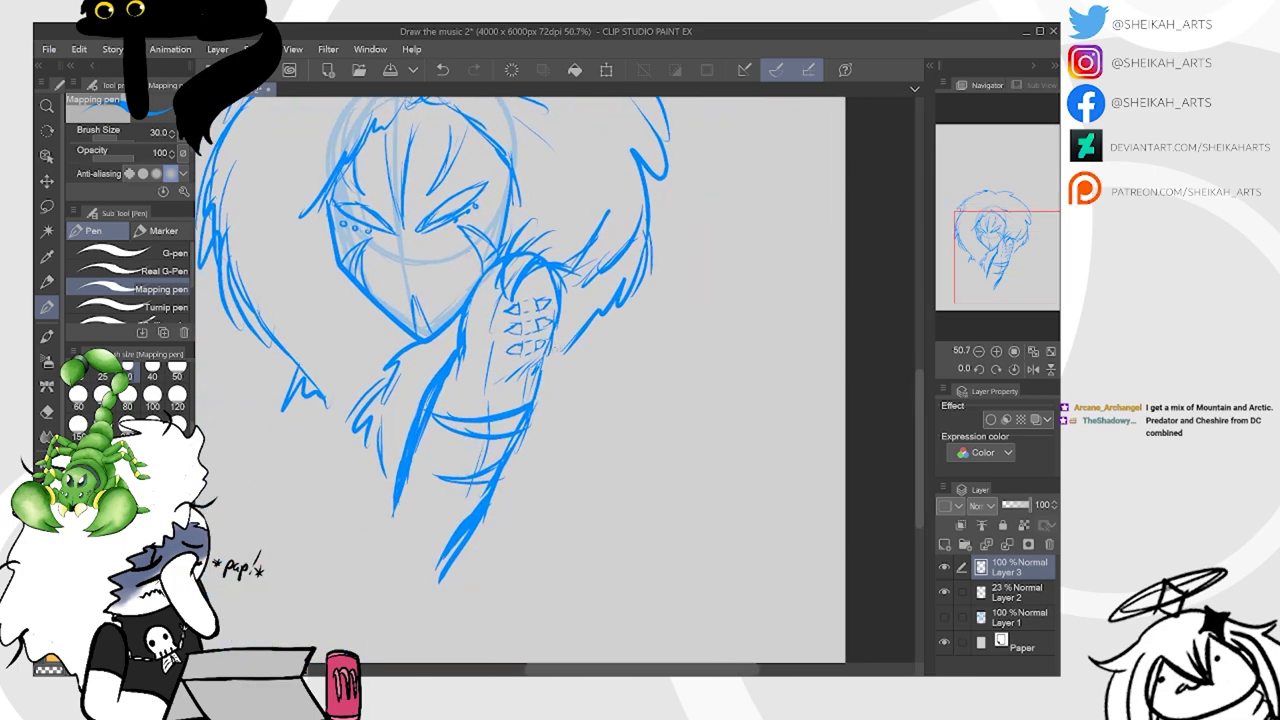
Thicken the outer edge of the hand and add curved wrap bands across the lower forearm
left_click_drag(558, 324, 553, 346)
left_click_drag(566, 285, 530, 390)
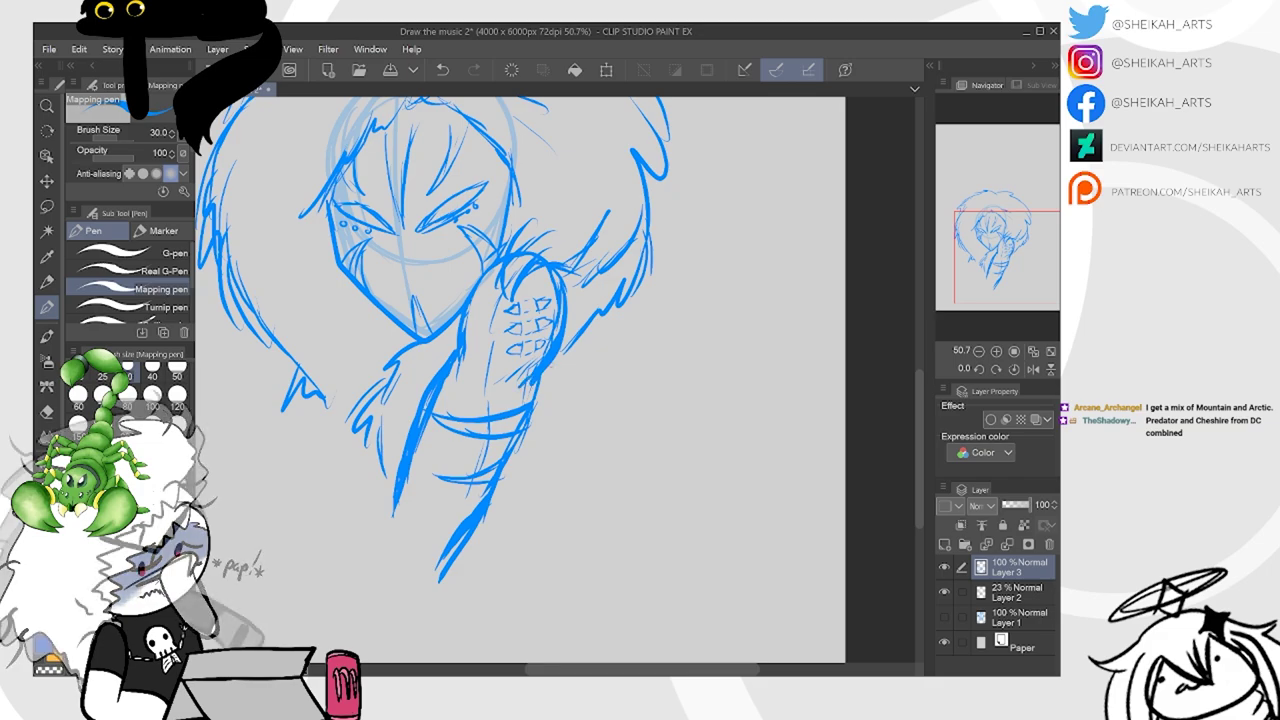
left_click_drag(432, 470, 495, 473)
left_click_drag(443, 508, 484, 494)
left_click_drag(443, 508, 473, 511)
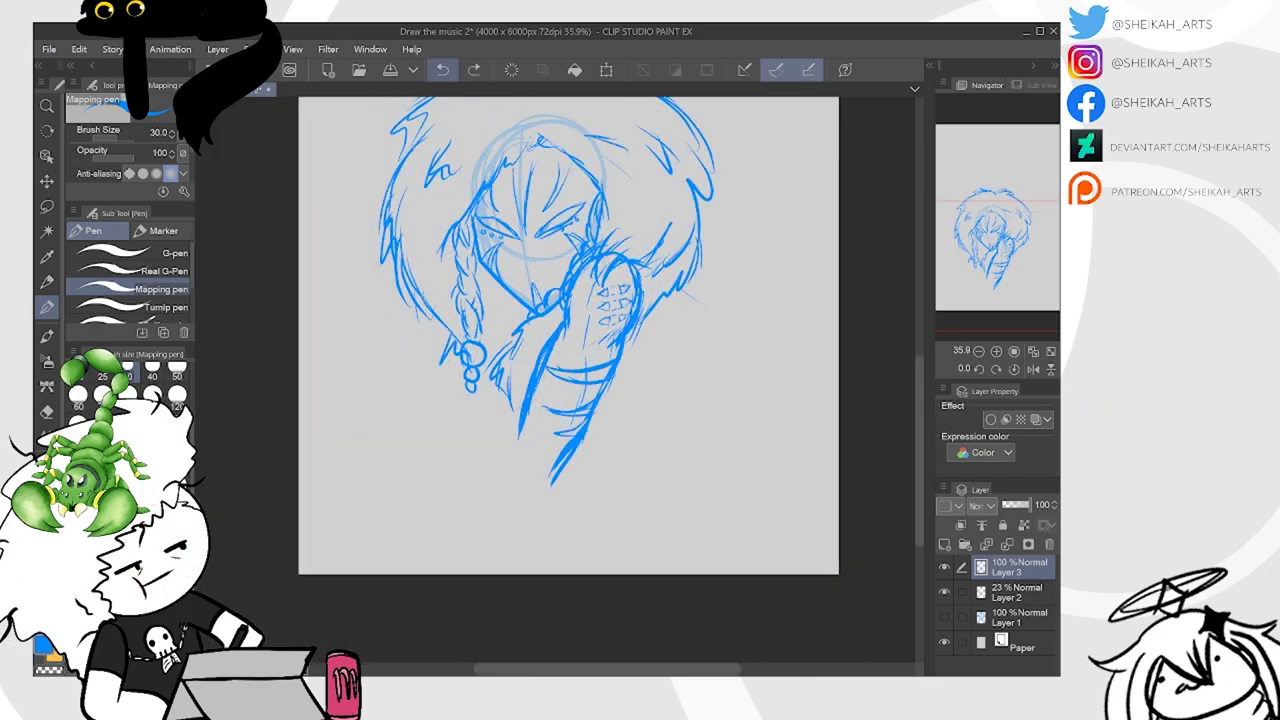
Draw the jagged fur cape below the beaded braid and add short strokes under both lower edges of the hood
mouse_move(440, 372)
left_mouse_down()
mouse_move(388, 424)
mouse_move(390, 462)
mouse_move(490, 418)
mouse_move(451, 413)
mouse_move(506, 400)
mouse_move(476, 476)
left_mouse_up()
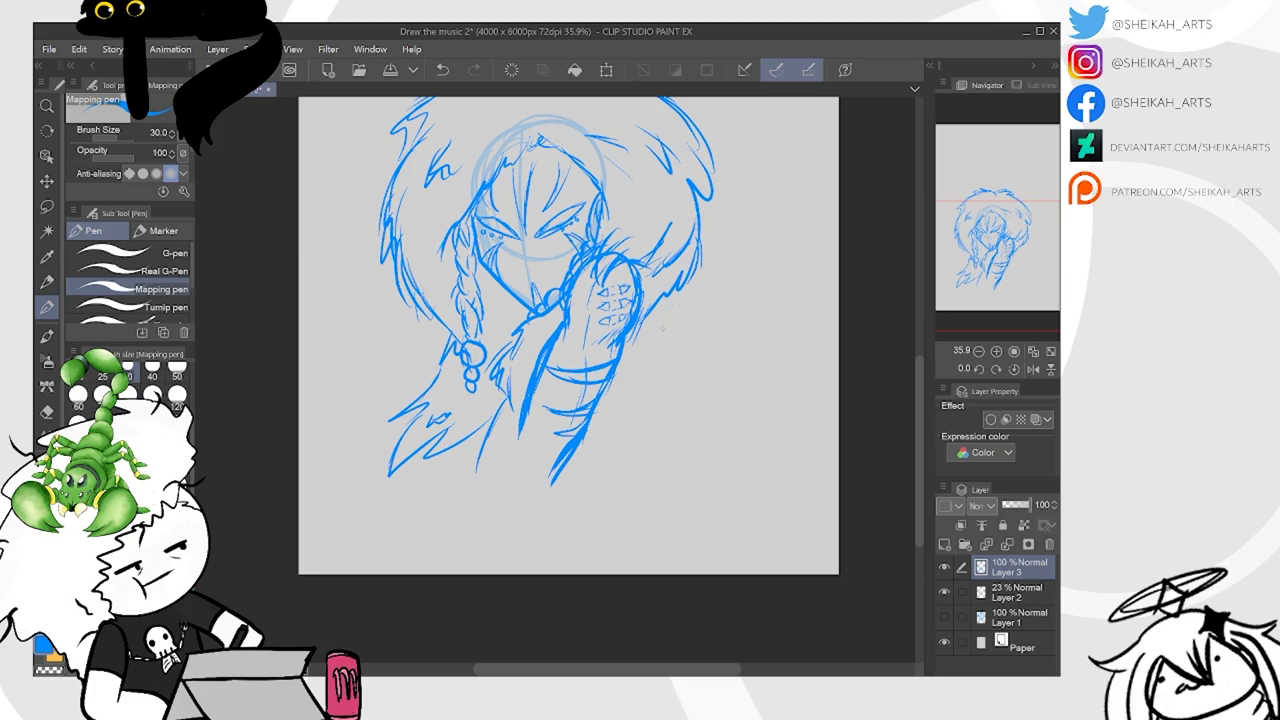
mouse_move(683, 292)
left_mouse_down()
mouse_move(668, 342)
mouse_move(625, 357)
left_mouse_up()
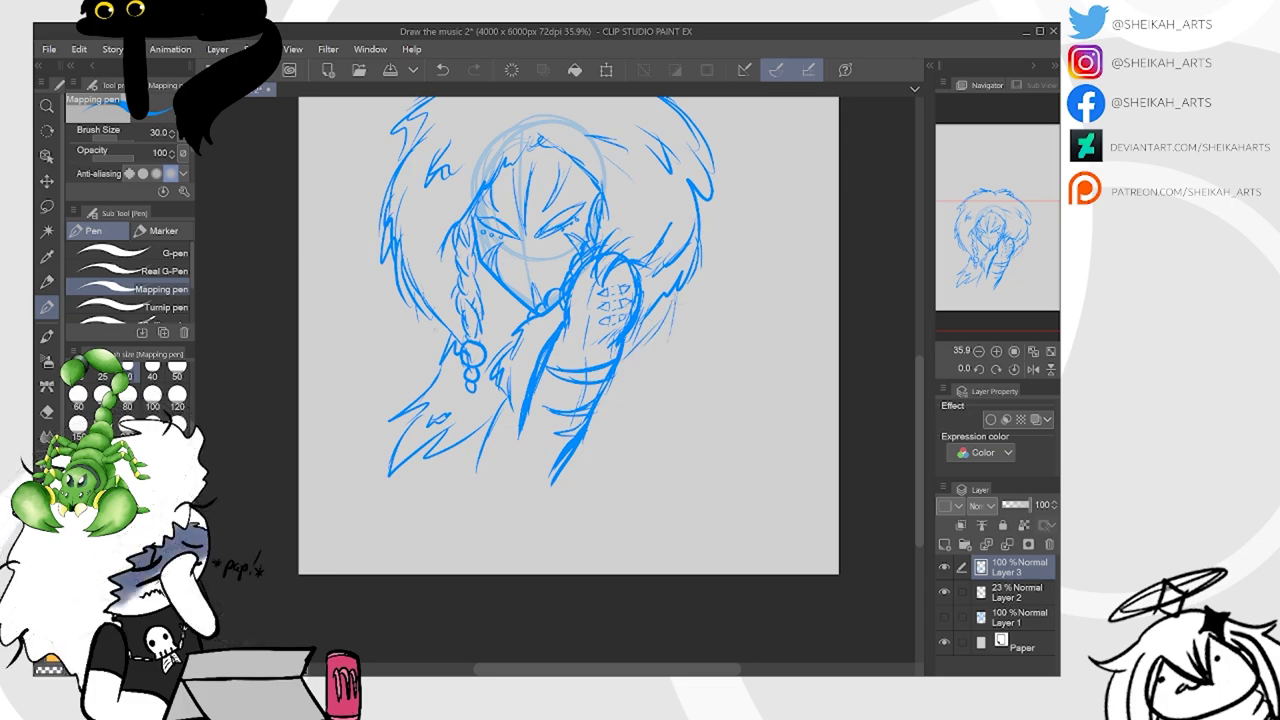
left_click_drag(440, 360, 431, 382)
left_click_drag(447, 334, 429, 382)
Draw shaggy fur hanging beneath the hood to the right of the raised arm, with short texture strokes
left_click_drag(647, 214, 665, 308)
scroll(665, 308, "up", 1)
mouse_move(731, 357)
left_mouse_down()
mouse_move(711, 403)
mouse_move(698, 442)
left_mouse_up()
left_click_drag(635, 489, 625, 503)
mouse_move(668, 434)
left_mouse_down()
mouse_move(636, 490)
mouse_move(678, 453)
left_mouse_up()
mouse_move(726, 346)
left_mouse_down()
mouse_move(714, 378)
mouse_move(668, 418)
mouse_move(690, 406)
left_mouse_up()
mouse_move(728, 350)
left_mouse_down()
mouse_move(686, 388)
mouse_move(704, 382)
left_mouse_up()
left_click_drag(718, 356, 702, 380)
scroll(405, 441, "down", 1)
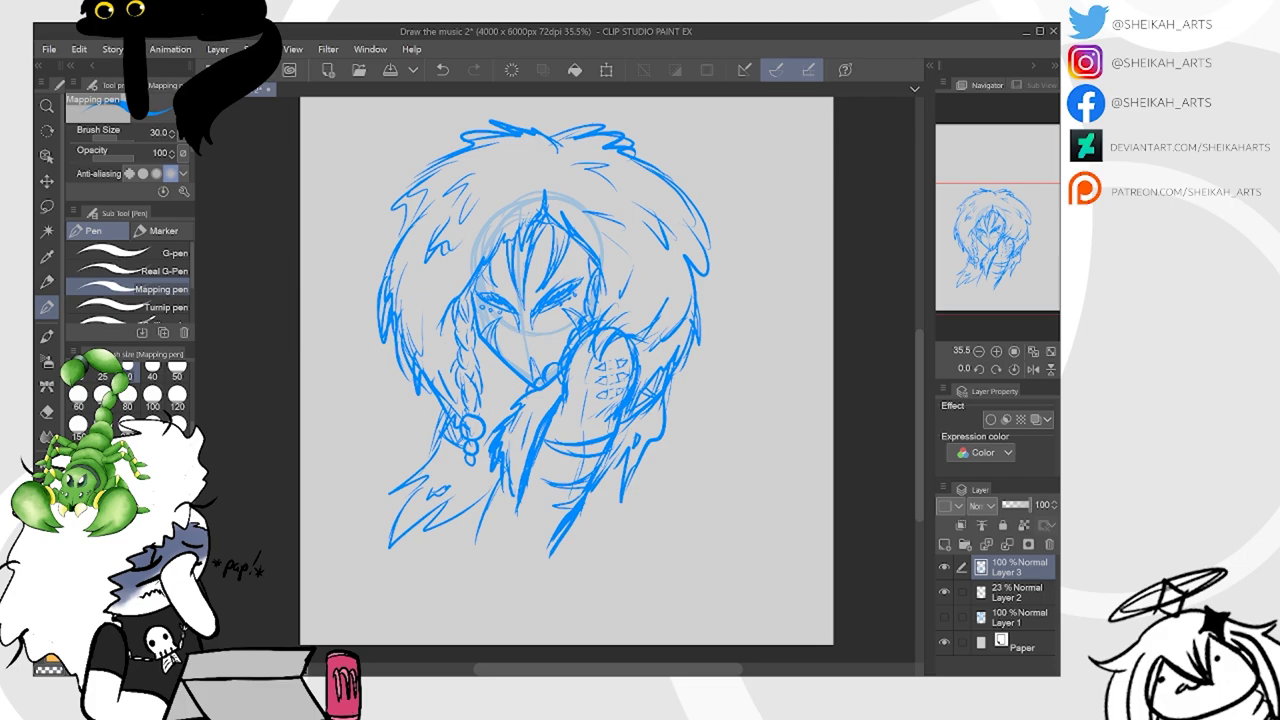
left_click_drag(645, 303, 679, 295)
scroll(679, 295, "down", 1)
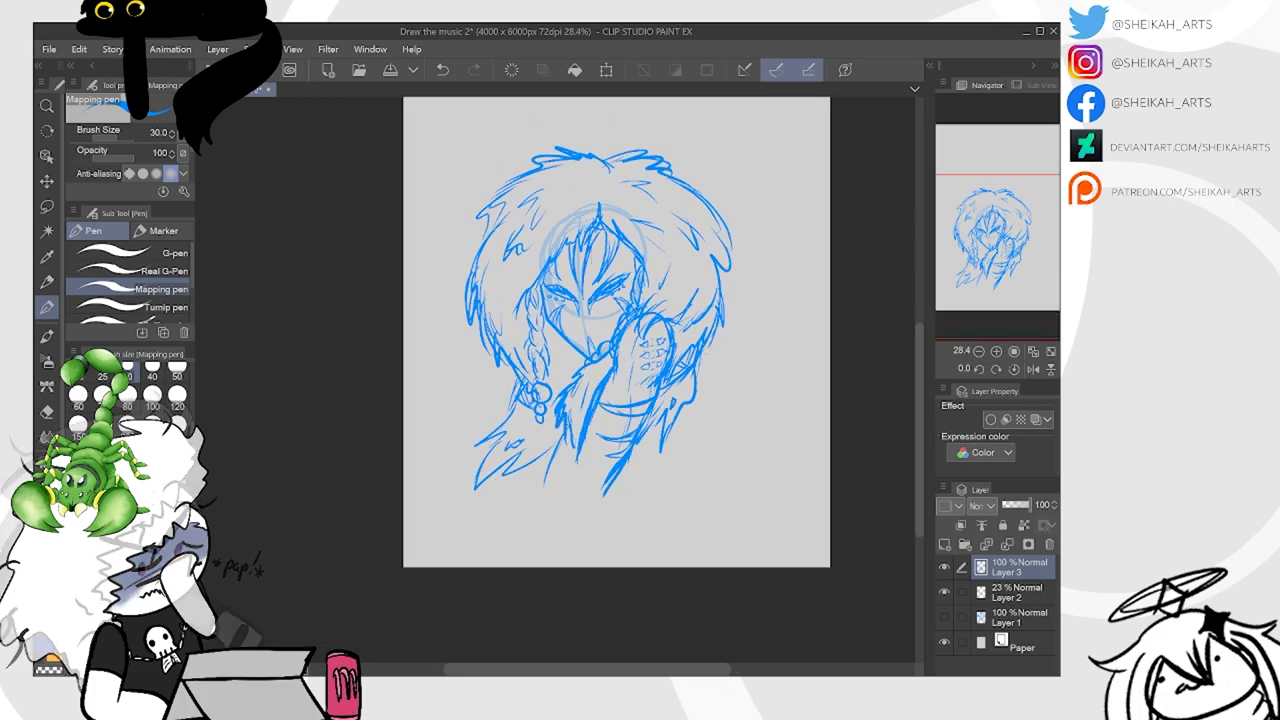
left_click_drag(610, 330, 591, 284)
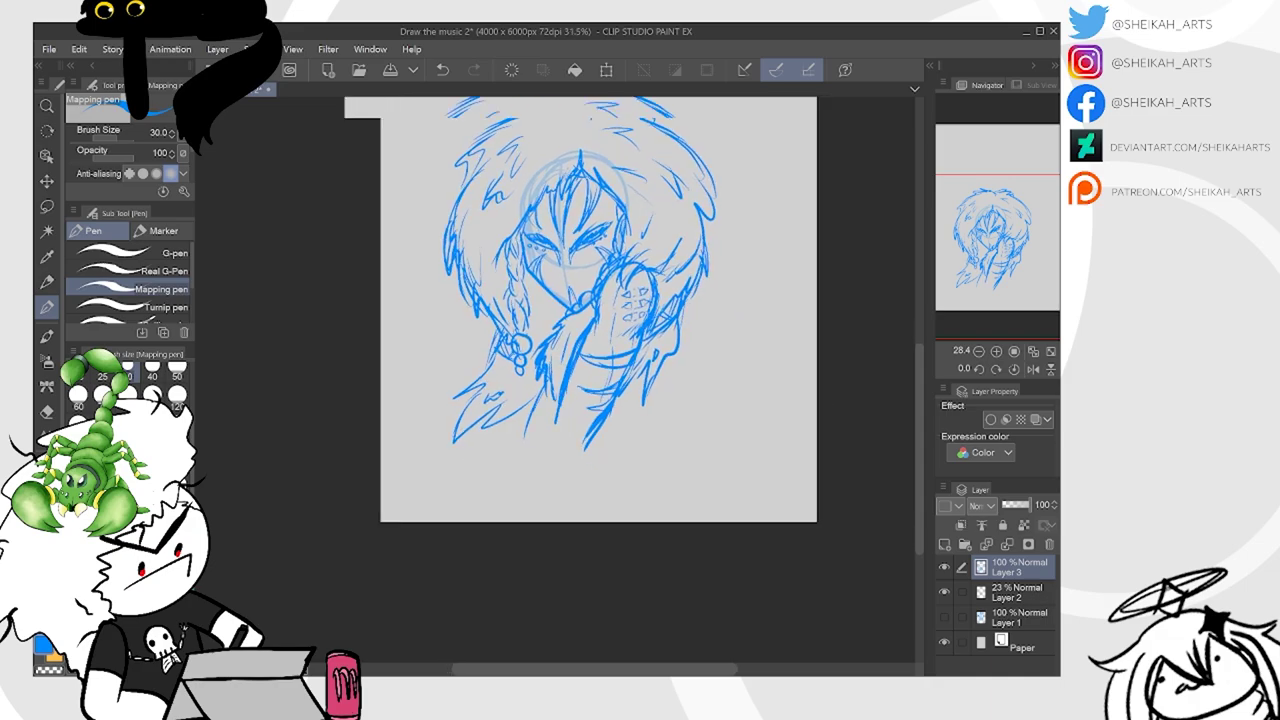
scroll(591, 284, "up", 1)
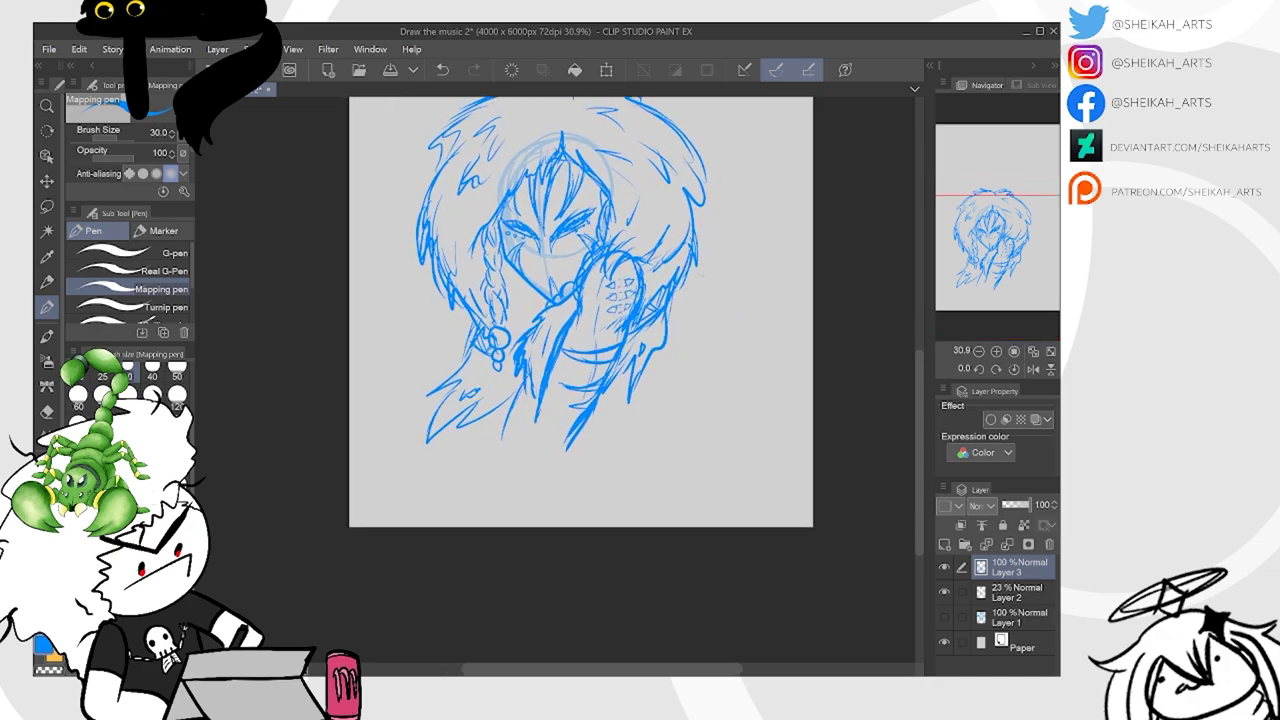
Add short fur strokes under the hood and around the raised forearm, and a few lines on the jagged cape
left_click_drag(670, 310, 677, 344)
scroll(677, 344, "down", 1)
left_click_drag(593, 358, 594, 370)
scroll(594, 370, "up", 1)
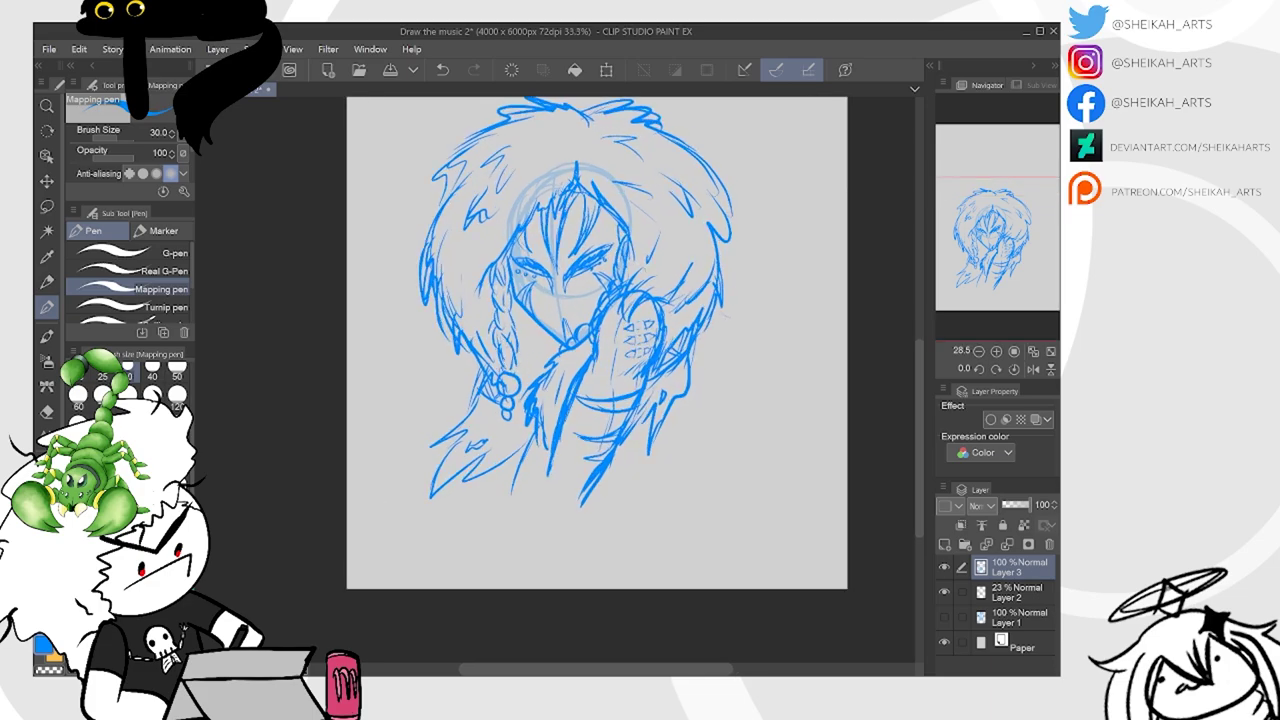
left_click_drag(553, 427, 545, 453)
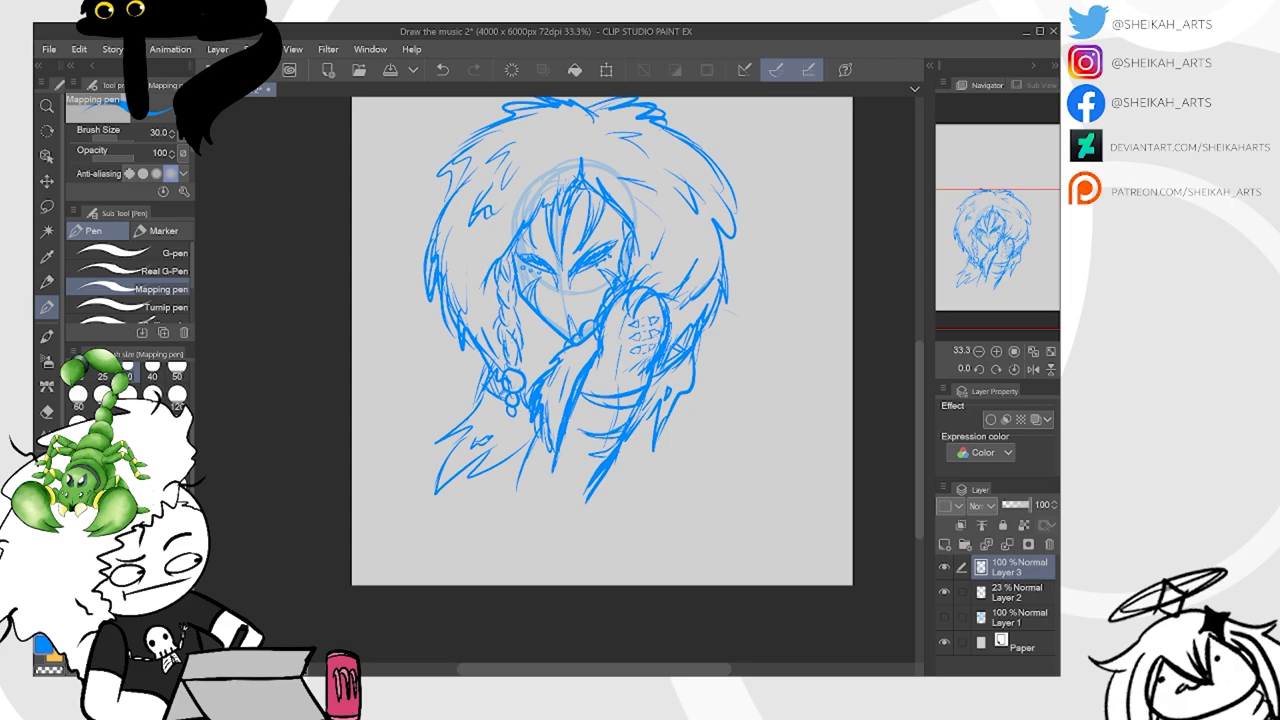
left_click_drag(513, 438, 504, 450)
left_click_drag(602, 340, 469, 425)
scroll(520, 340, "down", 1)
scroll(520, 340, "up", 1)
Merge Layer 3 into Layer 2 and write a circled 9 above the hood's outer edge
left_click(1018, 592)
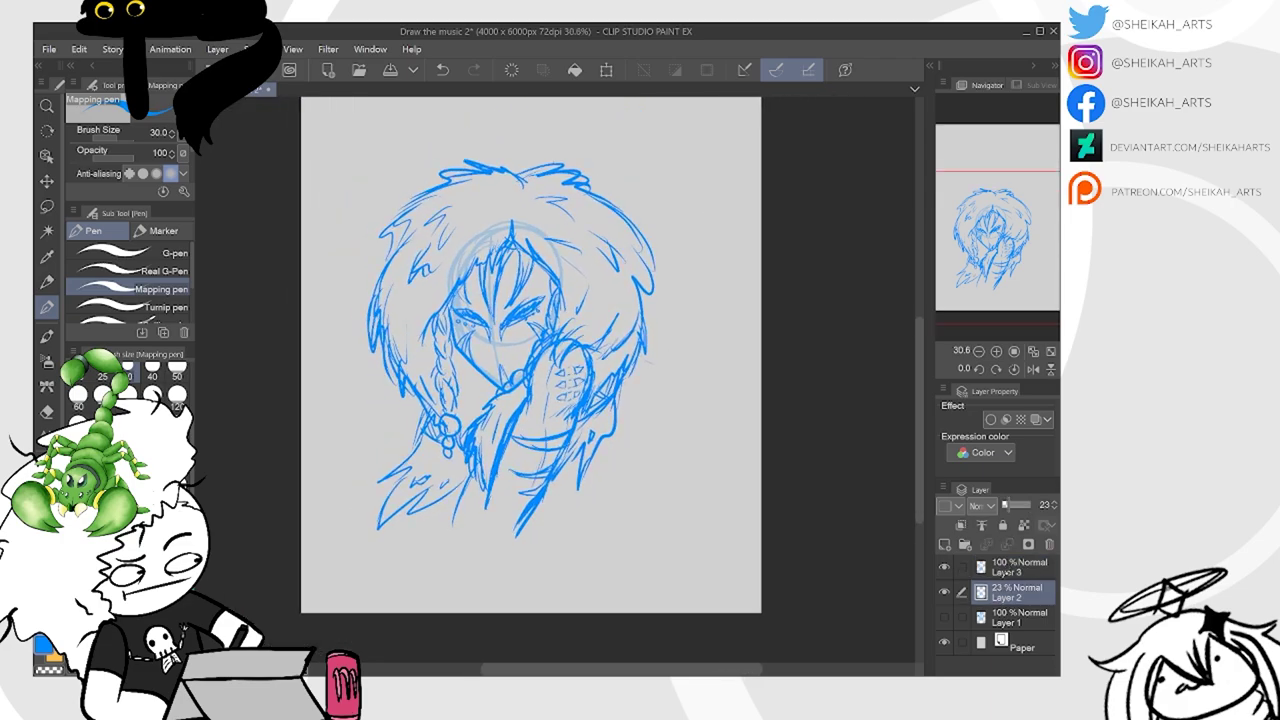
left_click(1023, 569)
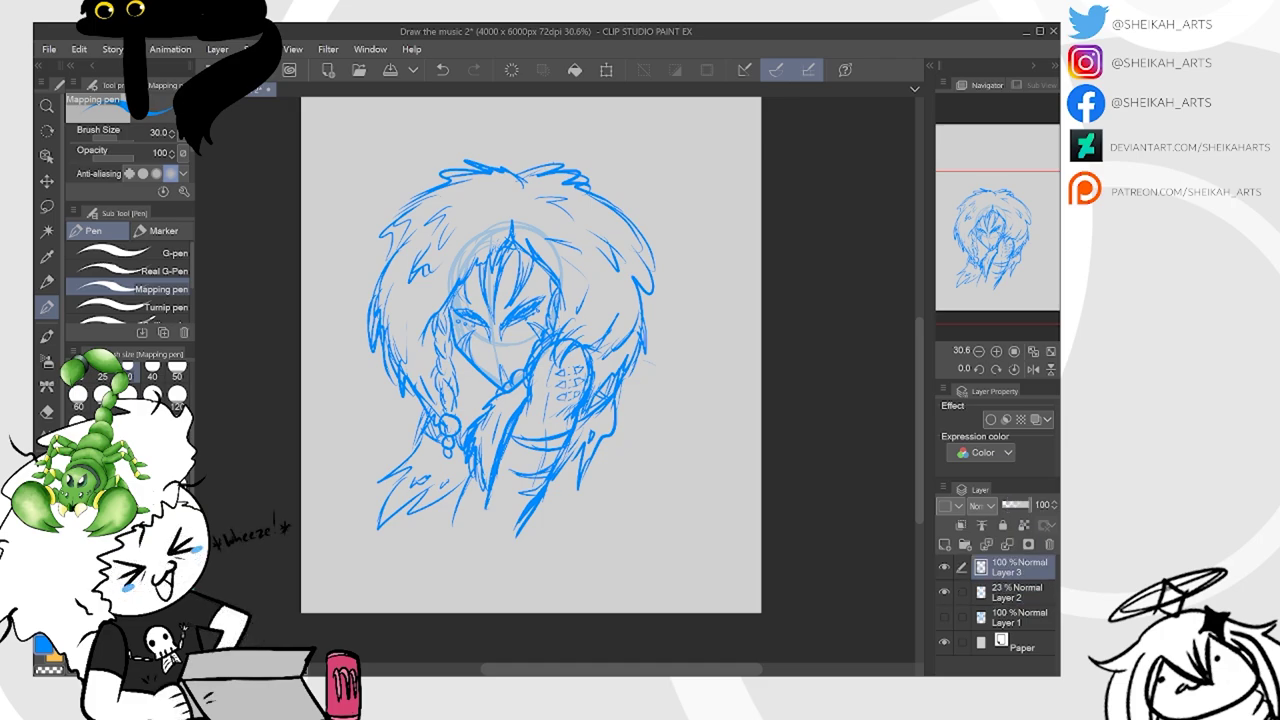
key("ctrl+e")
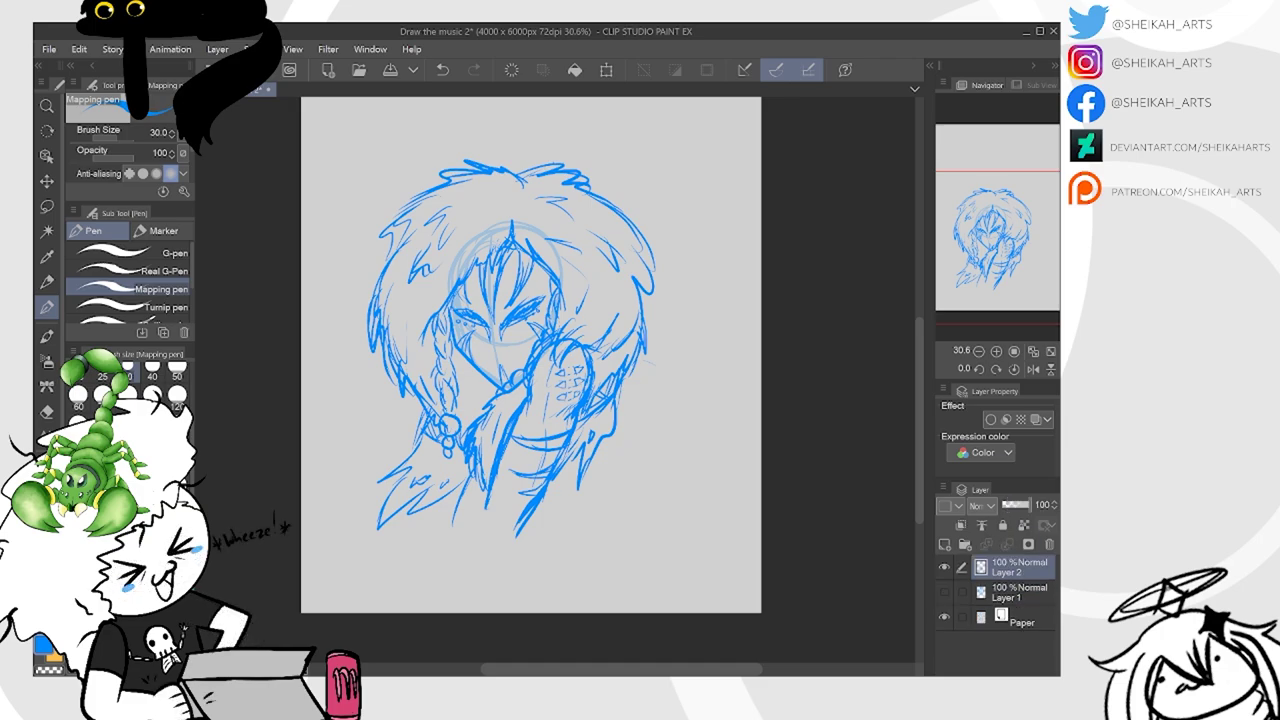
mouse_move(662, 174)
left_mouse_down()
mouse_move(664, 198)
mouse_move(650, 204)
mouse_move(662, 162)
left_mouse_up()
Show Layer 1, shrink the masked figure with its number, and place it in the empty space beneath bust 7
left_click(946, 593)
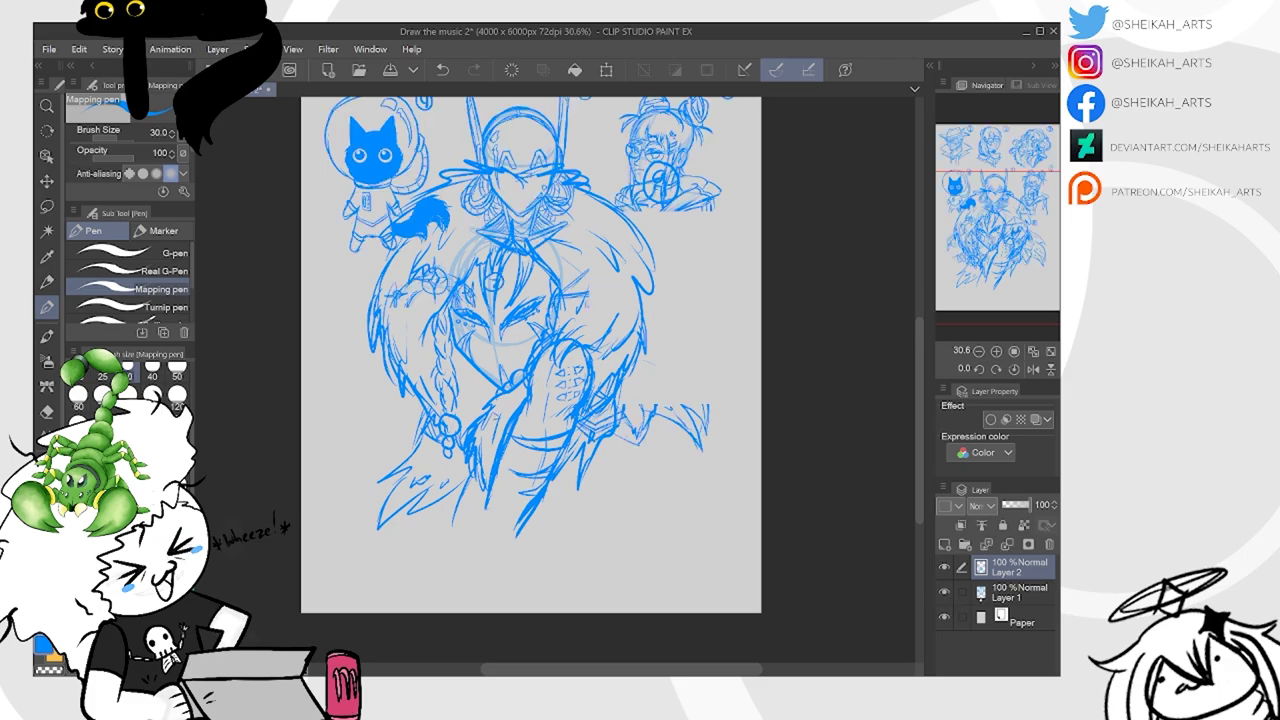
scroll(580, 437, "down", 2)
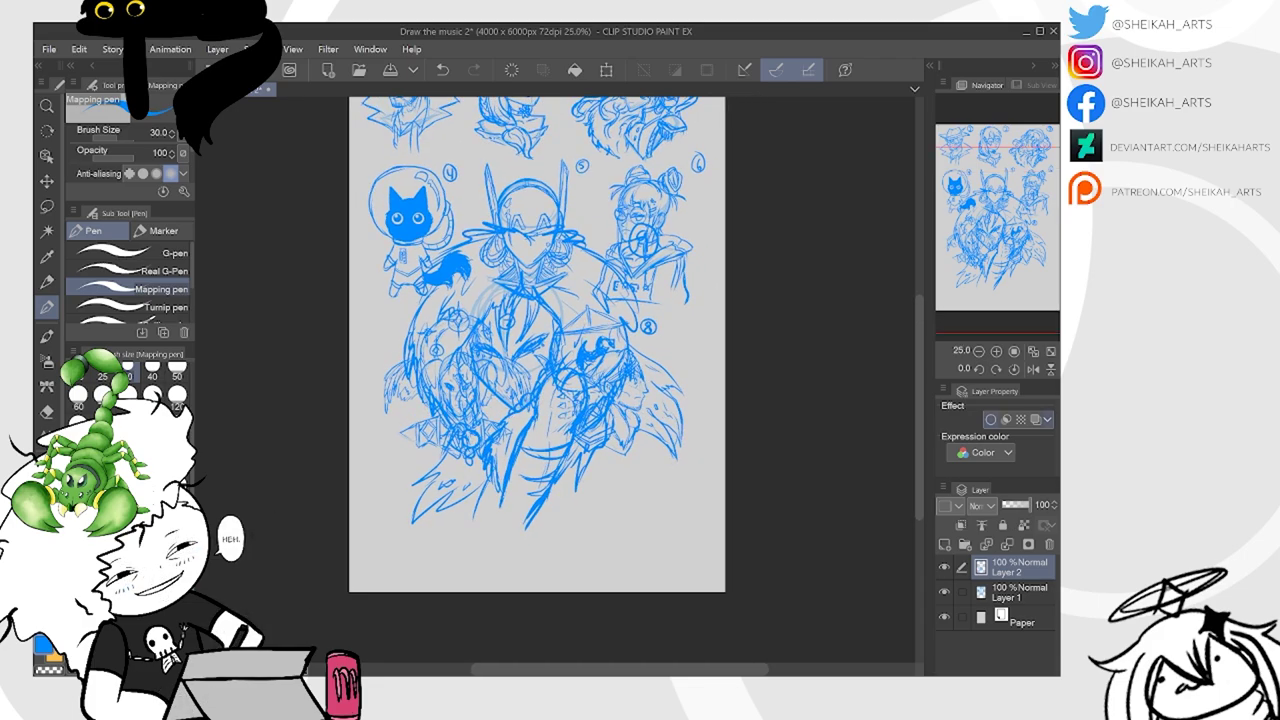
key("ctrl+t")
left_click_drag(658, 223, 534, 373)
mouse_move(508, 440)
left_mouse_down()
mouse_move(498, 512)
mouse_move(516, 454)
mouse_move(488, 499)
mouse_move(478, 493)
left_mouse_up()
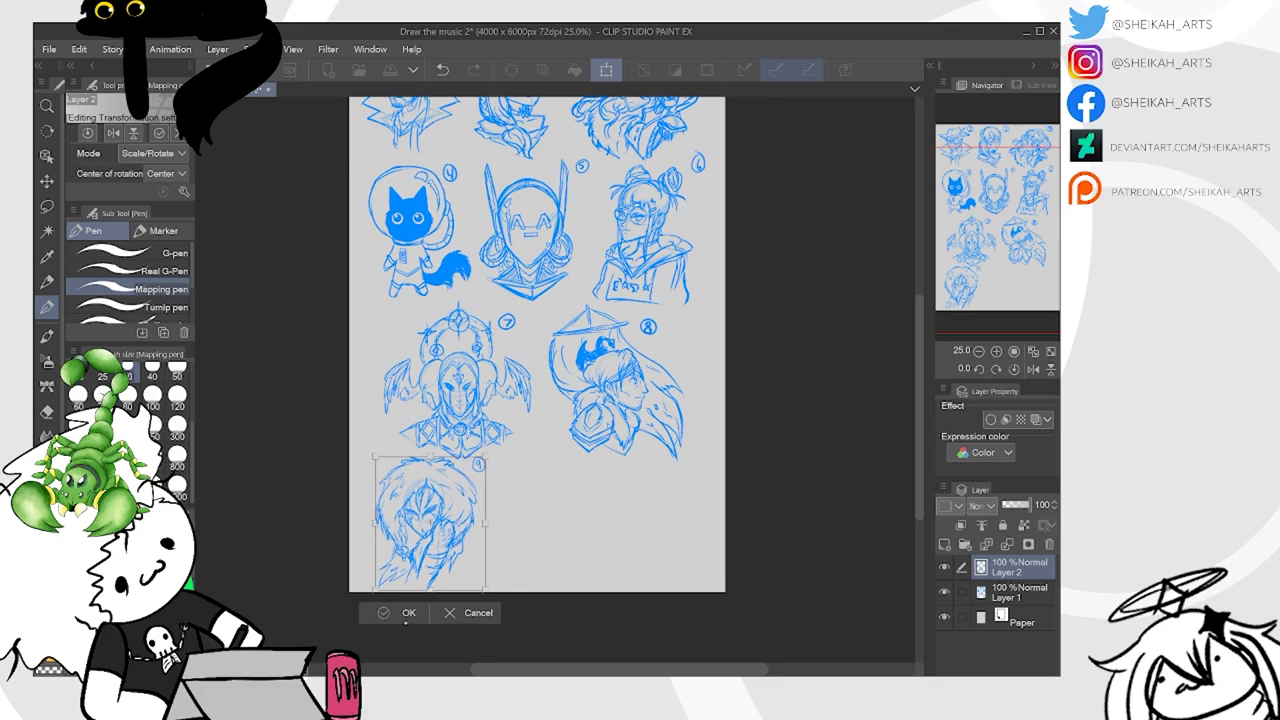
left_click(403, 613)
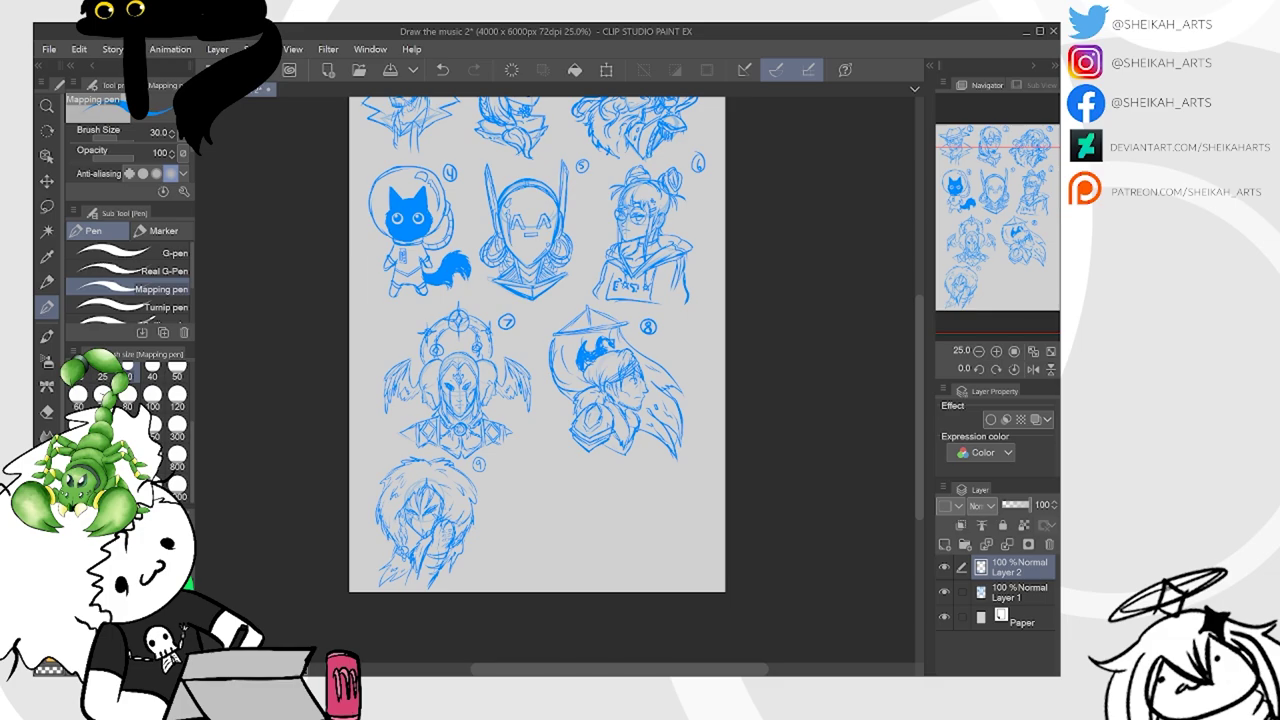
Merge the placed ninth bust into Layer 1
key("ctrl+e")
scroll(463, 529, "up", 1)
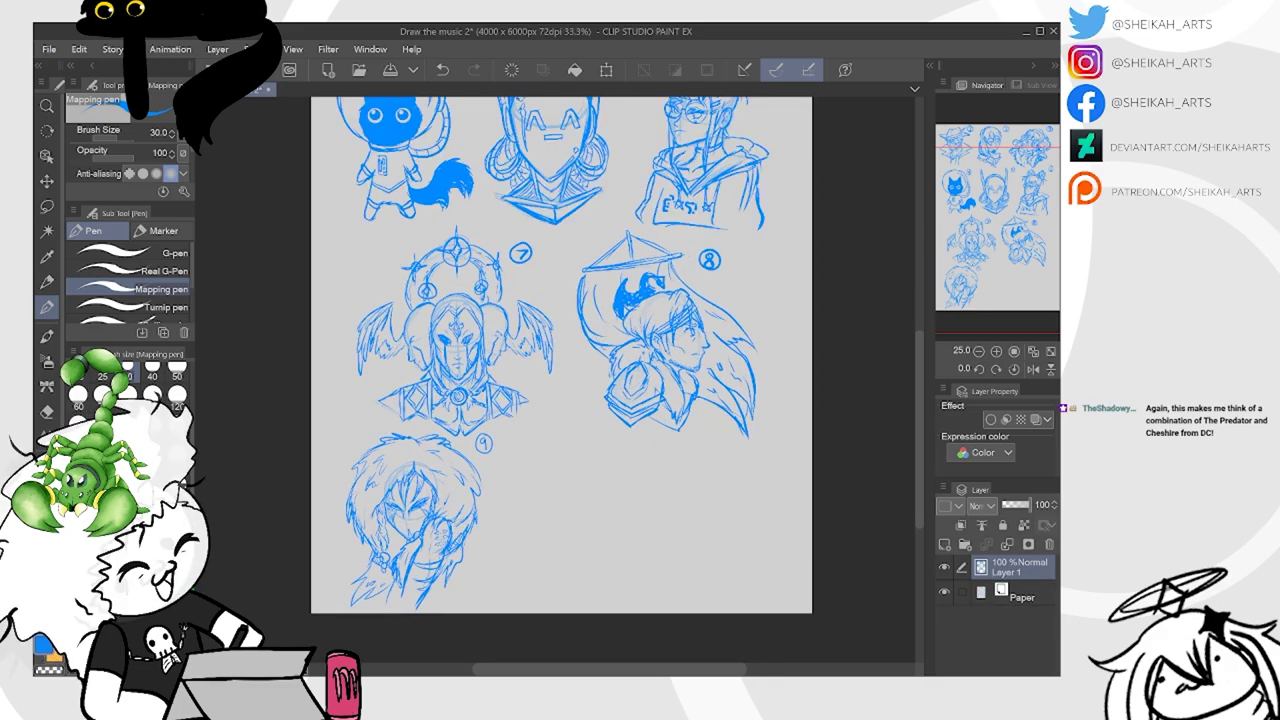
scroll(594, 486, "up", 1)
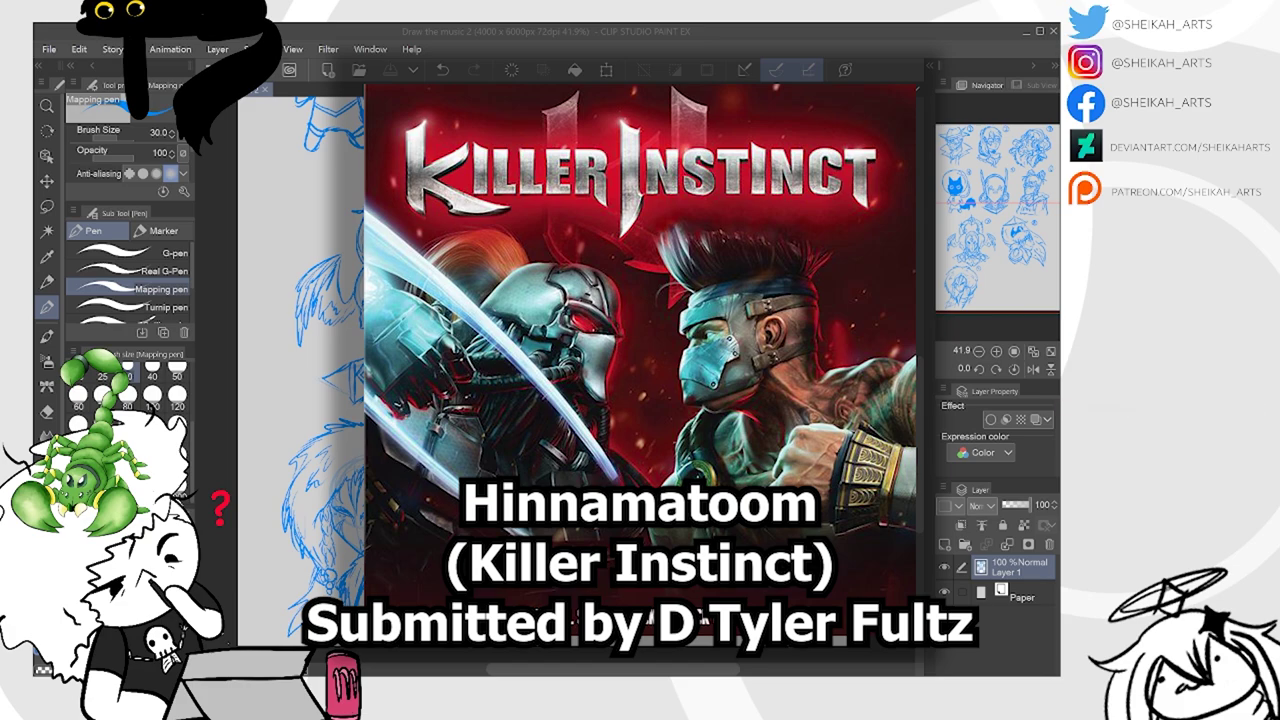
left_click(934, 349)
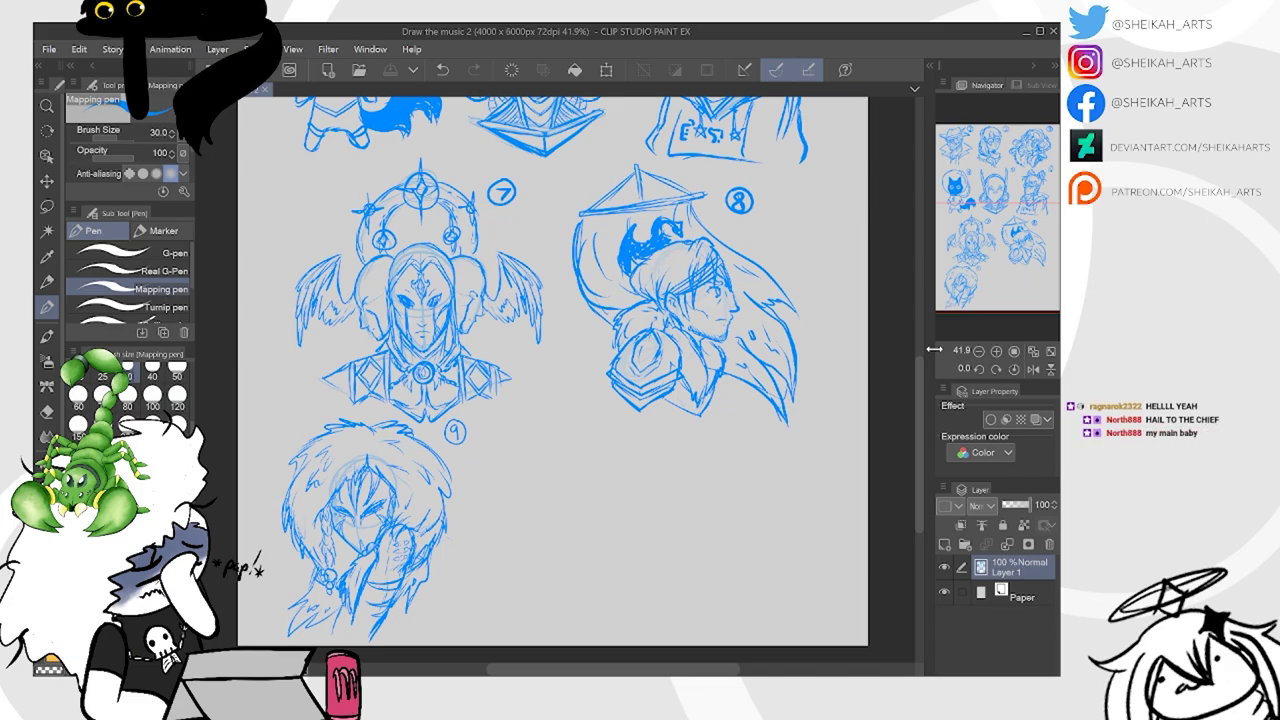
scroll(553, 372, "down", 3)
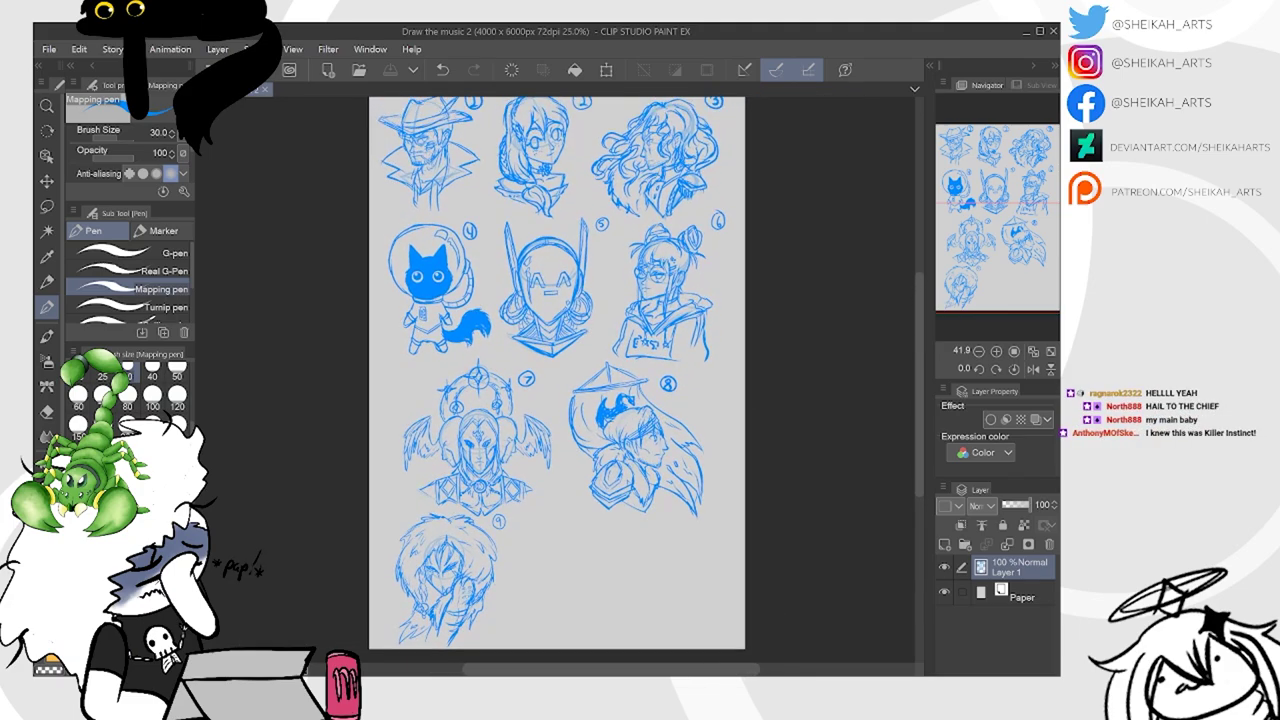
key("ctrl+0")
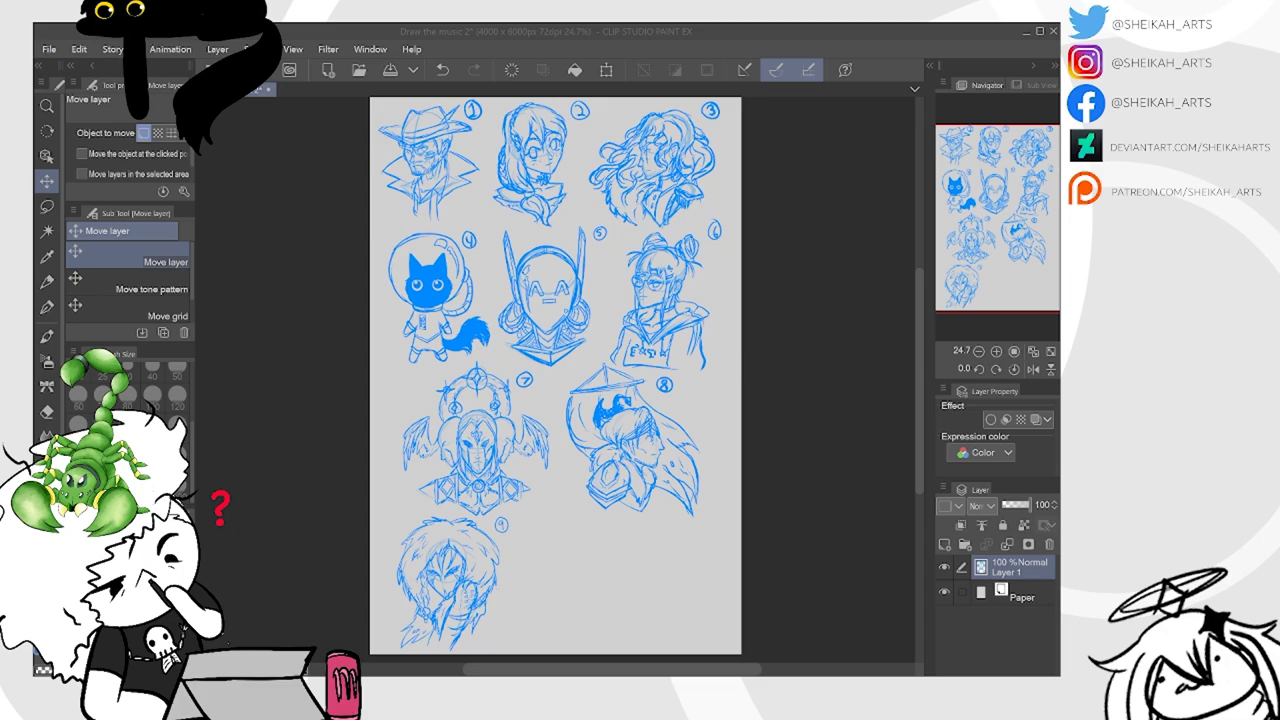
key("alt+Tab")
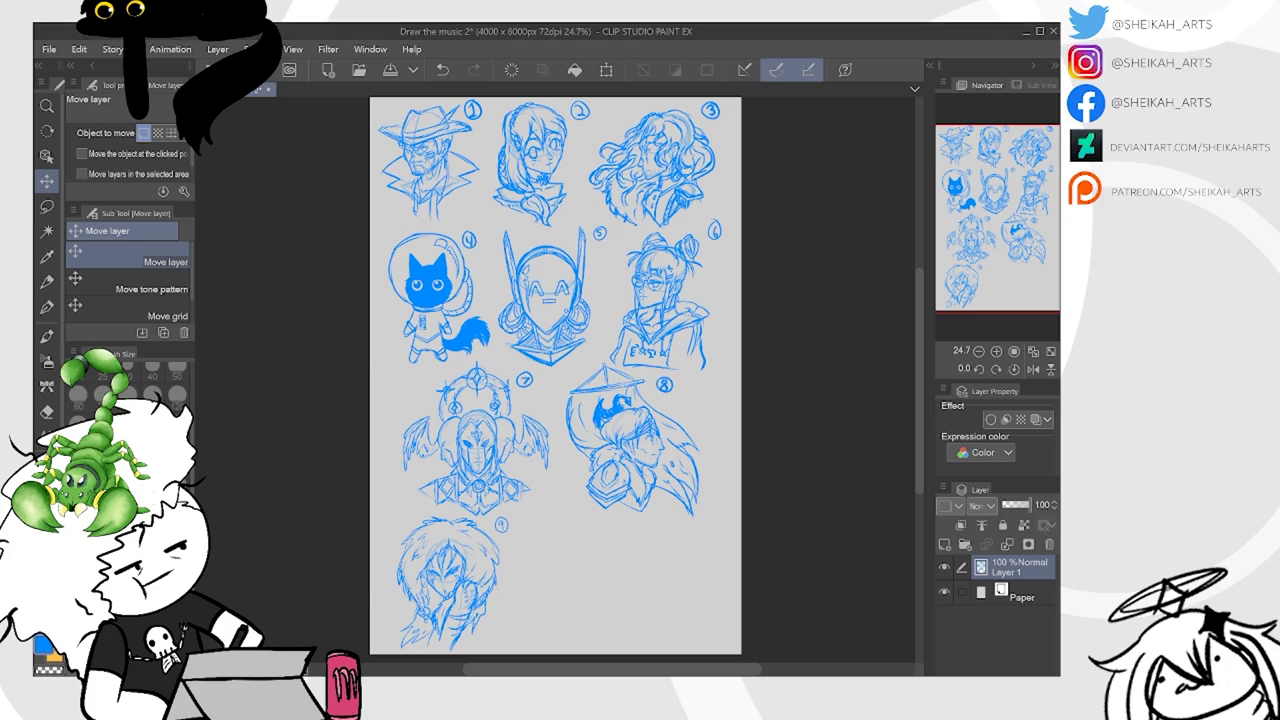
Hide Layer 1, add a new layer for the tenth figure, and switch to the Mapping pen
left_click(944, 567)
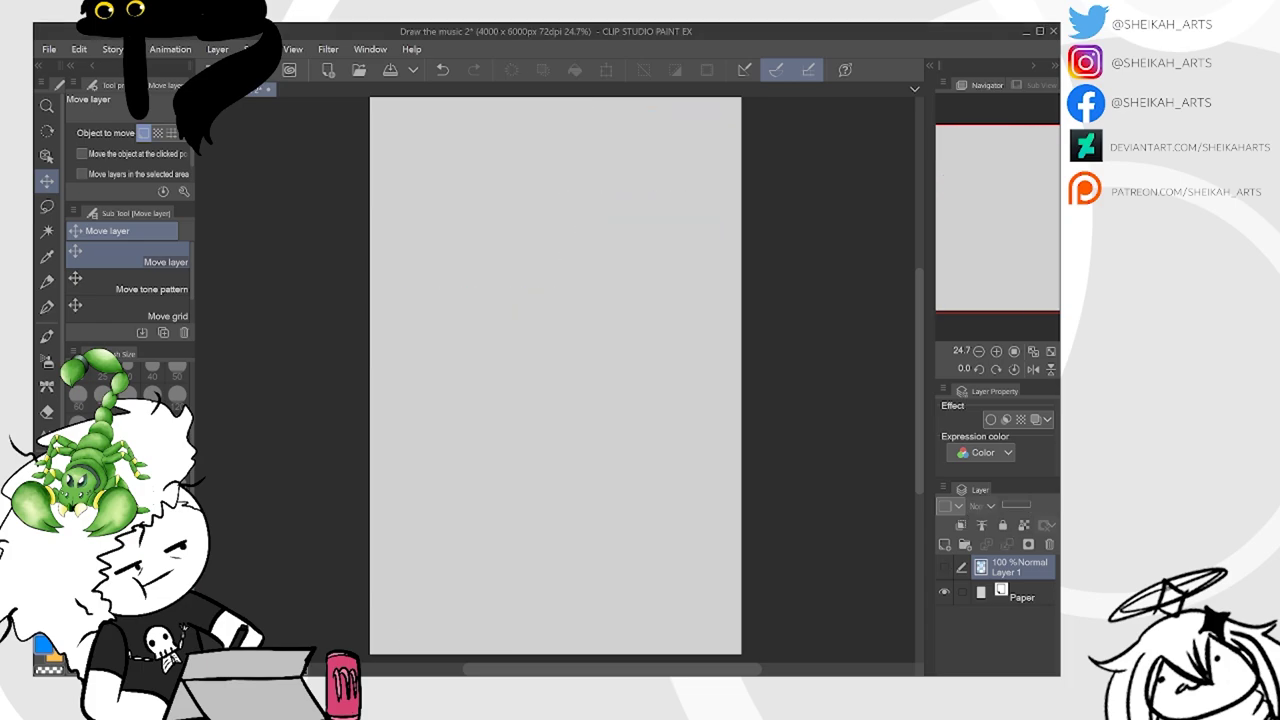
left_click(944, 544)
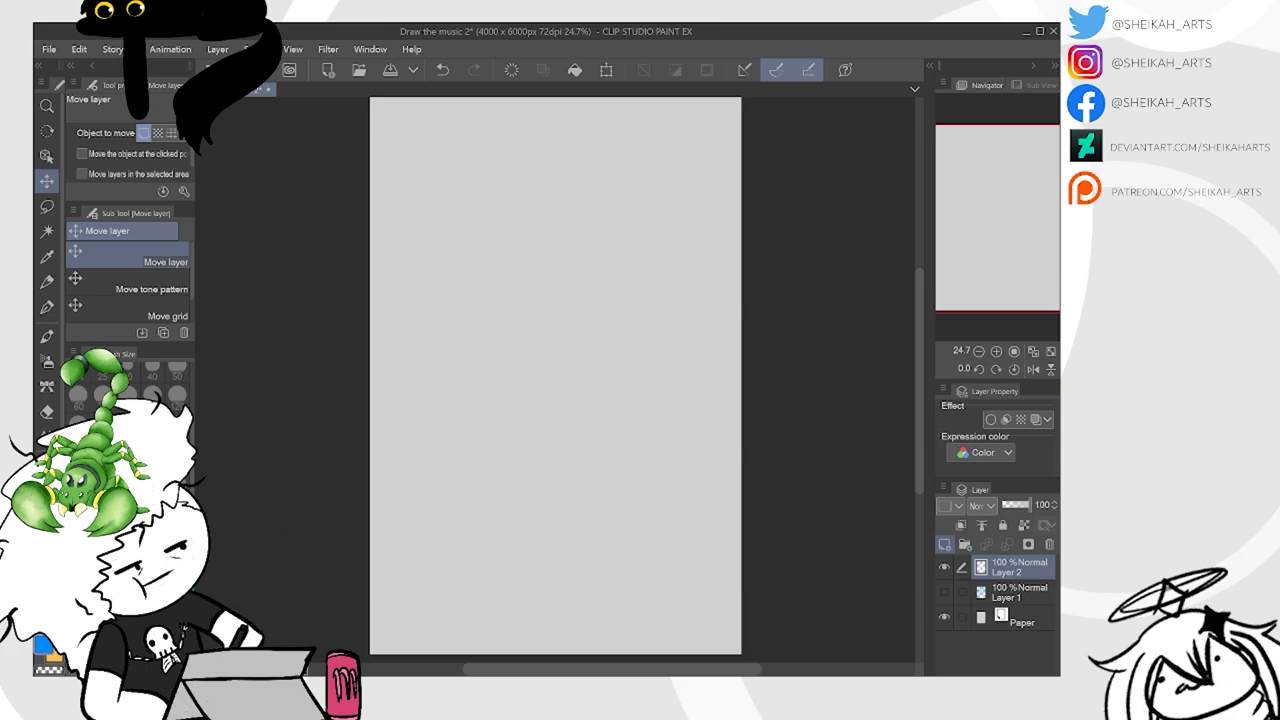
scroll(588, 375, "up", 3)
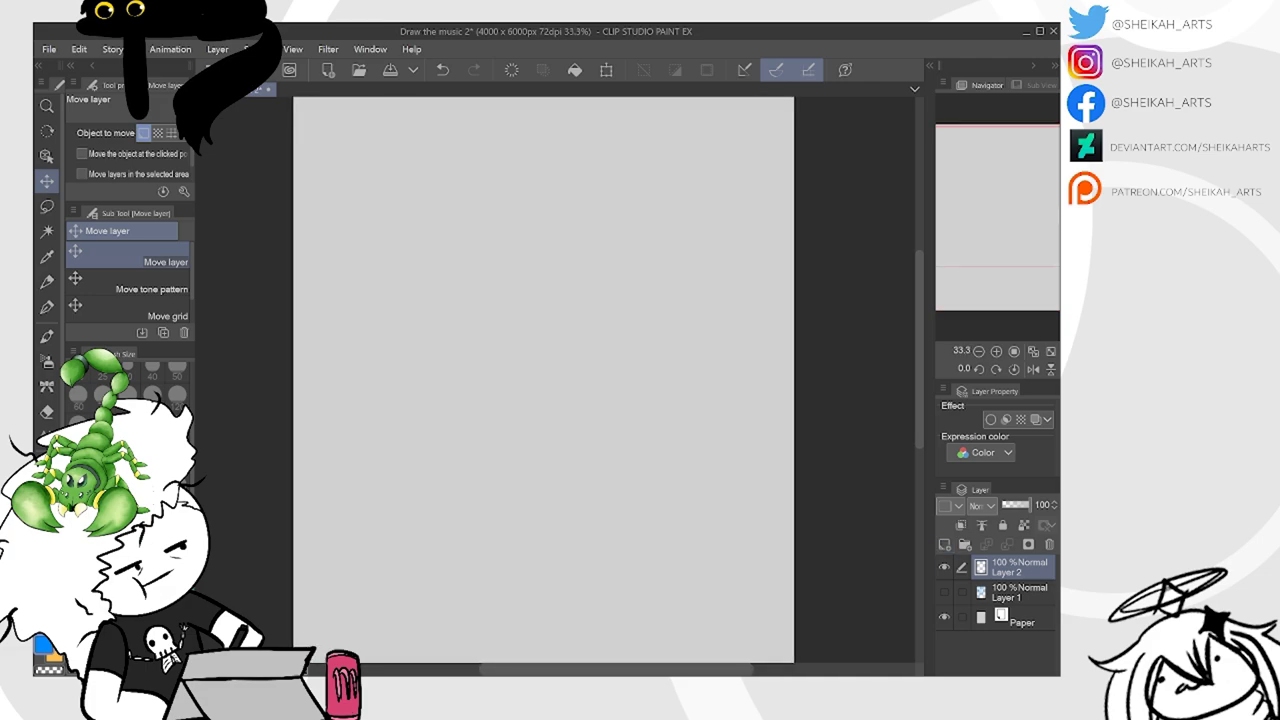
key("p")
left_click(47, 307)
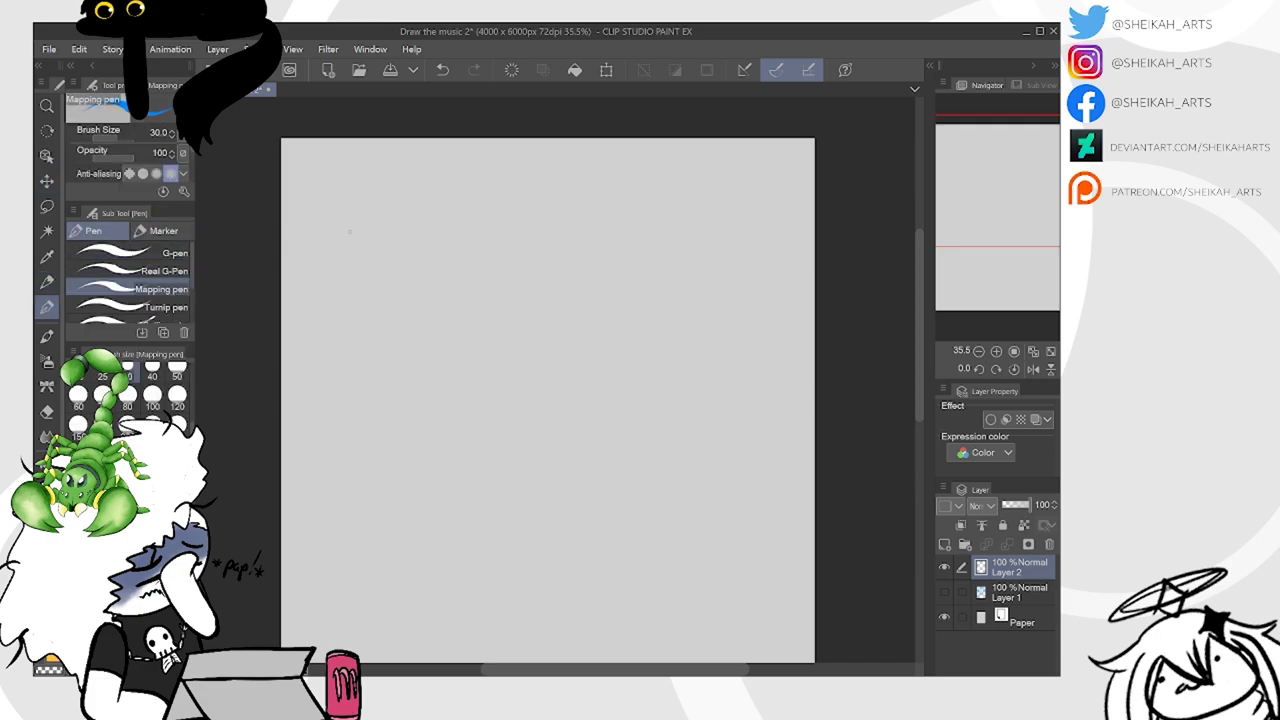
Sketch a loose construction circle for the tenth figure's head near the top of the page
mouse_move(515, 210)
left_mouse_down()
mouse_move(471, 266)
mouse_move(588, 247)
mouse_move(543, 189)
mouse_move(477, 237)
mouse_move(525, 290)
mouse_move(495, 292)
left_mouse_up()
scroll(577, 292, "up", 3)
mouse_move(487, 167)
left_mouse_down()
mouse_move(441, 200)
mouse_move(464, 272)
left_mouse_up()
mouse_move(450, 197)
left_mouse_down()
mouse_move(582, 257)
mouse_move(510, 143)
mouse_move(436, 262)
left_mouse_up()
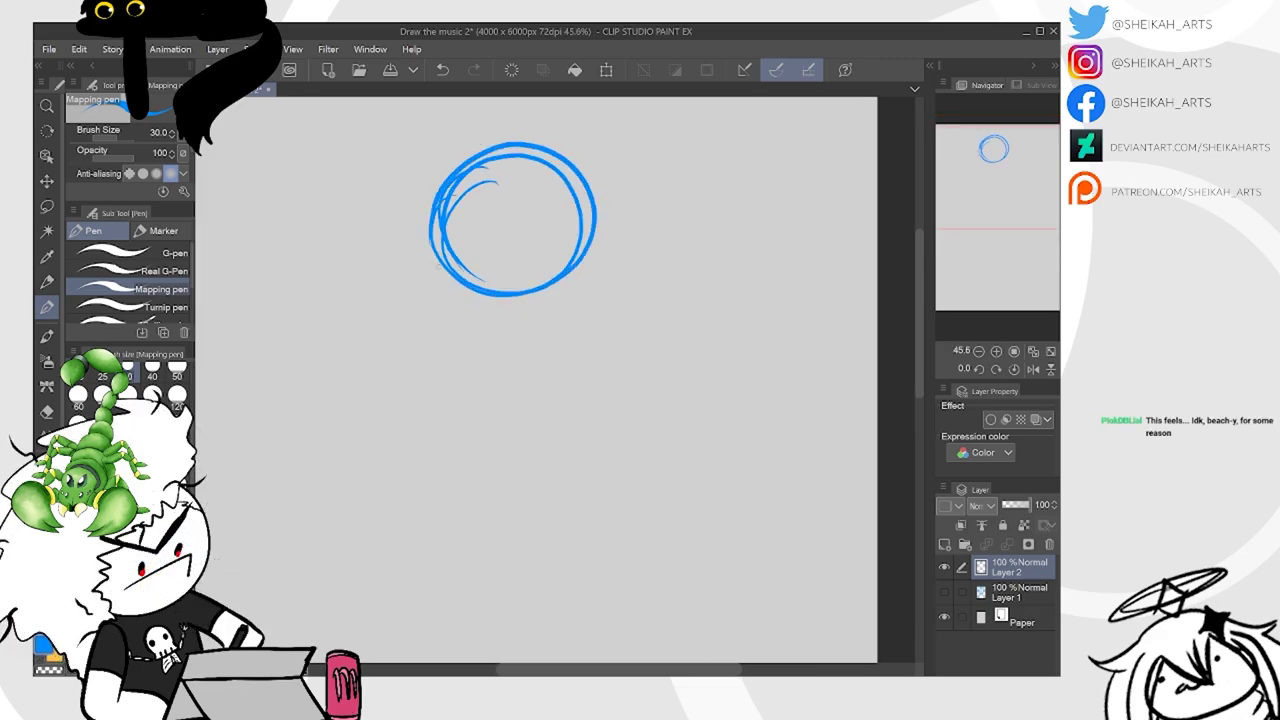
left_click_drag(475, 153, 443, 184)
scroll(543, 207, "up", 1)
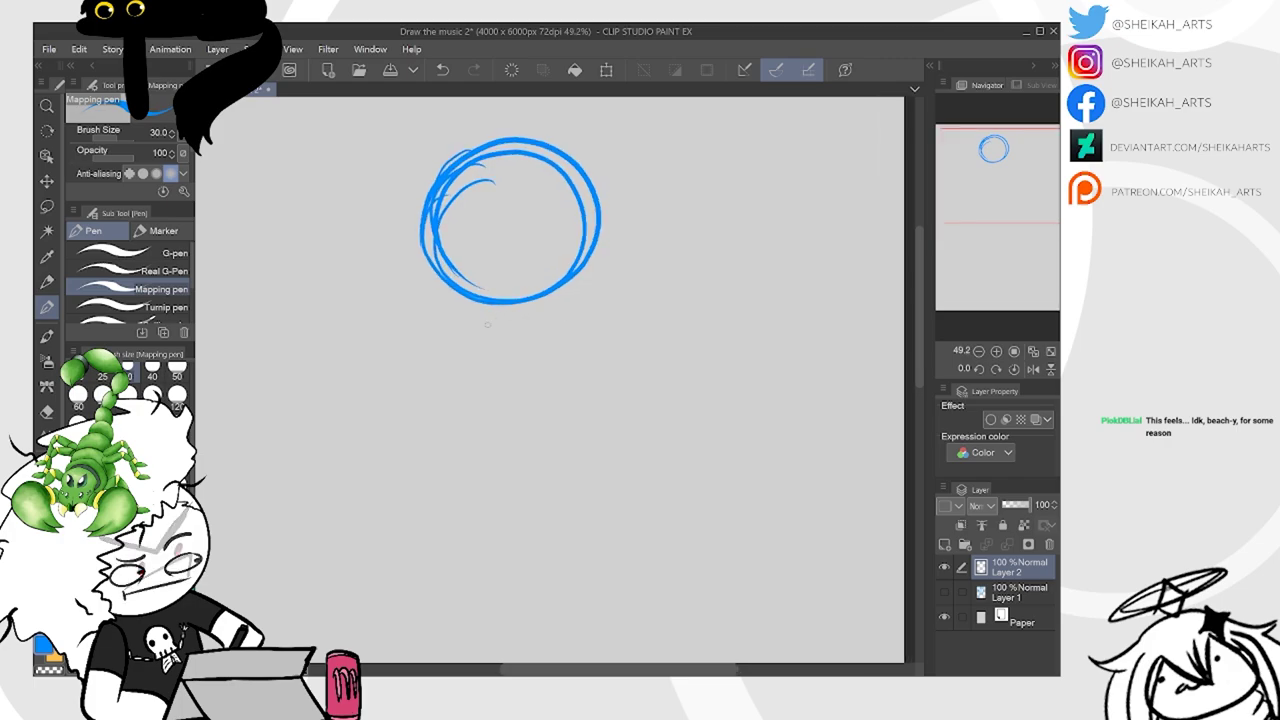
Sketch the cheeks and jaw below the head circle, tapering to a pointed chin in three-quarter view
mouse_move(456, 292)
left_mouse_down()
mouse_move(481, 332)
mouse_move(458, 300)
mouse_move(491, 354)
mouse_move(541, 375)
left_mouse_up()
mouse_move(469, 329)
left_mouse_down()
mouse_move(552, 378)
mouse_move(571, 372)
mouse_move(598, 322)
left_mouse_up()
left_click_drag(598, 236, 601, 336)
mouse_move(464, 318)
left_mouse_down()
mouse_move(497, 356)
mouse_move(570, 377)
mouse_move(600, 322)
left_mouse_up()
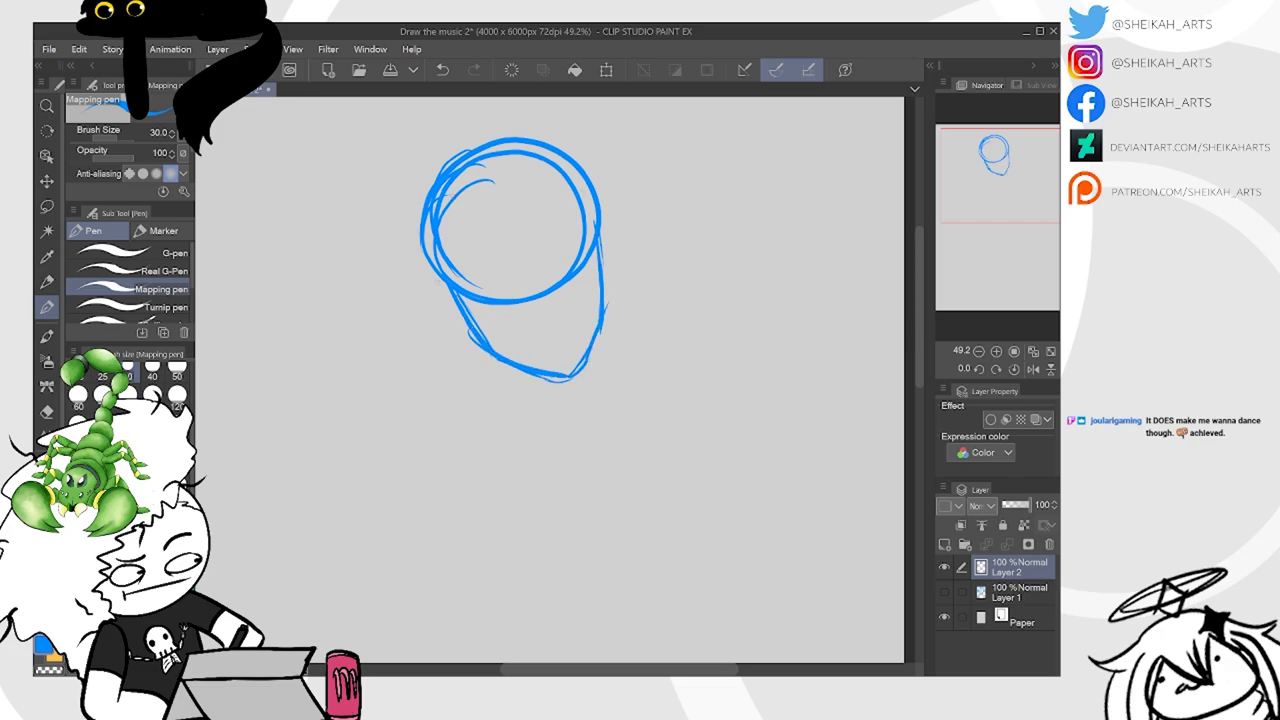
Draw an oval ear at the back of the jaw and add curved eye-level and vertical center guides to the face
left_click_drag(436, 272, 460, 322)
left_click_drag(432, 266, 446, 318)
left_click_drag(430, 270, 436, 296)
left_click_drag(446, 280, 452, 316)
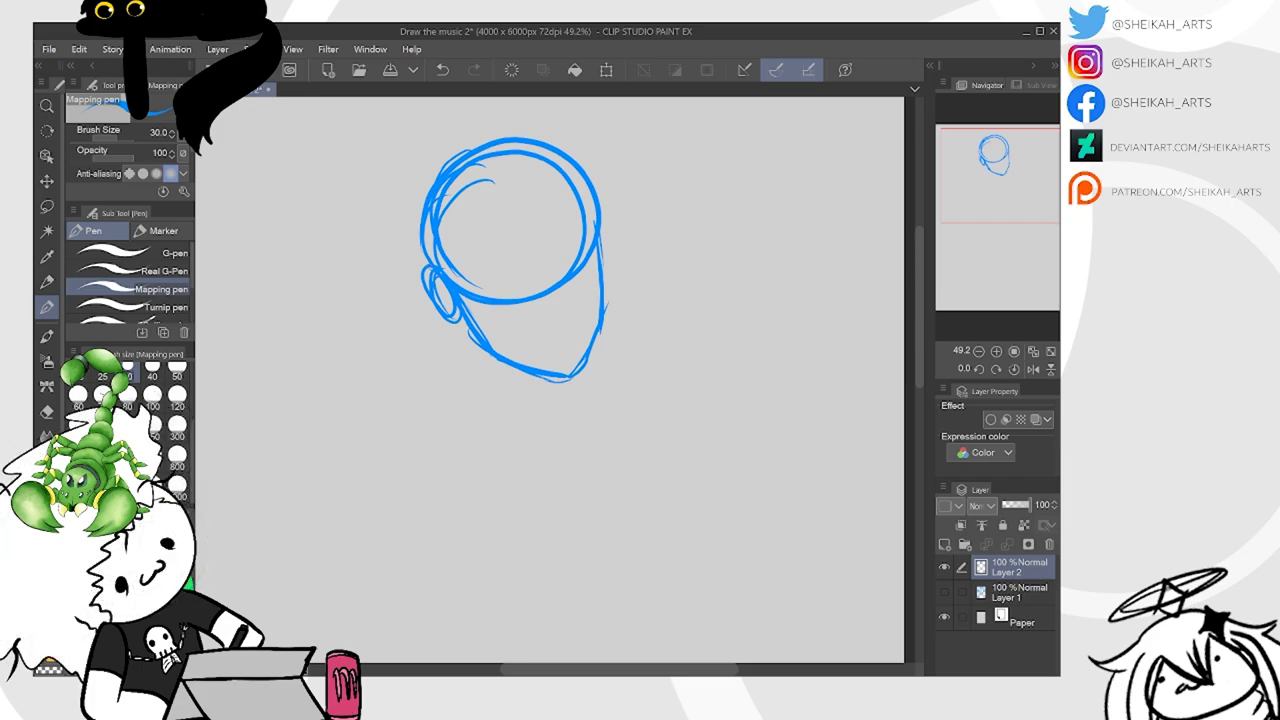
mouse_move(460, 276)
left_mouse_down()
mouse_move(534, 252)
mouse_move(512, 276)
mouse_move(584, 228)
left_mouse_up()
mouse_move(498, 148)
left_mouse_down()
mouse_move(540, 222)
mouse_move(578, 390)
left_mouse_up()
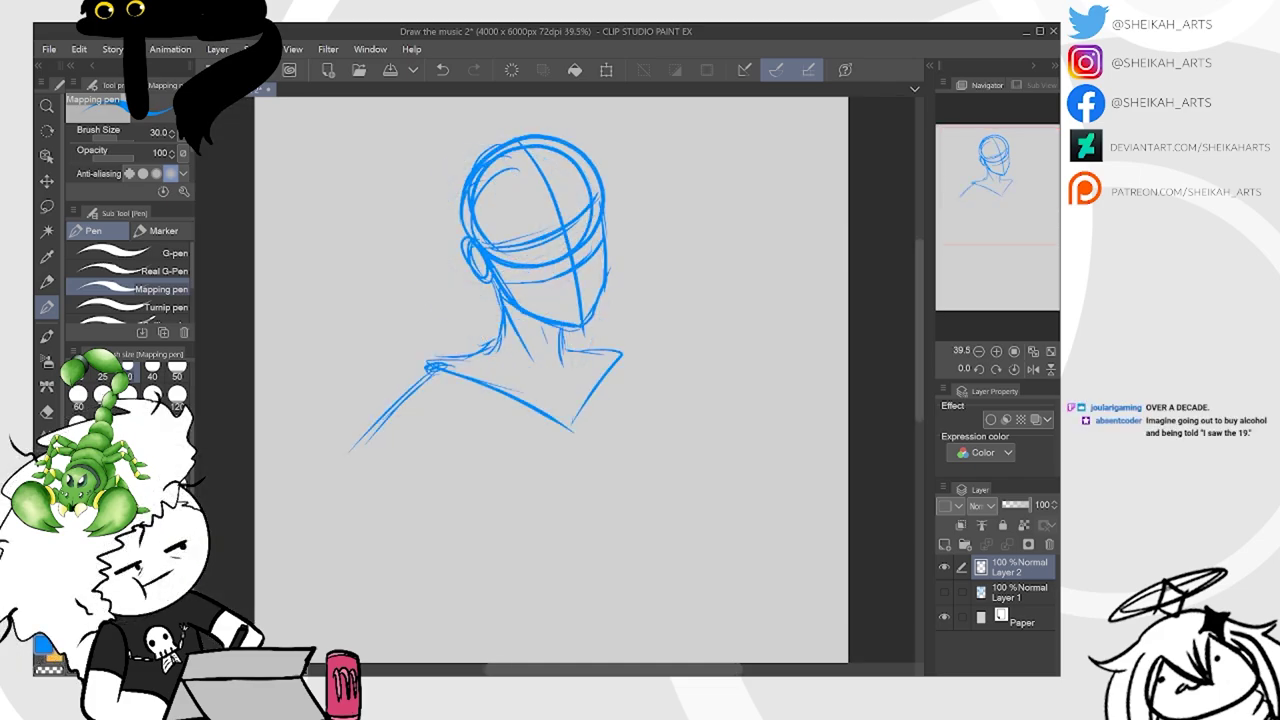
Sketch the shoulder joints, collarbone lines, torso sides and the far upper arm below the neck
mouse_move(440, 354)
left_mouse_down()
mouse_move(414, 362)
mouse_move(416, 384)
left_mouse_up()
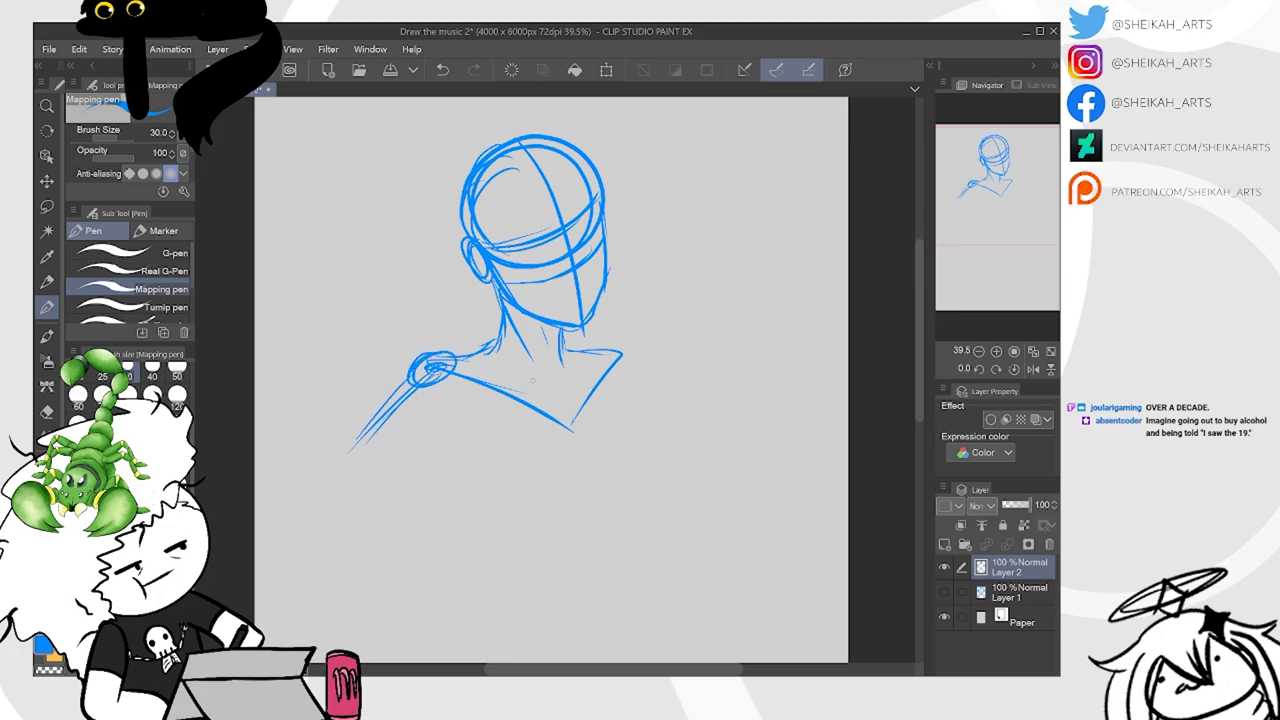
left_click_drag(462, 362, 560, 368)
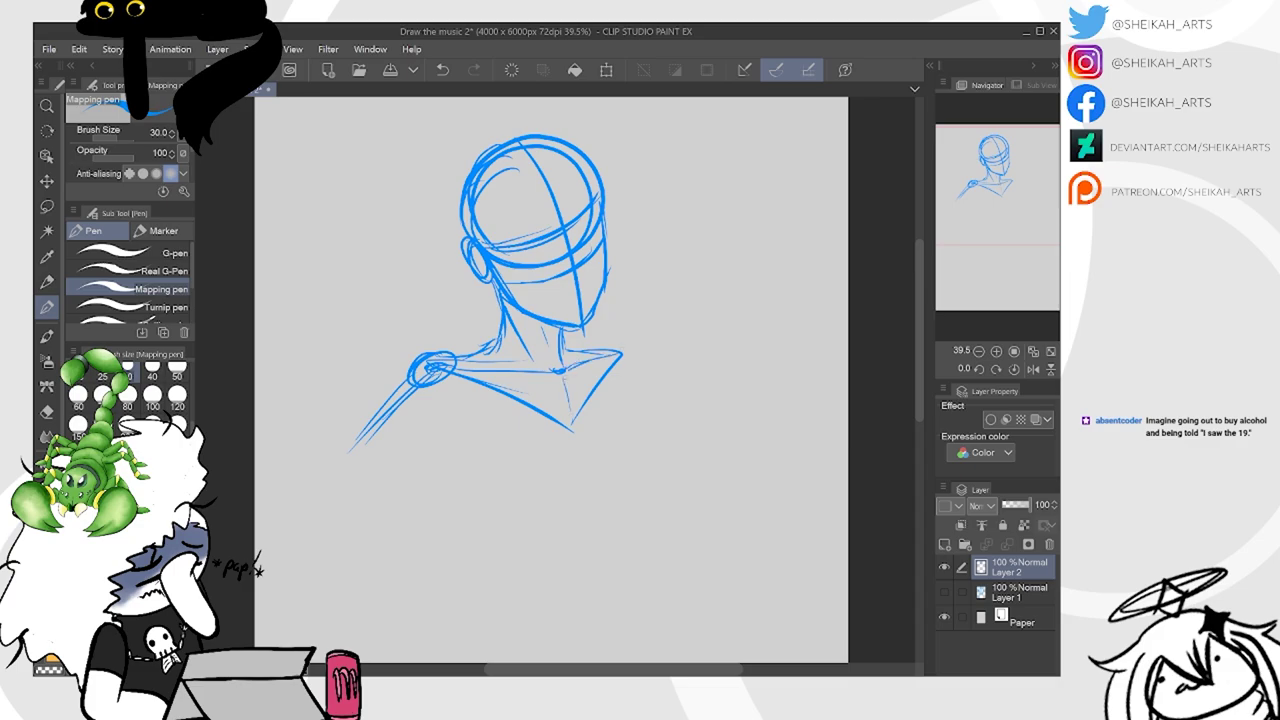
left_click_drag(412, 382, 332, 457)
left_click_drag(438, 395, 516, 526)
left_click_drag(621, 360, 585, 518)
left_click_drag(538, 384, 600, 352)
mouse_move(622, 358)
left_mouse_down()
mouse_move(644, 445)
mouse_move(635, 470)
mouse_move(648, 503)
mouse_move(639, 498)
mouse_move(662, 524)
left_mouse_up()
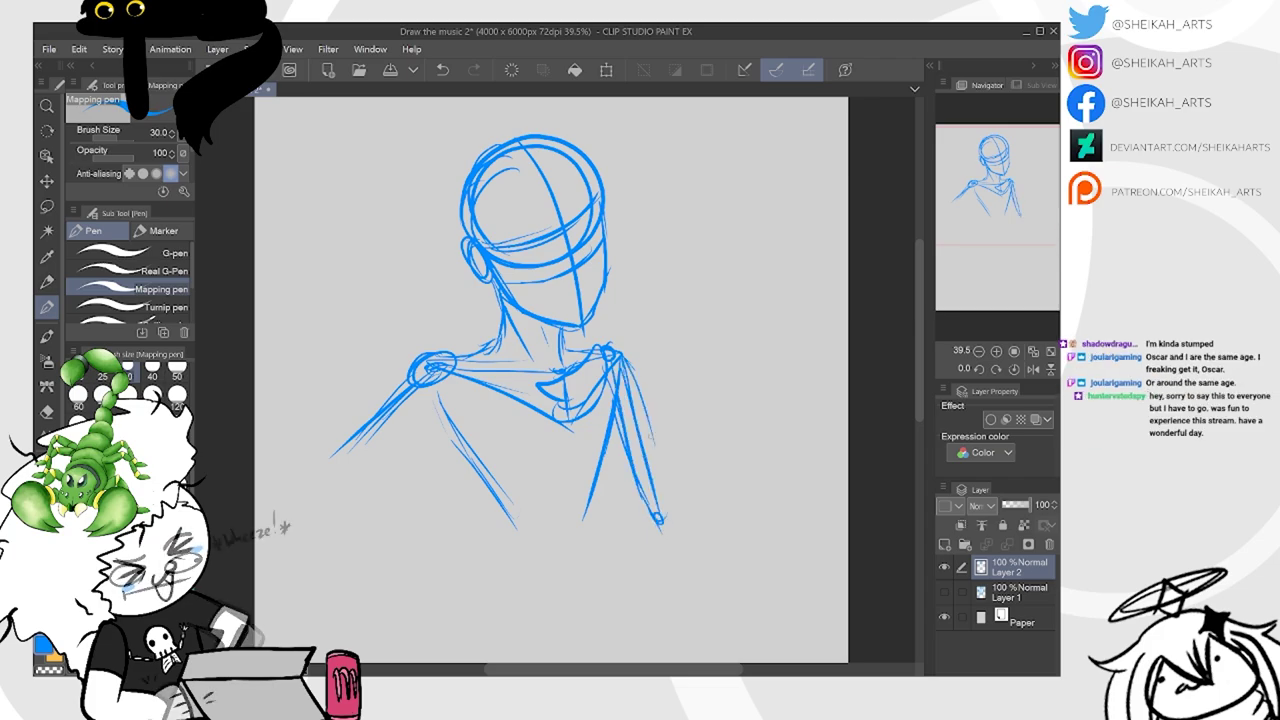
Extend the near upper arm to an elbow joint, start its forearm line, and strengthen the adjacent torso side
left_click_drag(372, 430, 318, 486)
mouse_move(368, 430)
left_mouse_down()
mouse_move(312, 492)
mouse_move(435, 555)
left_mouse_up()
left_click_drag(436, 388, 512, 512)
Lower Layer 2's opacity to 25% and add a new layer above it for the detailed drawing
left_click(1014, 505)
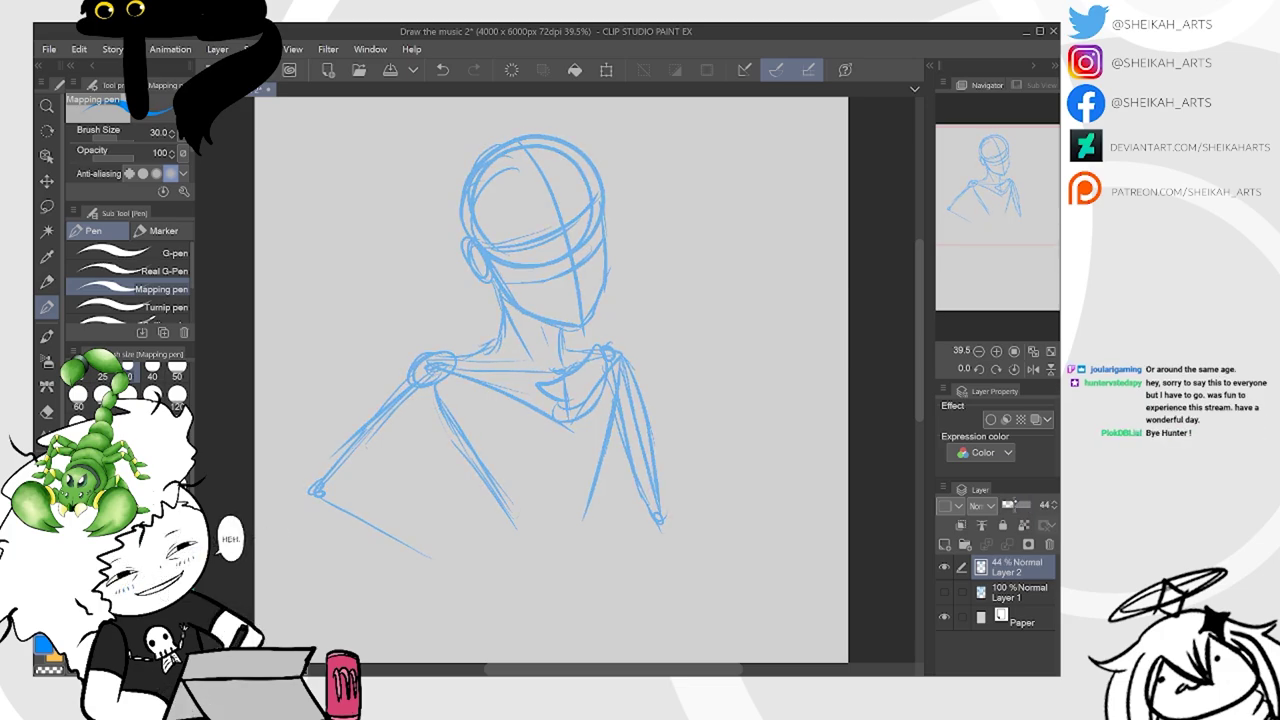
left_click_drag(1013, 504, 1007, 504)
left_click(944, 544)
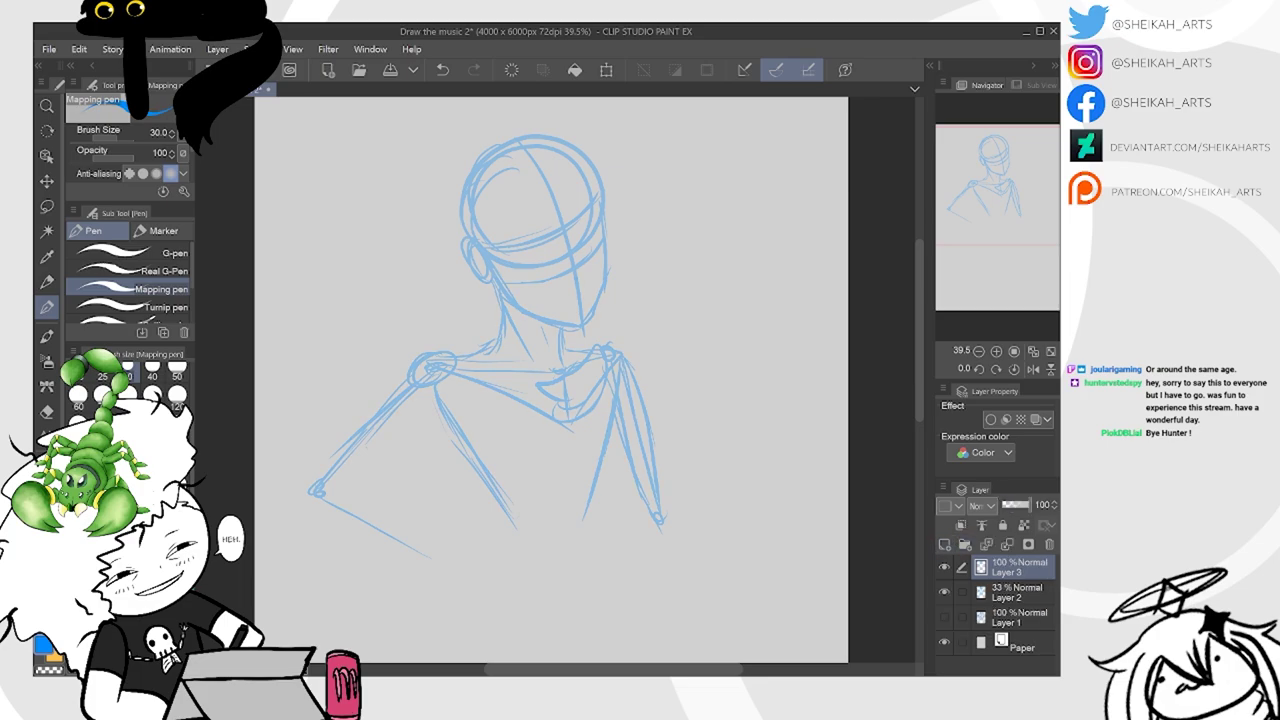
scroll(505, 110, "up", 1)
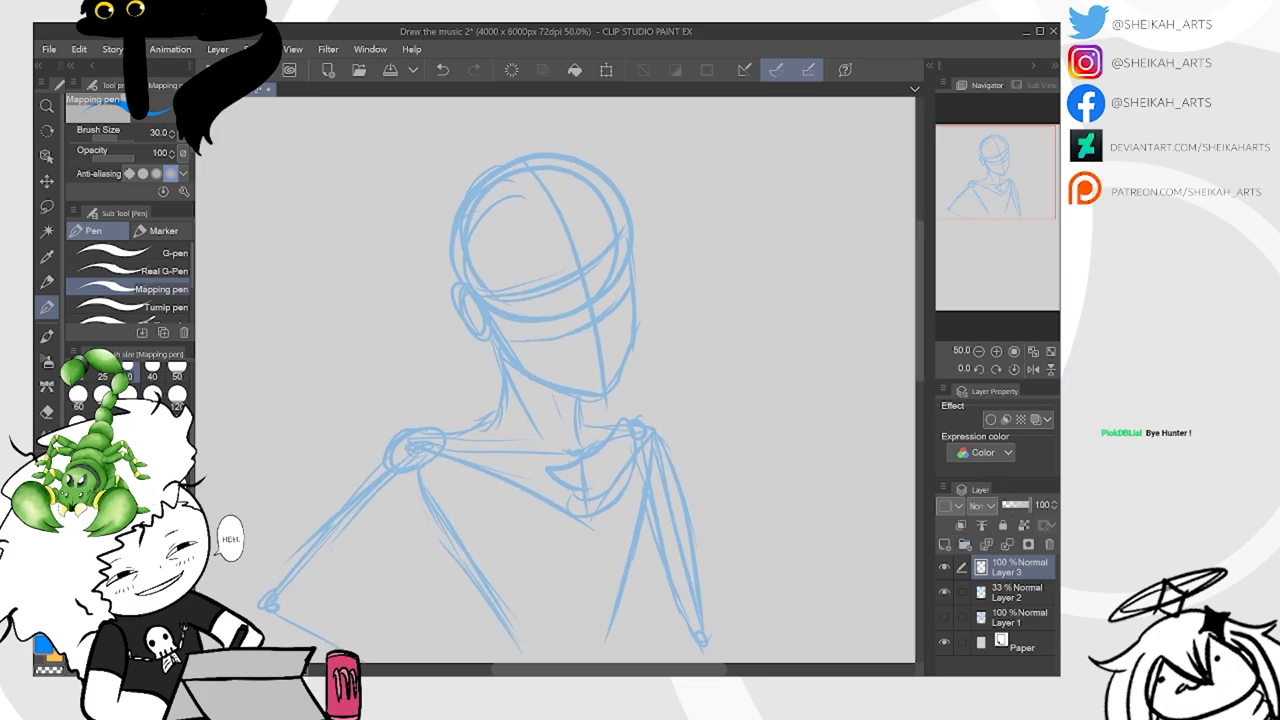
left_click(1018, 592)
left_click_drag(1012, 505, 1009, 505)
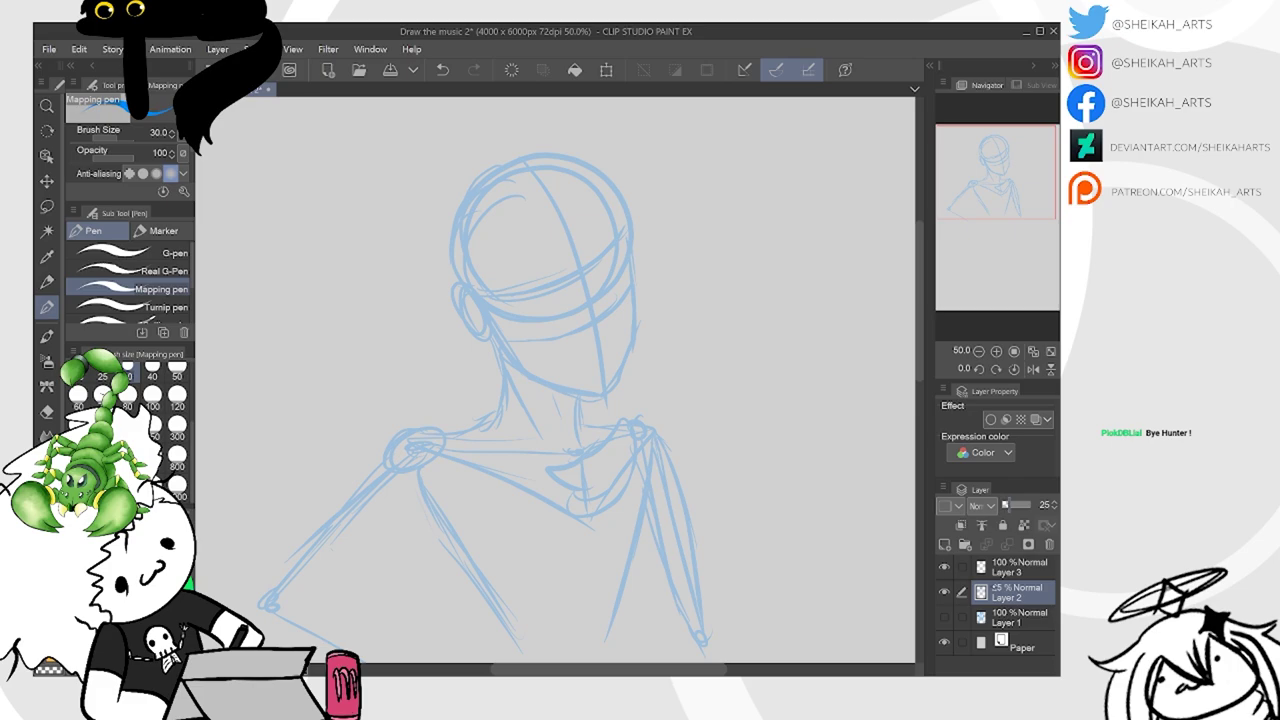
left_click(1000, 567)
Draw the far eye with heavy upper lashes and a curved brow beside the face's center guide
scroll(661, 251, "up", 4)
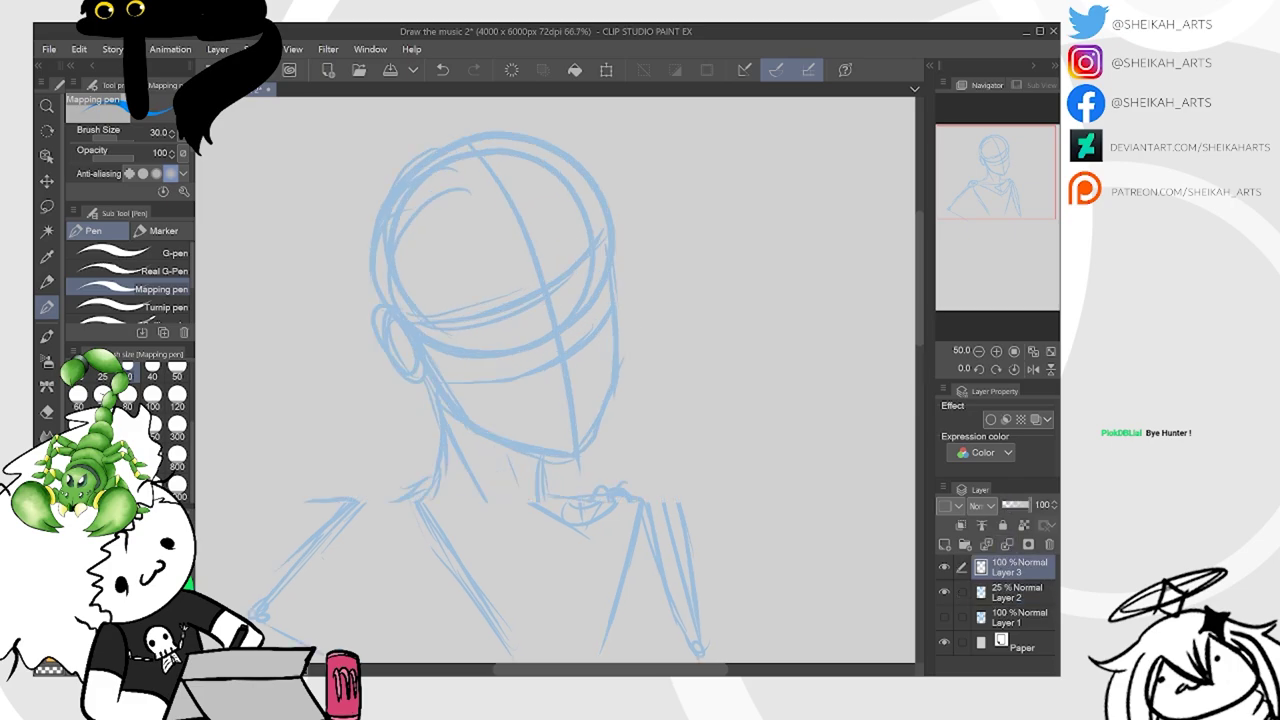
scroll(600, 250, "up", 3)
mouse_move(510, 398)
left_mouse_down()
mouse_move(545, 300)
mouse_move(595, 345)
left_mouse_up()
mouse_move(485, 275)
left_mouse_down()
mouse_move(478, 335)
mouse_move(546, 238)
mouse_move(579, 229)
left_mouse_up()
scroll(540, 300, "down", 1)
mouse_move(529, 302)
left_mouse_down()
mouse_move(574, 214)
mouse_move(588, 235)
left_mouse_up()
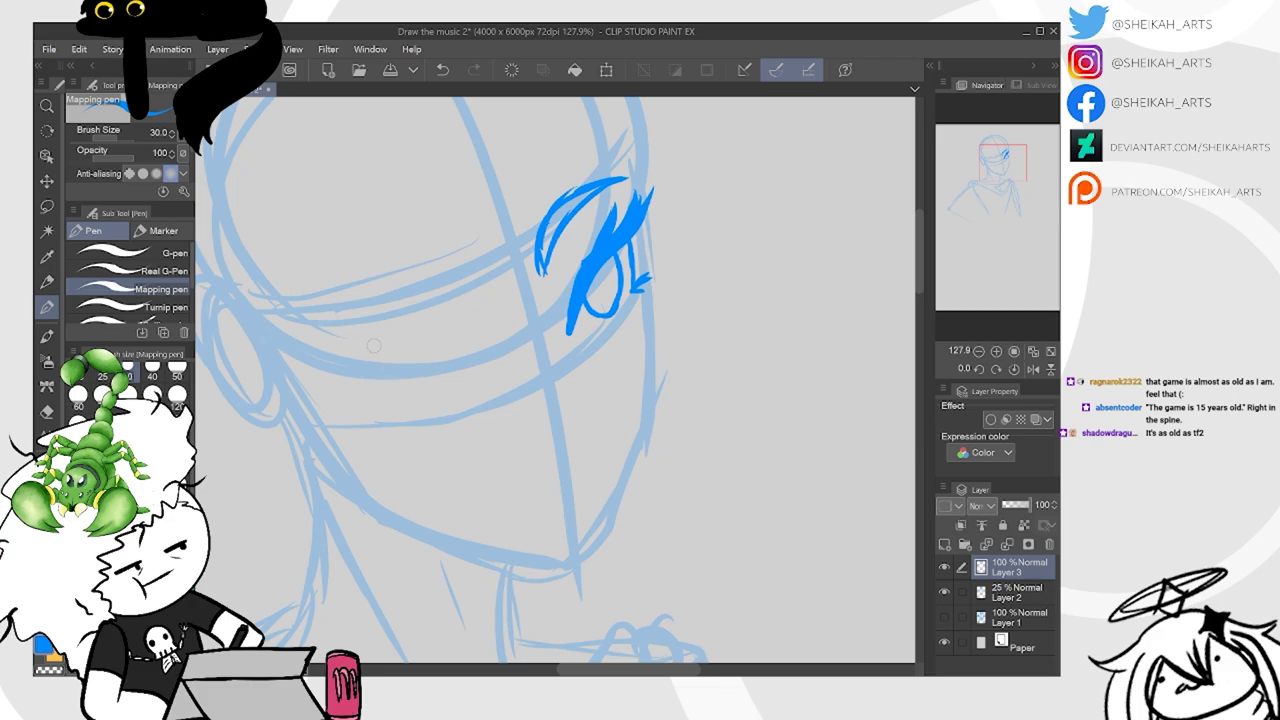
Draw the near eye on the face guide with a heavy upper lid, lashes, a lower lash tick and a rounded iris
mouse_move(352, 345)
left_mouse_down()
mouse_move(439, 344)
mouse_move(465, 364)
mouse_move(311, 332)
mouse_move(439, 336)
mouse_move(483, 369)
left_mouse_up()
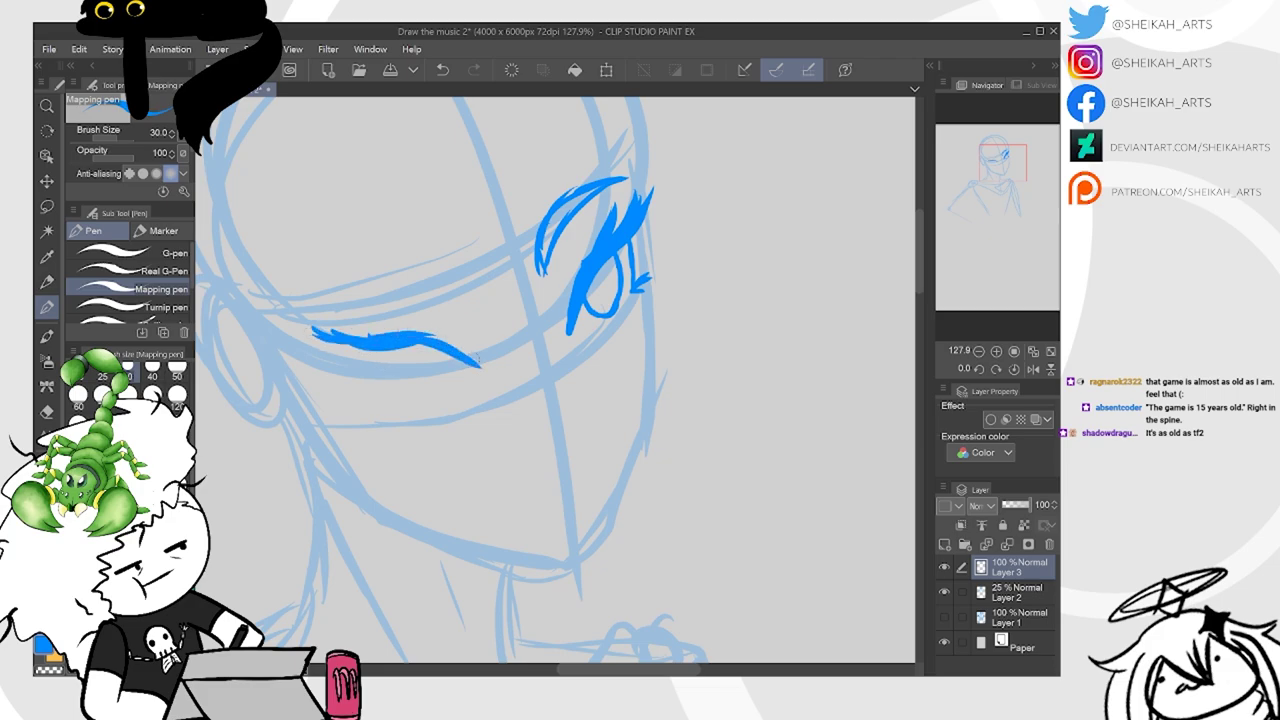
left_click_drag(378, 350, 312, 364)
left_click_drag(348, 346, 330, 352)
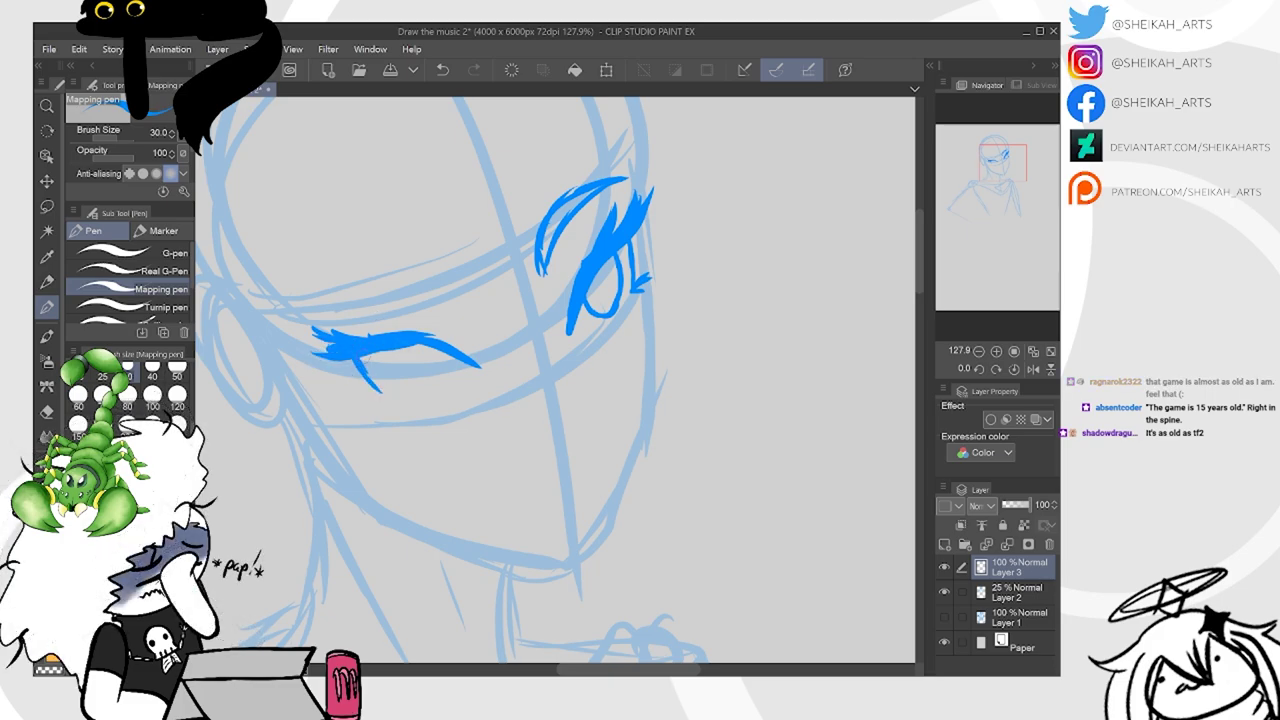
mouse_move(355, 362)
left_mouse_down()
mouse_move(389, 398)
mouse_move(368, 420)
left_mouse_up()
mouse_move(373, 355)
left_mouse_down()
mouse_move(413, 398)
mouse_move(416, 352)
mouse_move(416, 390)
left_mouse_up()
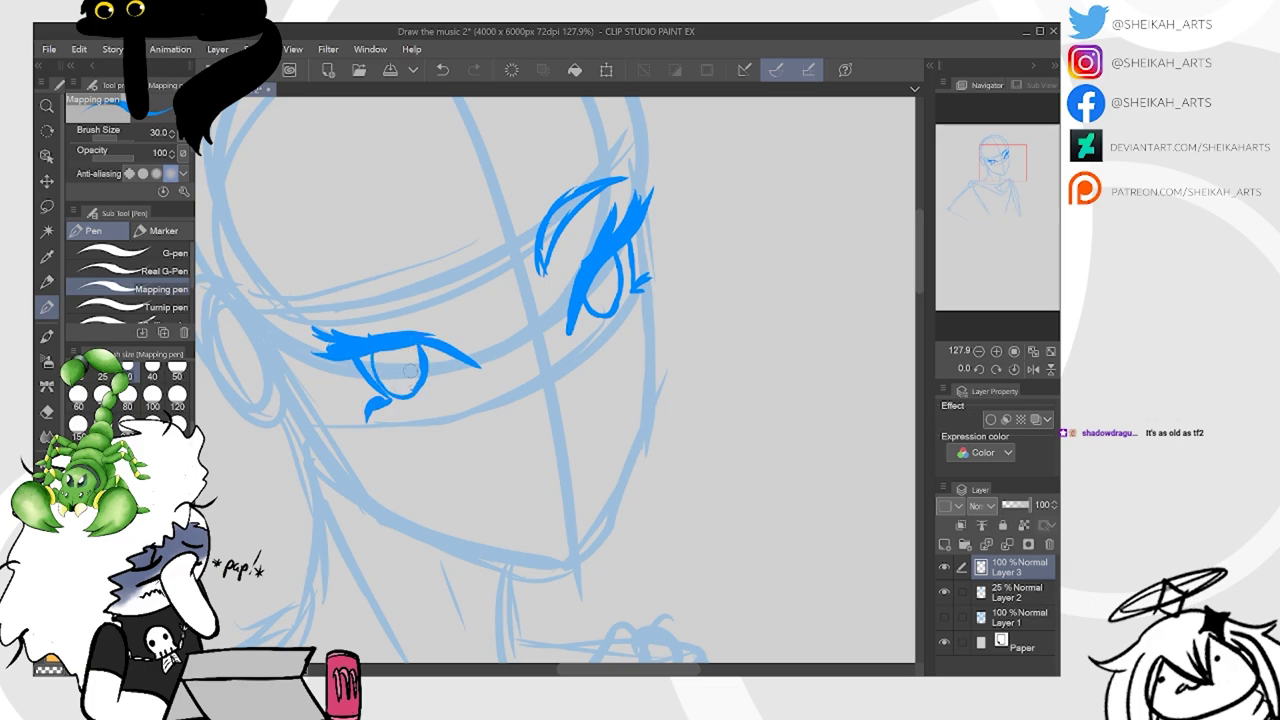
mouse_move(368, 353)
left_mouse_down()
mouse_move(420, 372)
mouse_move(436, 348)
left_mouse_up()
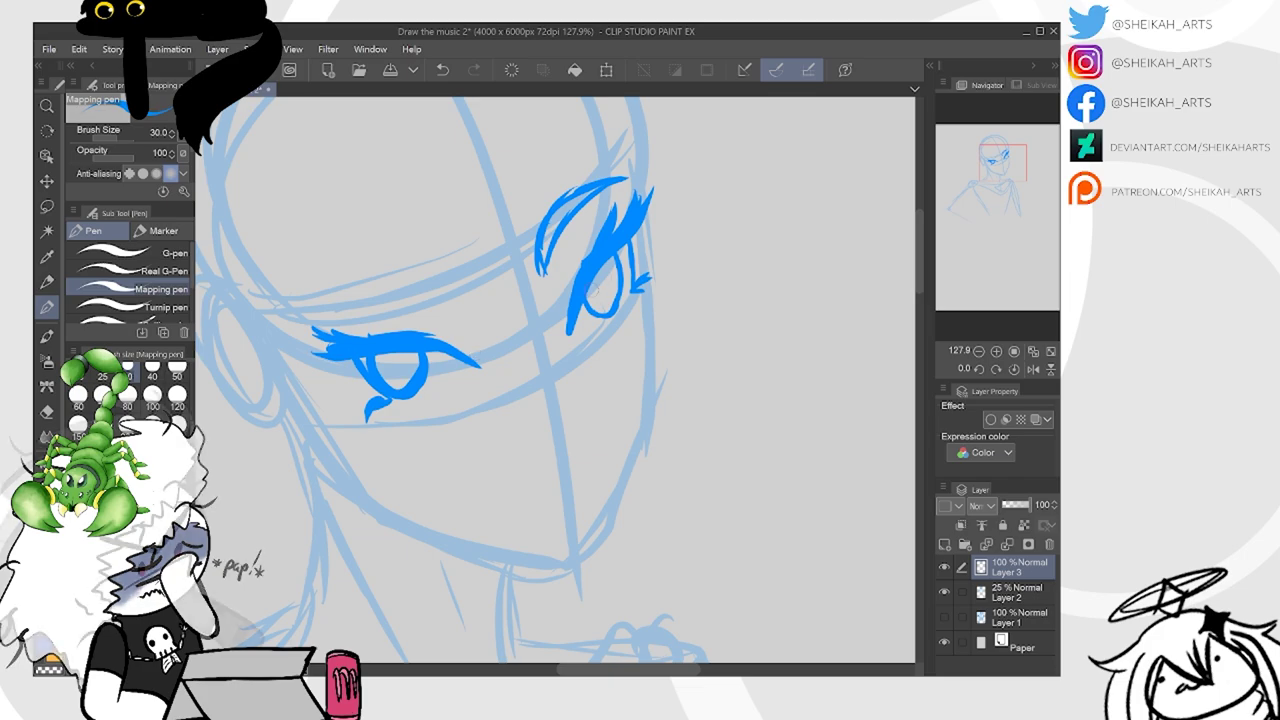
Lasso the near eye, move it slightly closer to the face's center guide, and deselect it
left_click(46, 206)
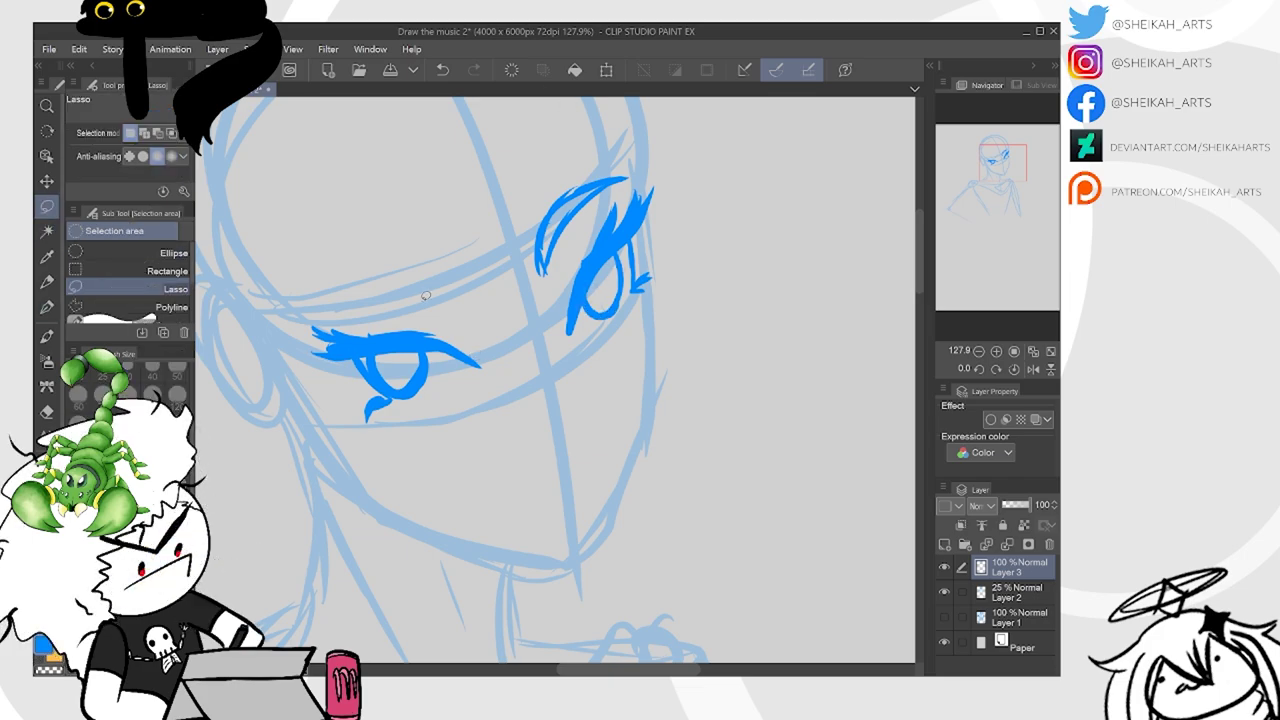
mouse_move(430, 291)
left_mouse_down()
mouse_move(512, 340)
mouse_move(400, 455)
mouse_move(330, 302)
left_mouse_up()
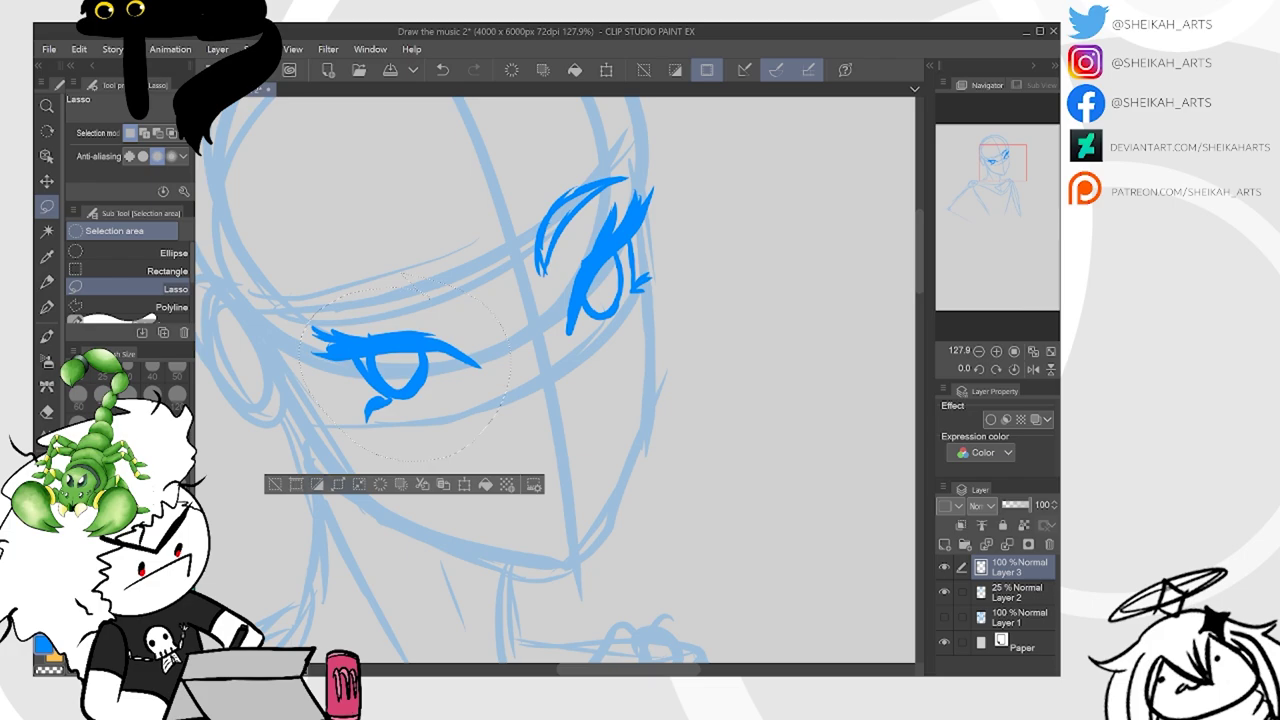
left_click(46, 181)
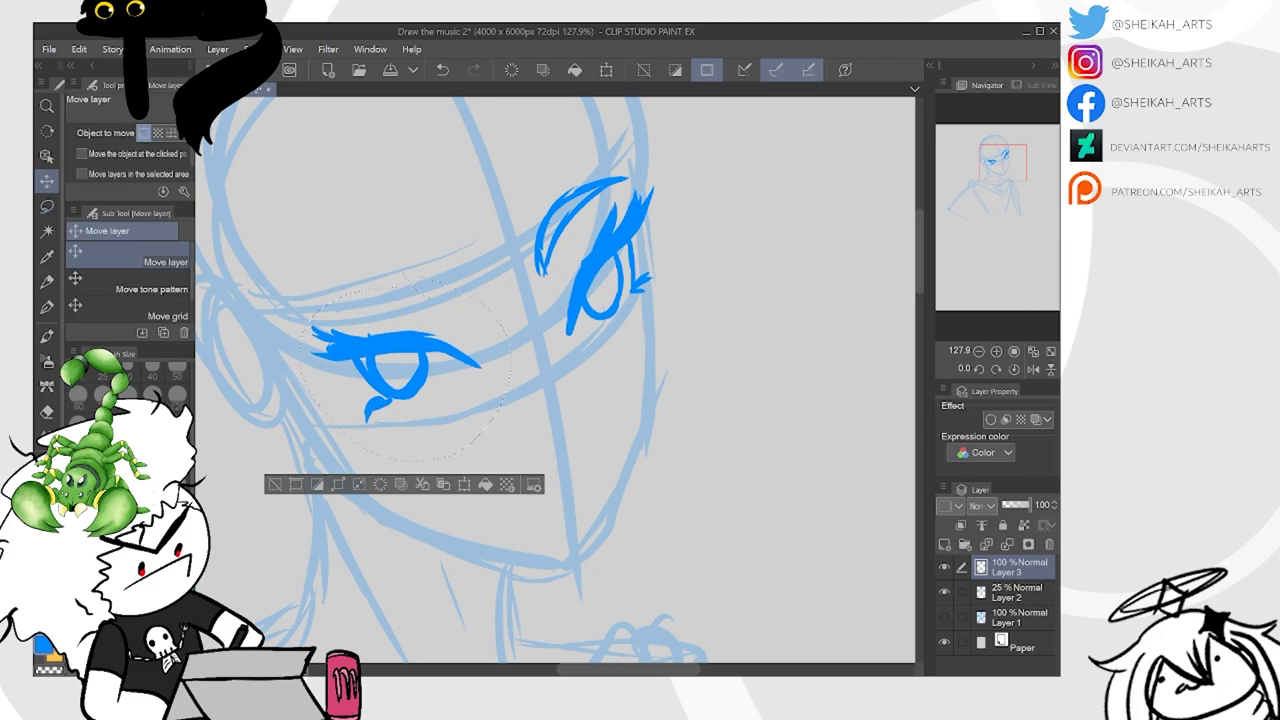
mouse_move(480, 363)
left_mouse_down()
mouse_move(521, 356)
mouse_move(508, 357)
left_mouse_up()
left_click(305, 479)
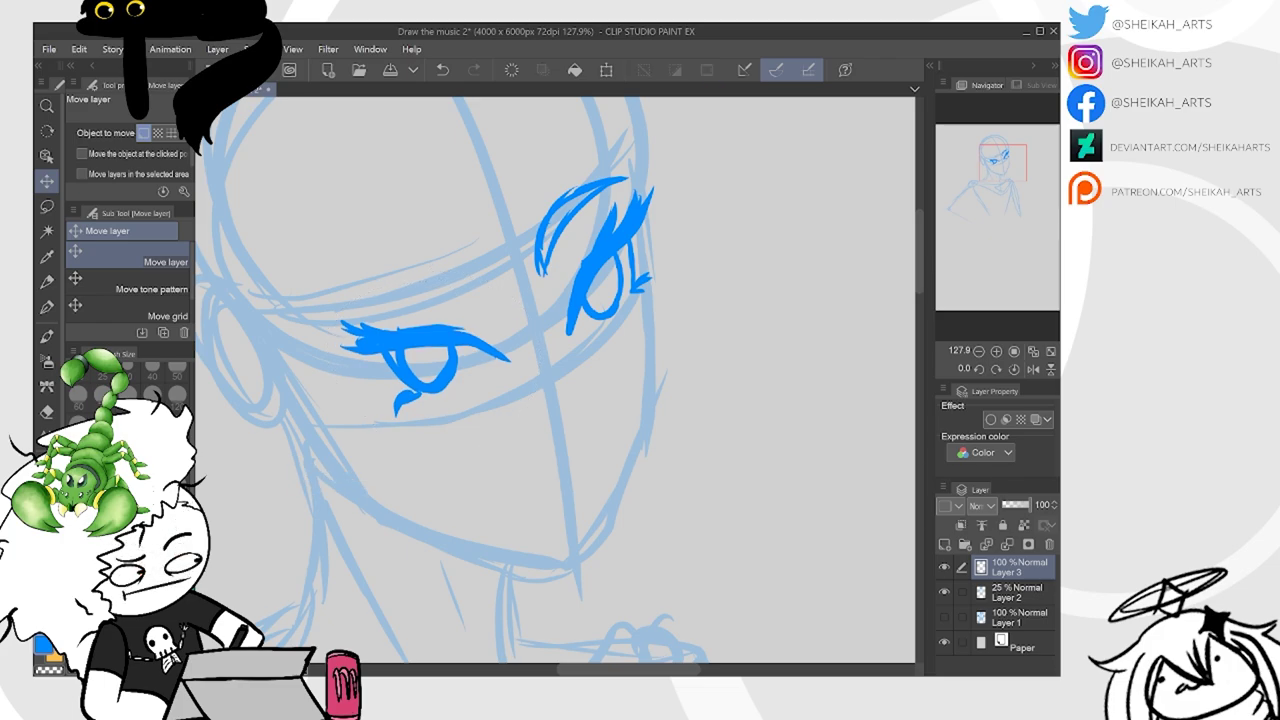
Add more upper and lower lashes to the near eye and erase stray marks around its iris
key("p")
left_click_drag(358, 338, 322, 328)
left_click_drag(404, 328, 368, 316)
left_click_drag(404, 387, 383, 413)
key("e")
left_click_drag(412, 378, 440, 355)
key("p")
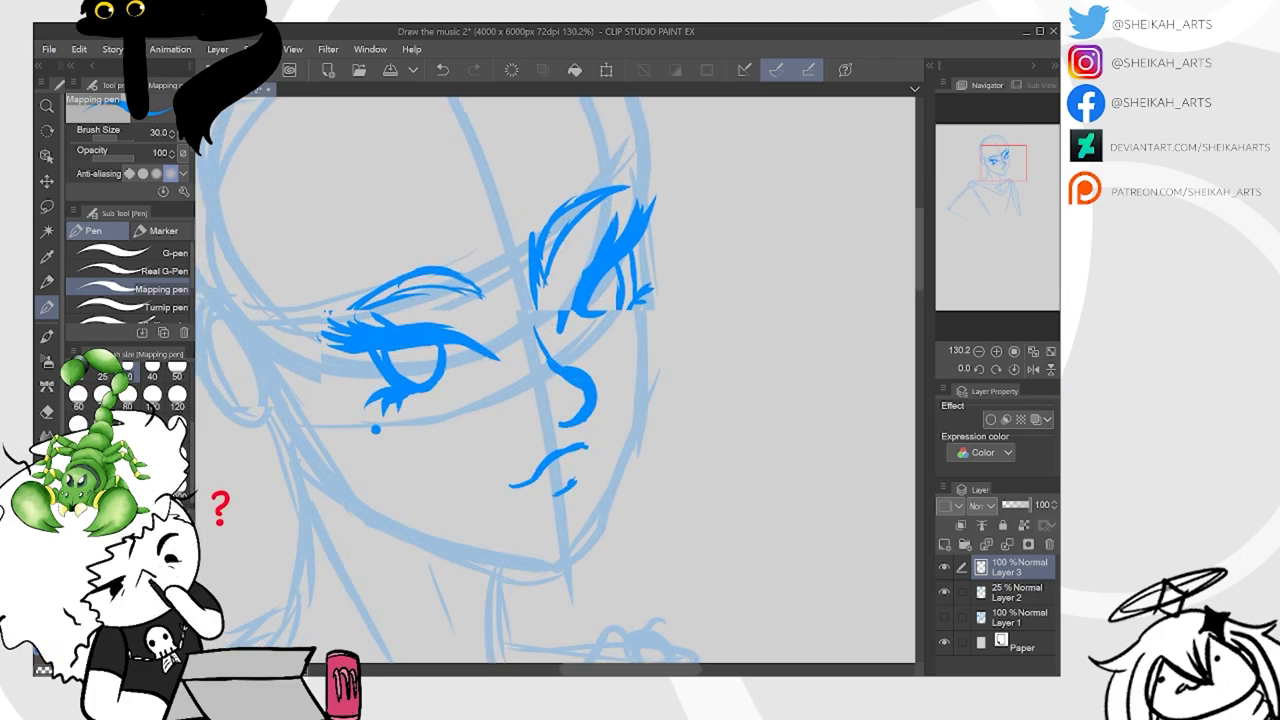
Outline the face from the far forehead and cheek down to the chin, and along the near jawline
scroll(558, 278, "down", 3)
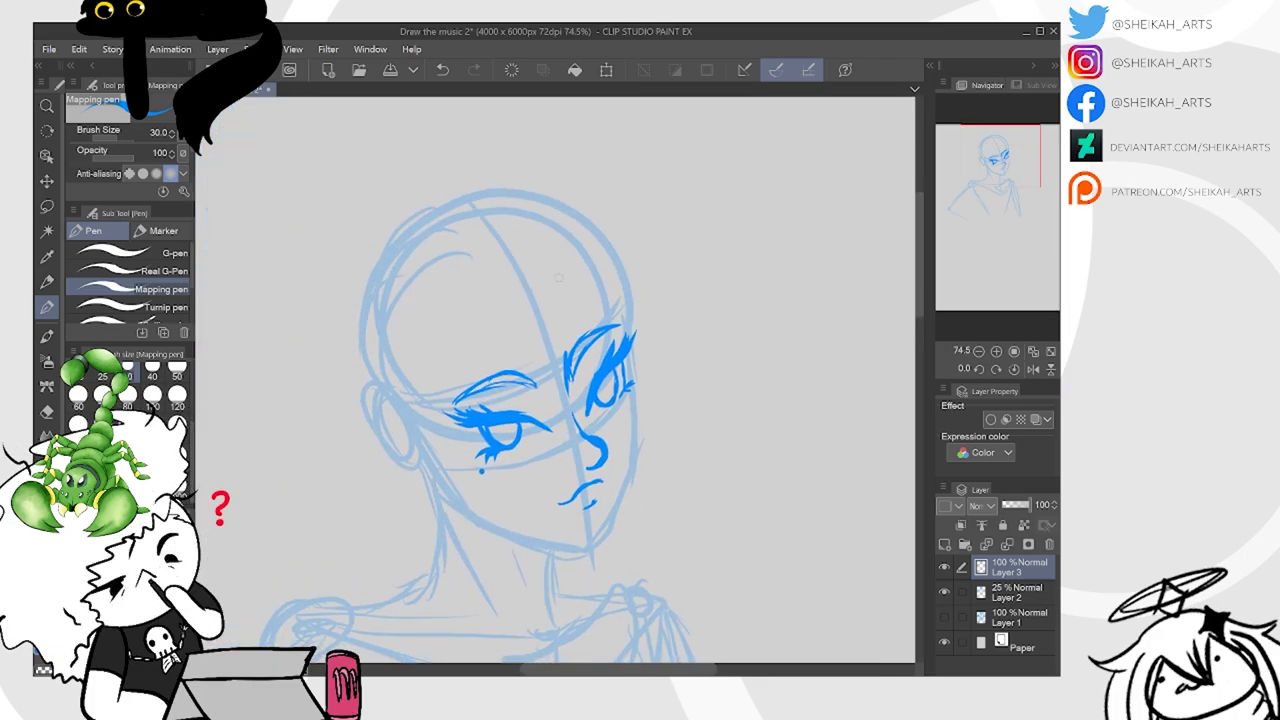
left_click_drag(597, 171, 588, 125)
scroll(610, 300, "up", 1)
mouse_move(604, 234)
left_mouse_down()
mouse_move(624, 296)
mouse_move(605, 470)
left_mouse_up()
scroll(607, 462, "up", 1)
mouse_move(314, 370)
left_mouse_down()
mouse_move(378, 470)
mouse_move(462, 535)
left_mouse_up()
scroll(449, 522, "up", 1)
mouse_move(504, 440)
left_mouse_down()
mouse_move(558, 415)
mouse_move(584, 355)
left_mouse_up()
left_click_drag(489, 446, 550, 430)
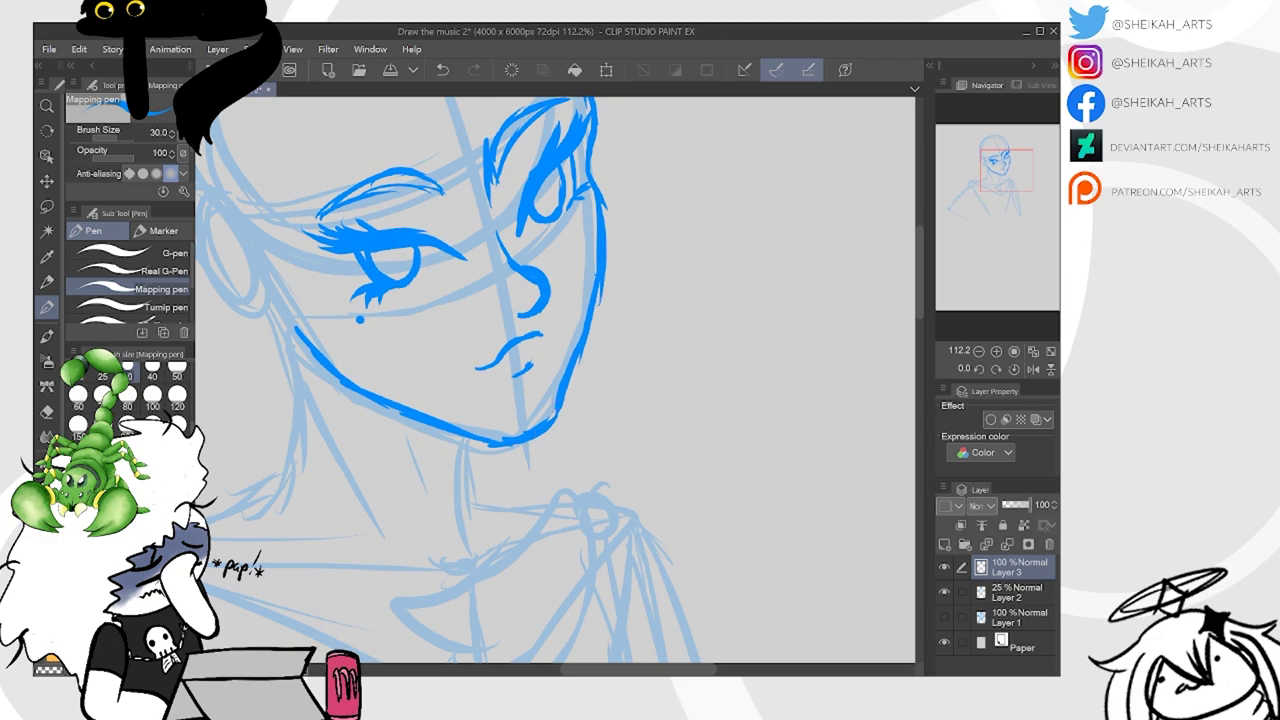
Draw the near ear with its inner fold and a wavy strand of hair running down in front of it
scroll(556, 380, "down", 3)
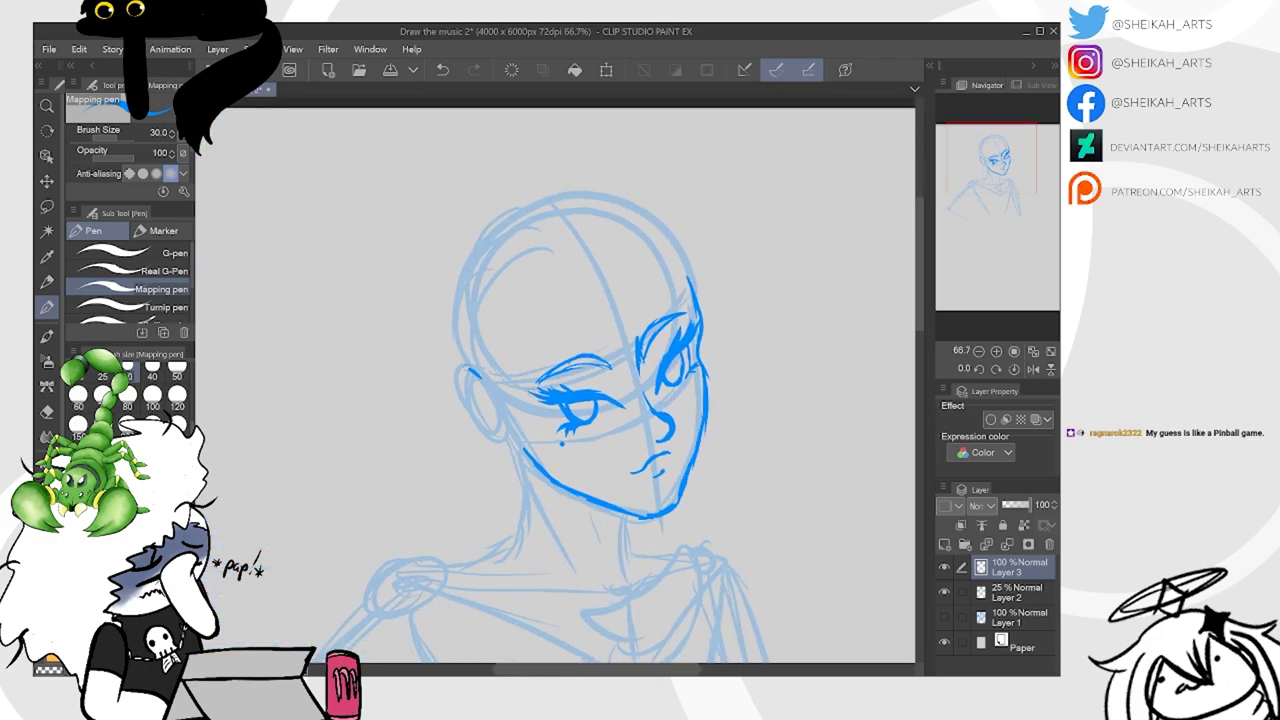
left_click_drag(465, 376, 492, 437)
mouse_move(484, 372)
left_mouse_down()
mouse_move(464, 414)
mouse_move(494, 414)
left_mouse_up()
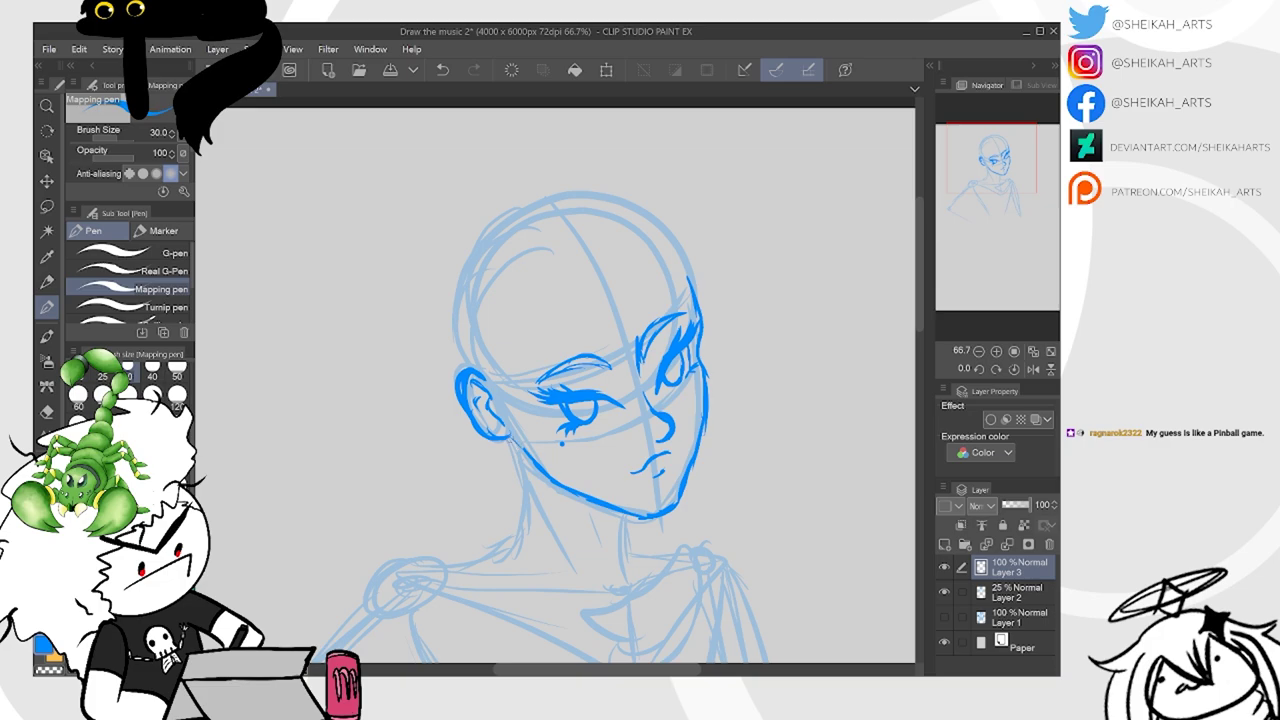
mouse_move(482, 380)
left_mouse_down()
mouse_move(506, 400)
mouse_move(516, 455)
left_mouse_up()
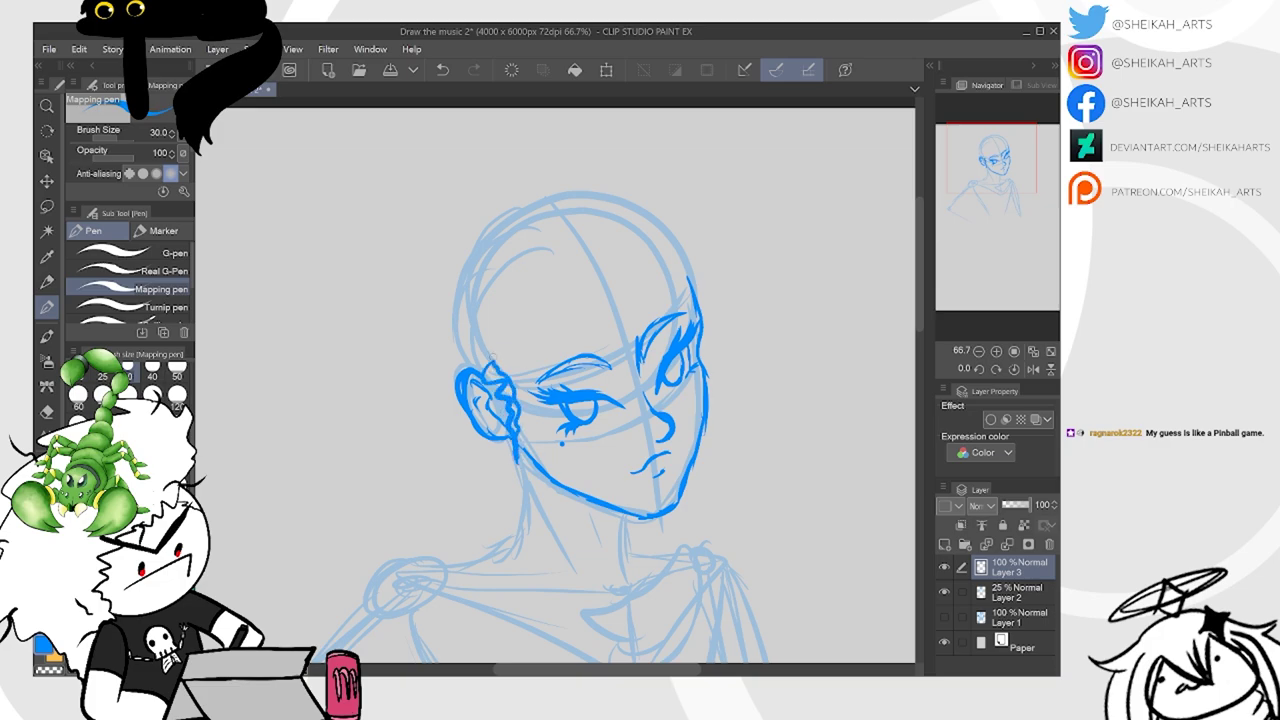
mouse_move(472, 350)
left_mouse_down()
mouse_move(500, 272)
mouse_move(568, 228)
left_mouse_up()
left_click_drag(571, 182, 654, 405)
left_click(443, 70)
left_click(443, 70)
Sketch the front hairline with a curl above the ear and strokes sweeping up across the forehead
mouse_move(617, 513)
left_mouse_down()
mouse_move(502, 373)
mouse_move(530, 330)
left_mouse_up()
left_click_drag(490, 372, 562, 302)
left_click_drag(457, 377, 465, 407)
left_click_drag(472, 373, 495, 360)
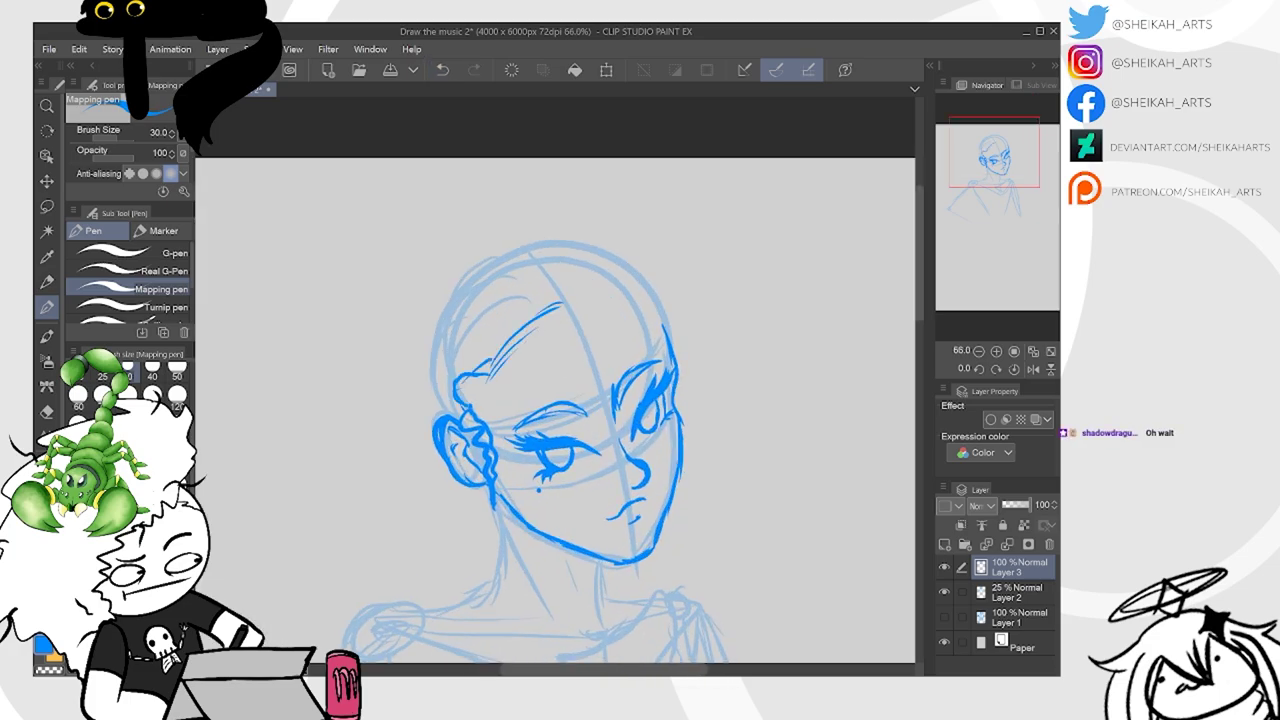
left_click_drag(537, 311, 579, 391)
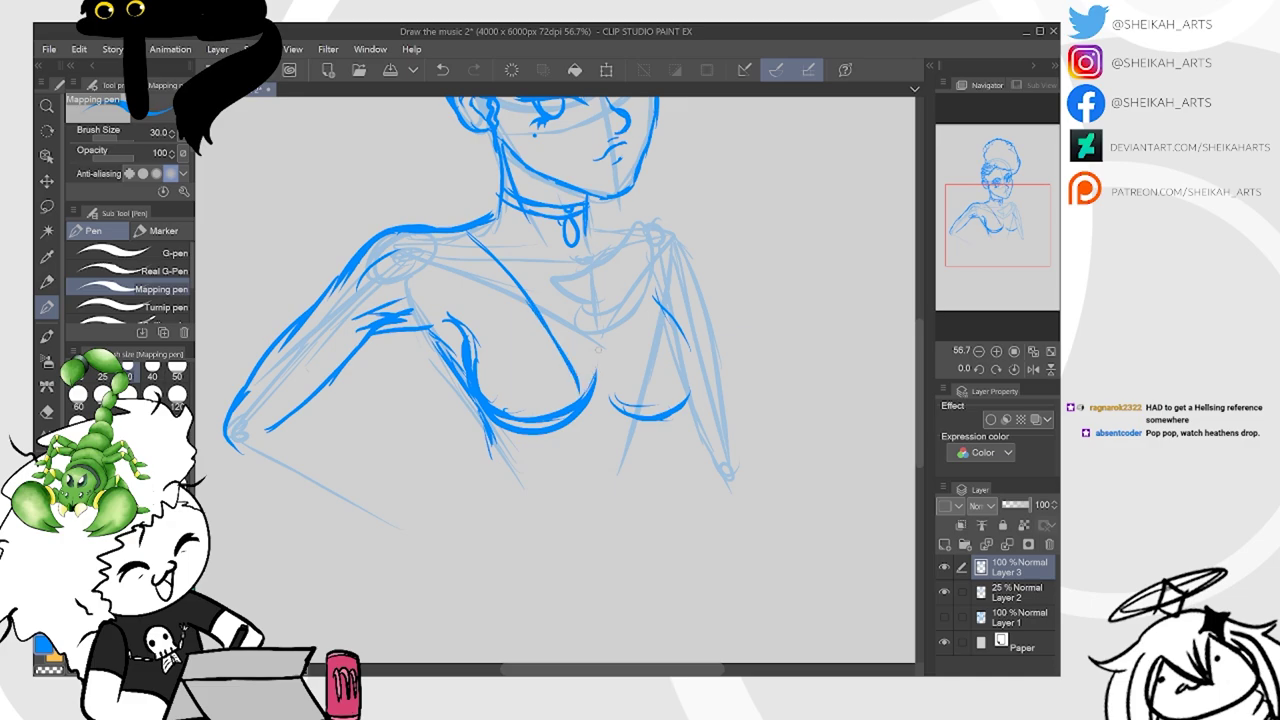
Draw the inner bust curves, the small V joining them, and a collarbone line below the choker
left_click_drag(600, 334, 600, 388)
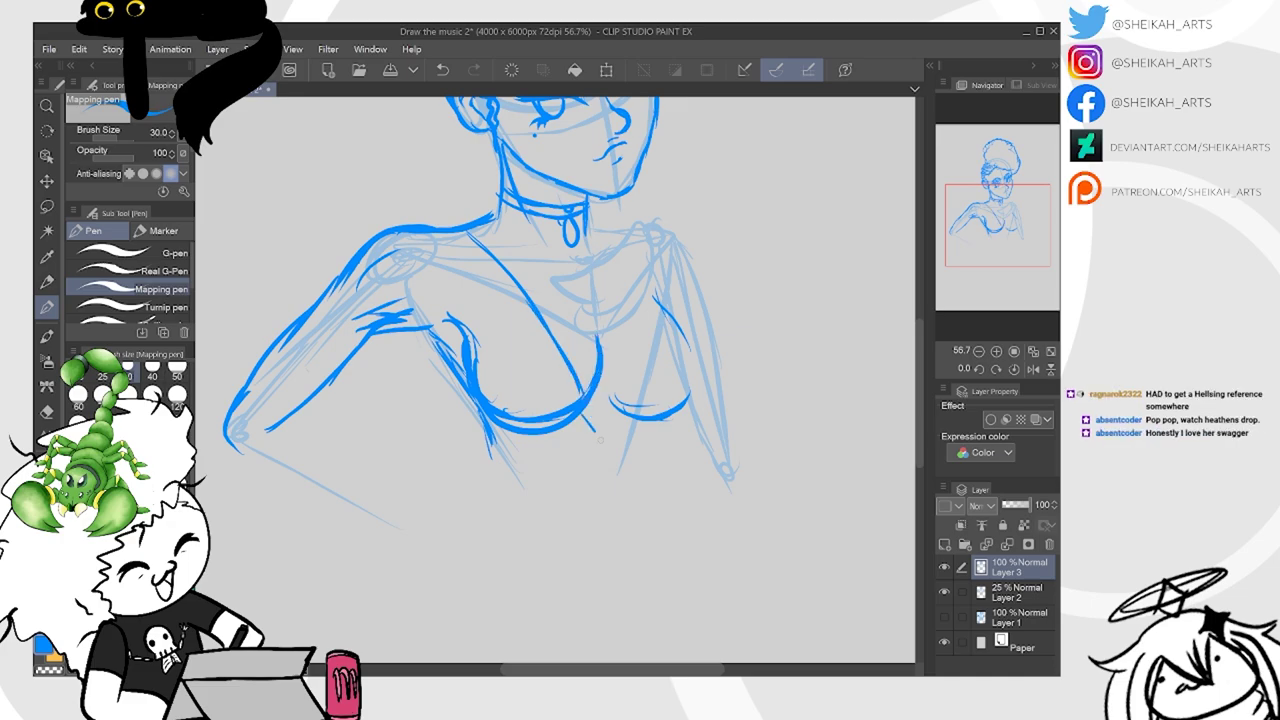
left_click_drag(640, 410, 652, 298)
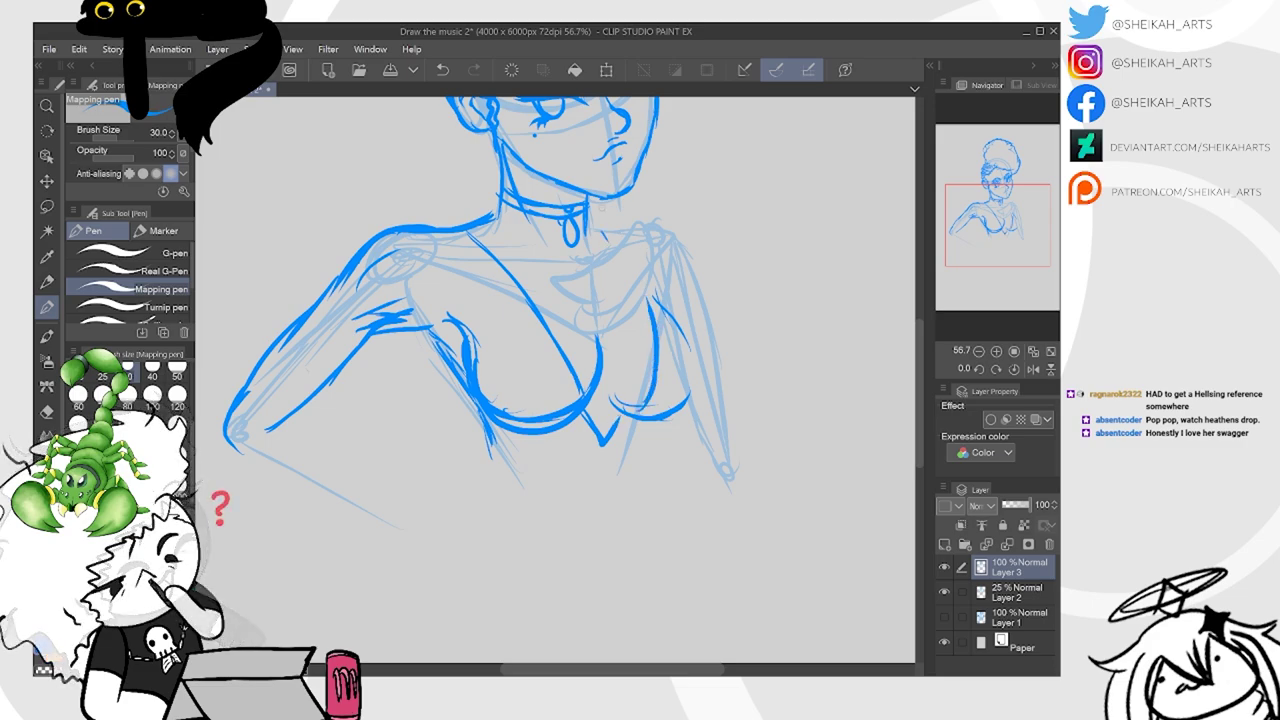
left_click_drag(498, 249, 572, 261)
left_click_drag(430, 330, 418, 426)
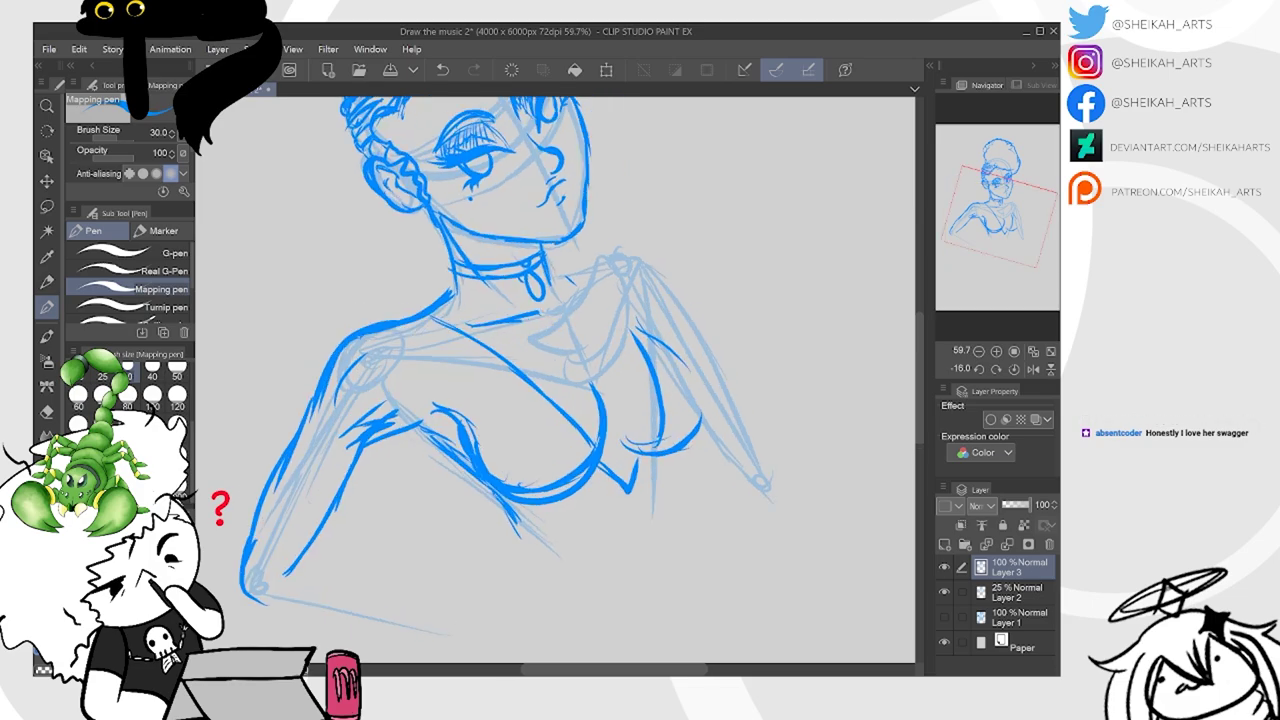
mouse_move(628, 490)
left_mouse_down()
mouse_move(628, 457)
mouse_move(591, 388)
mouse_move(646, 429)
left_mouse_up()
Strengthen both sides of the torso beneath the bust with short tapering strokes
left_click_drag(450, 347, 467, 431)
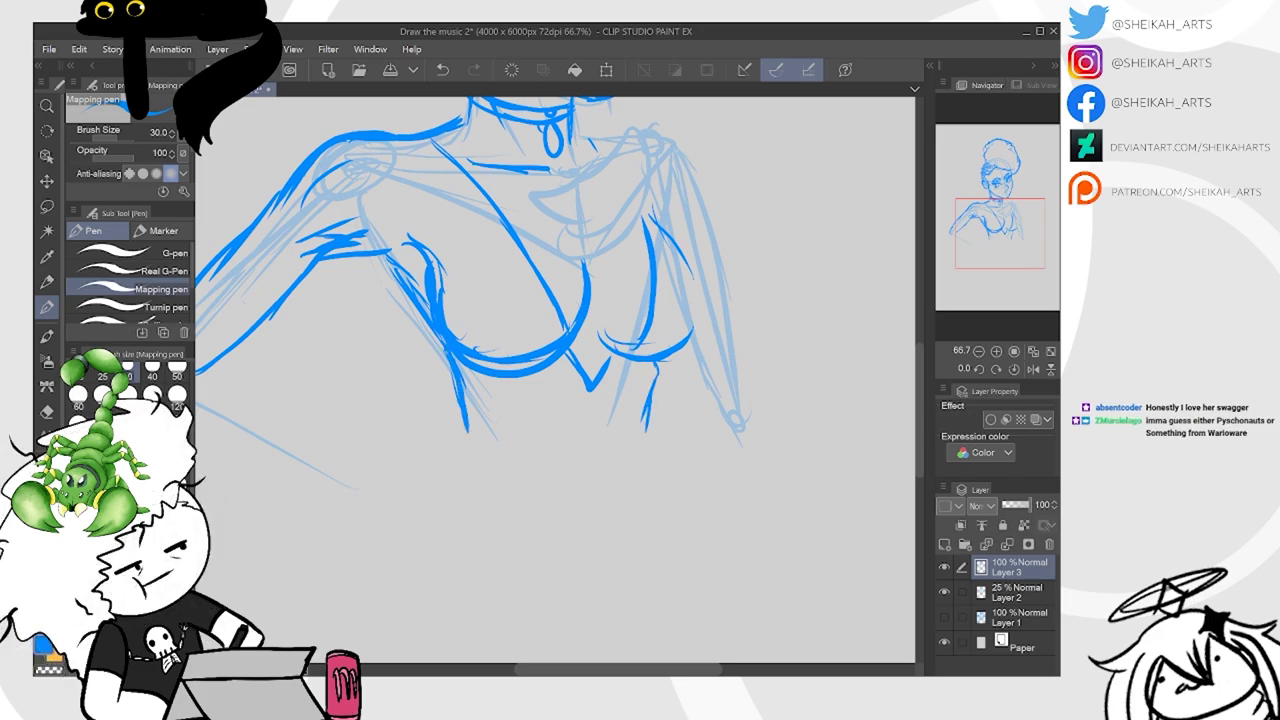
left_click_drag(440, 342, 478, 440)
left_click_drag(657, 379, 641, 436)
Outline a draped sleeve around the near upper arm, with curved edges hanging from the top of the shoulder
mouse_move(632, 350)
left_mouse_down()
mouse_move(630, 575)
mouse_move(626, 555)
left_mouse_up()
left_click_drag(493, 551, 636, 428)
left_click_drag(551, 223, 525, 336)
left_click_drag(373, 318, 524, 337)
mouse_move(318, 364)
left_mouse_down()
mouse_move(400, 450)
mouse_move(476, 430)
mouse_move(546, 330)
left_mouse_up()
left_click_drag(554, 230, 542, 350)
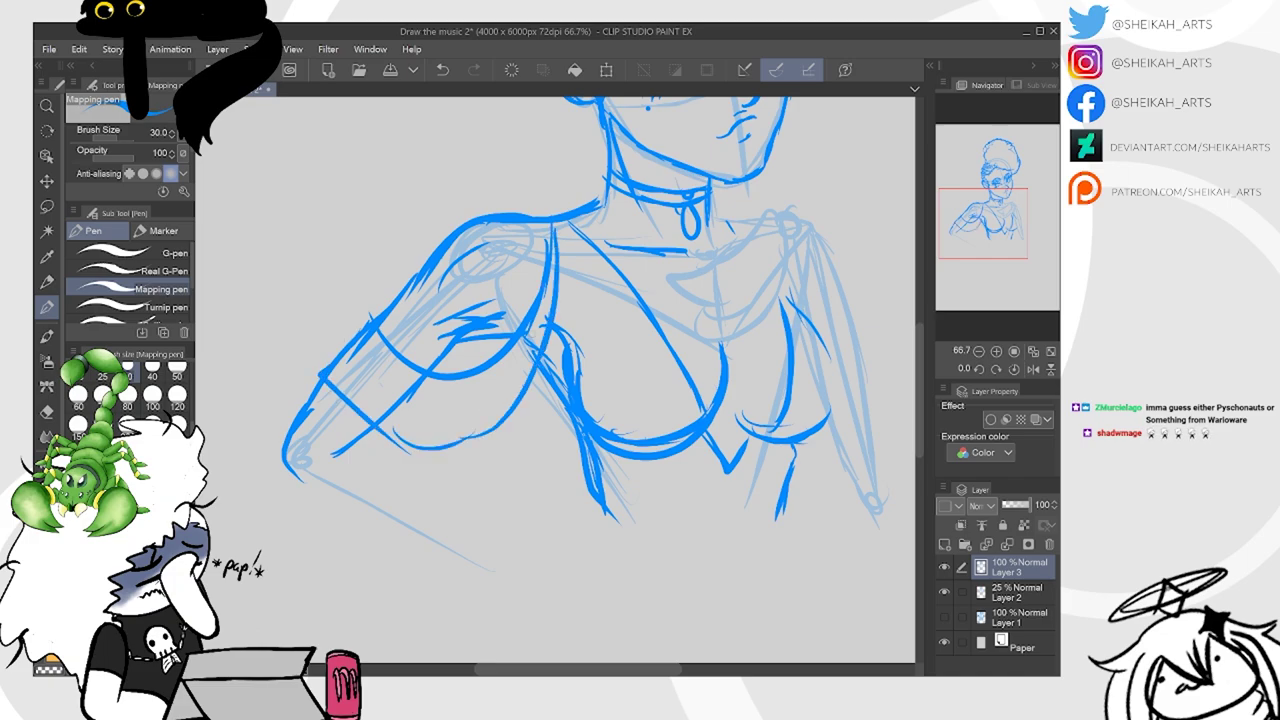
Add a rolled outer edge and curved fabric folds to the draped sleeve, extending them from the shoulder beside the bust
left_click_drag(362, 350, 476, 410)
left_click_drag(353, 325, 356, 344)
mouse_move(324, 372)
left_mouse_down()
mouse_move(438, 434)
mouse_move(501, 381)
left_mouse_up()
left_click_drag(563, 244, 556, 376)
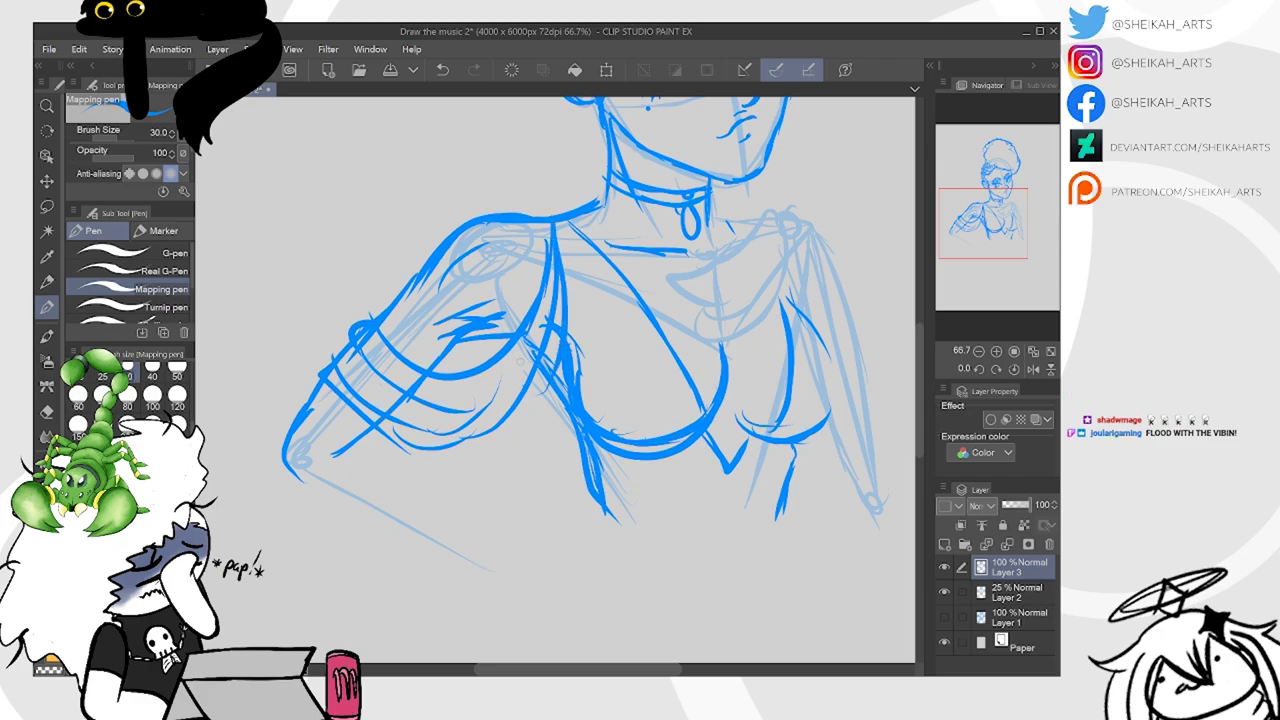
left_click_drag(562, 236, 528, 452)
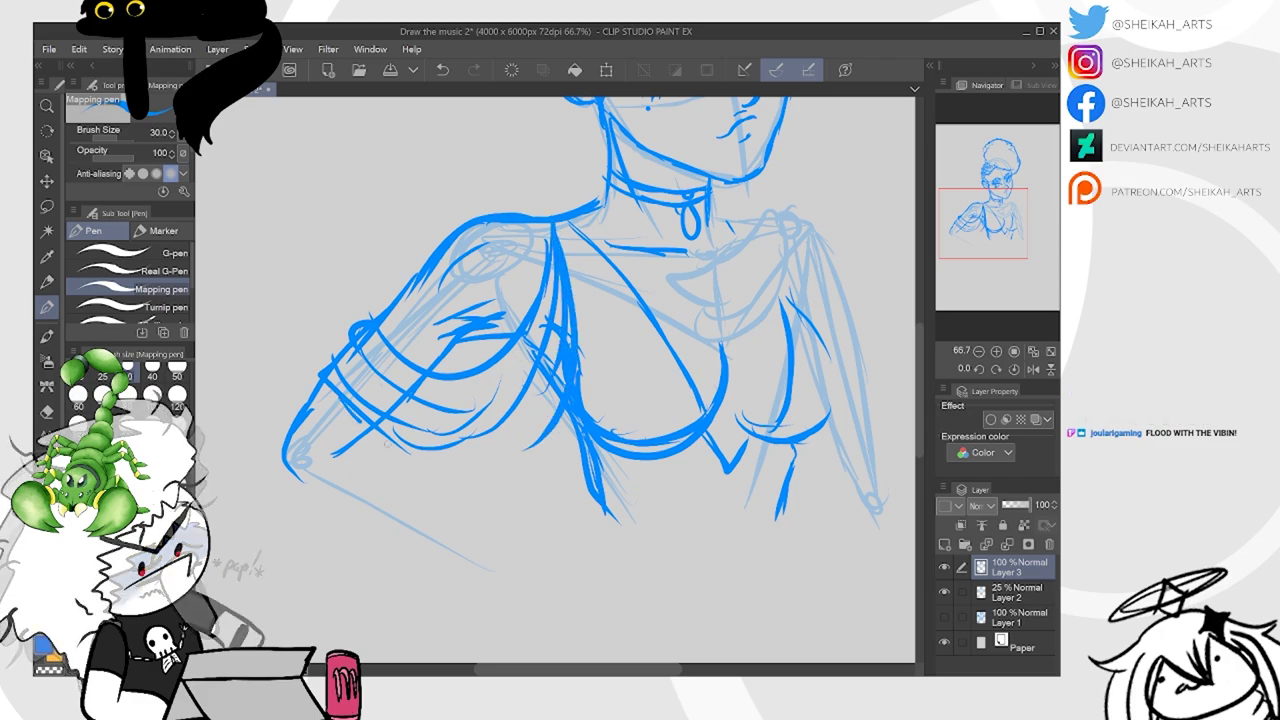
left_click_drag(554, 402, 516, 456)
Sketch the far arm's hand resting on the upper chest below the choker, with spread fingers and a bent wrist
left_click_drag(690, 220, 542, 288)
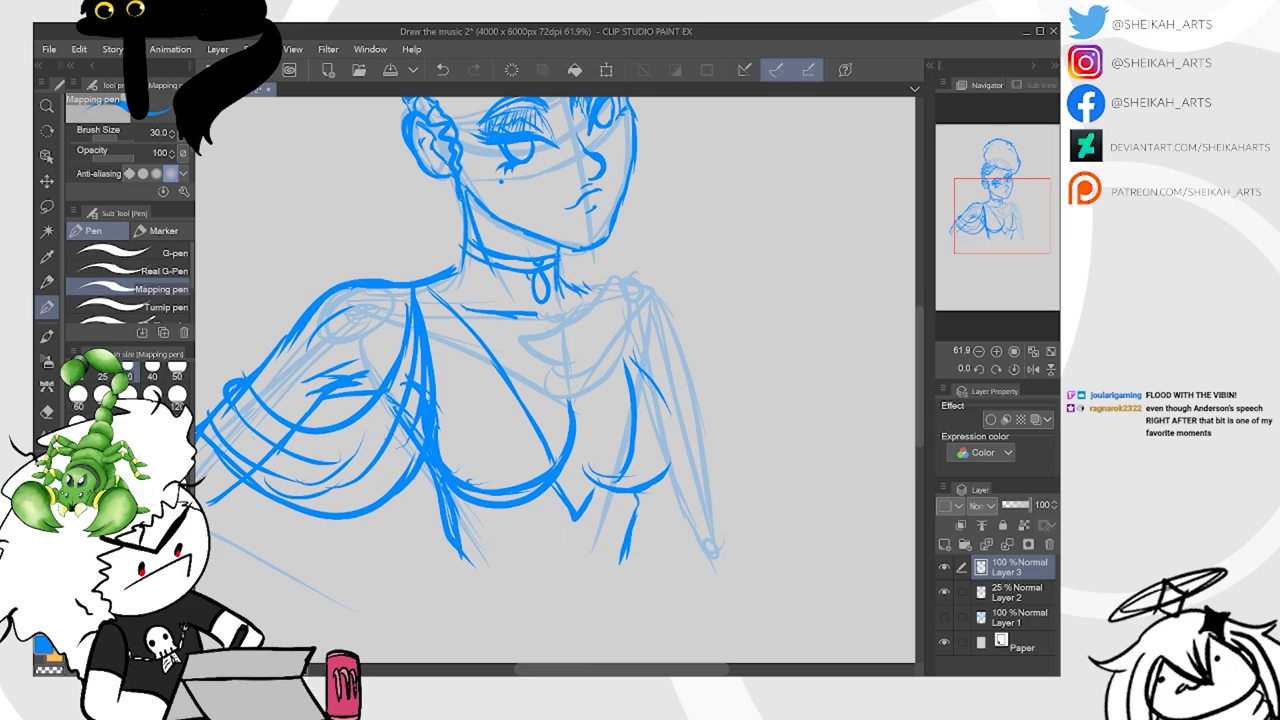
mouse_move(576, 518)
left_mouse_down()
mouse_move(554, 425)
mouse_move(536, 430)
mouse_move(657, 458)
left_mouse_up()
left_click_drag(590, 260, 606, 277)
left_click_drag(829, 471, 771, 529)
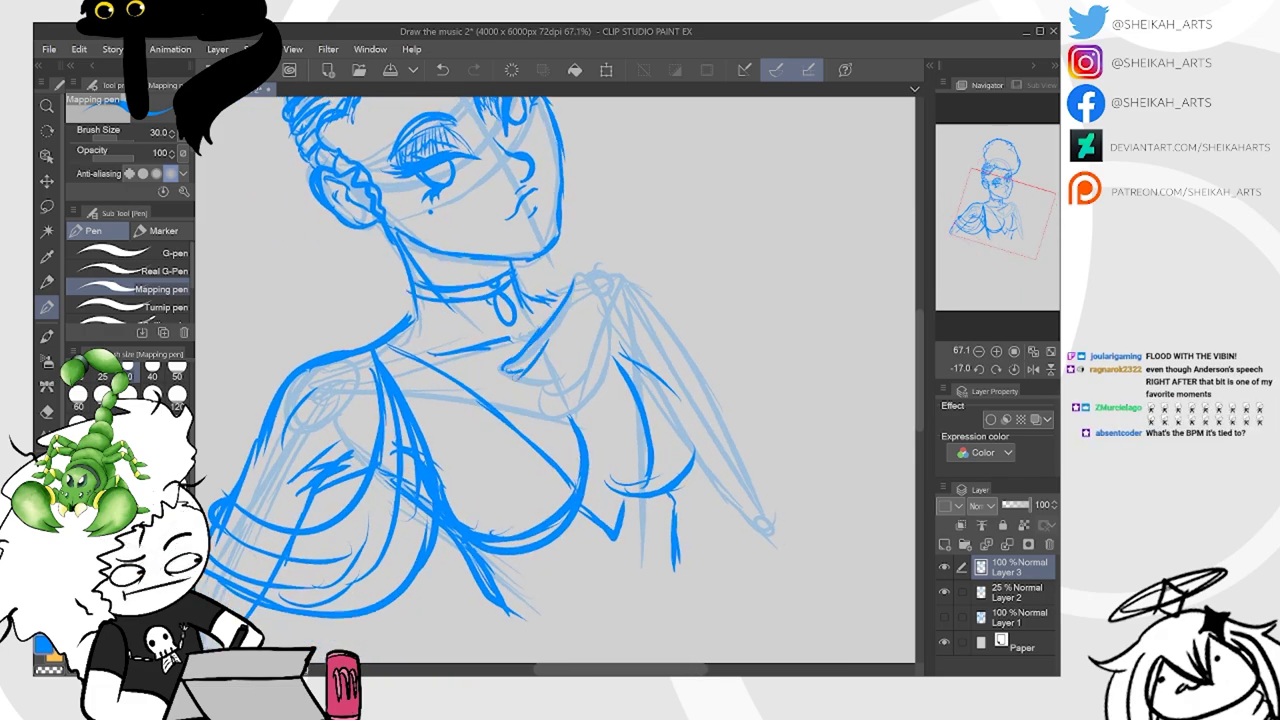
mouse_move(530, 350)
left_mouse_down()
mouse_move(538, 408)
mouse_move(566, 382)
mouse_move(582, 334)
left_mouse_up()
left_click_drag(566, 408, 586, 374)
mouse_move(588, 380)
left_mouse_down()
mouse_move(596, 346)
mouse_move(589, 371)
left_mouse_up()
left_click_drag(614, 318, 600, 353)
mouse_move(515, 338)
left_mouse_down()
mouse_move(552, 312)
mouse_move(512, 348)
left_mouse_up()
mouse_move(550, 308)
left_mouse_down()
mouse_move(560, 292)
mouse_move(614, 327)
left_mouse_up()
left_click_drag(577, 287, 609, 264)
scroll(611, 253, "down", 2)
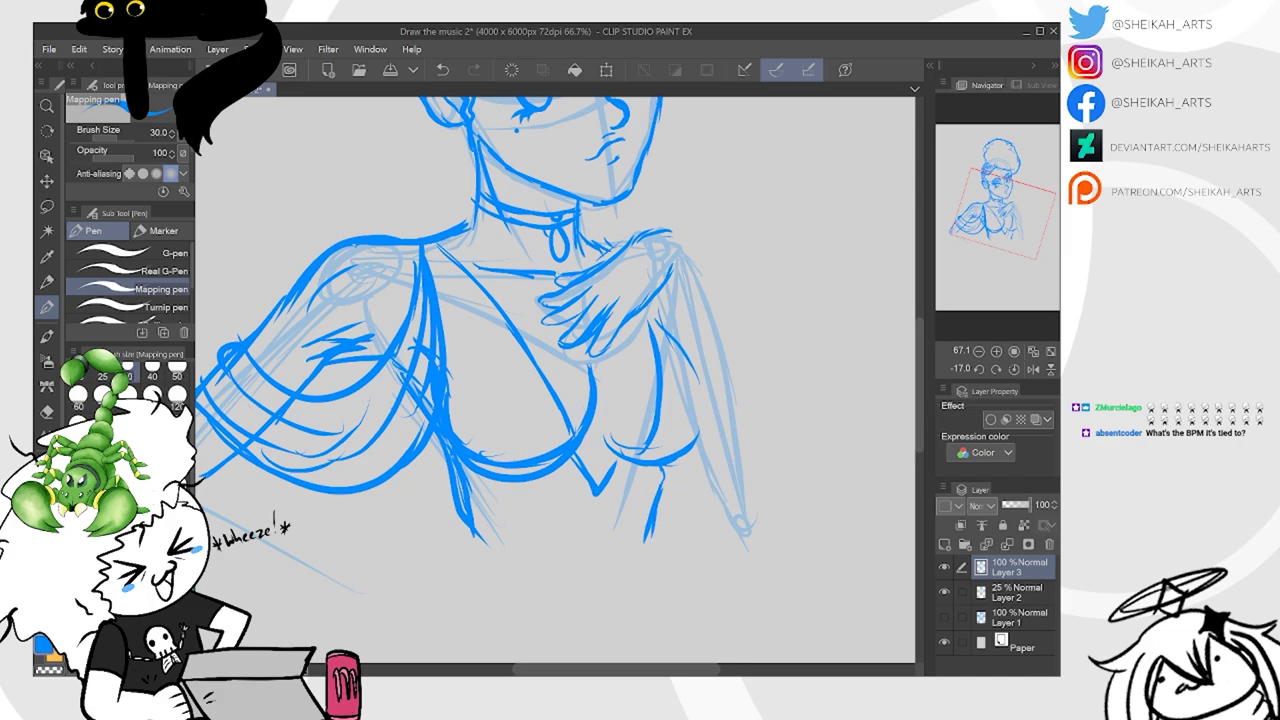
Lasso the hand and transform it with a slight clockwise rotation, a small enlargement and a shift toward the near shoulder
scroll(711, 379, "up", 1)
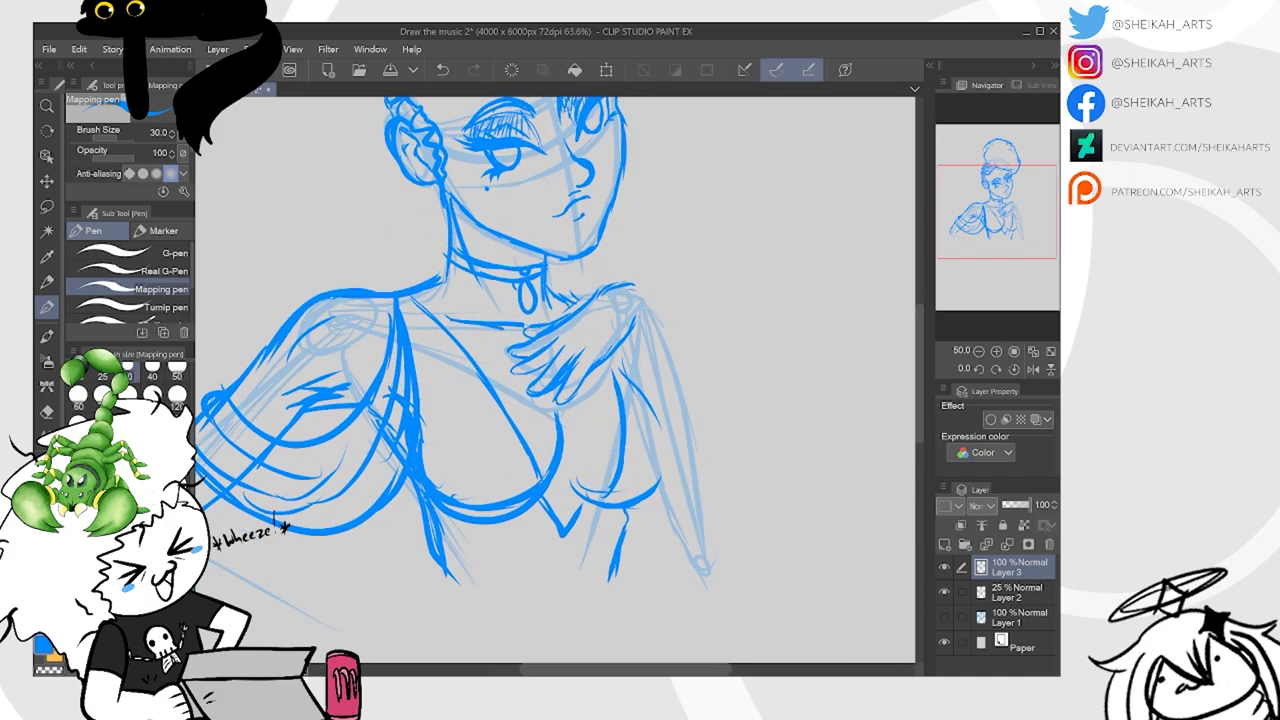
left_click(47, 206)
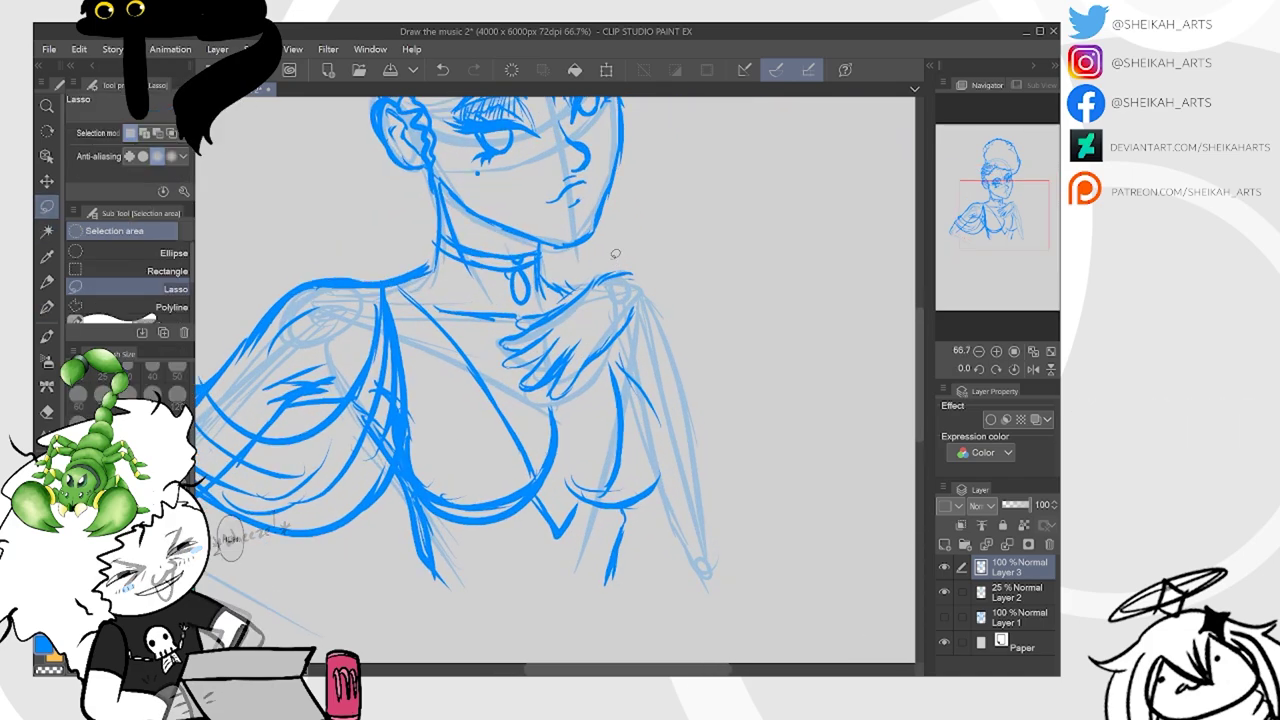
mouse_move(495, 365)
left_mouse_down()
mouse_move(546, 396)
mouse_move(584, 390)
left_mouse_up()
key("ctrl+t")
left_click_drag(704, 251, 702, 266)
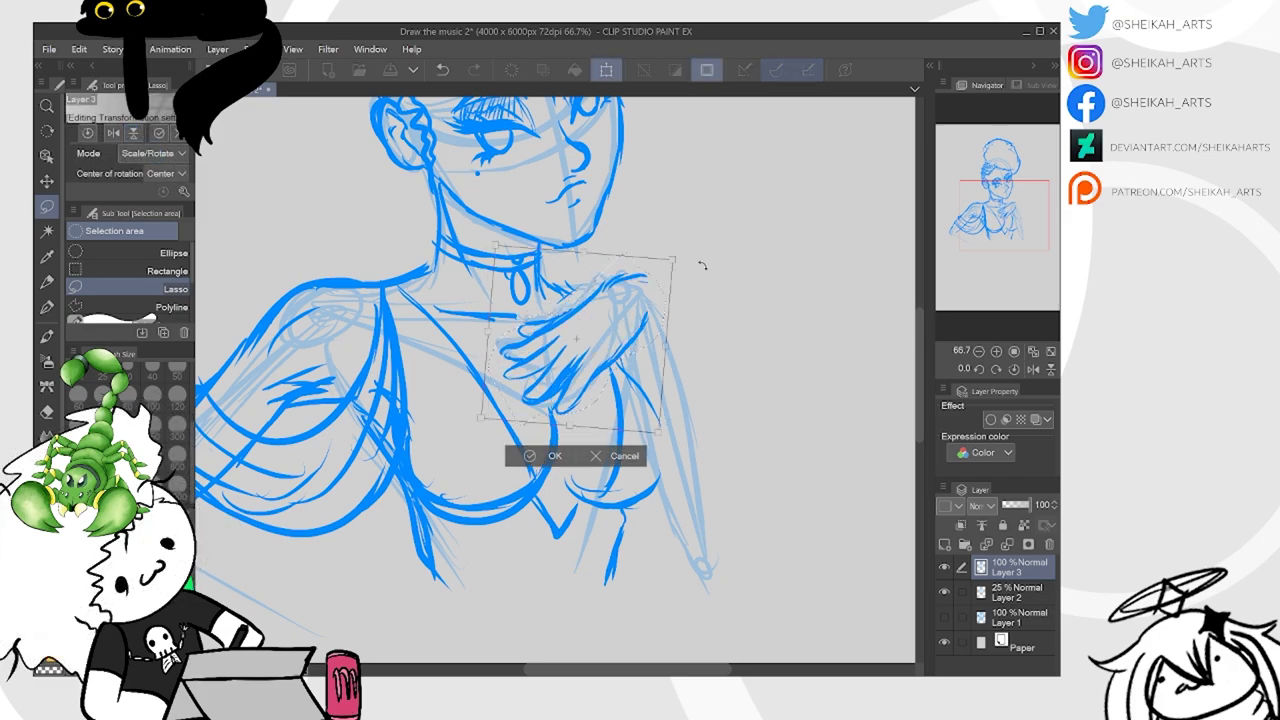
left_click_drag(640, 347, 636, 262)
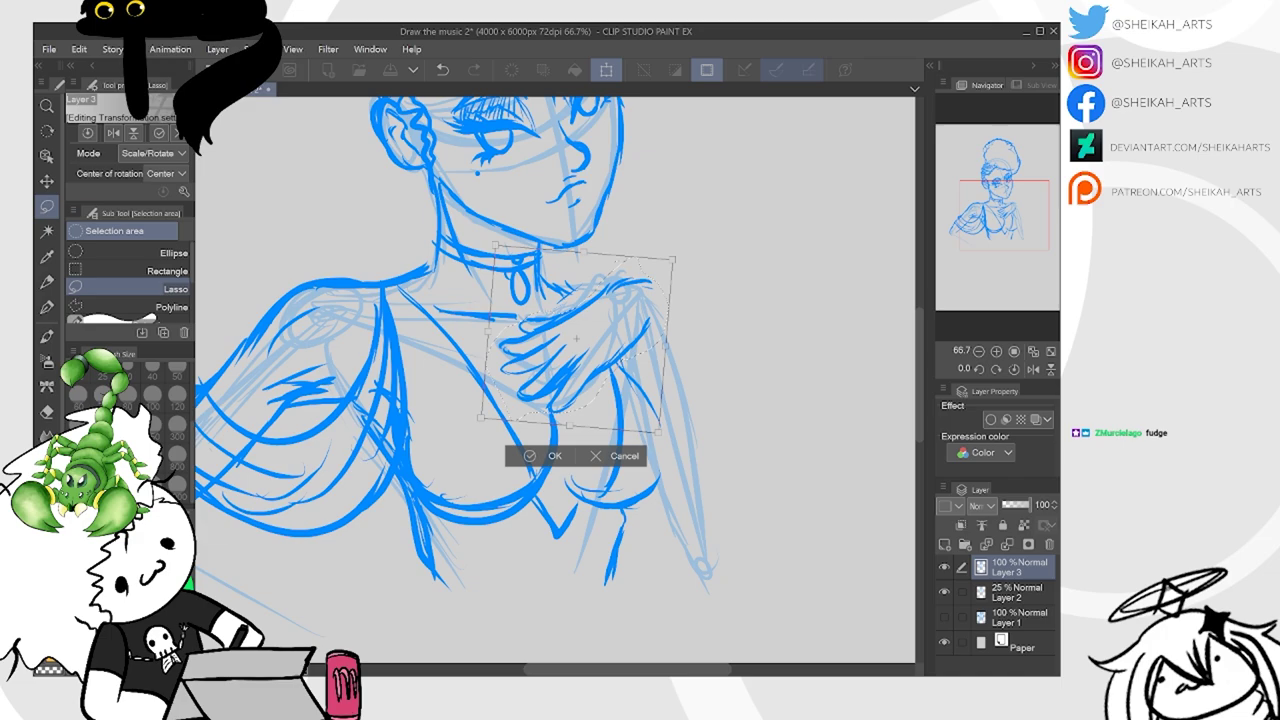
left_click_drag(609, 347, 602, 344)
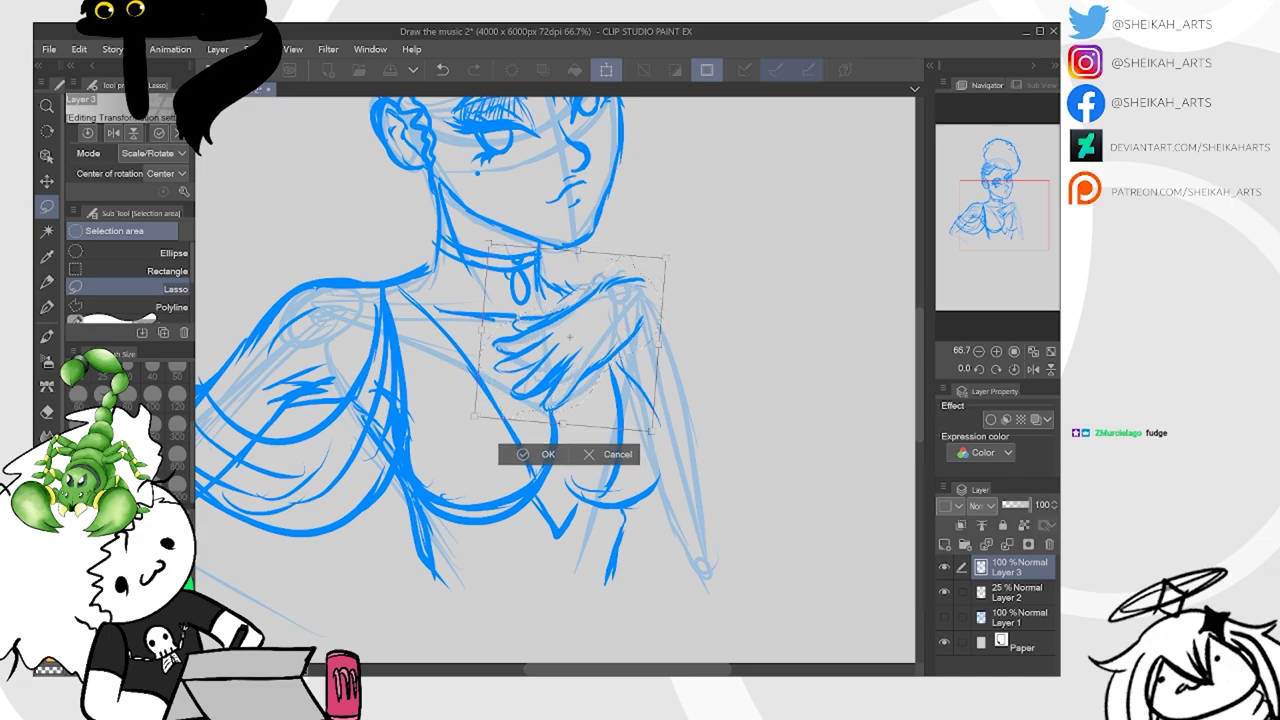
left_click_drag(663, 258, 676, 247)
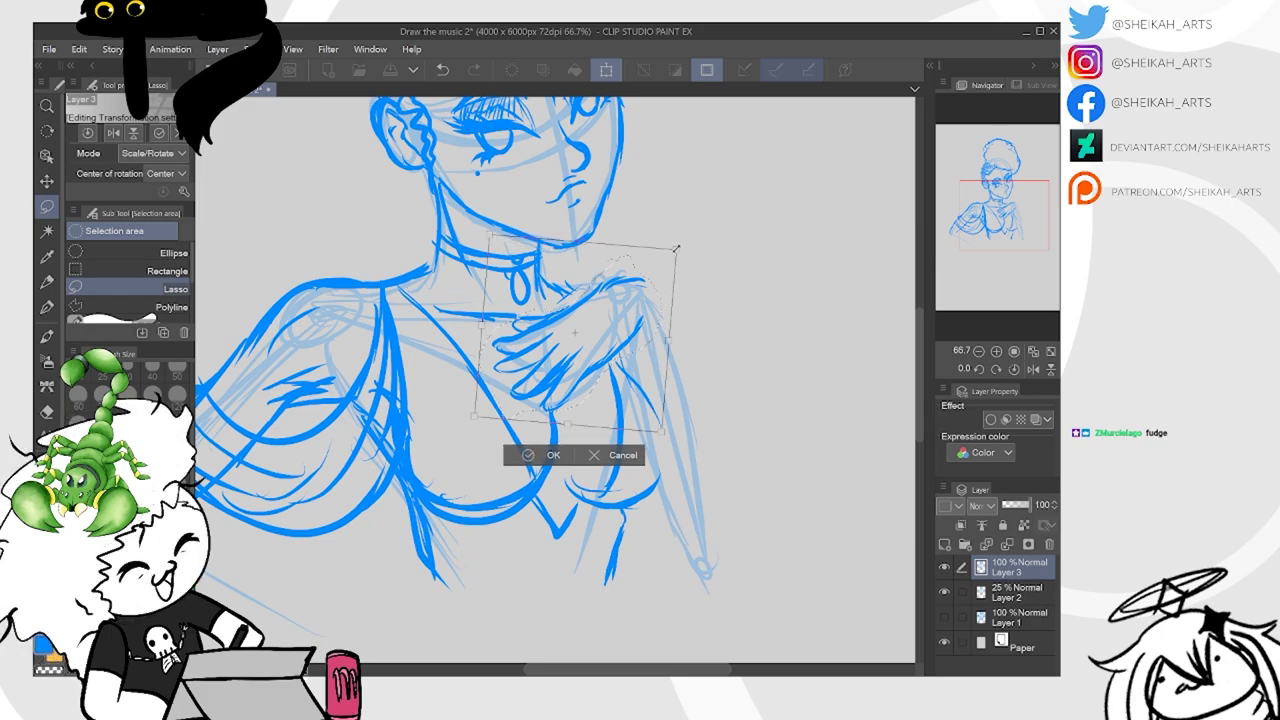
mouse_move(611, 342)
left_mouse_down()
mouse_move(615, 354)
mouse_move(591, 347)
left_mouse_up()
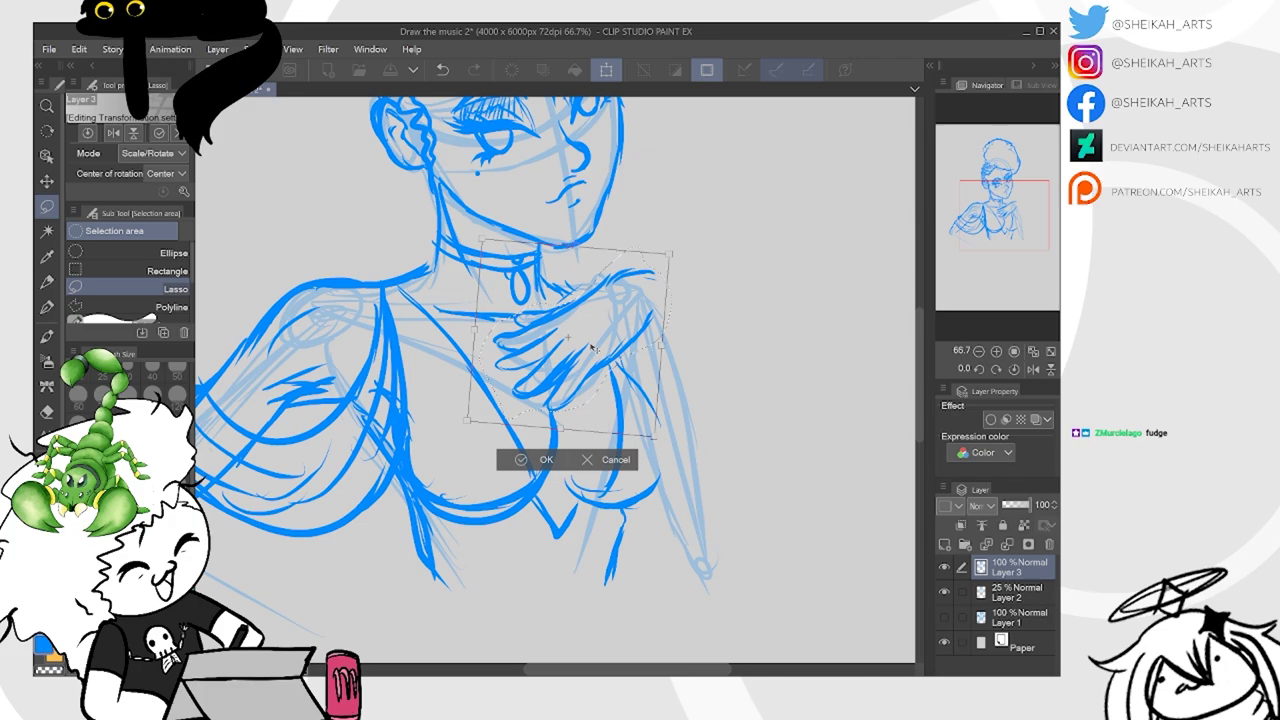
left_click(521, 460)
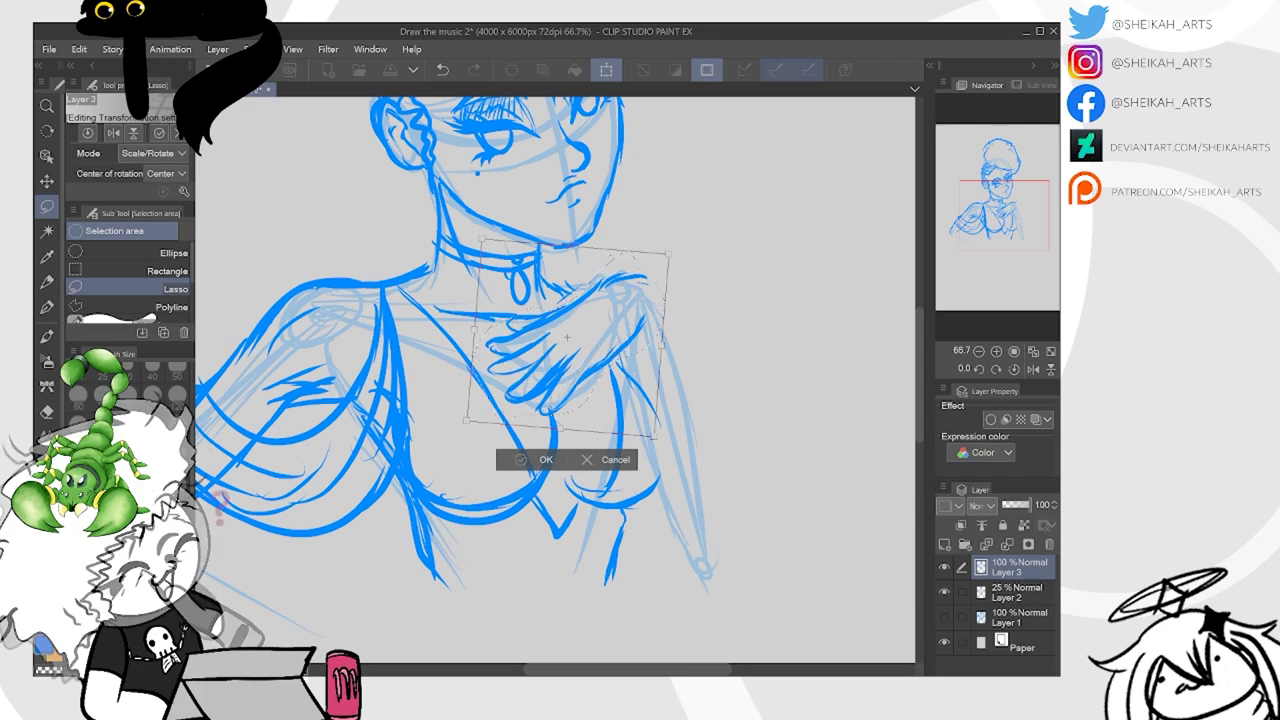
key("Return")
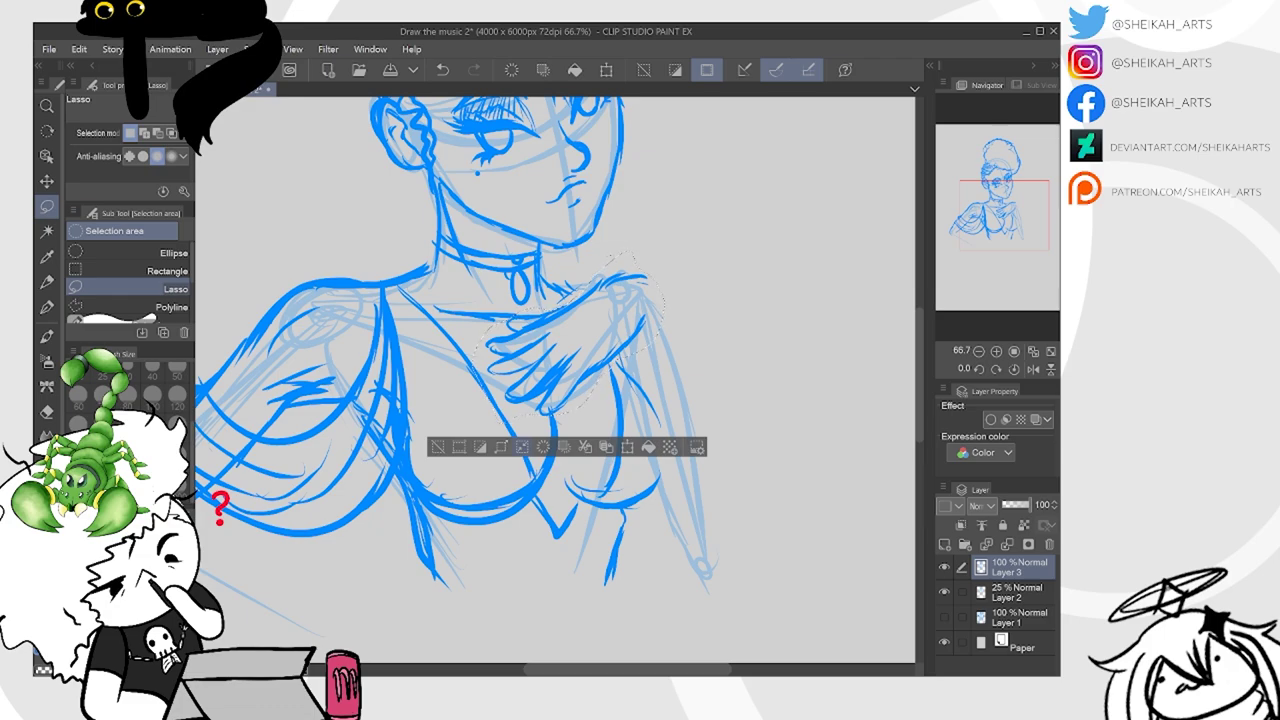
Outline the far arm from the bent wrist down to the elbow, adding curved folds below the wrist
left_click(438, 447)
left_click_drag(600, 420, 509, 374)
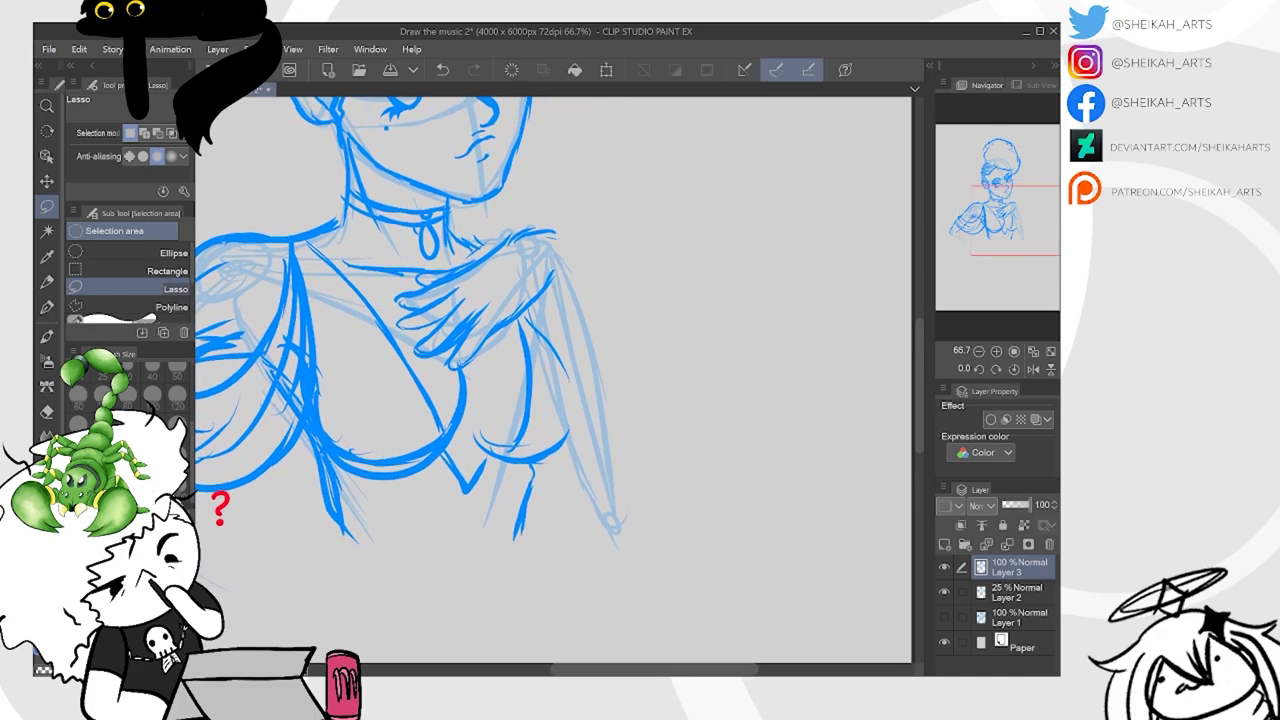
left_click(47, 307)
mouse_move(548, 233)
left_mouse_down()
mouse_move(572, 239)
mouse_move(594, 323)
left_mouse_up()
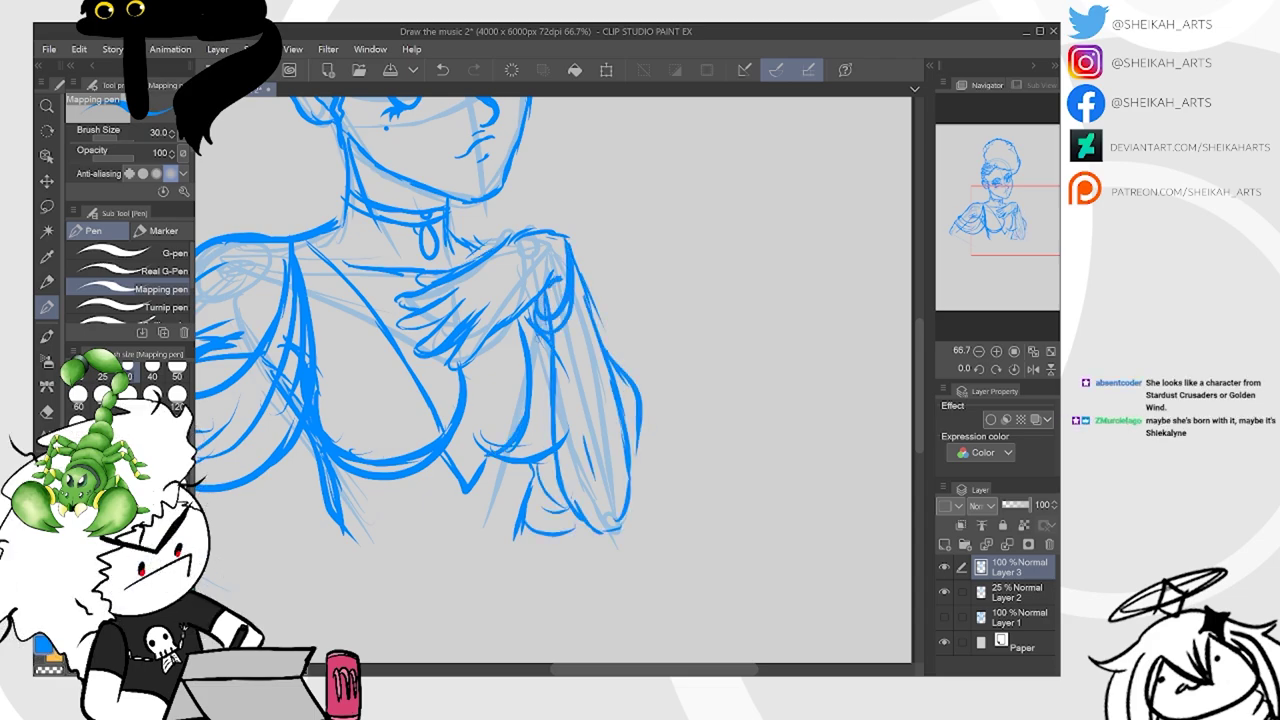
mouse_move(536, 338)
left_mouse_down()
mouse_move(587, 318)
mouse_move(571, 241)
mouse_move(571, 340)
mouse_move(581, 281)
left_mouse_up()
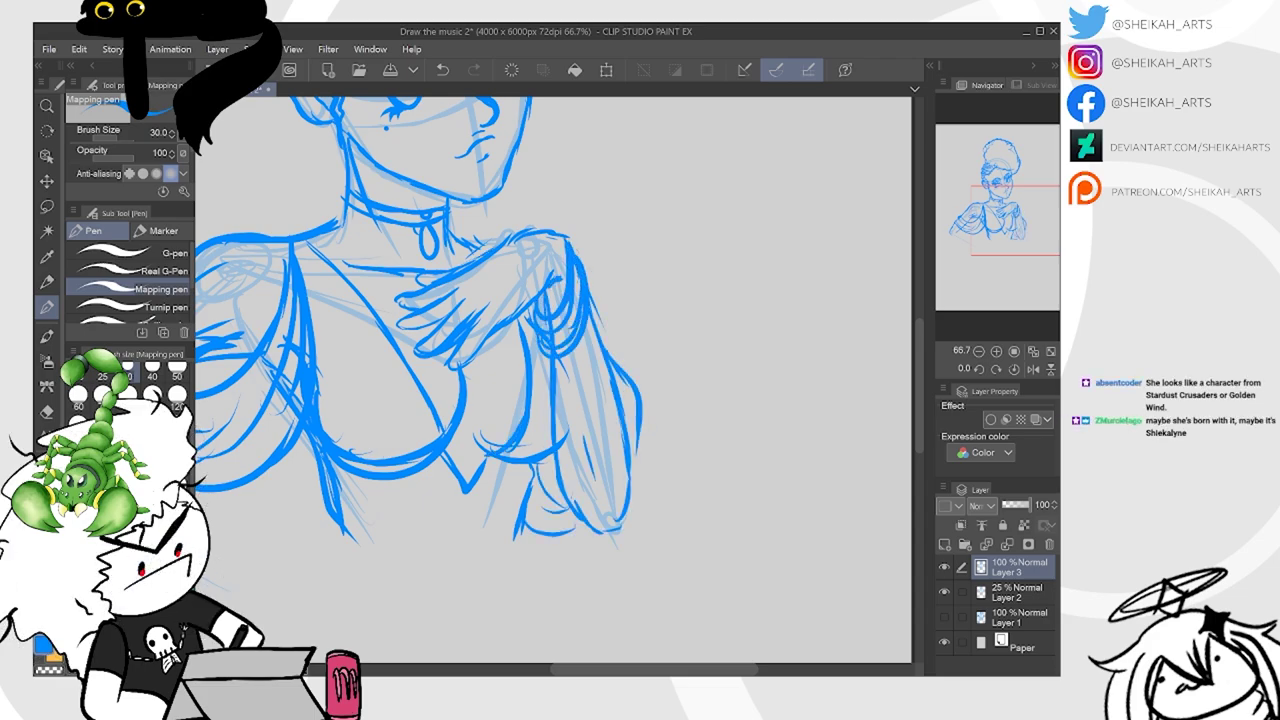
left_click_drag(466, 330, 563, 399)
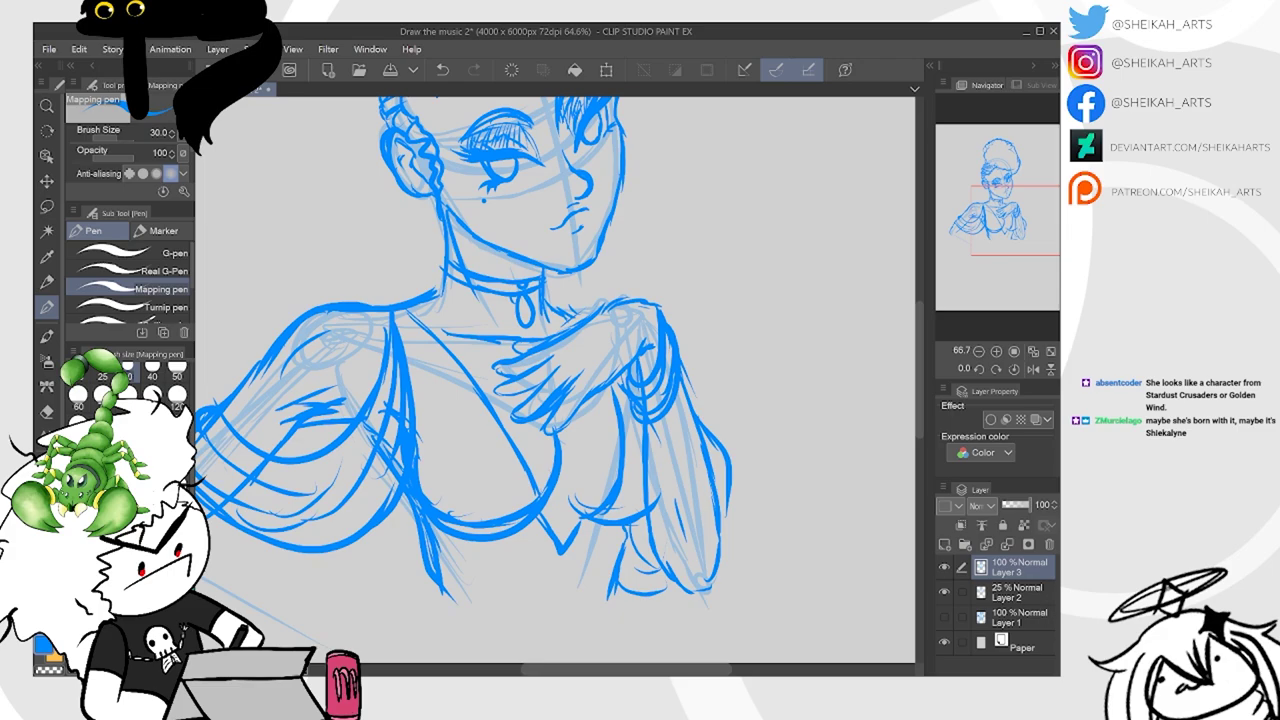
left_click_drag(568, 316, 574, 326)
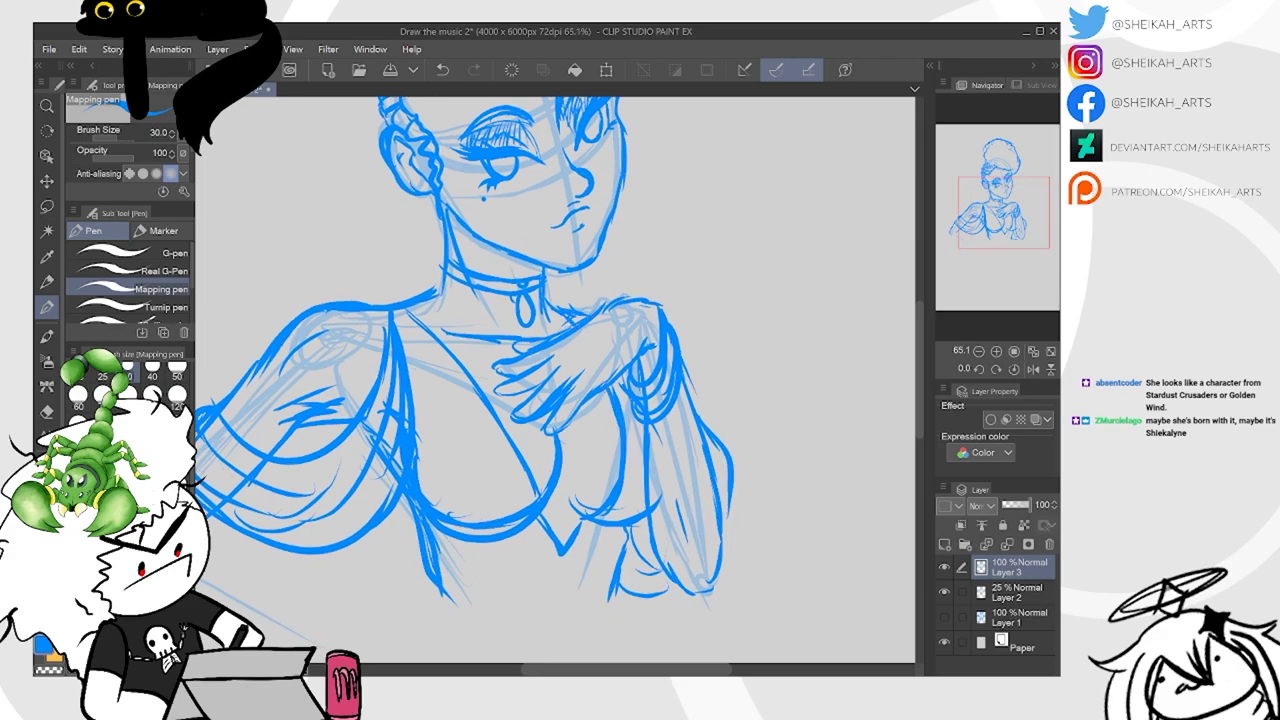
Outline the near elbow below the draped sleeve and strengthen the surrounding arm and bust contours
left_click_drag(410, 308, 416, 312)
left_click_drag(450, 400, 530, 325)
left_click_drag(555, 380, 586, 413)
left_click_drag(410, 450, 466, 398)
mouse_move(560, 380)
left_mouse_down()
mouse_move(513, 393)
mouse_move(482, 365)
left_mouse_up()
mouse_move(436, 442)
left_mouse_down()
mouse_move(450, 496)
mouse_move(482, 530)
left_mouse_up()
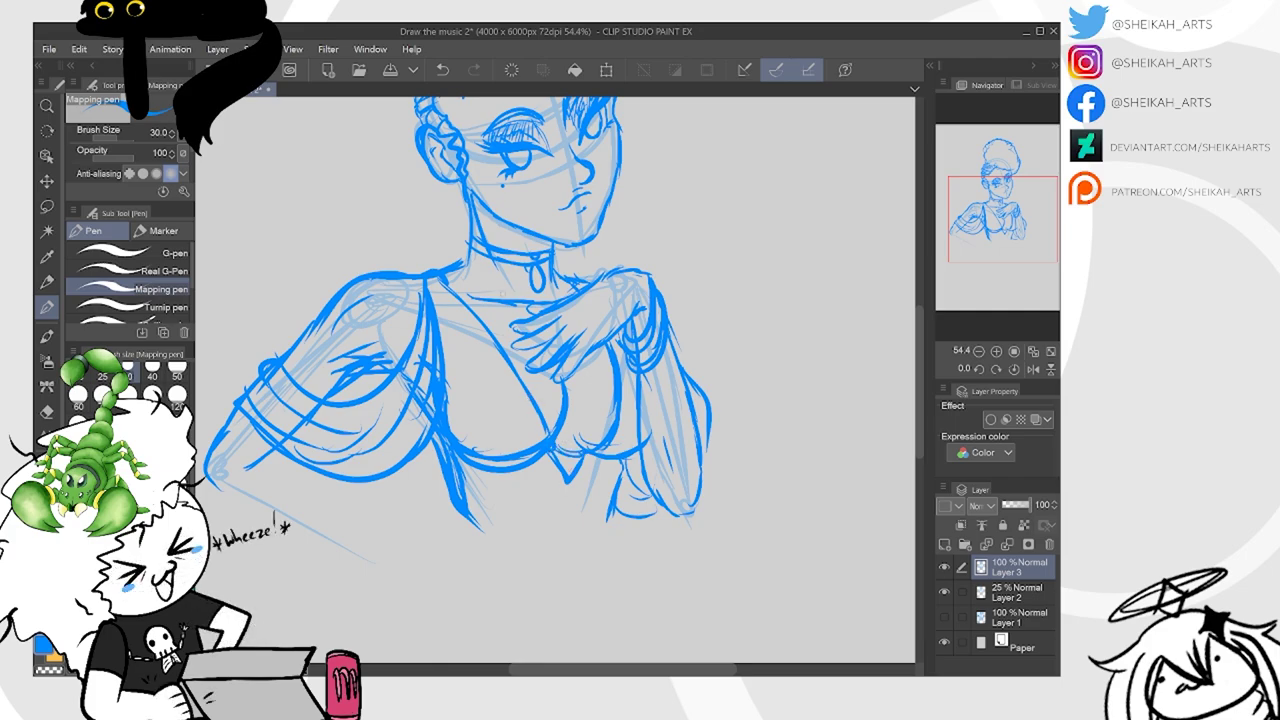
left_click_drag(449, 275, 475, 252)
mouse_move(538, 278)
left_mouse_down()
mouse_move(543, 337)
mouse_move(593, 202)
mouse_move(593, 217)
left_mouse_up()
left_click_drag(337, 383, 374, 425)
left_click_drag(287, 417, 370, 472)
left_click_drag(343, 388, 390, 446)
left_click_drag(352, 394, 418, 472)
mouse_move(594, 215)
left_mouse_down()
mouse_move(554, 238)
mouse_move(560, 343)
left_mouse_up()
left_click(443, 69)
Try outlining the near forearm from the elbow toward the hip, and undo the strokes
left_click_drag(287, 469, 263, 524)
left_click_drag(264, 524, 323, 565)
left_click_drag(311, 505, 404, 564)
mouse_move(268, 520)
left_mouse_down()
mouse_move(372, 580)
mouse_move(314, 562)
mouse_move(392, 596)
left_mouse_up()
left_click_drag(480, 475, 668, 367)
left_click(442, 70)
left_click(442, 70)
left_click(442, 70)
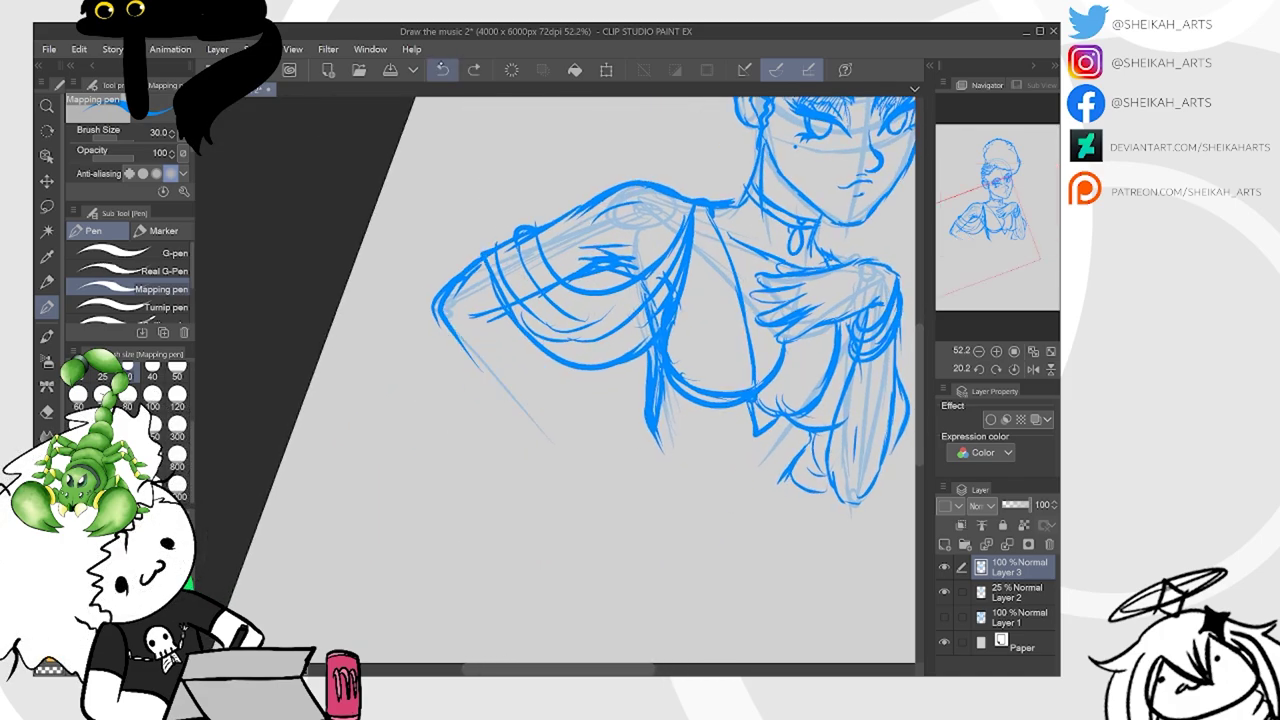
Outline the upper and lower edges of the near forearm, running from the elbow back toward the waist
left_click_drag(438, 300, 484, 378)
left_click_drag(438, 334, 552, 446)
mouse_move(502, 316)
left_mouse_down()
mouse_move(564, 404)
mouse_move(558, 390)
left_mouse_up()
left_click_drag(797, 240, 614, 229)
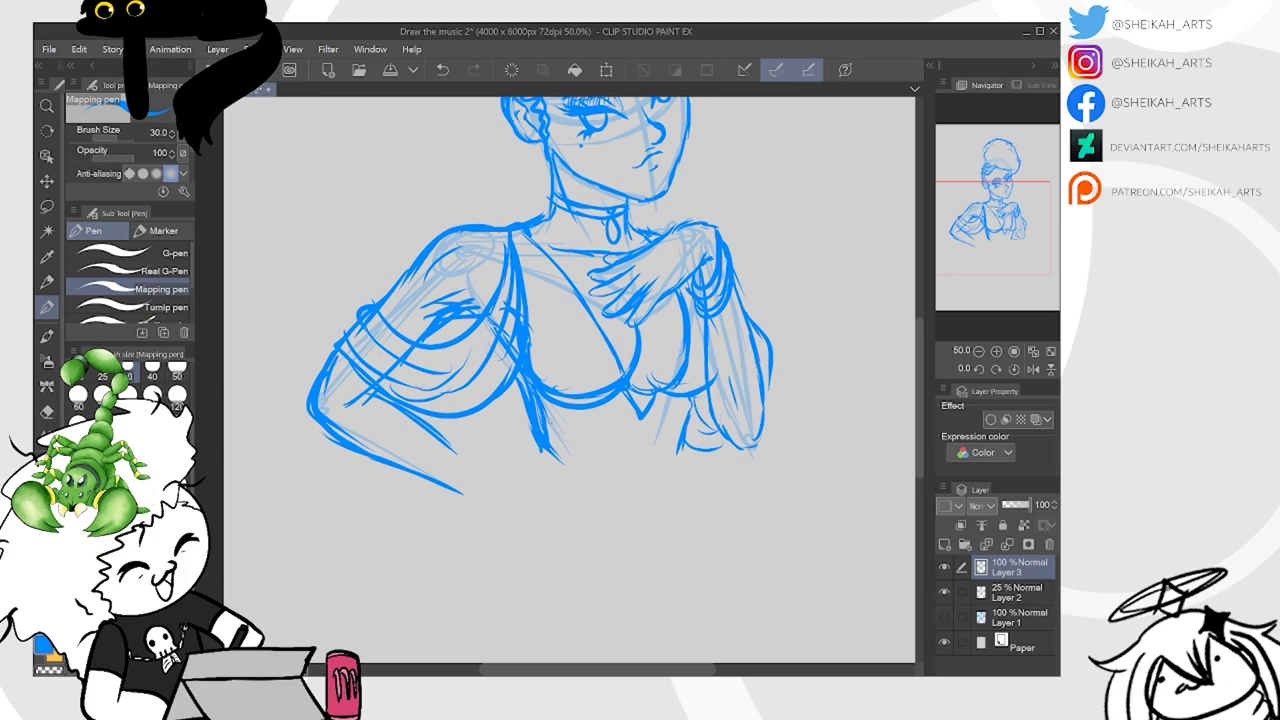
Sketch both hips as curves flaring outward from the waist below the bust
mouse_move(538, 446)
left_mouse_down()
mouse_move(543, 460)
mouse_move(484, 518)
left_mouse_up()
left_click_drag(540, 452, 463, 551)
left_click_drag(681, 447, 716, 530)
mouse_move(694, 474)
left_mouse_down()
mouse_move(716, 548)
mouse_move(716, 528)
left_mouse_up()
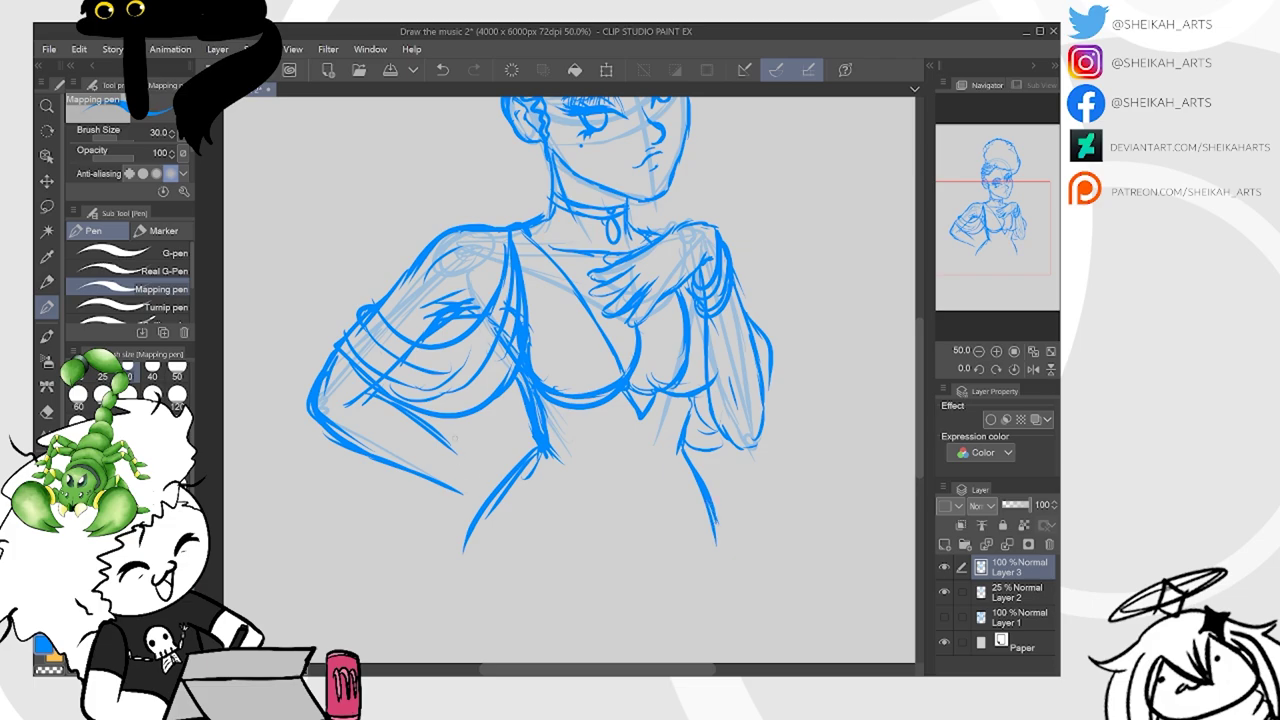
Lasso the head with its hair and choker, scale it down slightly toward the shoulders, and clear the selection
mouse_move(683, 206)
left_mouse_down()
mouse_move(687, 315)
mouse_move(661, 279)
mouse_move(641, 408)
left_mouse_up()
scroll(687, 315, "up", 1)
scroll(661, 279, "down", 1)
scroll(641, 408, "down", 1)
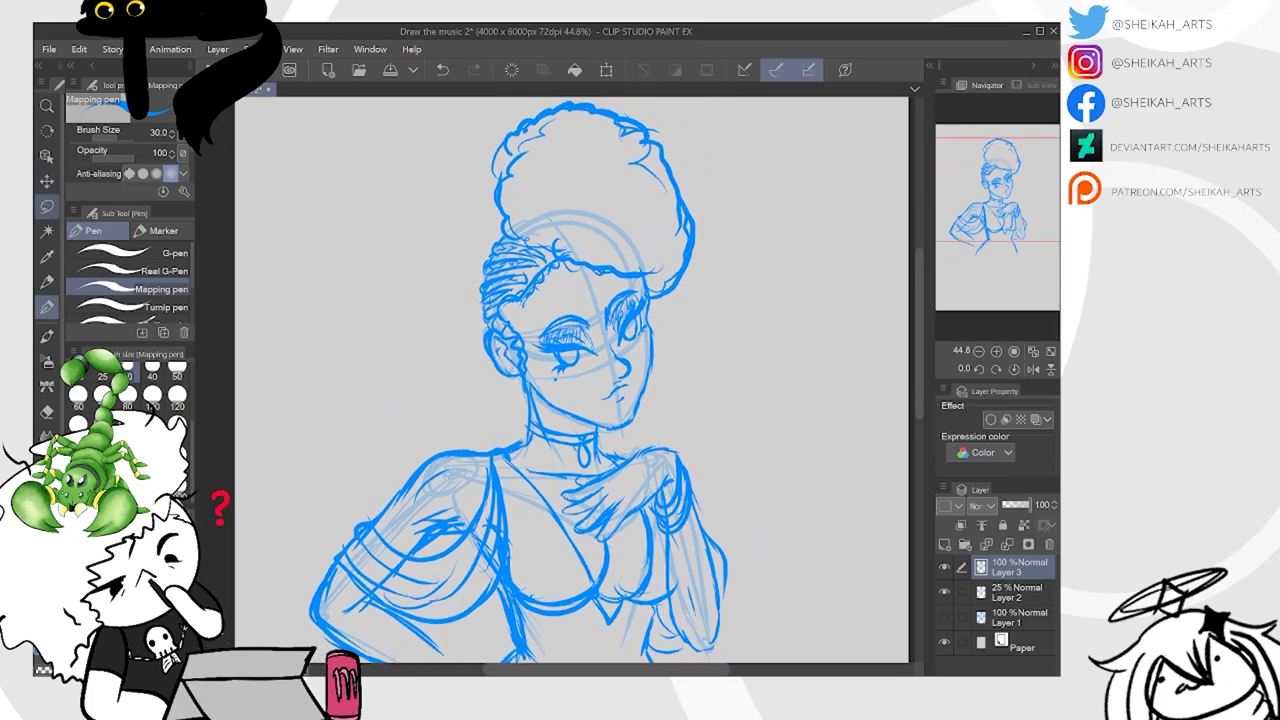
left_click_drag(641, 340, 600, 389)
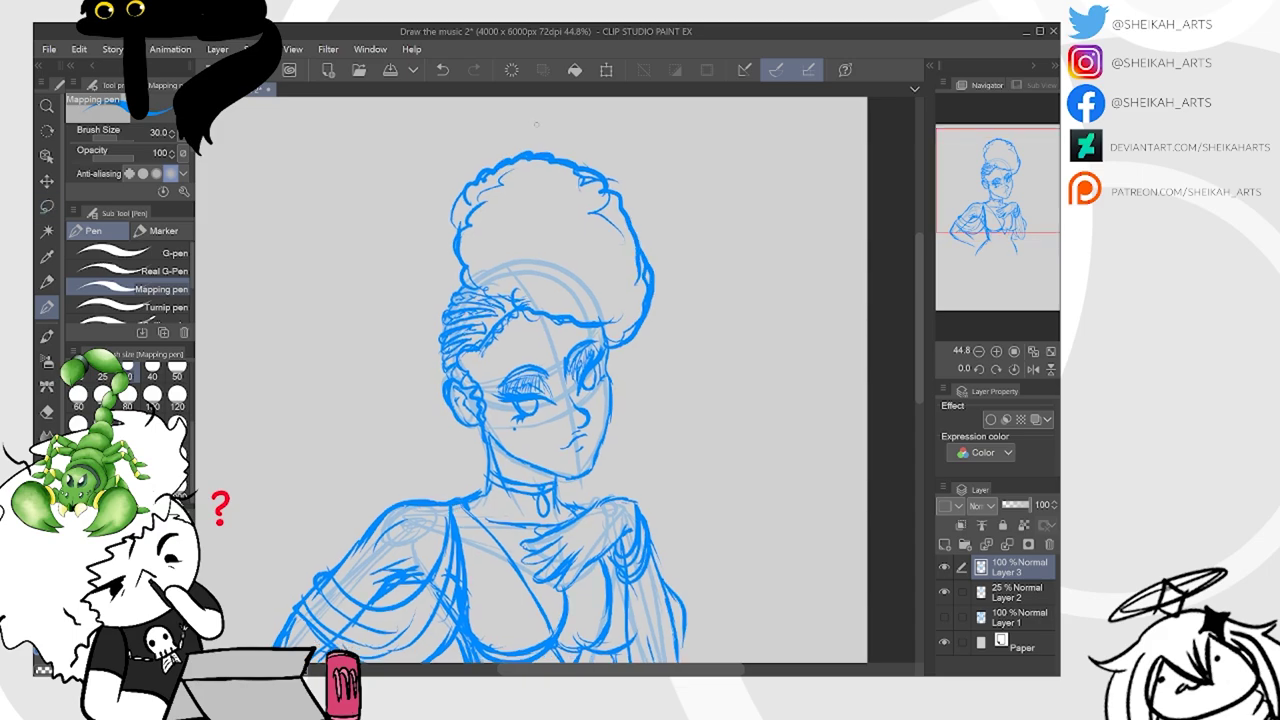
key("m")
mouse_move(514, 128)
left_mouse_down()
mouse_move(454, 150)
mouse_move(402, 241)
mouse_move(445, 434)
mouse_move(504, 501)
mouse_move(537, 513)
mouse_move(637, 438)
mouse_move(701, 276)
mouse_move(566, 104)
mouse_move(478, 130)
left_mouse_up()
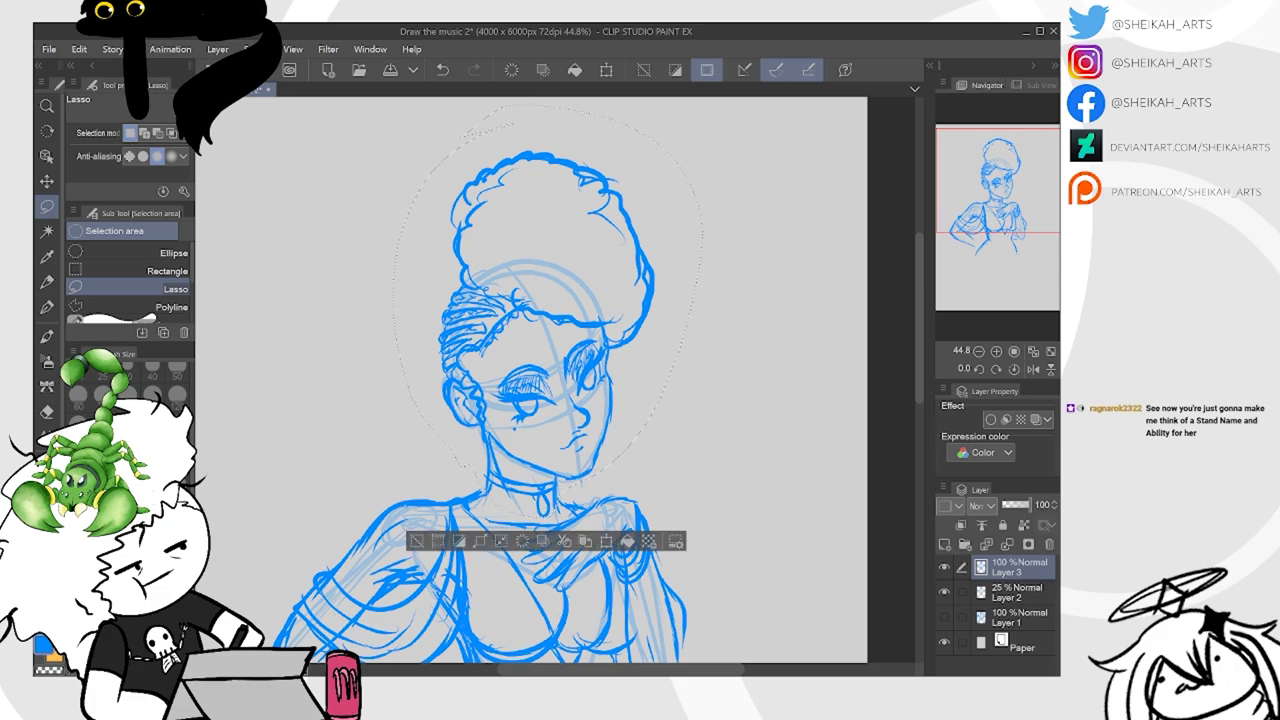
key("ctrl+t")
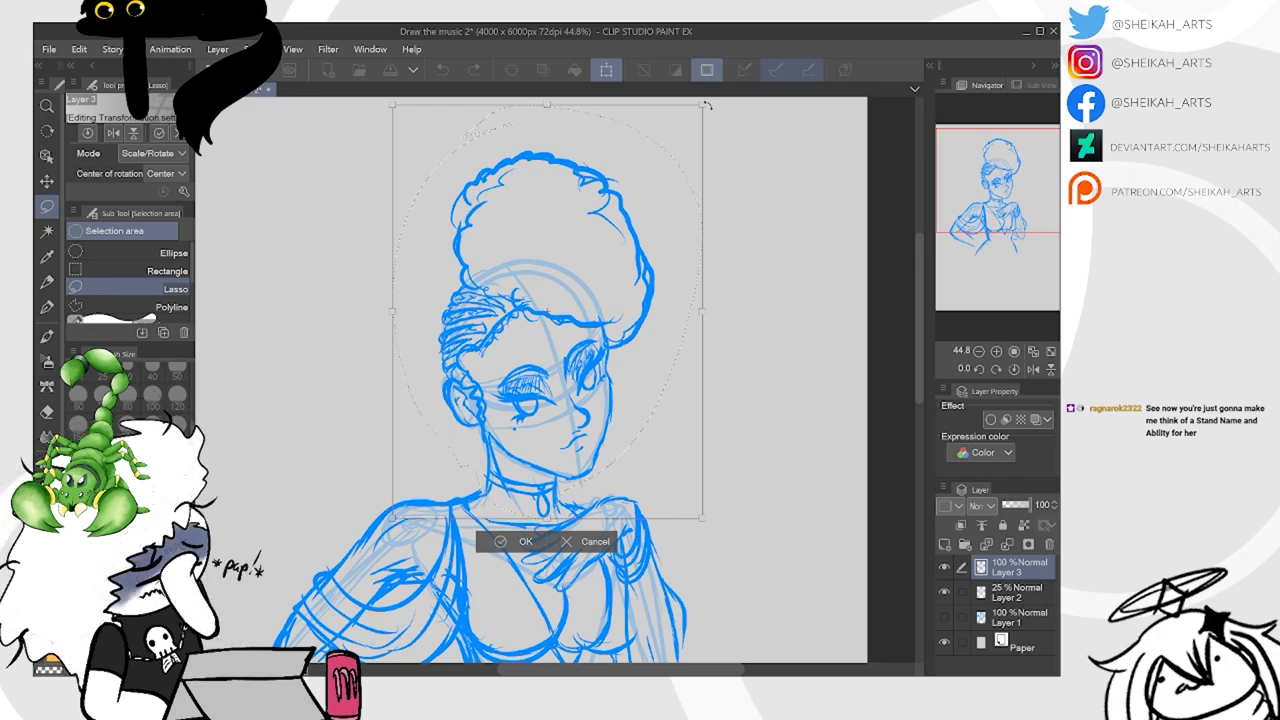
left_click_drag(698, 109, 697, 114)
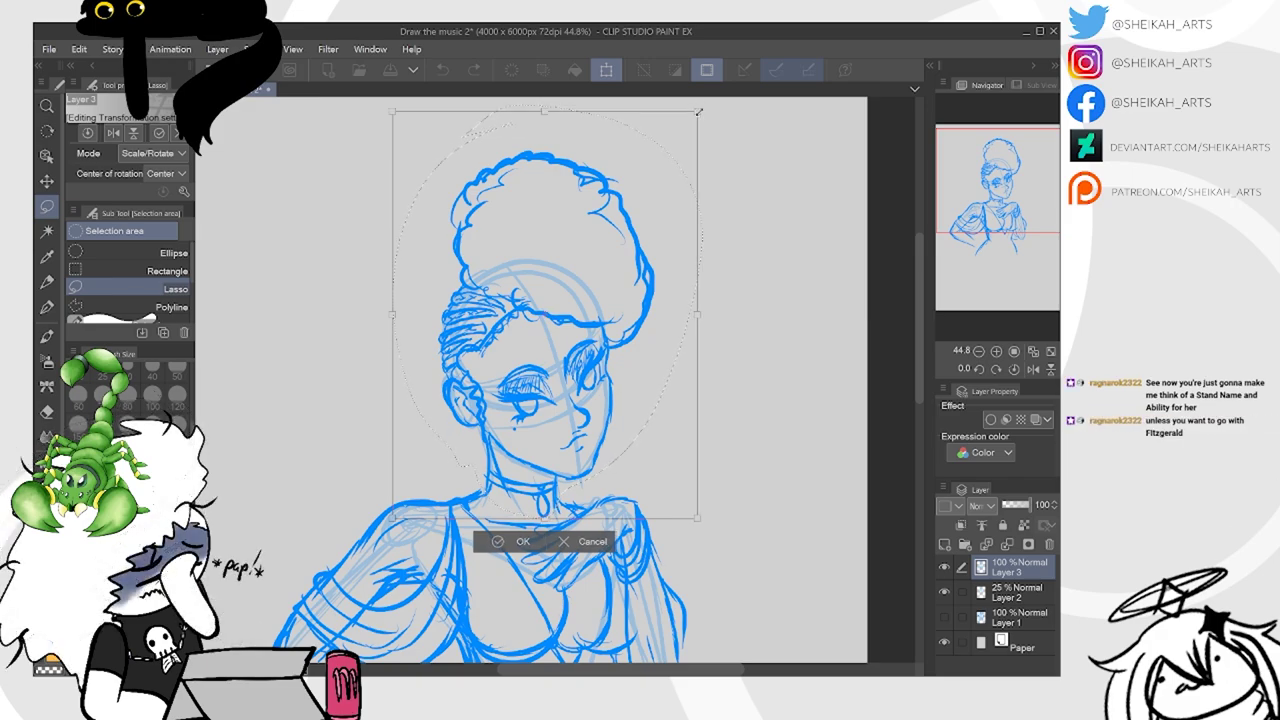
left_click_drag(696, 112, 692, 118)
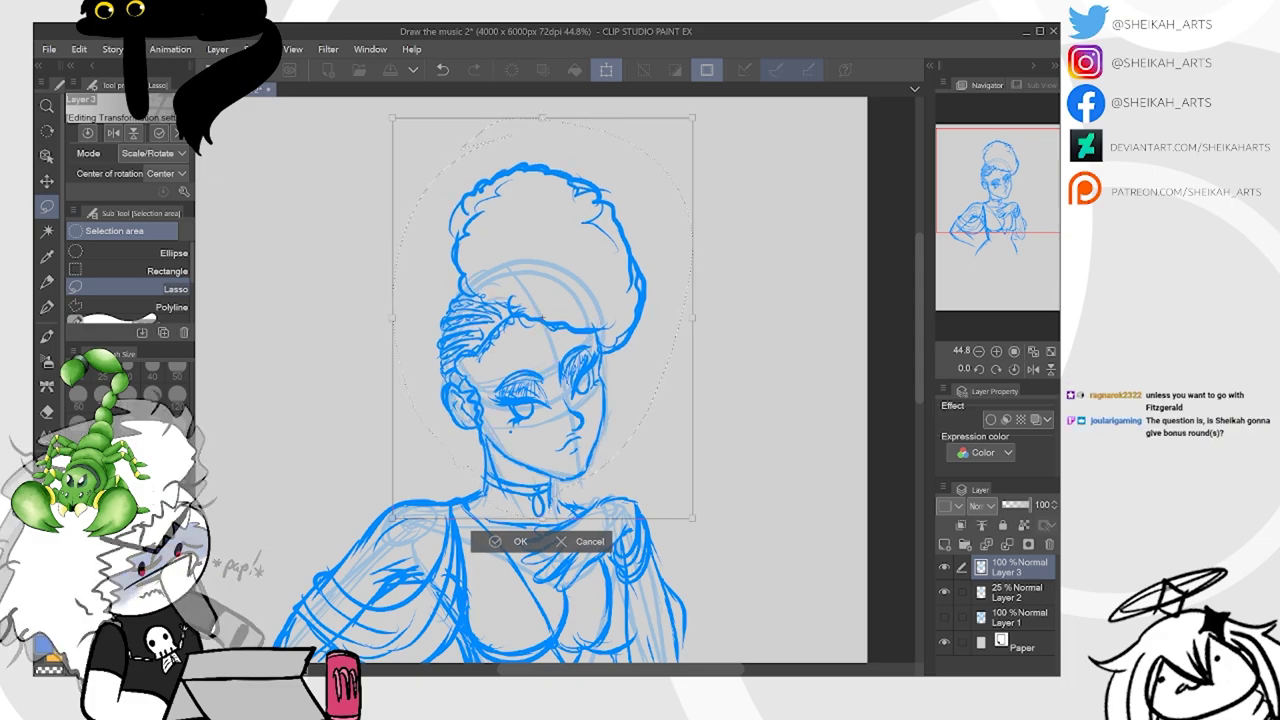
left_click_drag(689, 121, 686, 125)
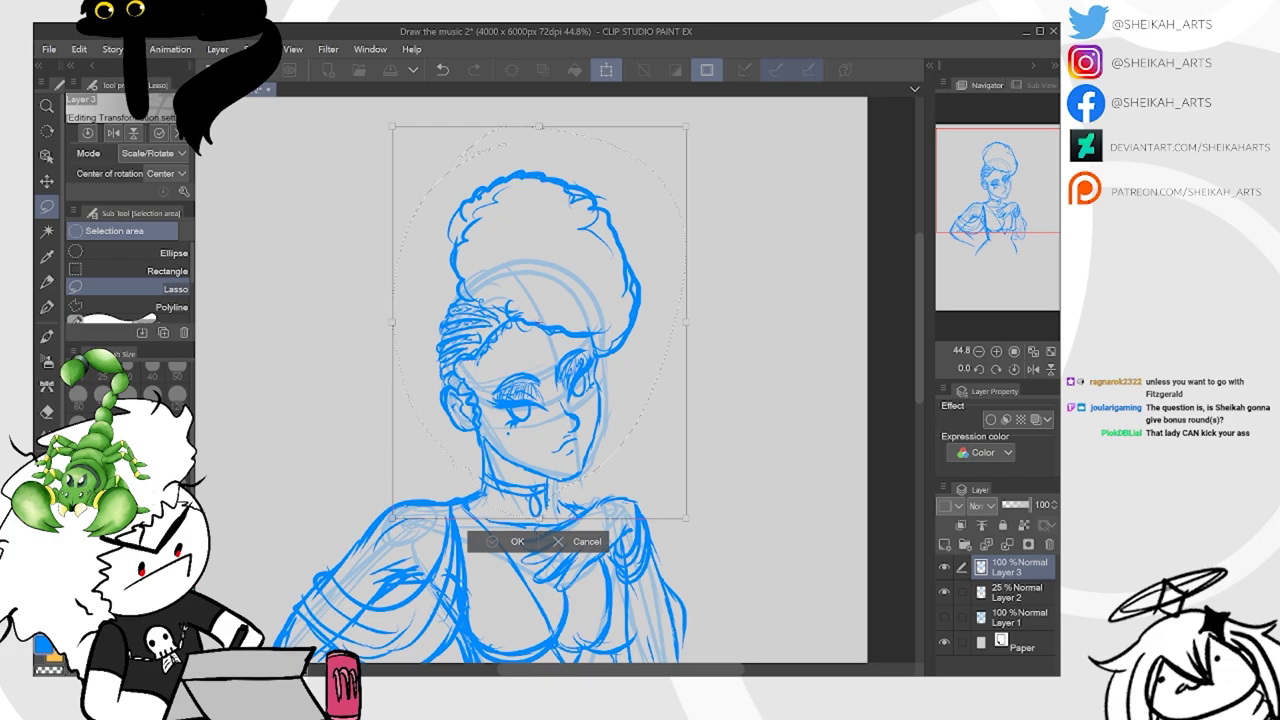
key("Return")
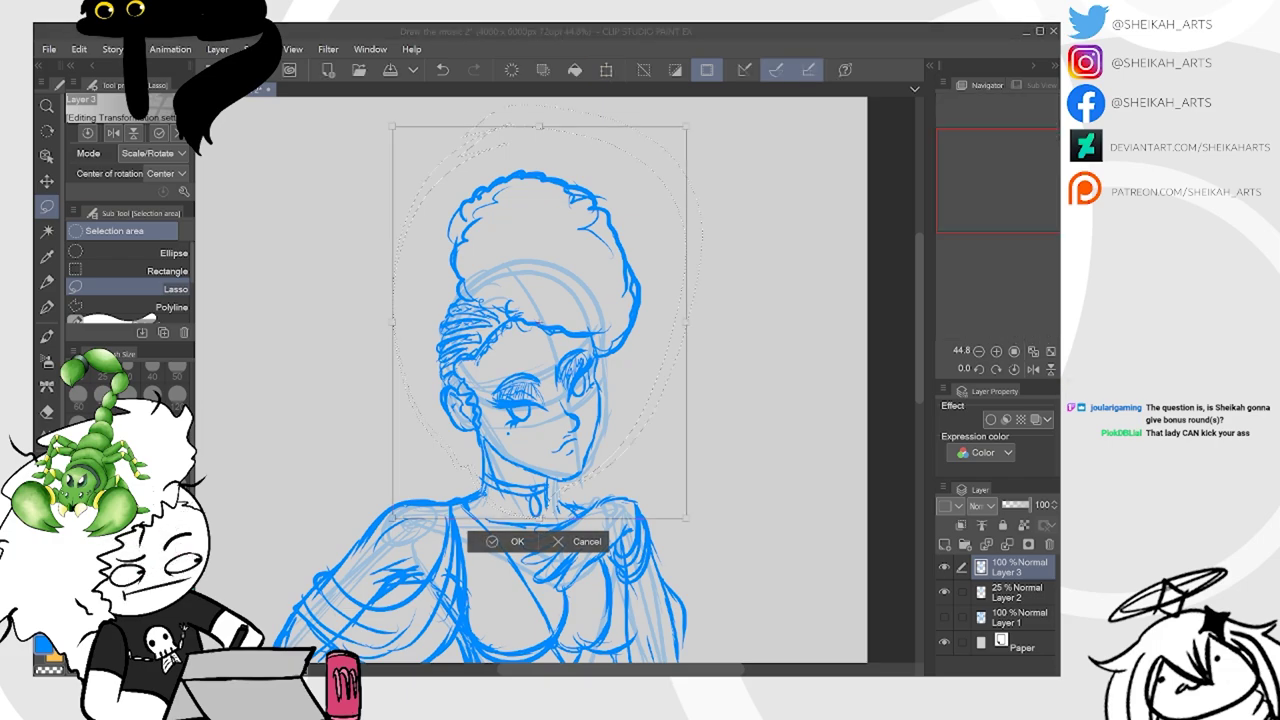
key("Return")
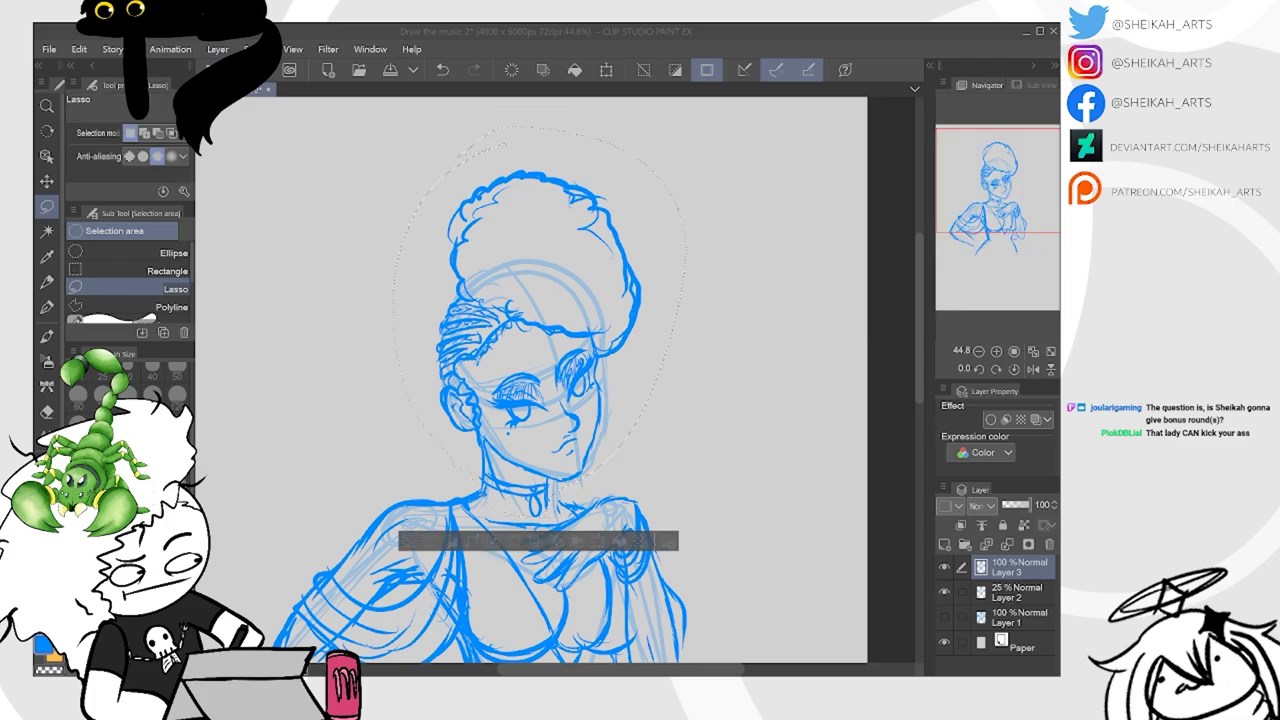
scroll(560, 380, "down", 1)
key("ctrl+d")
Redraw the chin and far cheek contour of the reduced head and touch up the near eye and beauty mark
key("p")
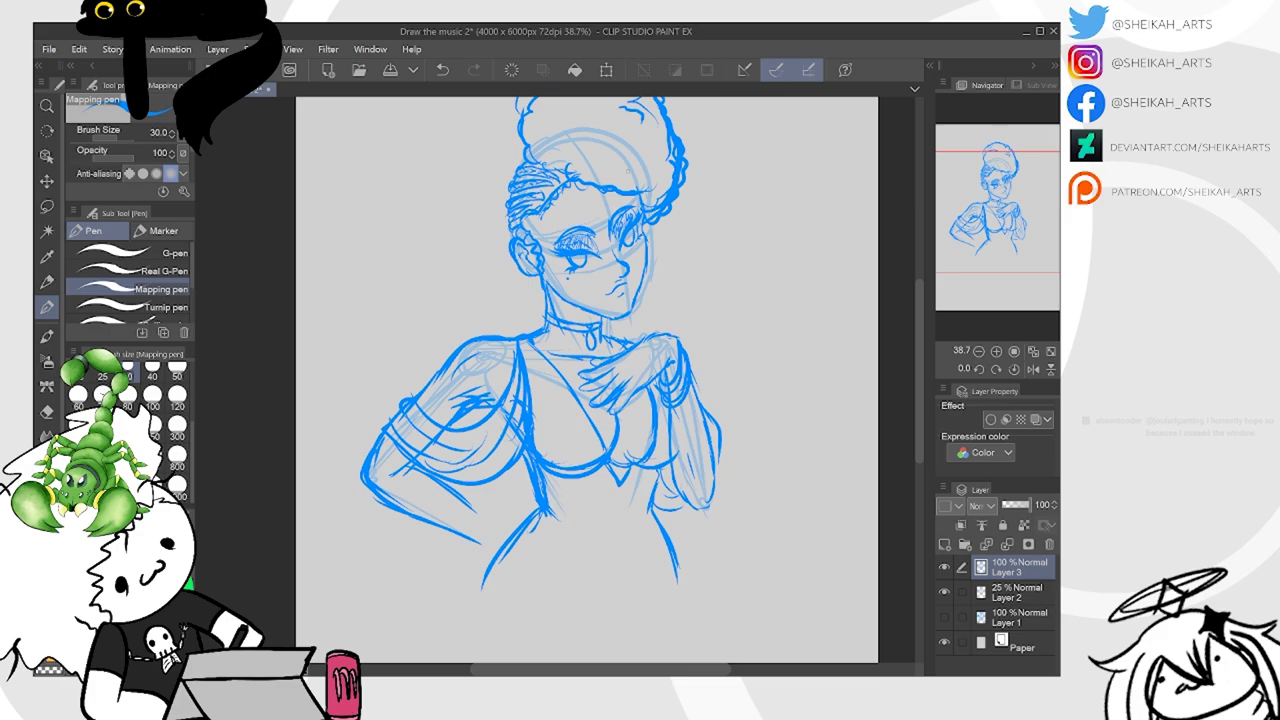
scroll(580, 380, "up", 3)
scroll(530, 389, "up", 1)
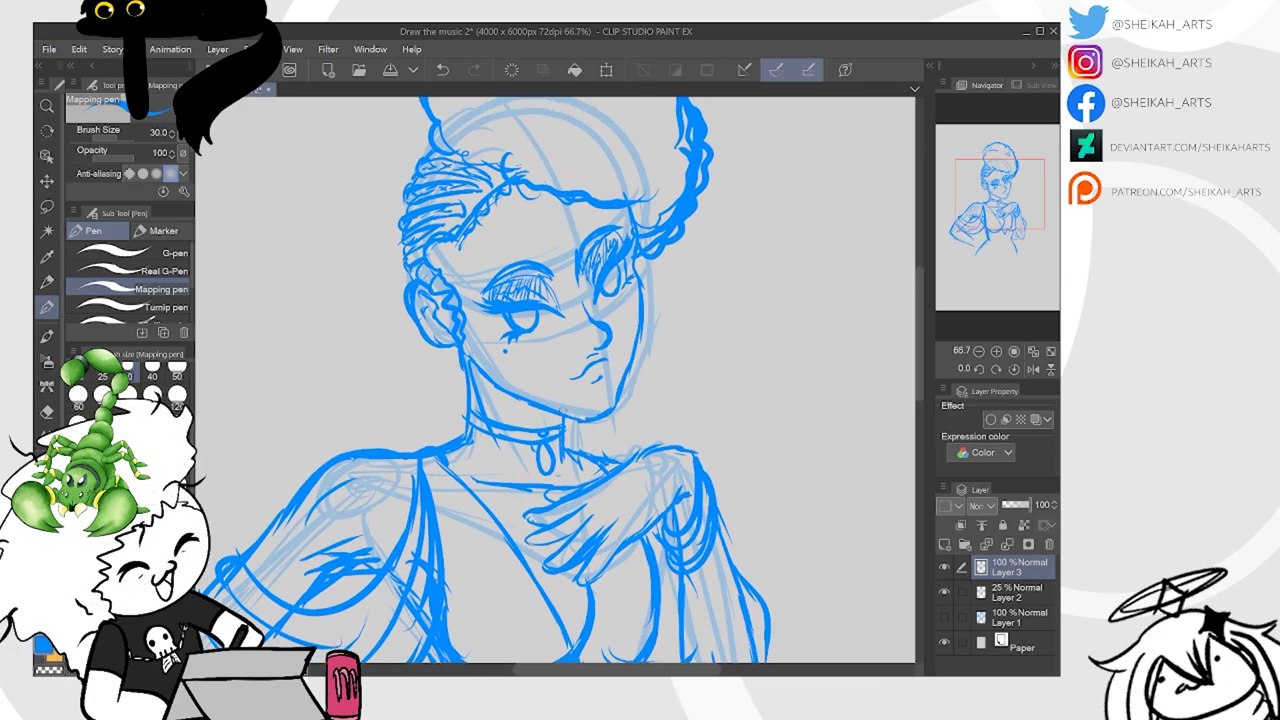
left_click_drag(562, 412, 594, 418)
left_click_drag(637, 260, 628, 368)
left_click_drag(521, 336, 537, 331)
left_click(504, 353)
Add small curls along the hairline from the forehead past the temple toward the near ear
scroll(520, 323, "up", 3)
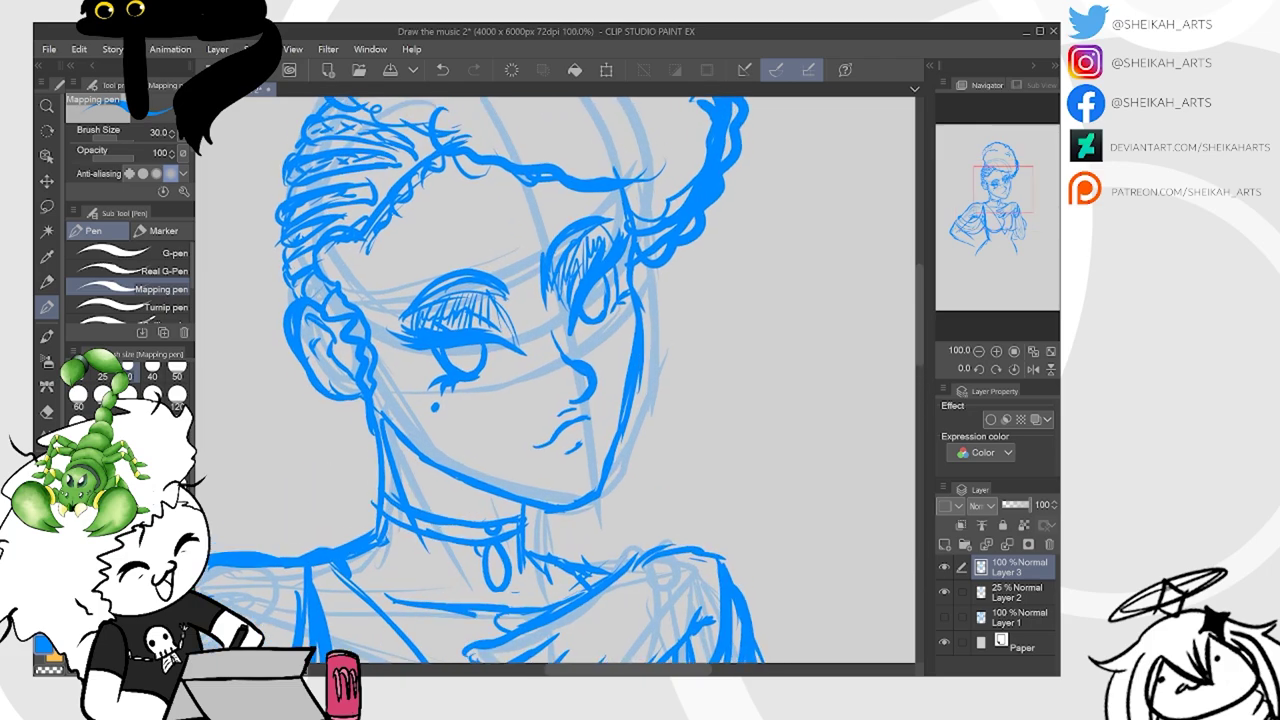
scroll(520, 323, "down", 1)
left_click_drag(458, 211, 390, 280)
mouse_move(392, 269)
left_mouse_down()
mouse_move(312, 325)
mouse_move(334, 317)
left_mouse_up()
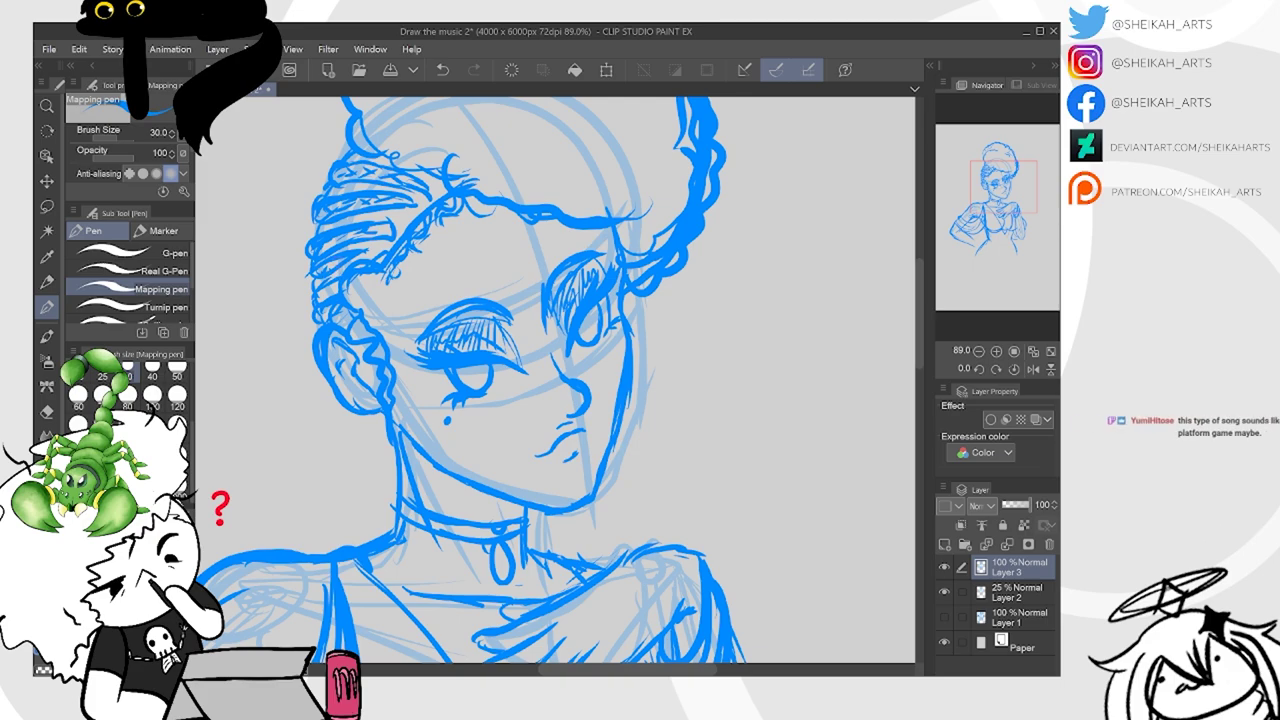
Add a drop earring to the near ear and sketch the near arm's hand resting on the hip
left_click_drag(500, 560, 570, 320)
key("ctrl+minus")
left_click_drag(591, 354, 626, 300)
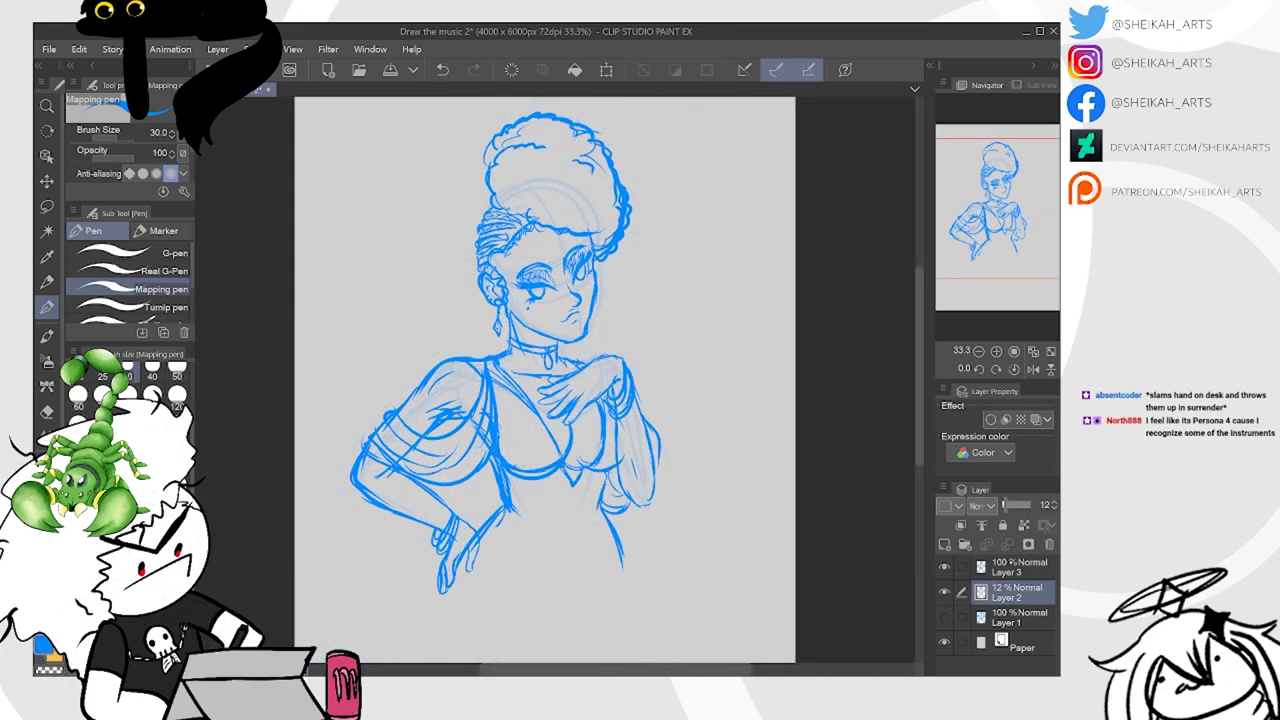
Merge the woman's sketch layers, scale the figure down and place it beside bust 9 in the bottom row
left_click(1013, 563)
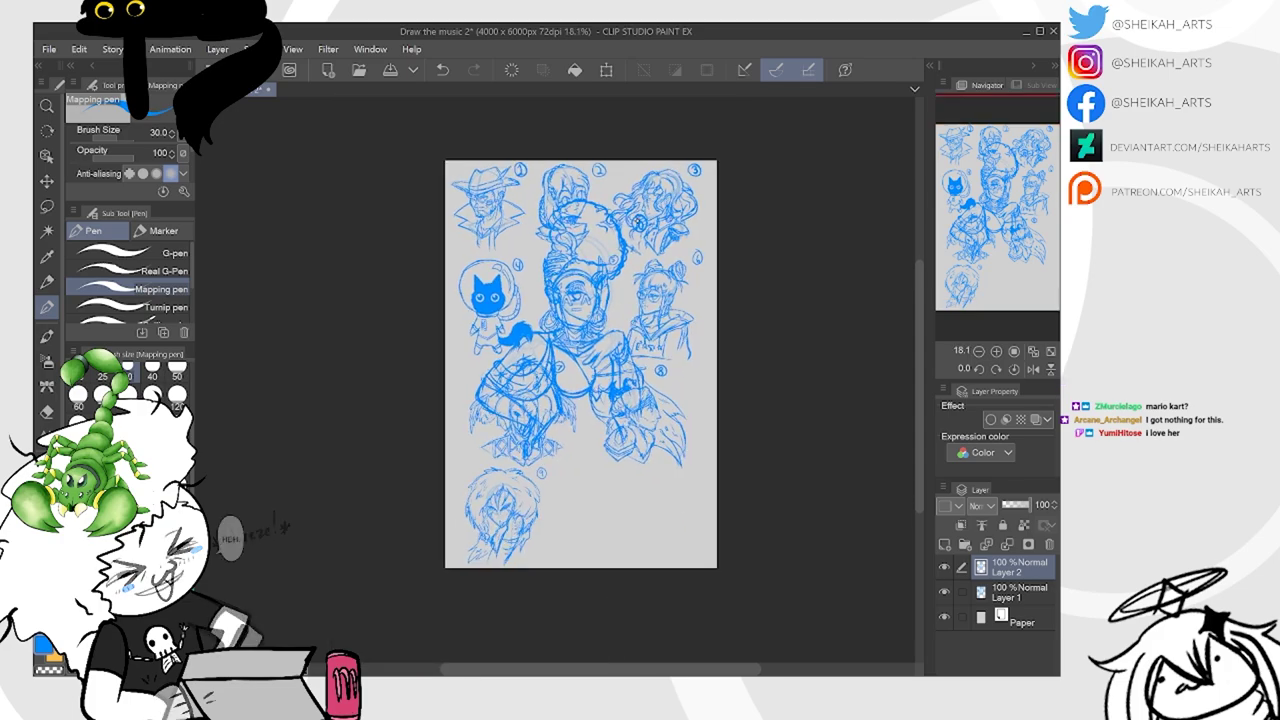
key("ctrl+t")
left_click_drag(643, 200, 600, 270)
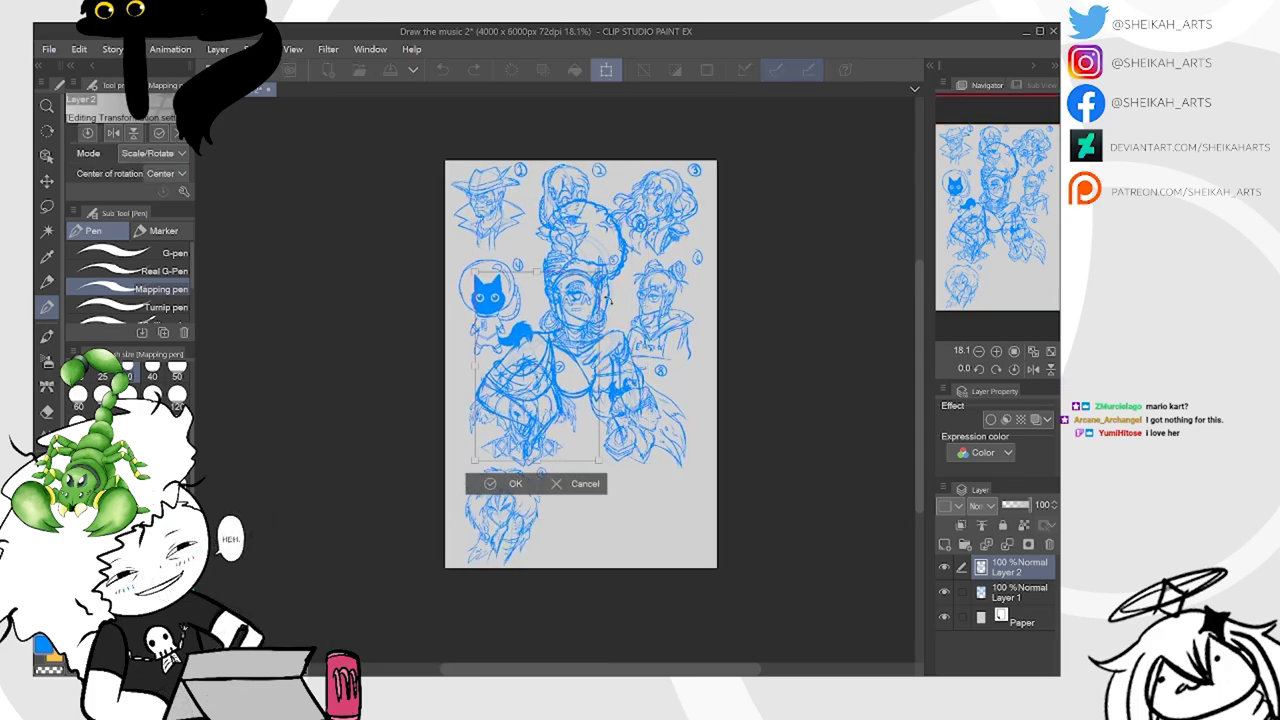
left_click_drag(588, 349, 640, 477)
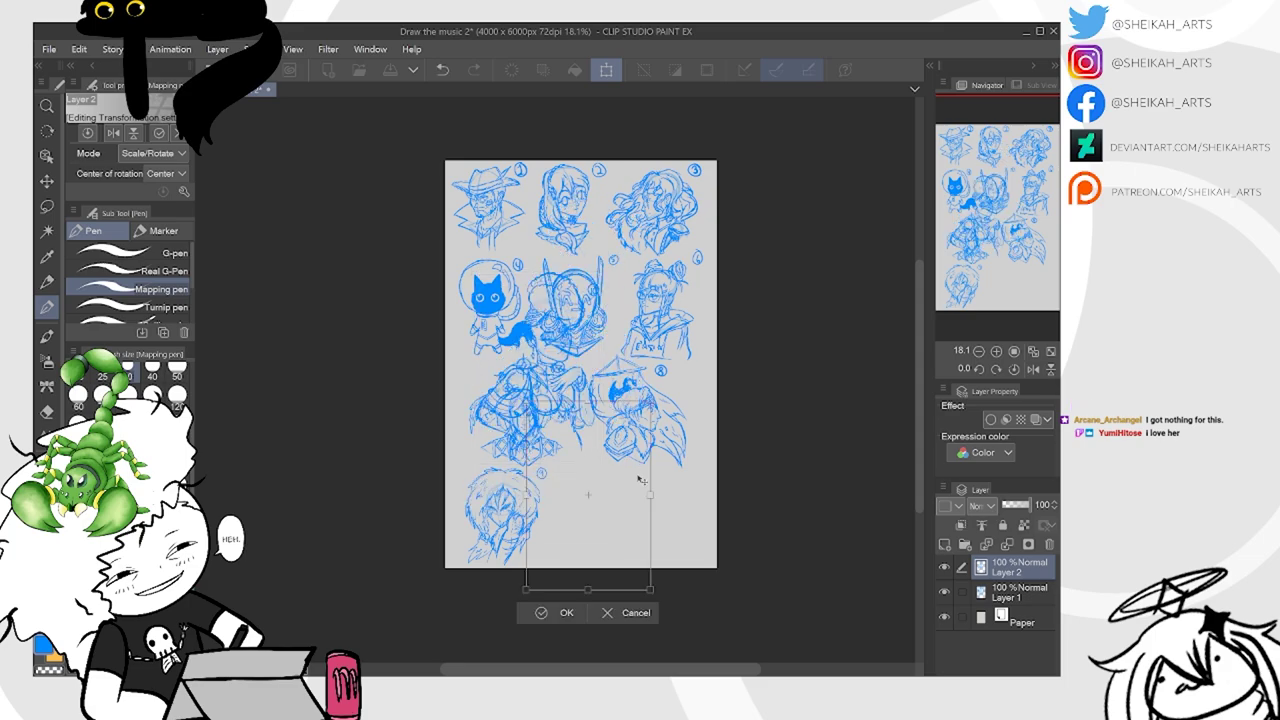
left_click_drag(650, 401, 630, 463)
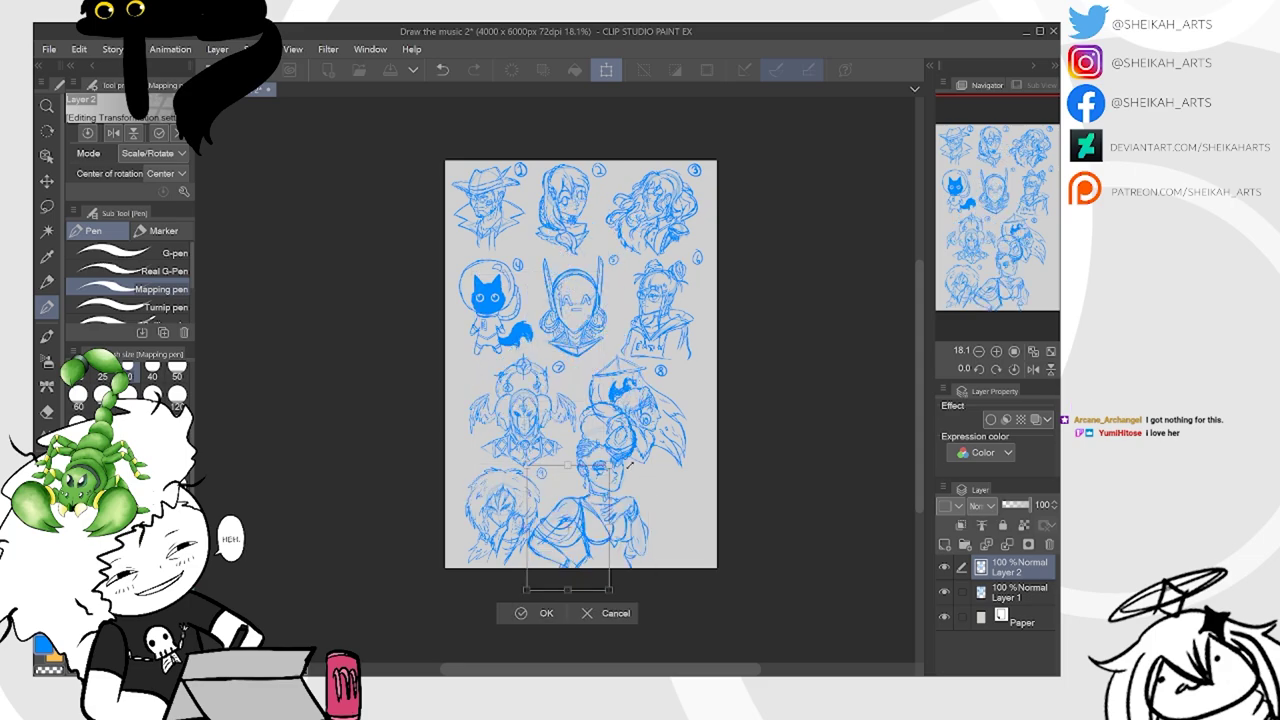
left_click_drag(609, 520, 634, 512)
left_click_drag(635, 457, 625, 473)
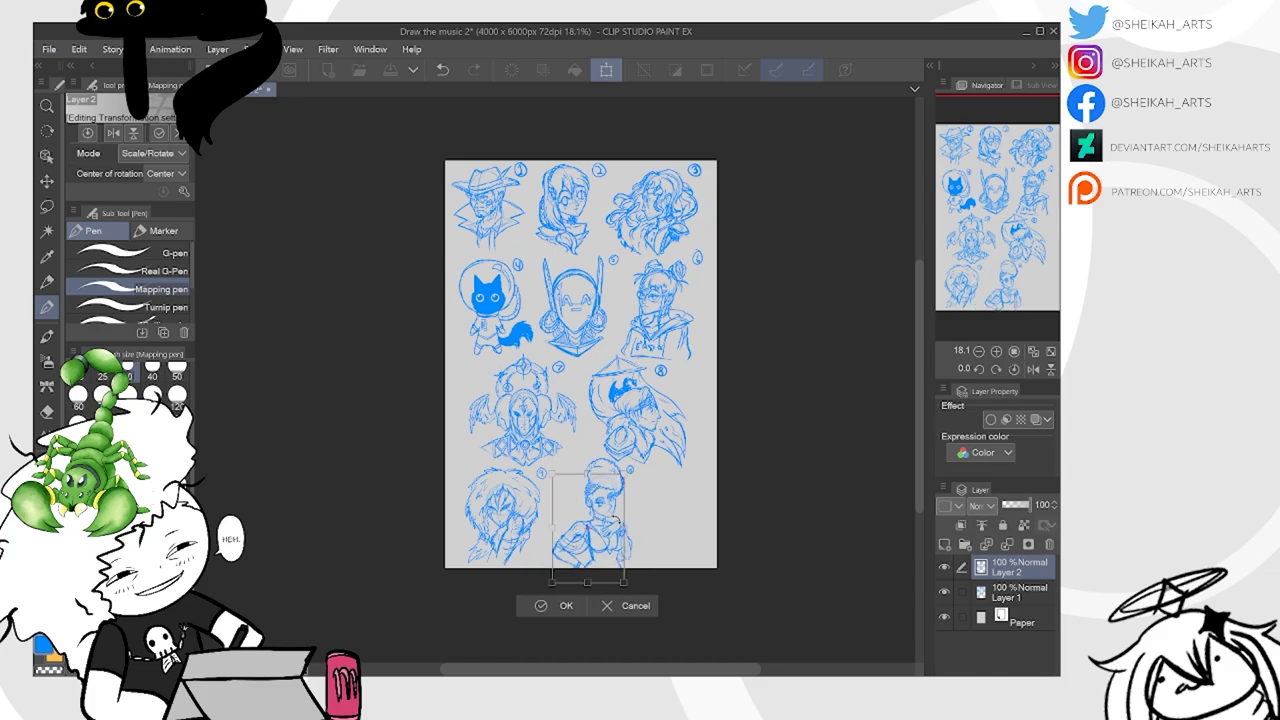
mouse_move(615, 523)
left_mouse_down()
mouse_move(631, 503)
mouse_move(610, 523)
mouse_move(620, 571)
mouse_move(604, 523)
left_mouse_up()
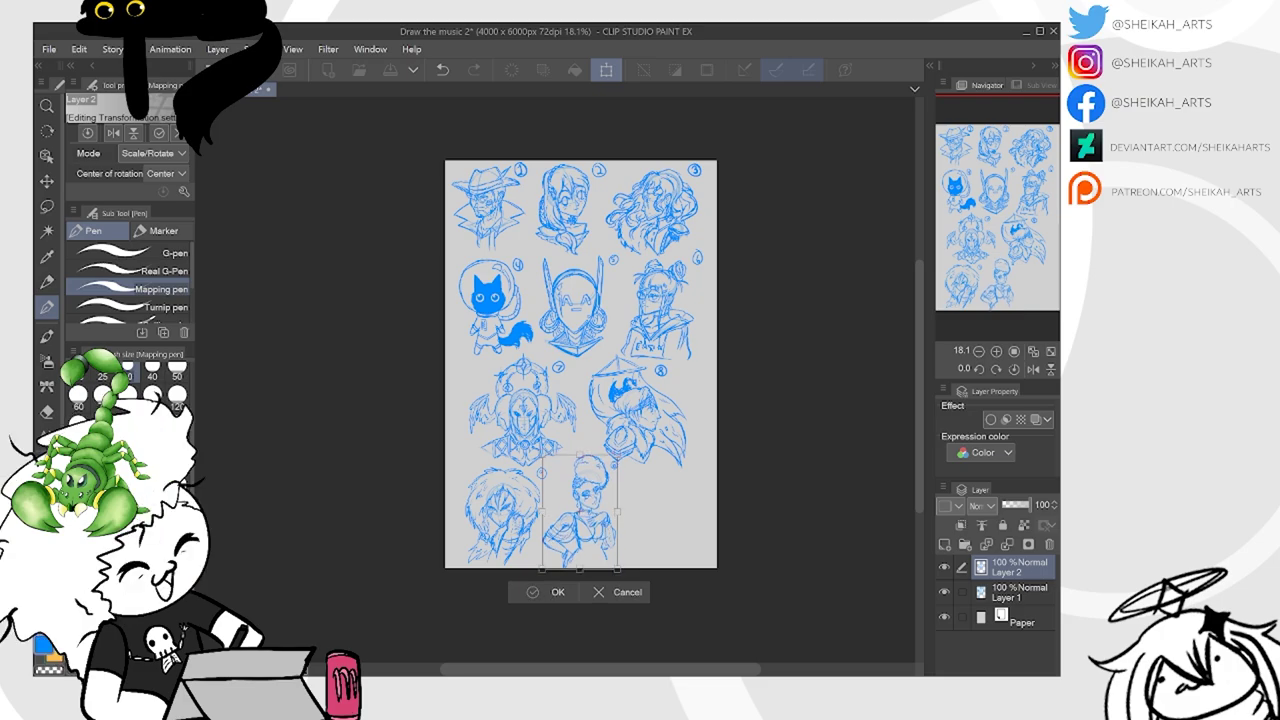
left_click(548, 593)
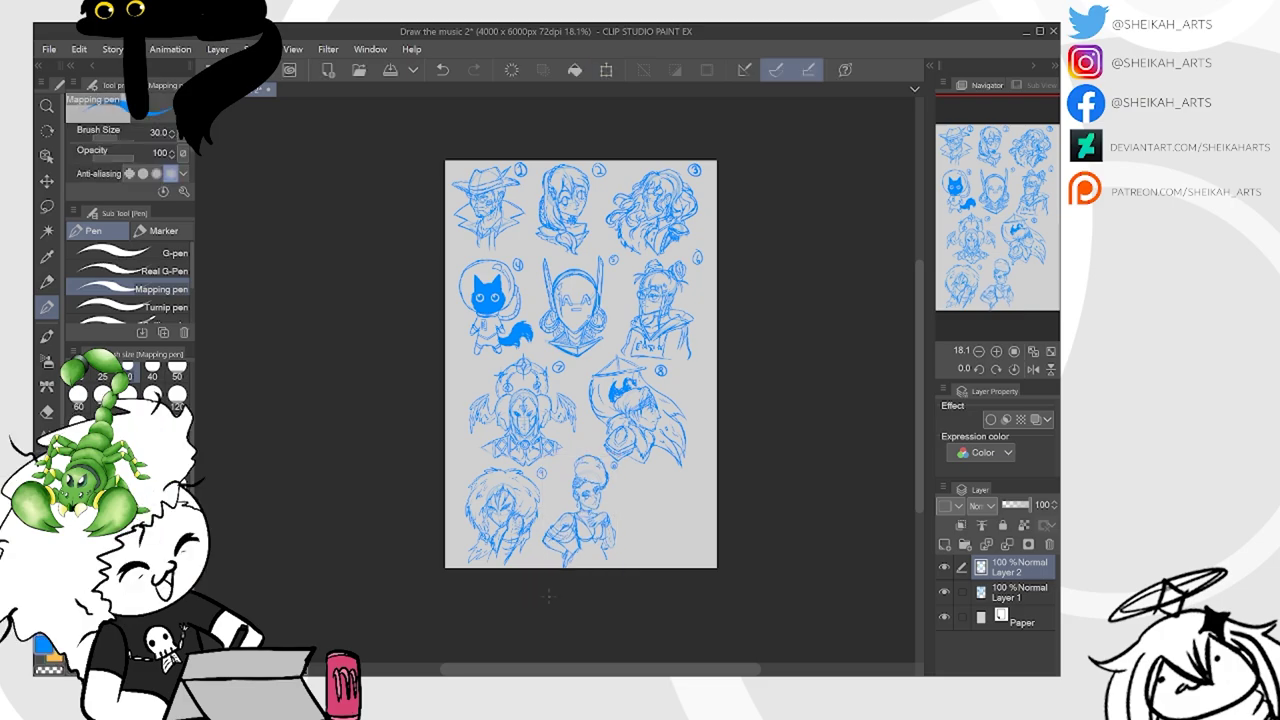
Merge the tenth figure down into Layer 1 with the other busts and save the sheet
scroll(548, 596, "up", 3)
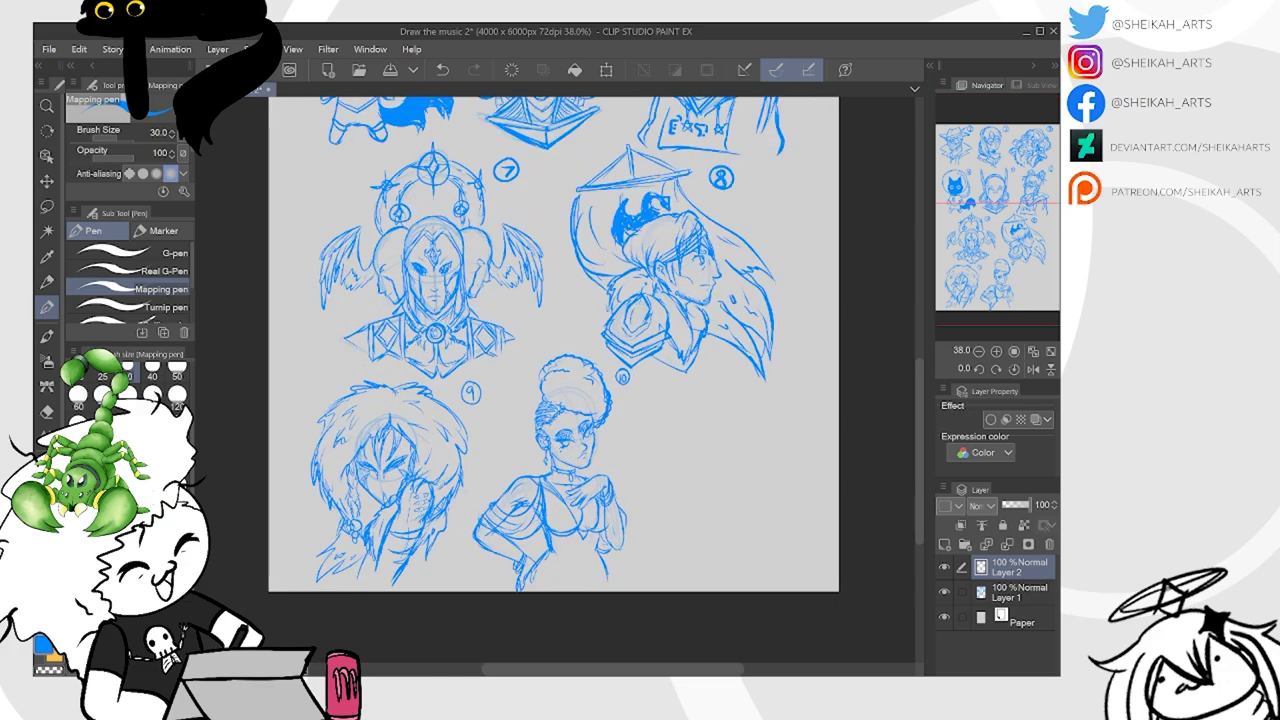
scroll(645, 350, "up", 1)
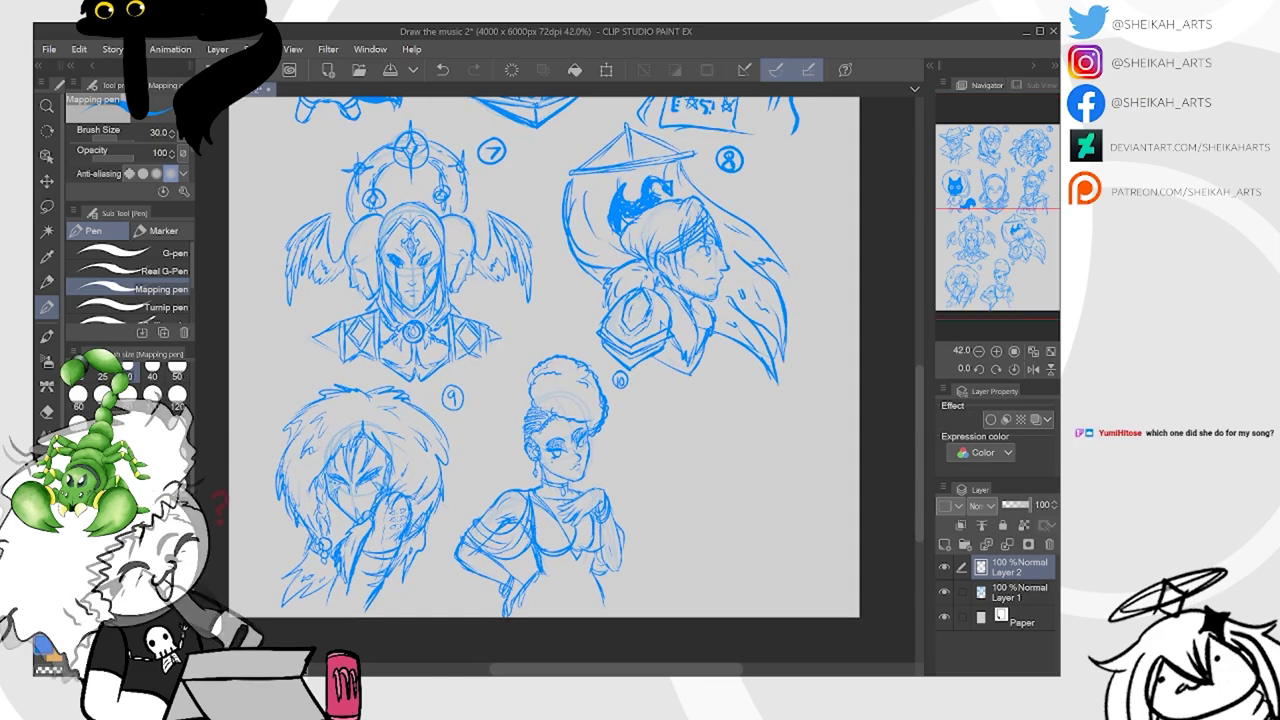
key("ctrl+e")
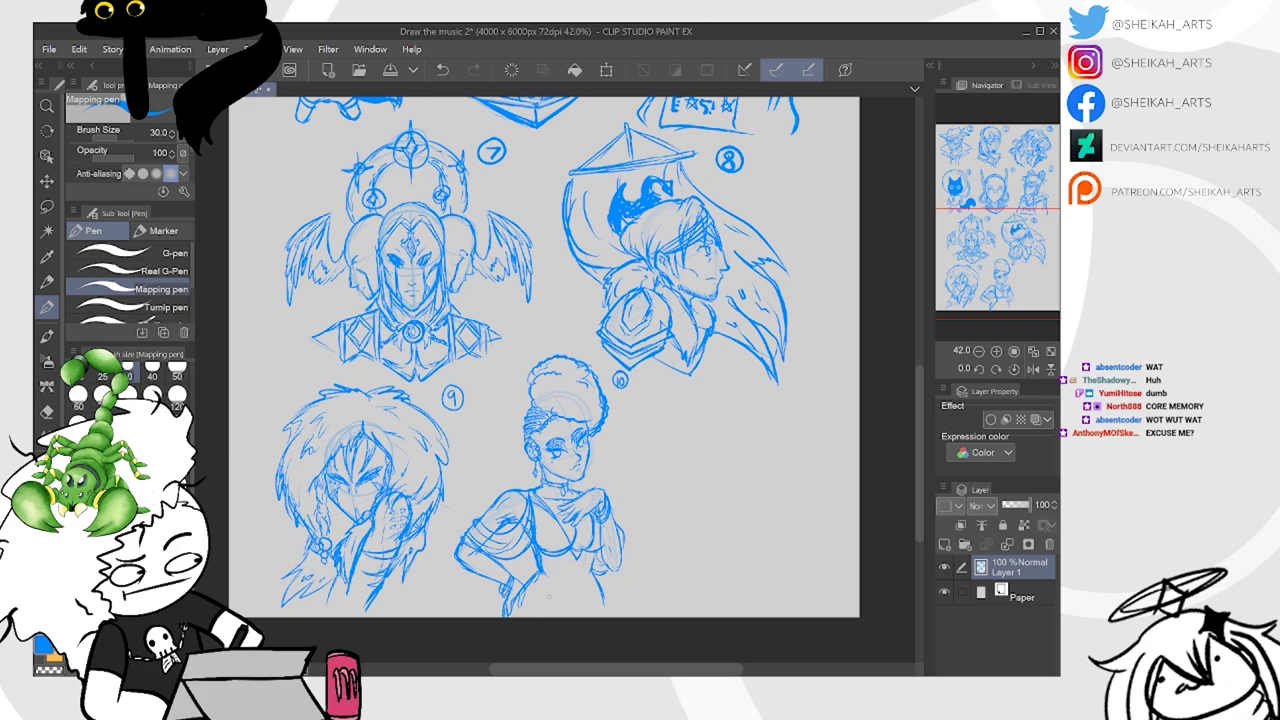
left_click_drag(549, 597, 533, 690)
scroll(760, 476, "down", 4)
mouse_move(760, 476)
left_mouse_down()
mouse_move(733, 544)
mouse_move(716, 532)
left_mouse_up()
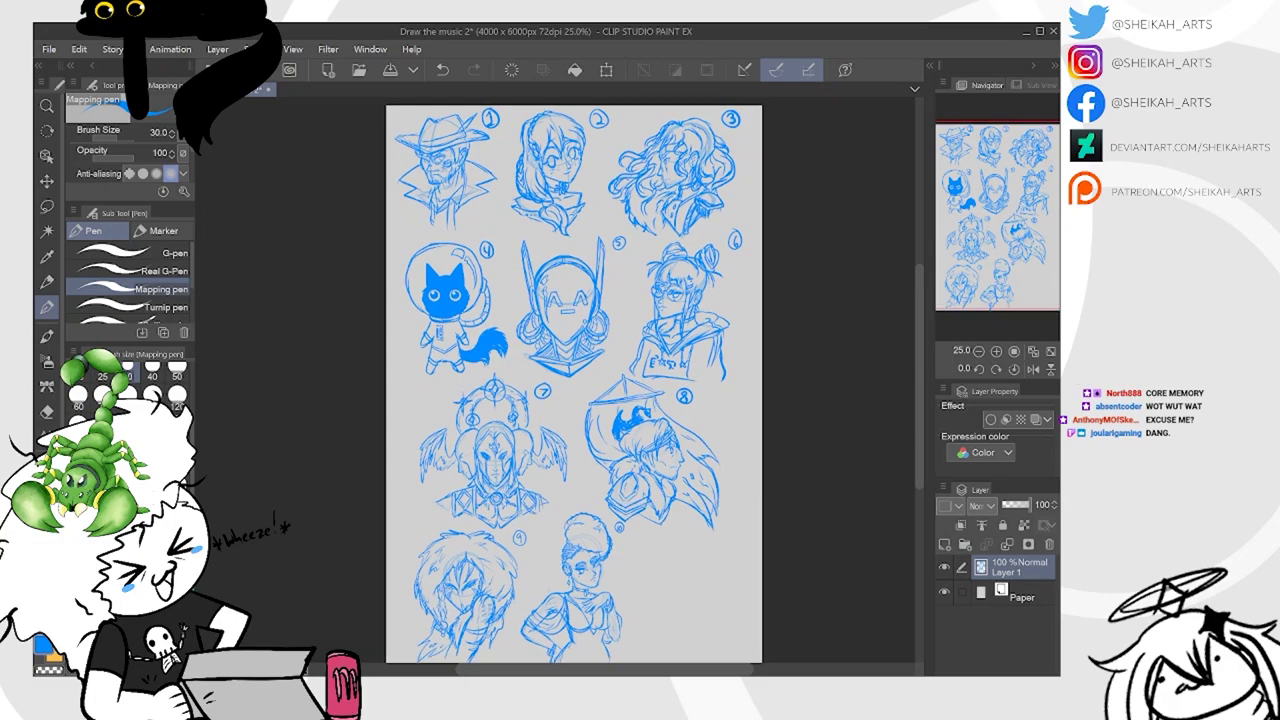
key("ctrl+s")
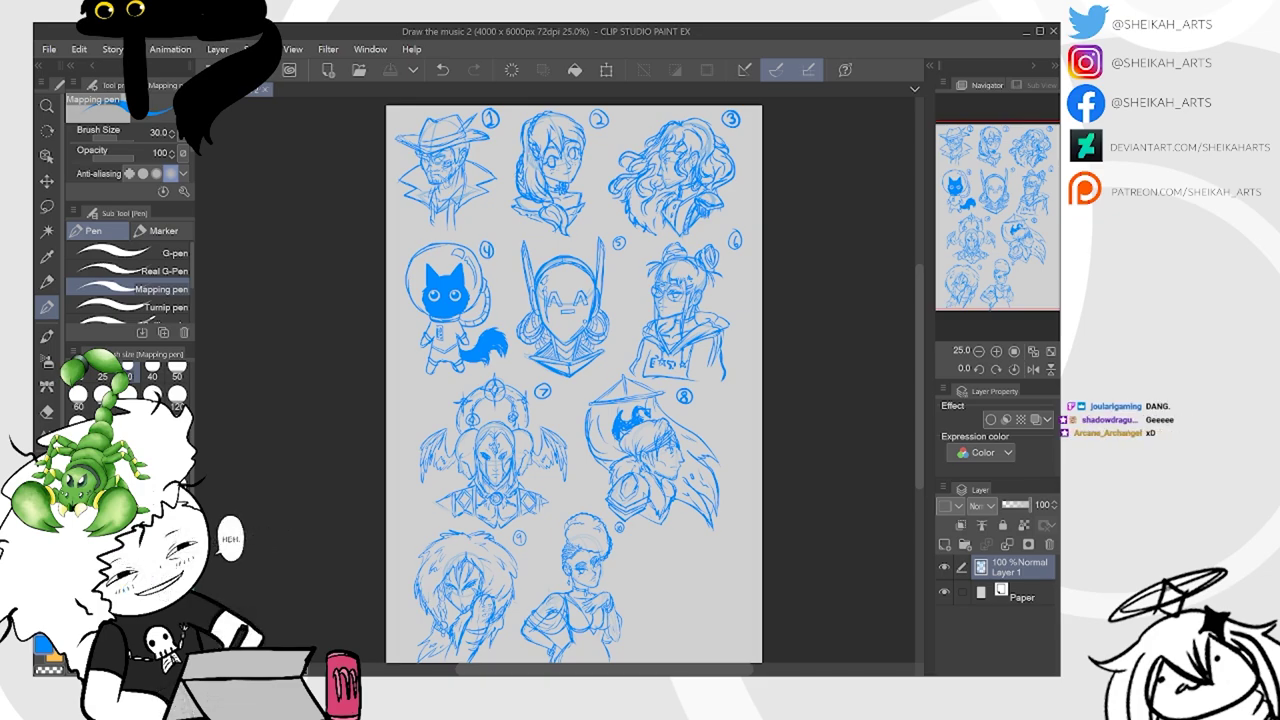